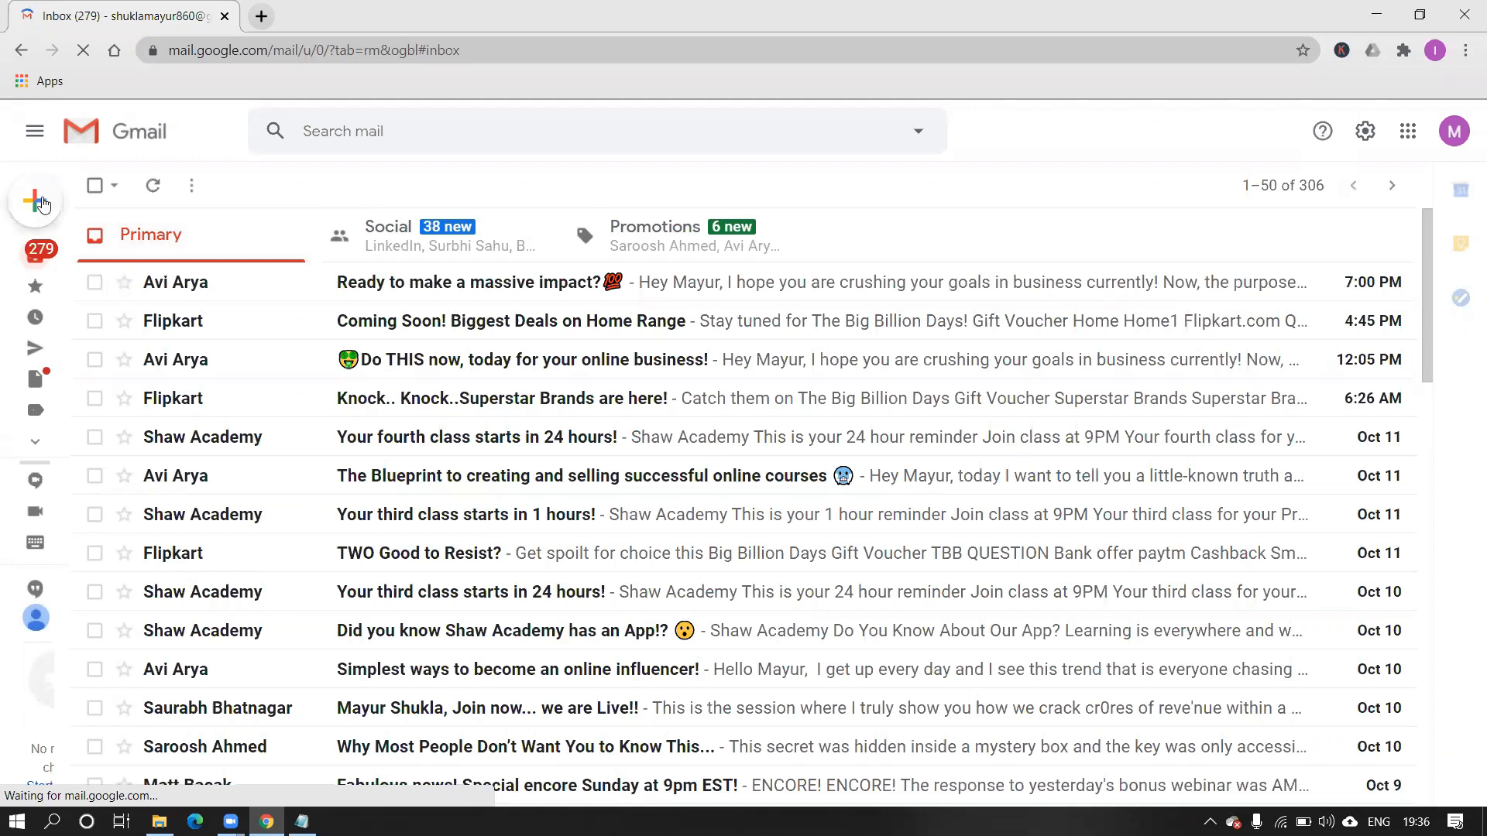
Discard a new draft, then open the second Google account's inbox in a new tab from the avatar menu.
mouse_move(43, 204)
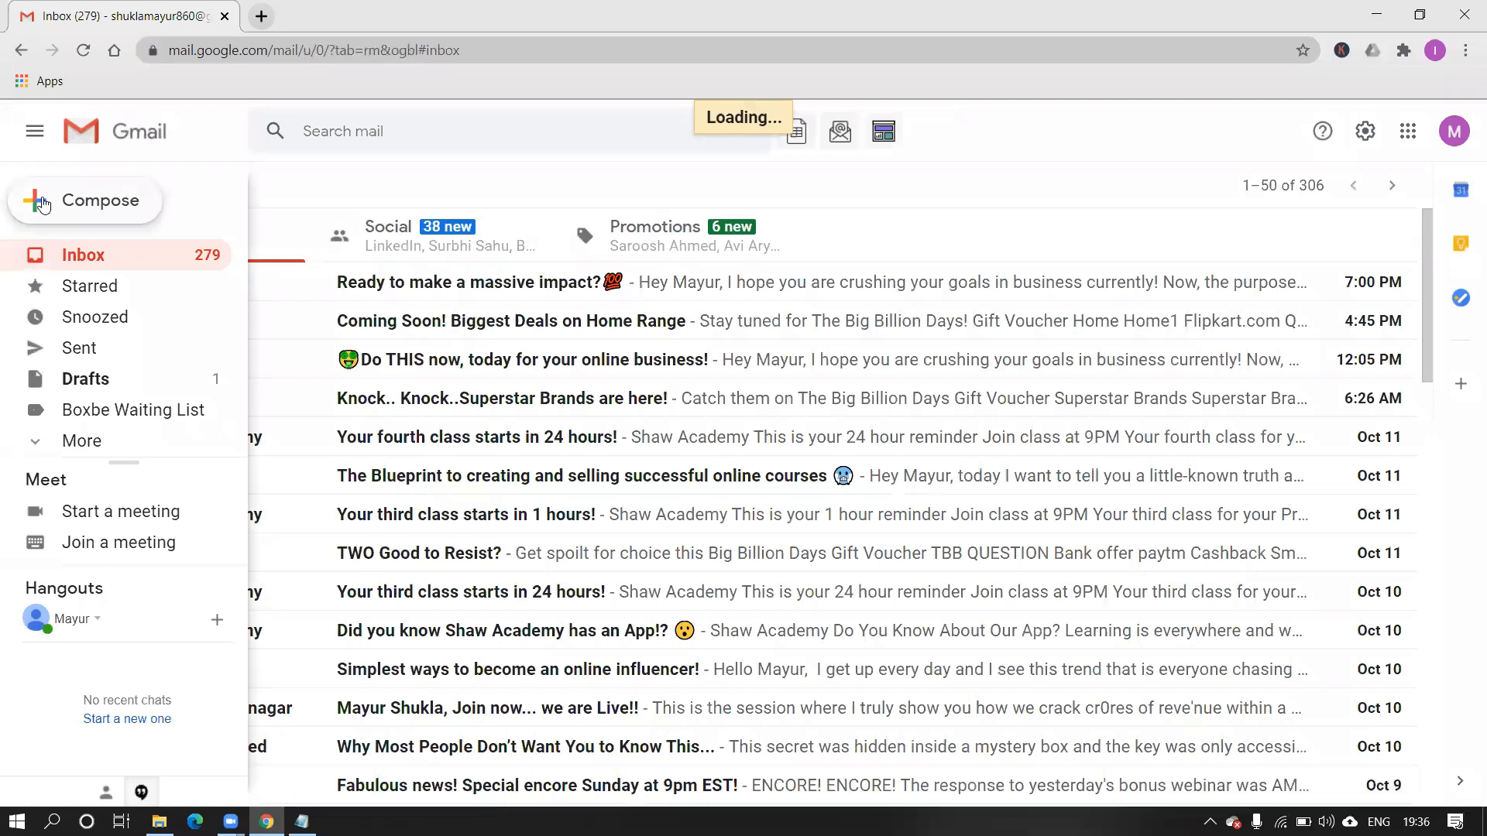
click(42, 204)
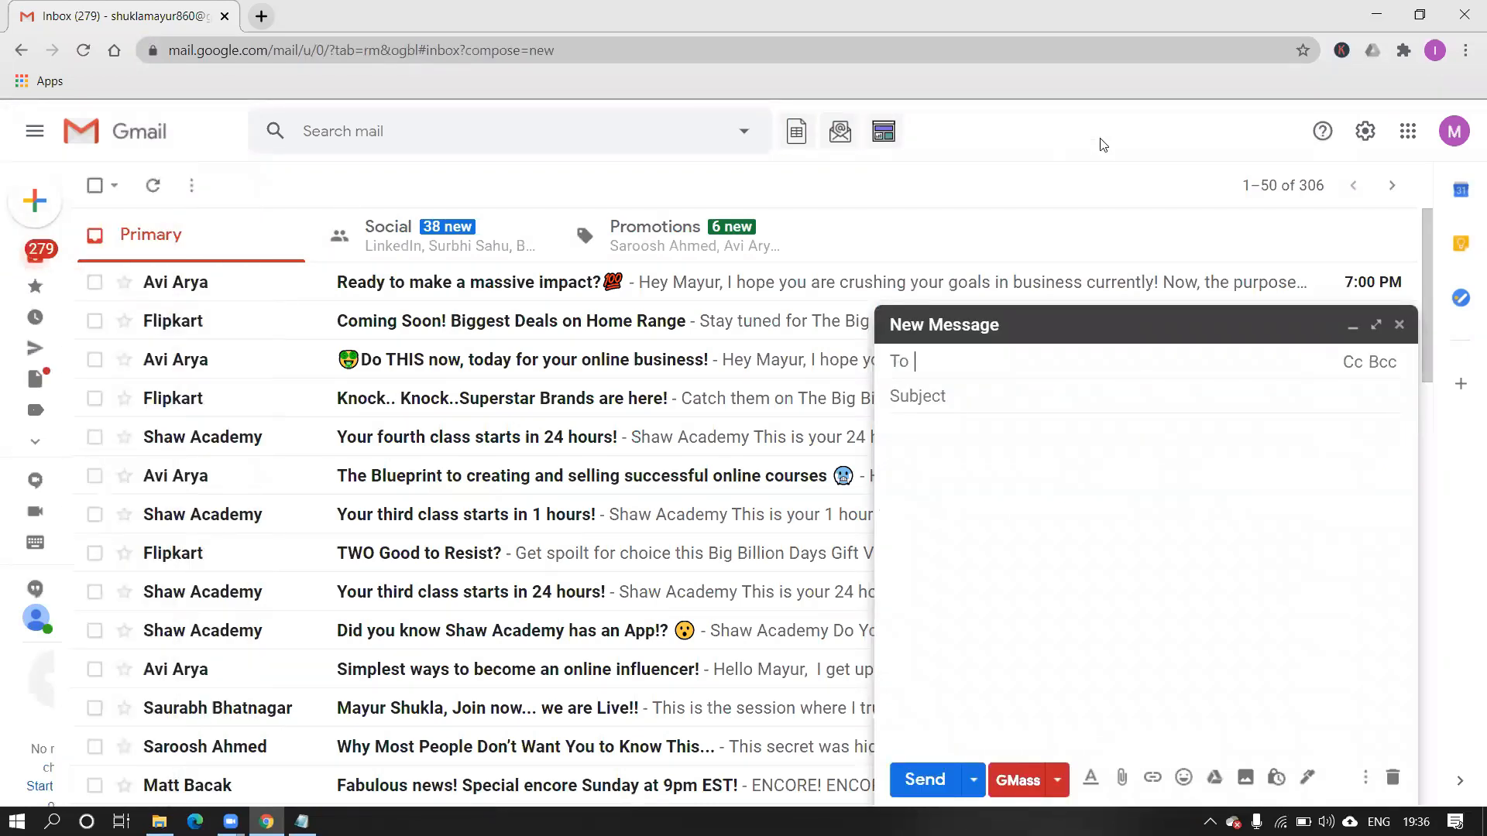
click(1399, 325)
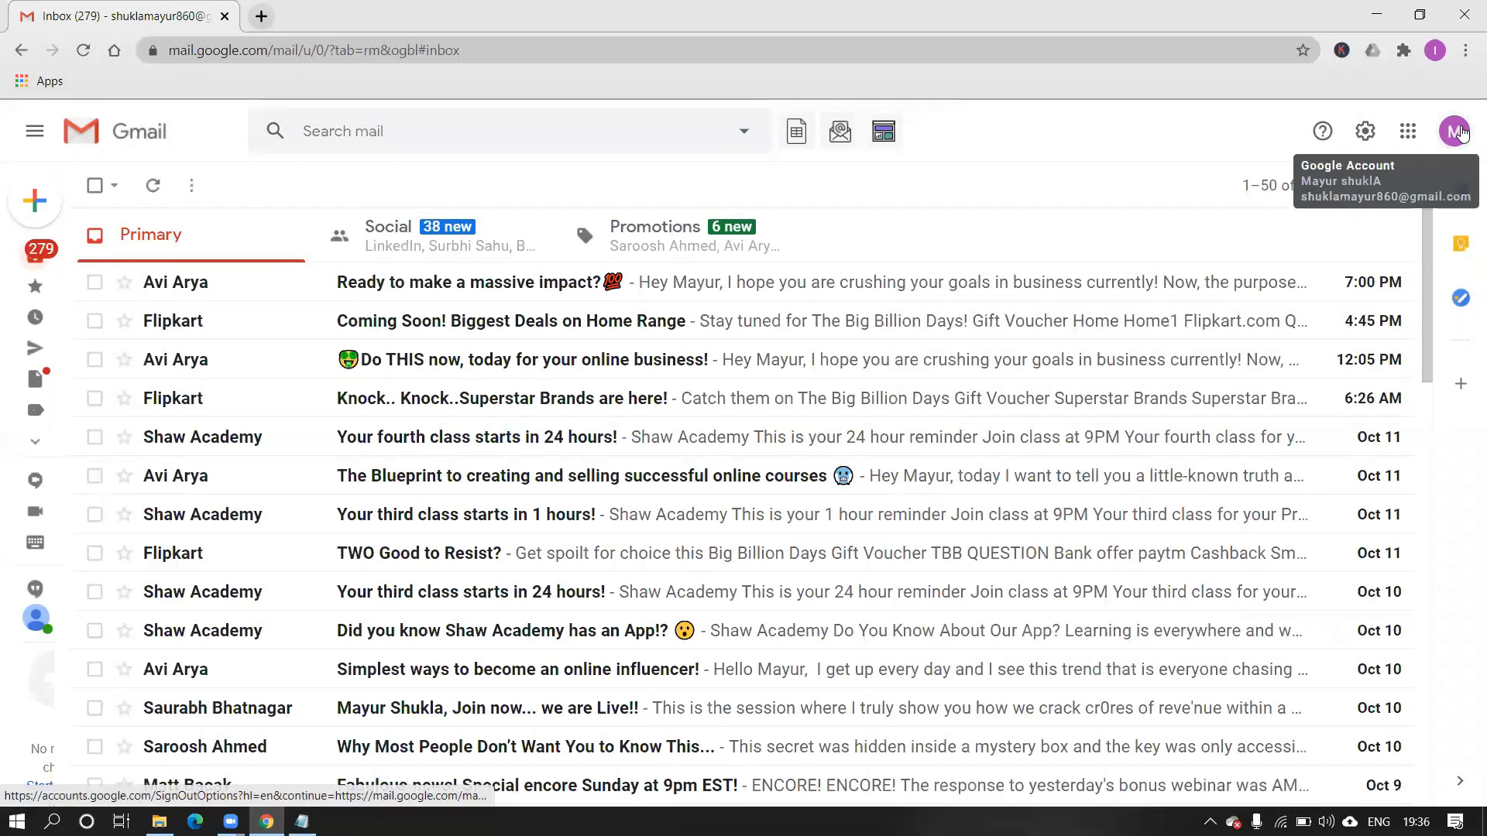
click(1455, 132)
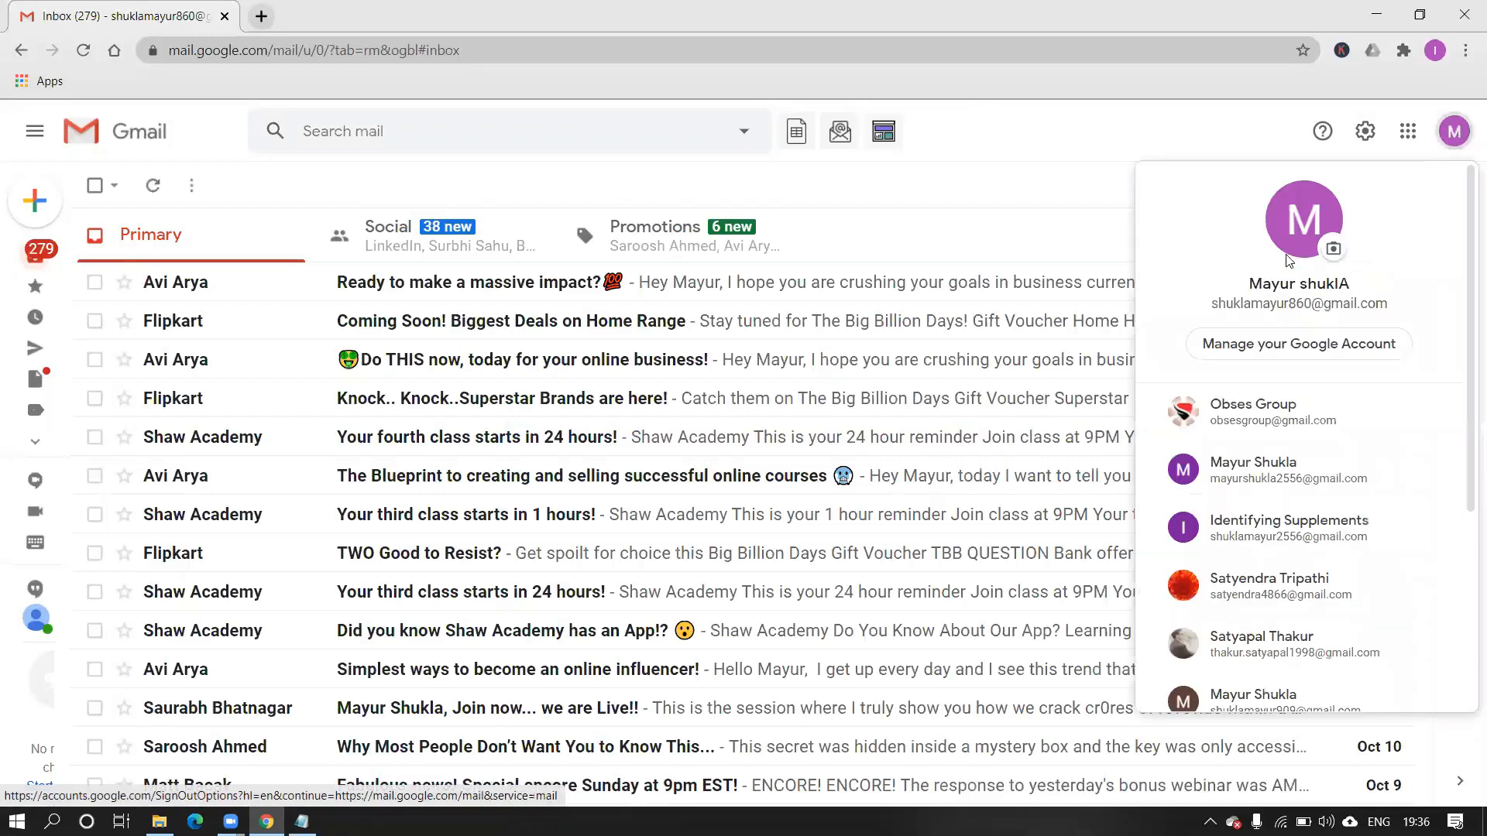
click(1236, 415)
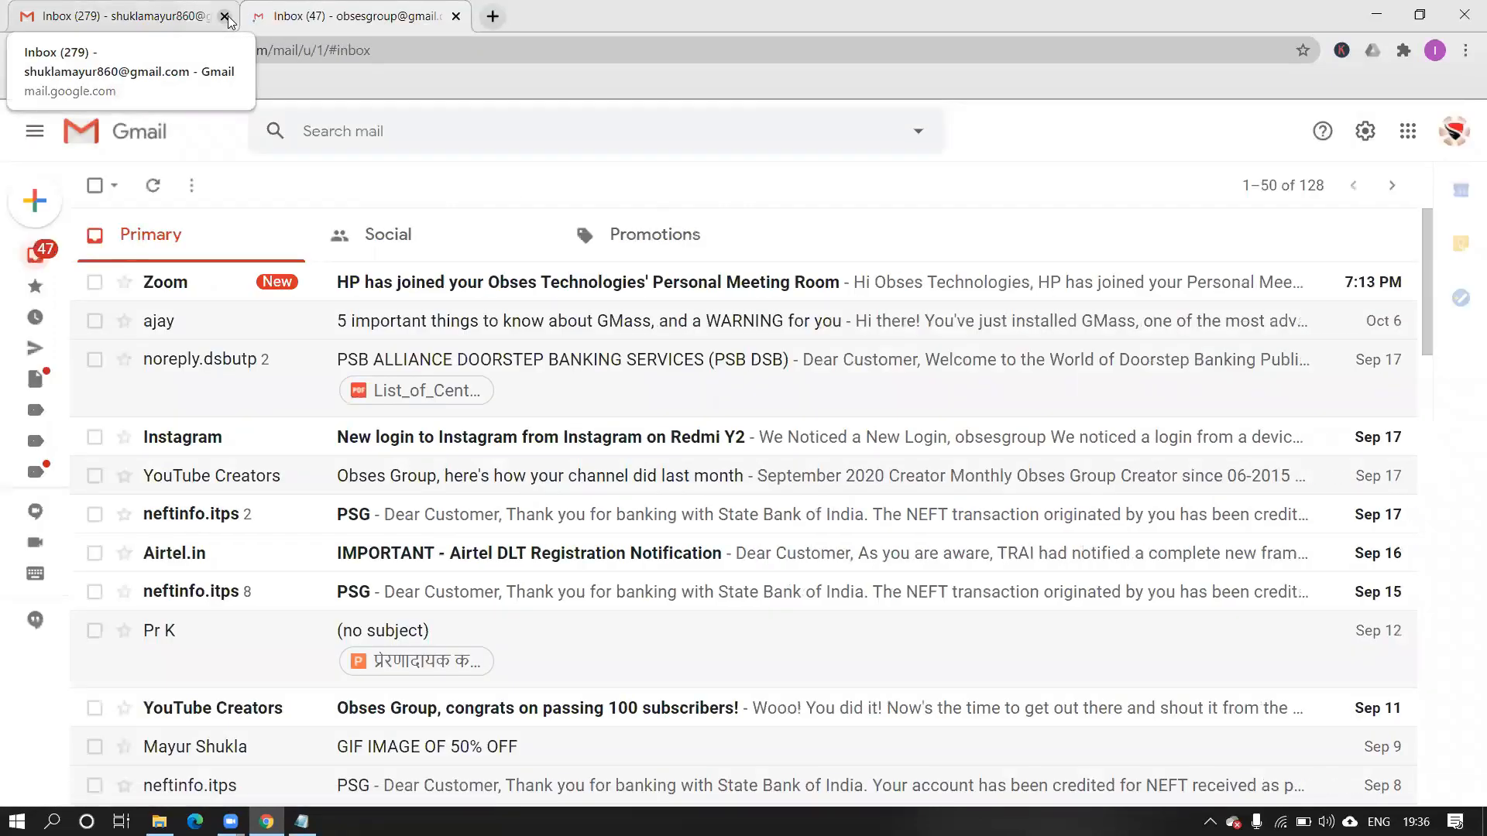
Close the first account's tab and scroll through the second account's inbox and sidebar.
click(225, 17)
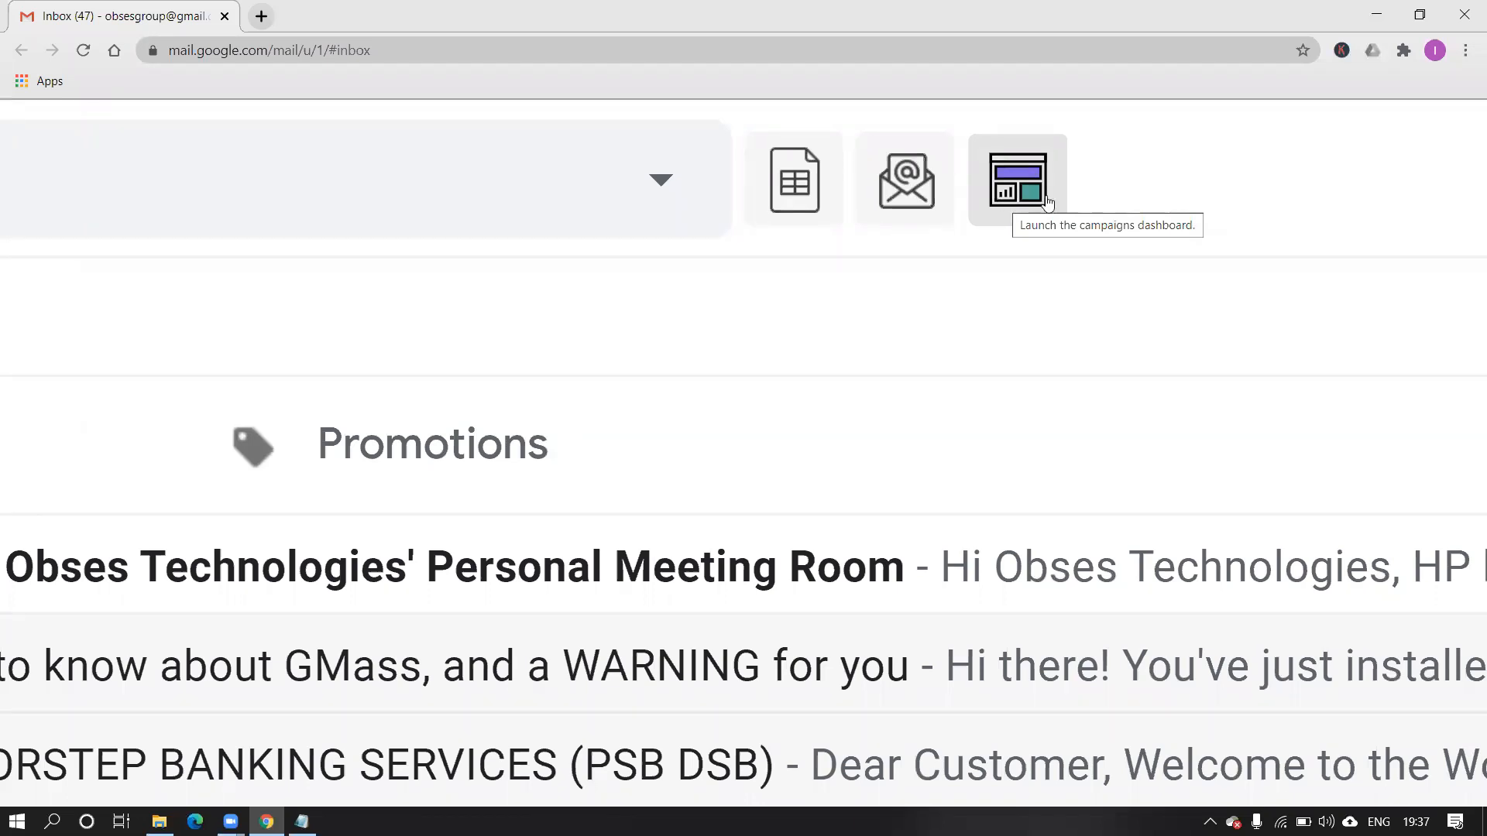
scroll(1218, 171, down, 5)
scroll(1218, 171, down, 2)
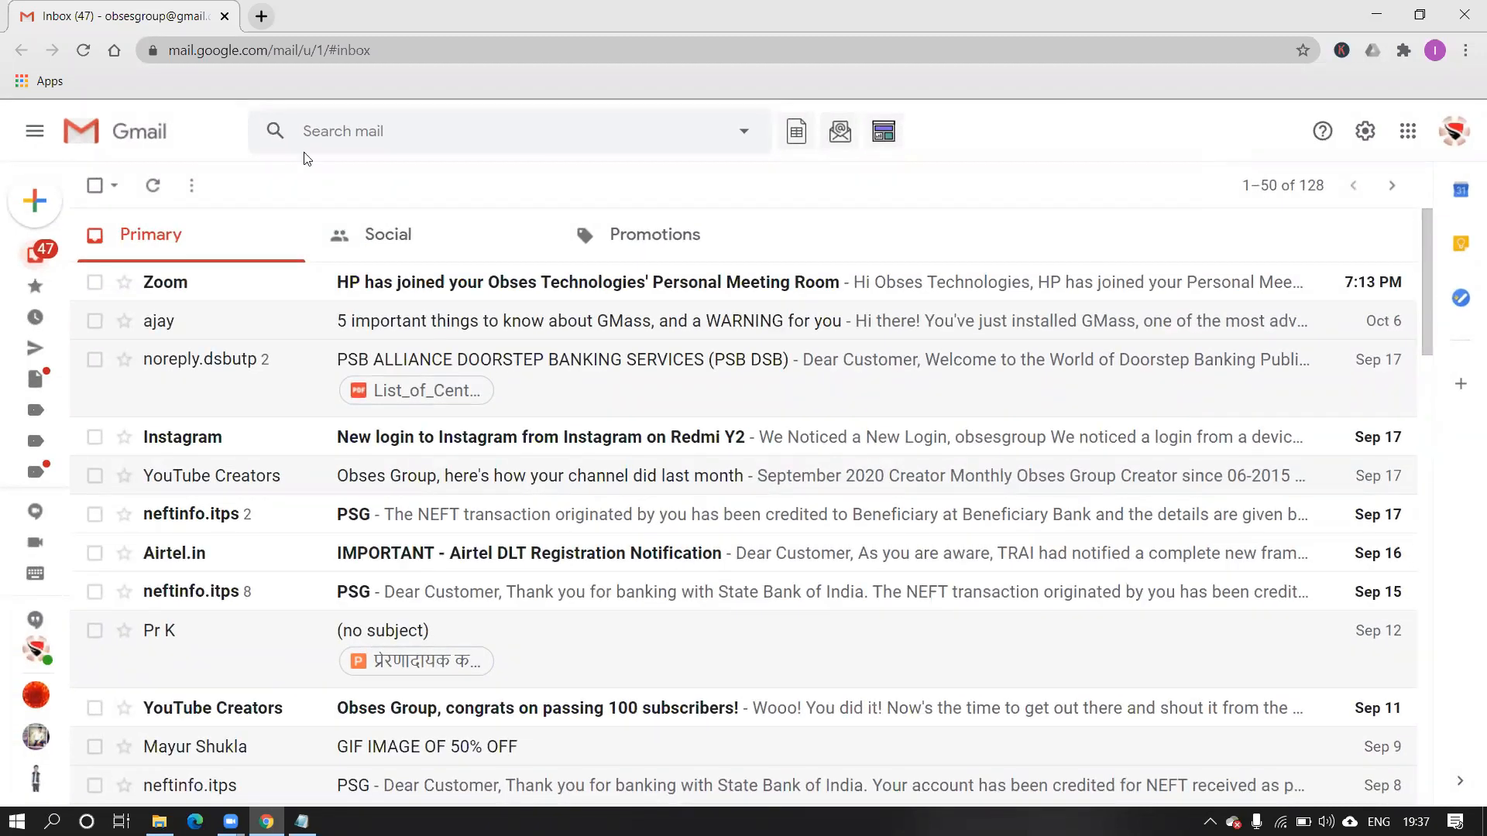
mouse_move(31, 355)
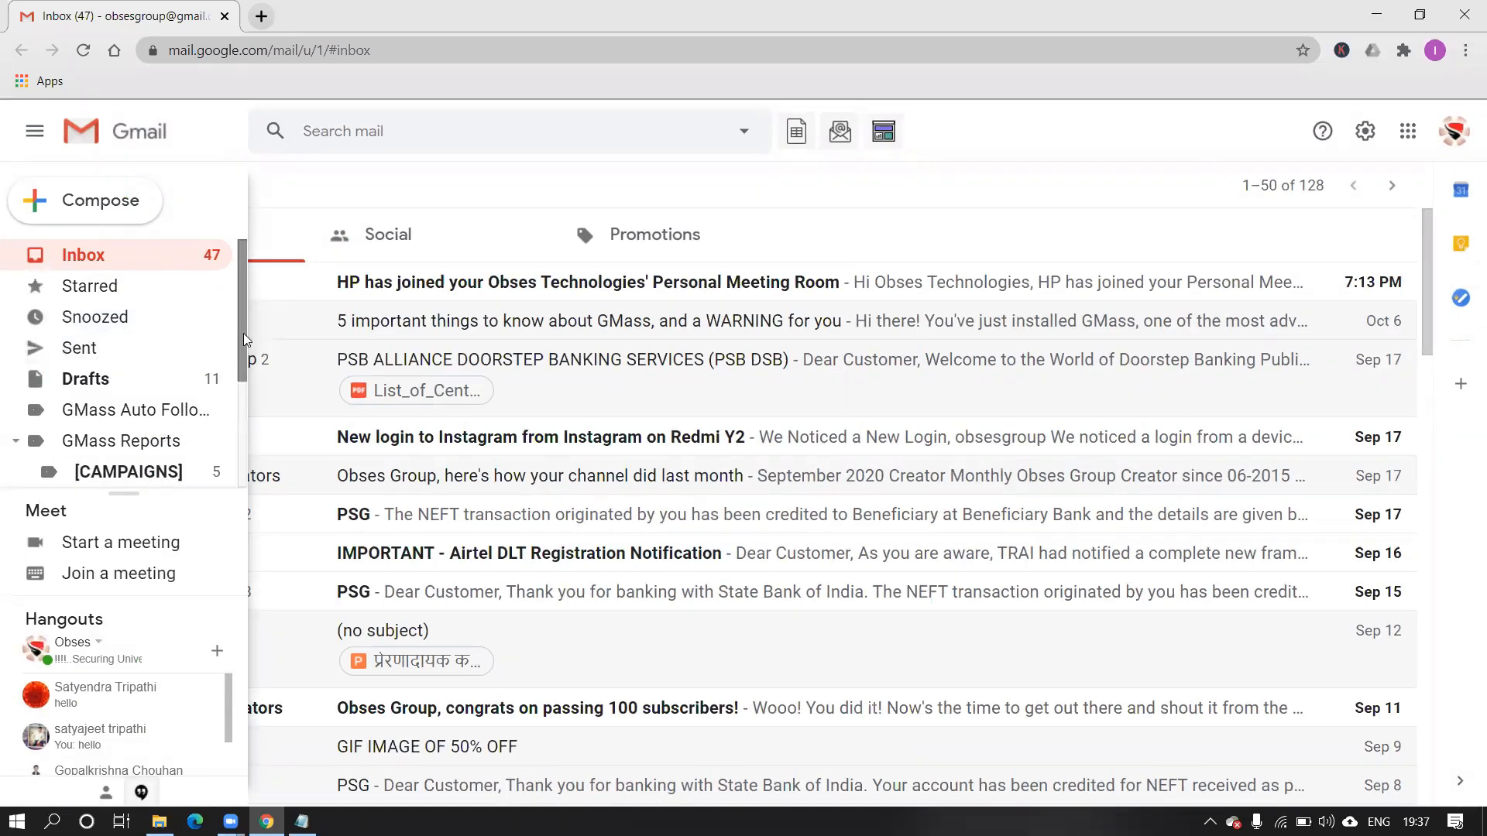
scroll(240, 337, down, 1)
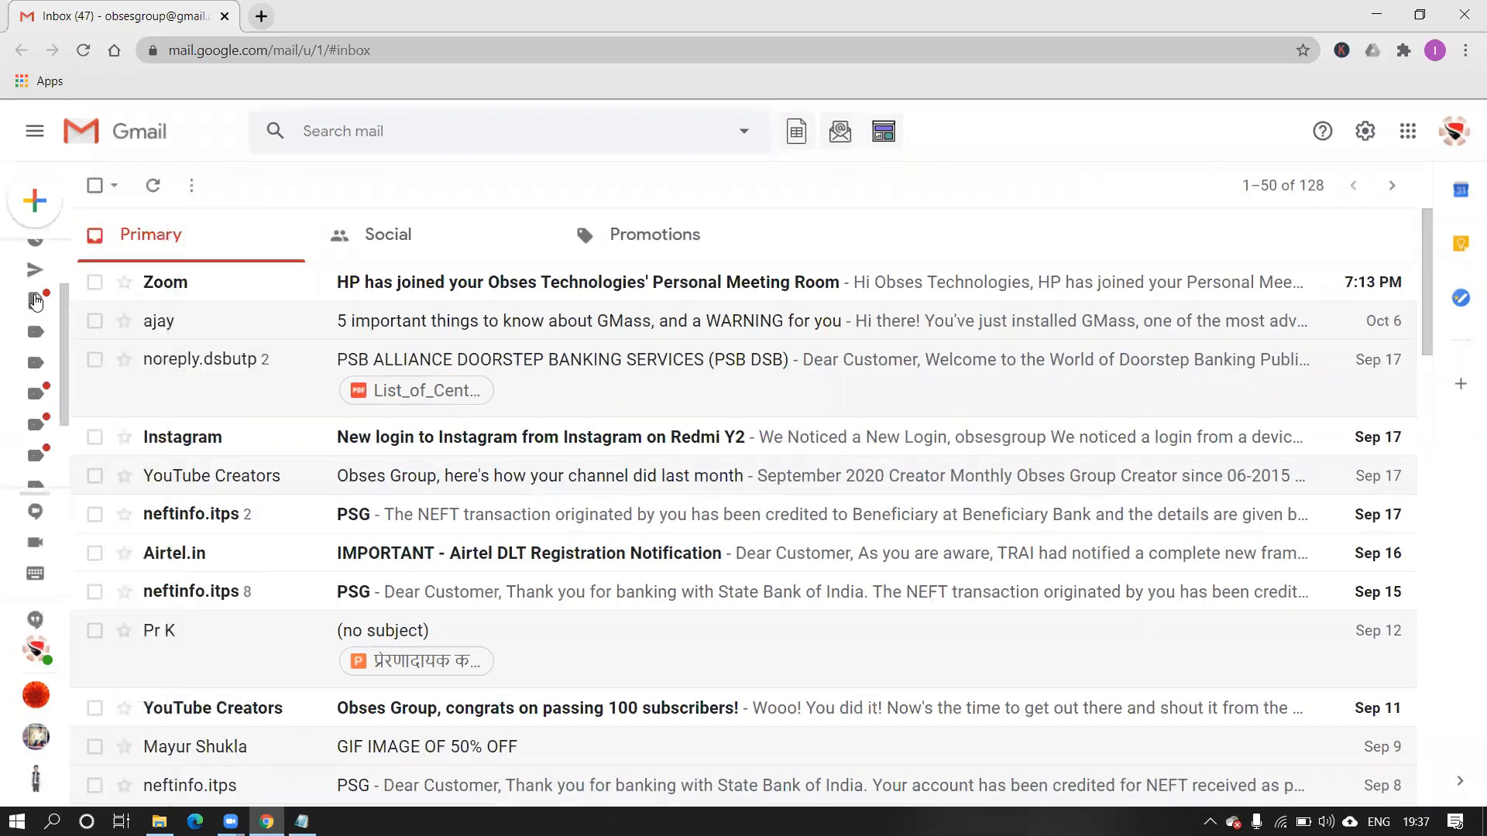
mouse_move(35, 279)
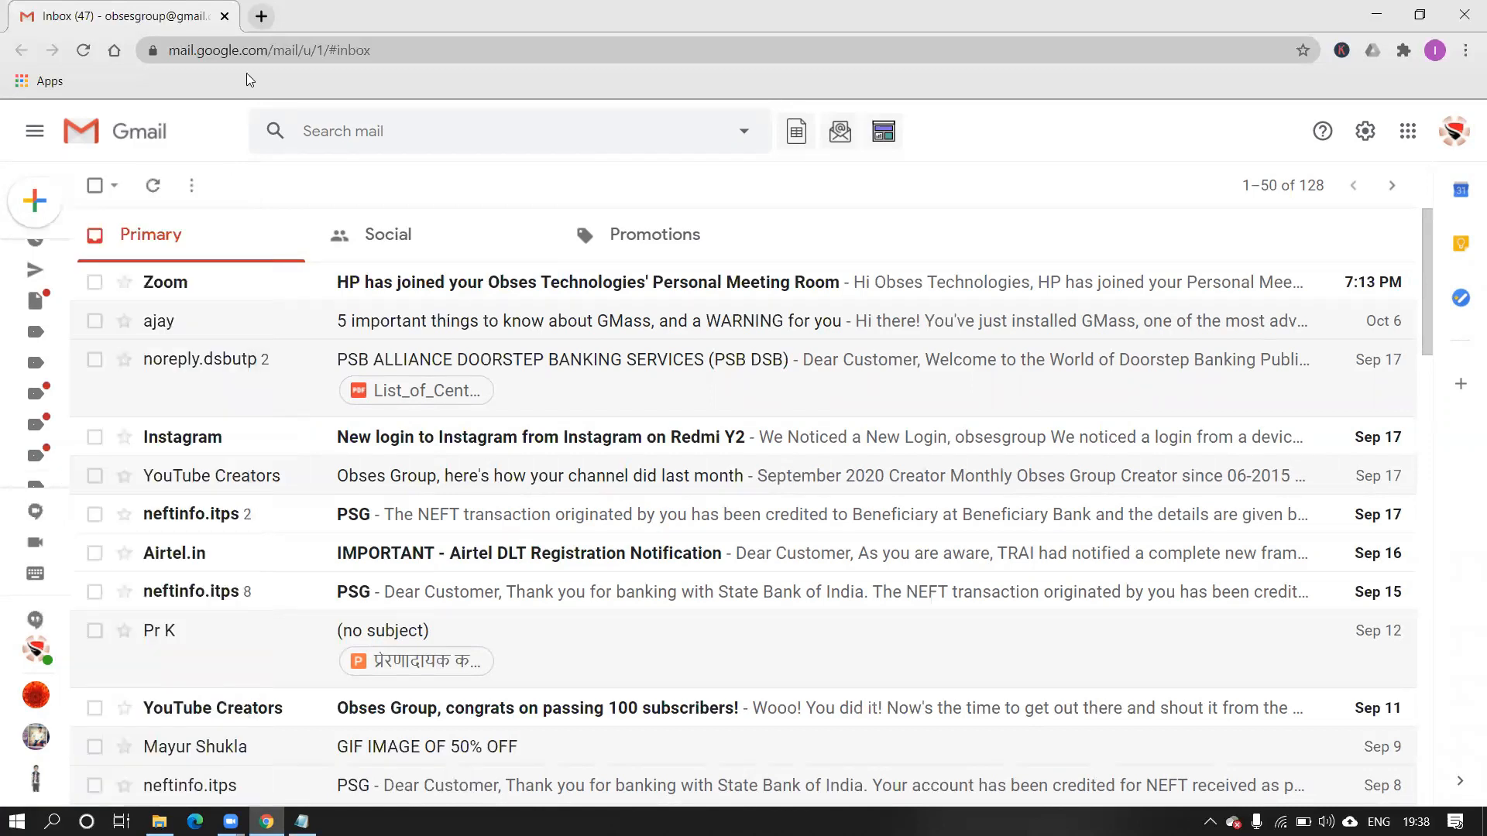
Open a blank New Message draft in the second Gmail account.
click(43, 215)
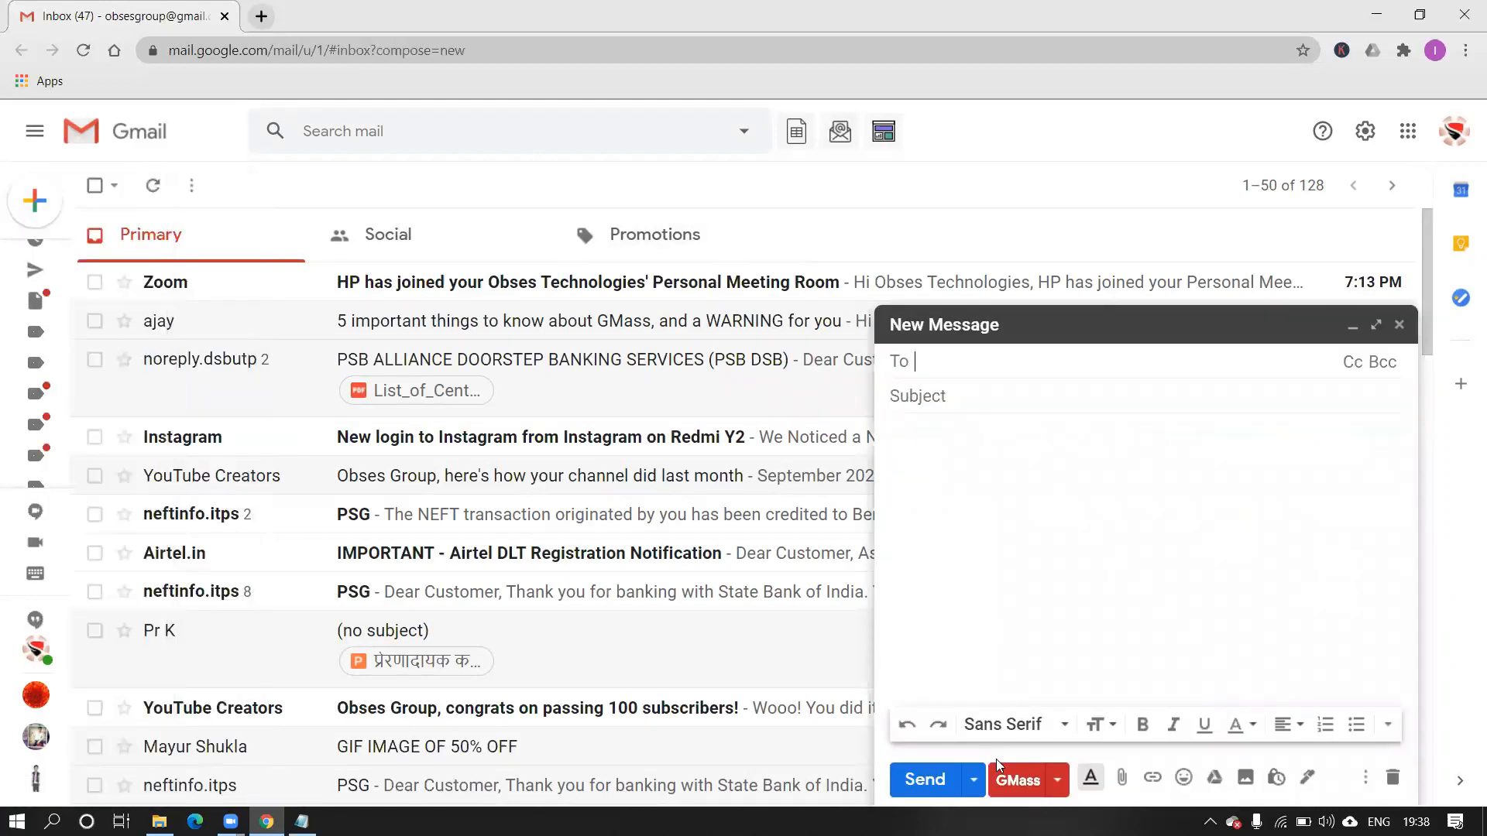
scroll(996, 761, up, 5)
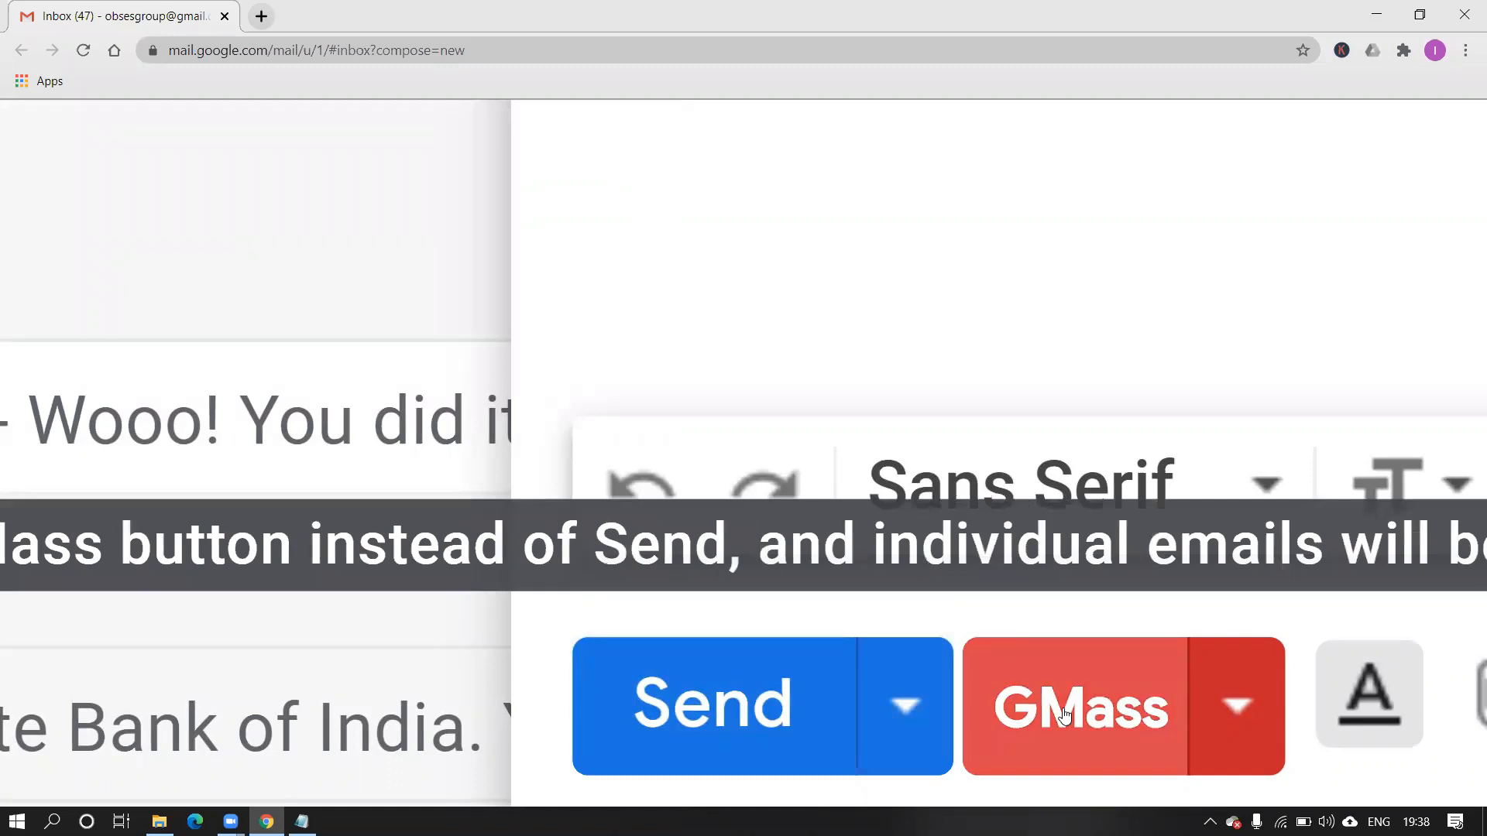
scroll(963, 733, left, 1)
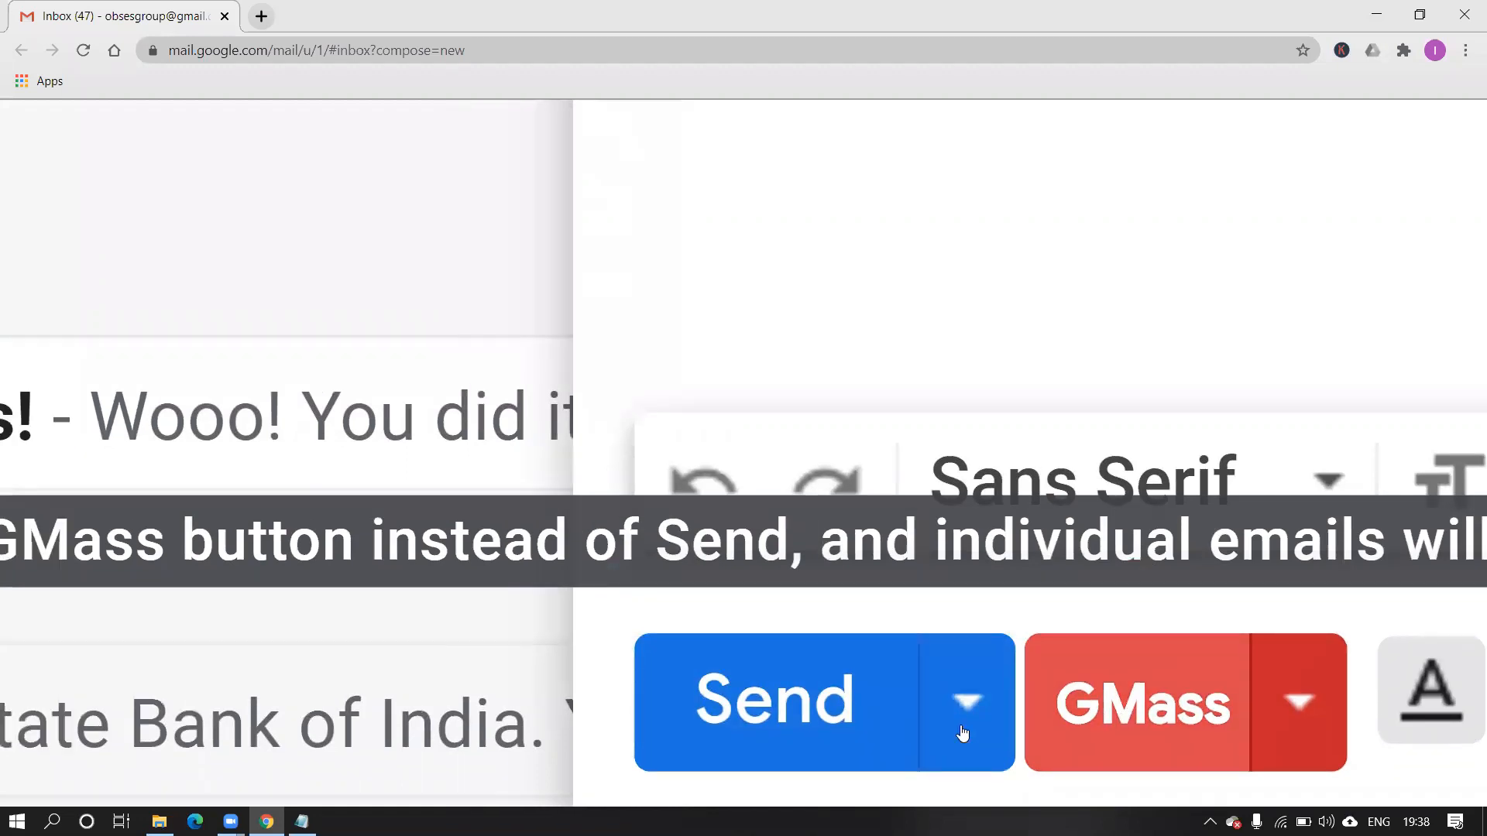
scroll(854, 416, down, 5)
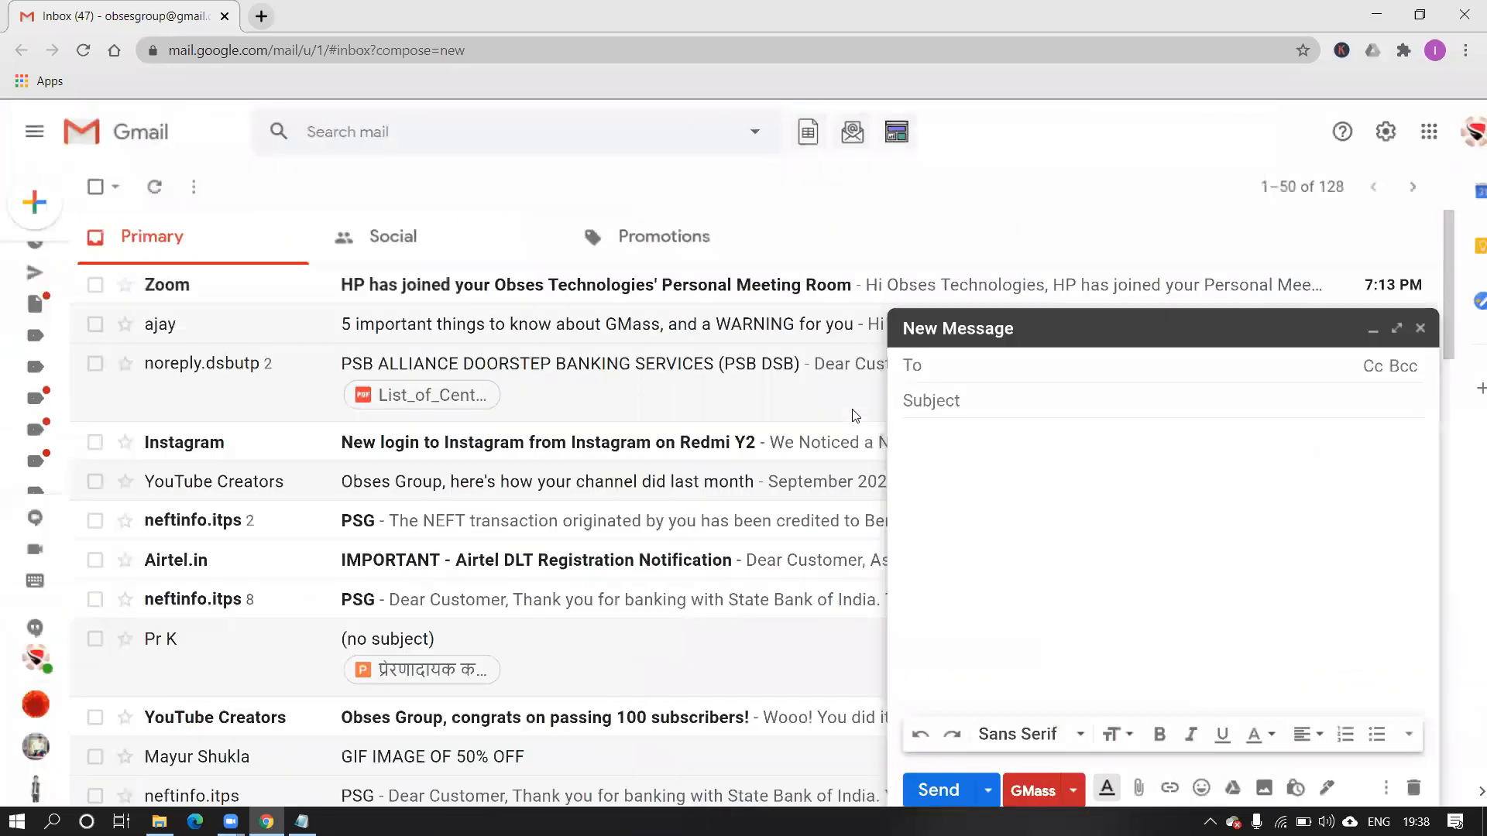
Search Google for 'gmass' in a new tab and open the Gmass.co result.
click(262, 17)
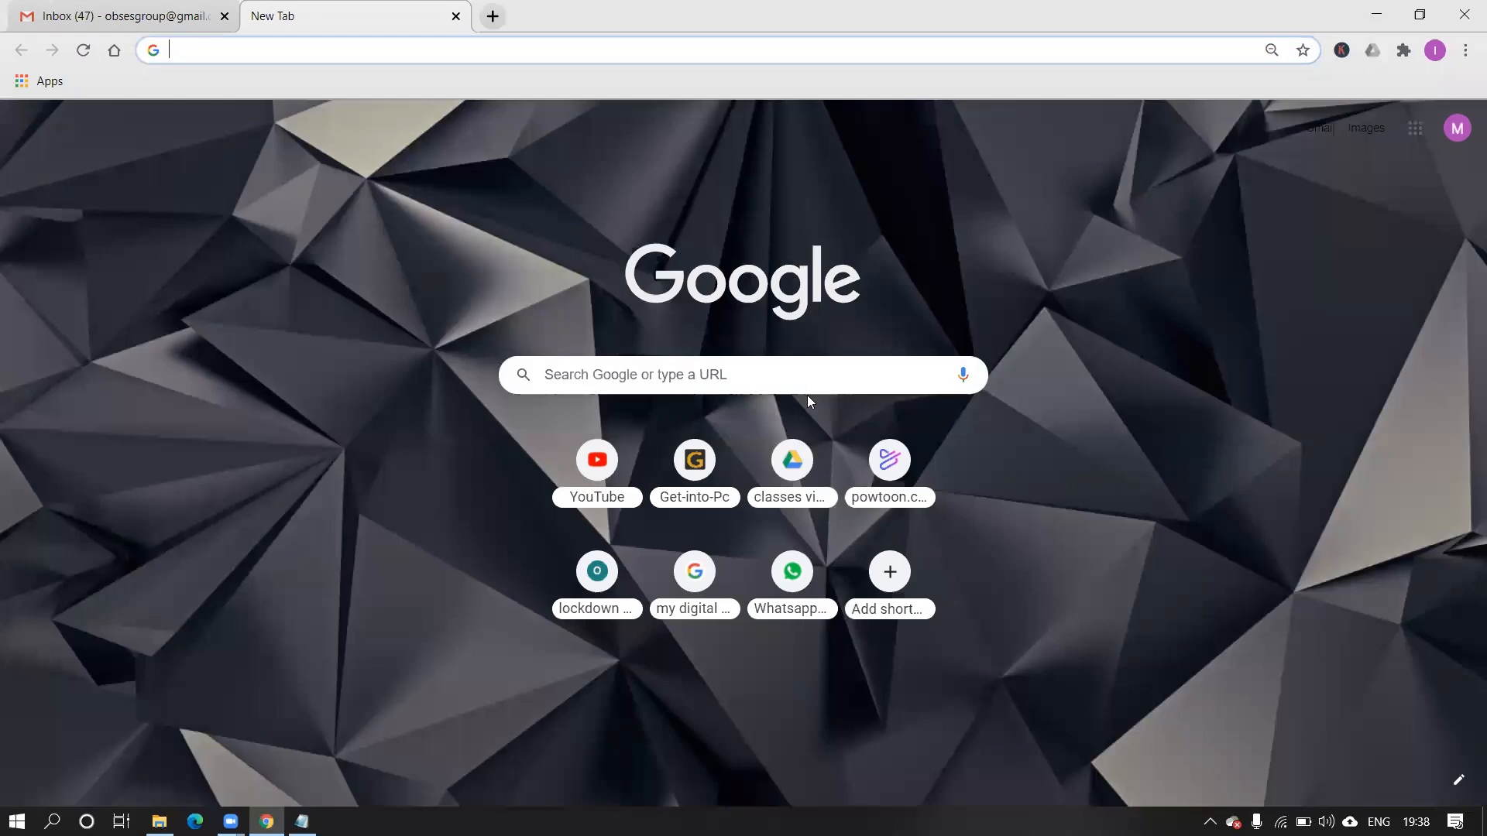
click(808, 386)
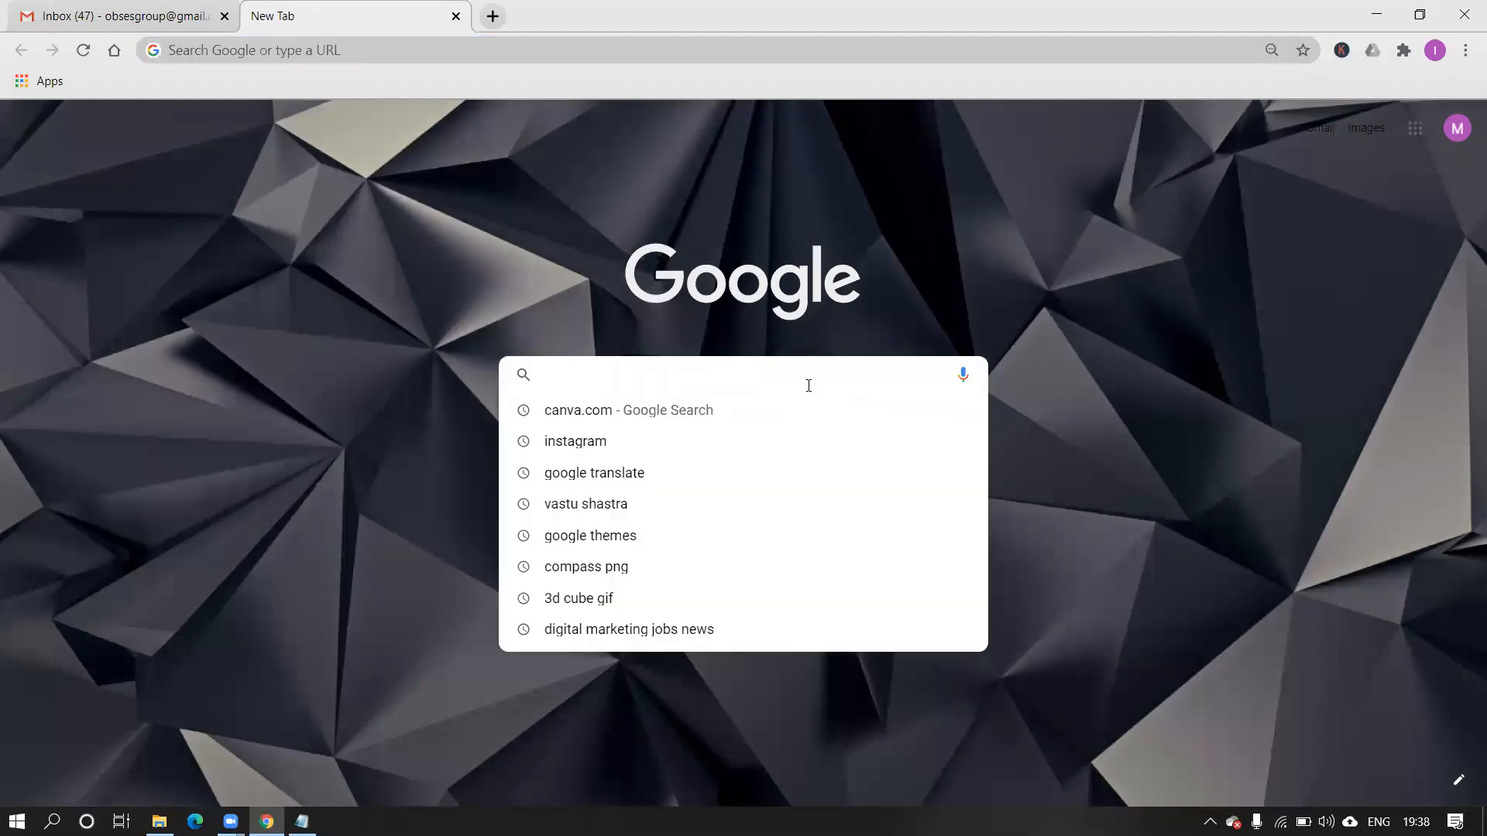
text(gmass)
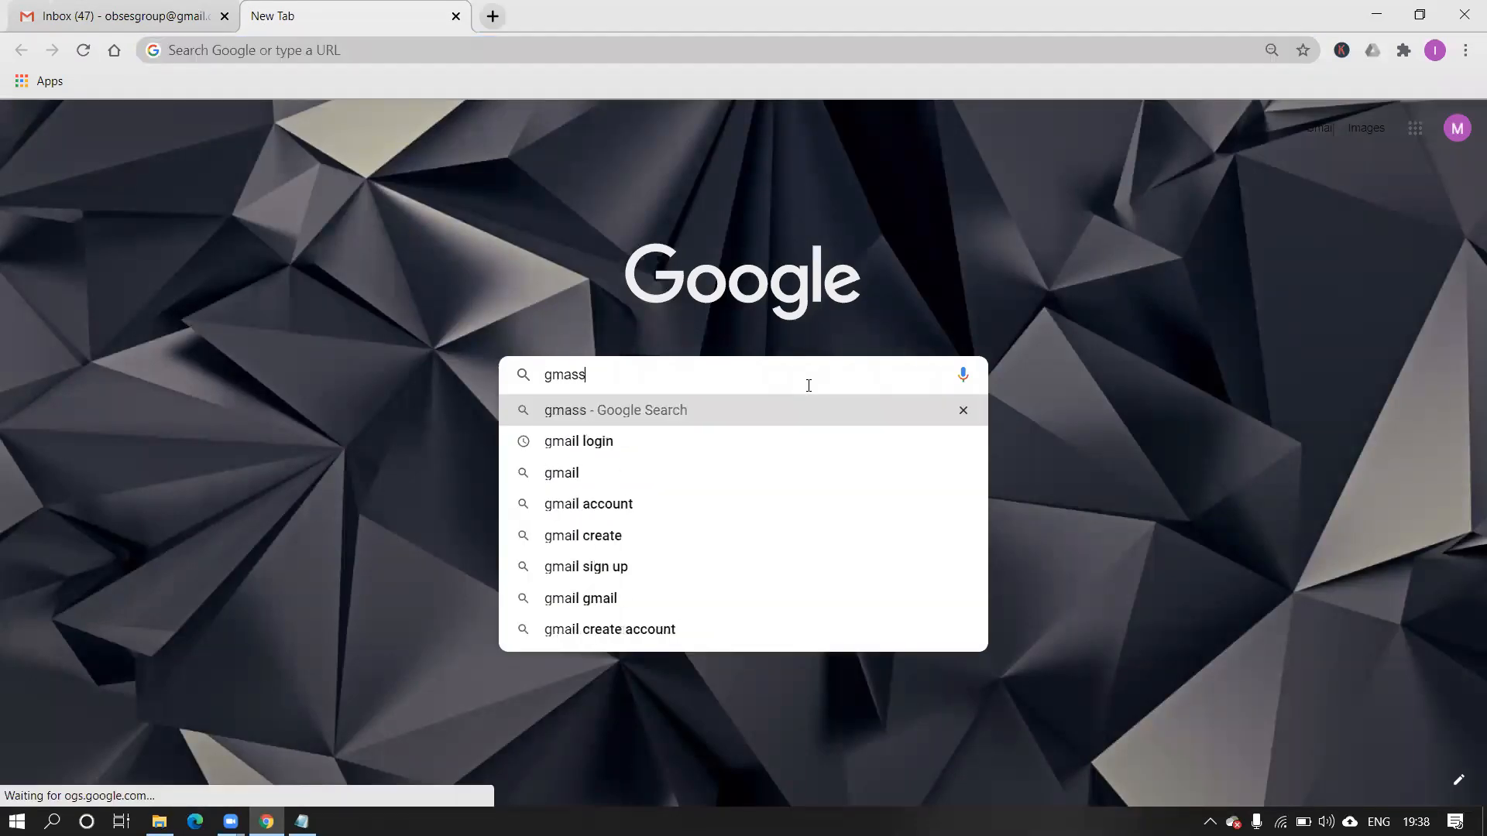
key(Return)
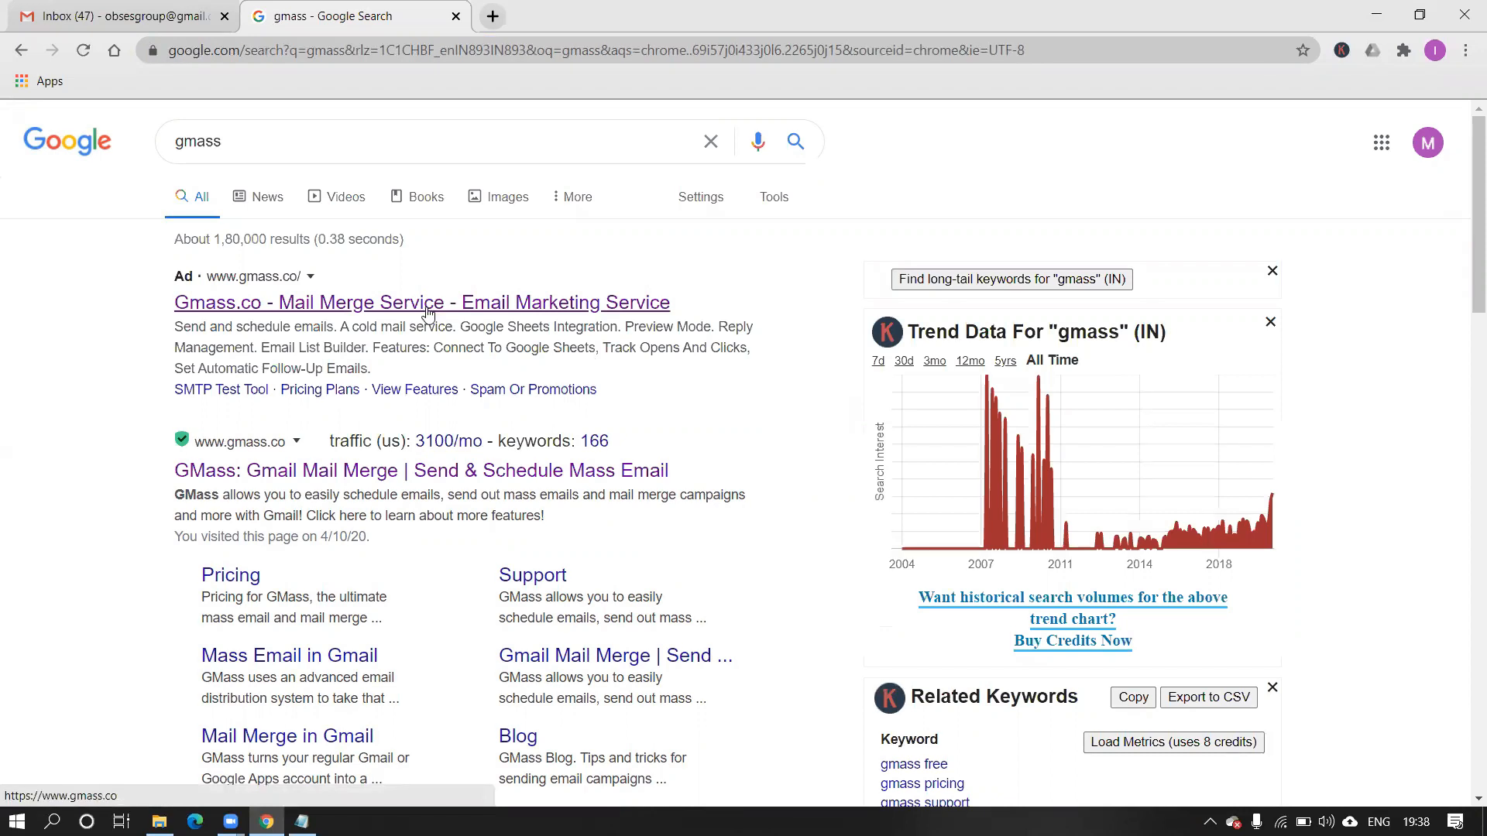
click(427, 311)
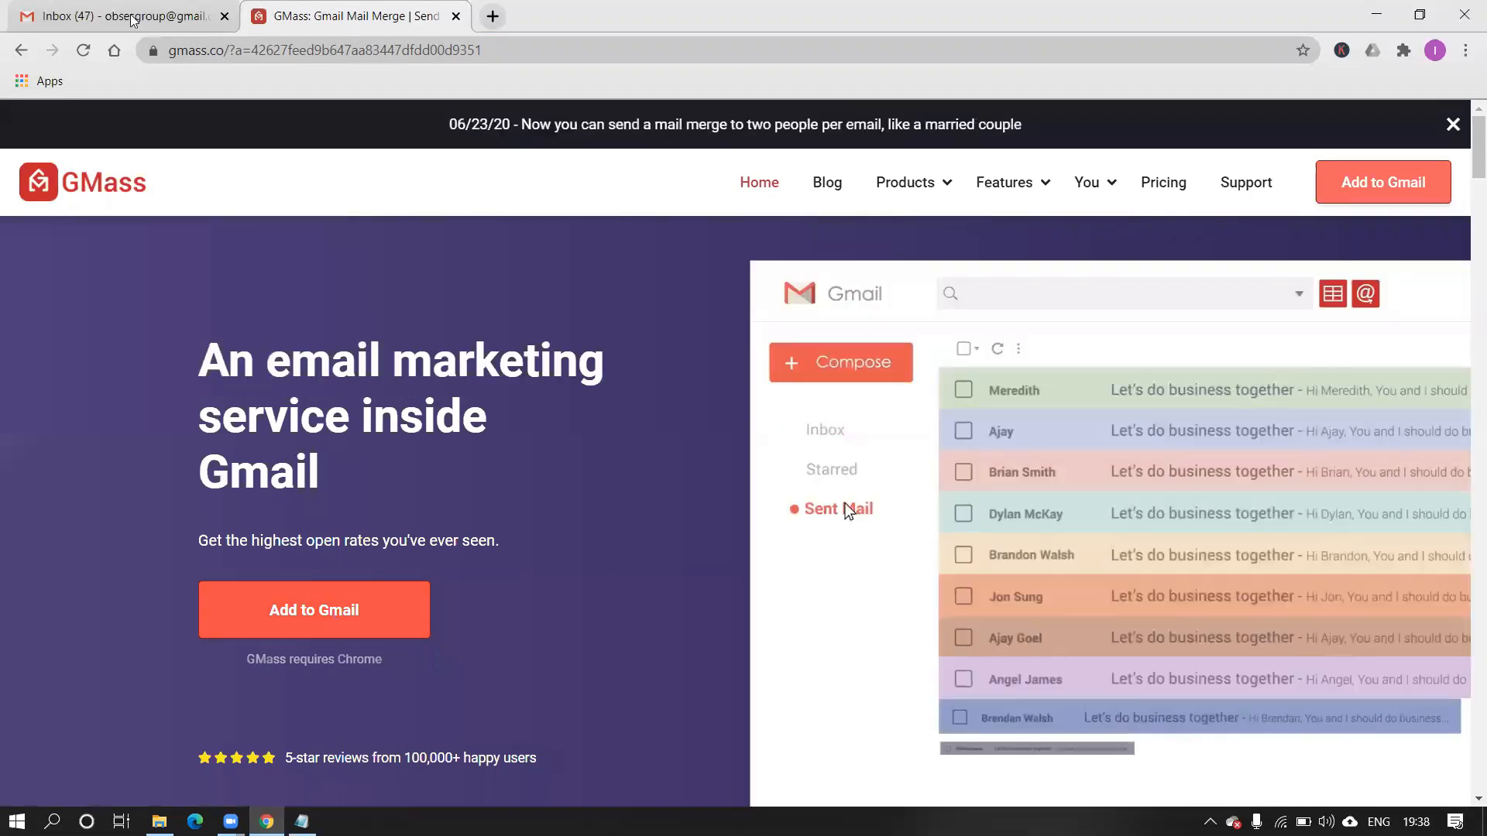
Repeat the 'gmass' search in another new tab and open GMass from the ad result.
click(491, 17)
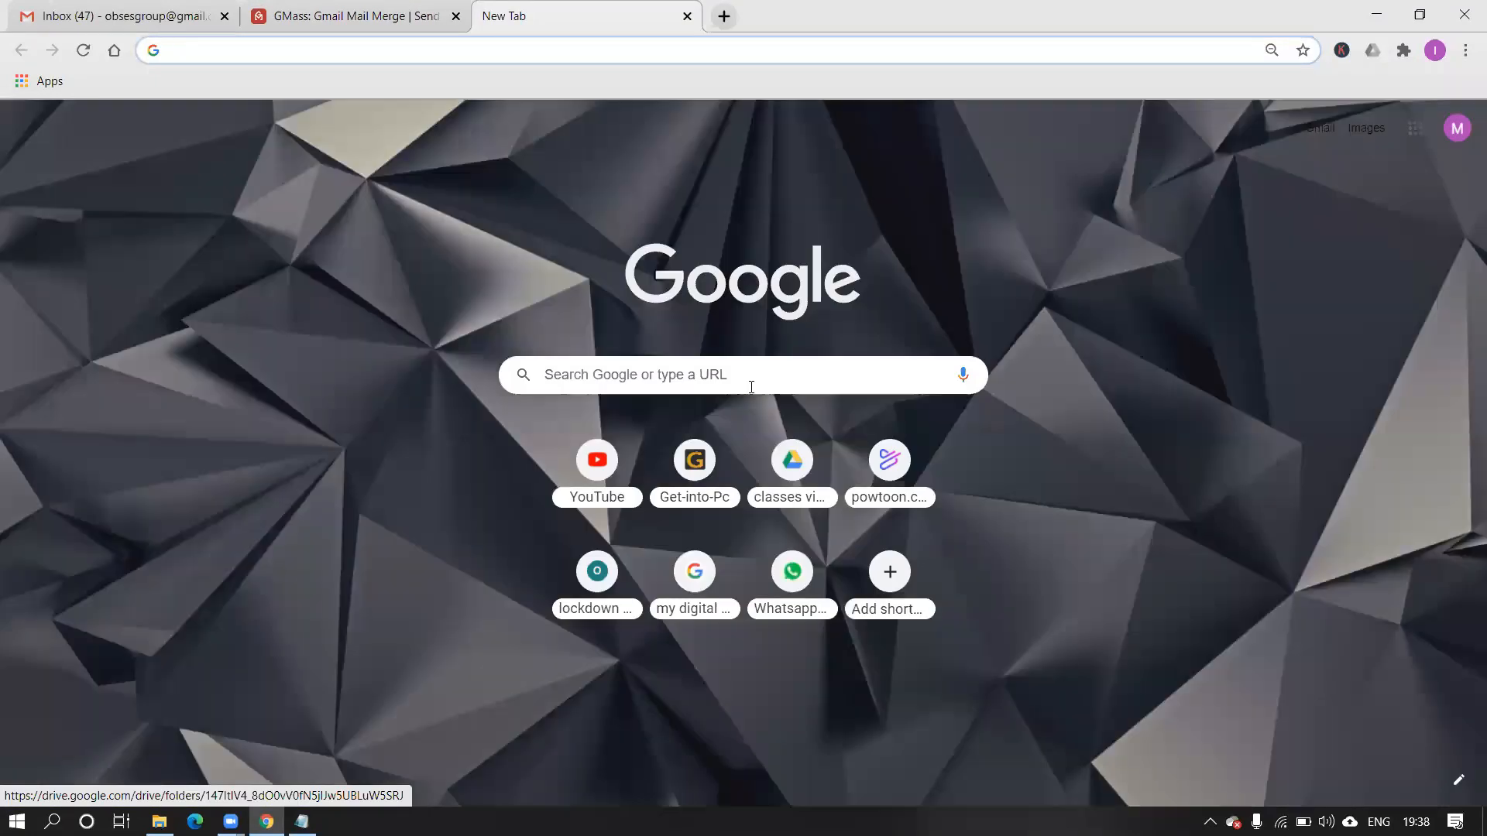
click(751, 387)
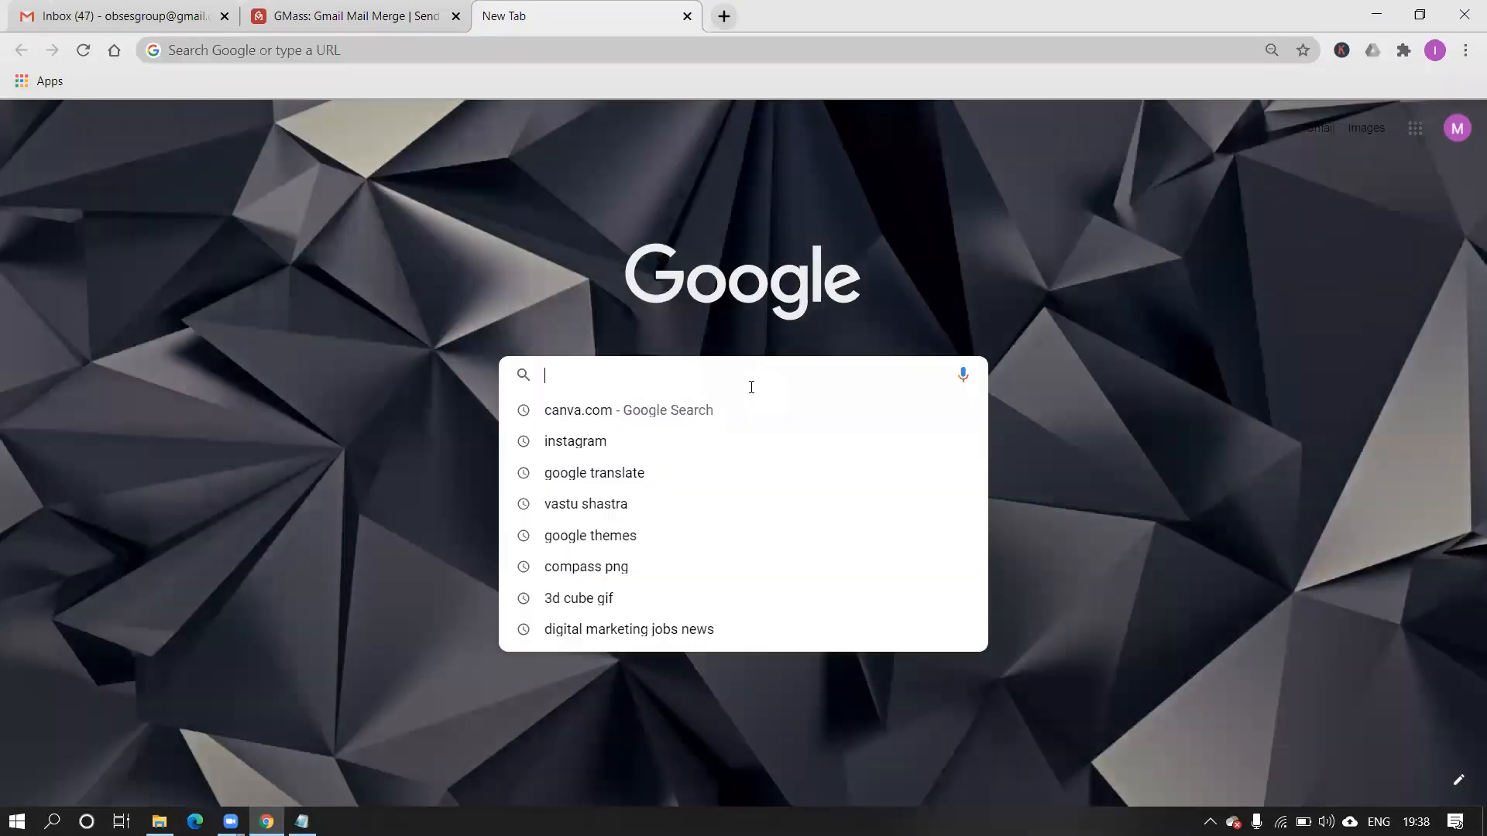
text(gmass)
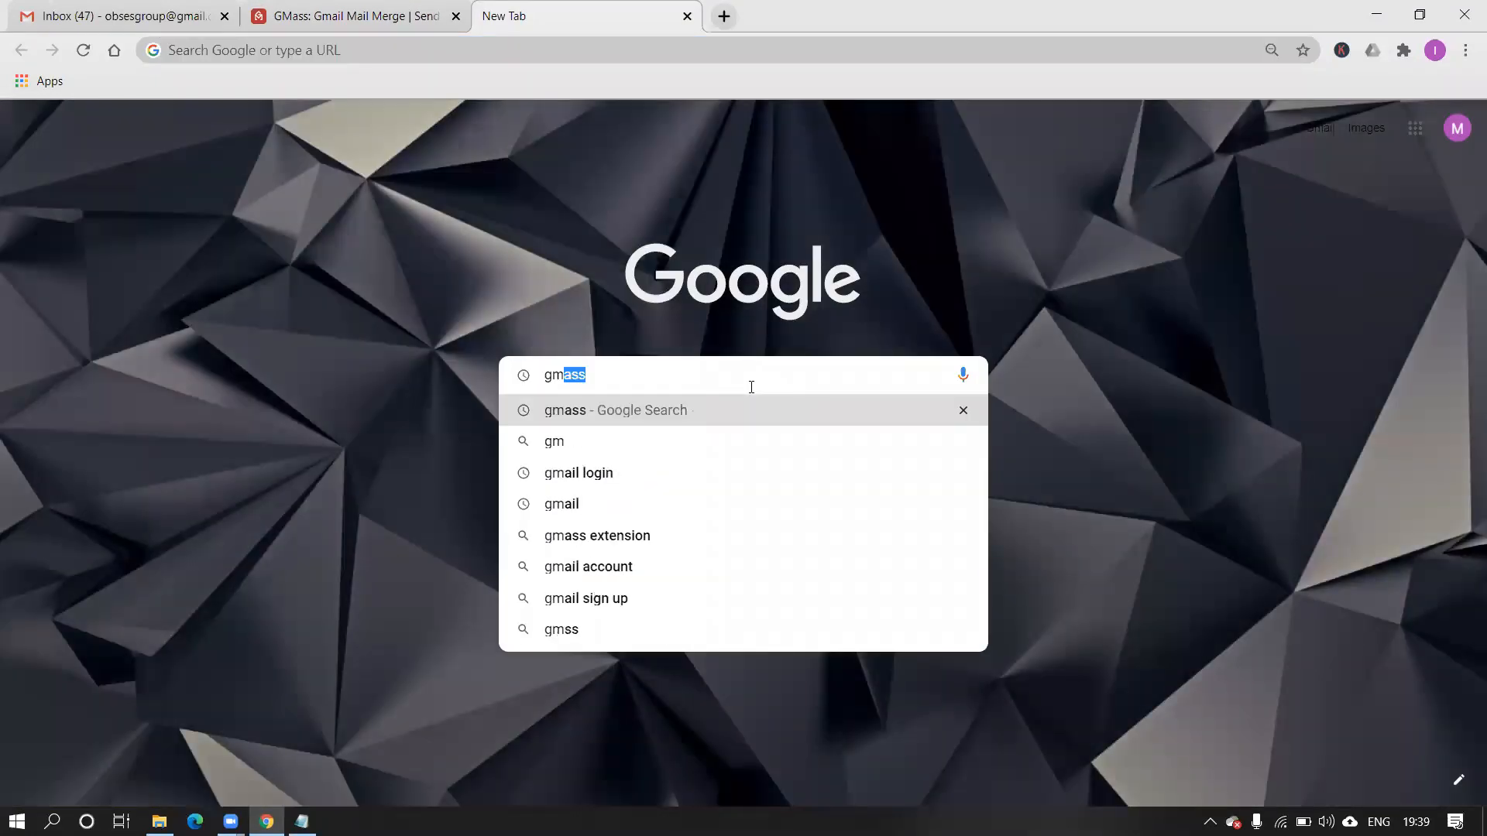
key(Return)
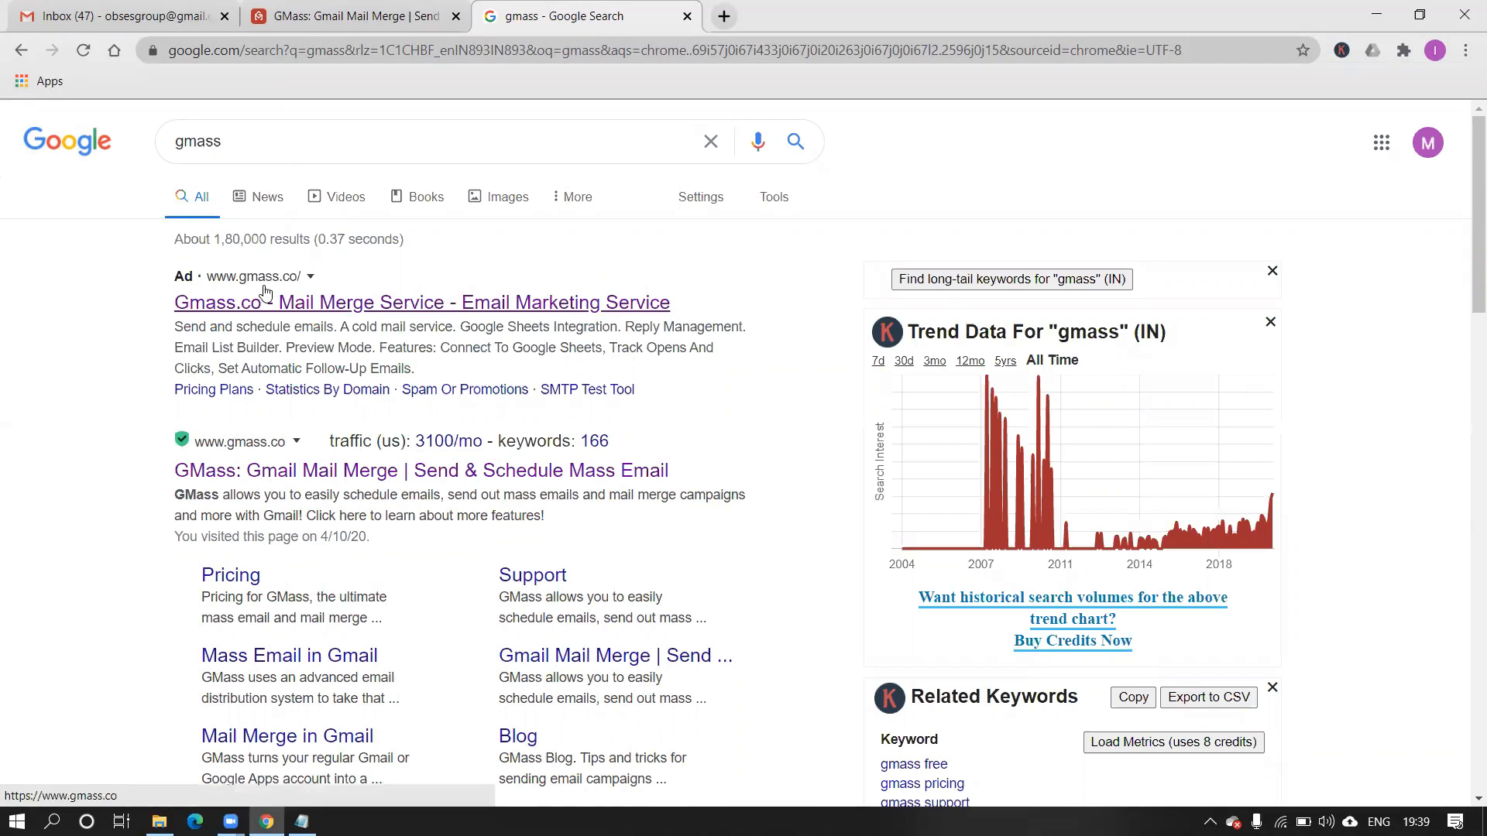
scroll(265, 292, up, 5)
scroll(265, 292, up, 2)
scroll(265, 290, down, 2)
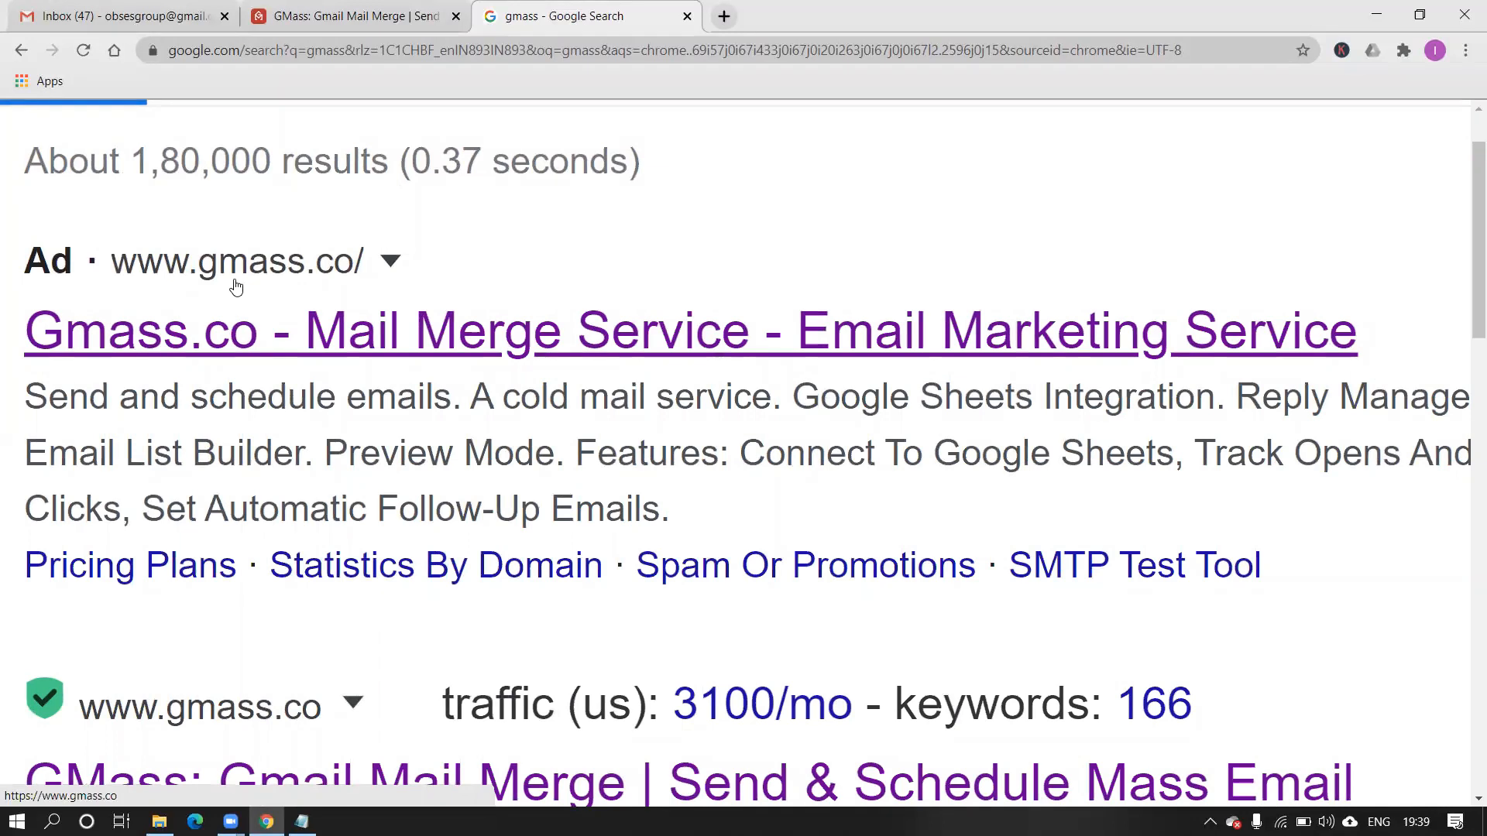
scroll(327, 278, down, 5)
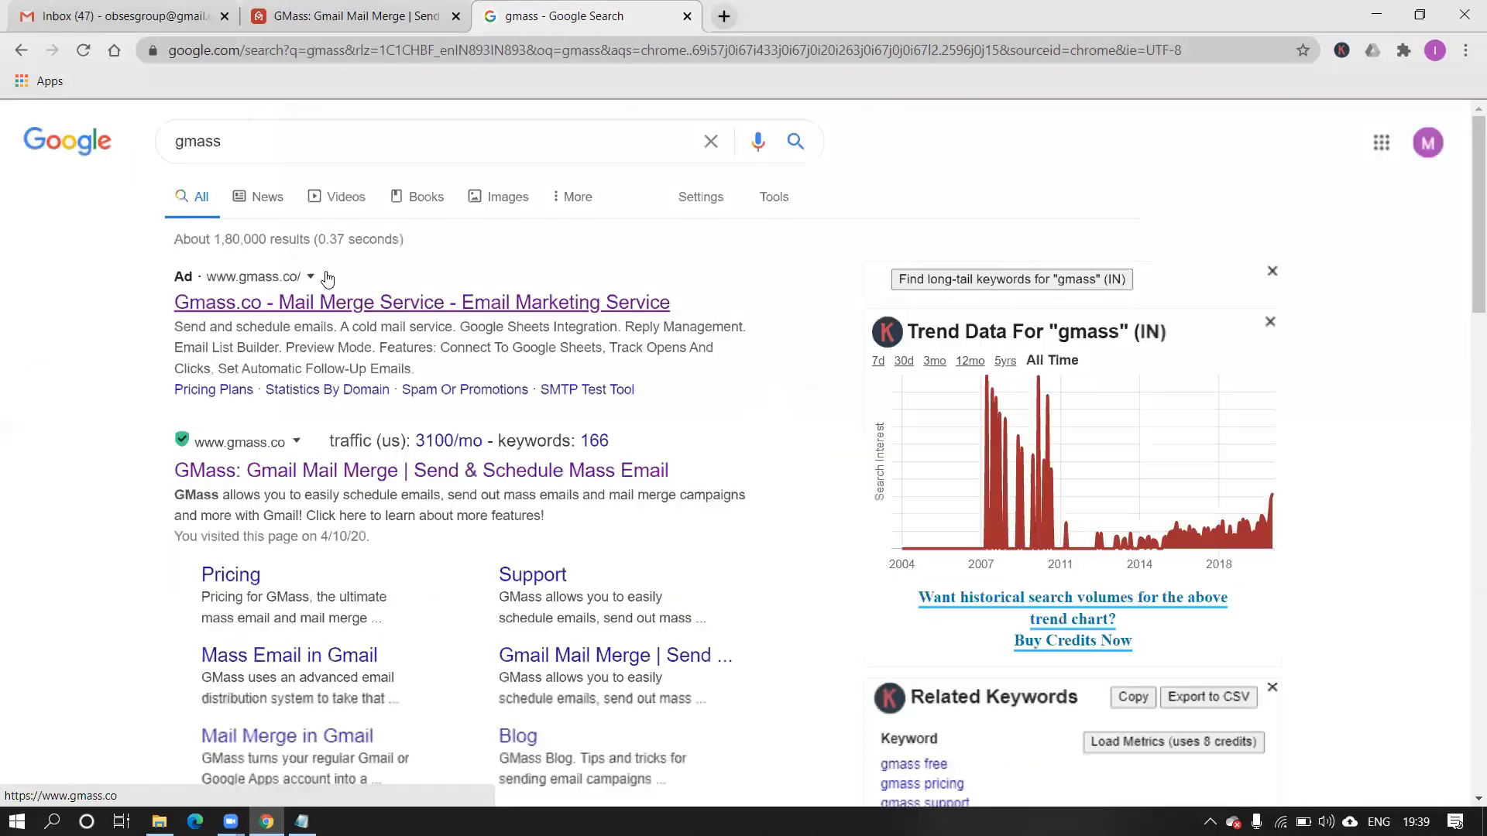
click(330, 303)
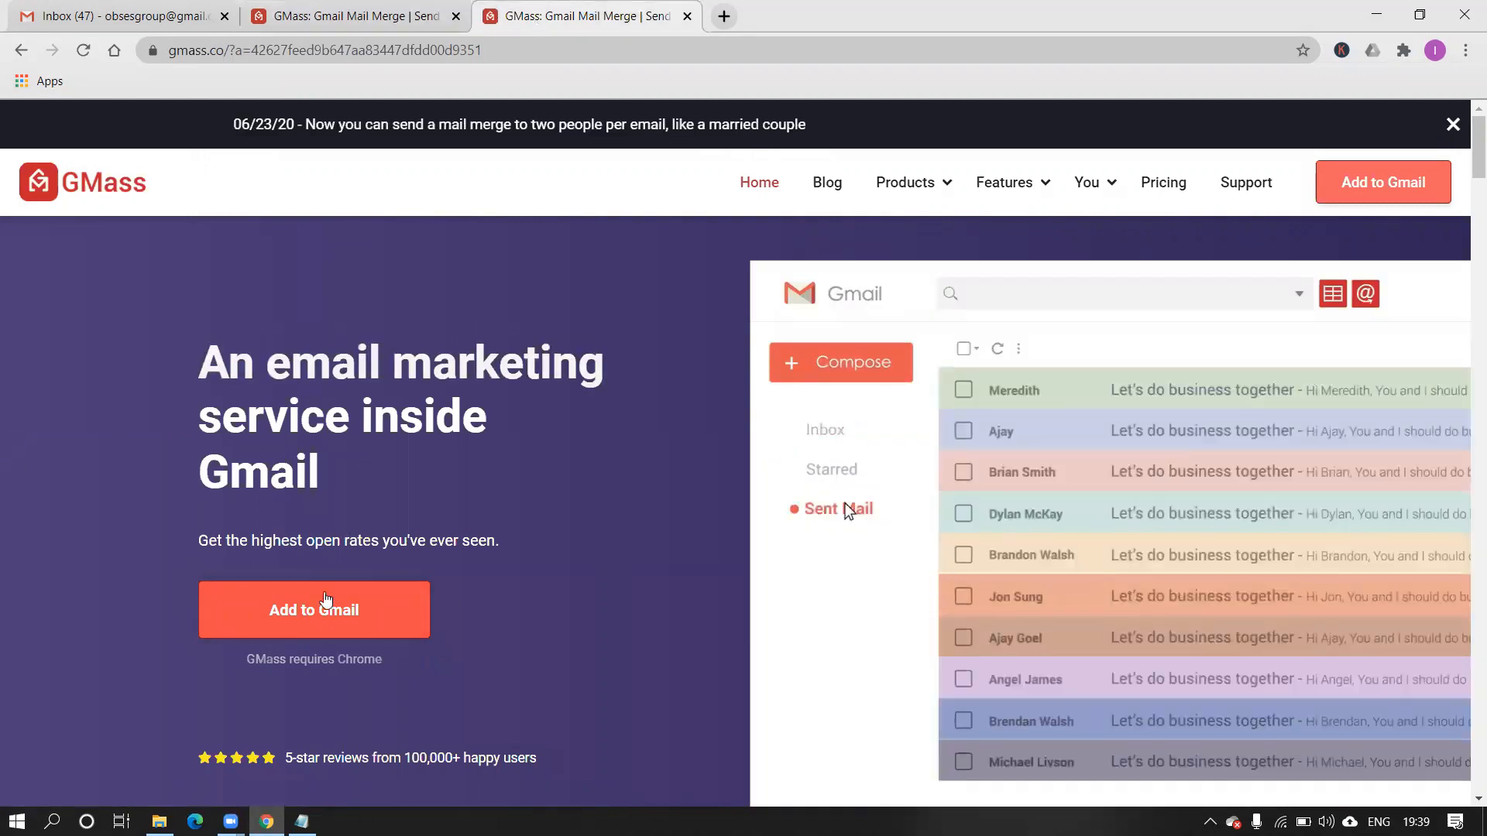
Start adding GMass from its Chrome Web Store listing, then maximize and minimize that window.
click(318, 615)
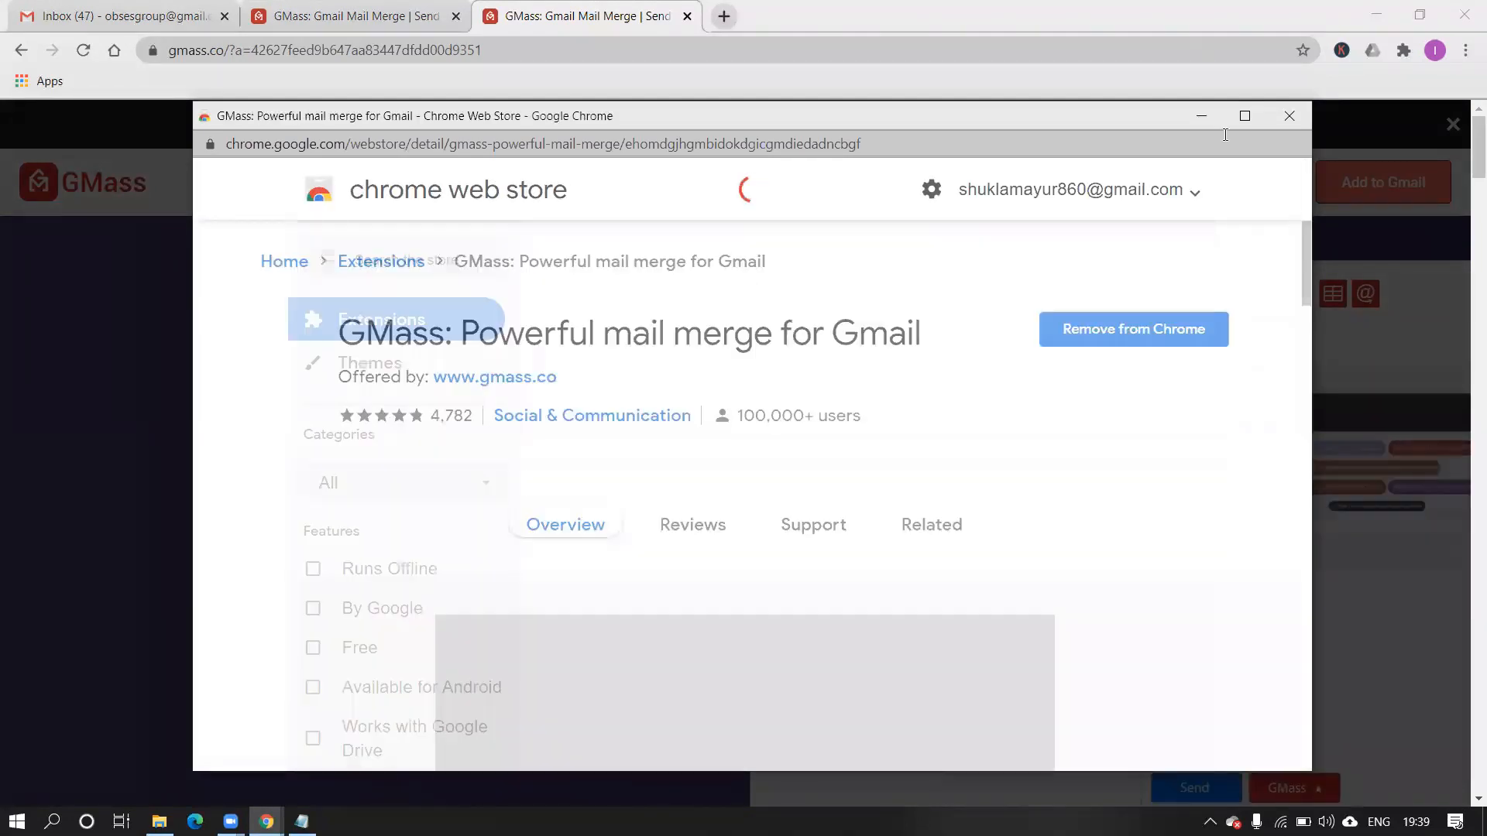
click(1247, 115)
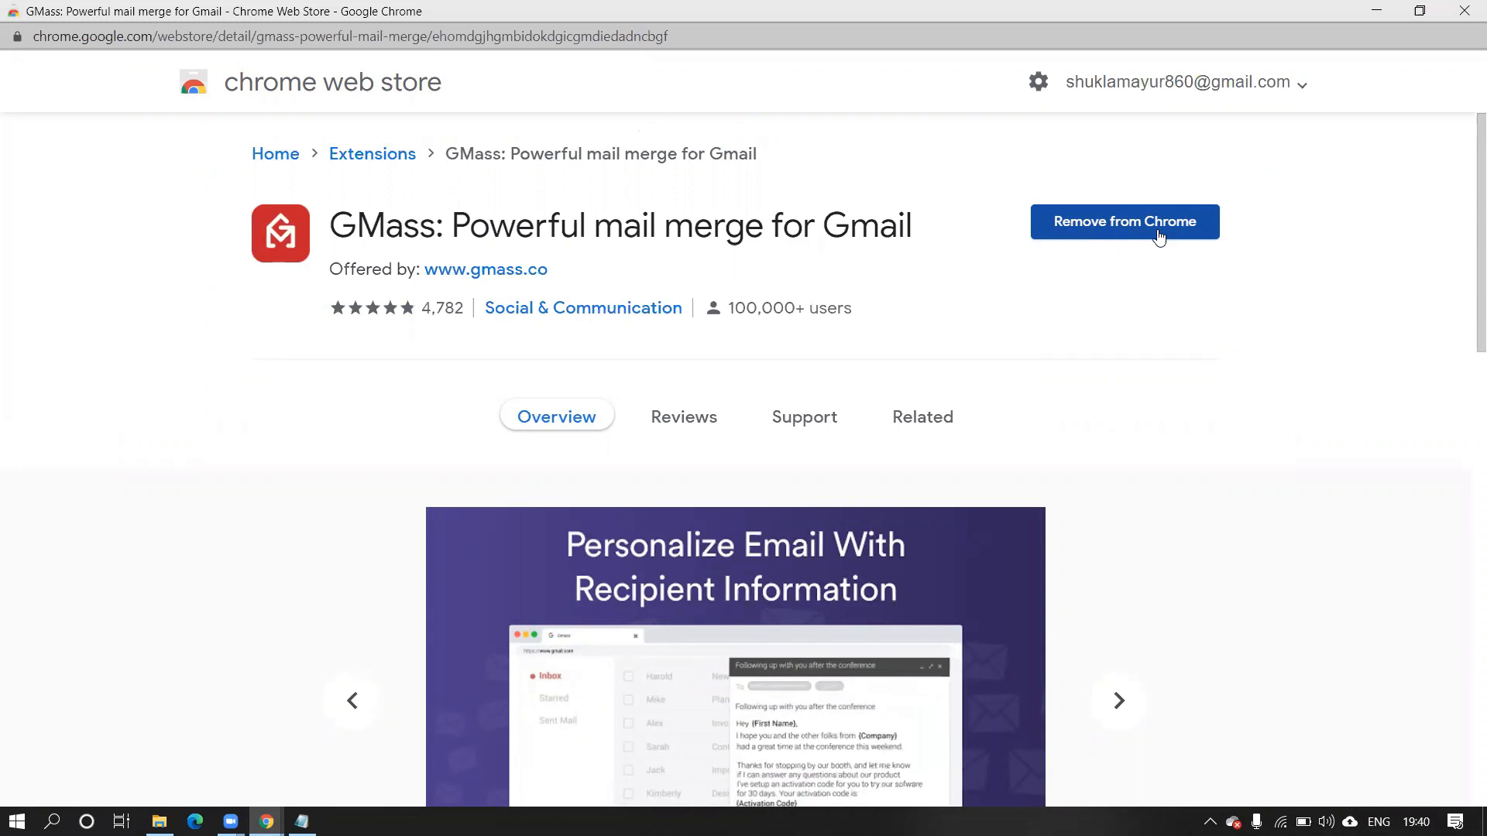
click(1376, 16)
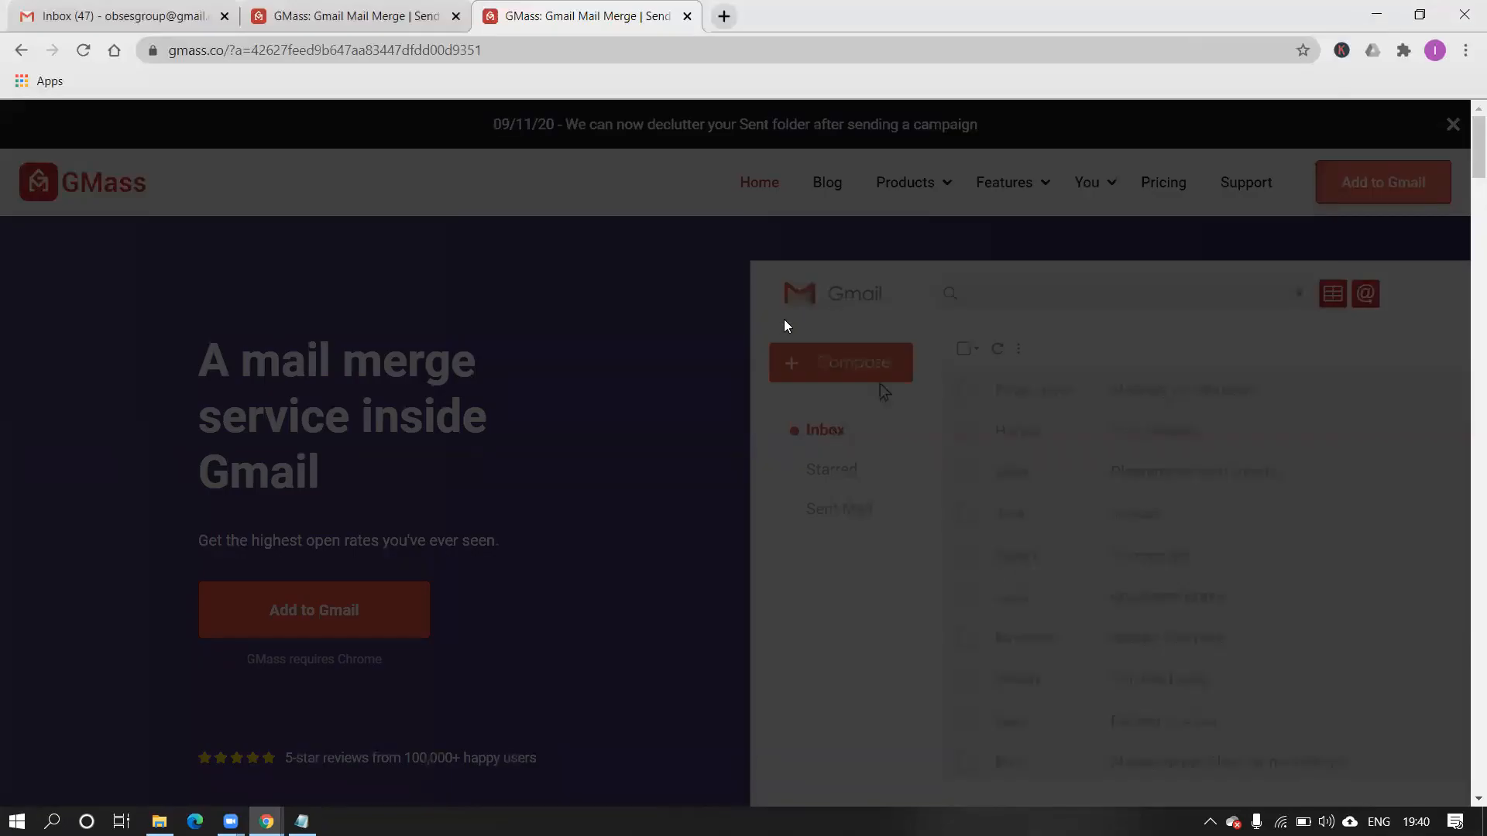
Close the Gmail and Web Store Chrome windows and relaunch Chrome from the desktop.
click(723, 17)
click(171, 17)
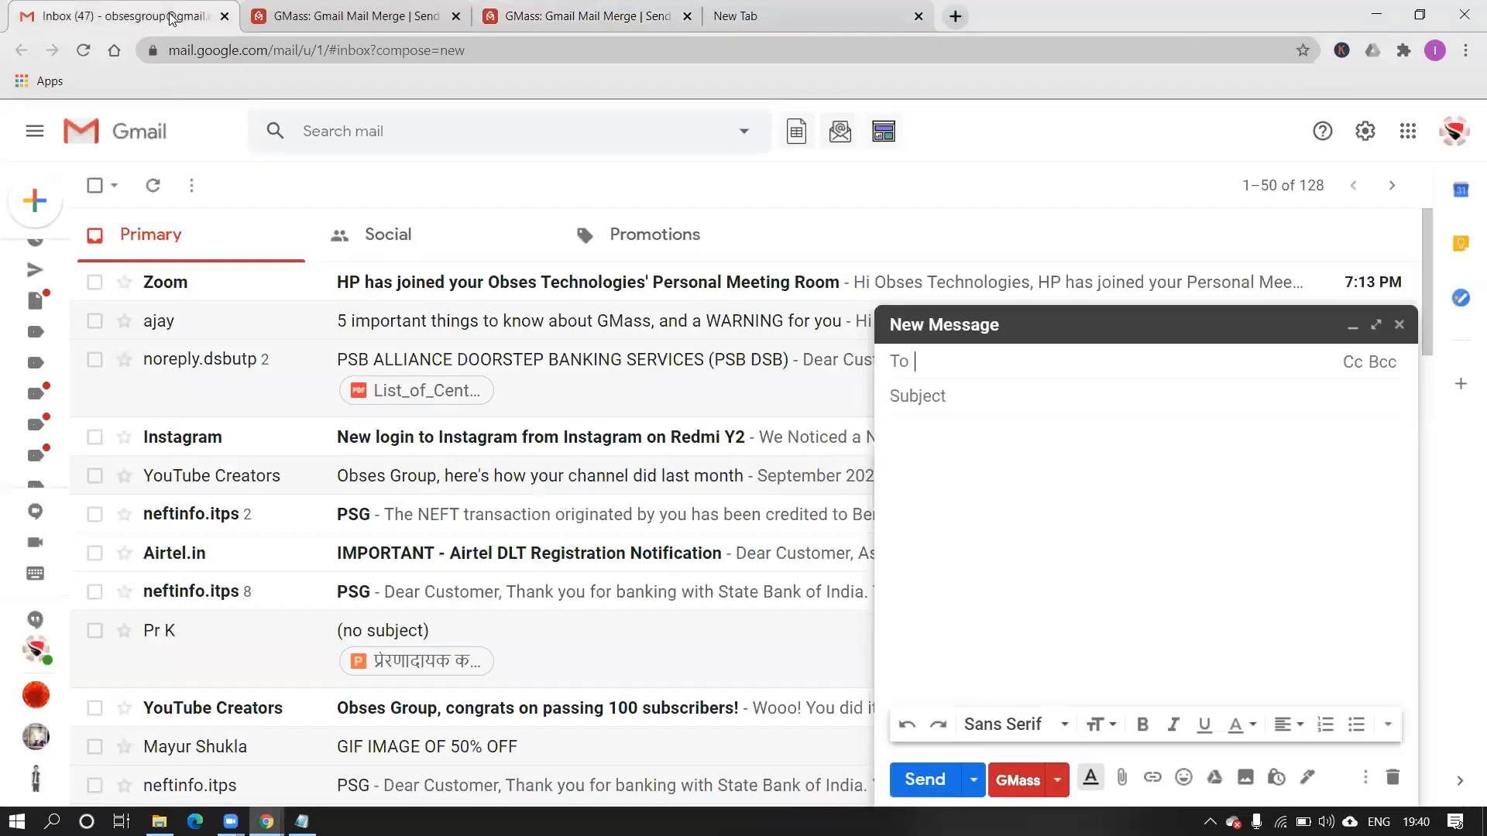
click(1463, 7)
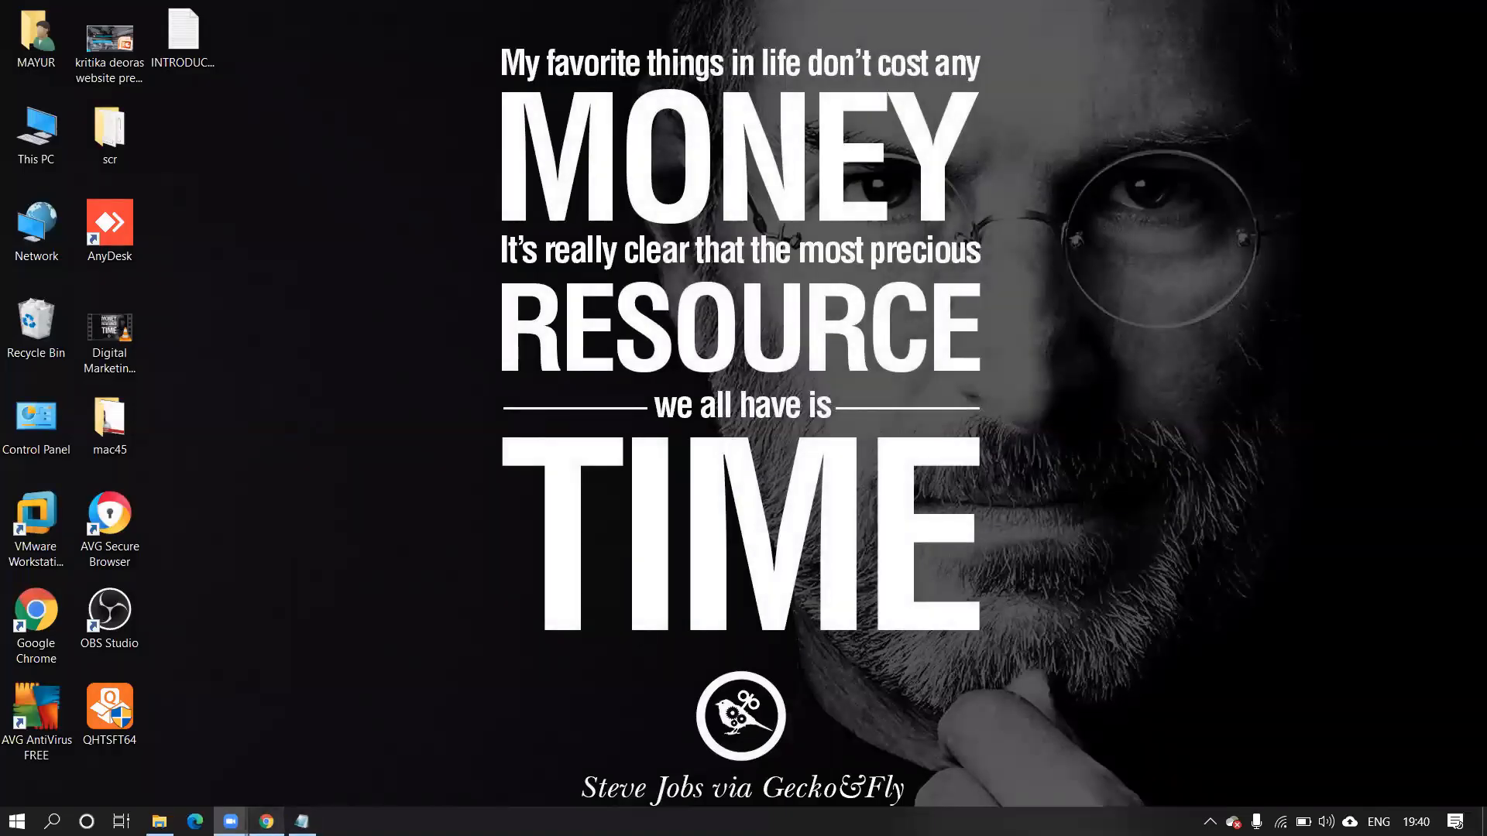
click(267, 821)
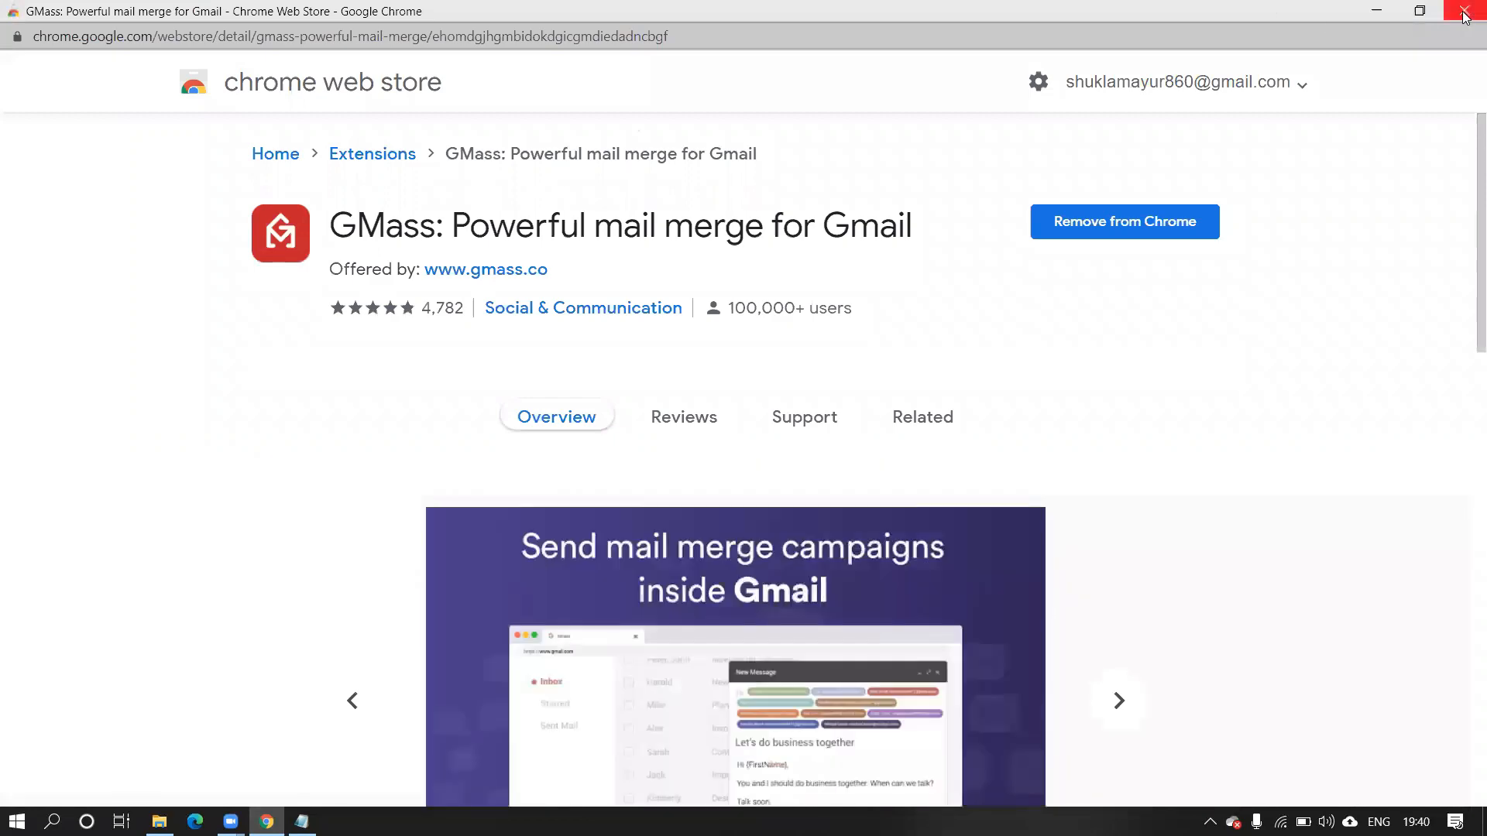
click(1463, 11)
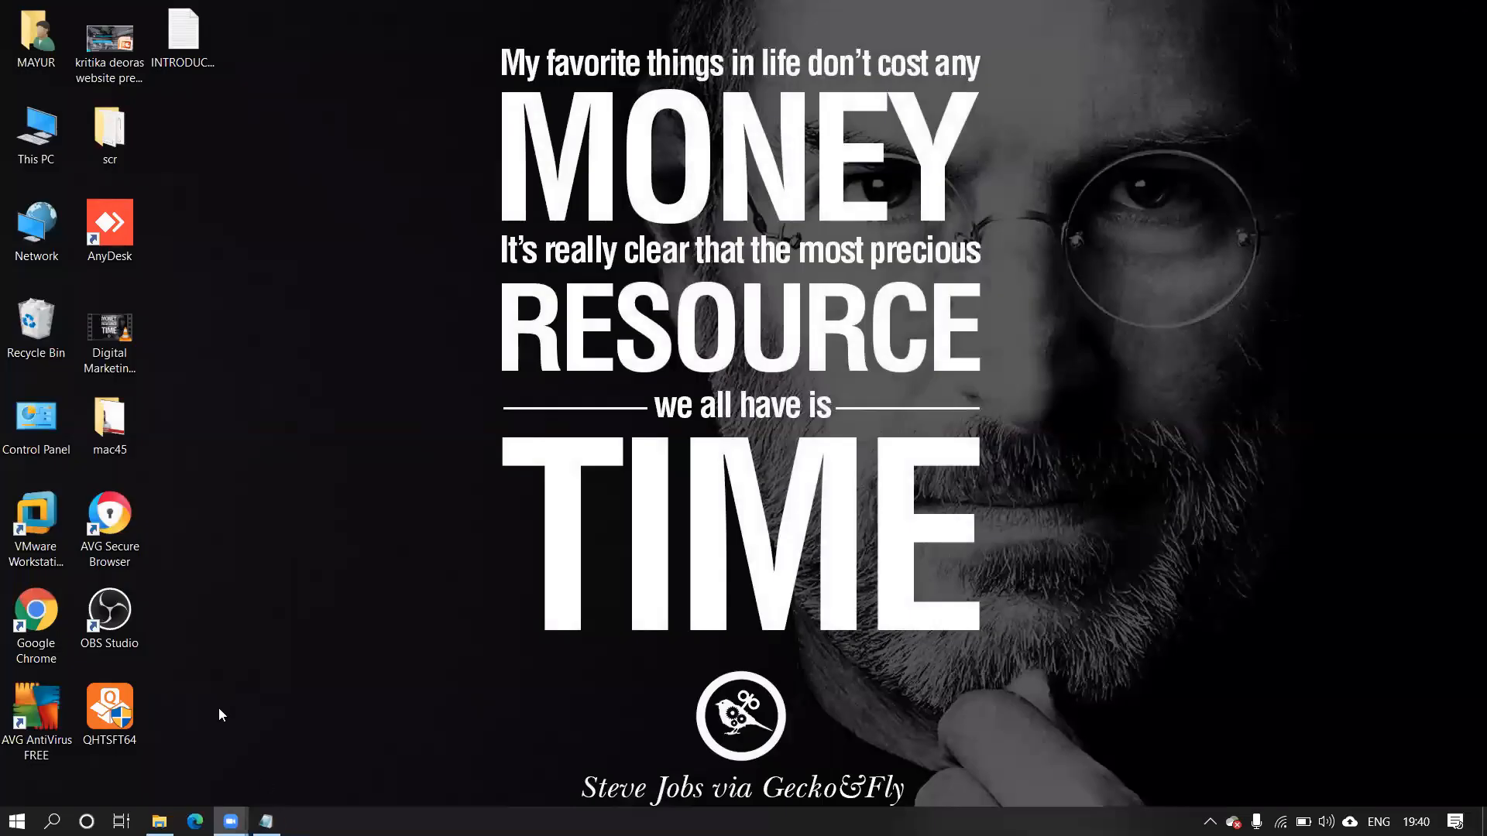
click(51, 624)
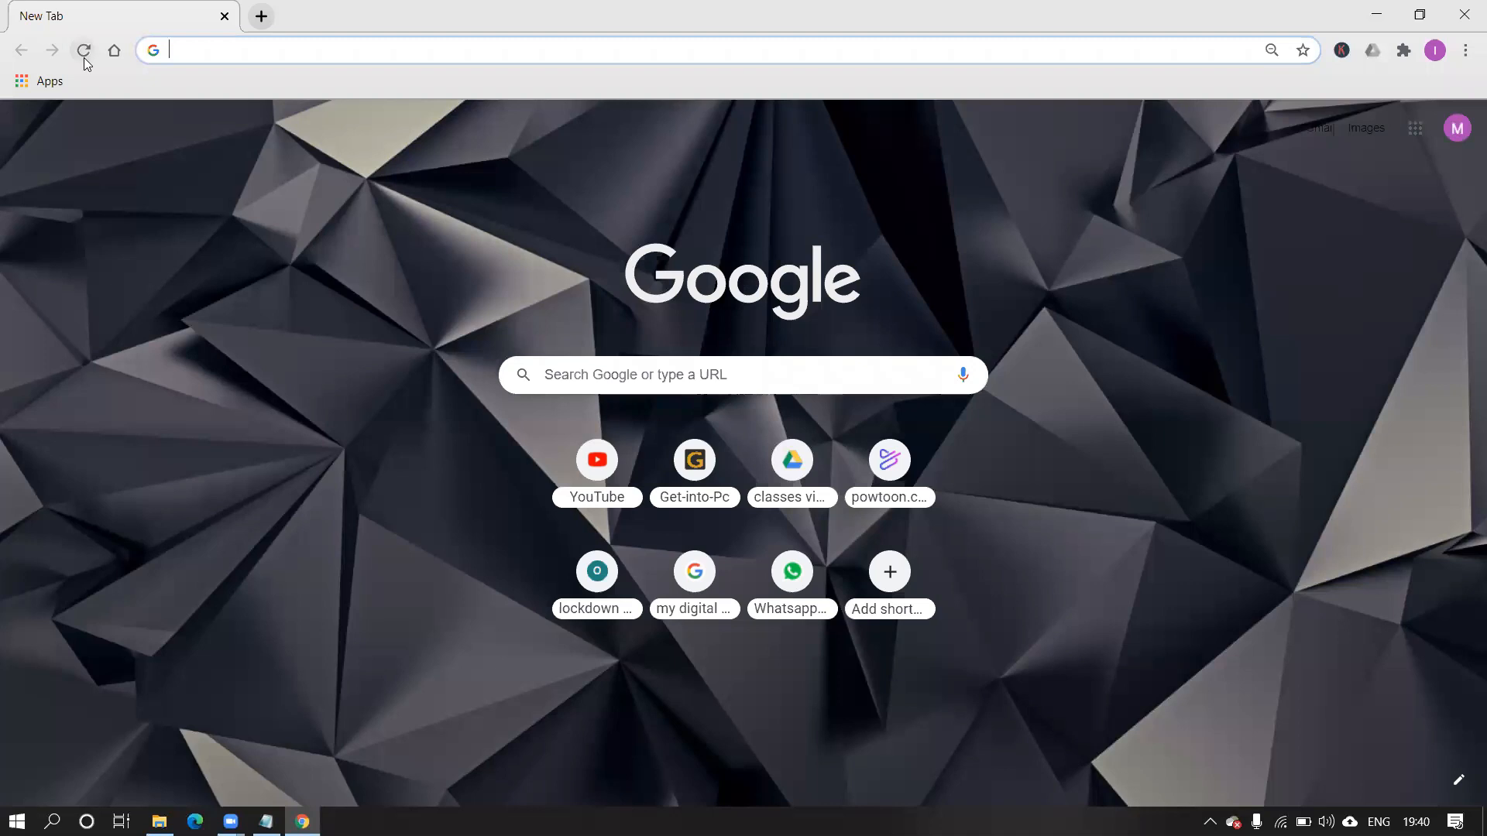
Reload the new tab page and list the installed extensions, including GMass and Keywords Everywhere.
click(84, 57)
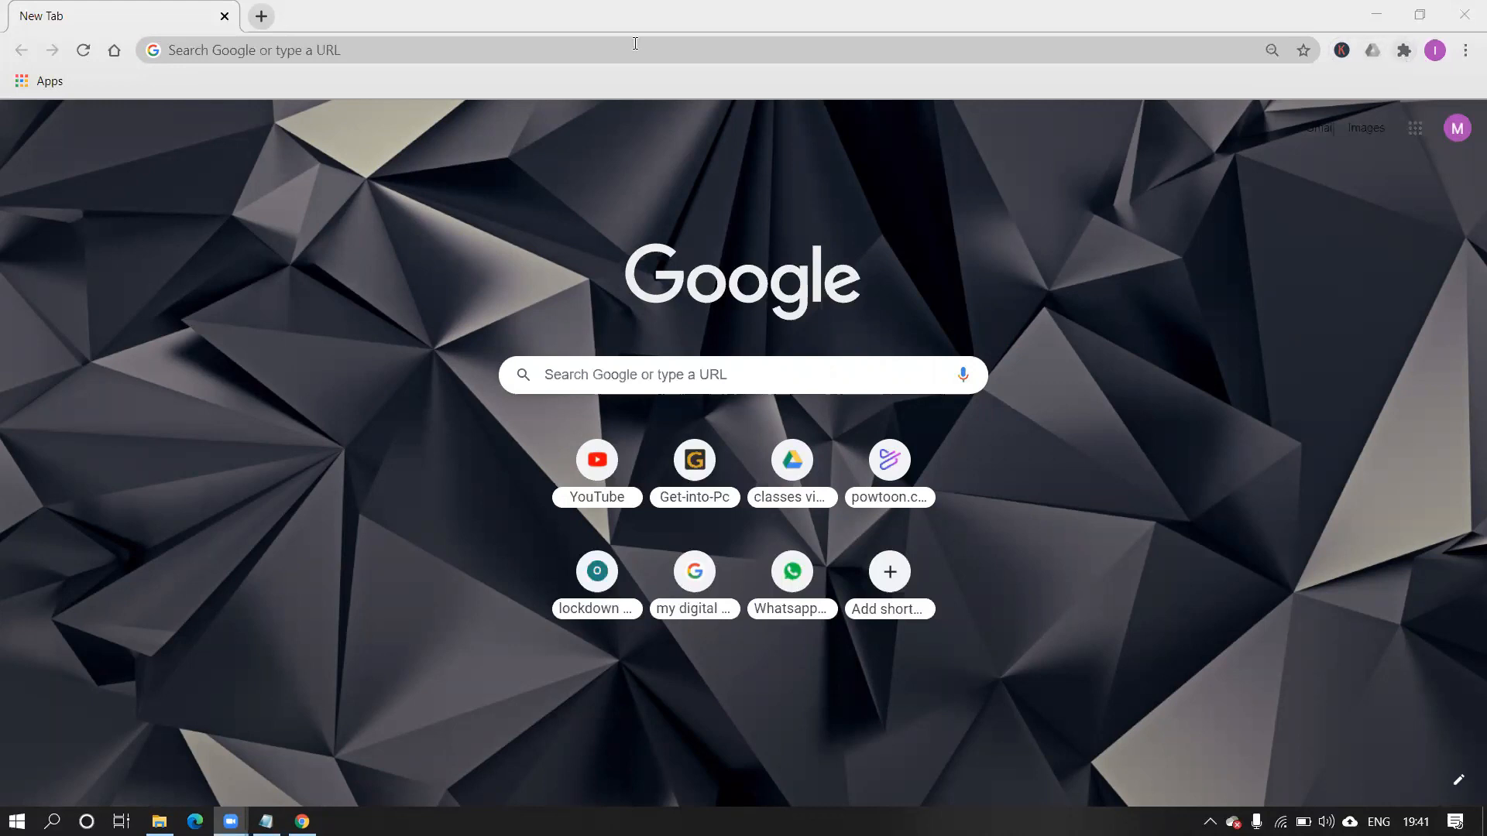
click(1403, 53)
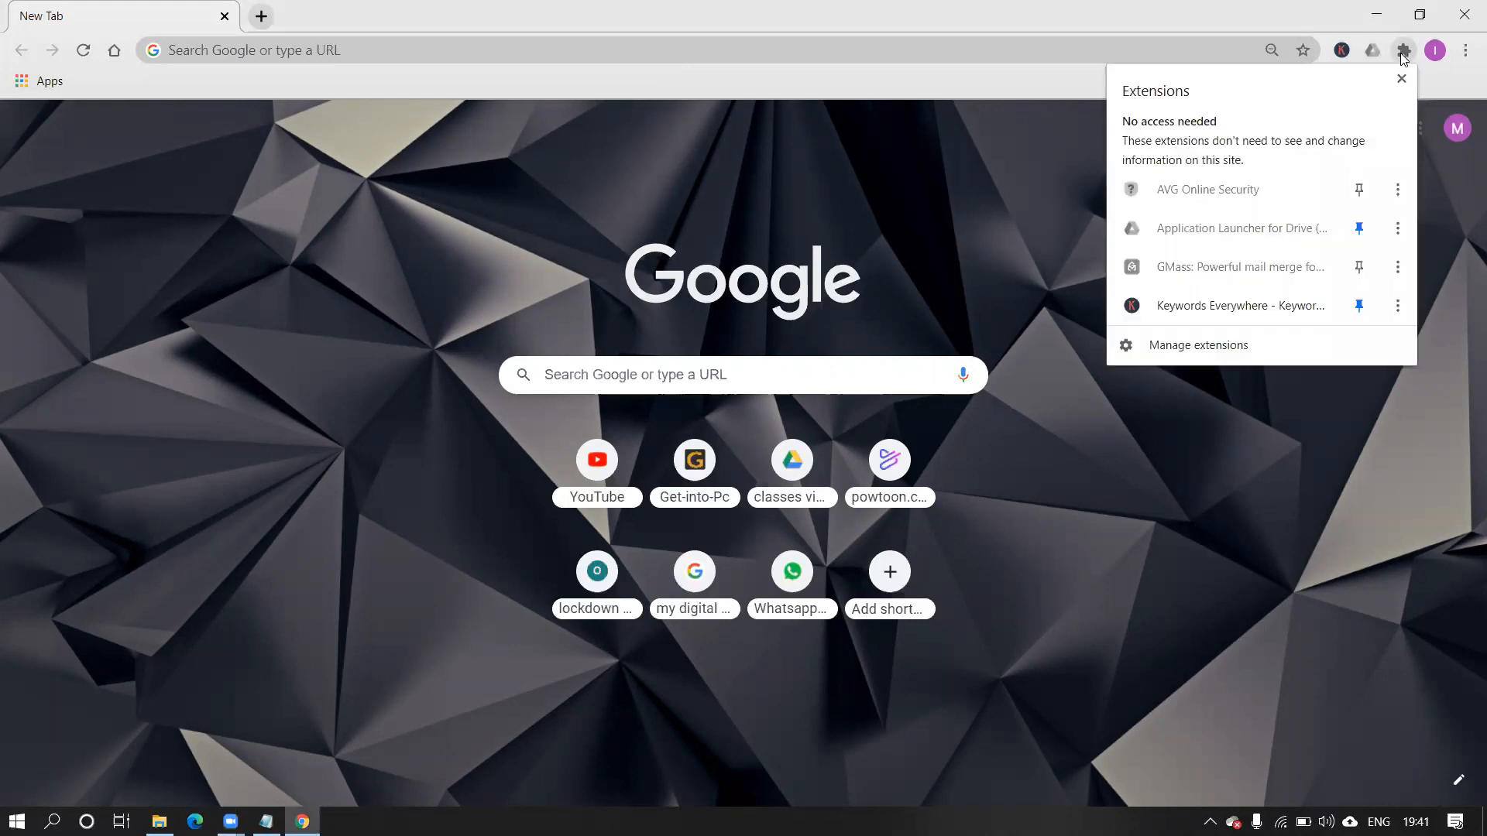
Open Manage extensions to see GMass 5.1.0 enabled with Developer mode on.
click(1174, 348)
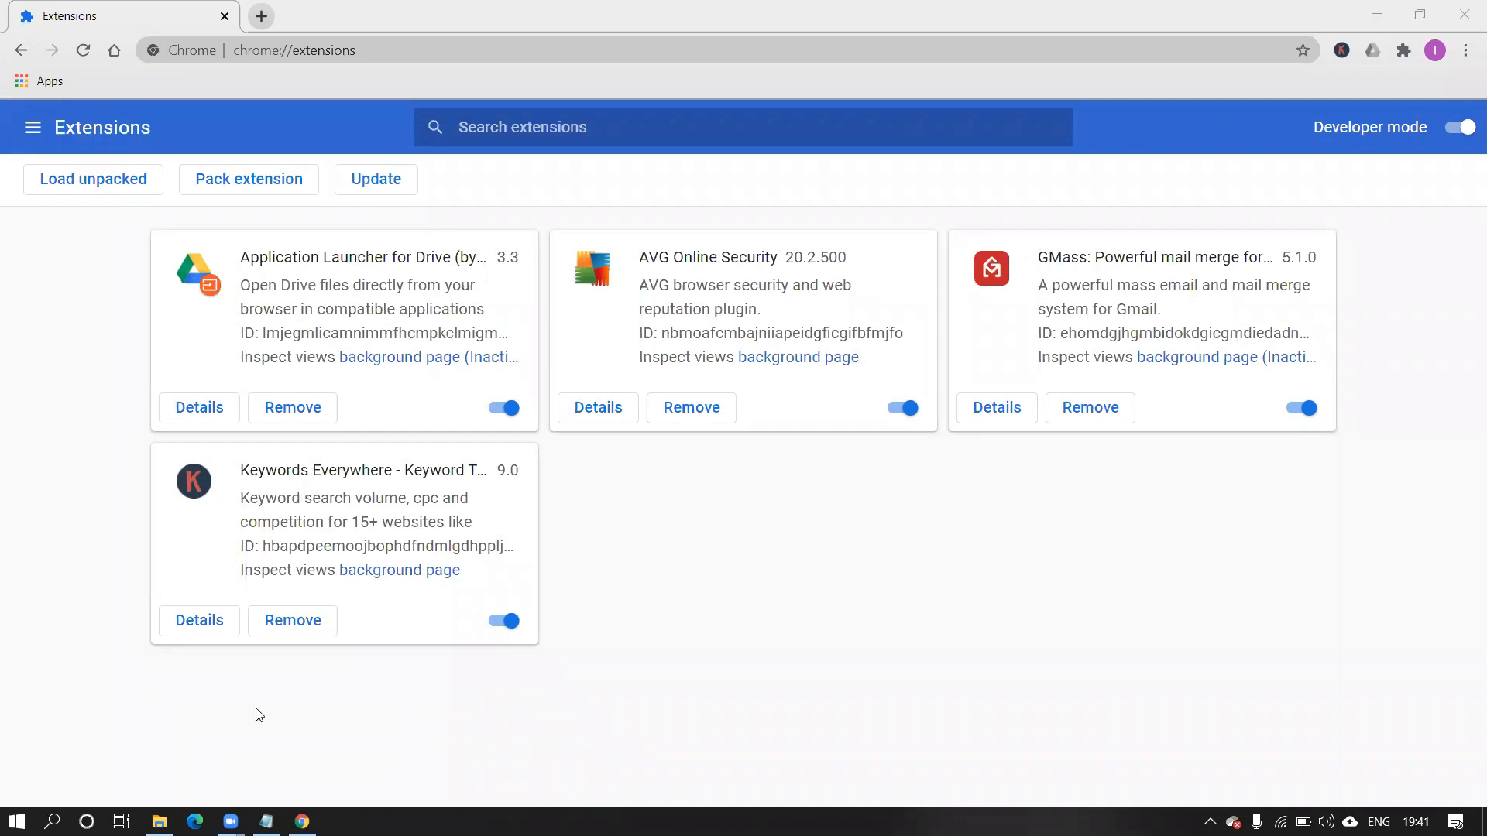
Search Google for 'robin' in a new tab.
click(261, 17)
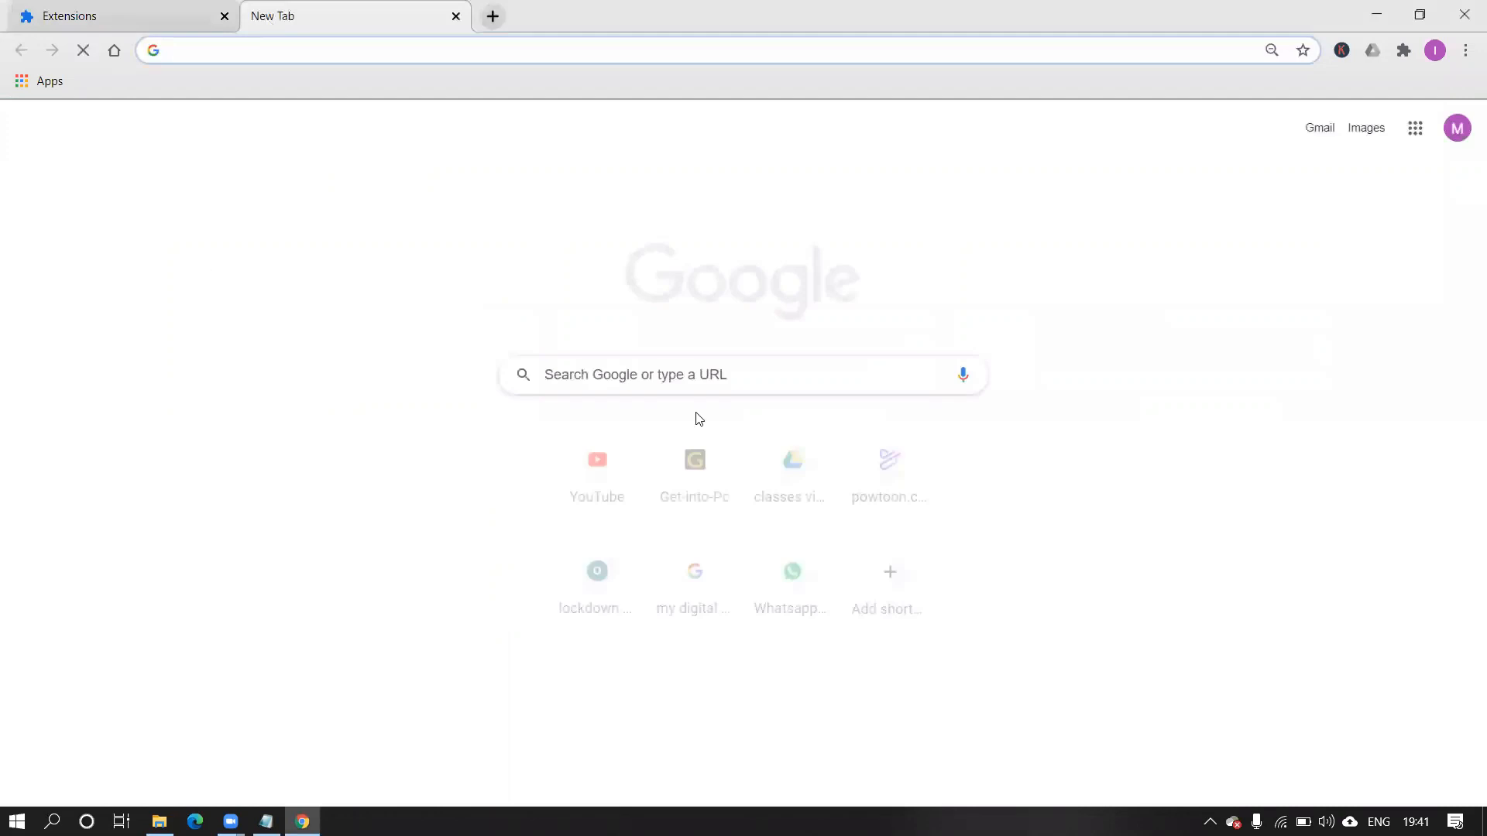
click(700, 384)
text(robin)
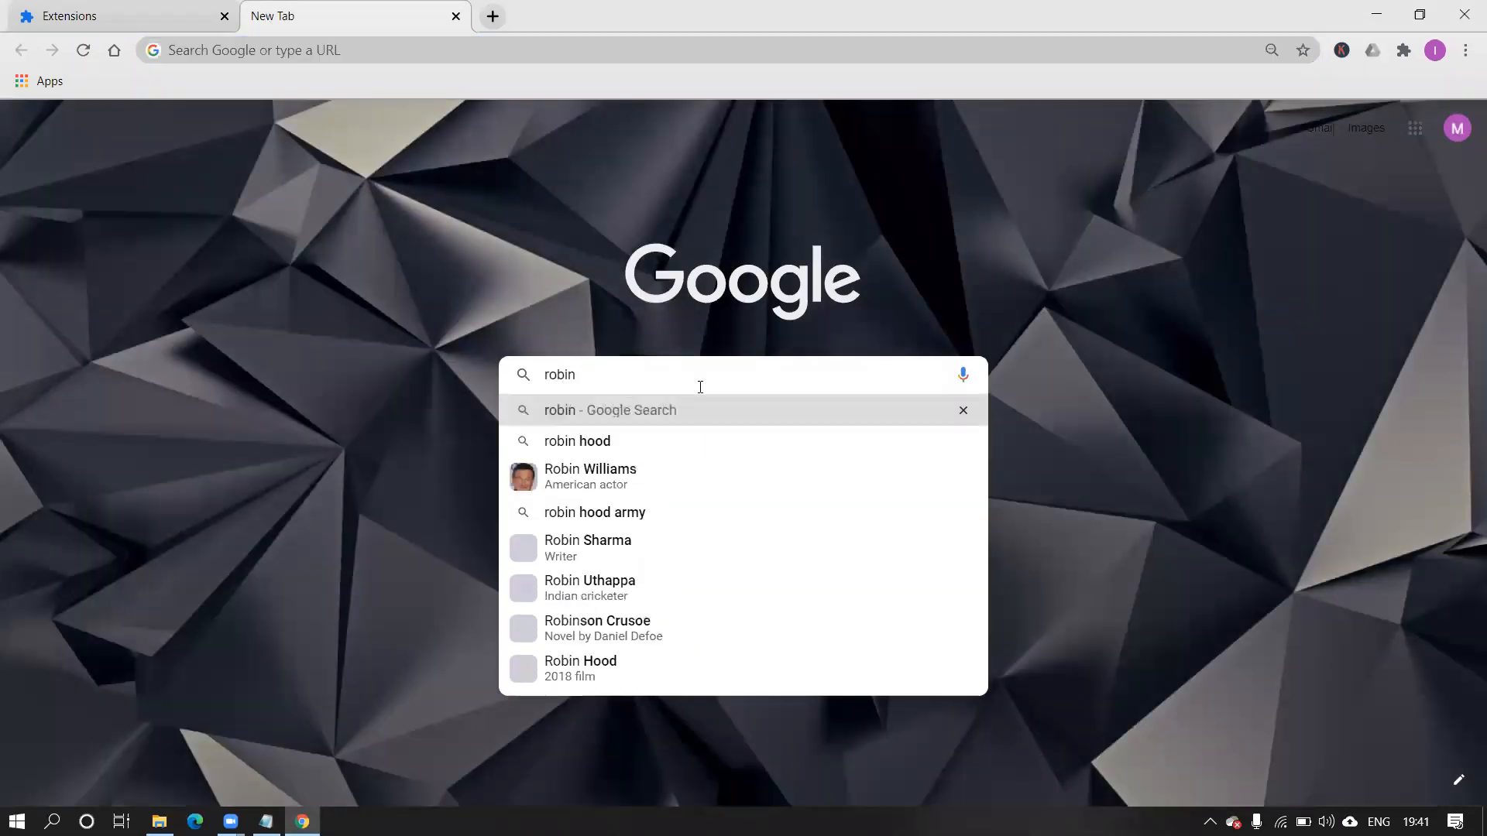
key(Return)
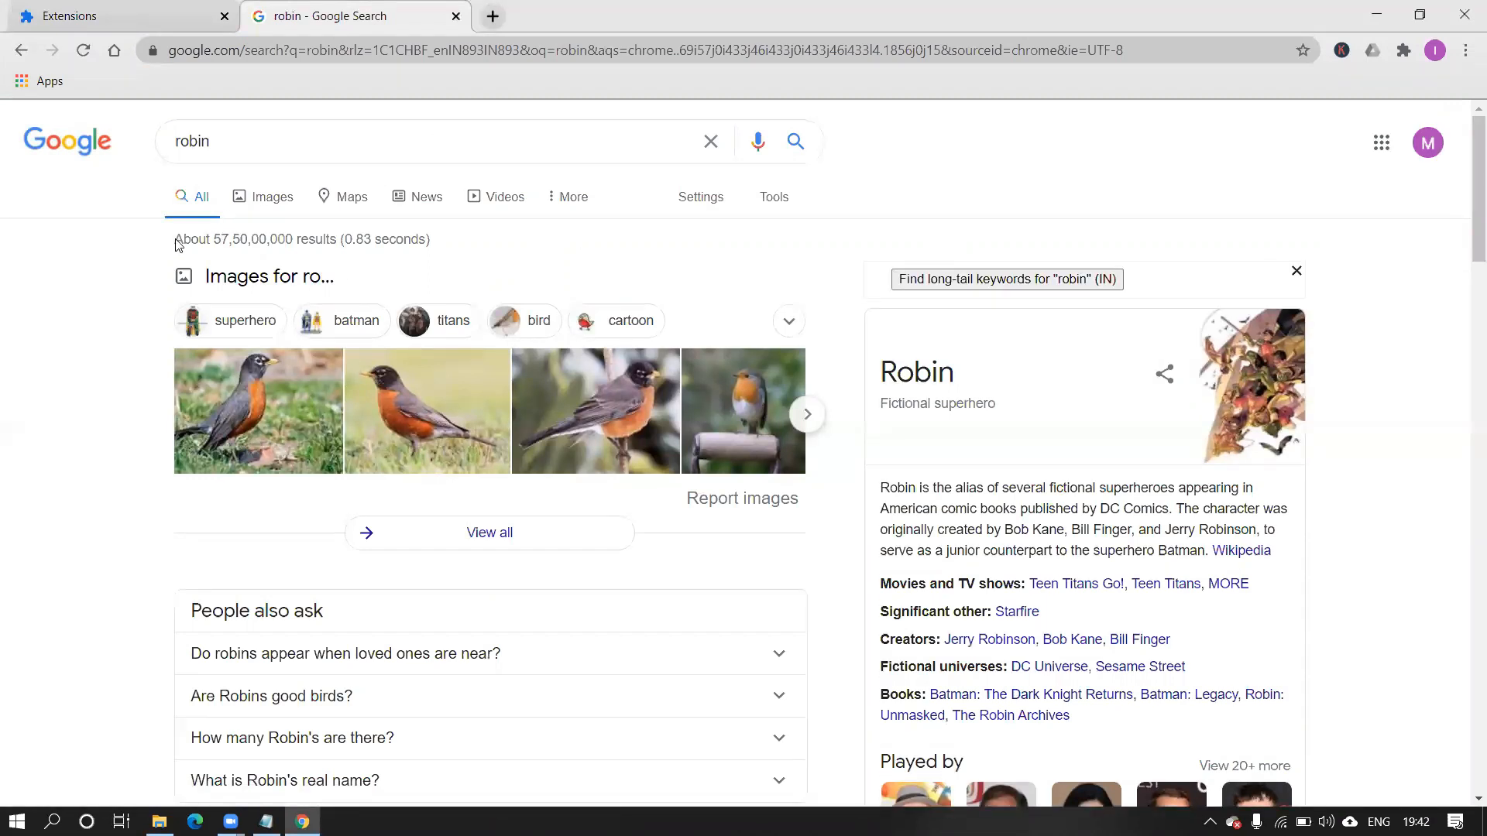
Highlight the results count and search time, then review the Keywords Everywhere trend data.
drag(183, 243, 297, 242)
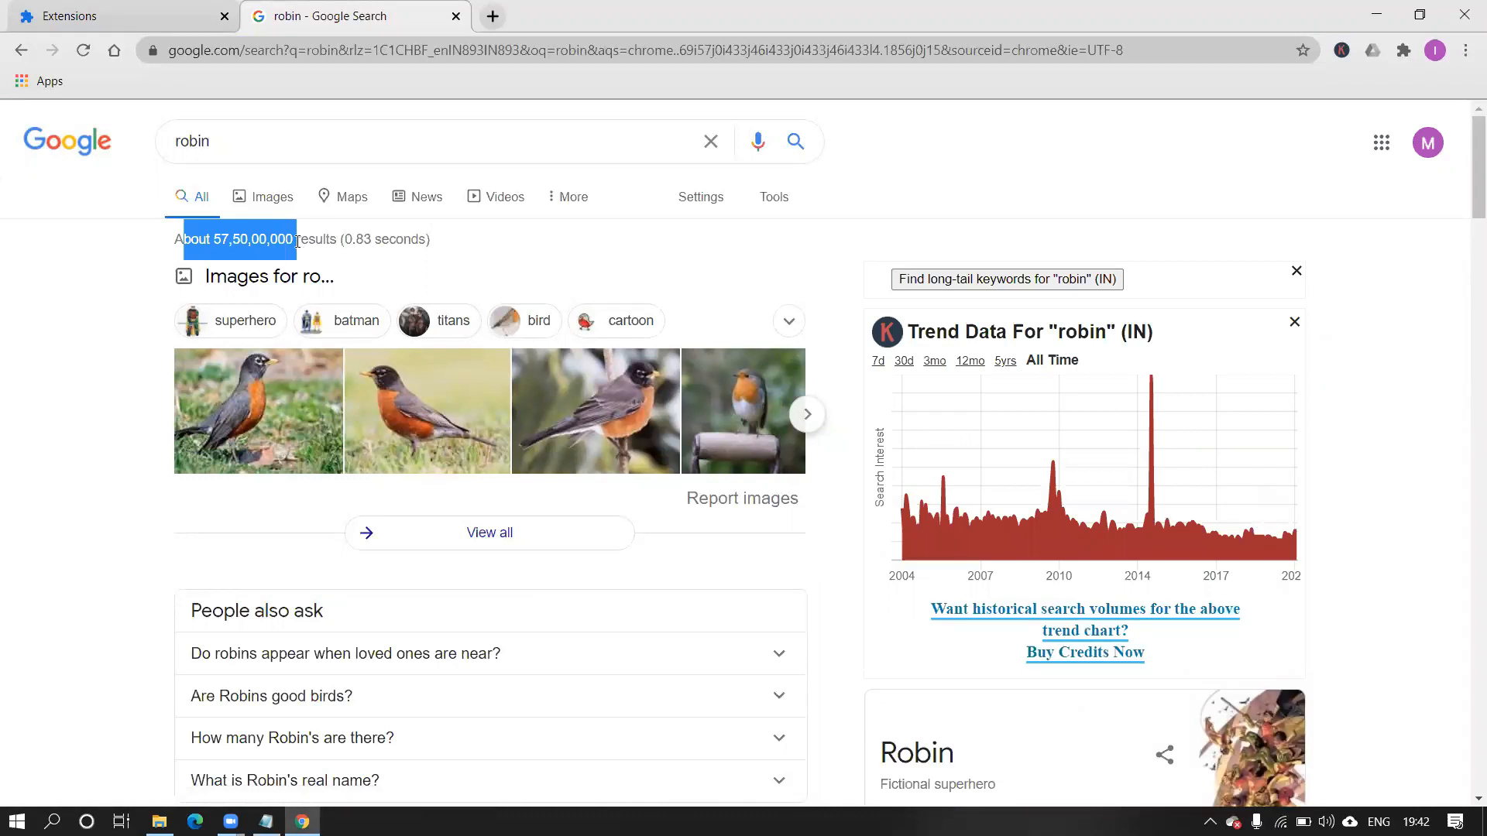
click(346, 240)
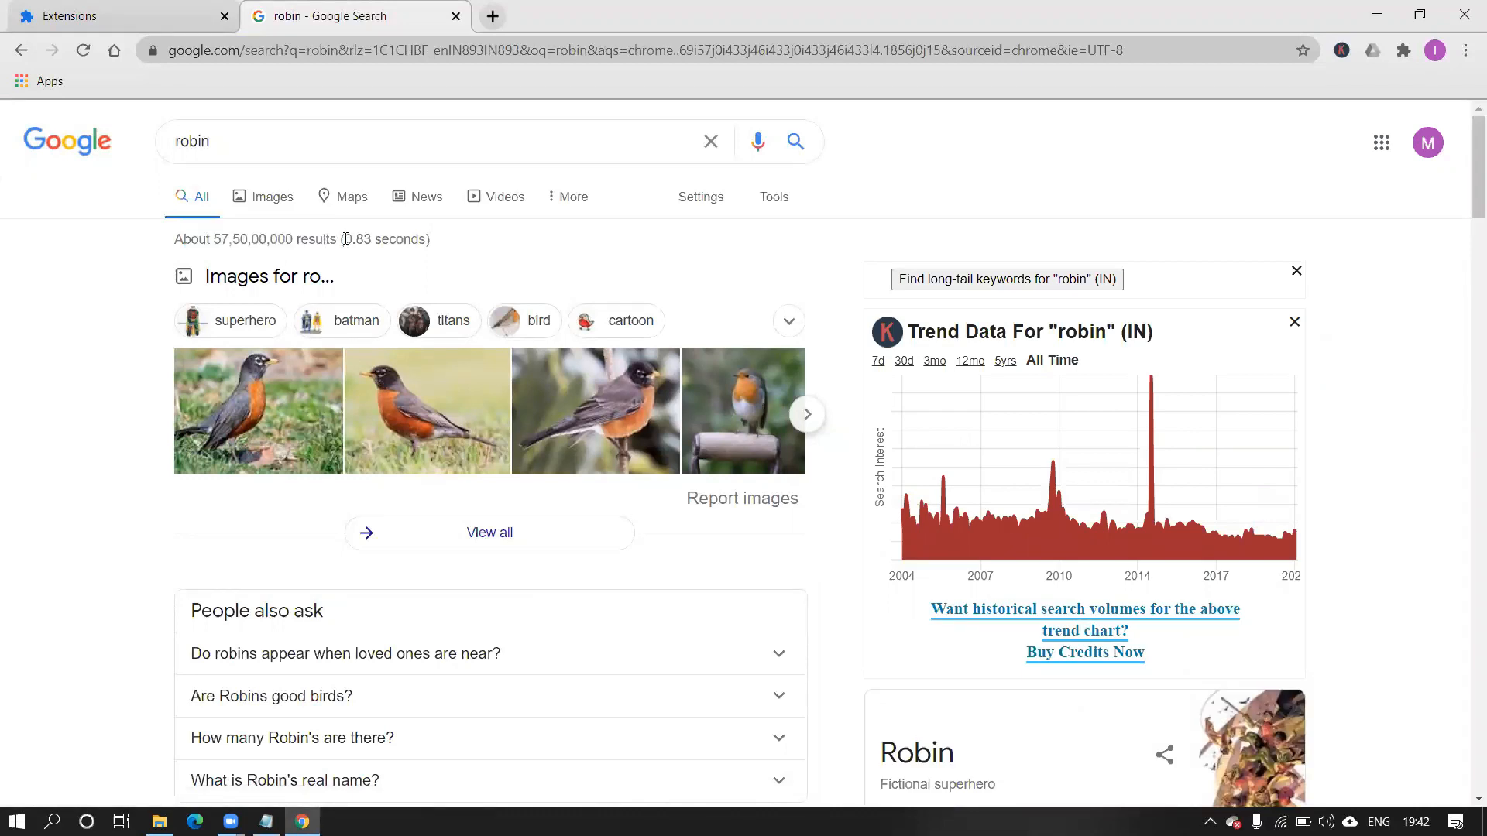
drag(406, 240, 441, 239)
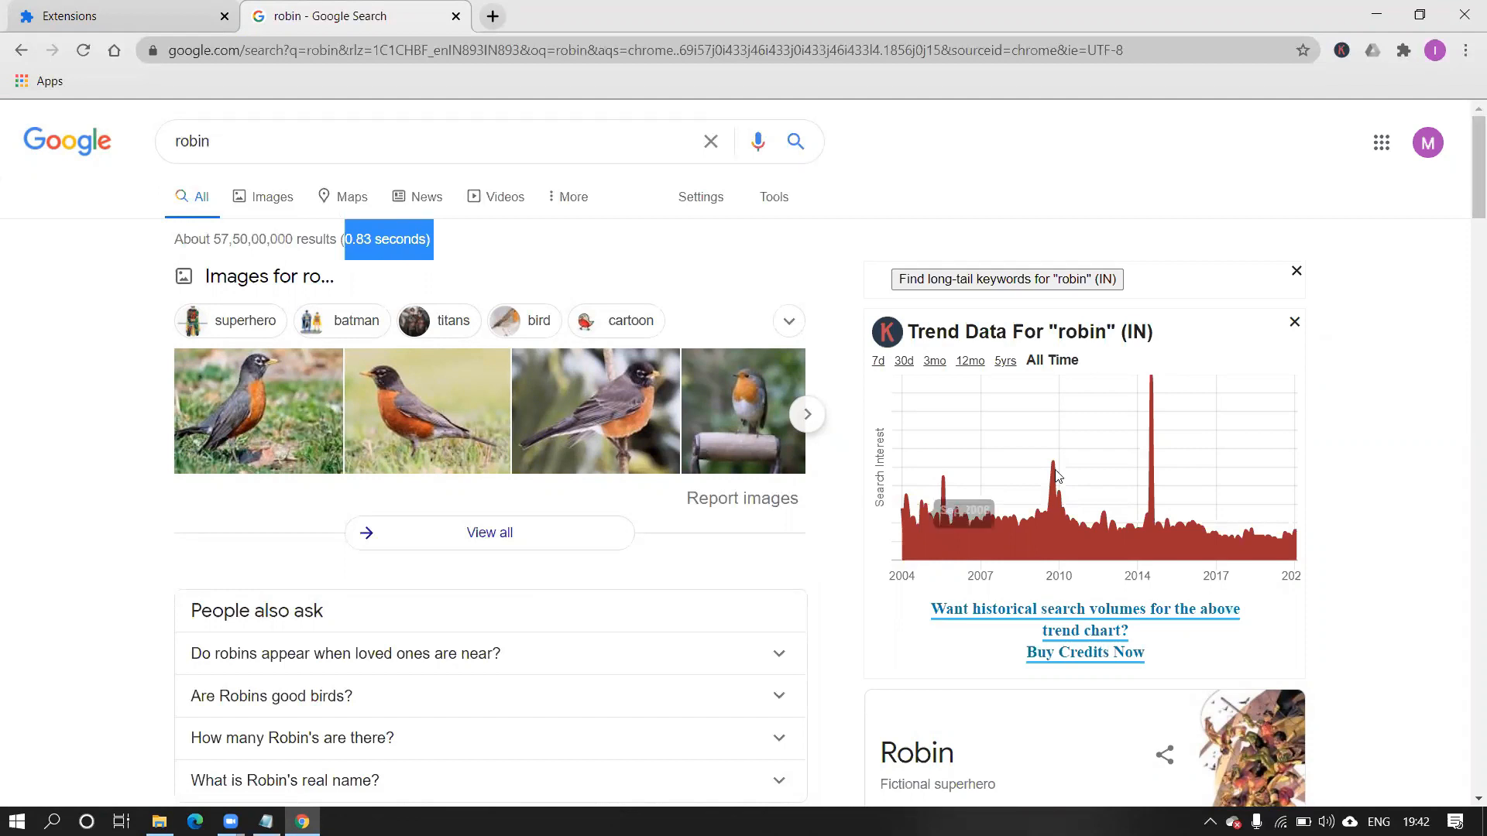
scroll(1314, 485, up, 5)
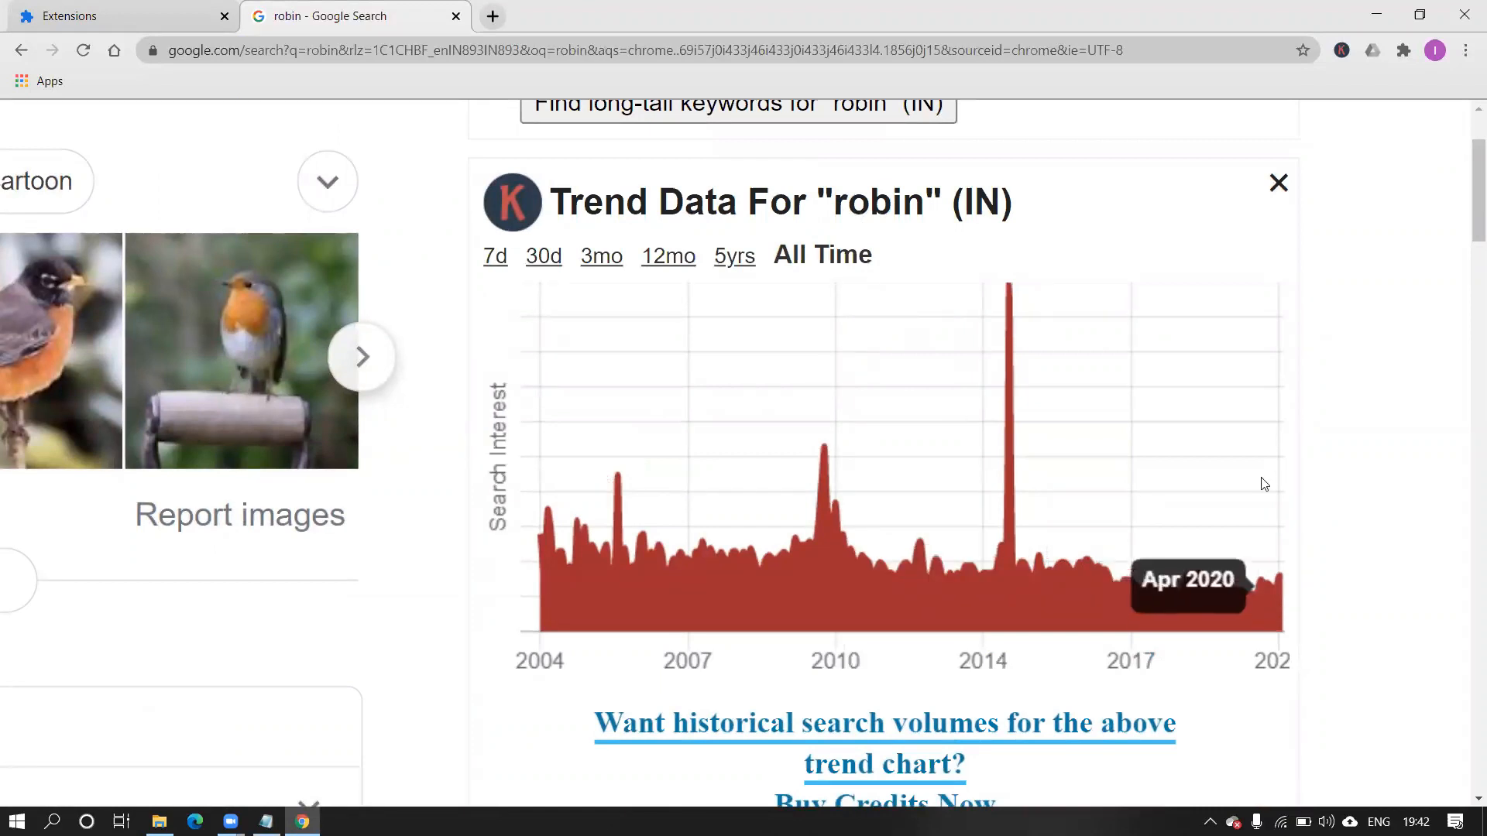
scroll(1268, 573, down, 5)
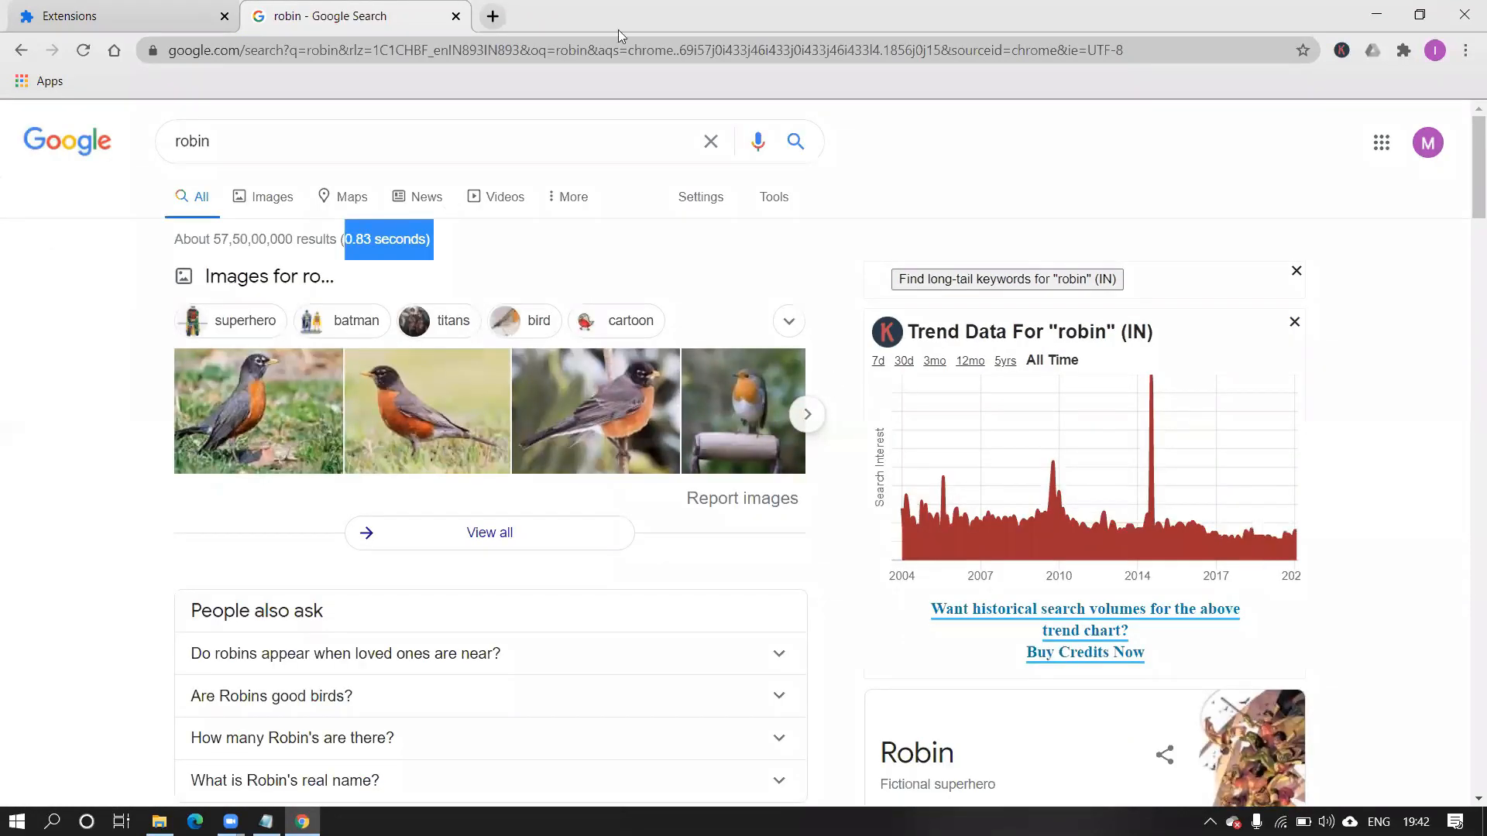
Review the extensions page, revisit the robin results, then return and open a New Tab.
click(66, 16)
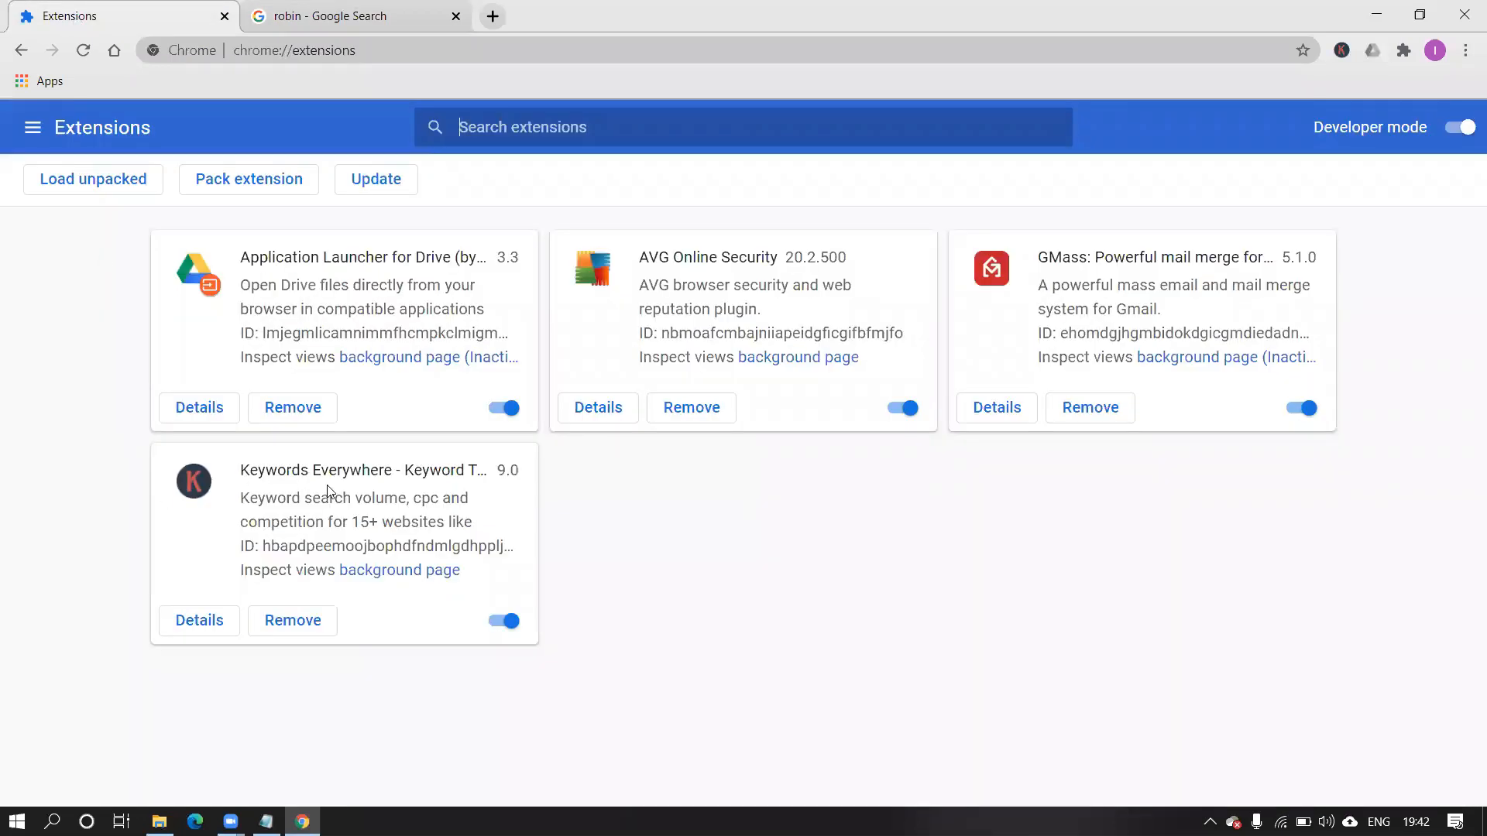
scroll(328, 490, up, 5)
scroll(206, 471, up, 2)
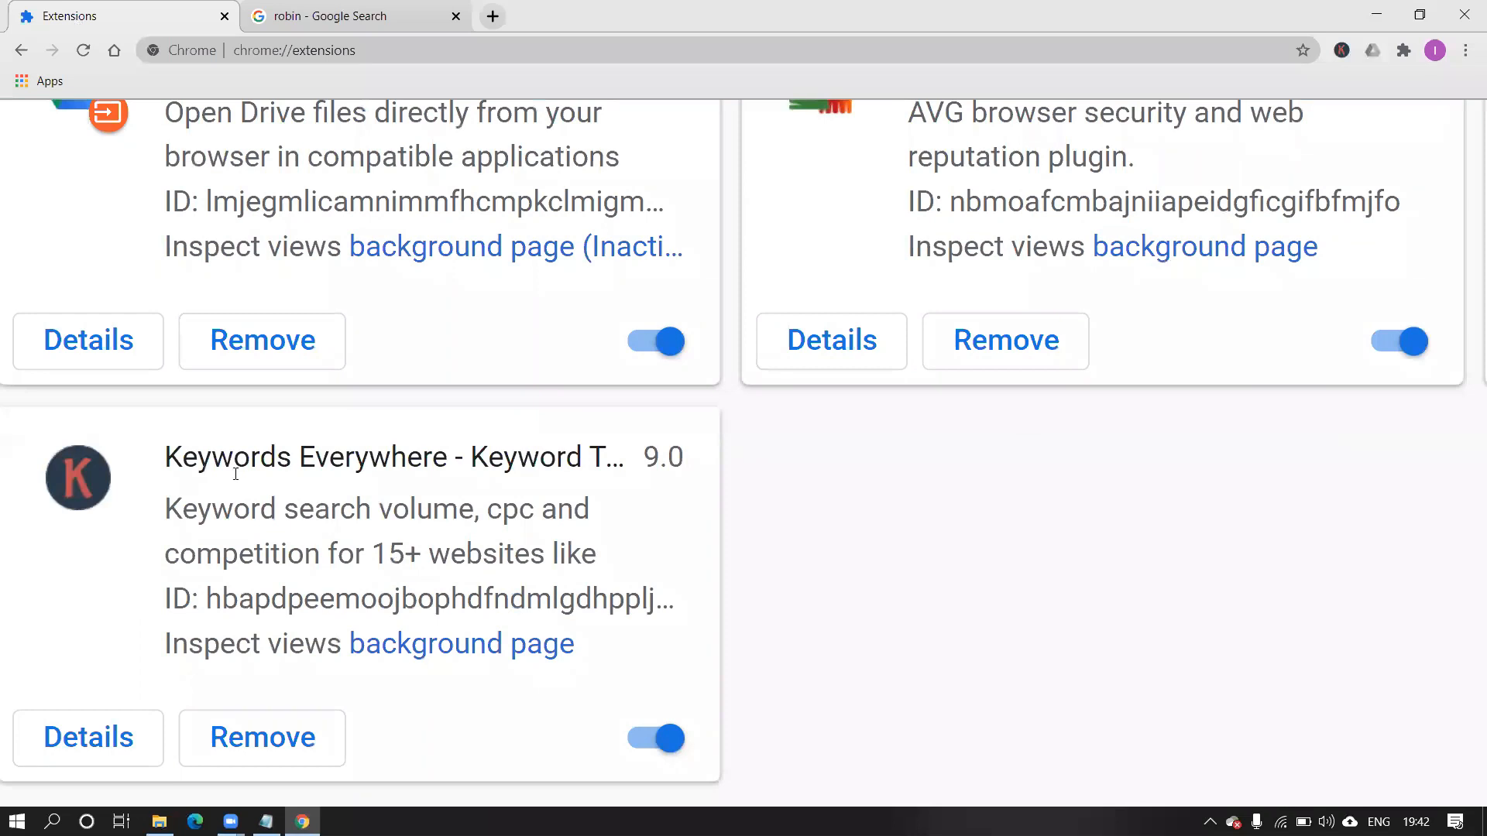
scroll(377, 457, down, 5)
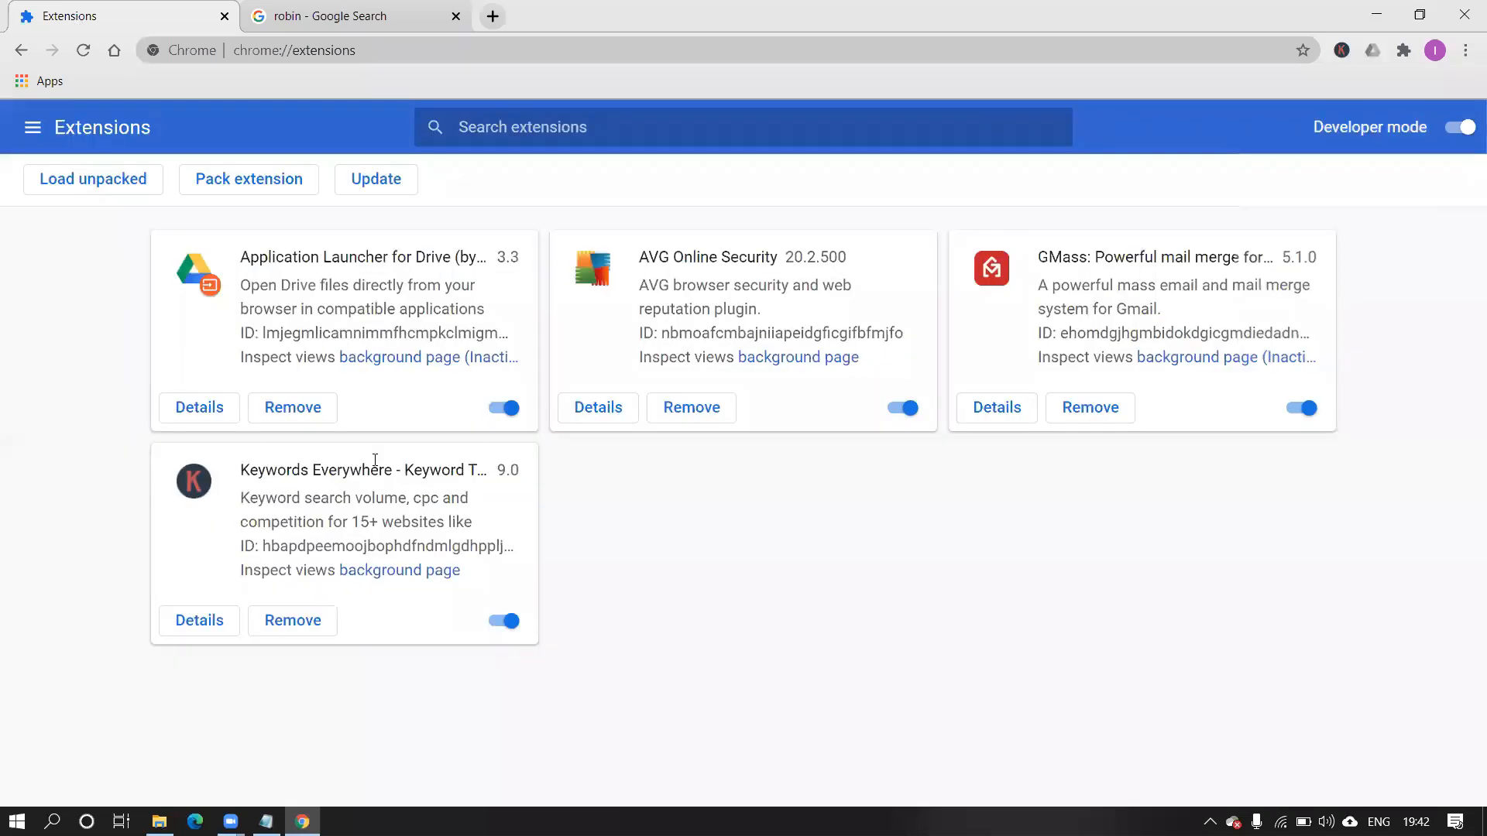
click(342, 17)
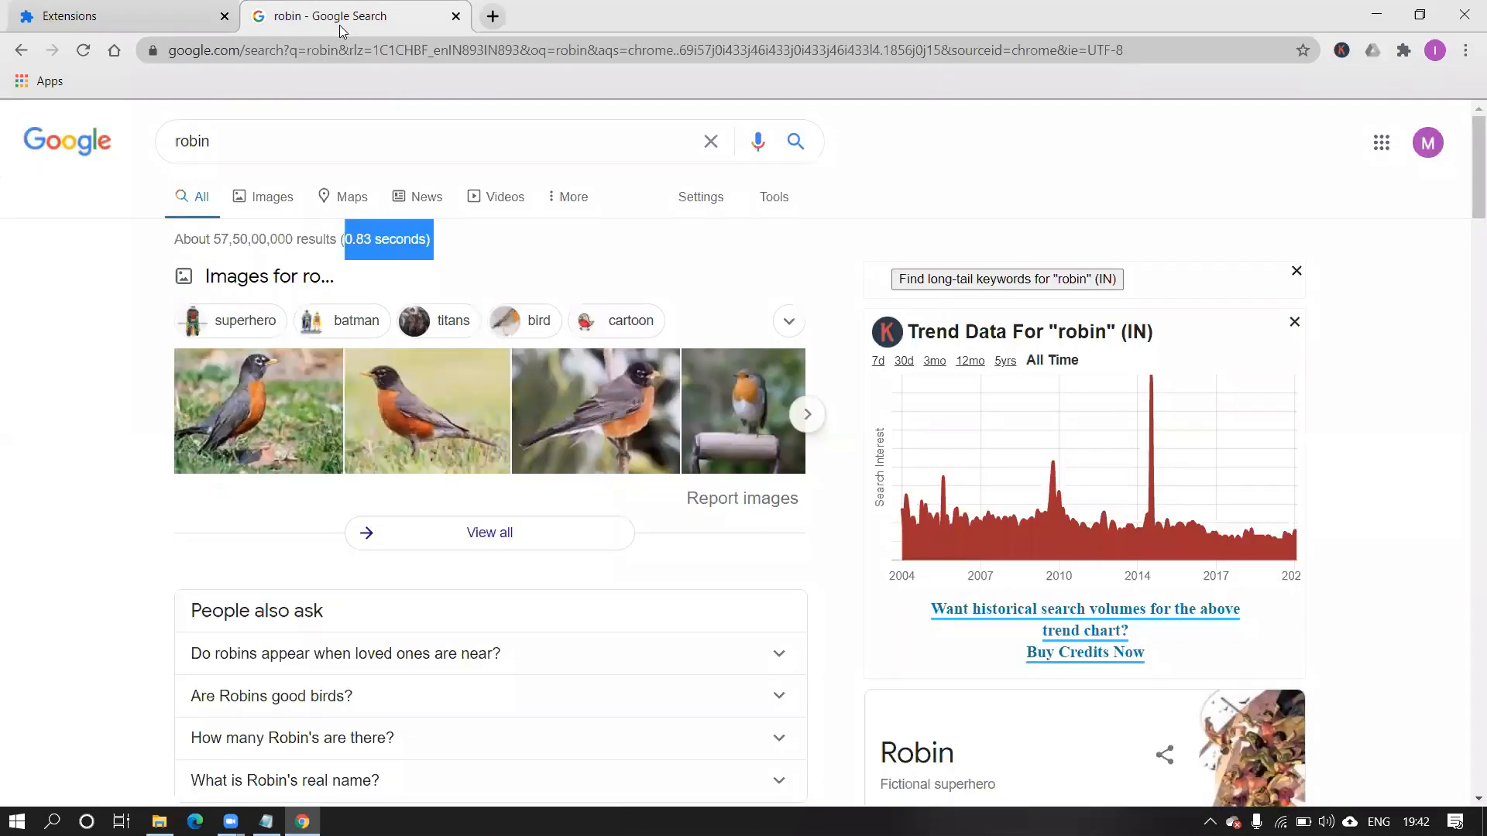
click(157, 21)
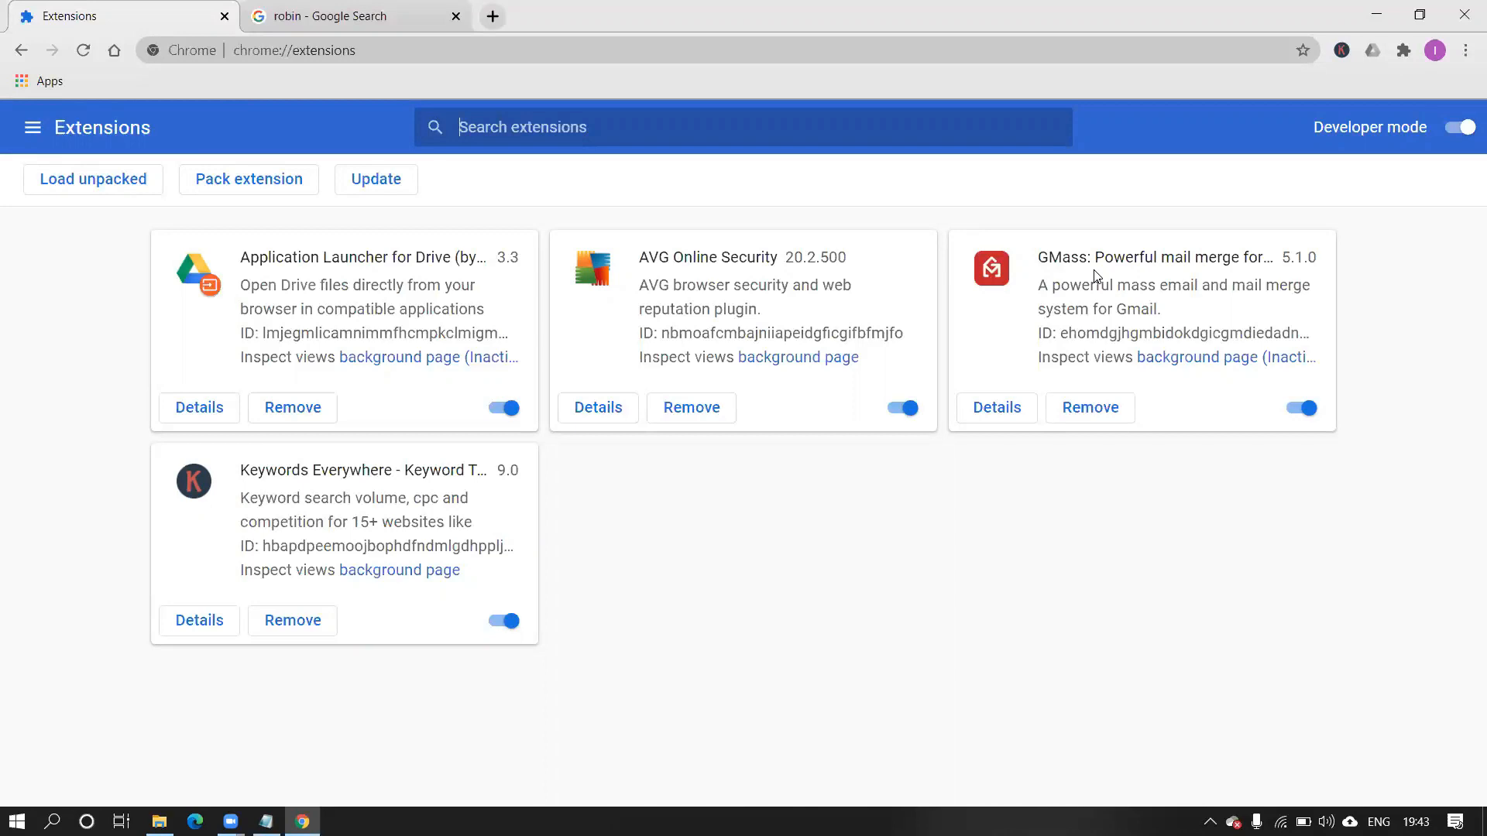
click(493, 17)
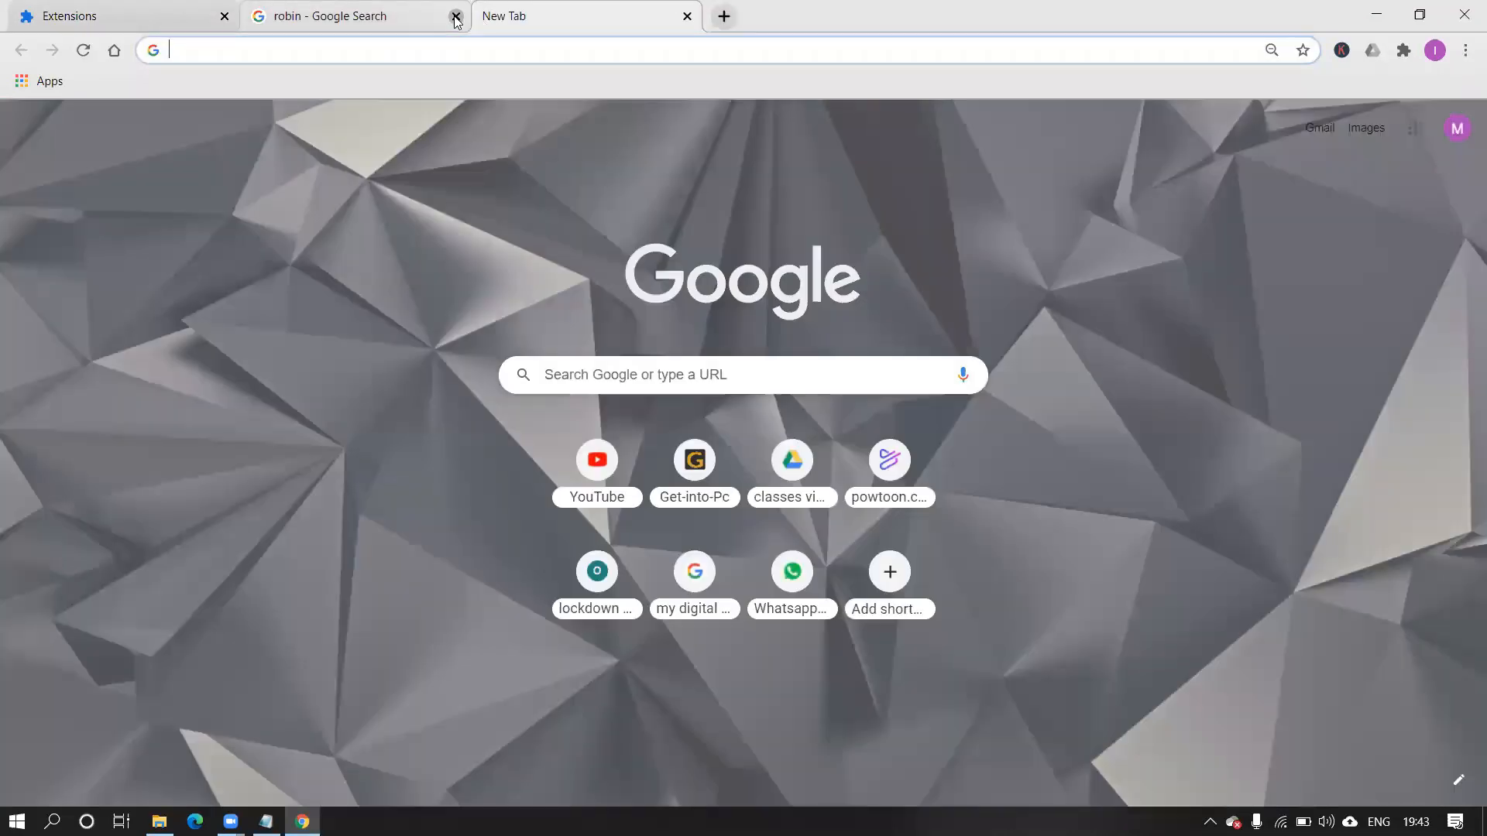
Close the robin tab, open Gmail, and switch to the other account's inbox in a new tab.
click(455, 17)
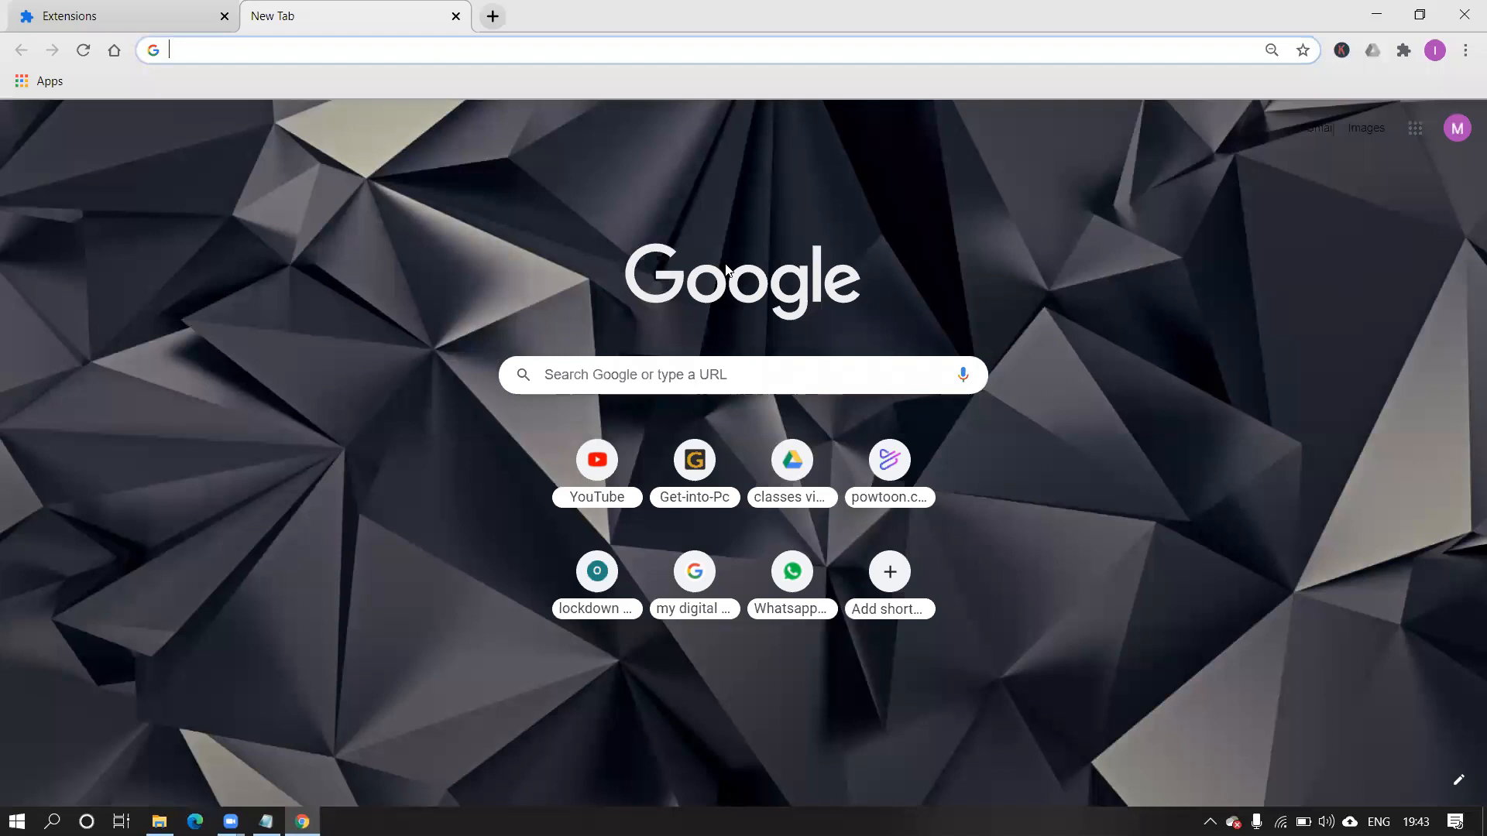
click(1310, 135)
click(1310, 134)
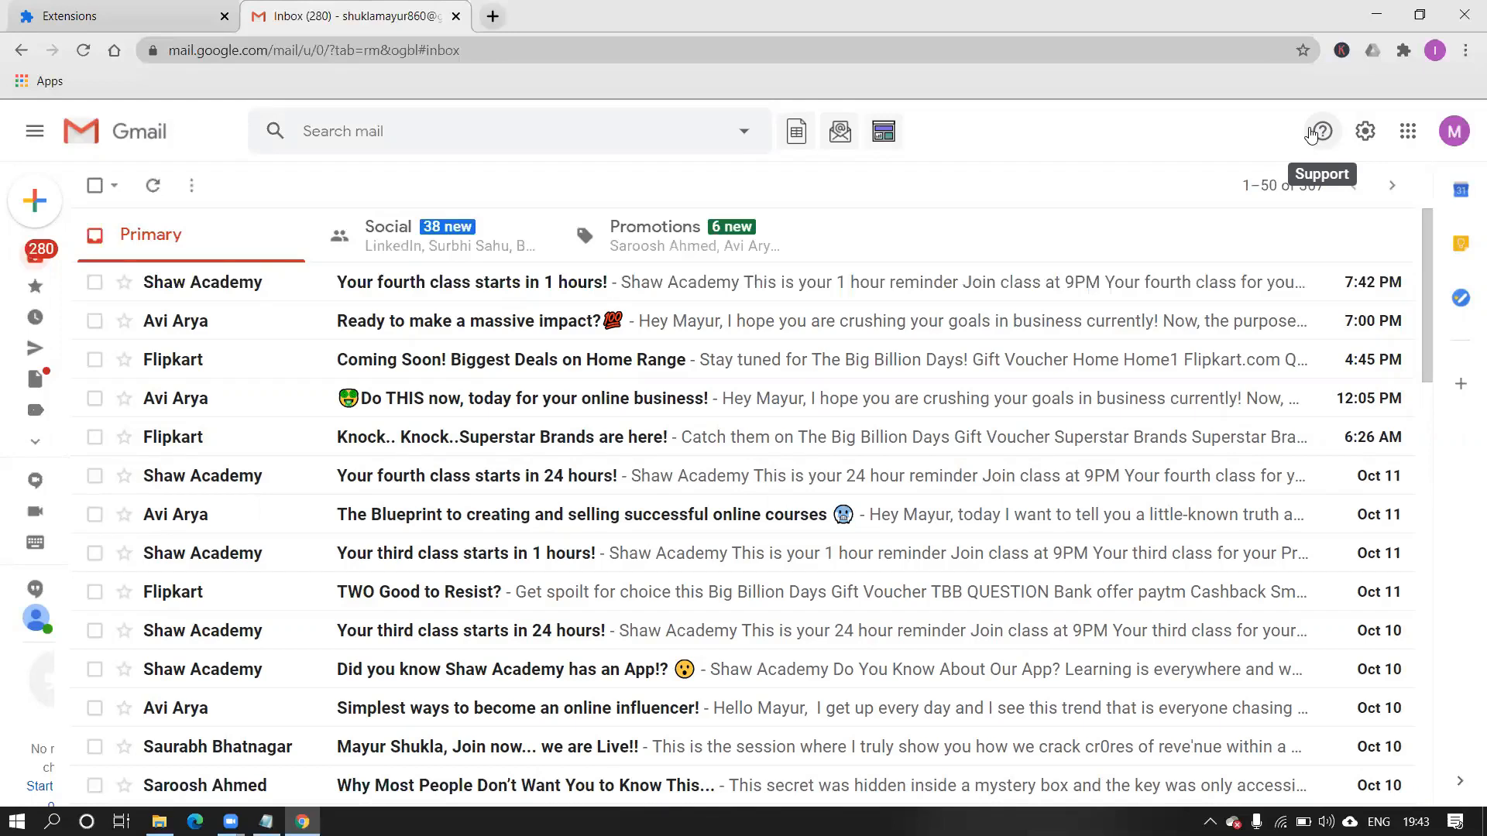
click(1453, 131)
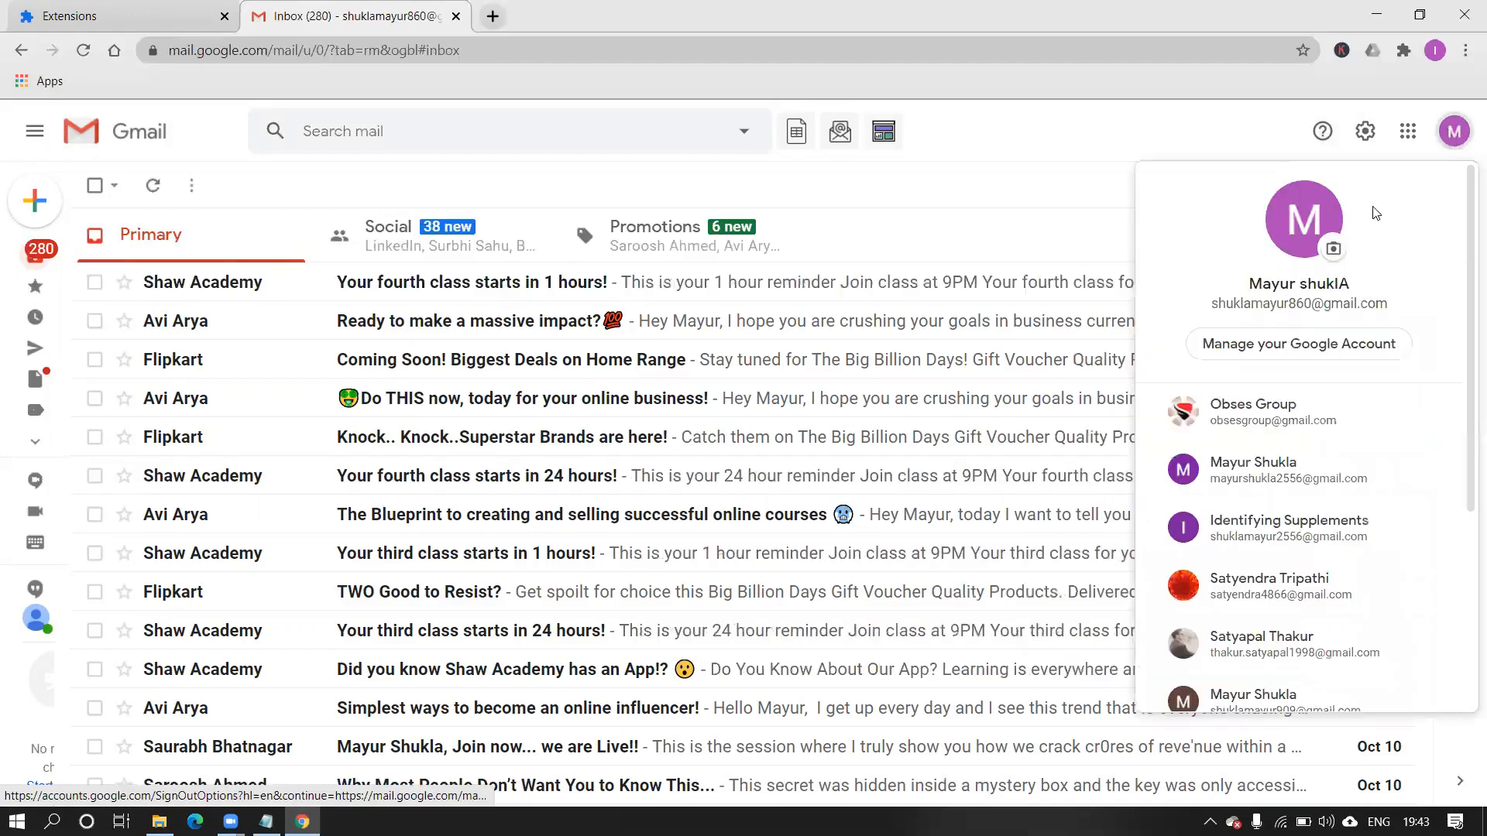
click(1307, 402)
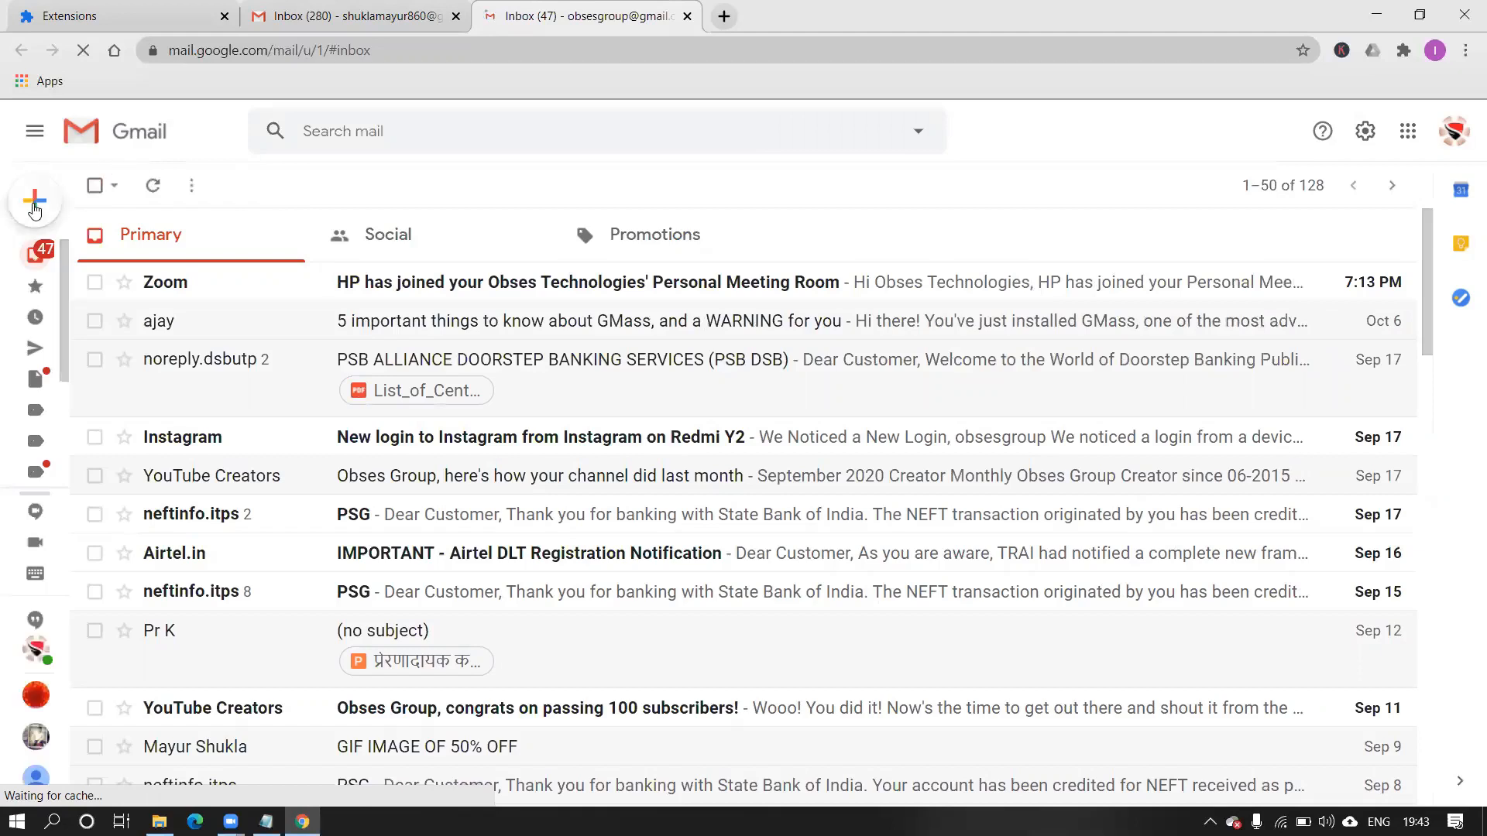
Address a new message to the suggested contacts for 'satya' and 'rob', then close the draft.
mouse_move(34, 209)
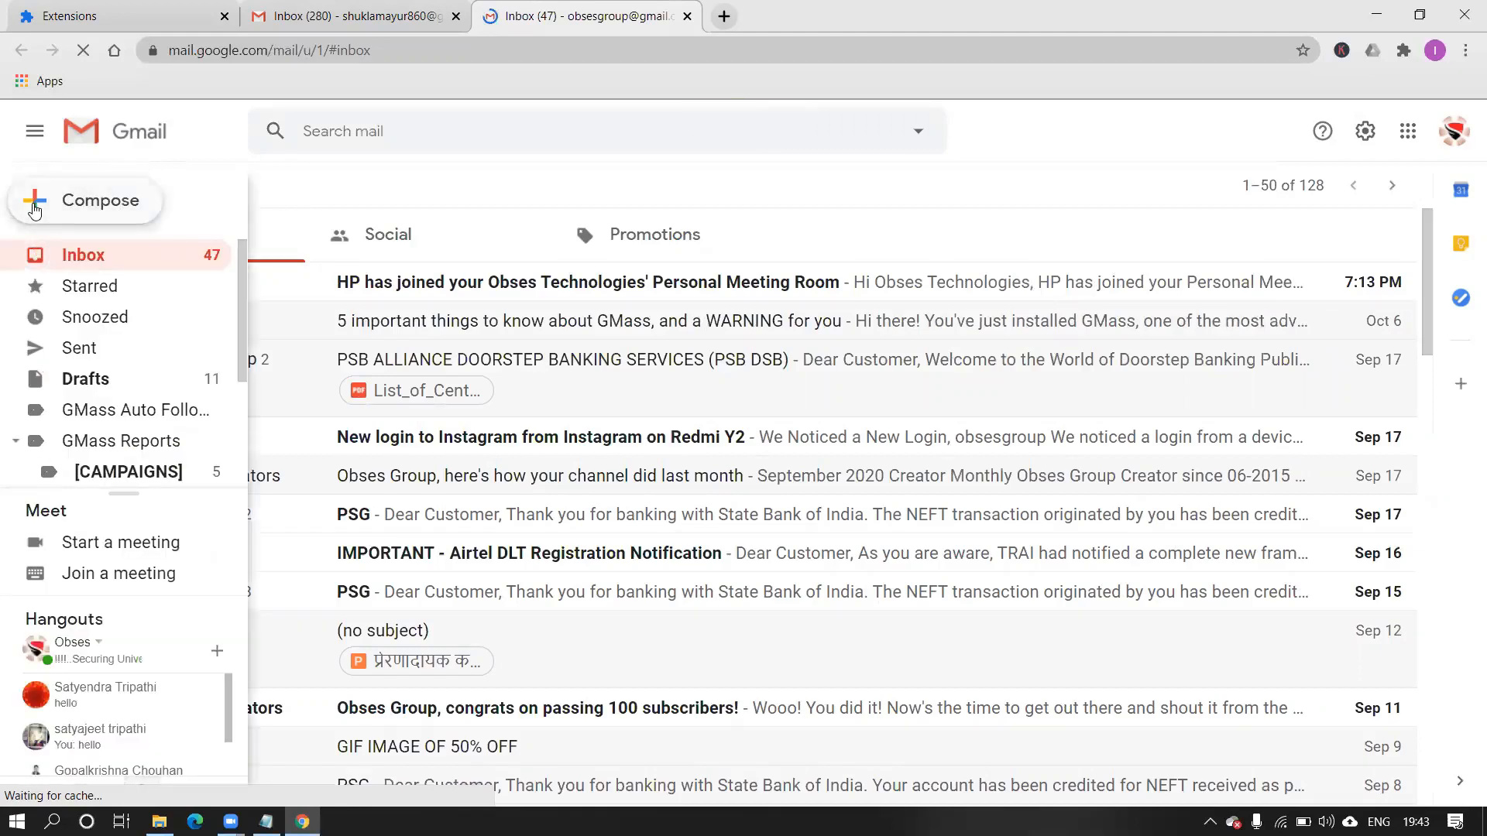
click(34, 206)
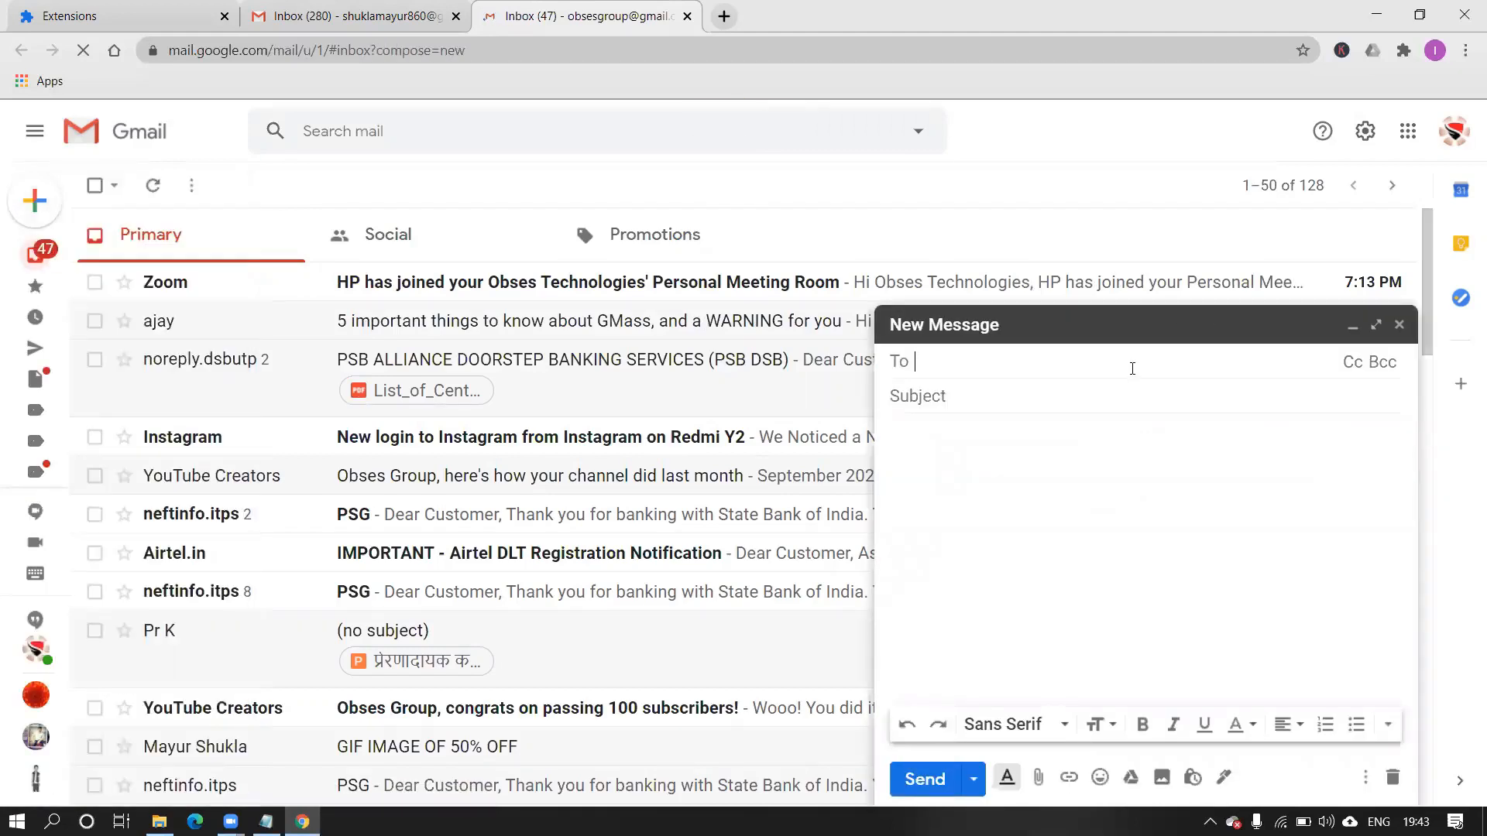
text(s)
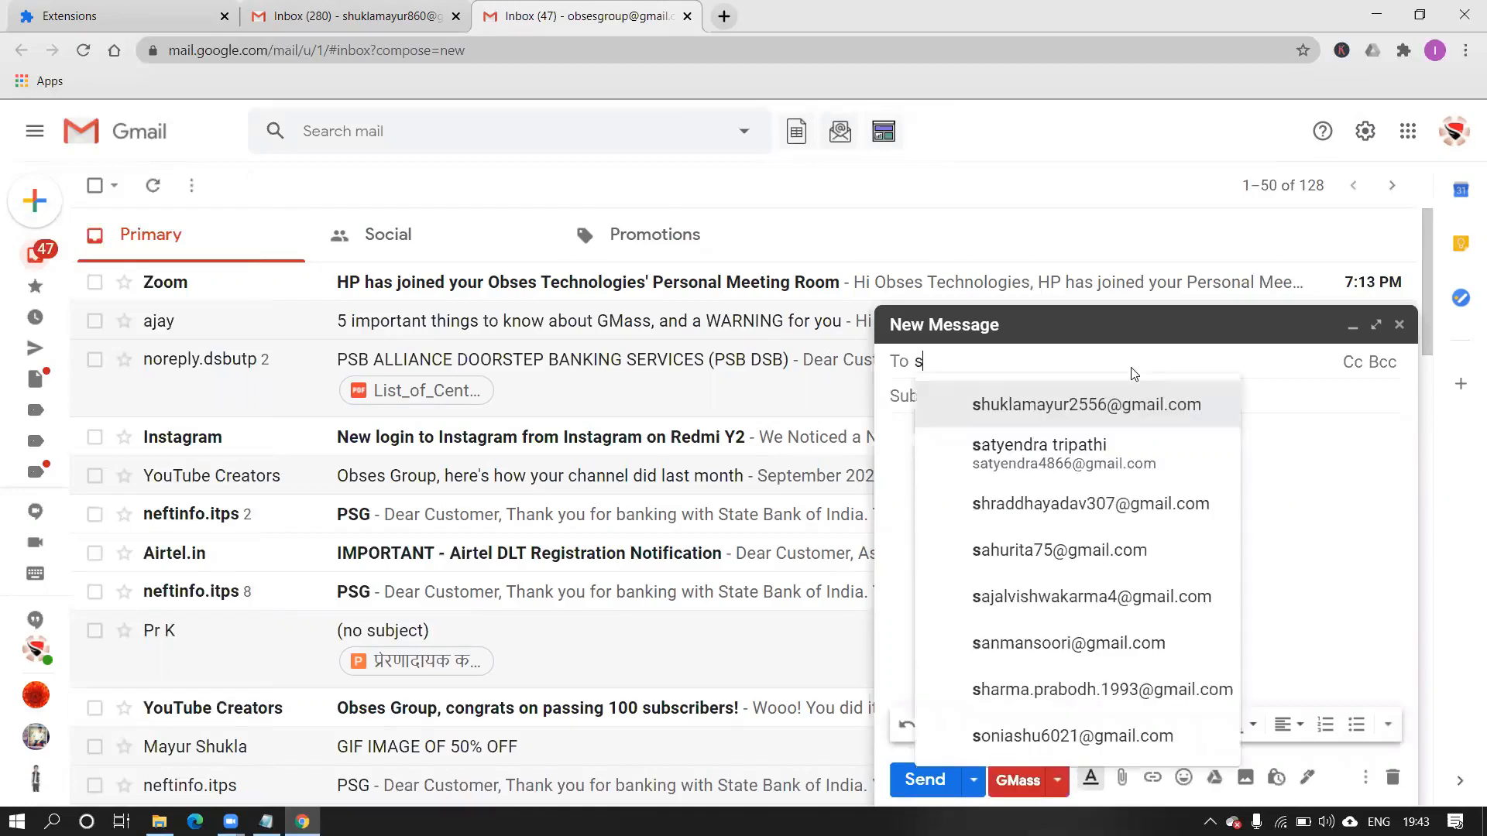
text(atya)
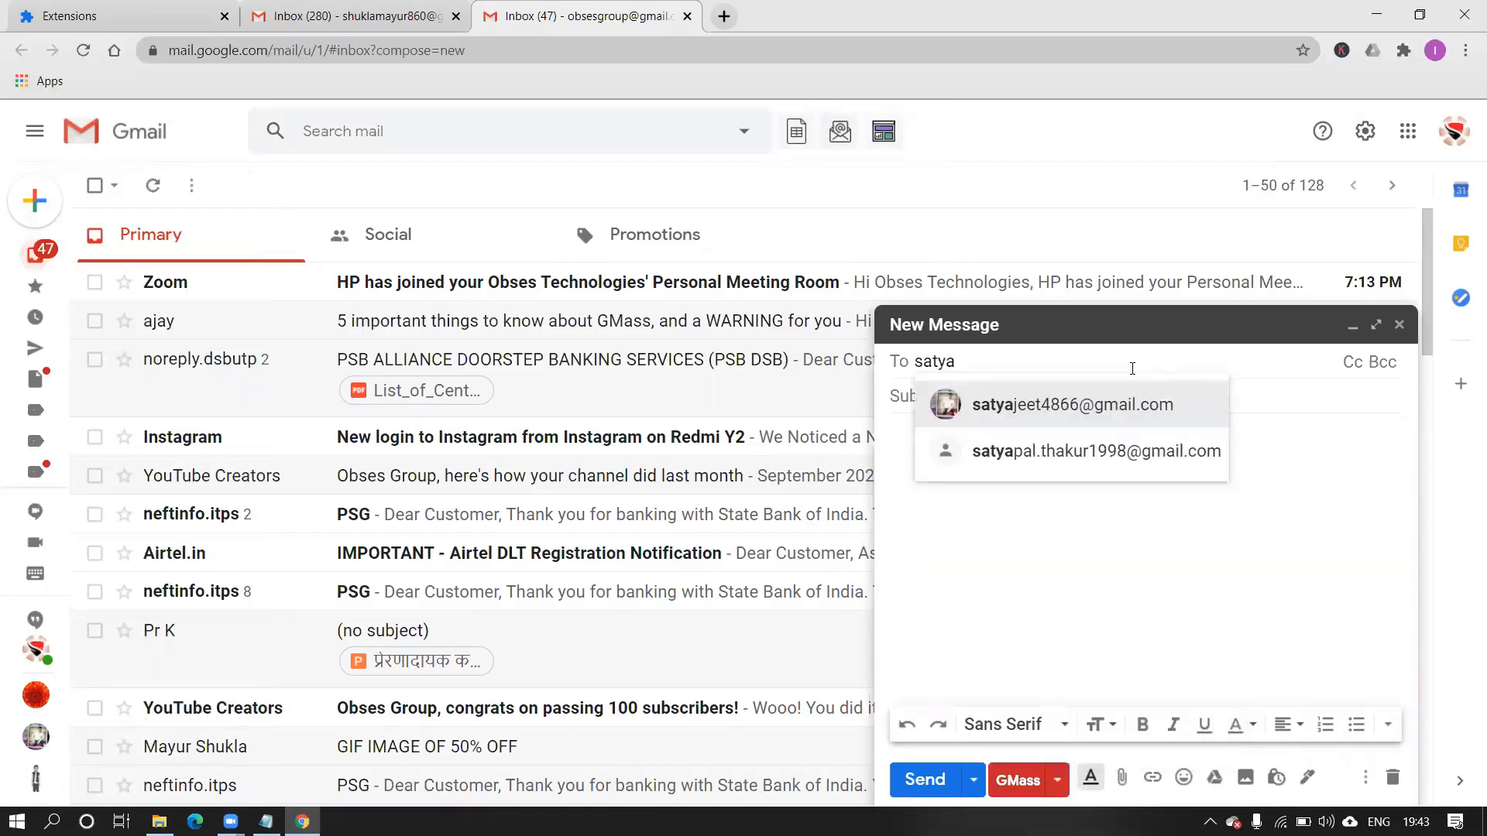
click(1052, 445)
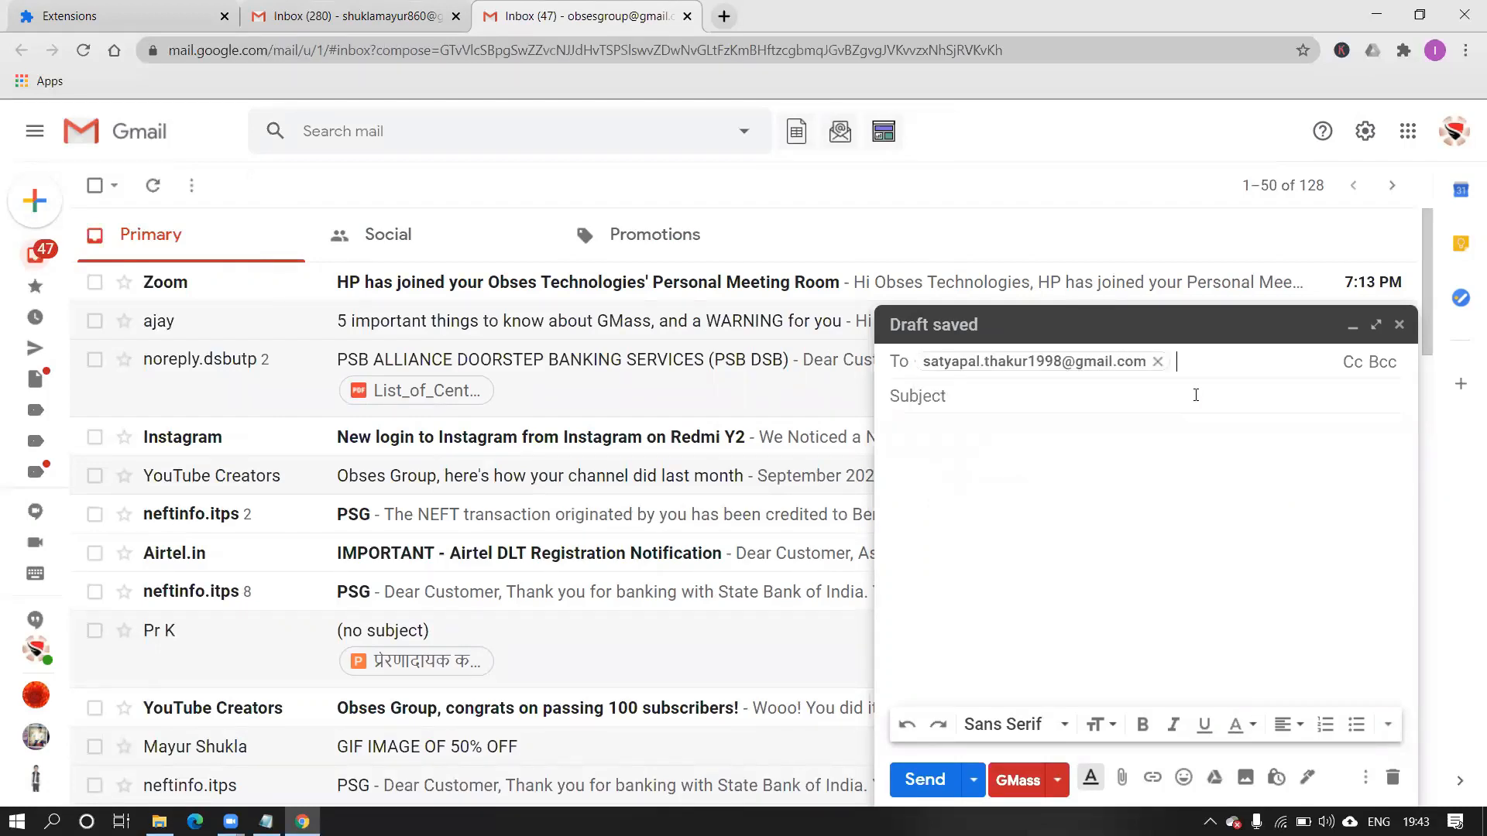
text(rob)
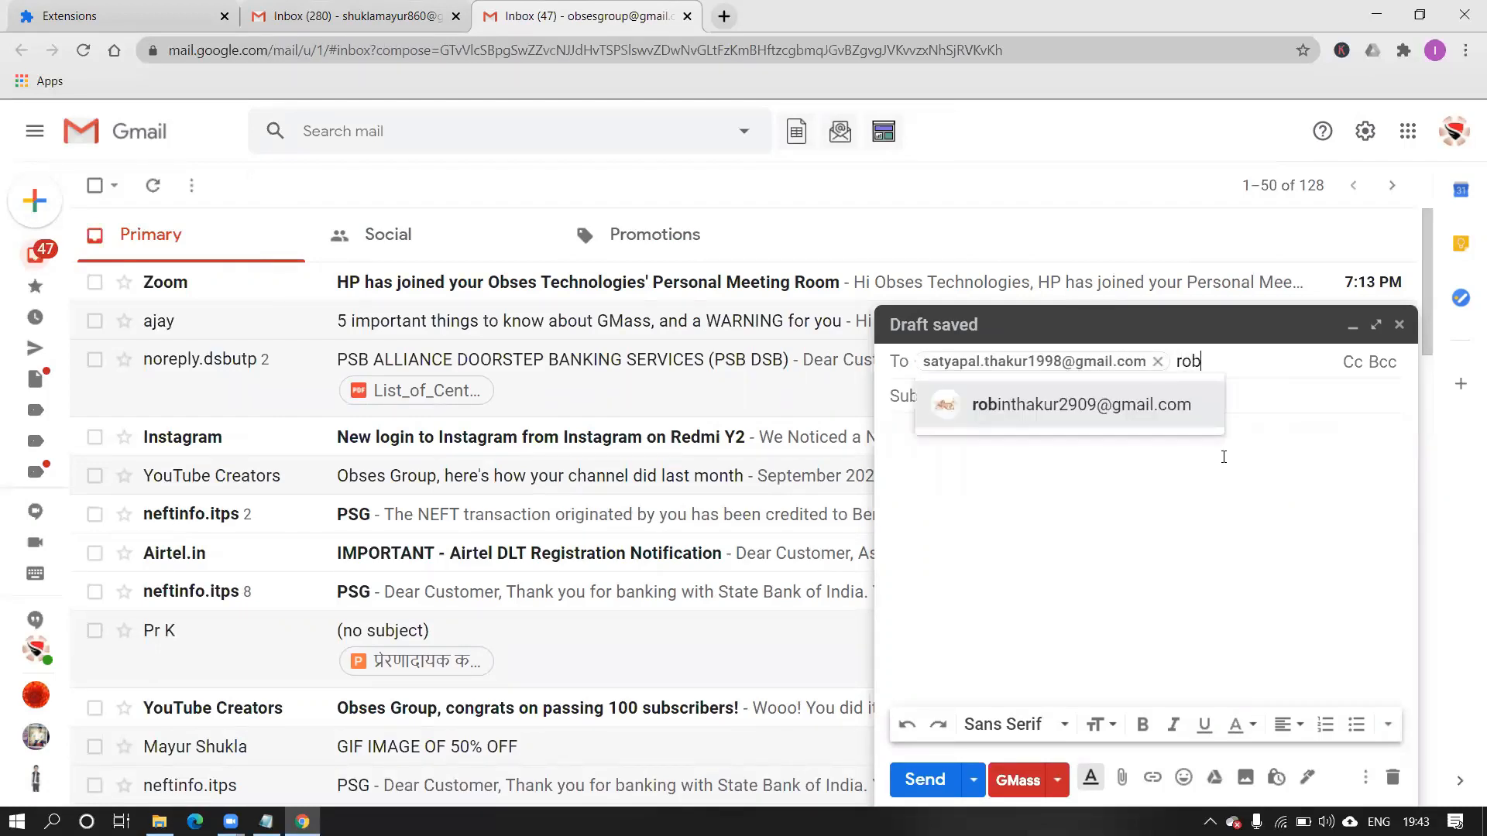
click(1160, 415)
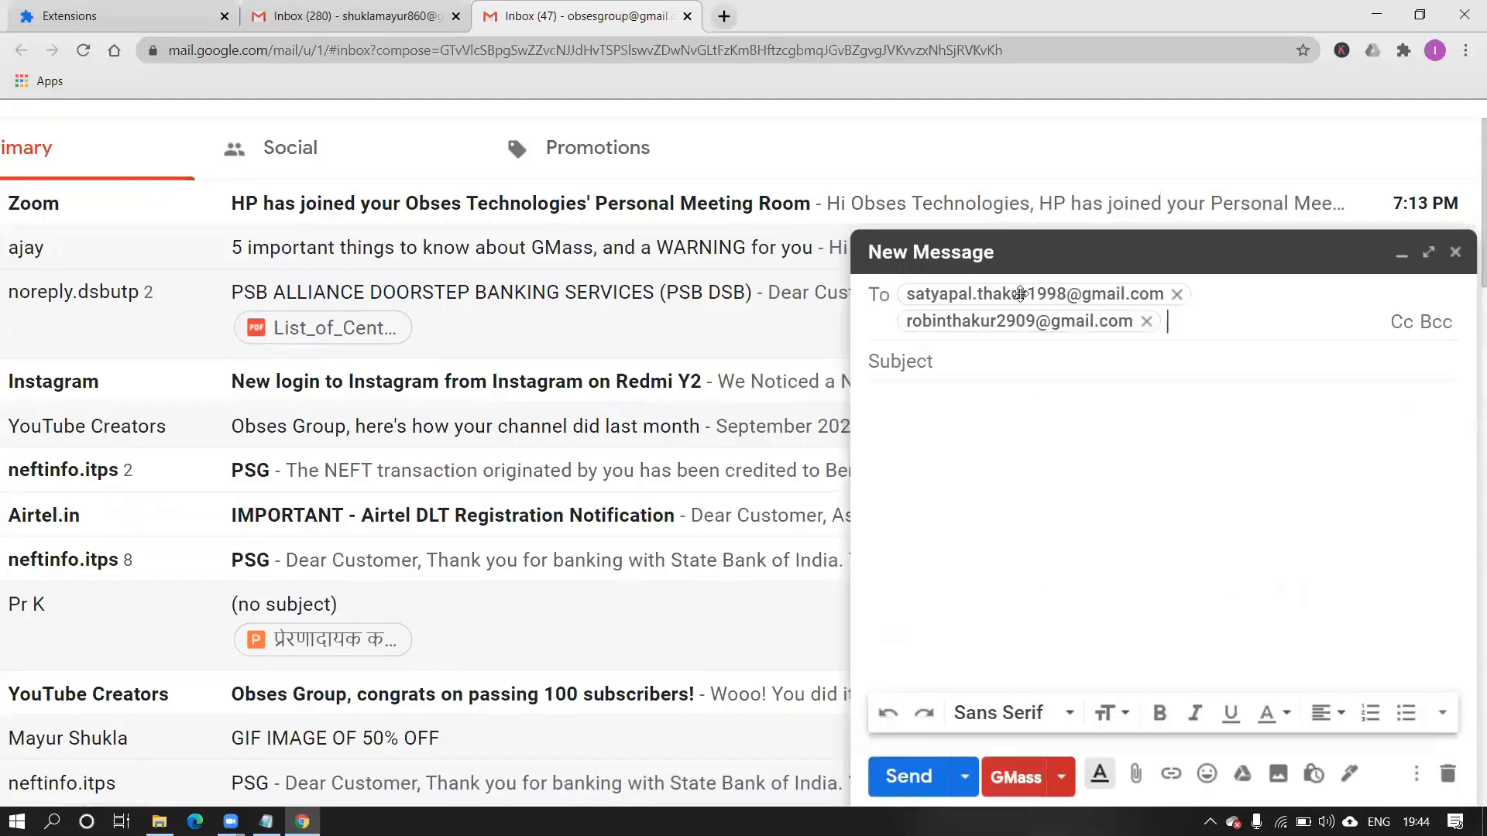
mouse_move(1015, 298)
click(1398, 254)
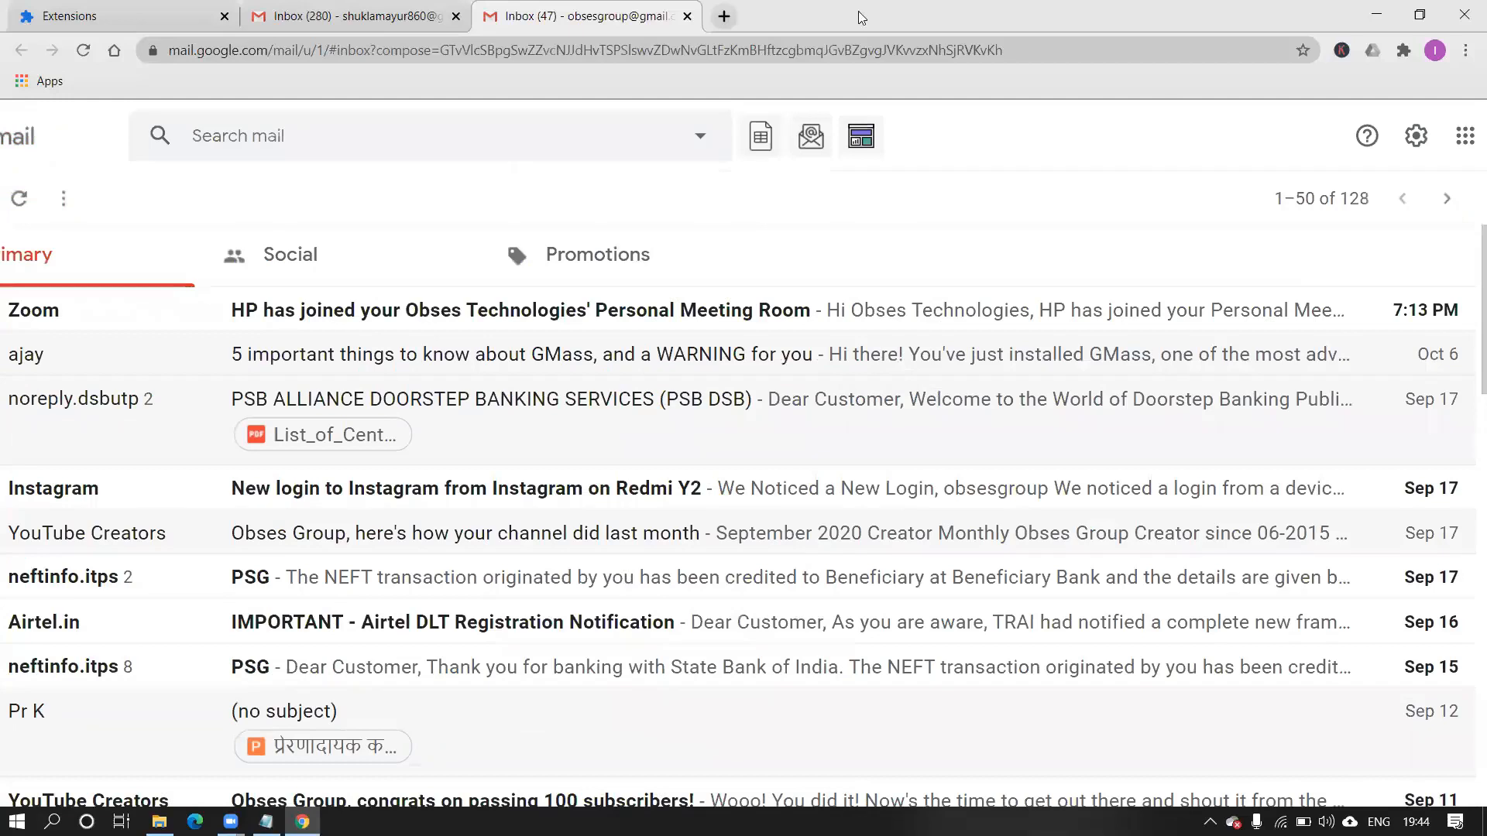
Swap the second inbox tab for a new tab and open the Email Data worksheet via Windows Search.
click(724, 16)
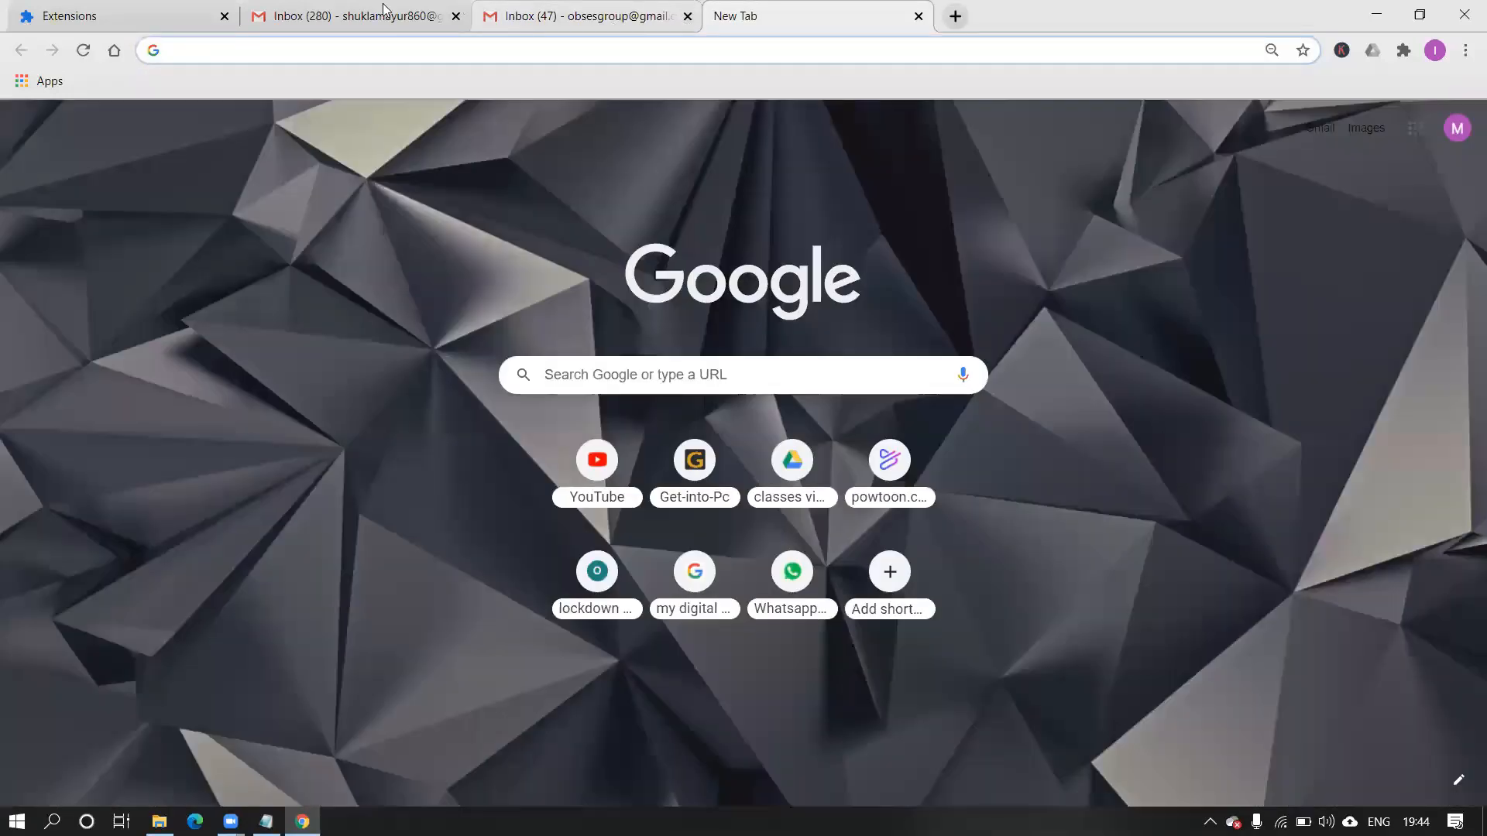
click(687, 16)
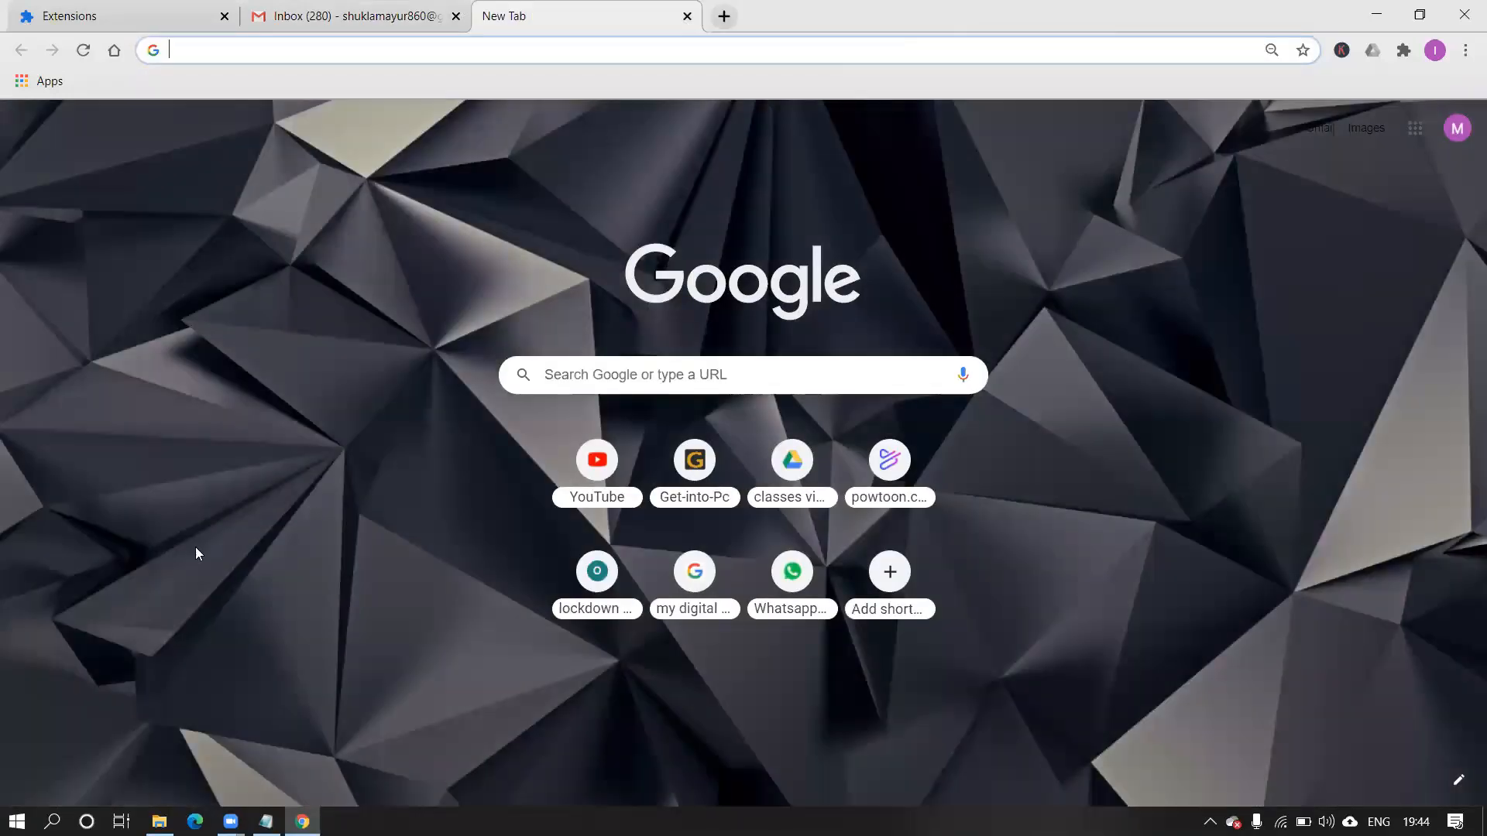
click(52, 821)
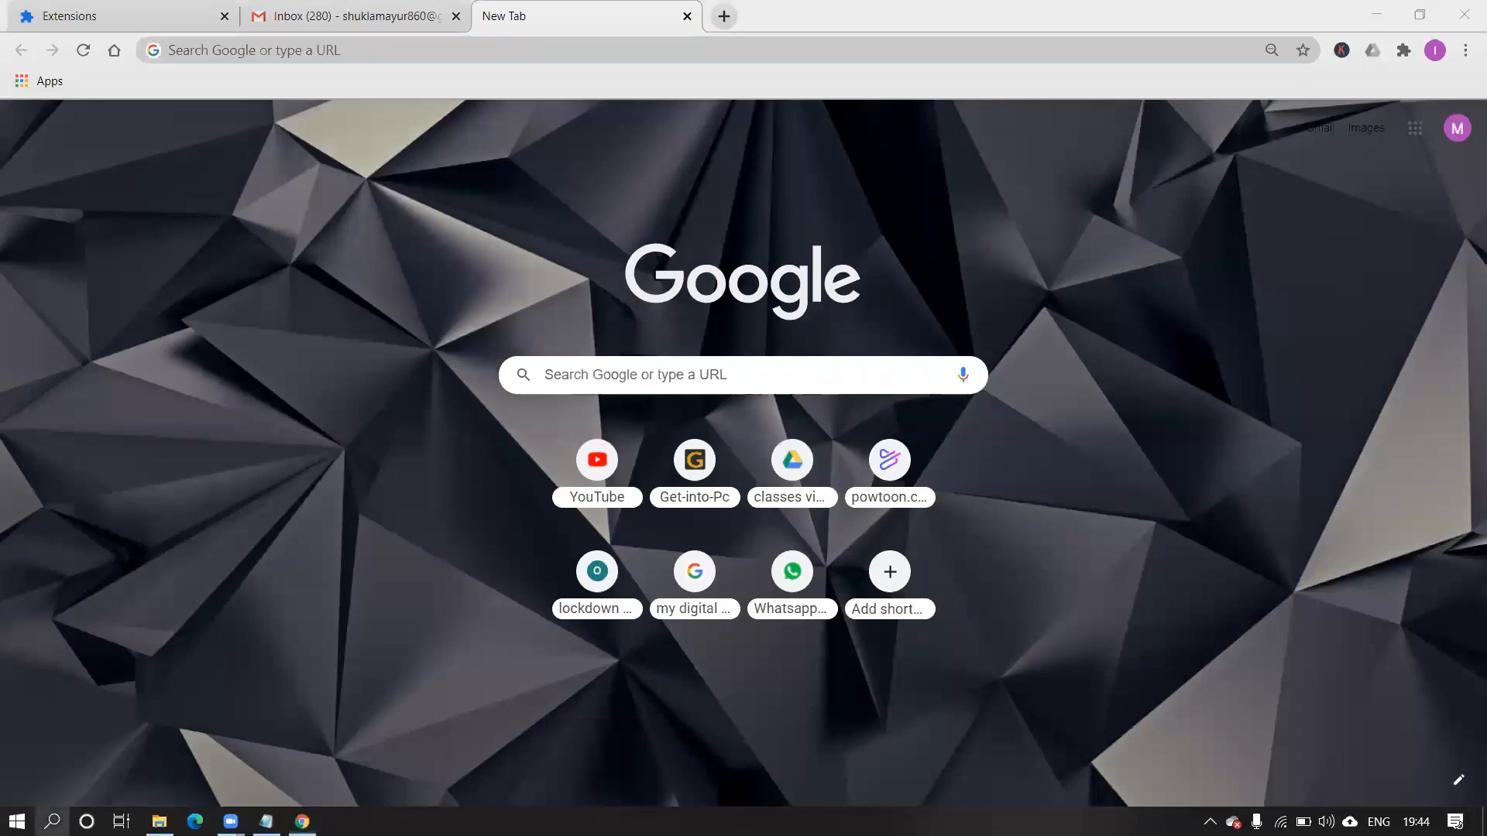
text(email)
key(BackSpace)
key(BackSpace)
key(BackSpace)
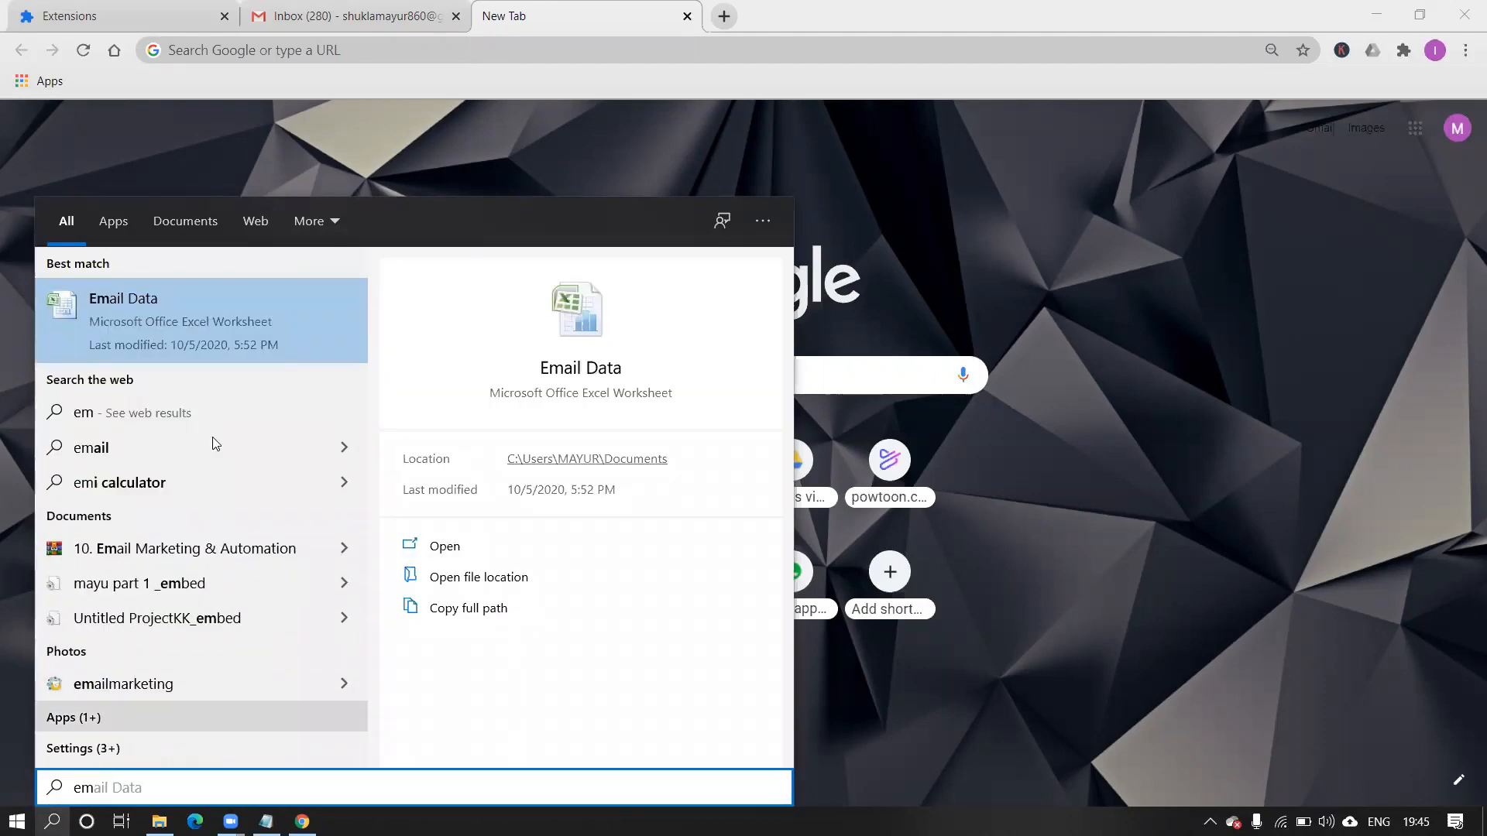
click(212, 330)
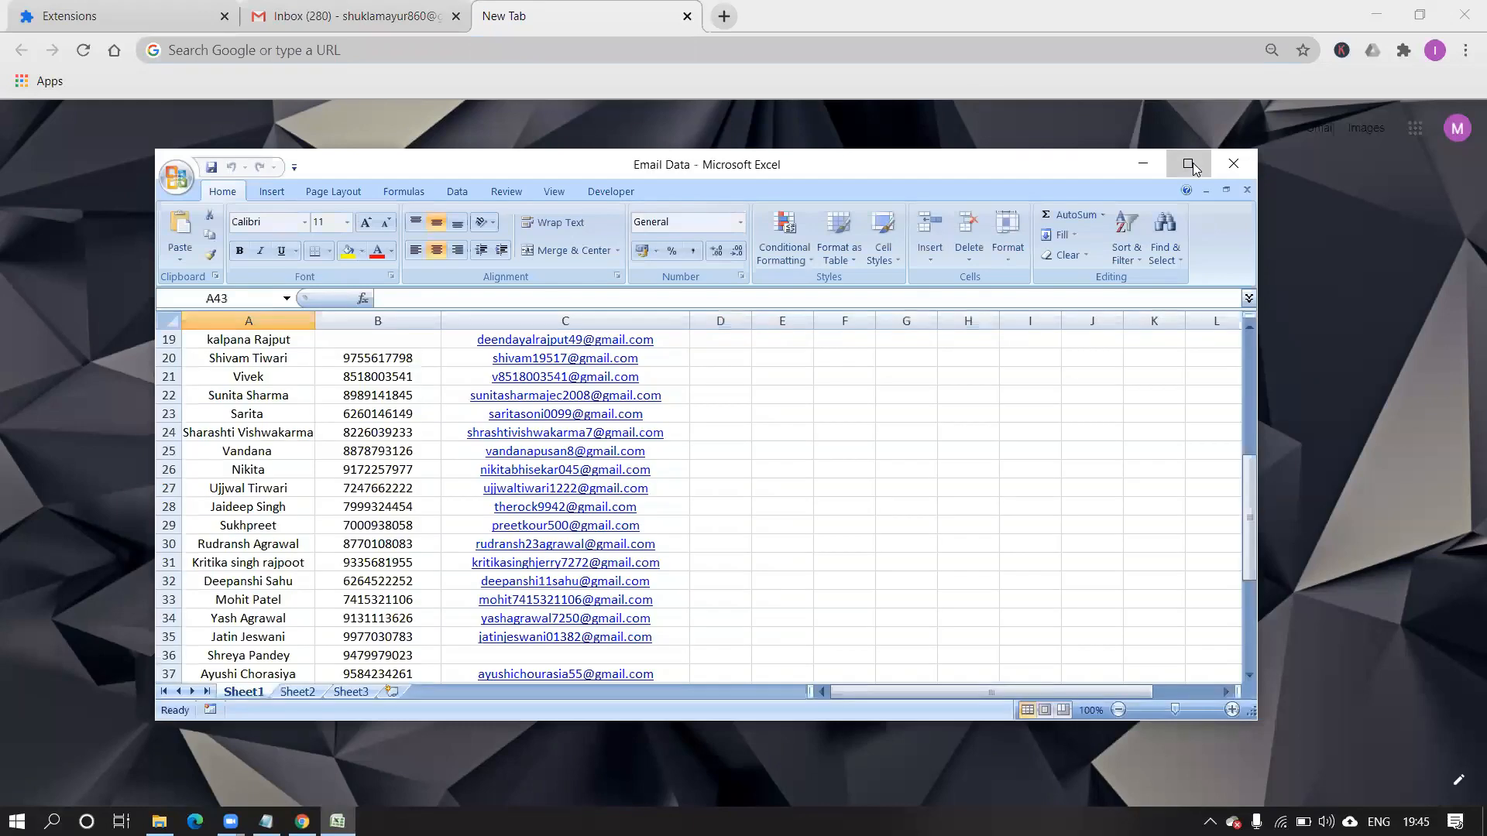
Maximise Email Data.xlsx to review its Name, Number and Email ID columns, then minimise Excel.
click(1193, 168)
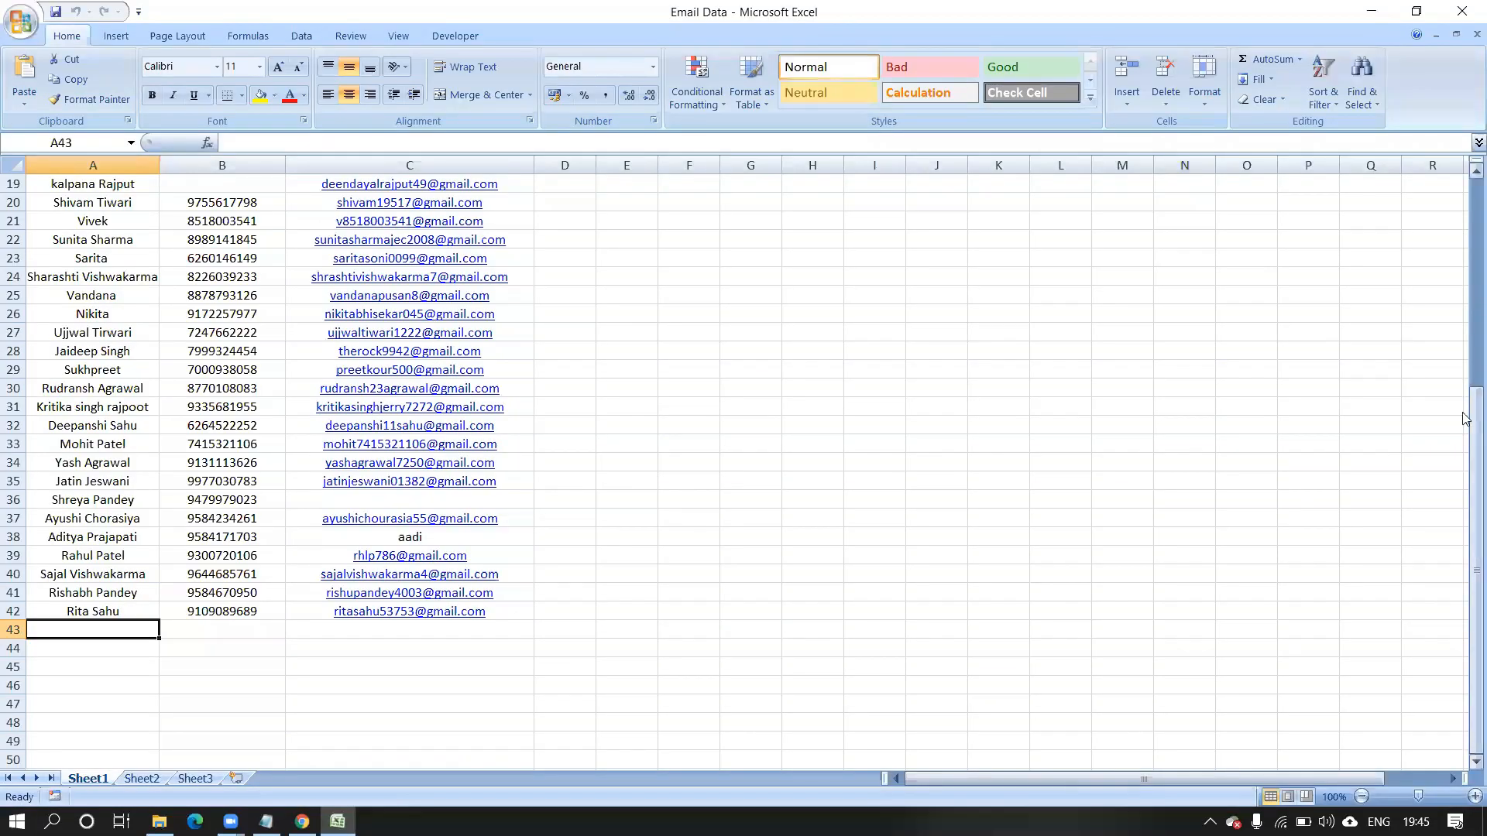
drag(1468, 422, 1463, 202)
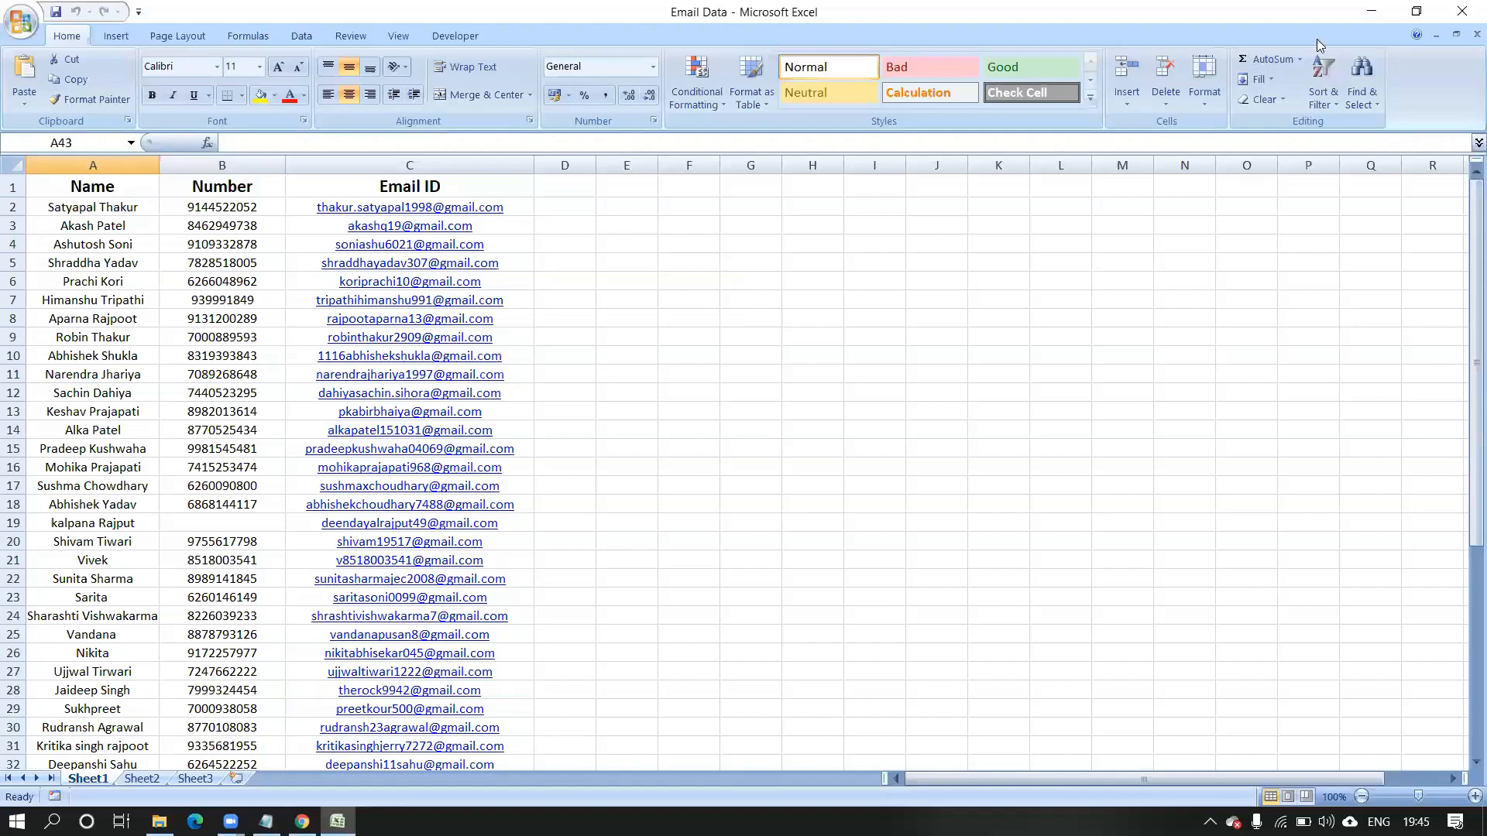
click(1373, 11)
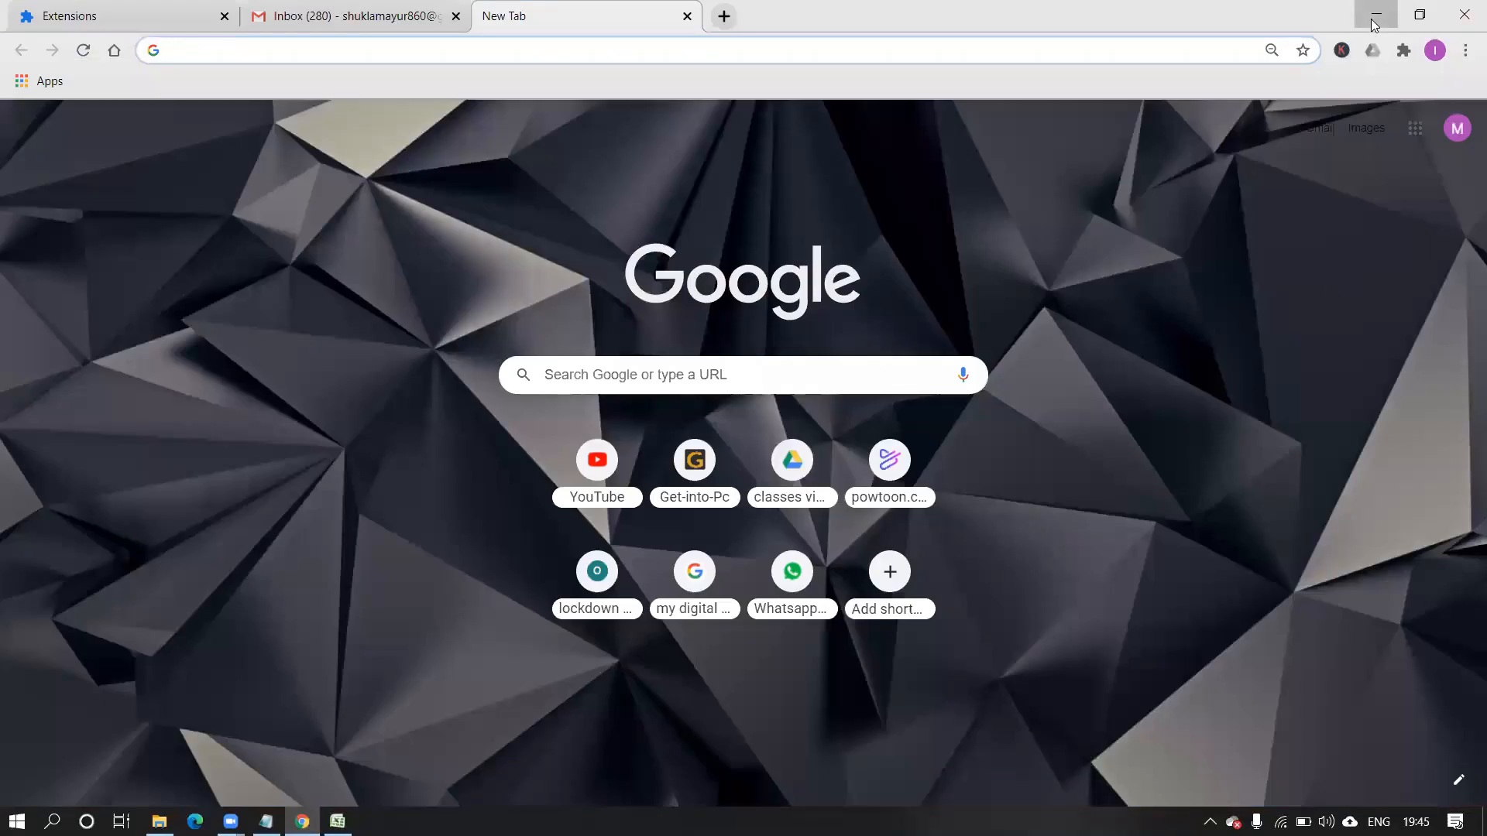
Bring Chrome back and switch Gmail to the other signed-in account's inbox.
click(1373, 16)
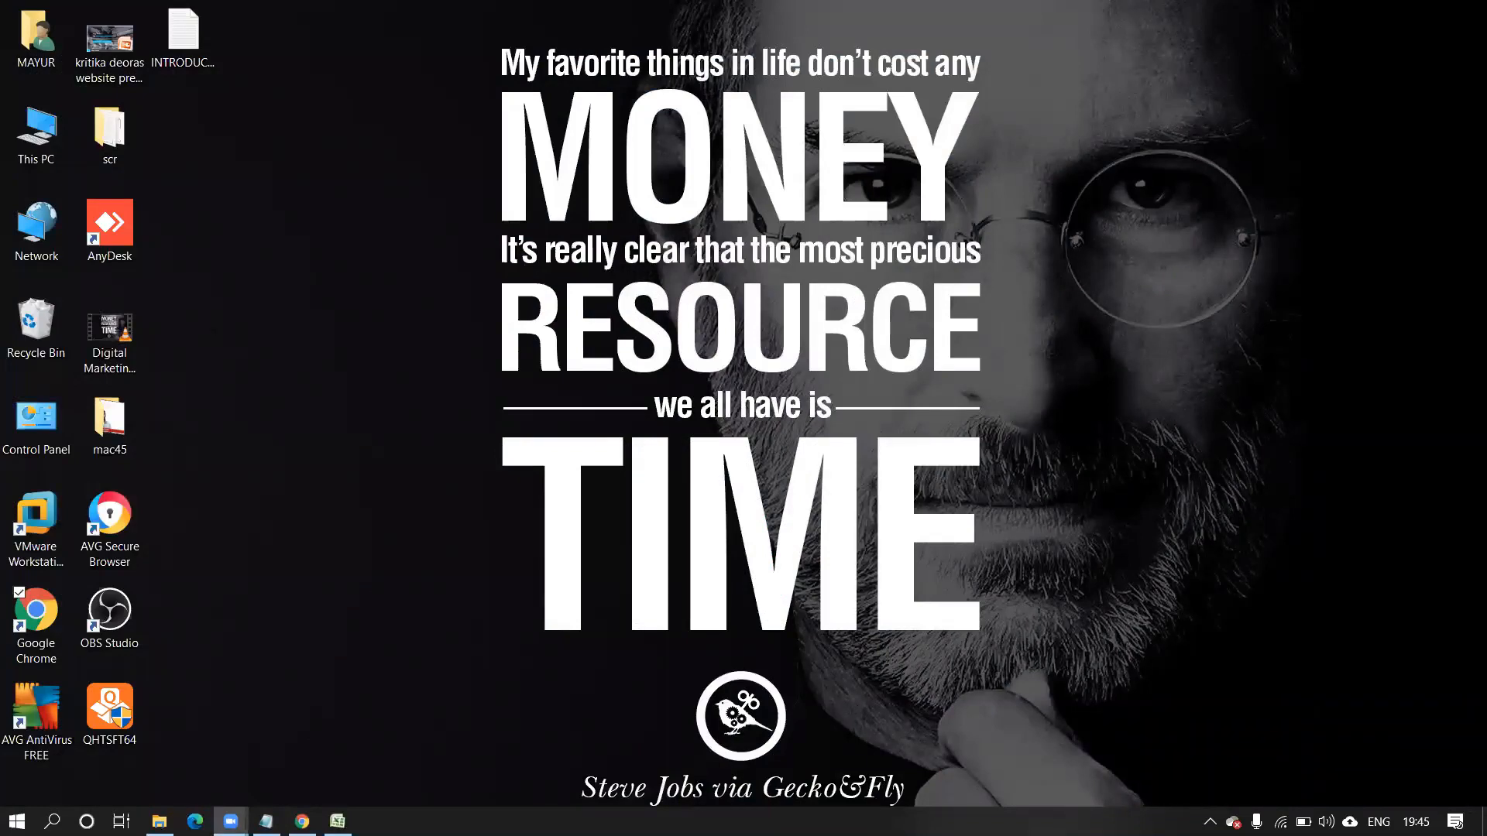
click(302, 821)
click(356, 15)
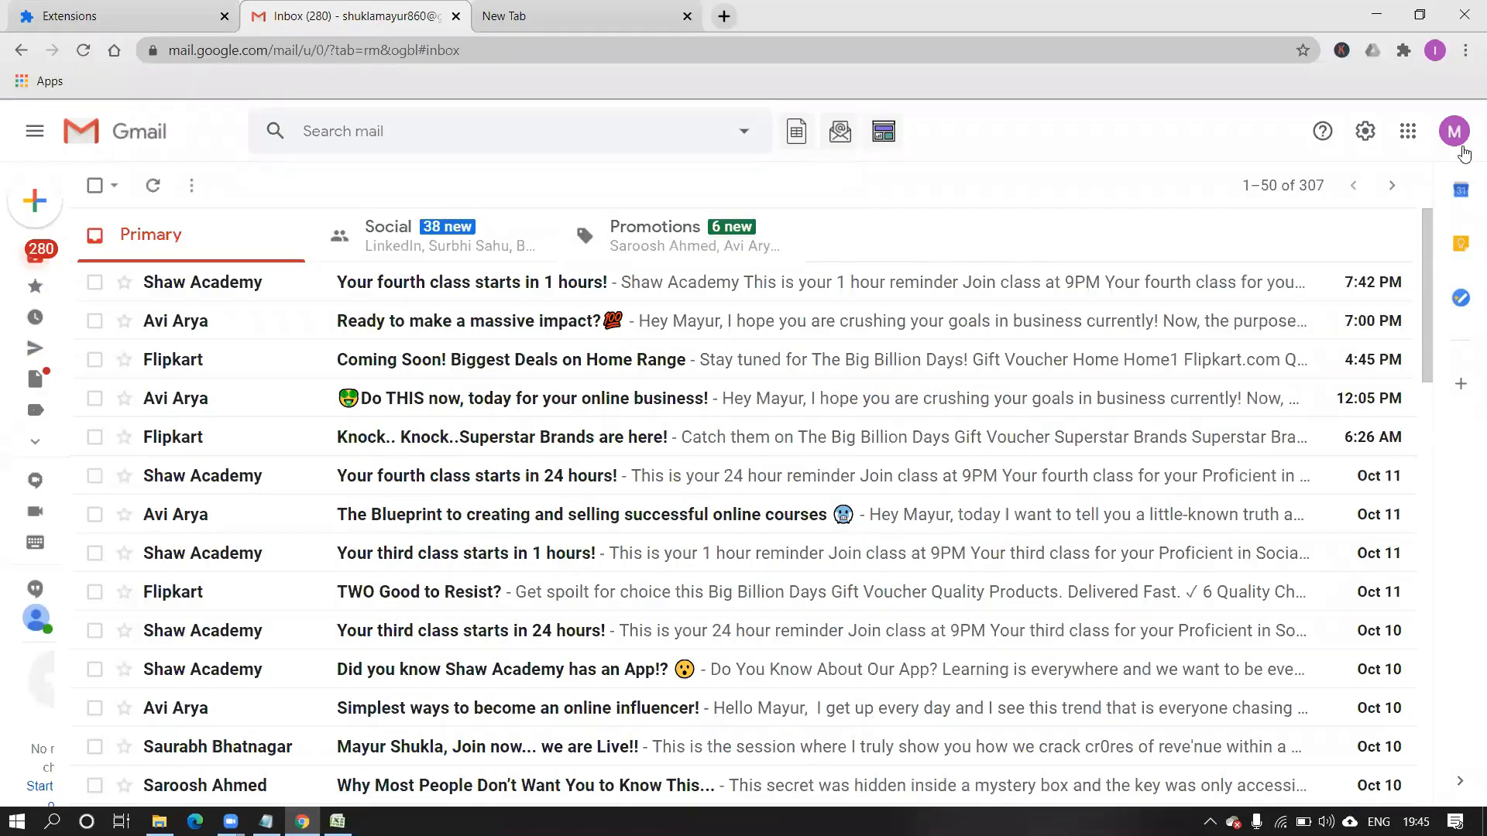
click(1457, 138)
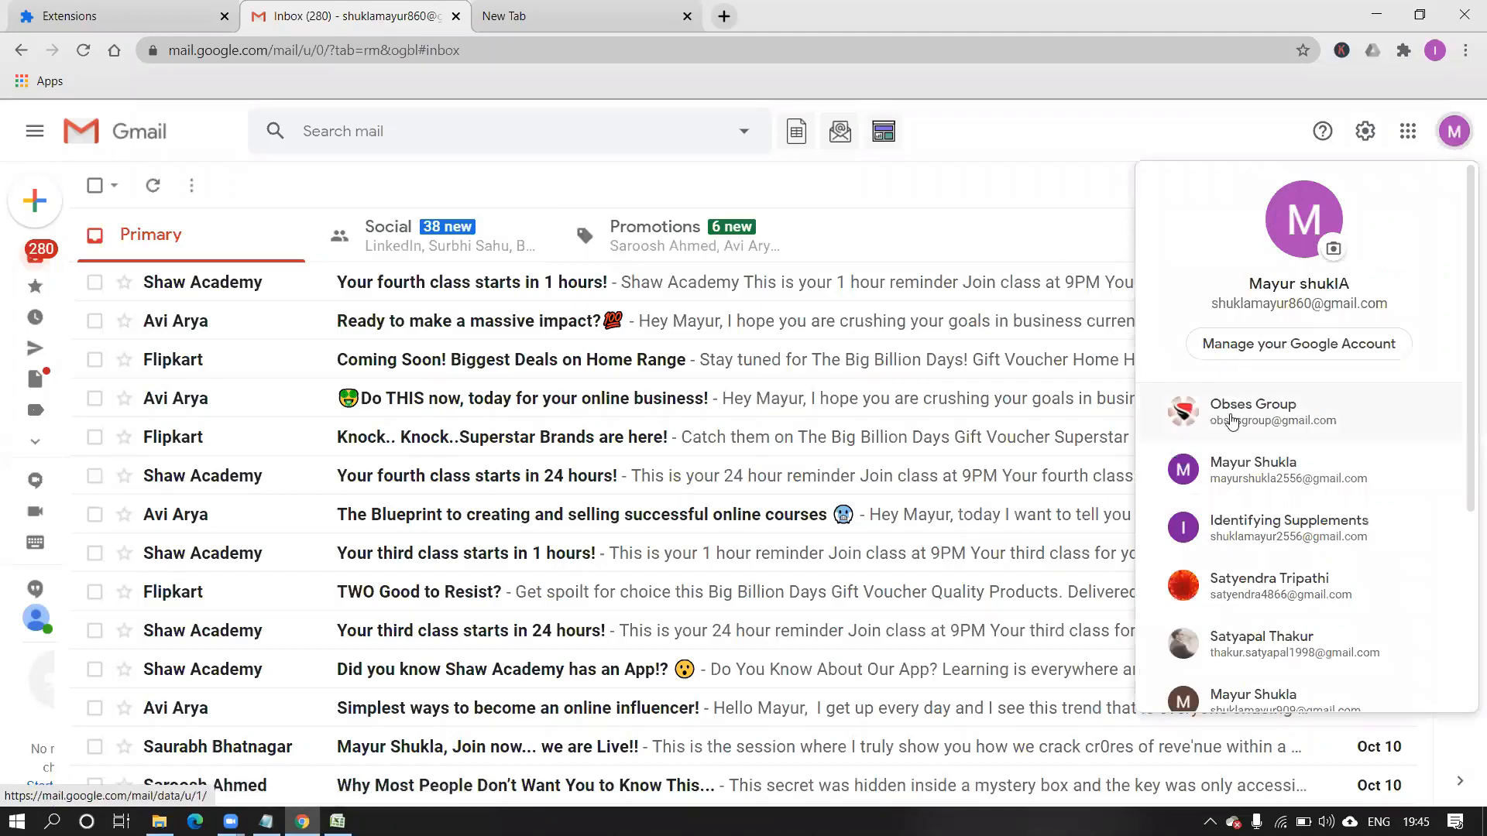
click(1232, 422)
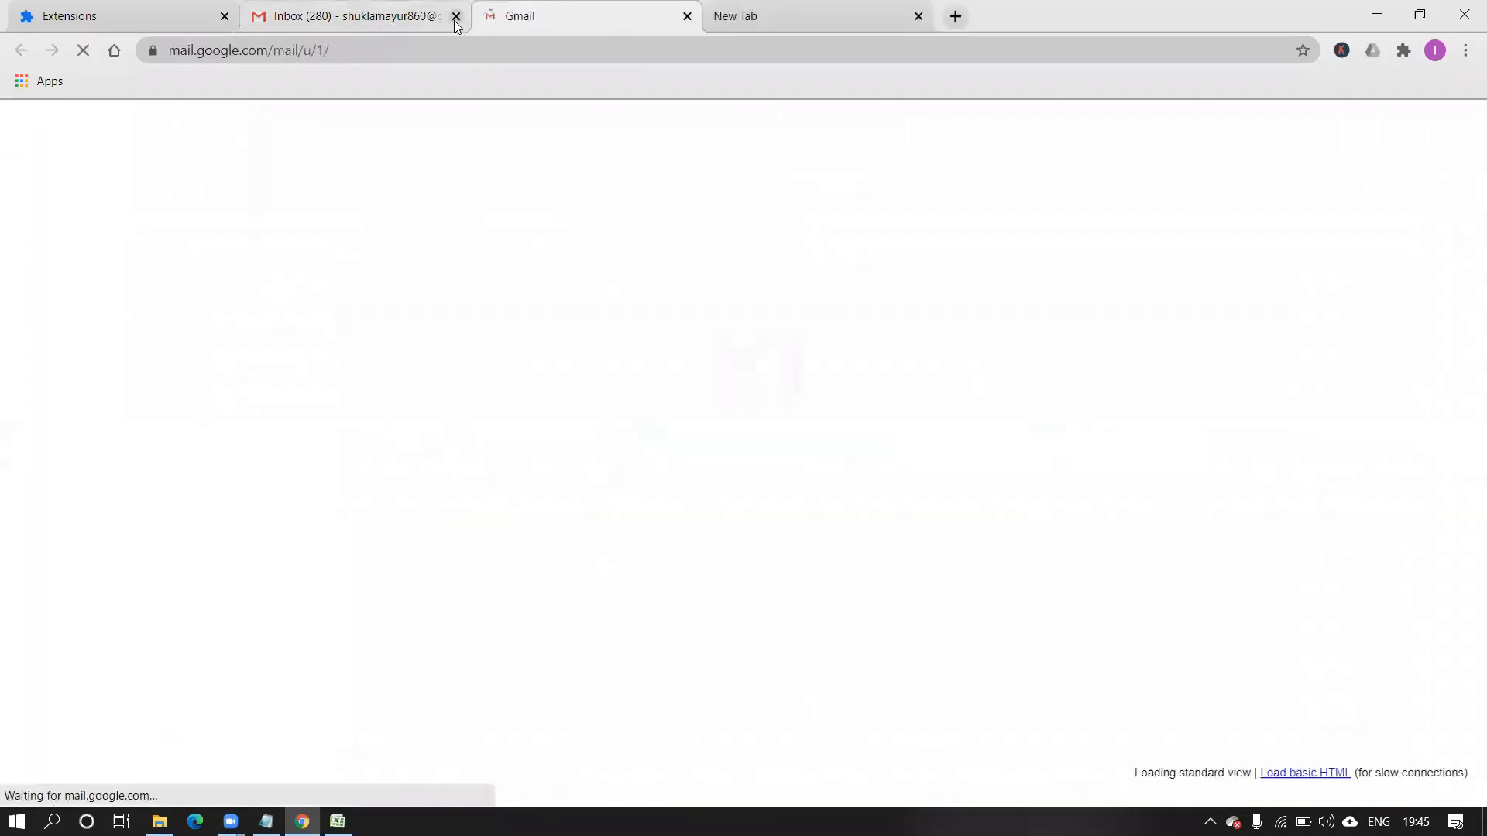
Close the first inbox, Extensions and leftover new tabs, then start a blank new message.
click(225, 17)
click(226, 17)
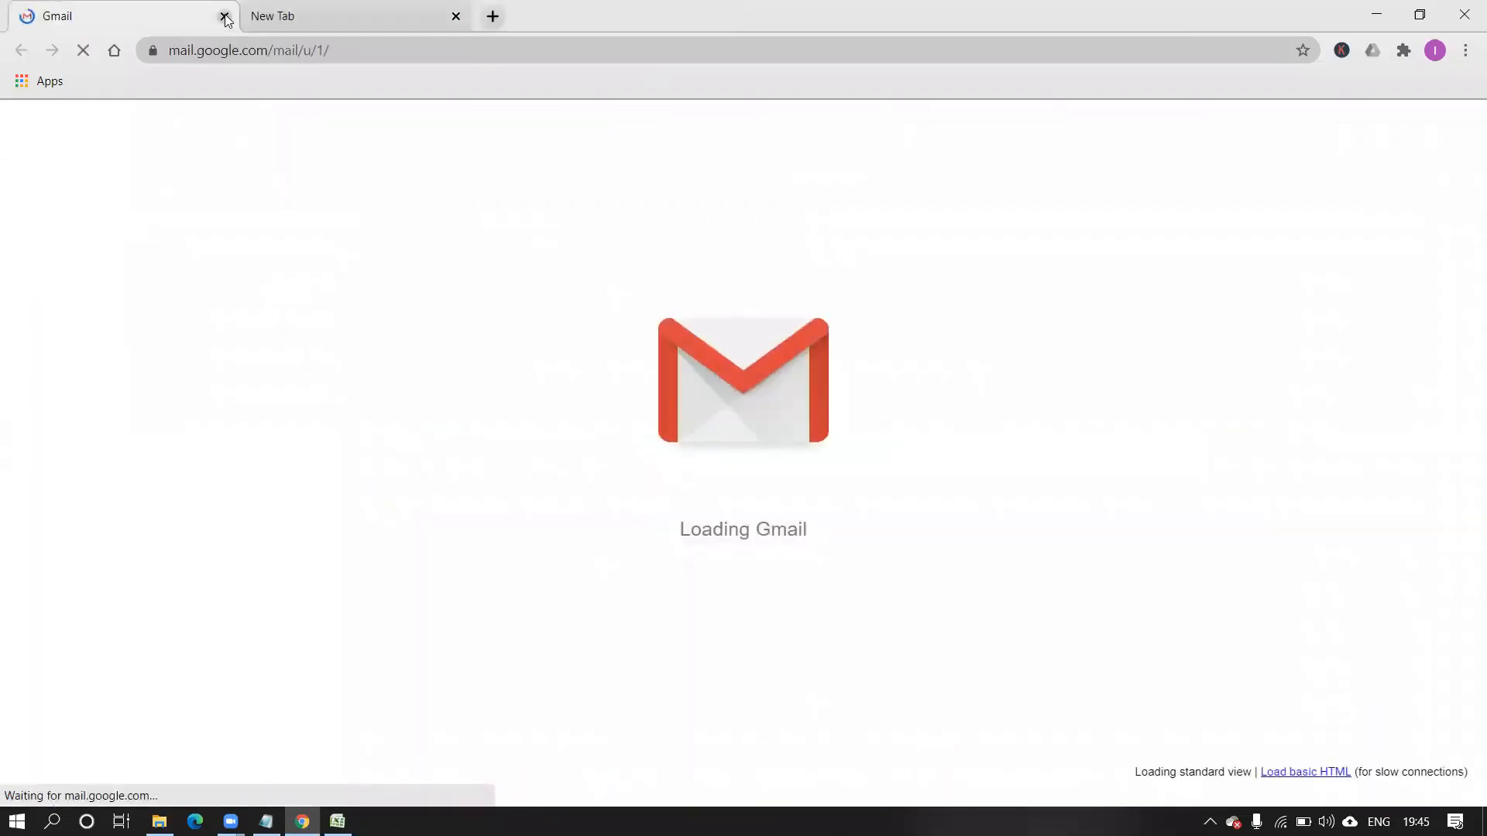
click(455, 16)
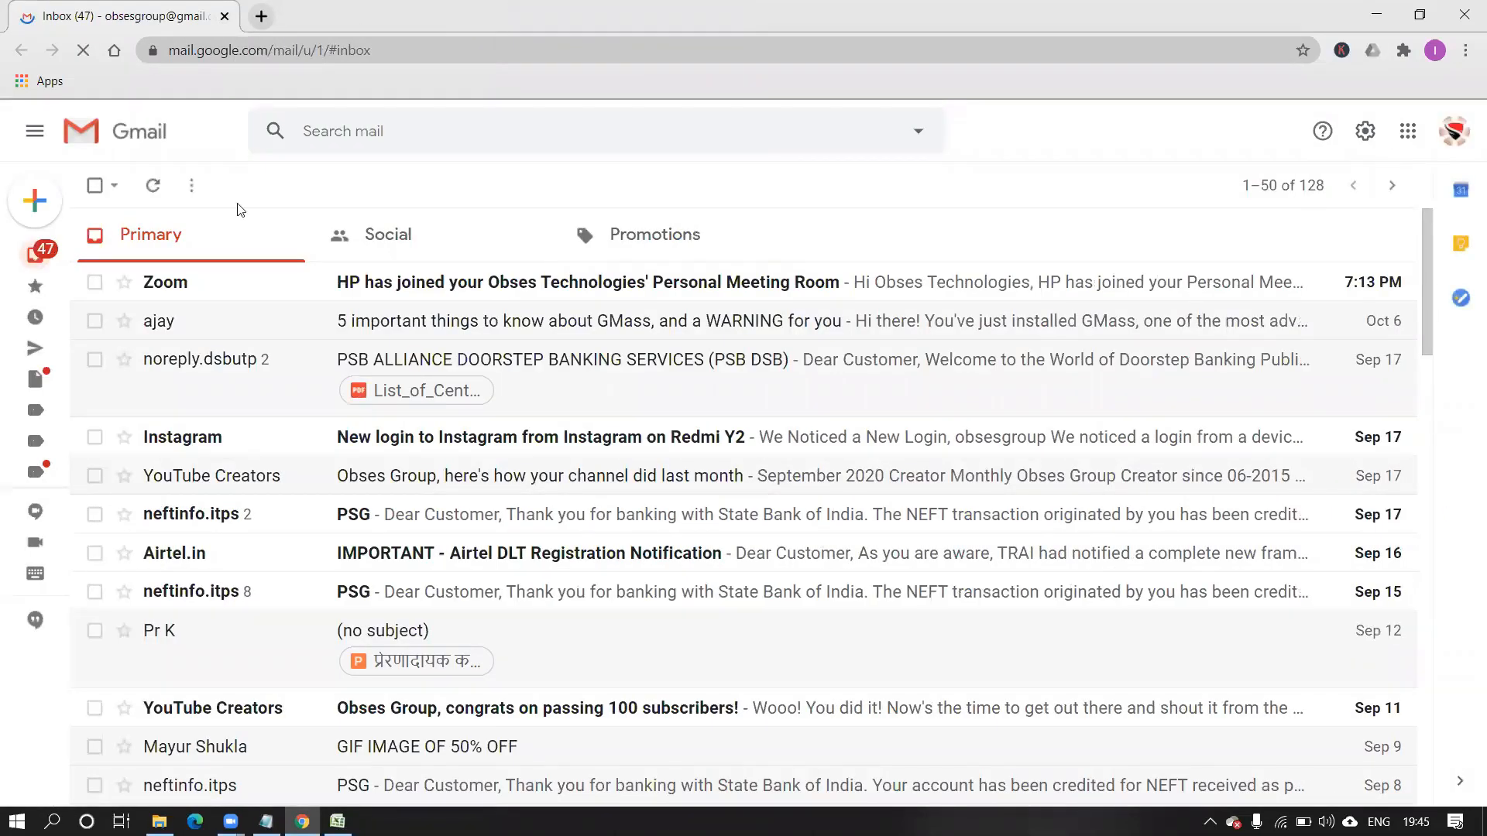
mouse_move(43, 203)
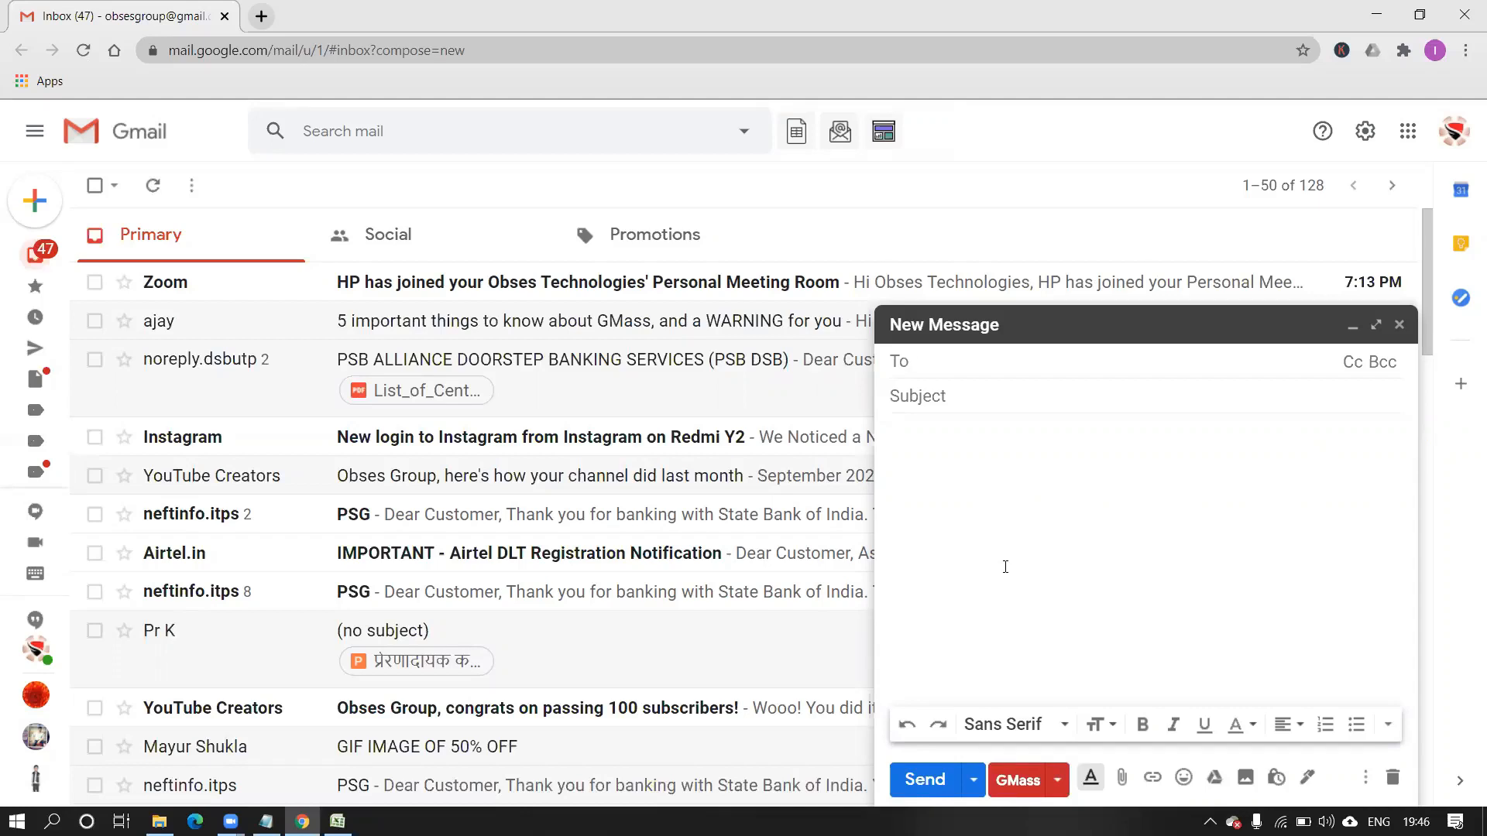
click(1016, 780)
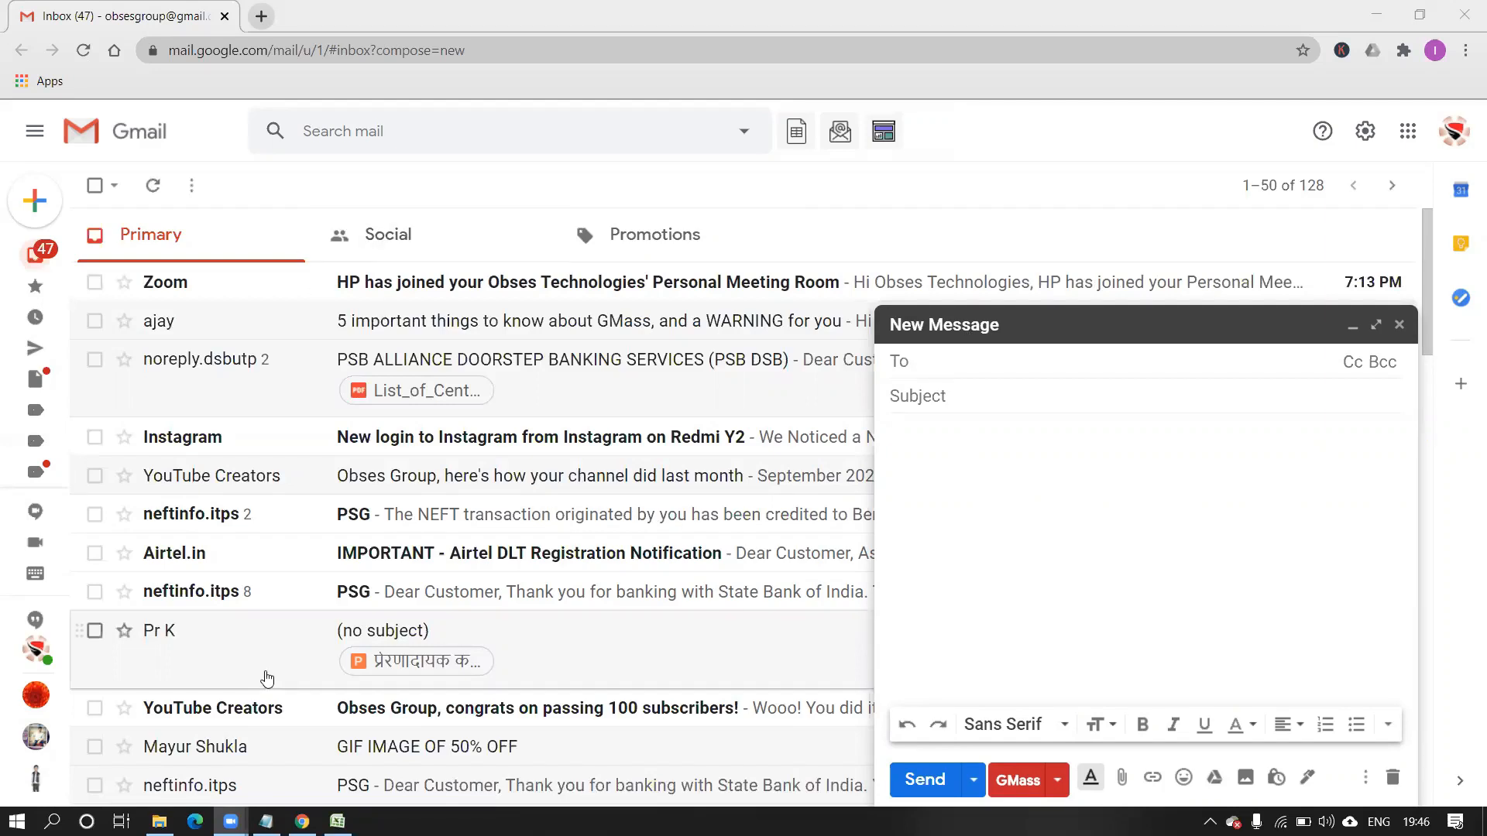
Copy the 41 email IDs in cells C2:C42 of Email Data, then minimise Excel.
click(337, 821)
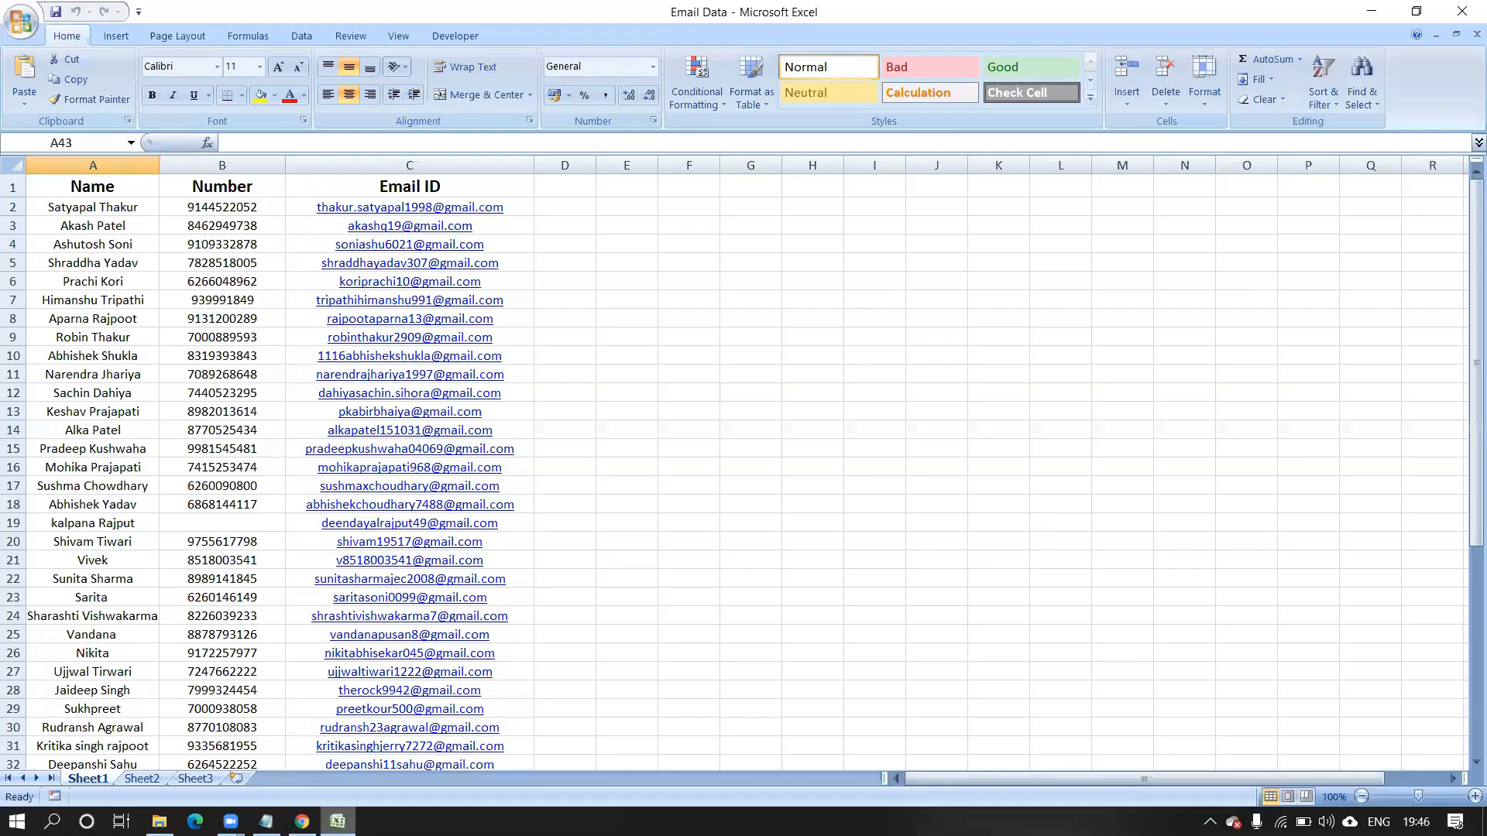
click(304, 206)
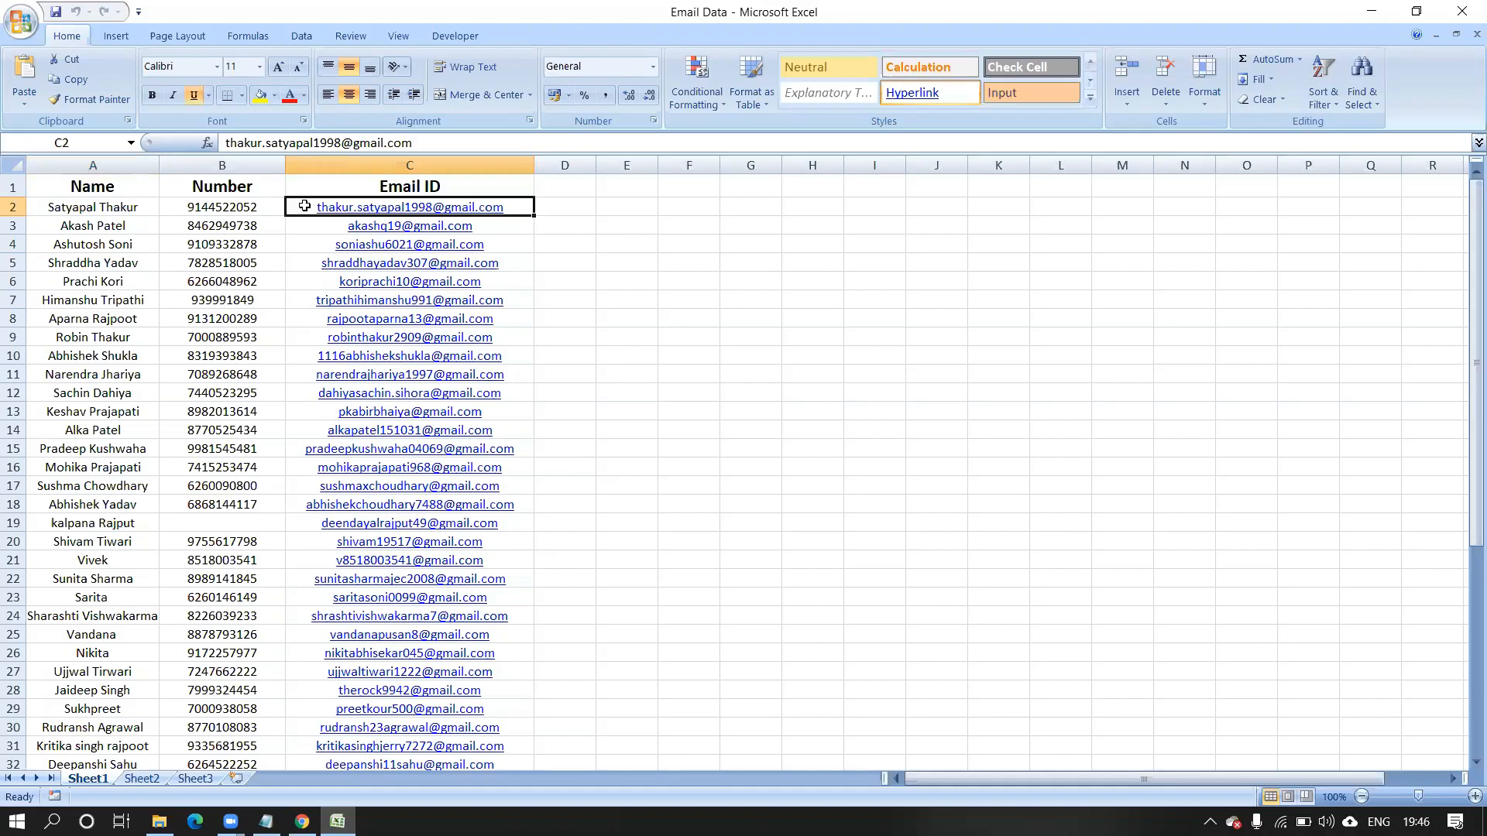
key(shift+Down)
key(shift+Down)
key(shift+Down)
key(shift+Down)
key(shift+Down)
key(shift+Down)
key(shift+Down)
key(shift+Down)
key(shift+Down)
key(shift+Down)
key(shift+Down)
key(shift+Down)
key(shift+Down)
key(shift+Down)
key(shift+Down)
key(shift+Down)
key(shift+Down)
key(shift+Down)
key(shift+Down)
key(shift+Down)
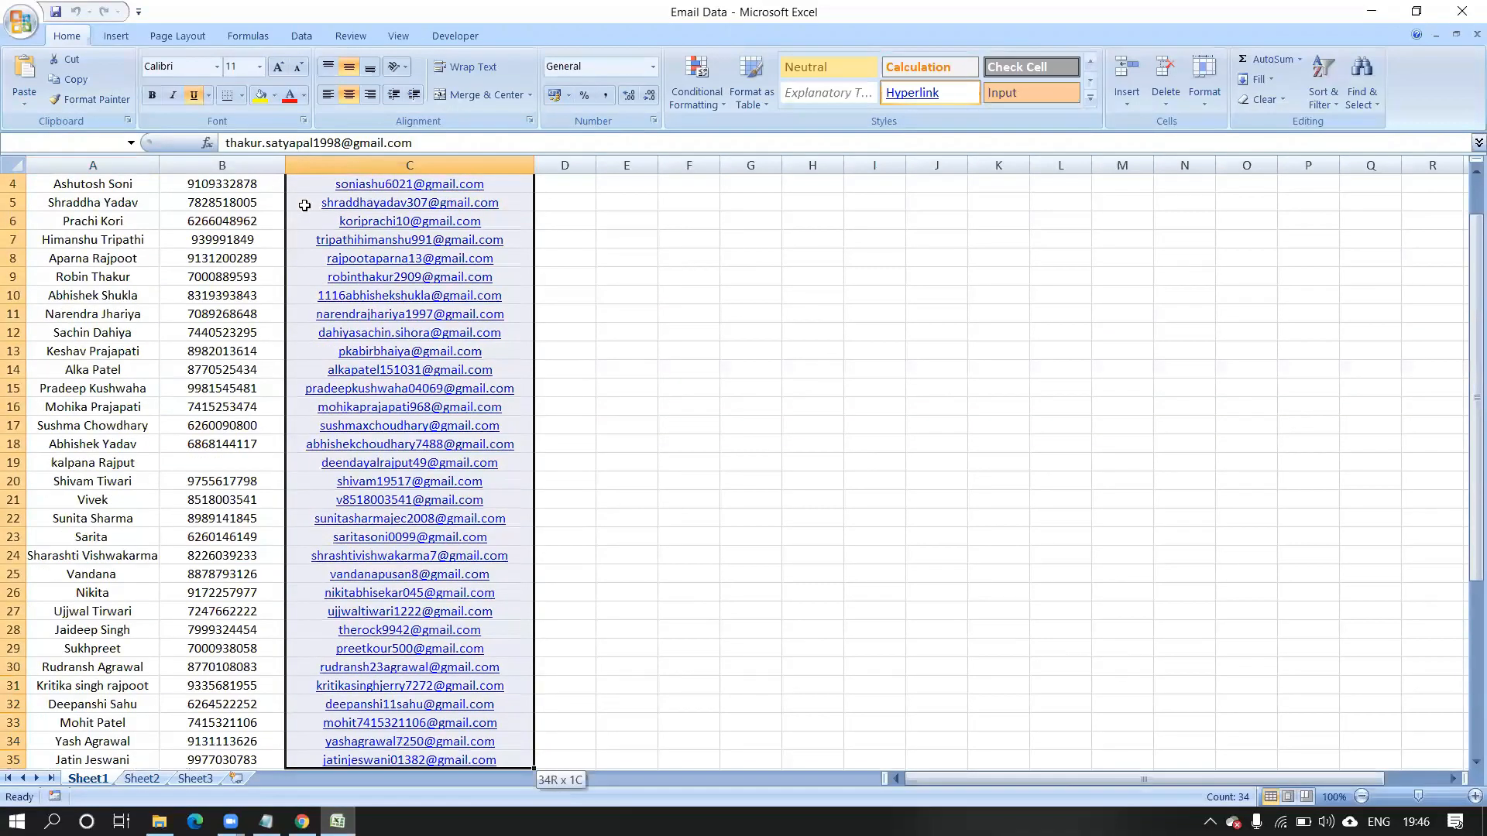
key(shift+Down)
key(shift+Down)
key(shift+Down)
key(shift+Down)
key(shift+Down)
key(shift+Down)
key(shift+Down)
key(shift+Down)
key(shift+Down)
key(shift+Down)
key(shift+Down)
key(shift+Down)
key(shift+Down)
key(shift+Down)
key(shift+Down)
key(shift+Down)
key(shift+Down)
key(shift+Down)
key(shift+Down)
key(shift+Down)
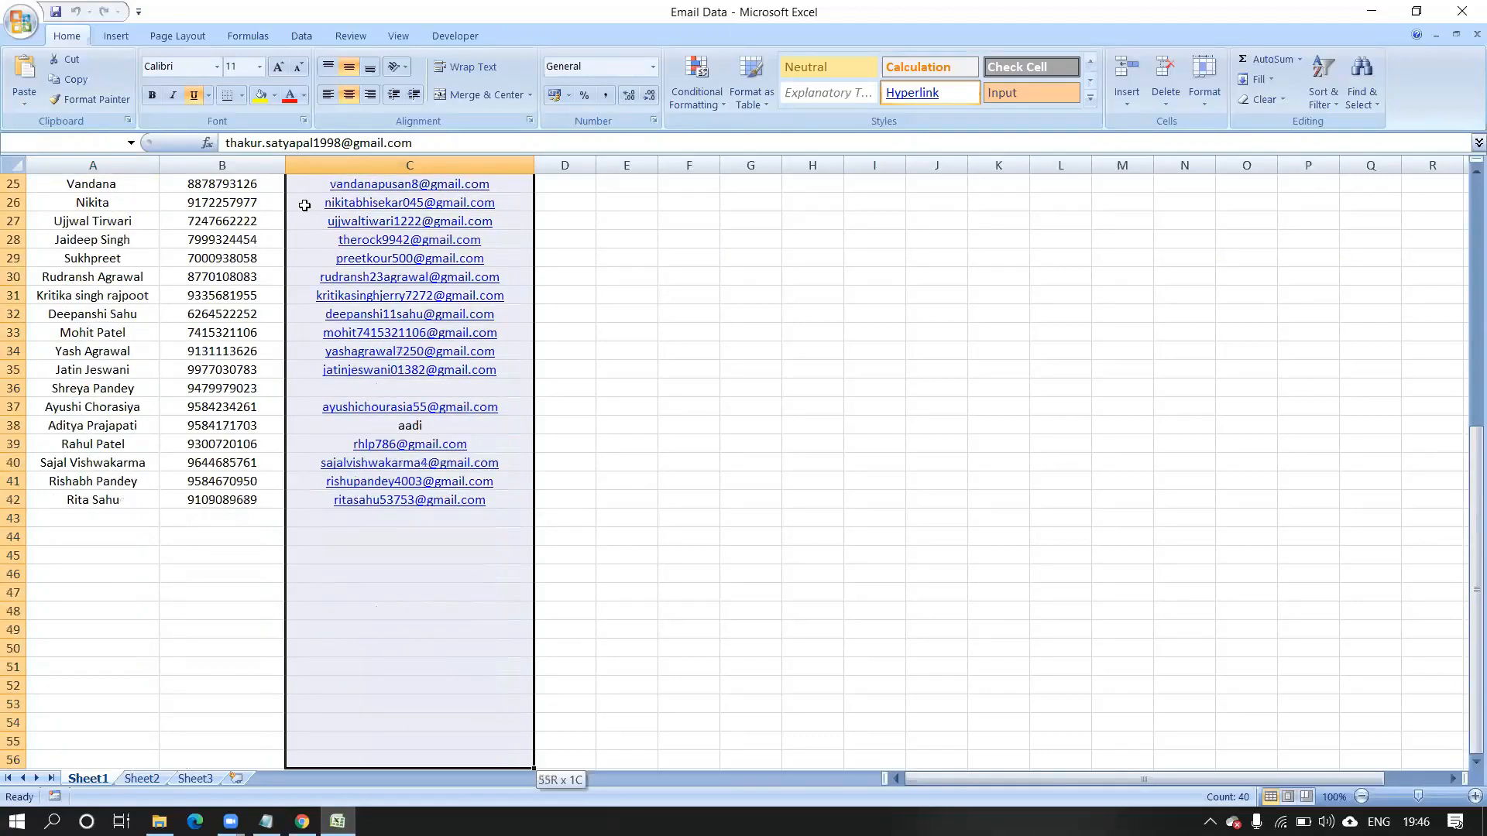
key(shift+Up)
key(shift+Up)
key(shift+Up)
key(shift+Up)
key(shift+Up)
key(shift+Up)
key(shift+Up)
key(shift+Up)
key(shift+Up)
key(shift+Up)
key(shift+Up)
key(shift+Up)
key(shift+Up)
key(shift+Up)
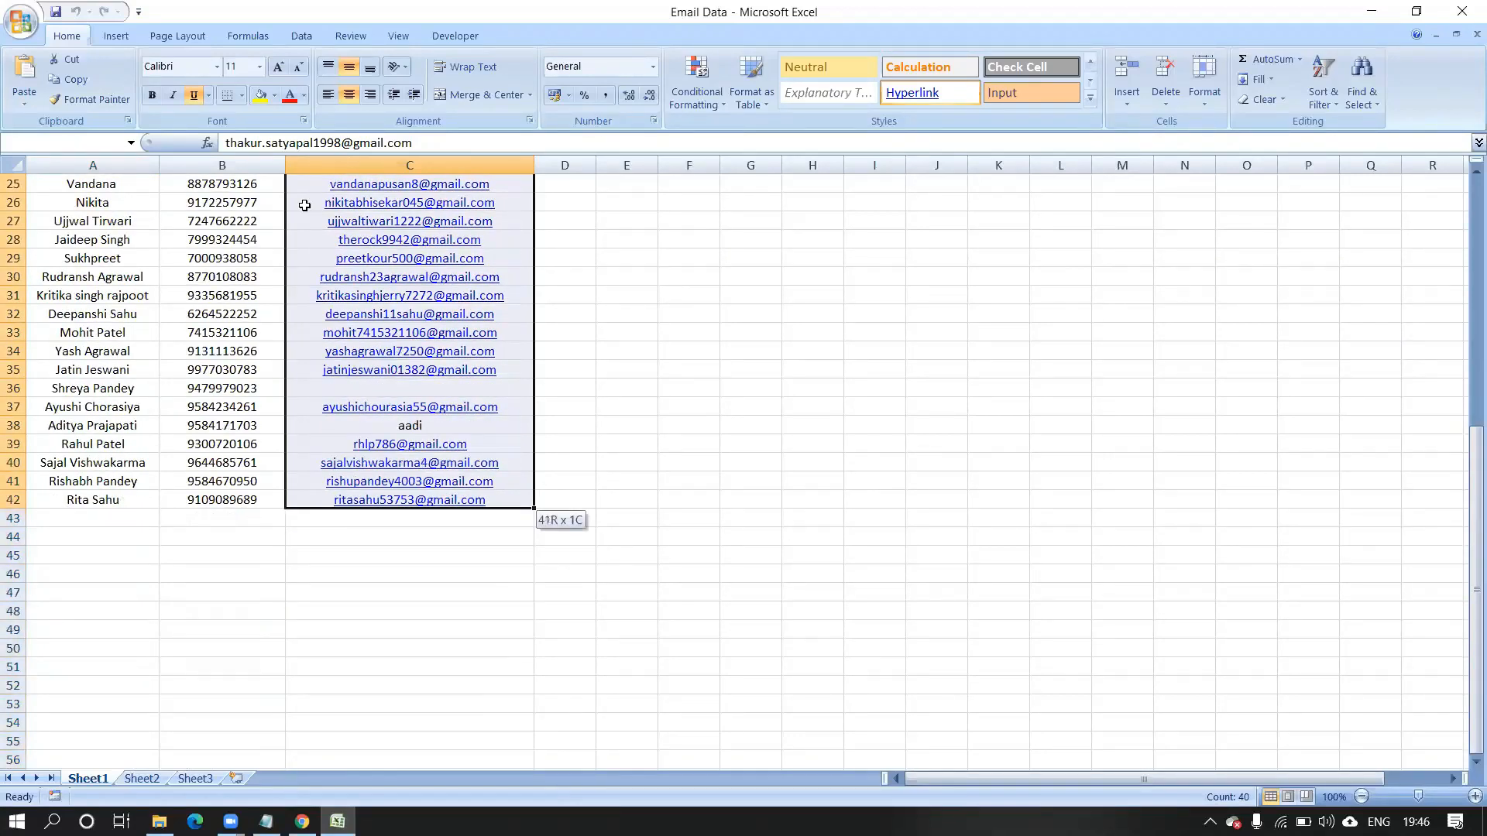
key(ctrl+c)
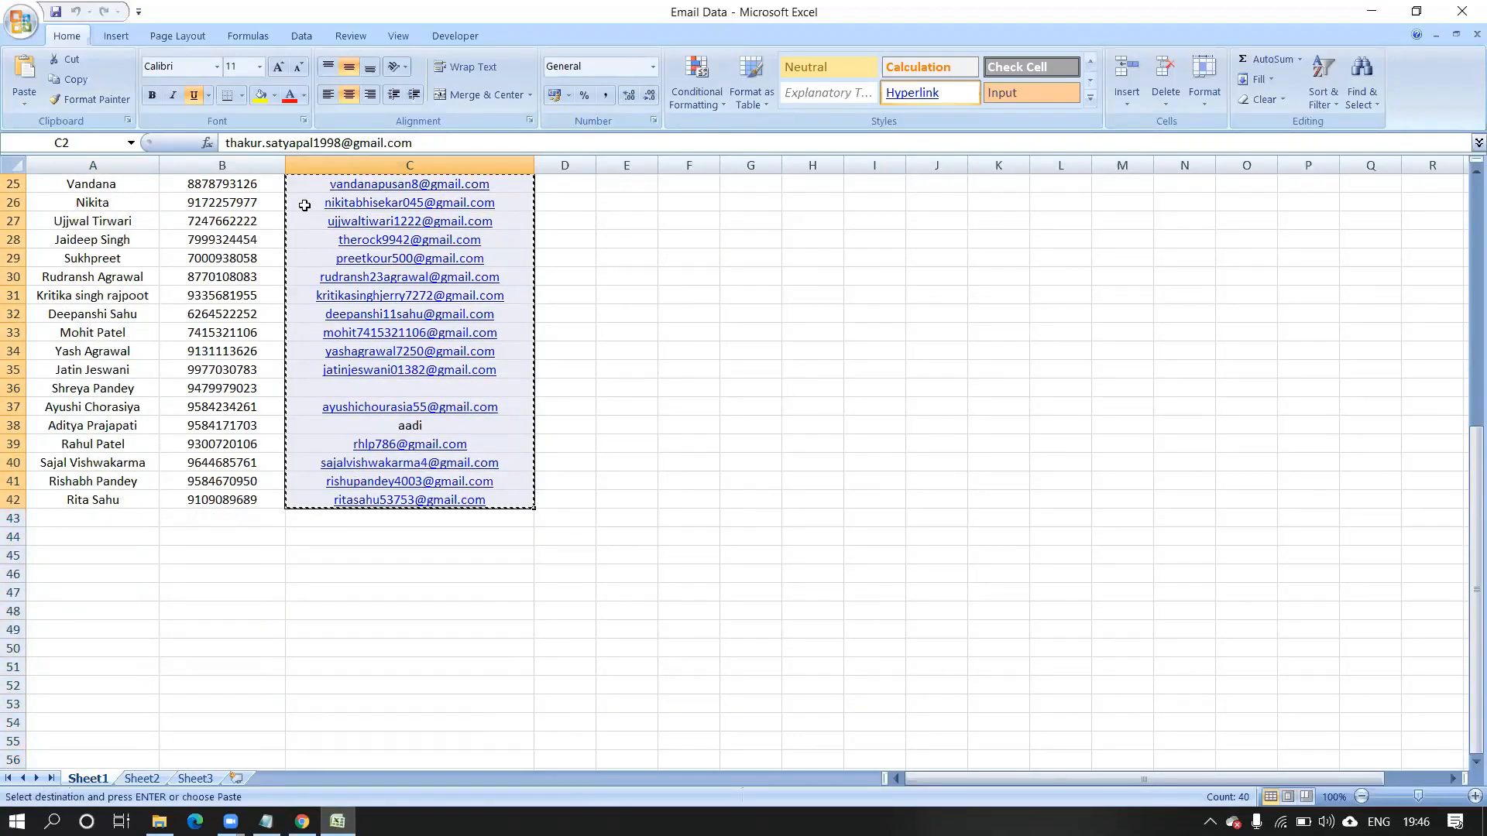
click(1371, 10)
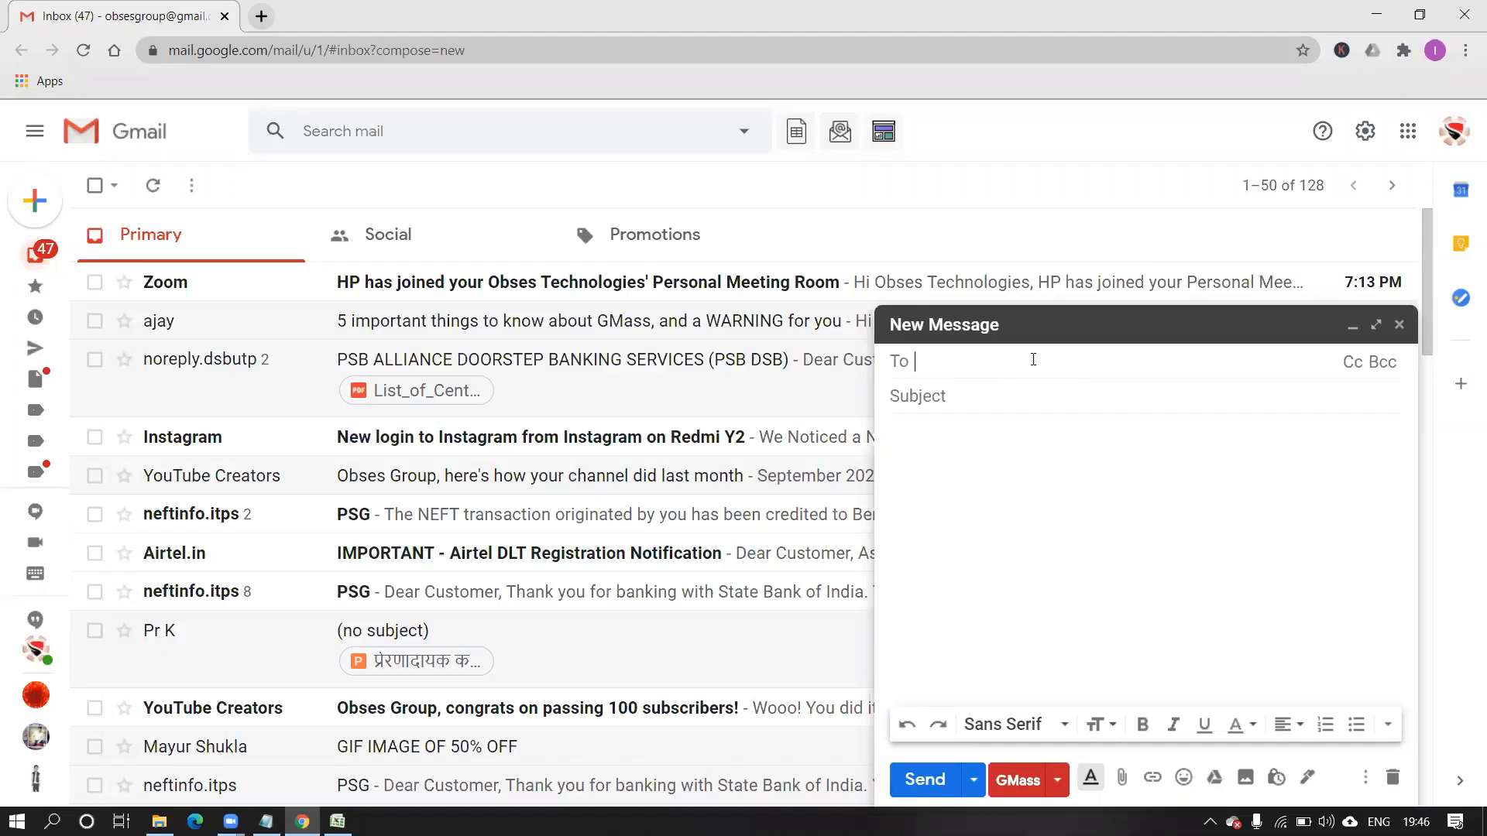
Paste the copied email IDs as recipients, dismiss the GMass popup, and close the draft.
key(ctrl+v)
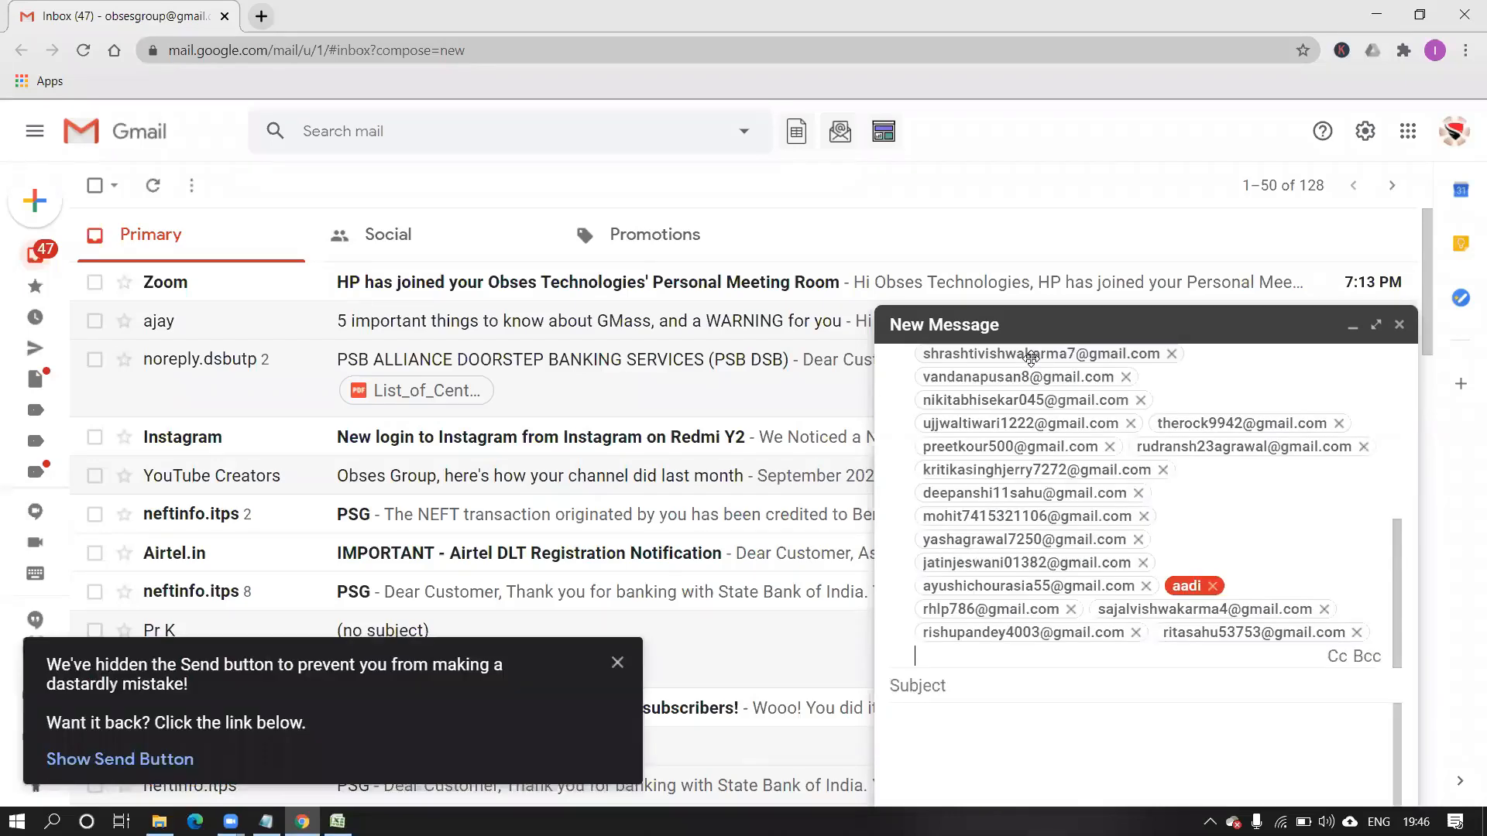
mouse_move(1031, 357)
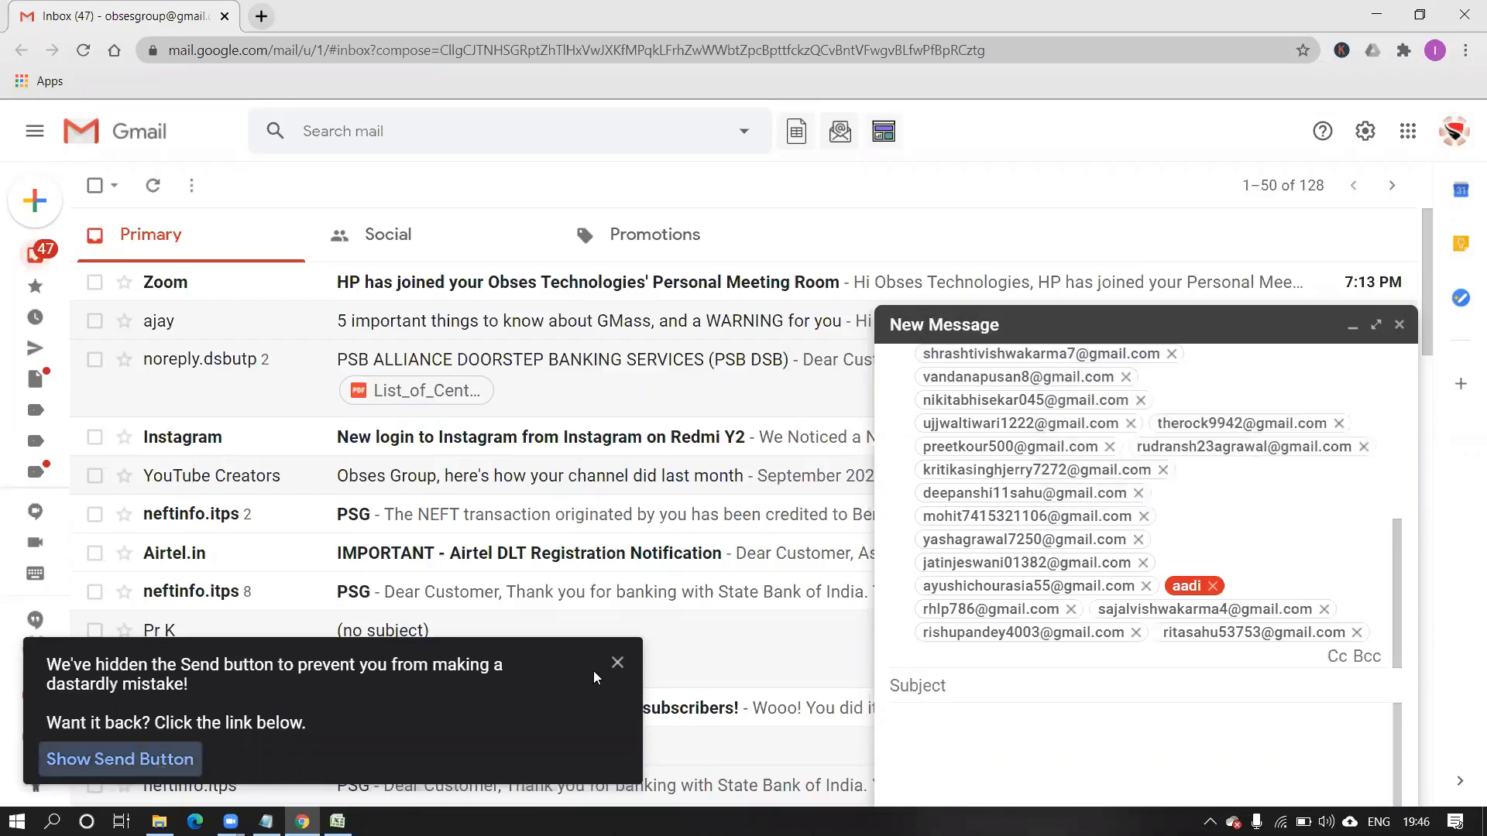
click(617, 663)
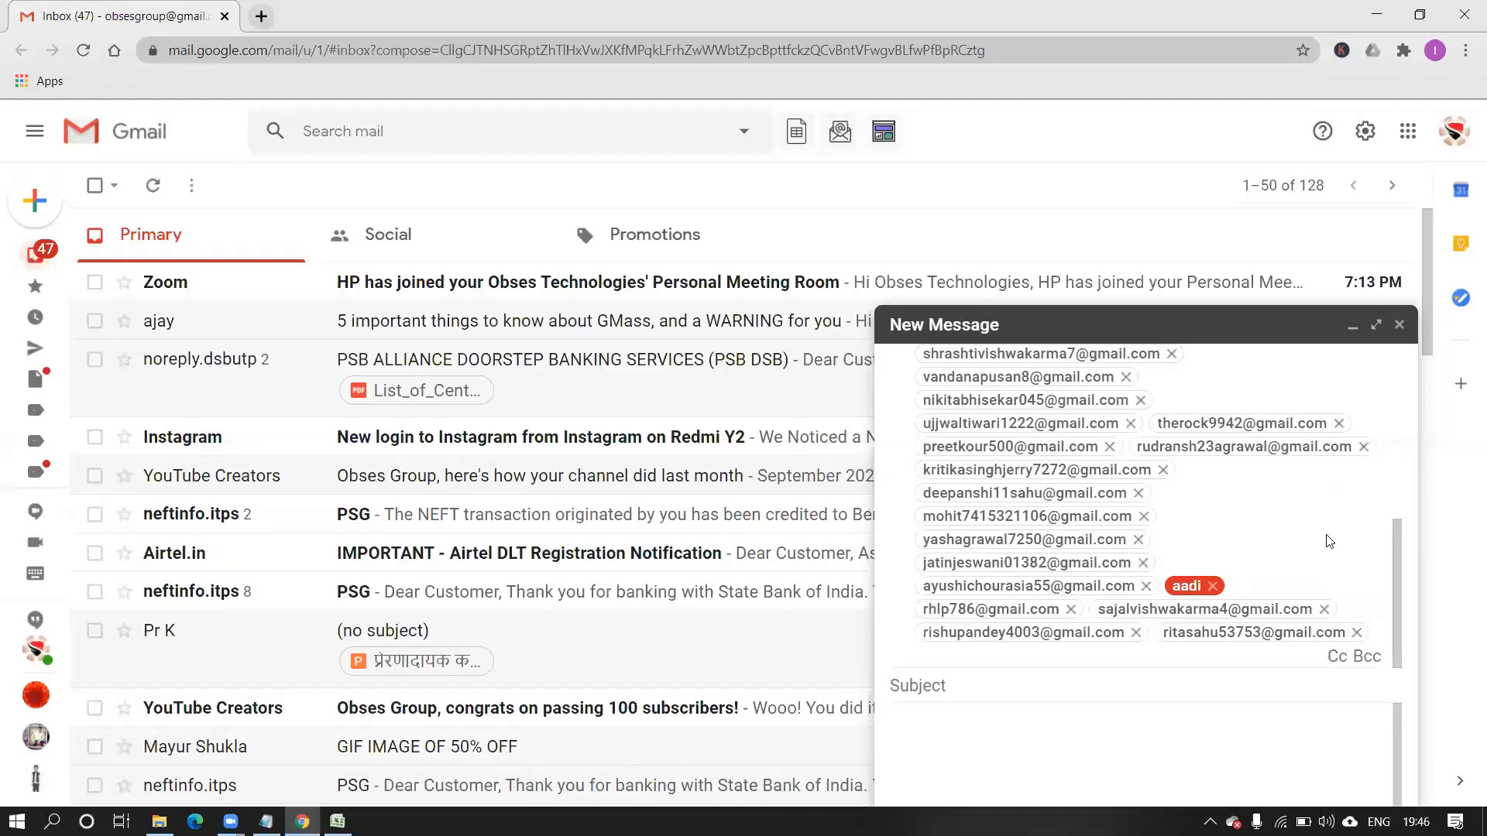
click(1398, 328)
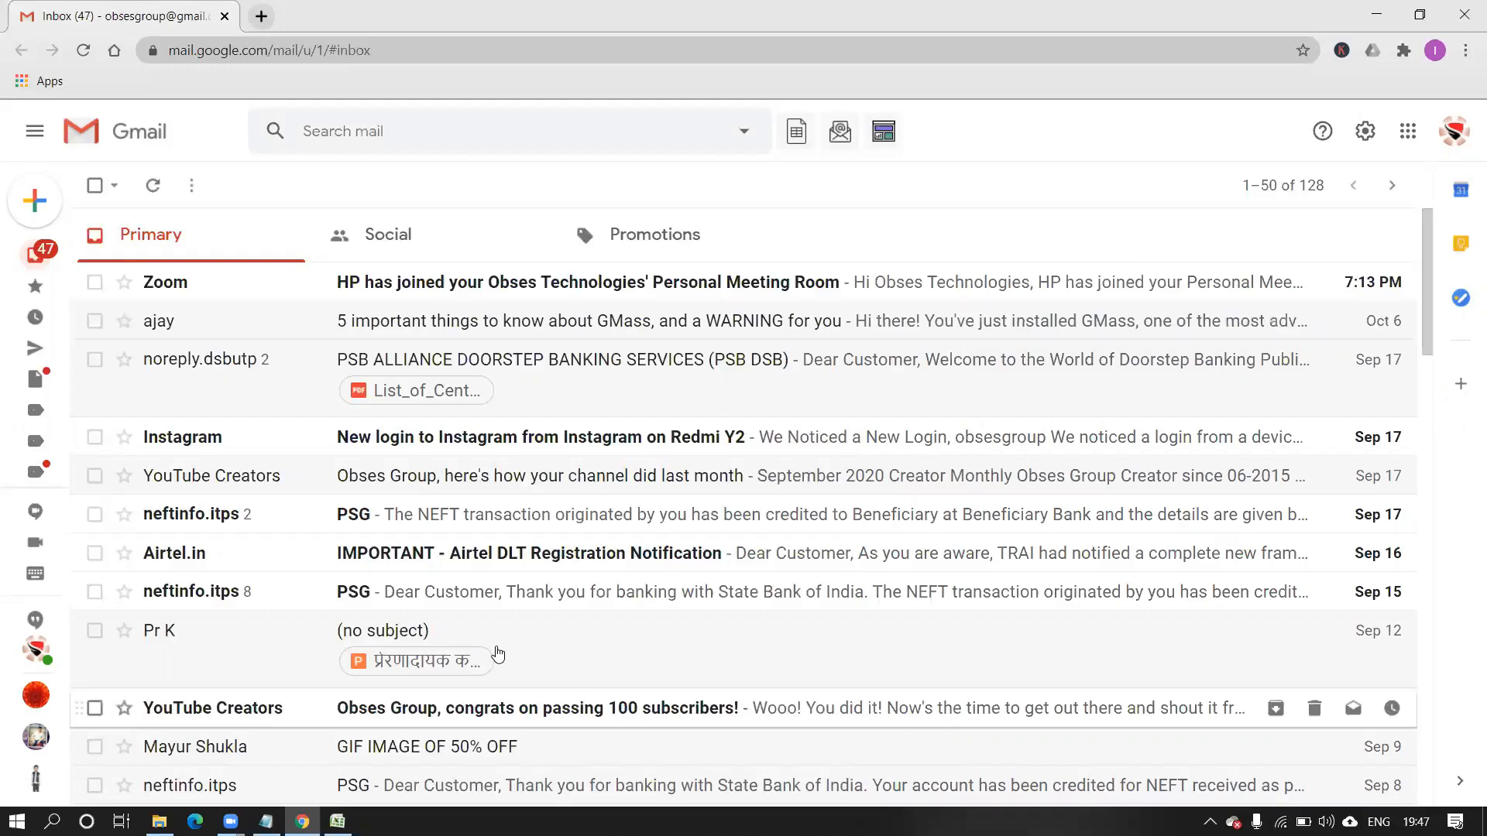
Start a new message and try GMass's Google Sheets sign-up, then dismiss the account chooser.
click(45, 214)
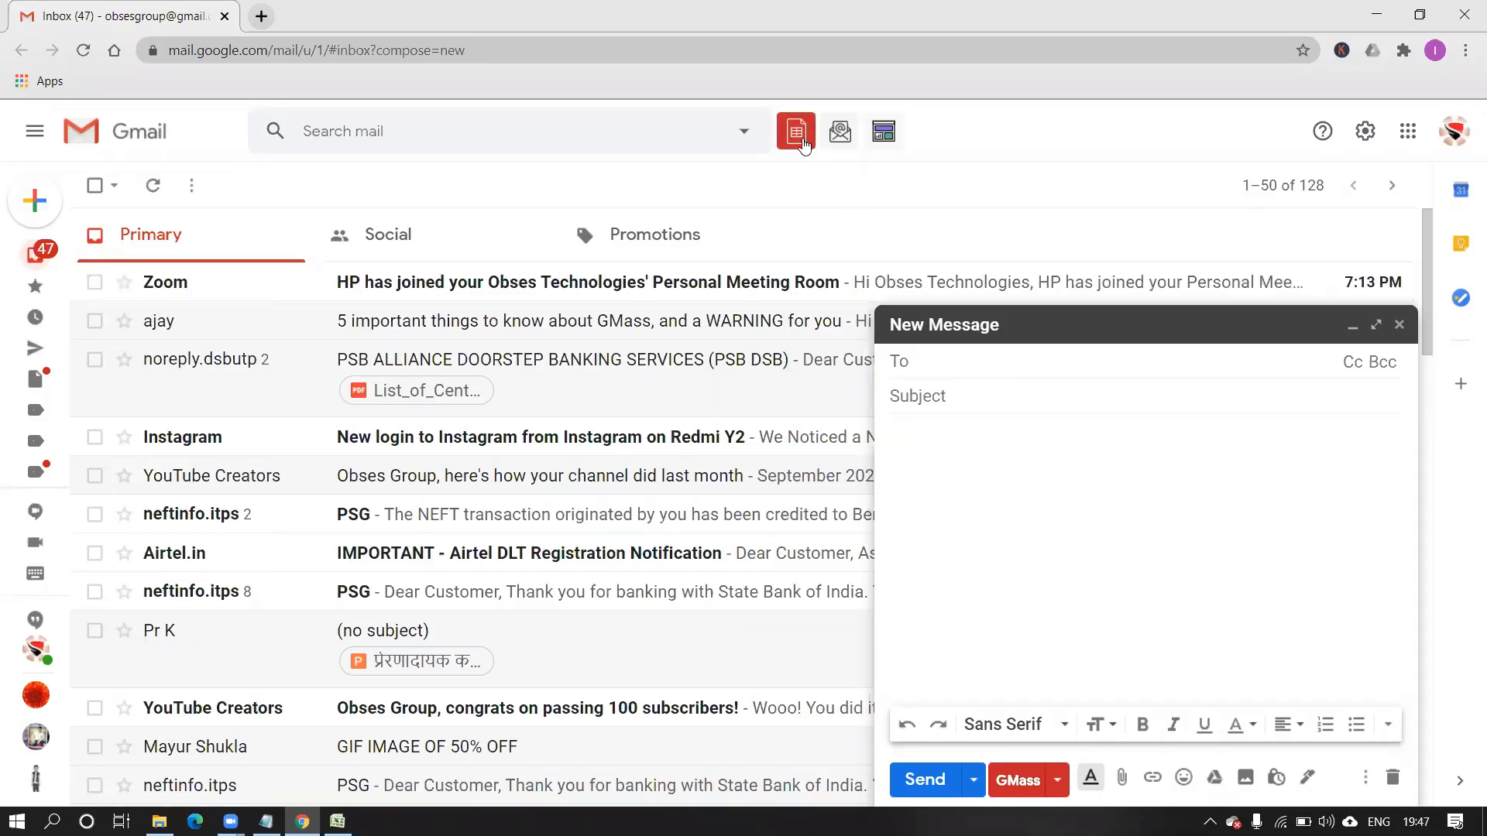
click(802, 139)
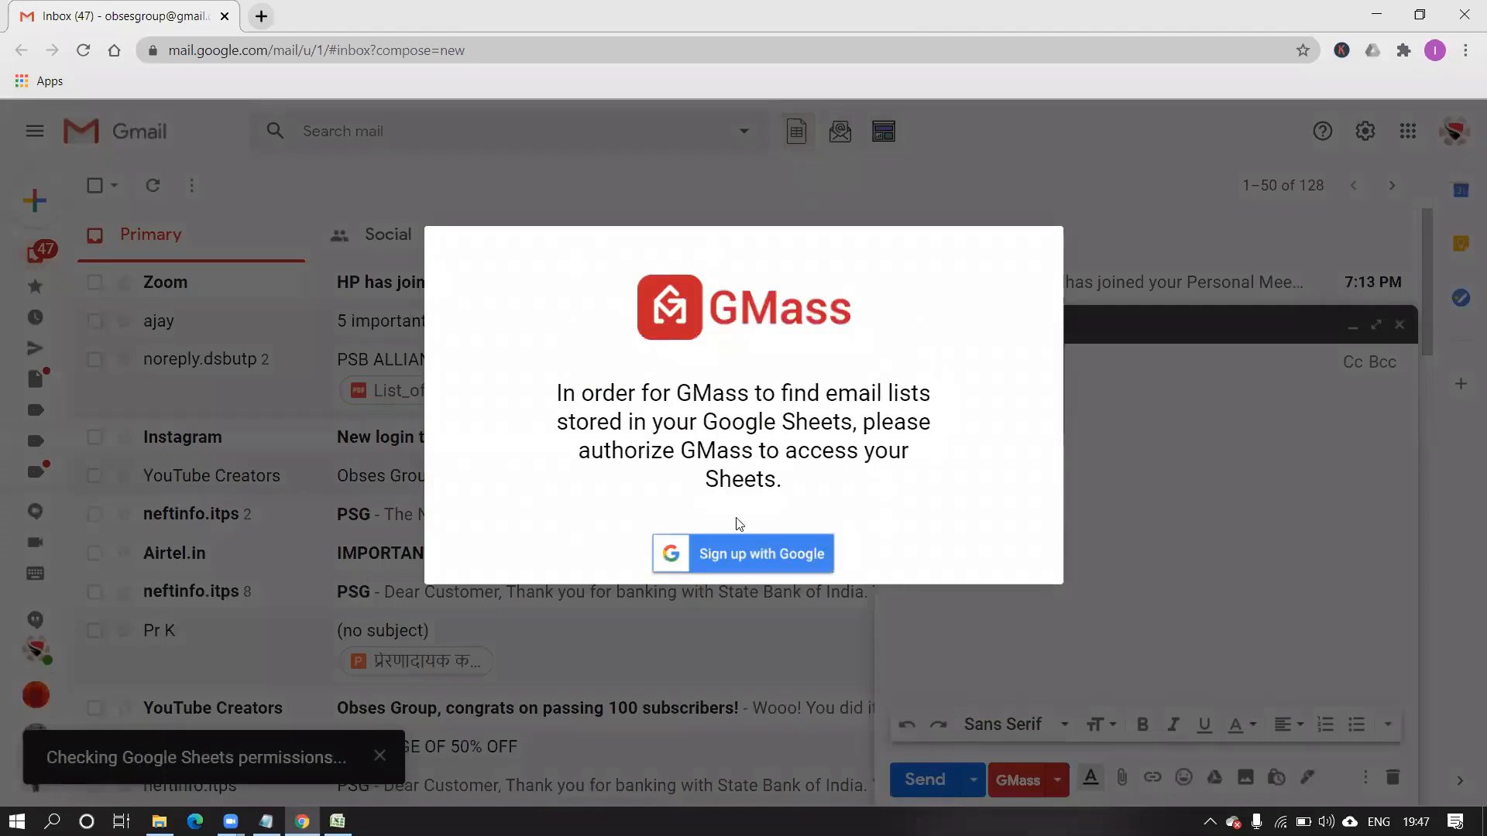
click(732, 556)
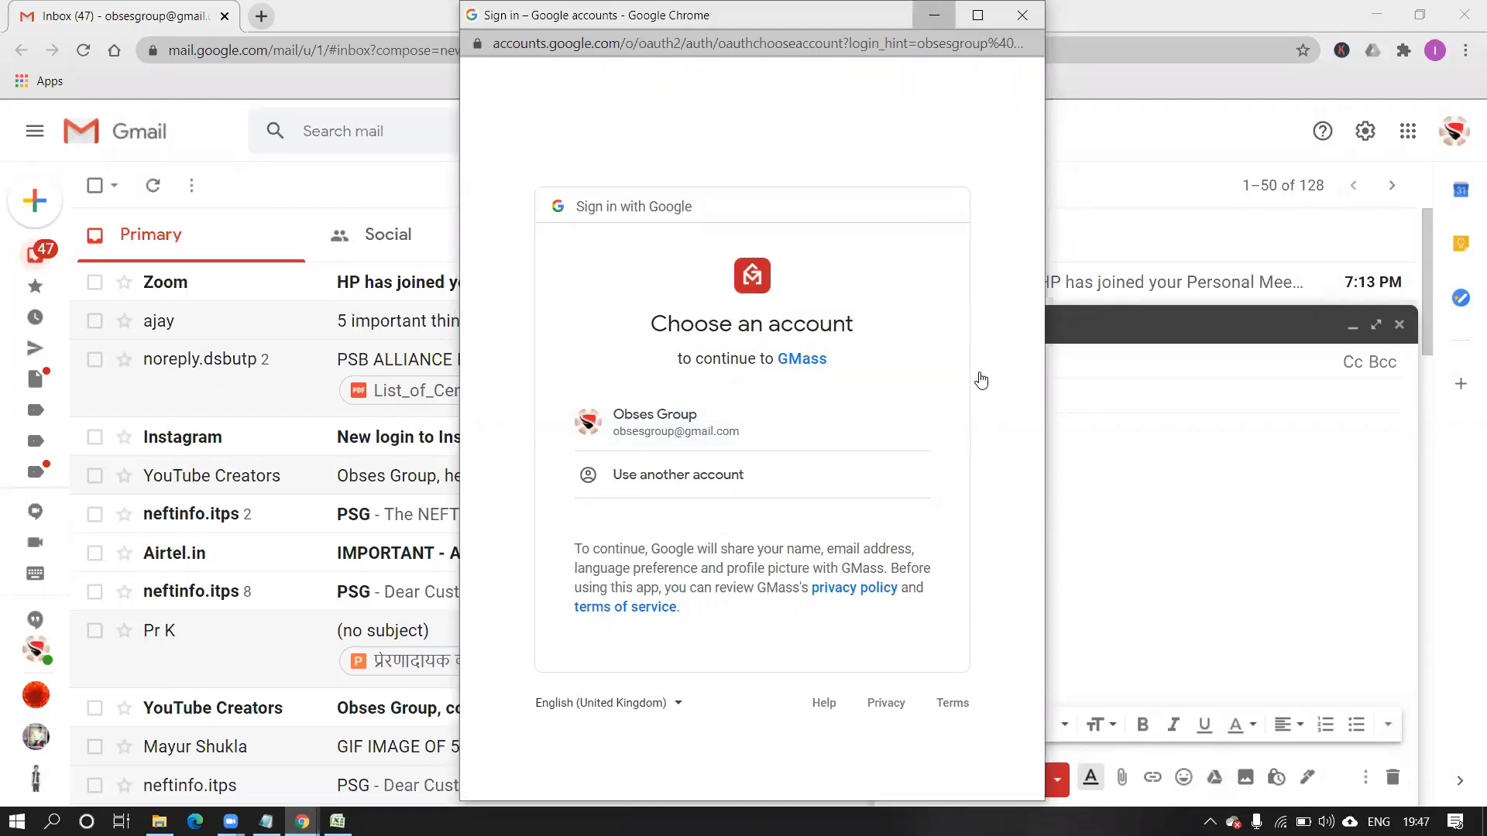
click(1352, 325)
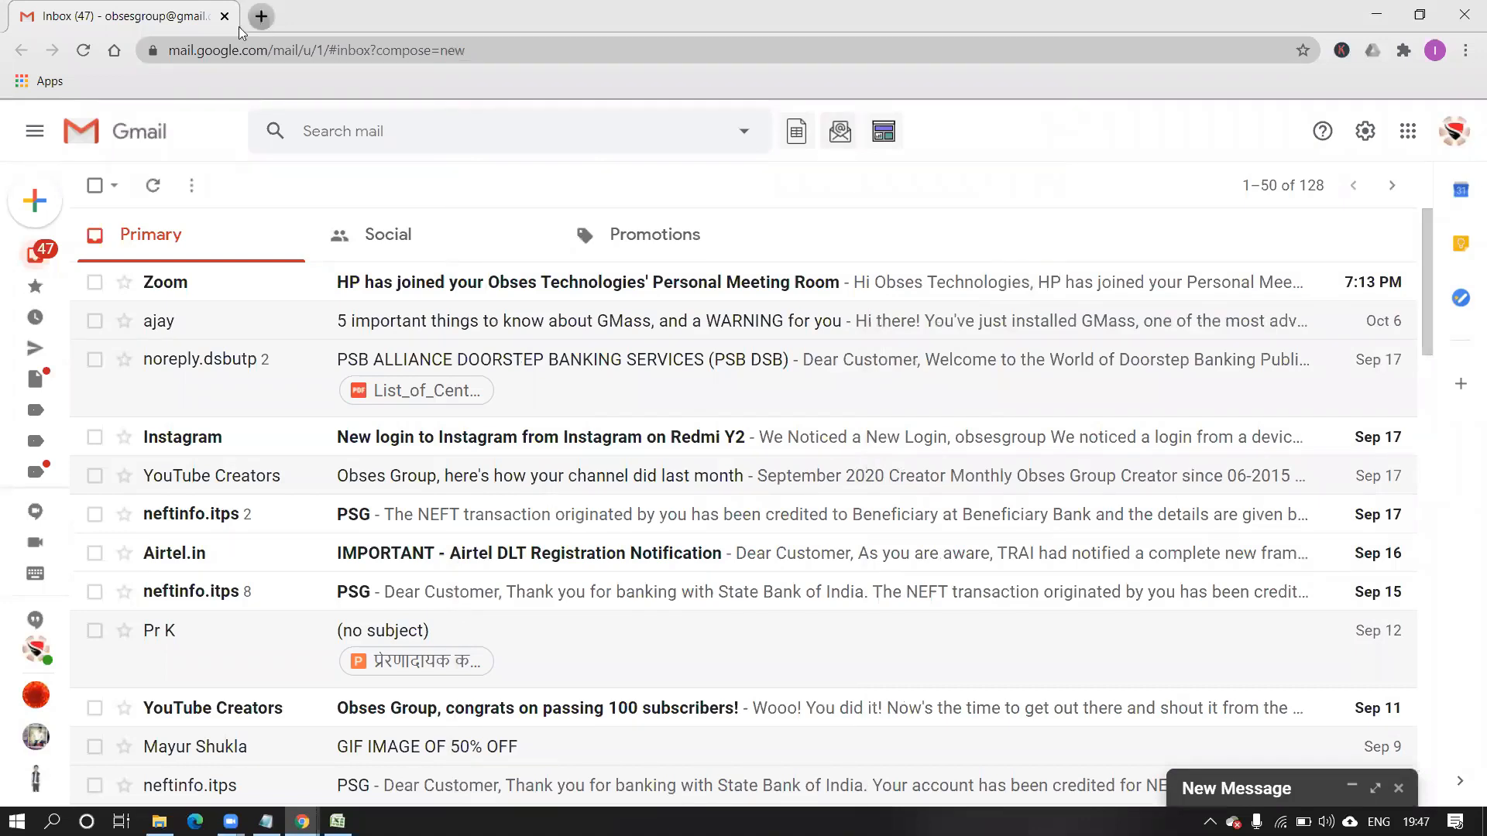
Open Gmail in a new tab and start a fresh blank message.
key(ctrl+t)
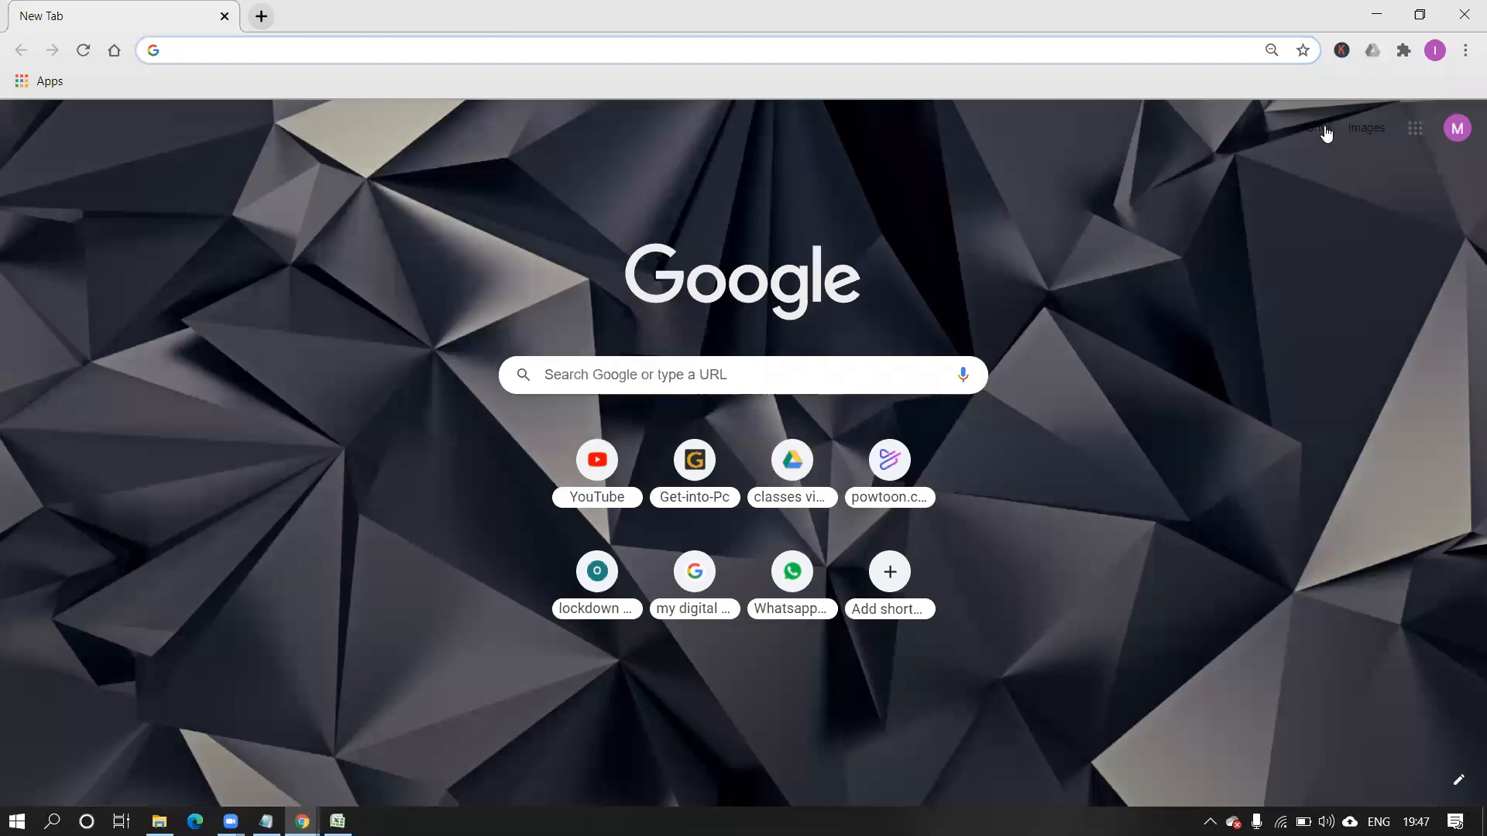
click(1321, 129)
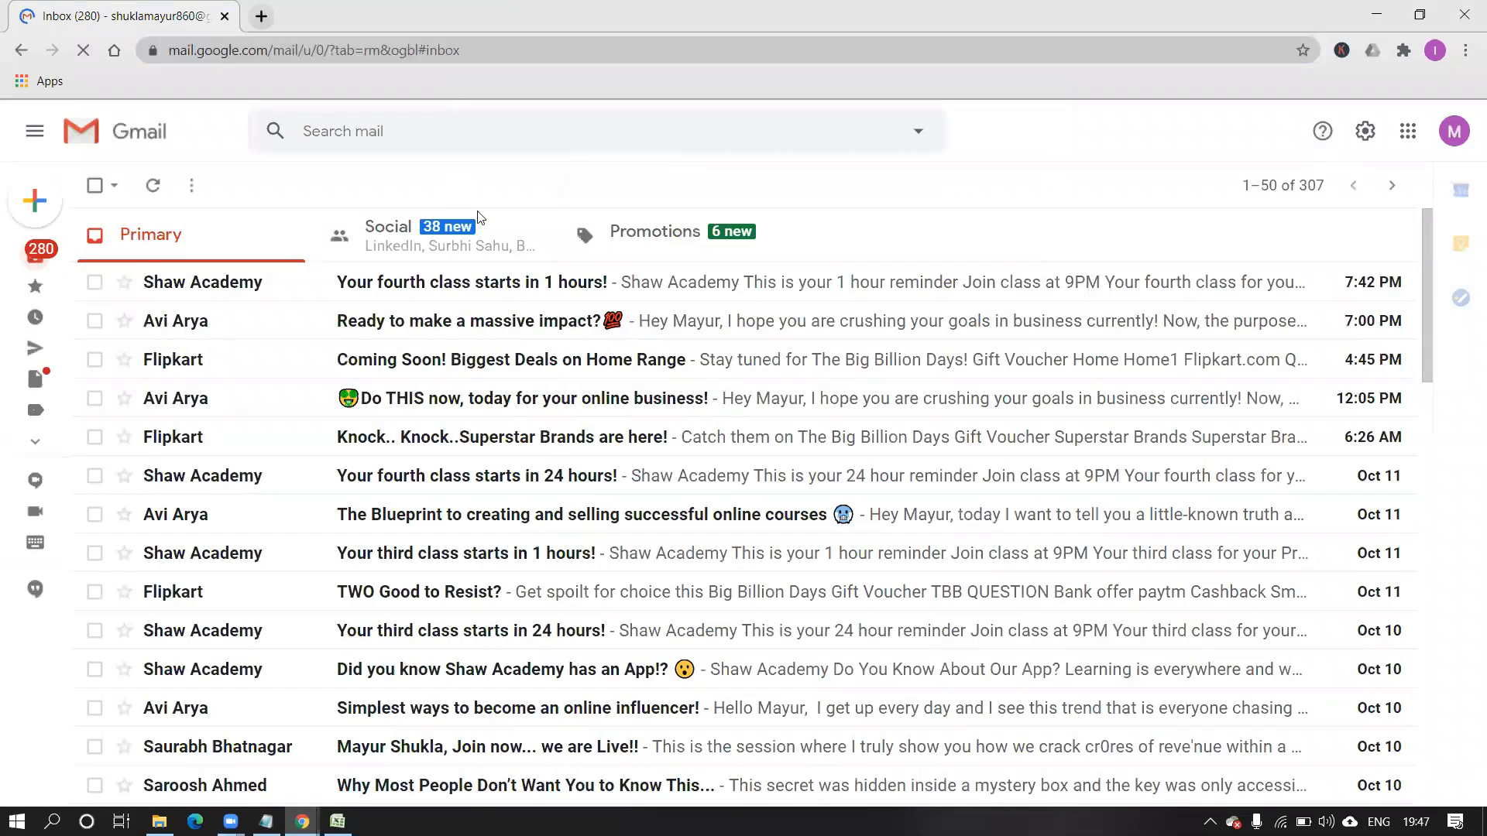
mouse_move(17, 205)
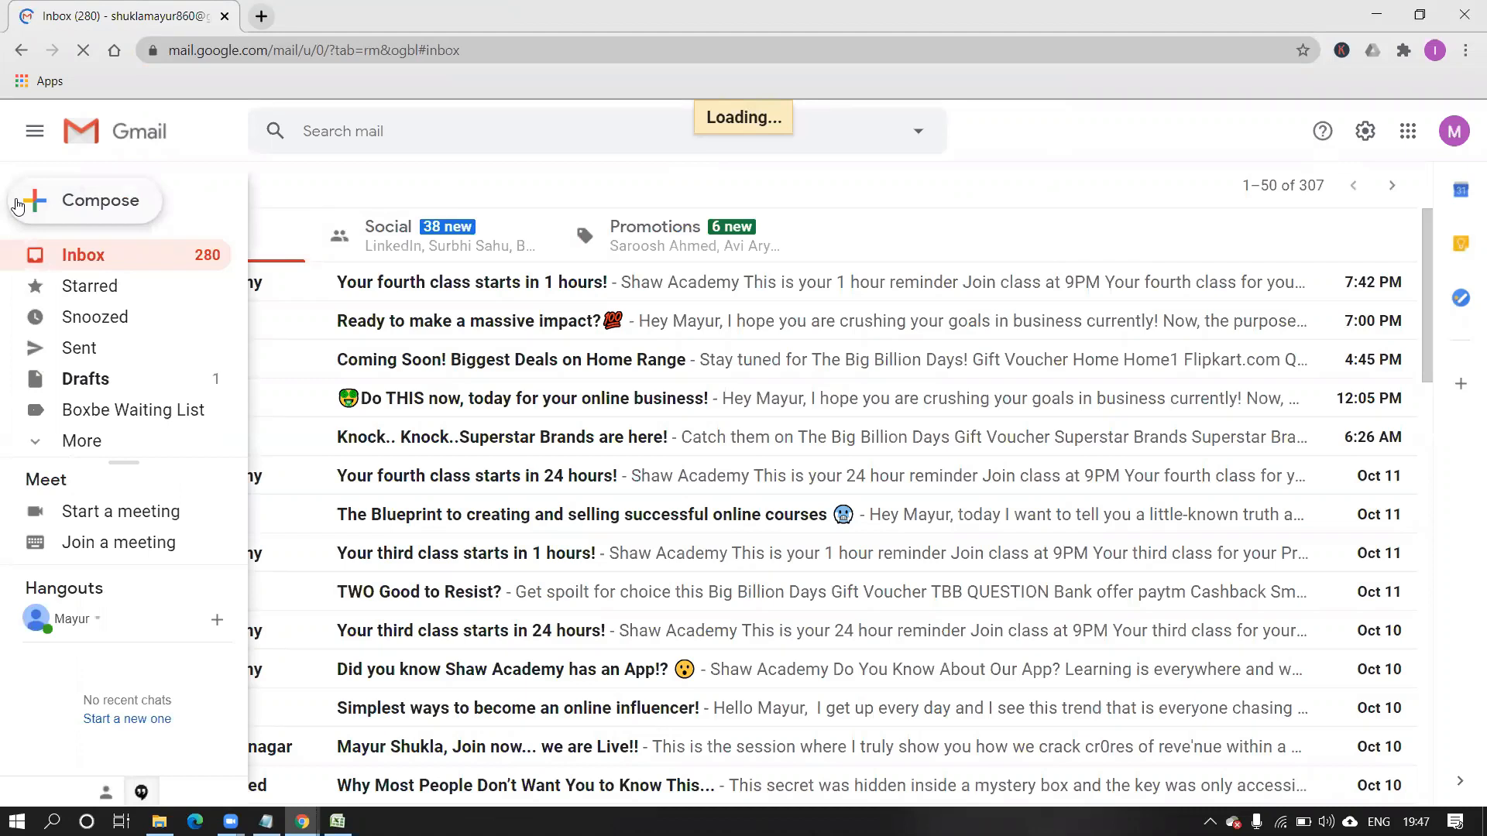
click(17, 206)
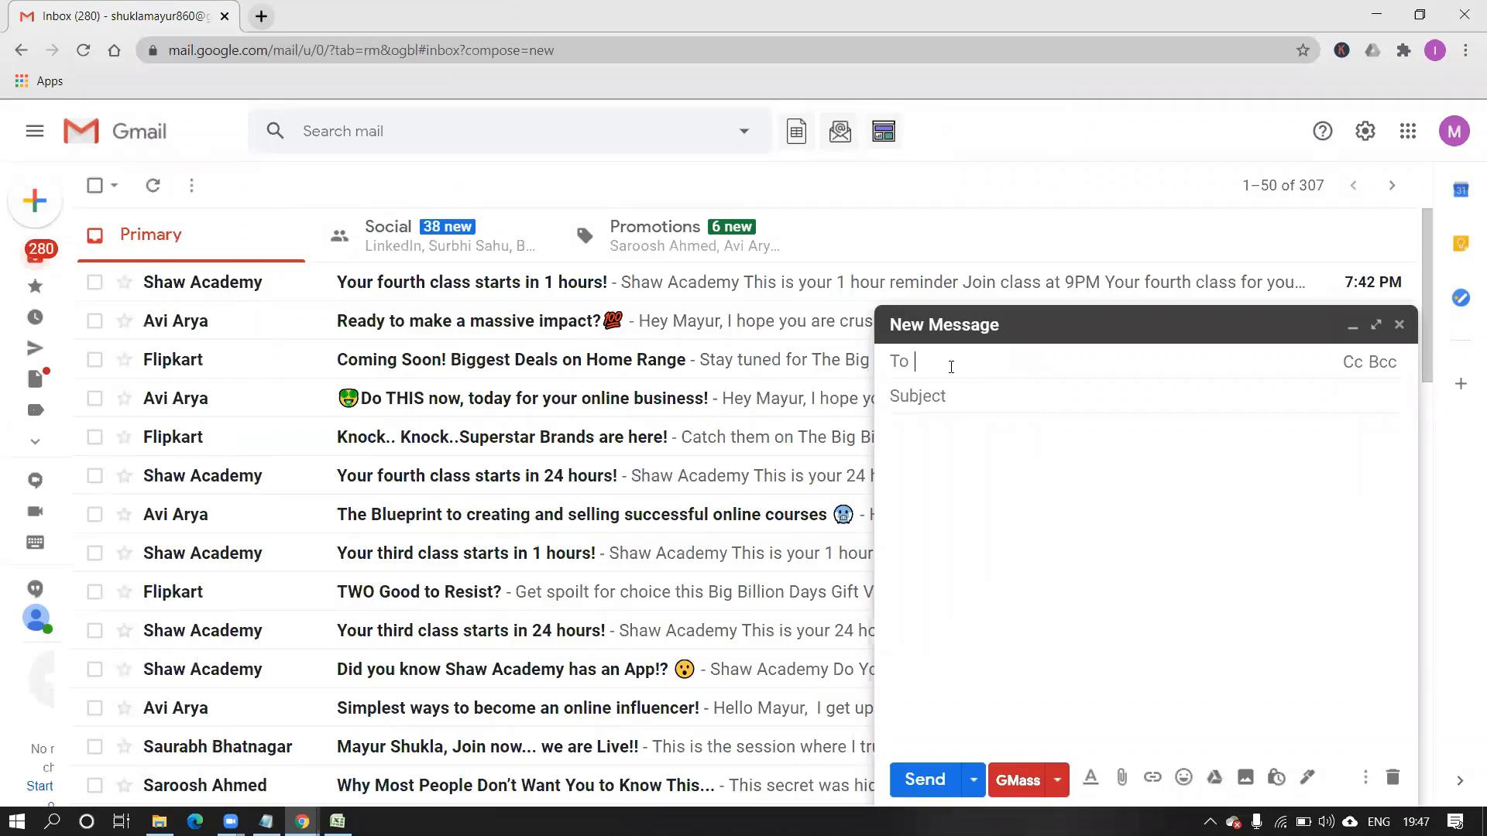
Sign up for GMass with this Google account, allow access, and create the ten-recipient sample campaign.
click(804, 140)
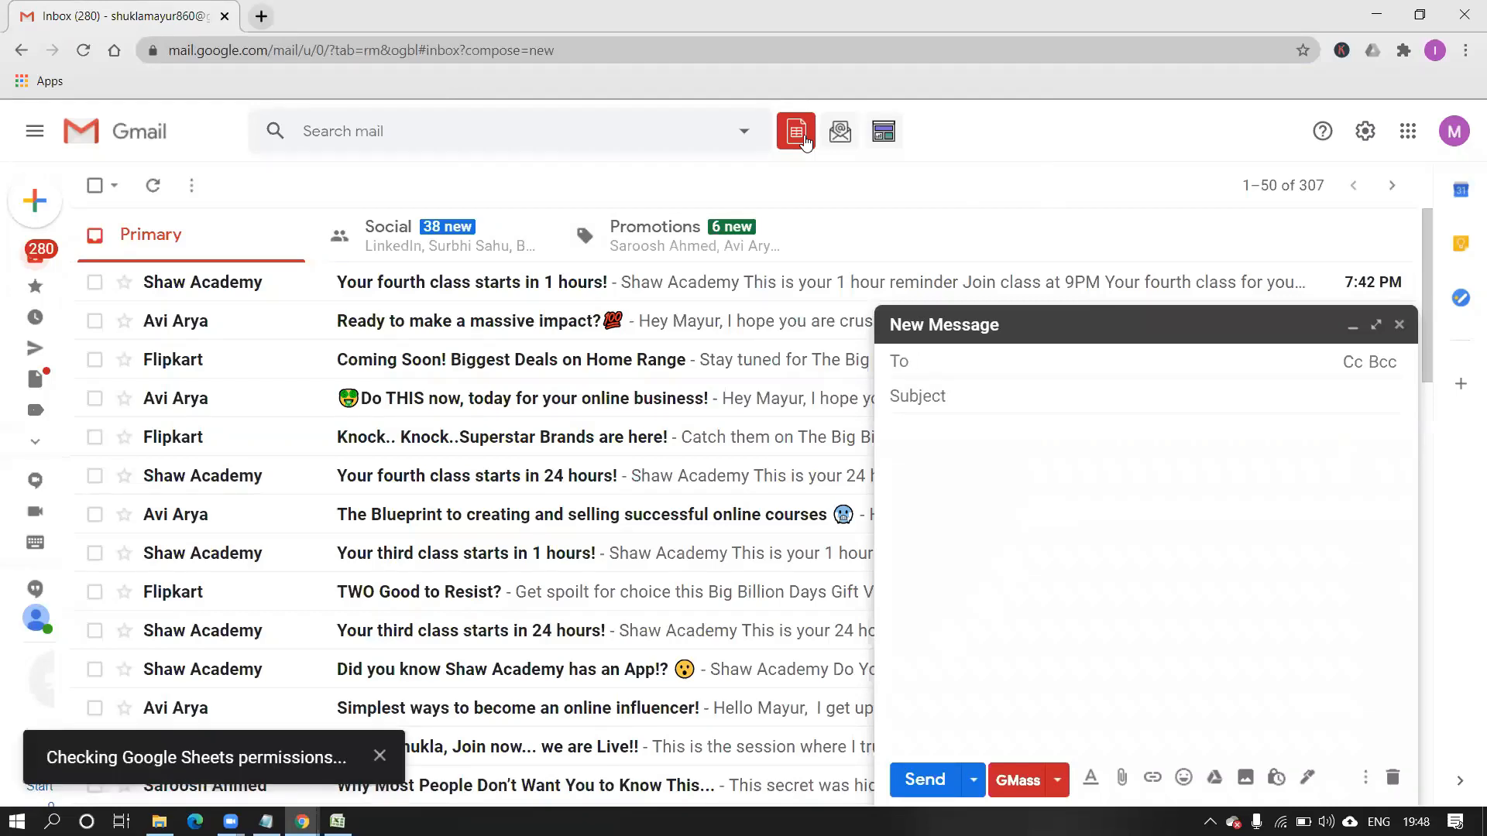
click(755, 505)
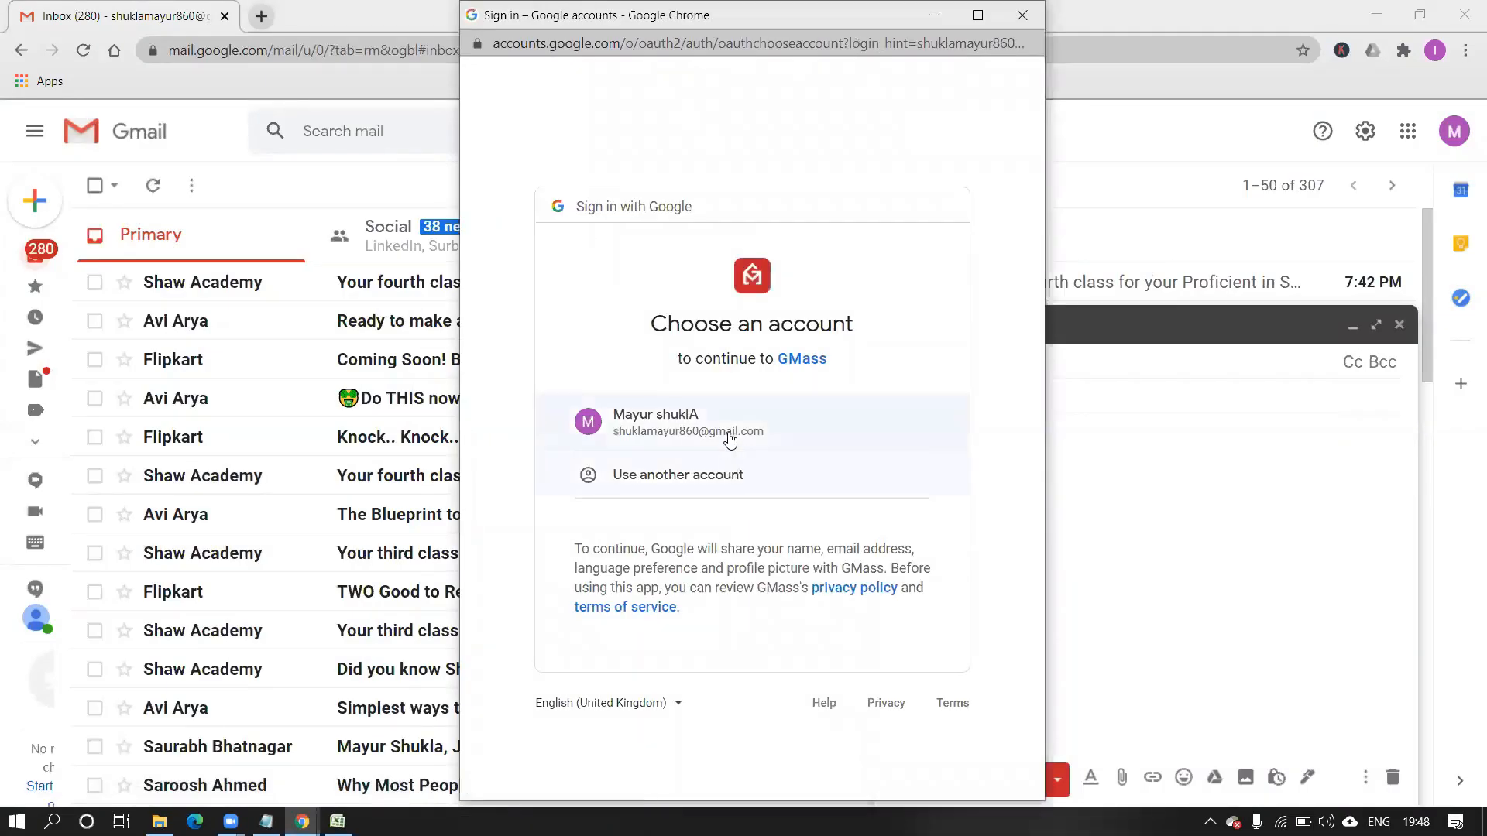
click(729, 439)
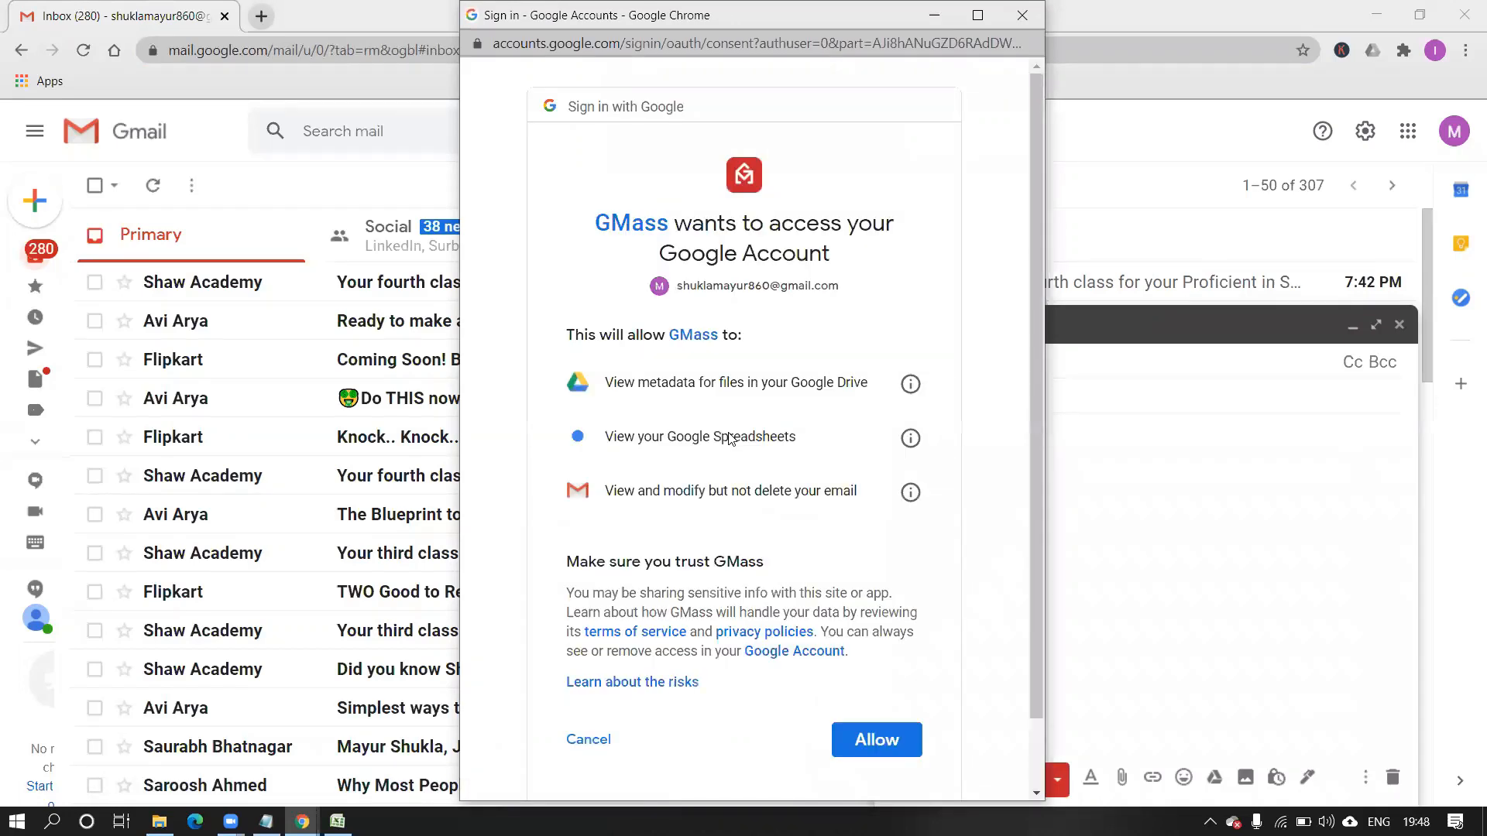
click(856, 736)
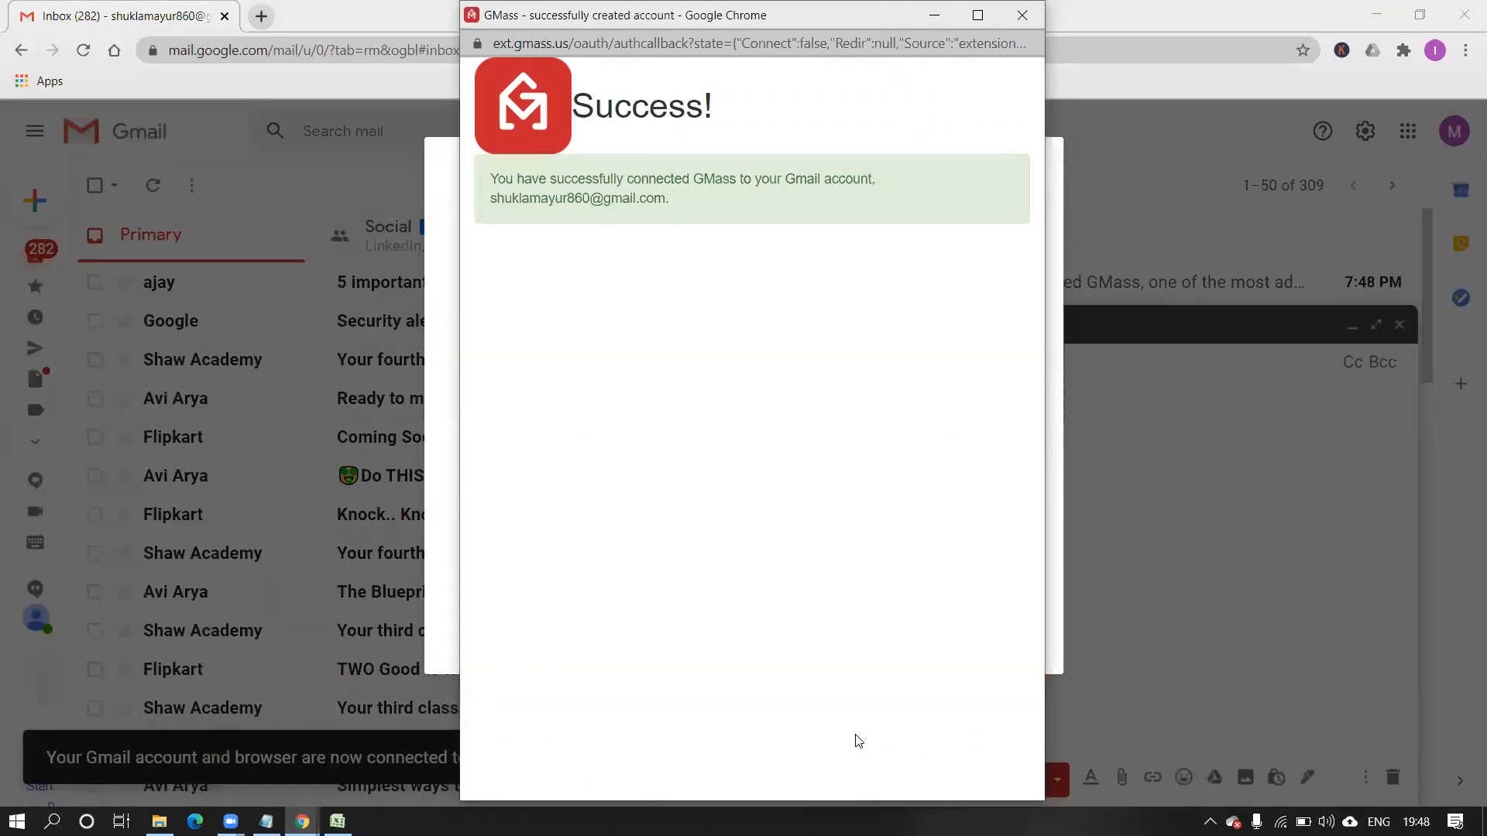
click(934, 17)
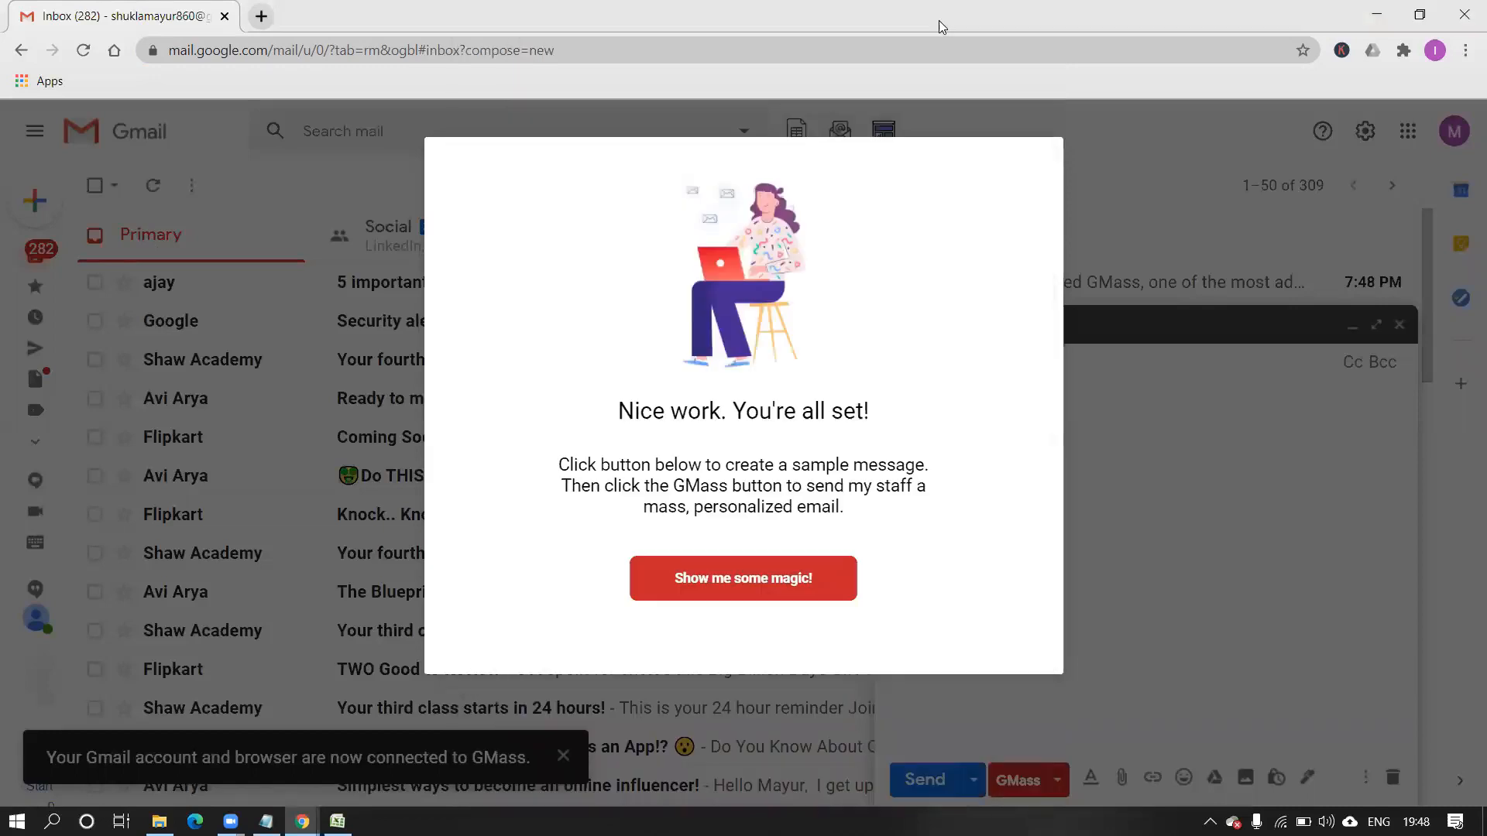
click(740, 580)
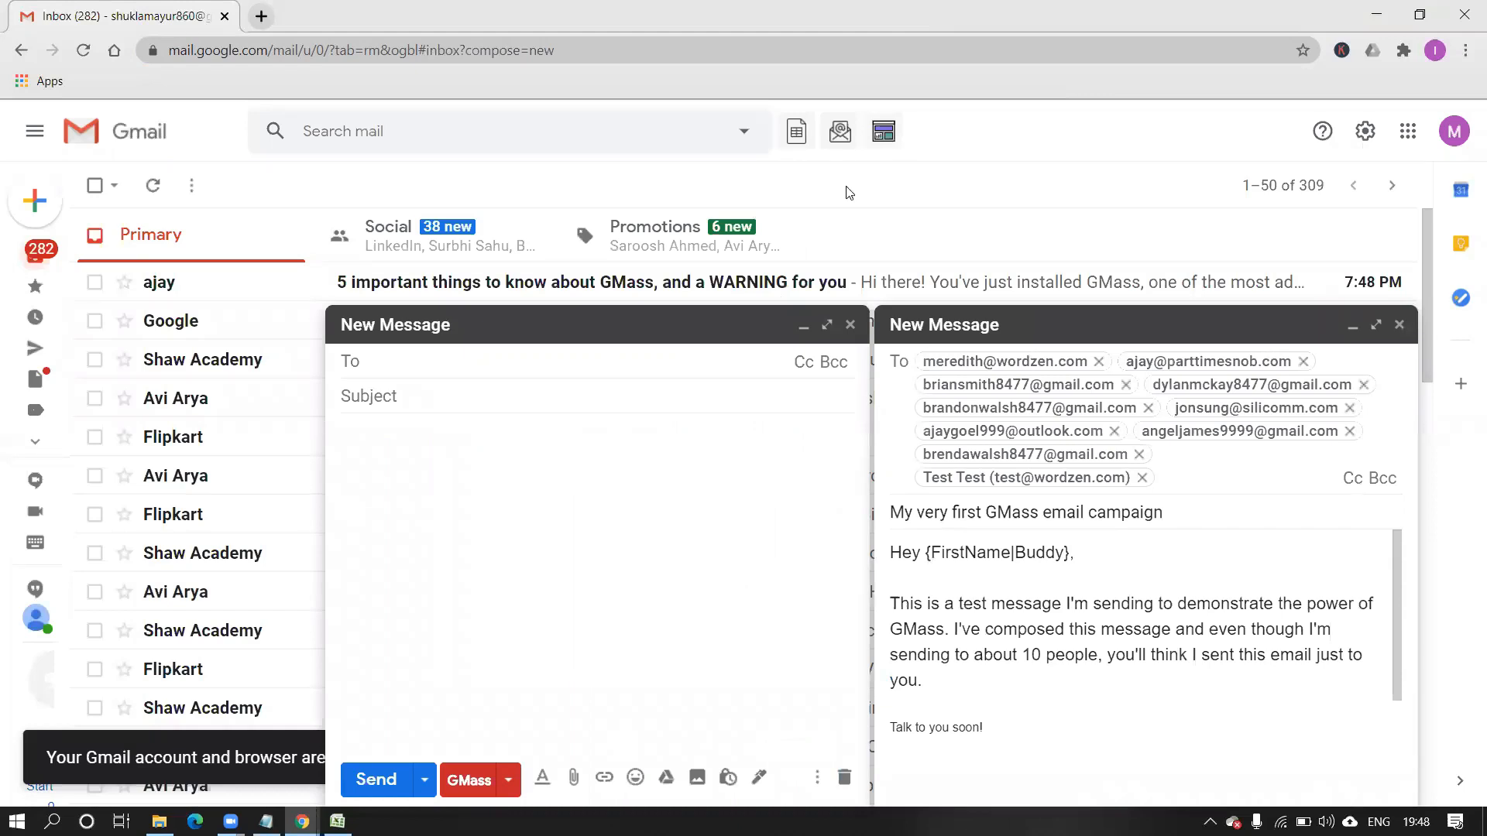
Close the empty New Message window, keeping the GMass sample campaign draft.
click(849, 325)
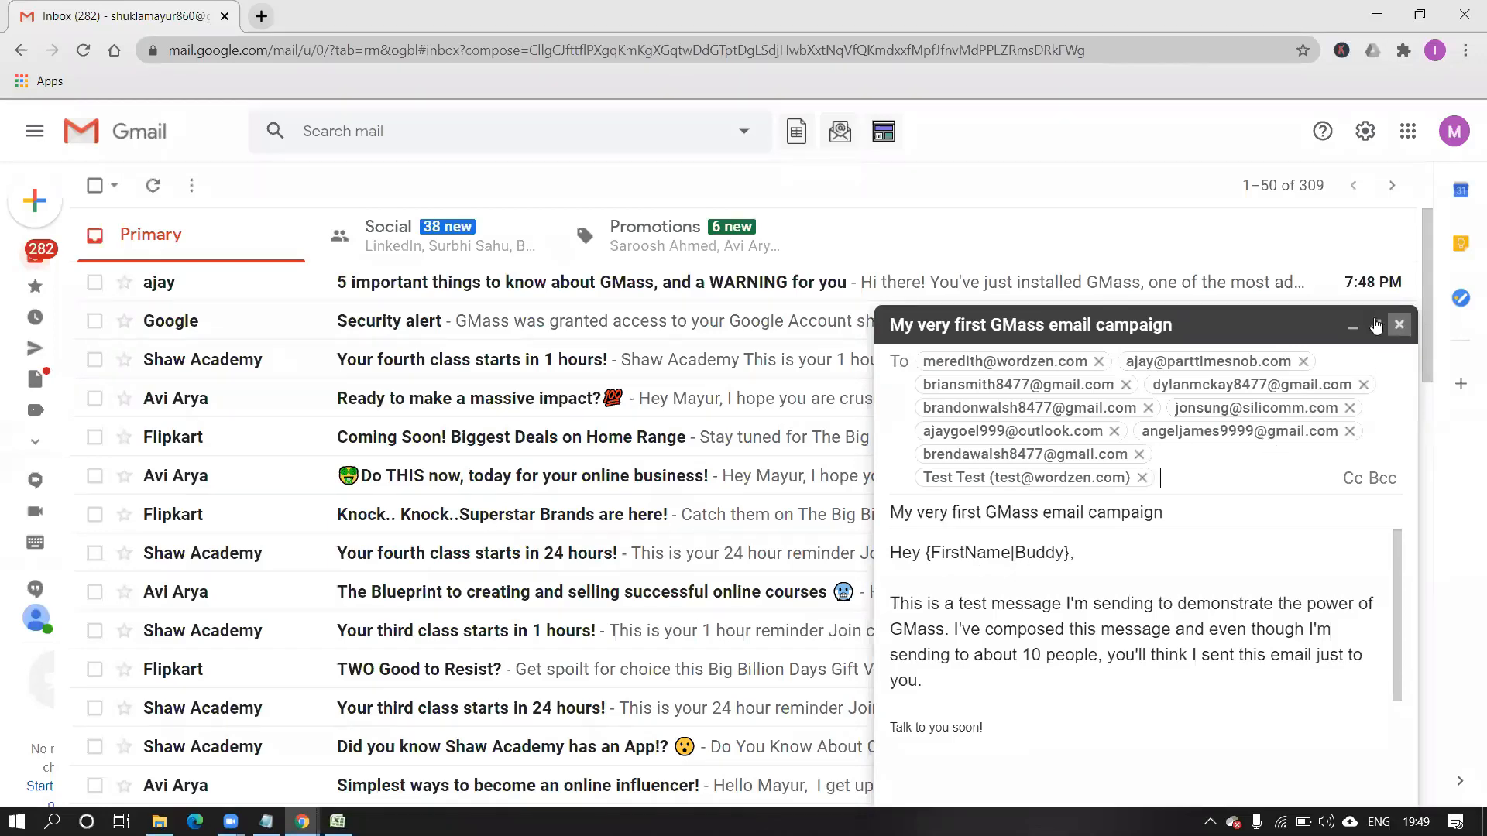
Replace the sample draft with a blank message, then try the GMass Sheets connection without choosing a spreadsheet.
click(1399, 325)
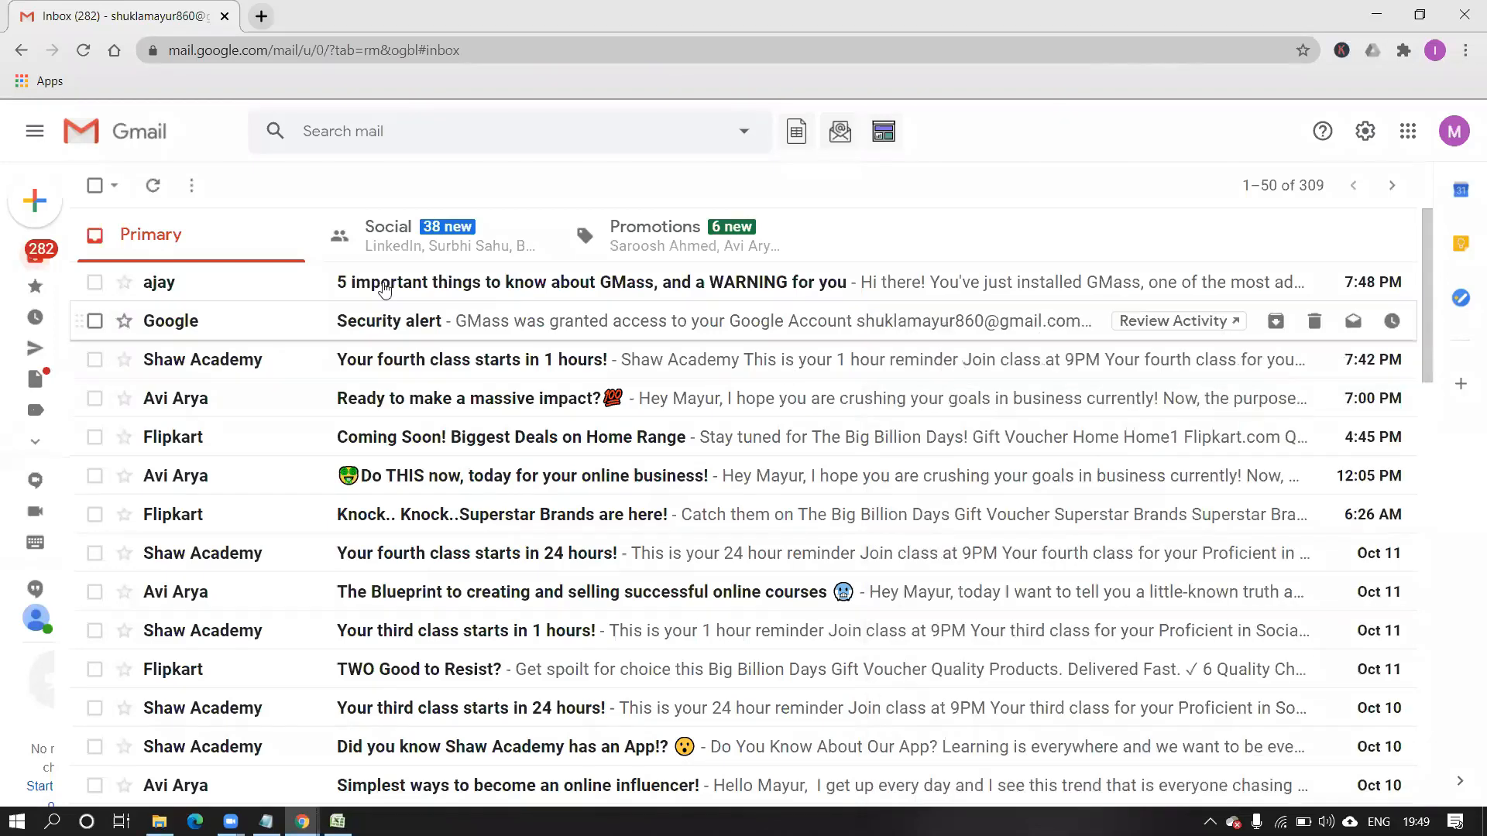
click(48, 203)
click(802, 135)
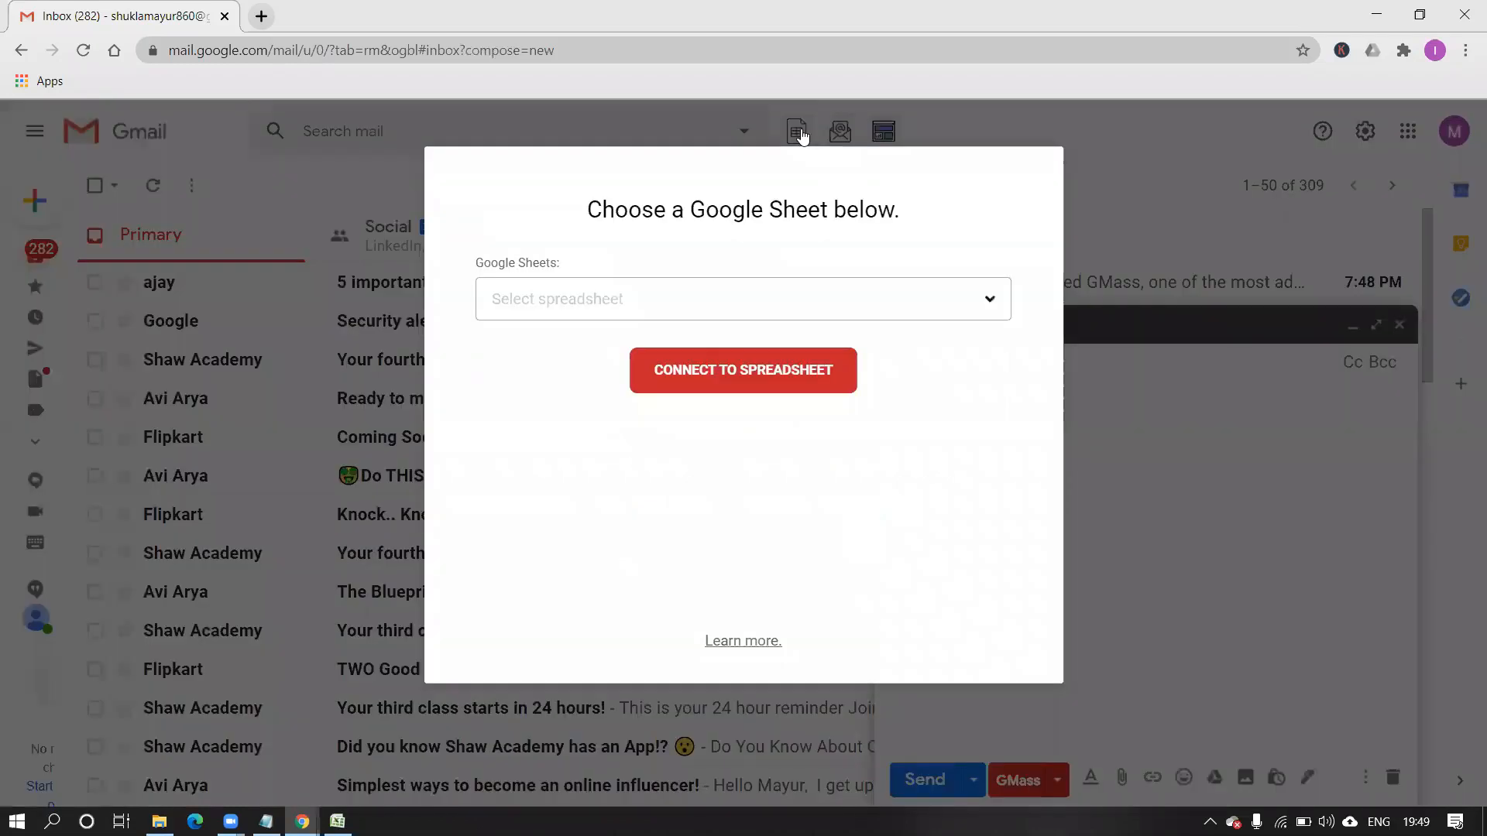
click(988, 306)
click(988, 306)
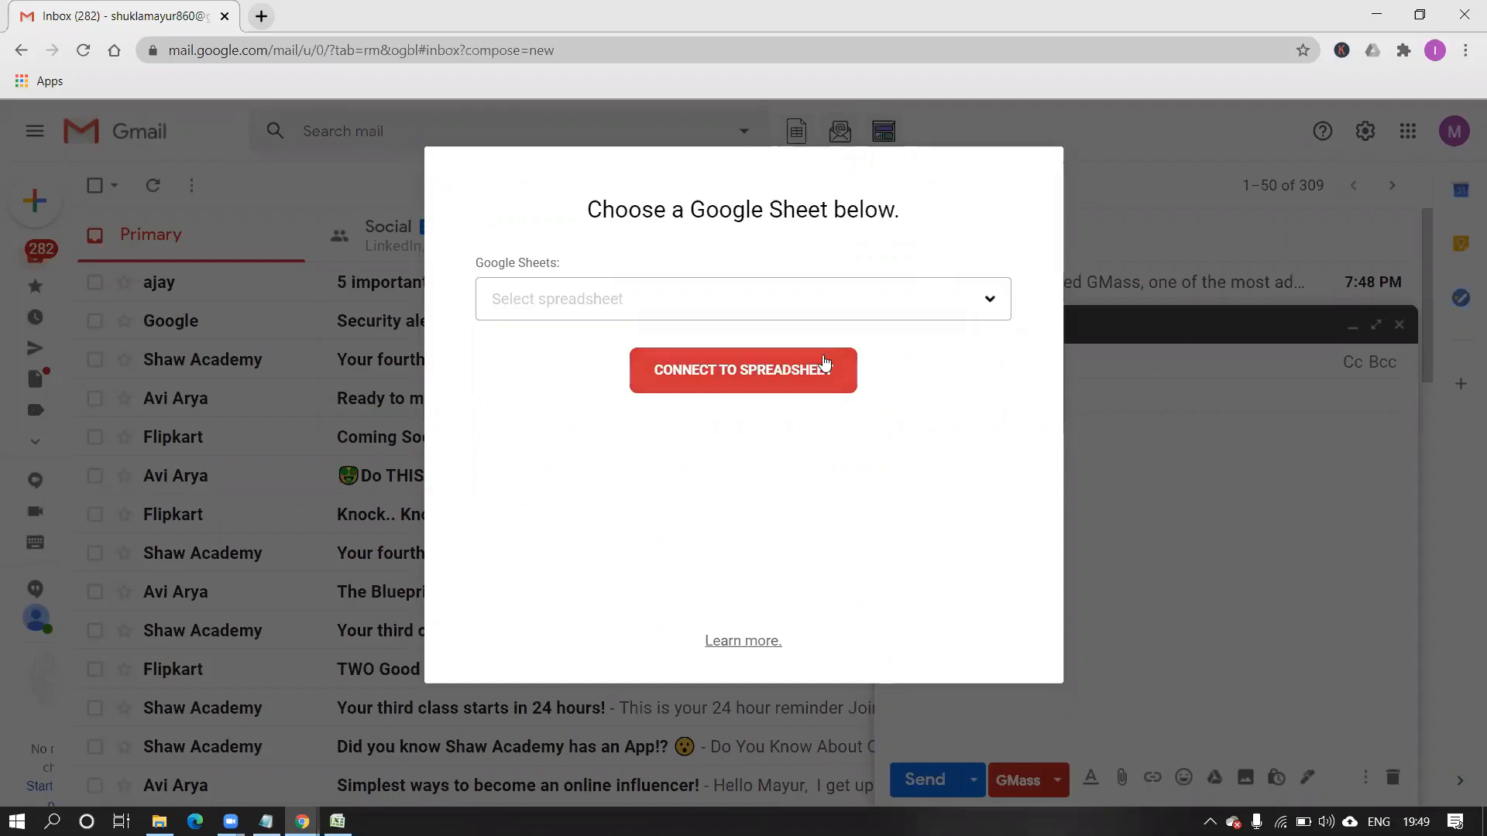
click(823, 365)
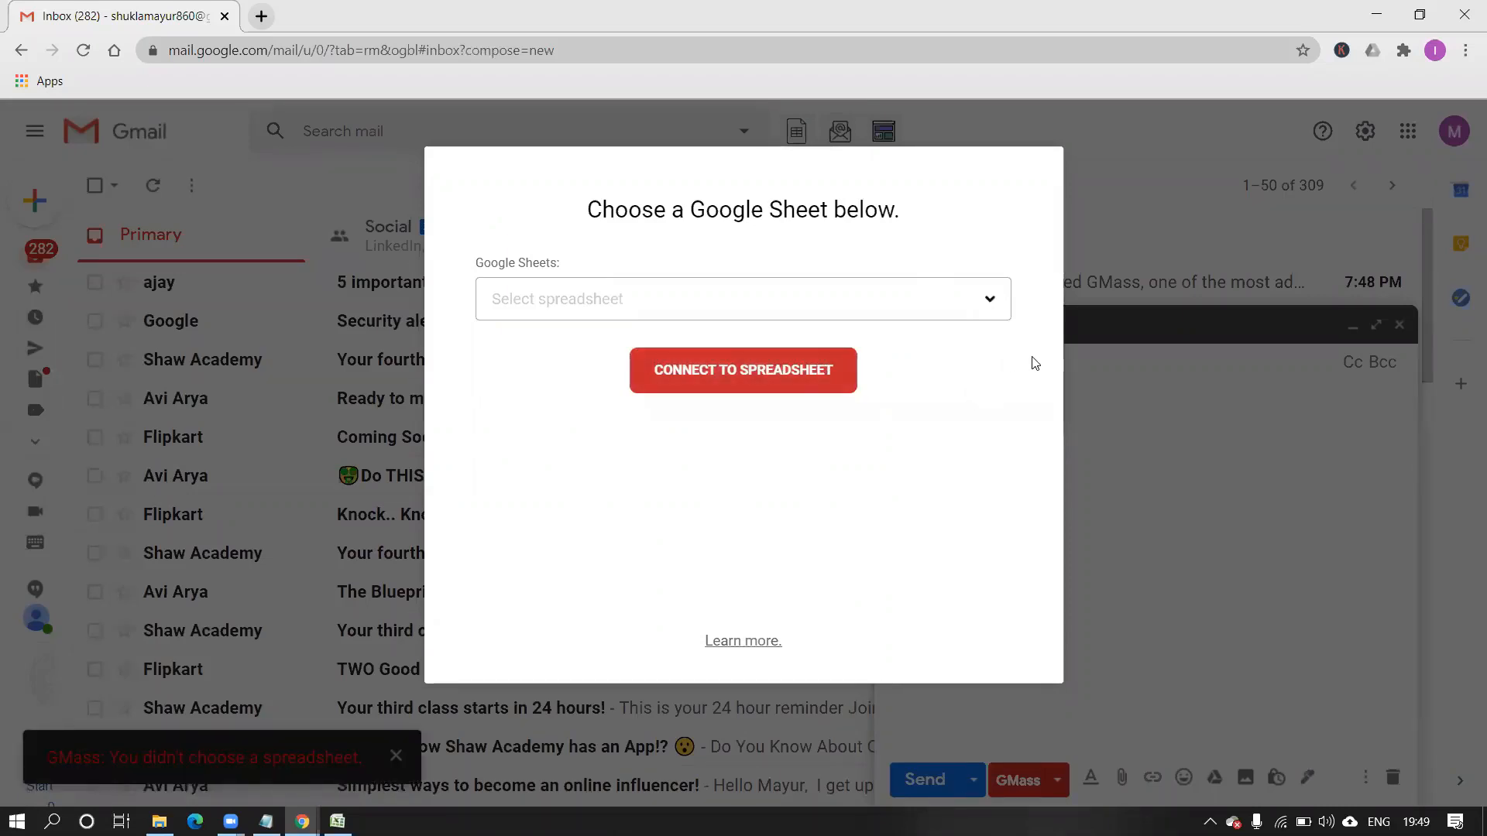
click(1175, 436)
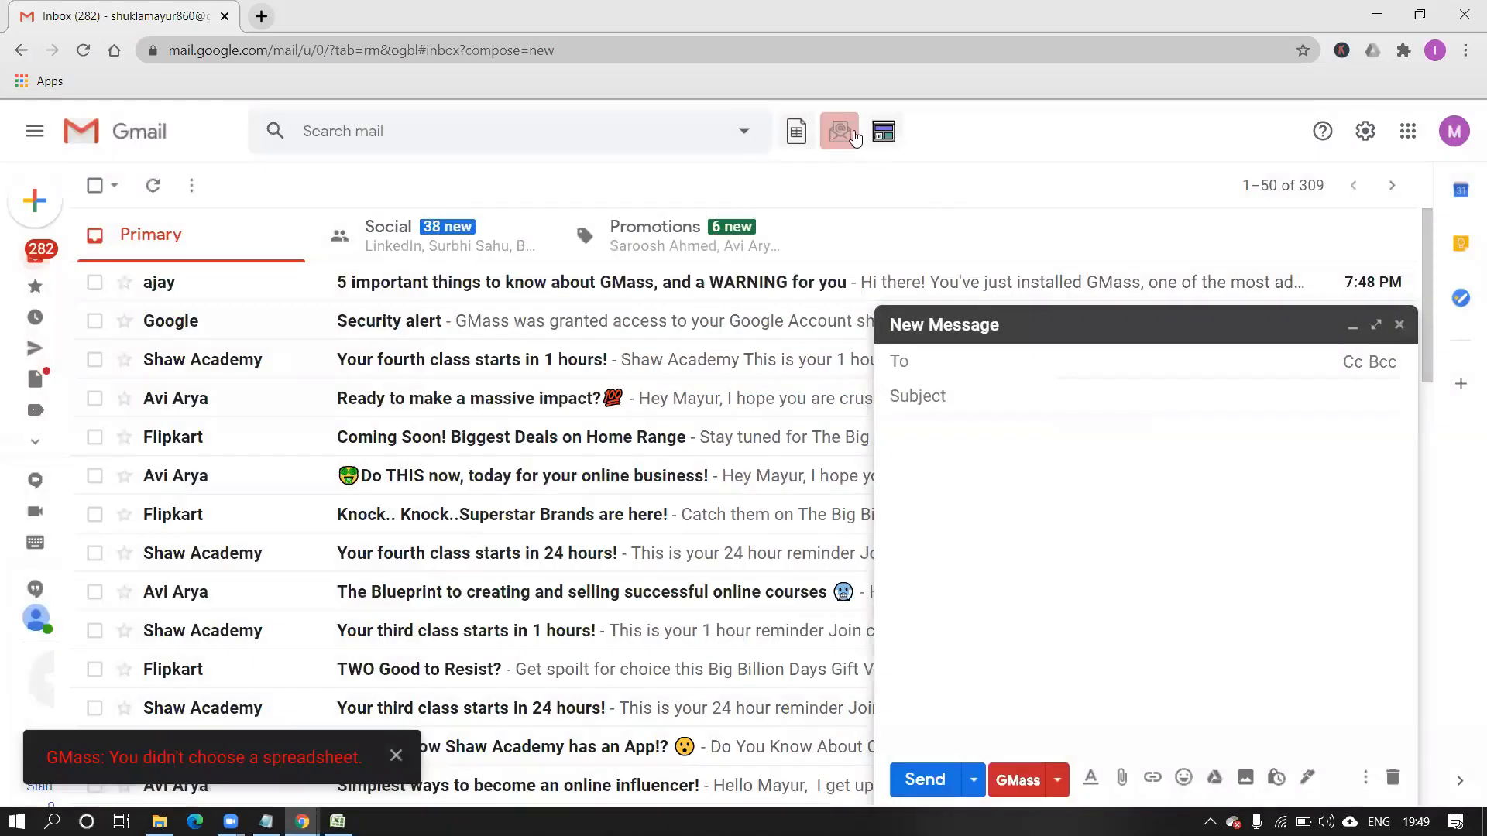
click(884, 133)
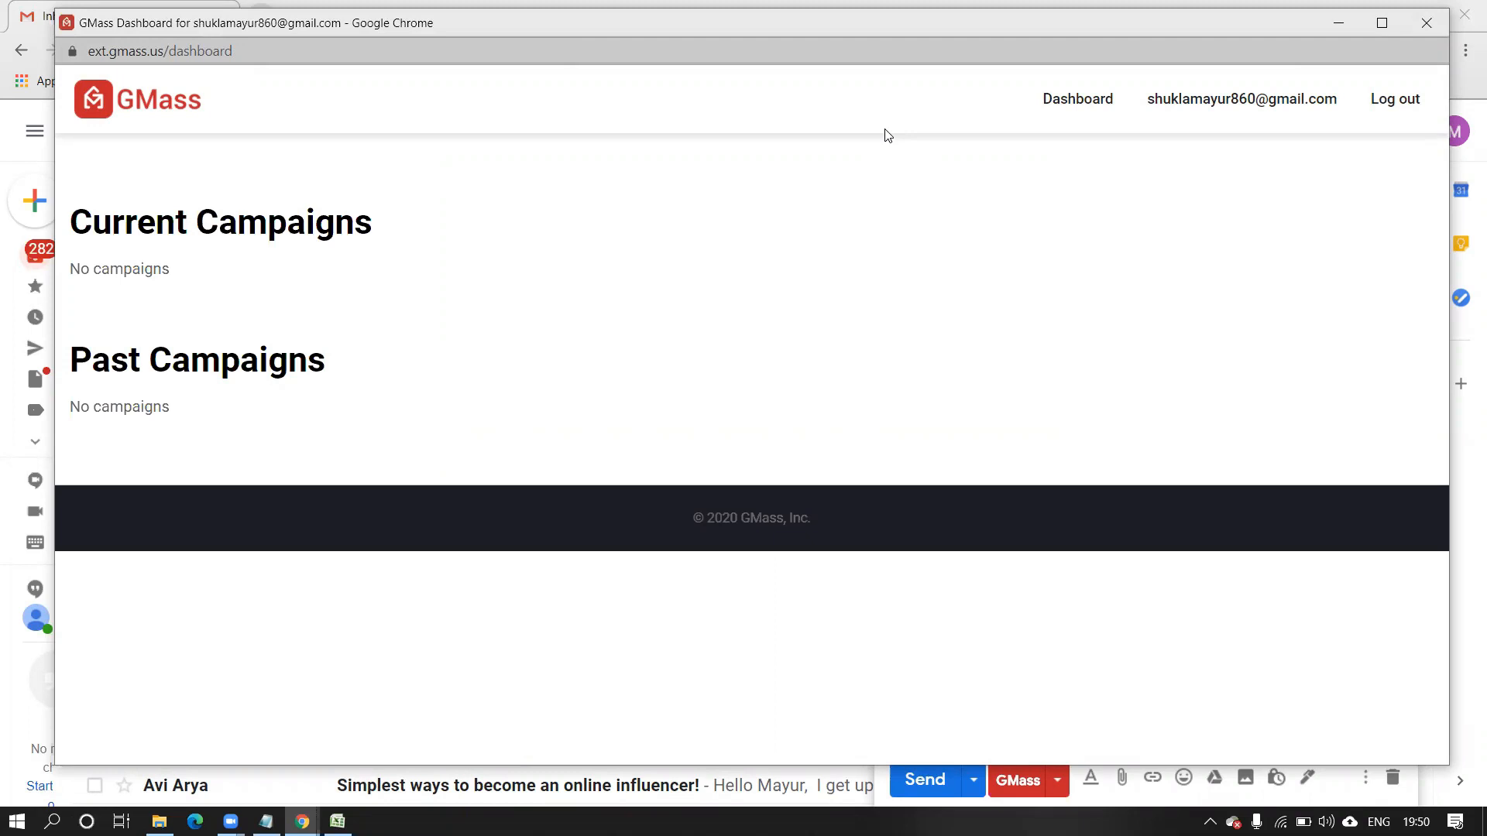
click(1088, 104)
click(1339, 25)
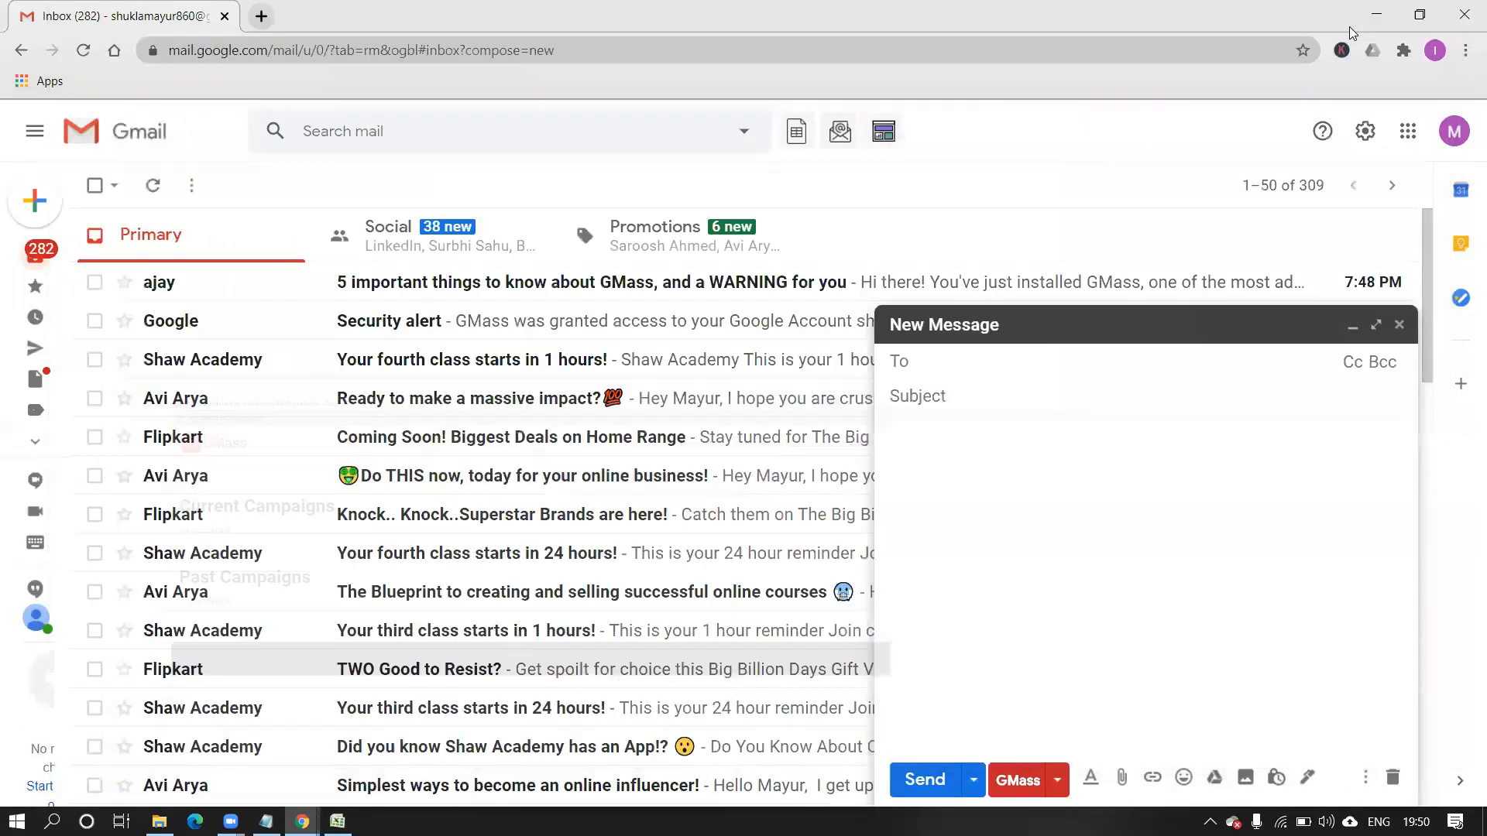
click(836, 132)
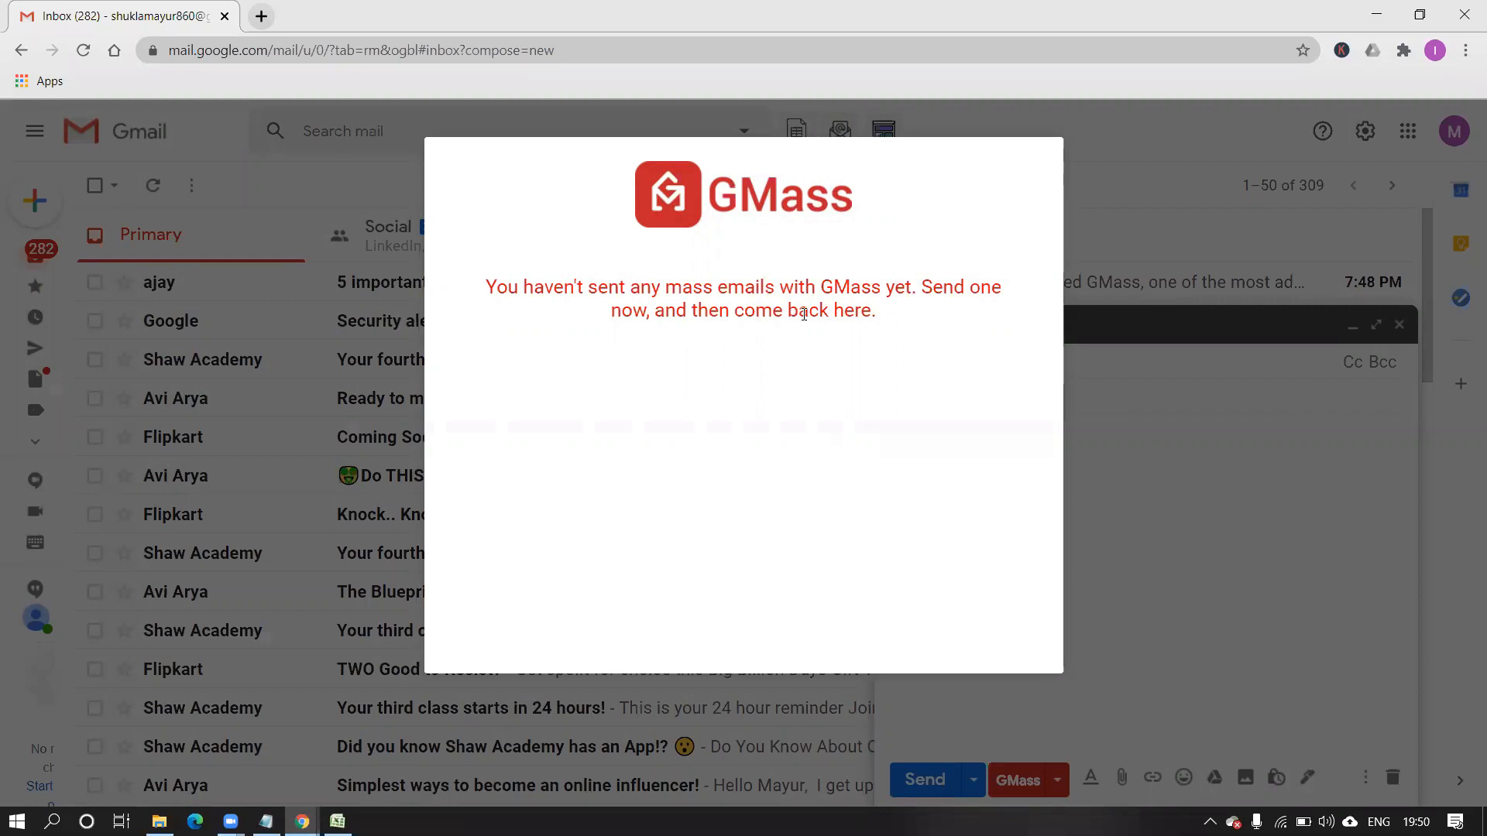
click(1175, 174)
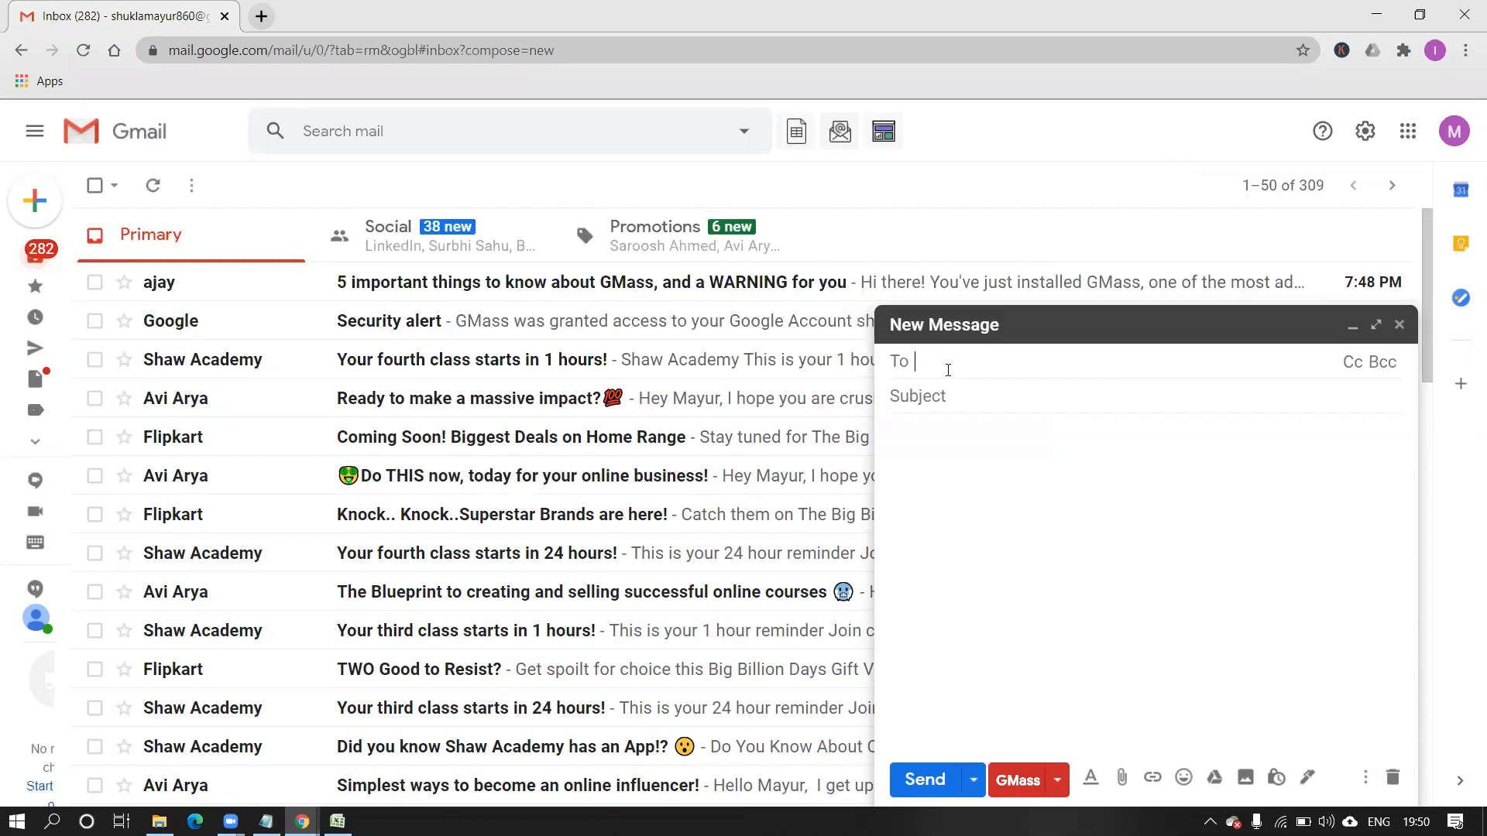
Enter the first recipient's full Gmail address in the To field after correcting mistyped letters.
text(s)
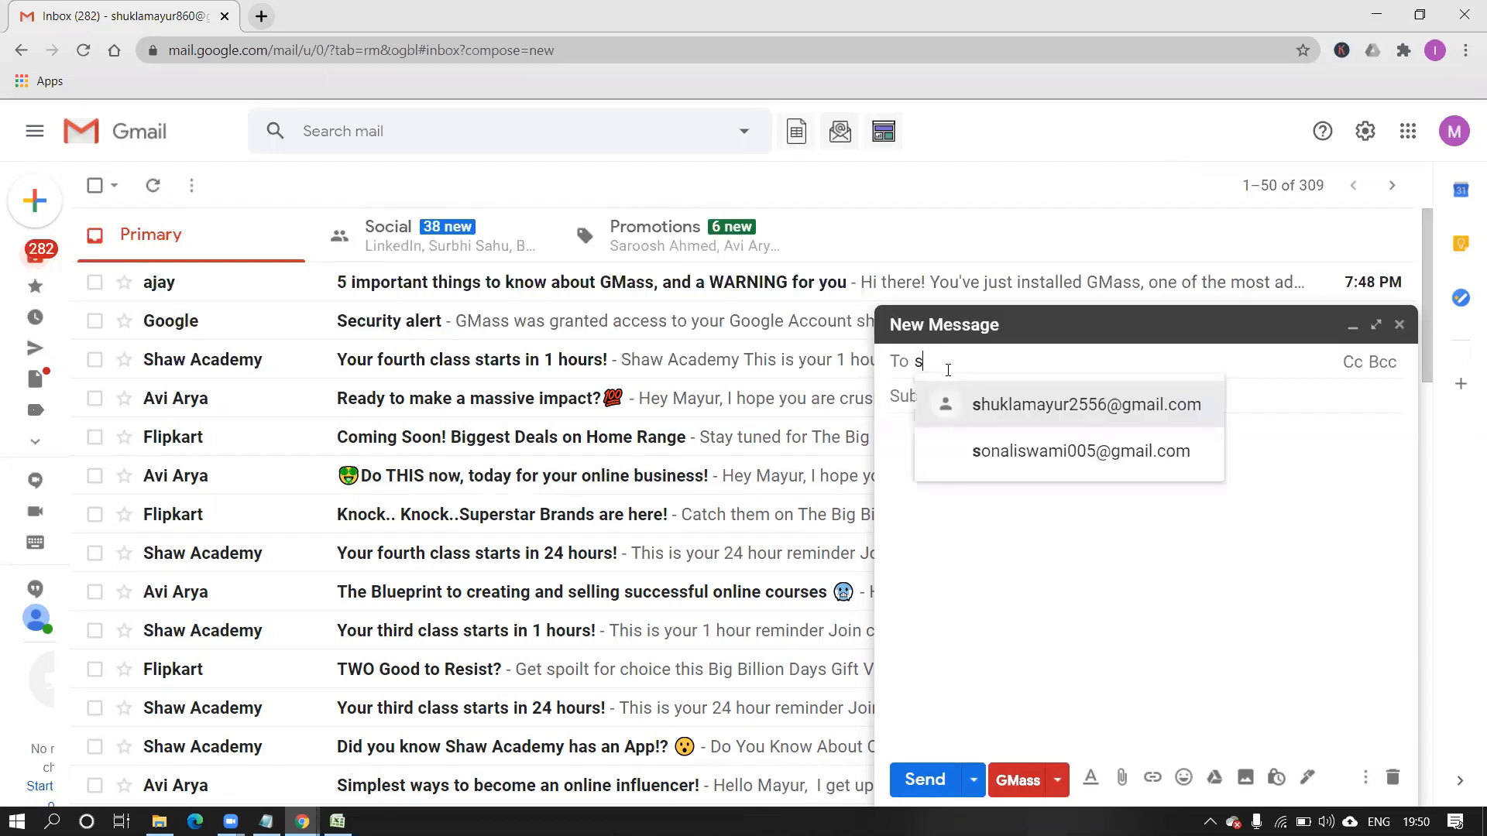
text(aty)
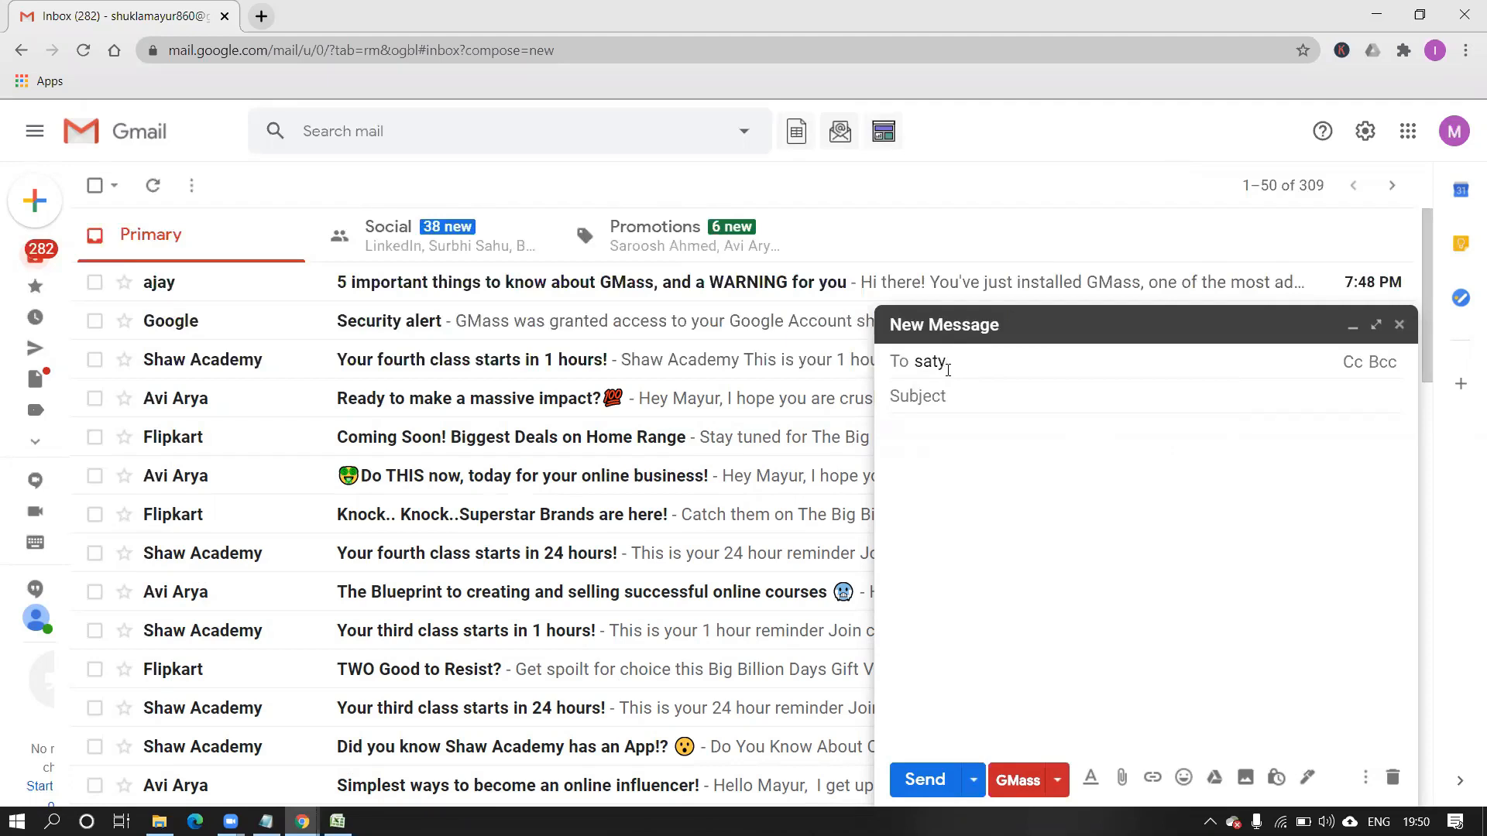
key(BackSpace)
key(BackSpace)
key(BackSpace)
key(BackSpace)
text(tha)
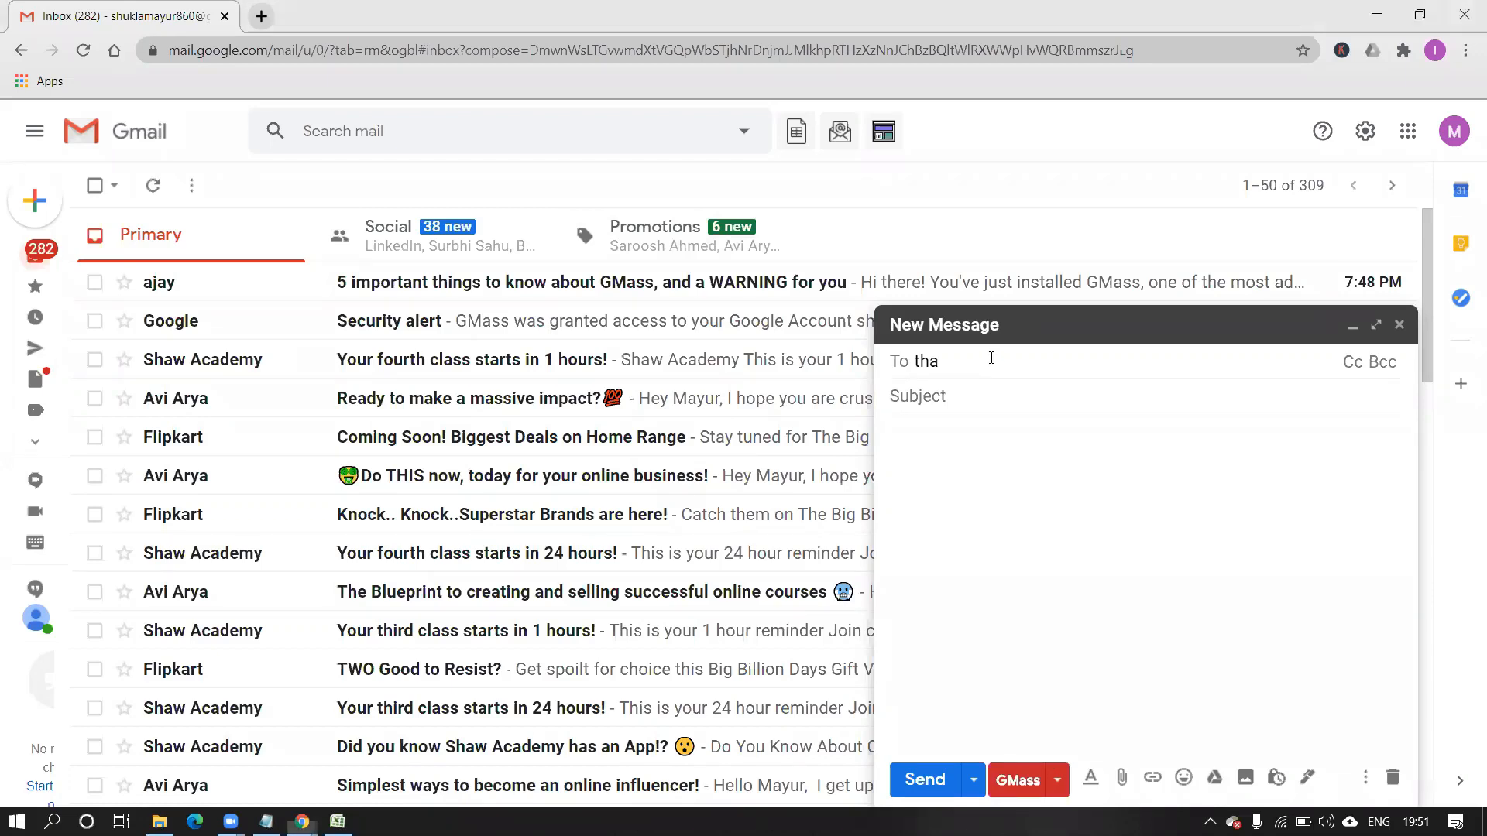
key(BackSpace)
key(BackSpace)
key(BackSpace)
text(rJP)
key(BackSpace)
key(BackSpace)
text(AJ)
key(BackSpace)
key(BackSpace)
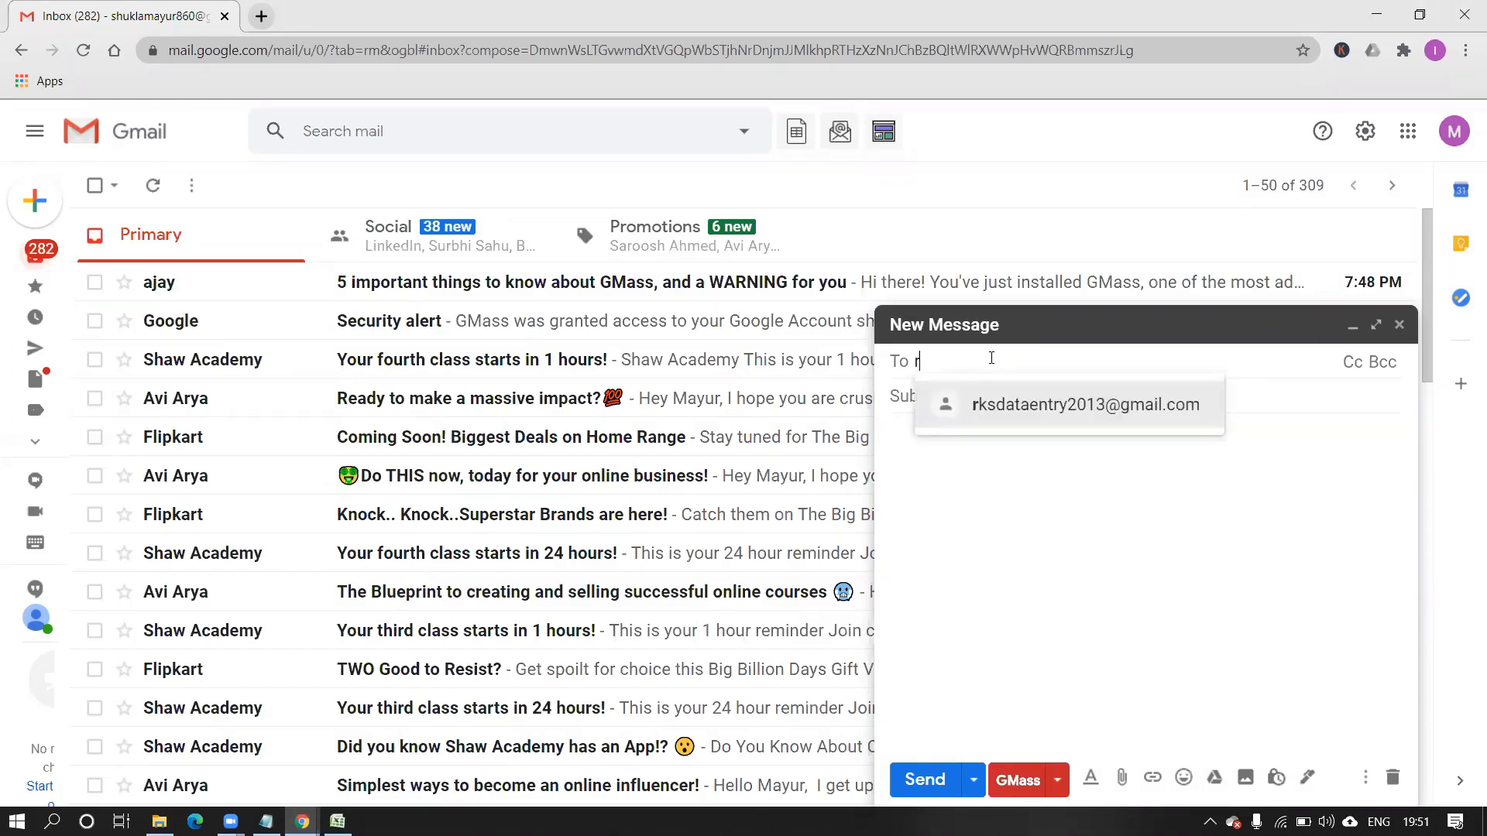
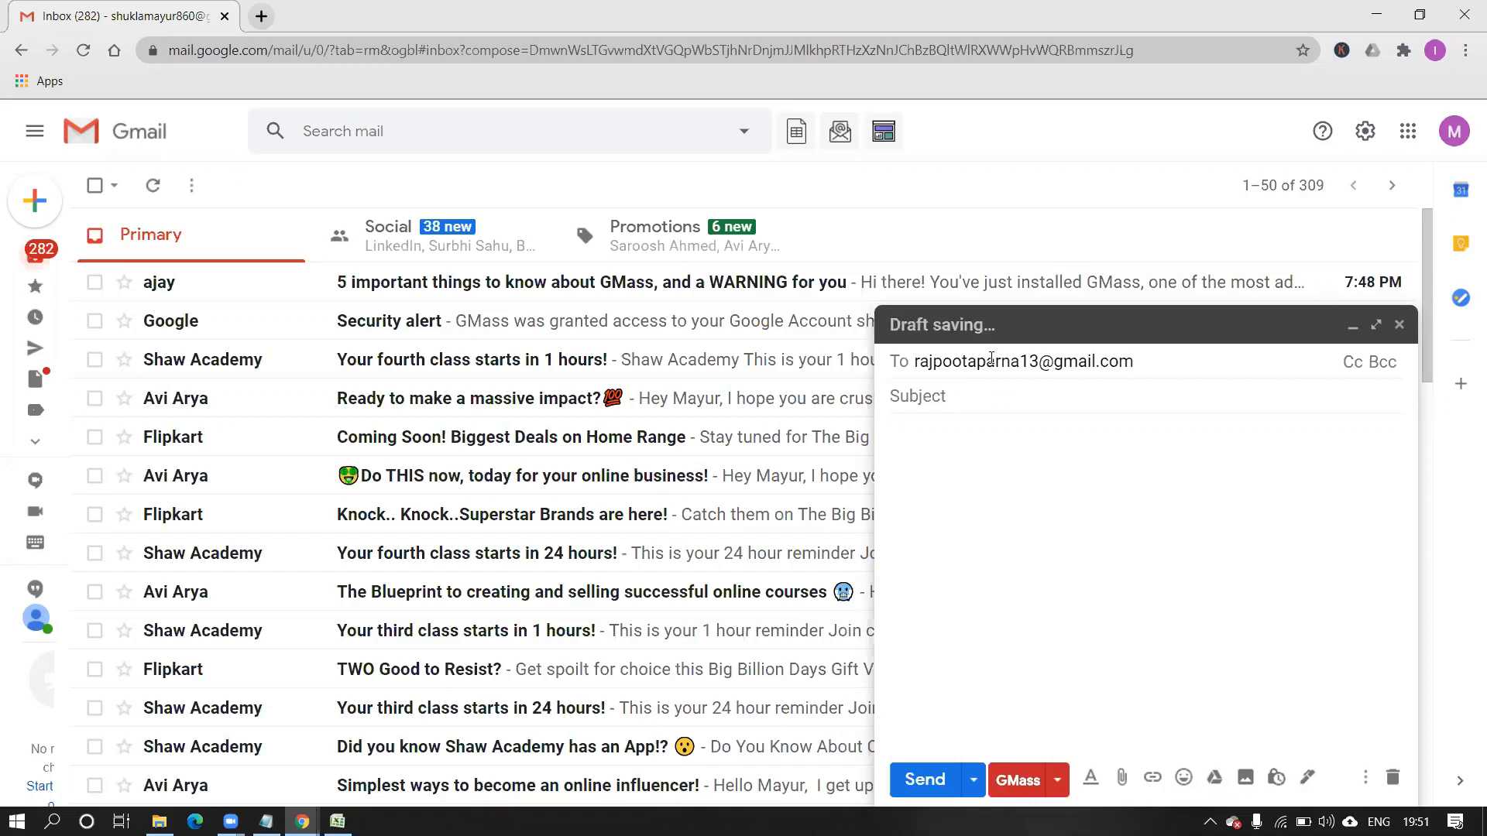
key(Tab)
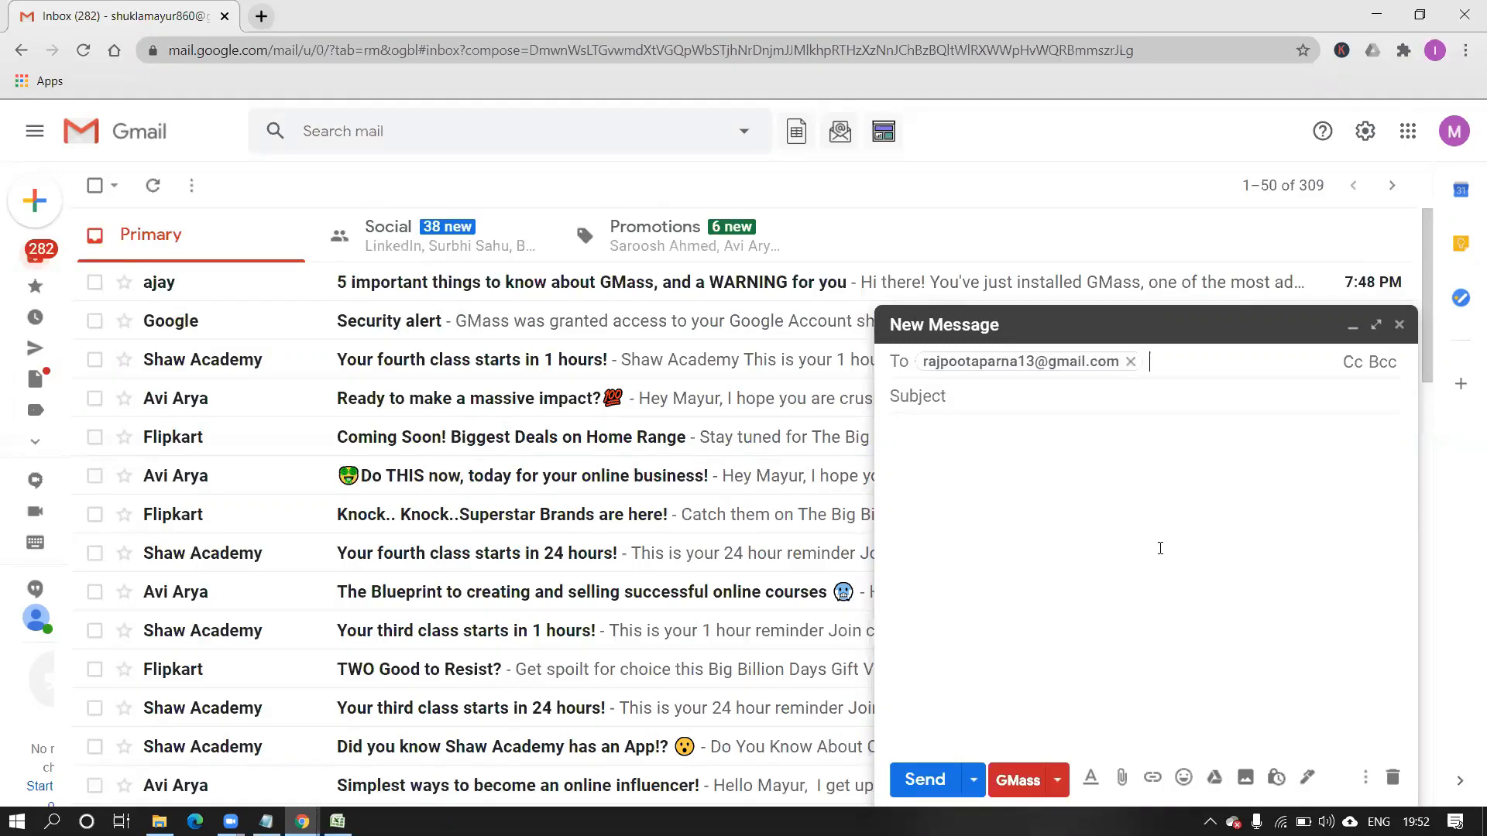
Type the subject 'Email testing 1', replacing the first attempt 'test 1'.
click(1018, 399)
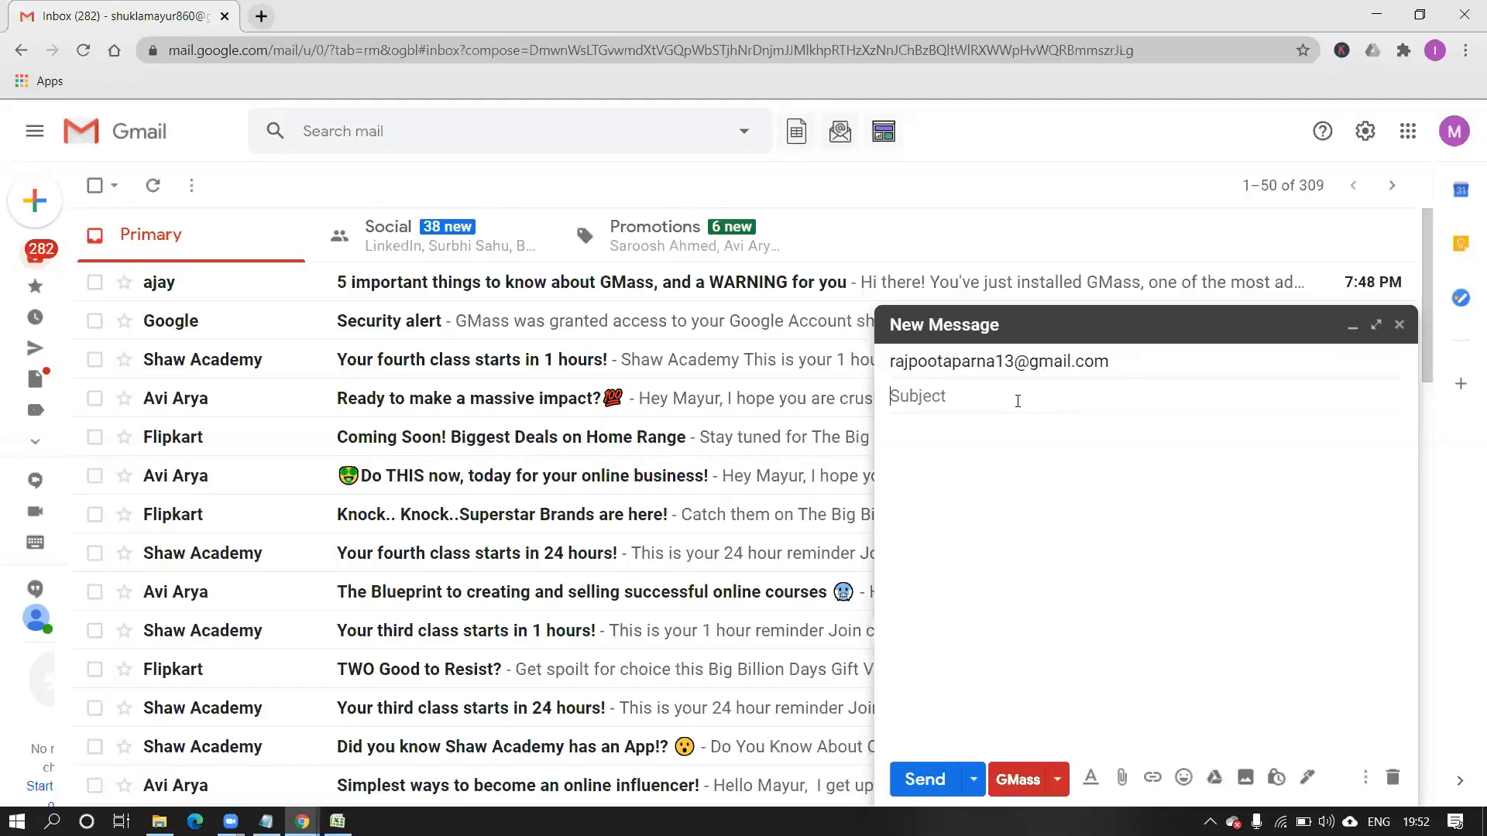
text(test 1)
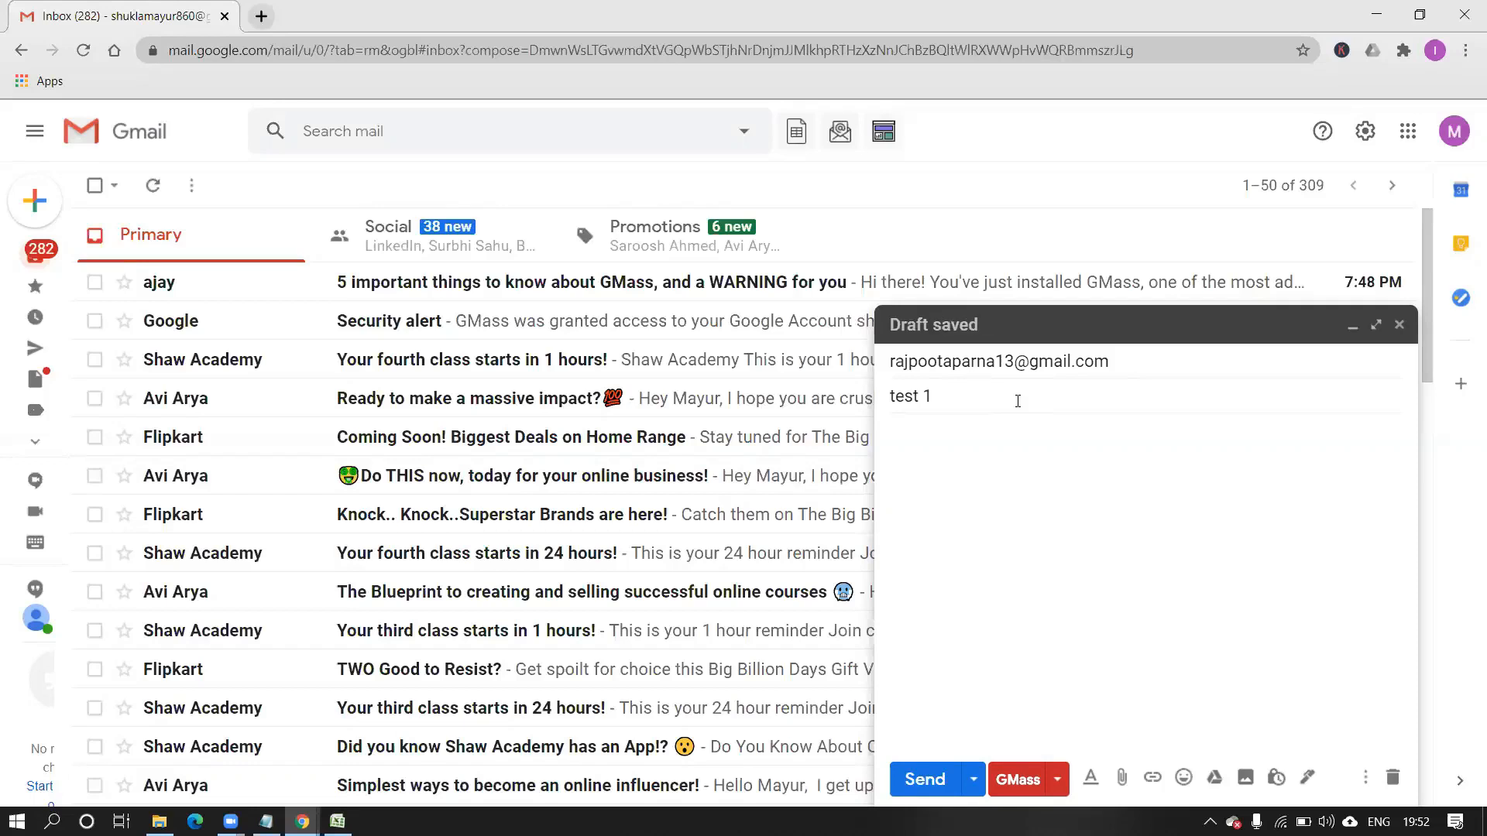
key(BackSpace)
key(BackSpace)
key(BackSpace)
key(BackSpace)
key(BackSpace)
key(BackSpace)
text(Email testing)
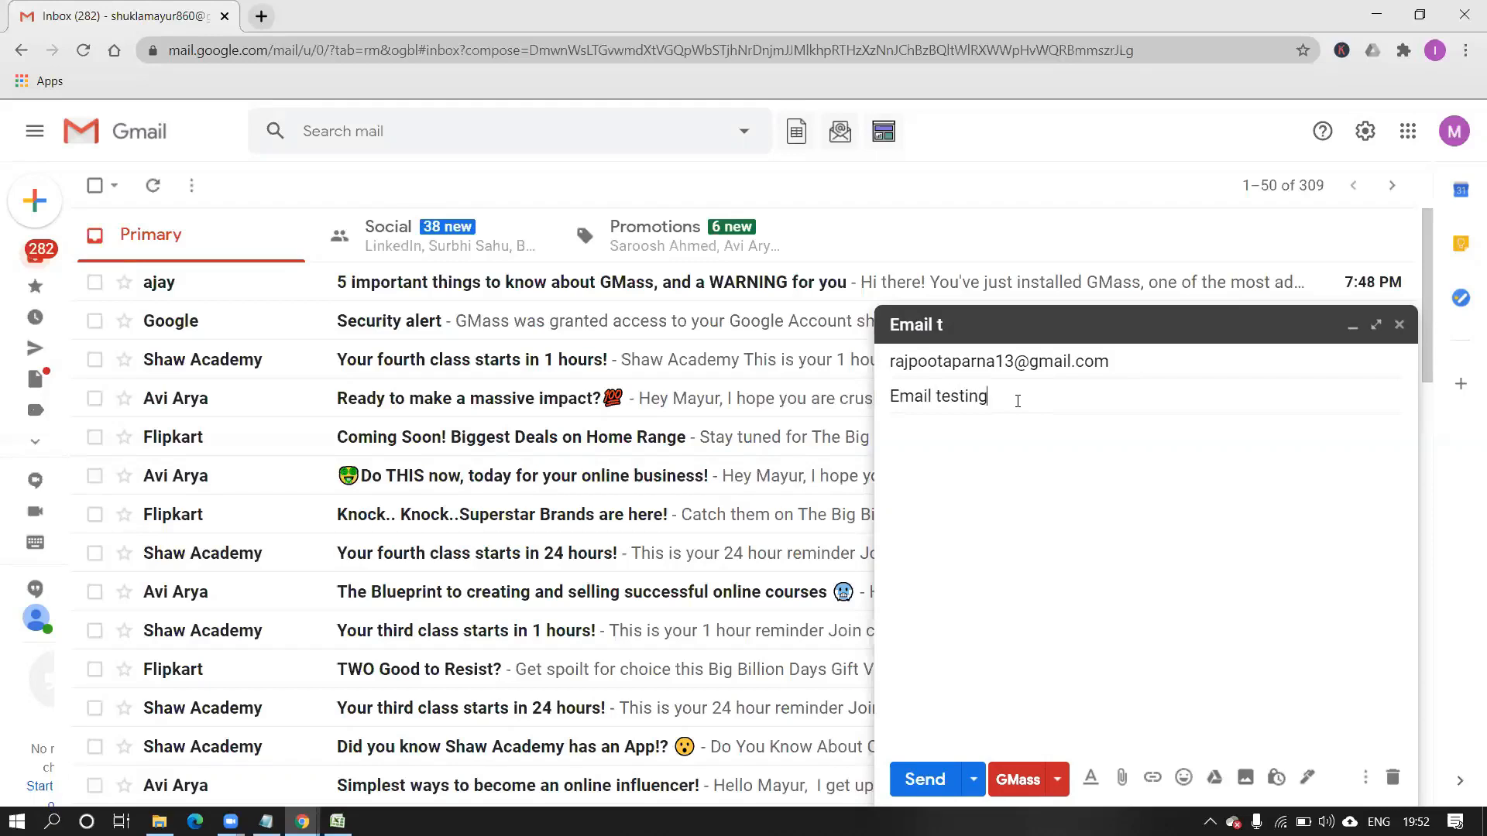
text( 1)
Add the second recipient's full Gmail address to the To field.
click(1134, 371)
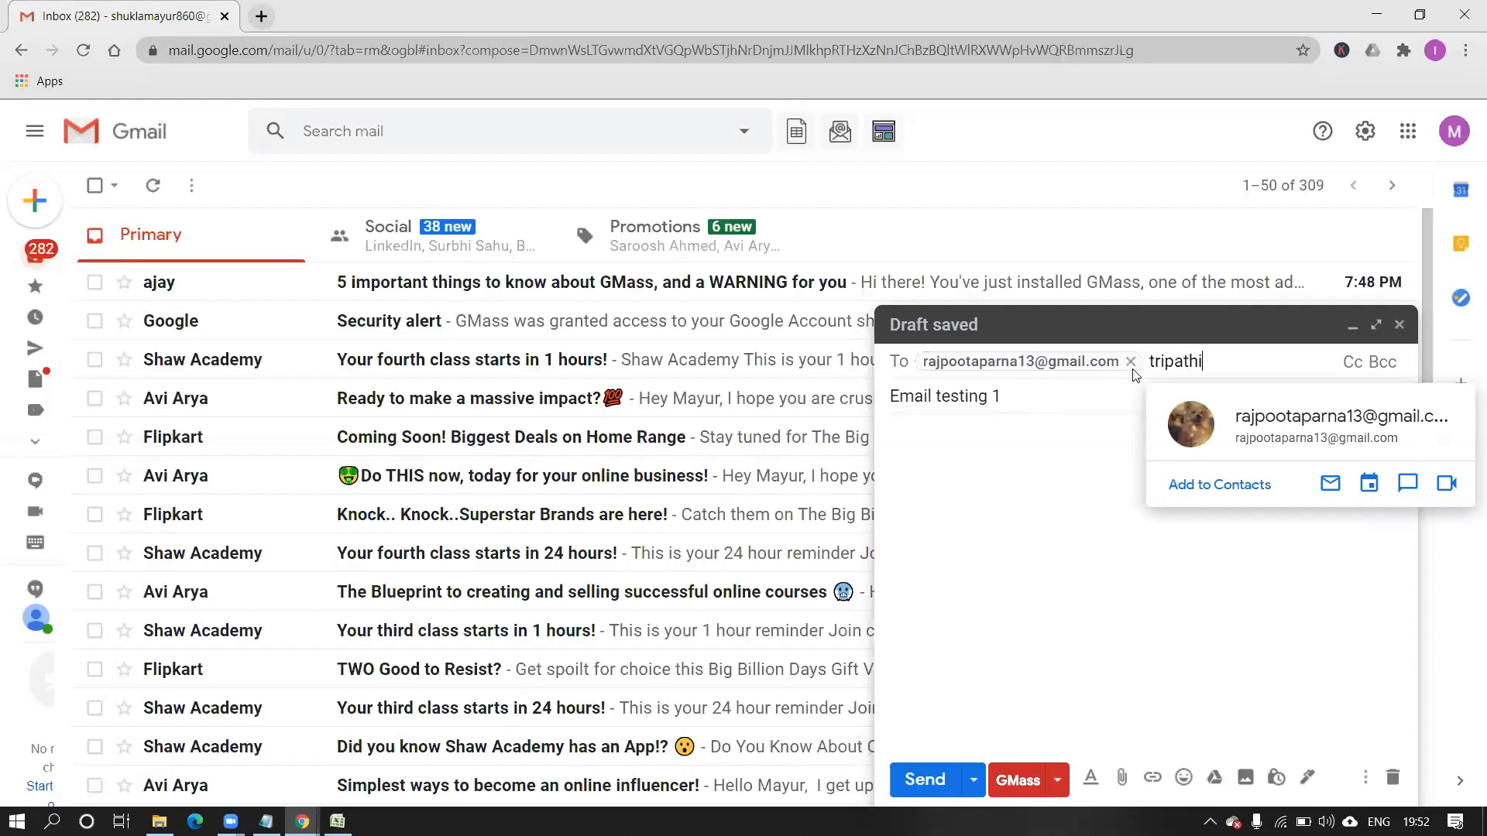
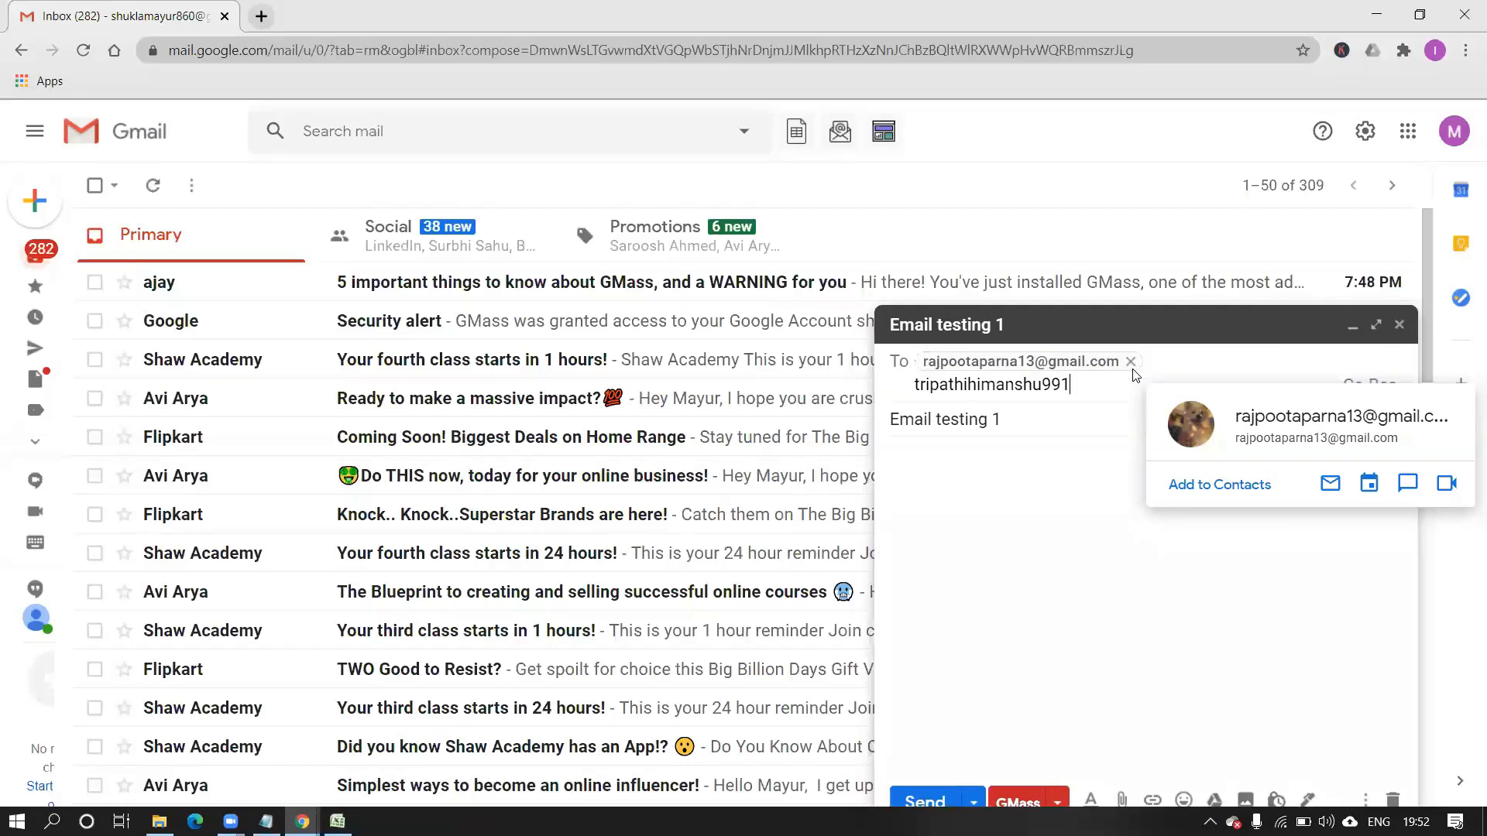
key(Return)
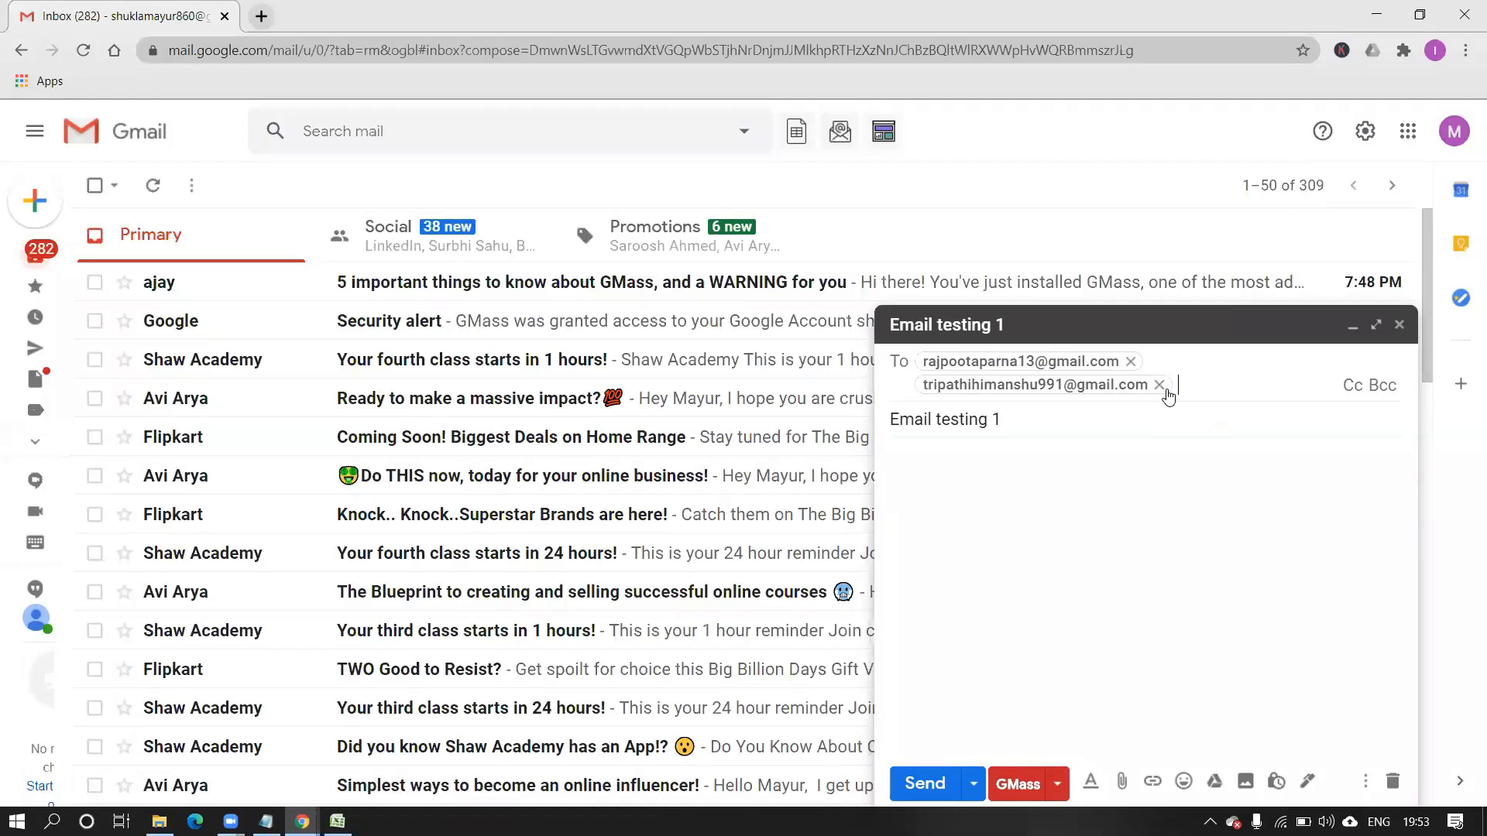
Add the third and fourth recipients by picking their addresses from the autocomplete suggestions.
text(mayu)
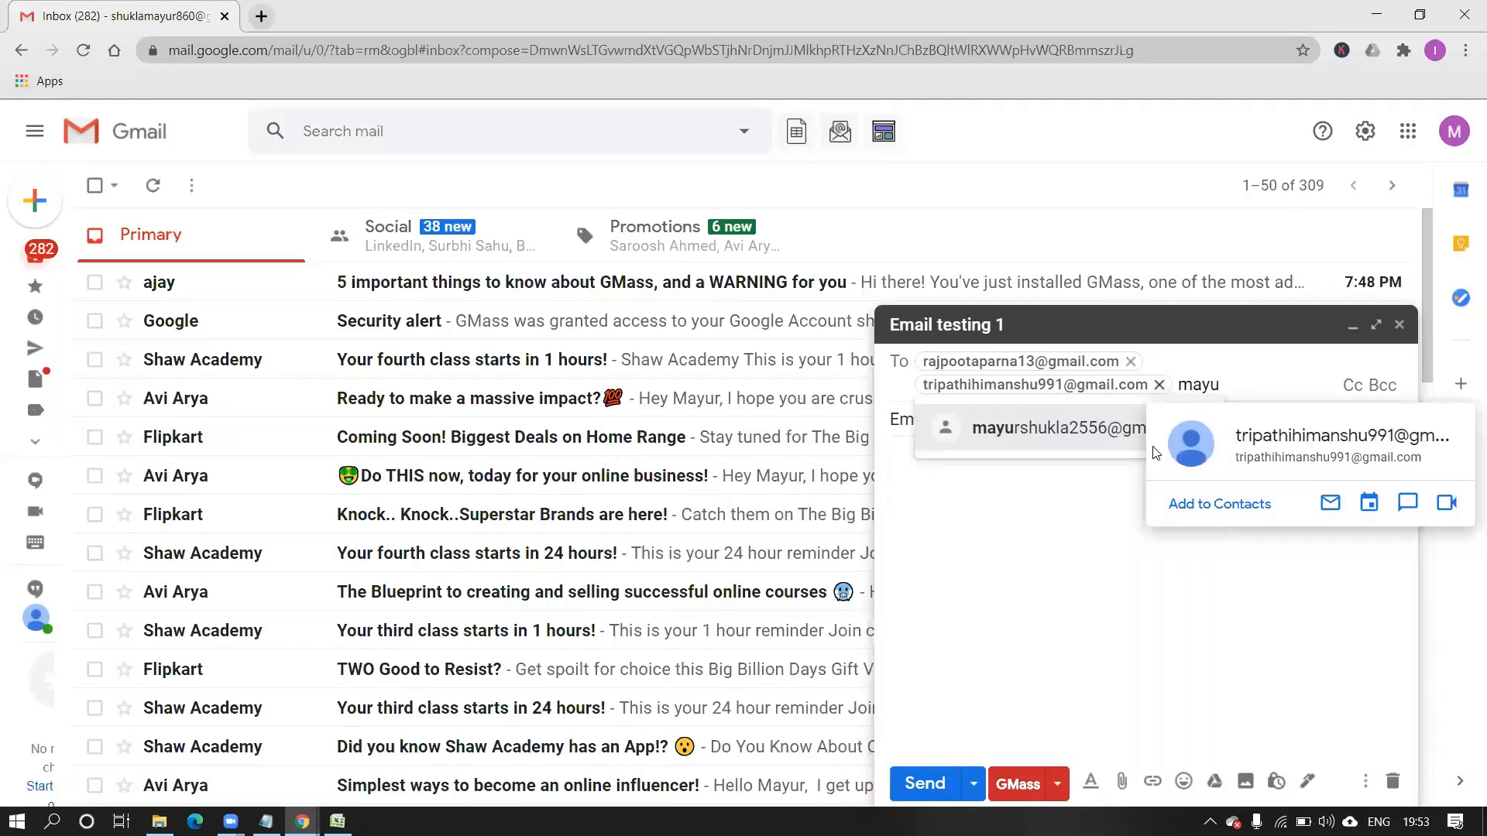
click(1087, 433)
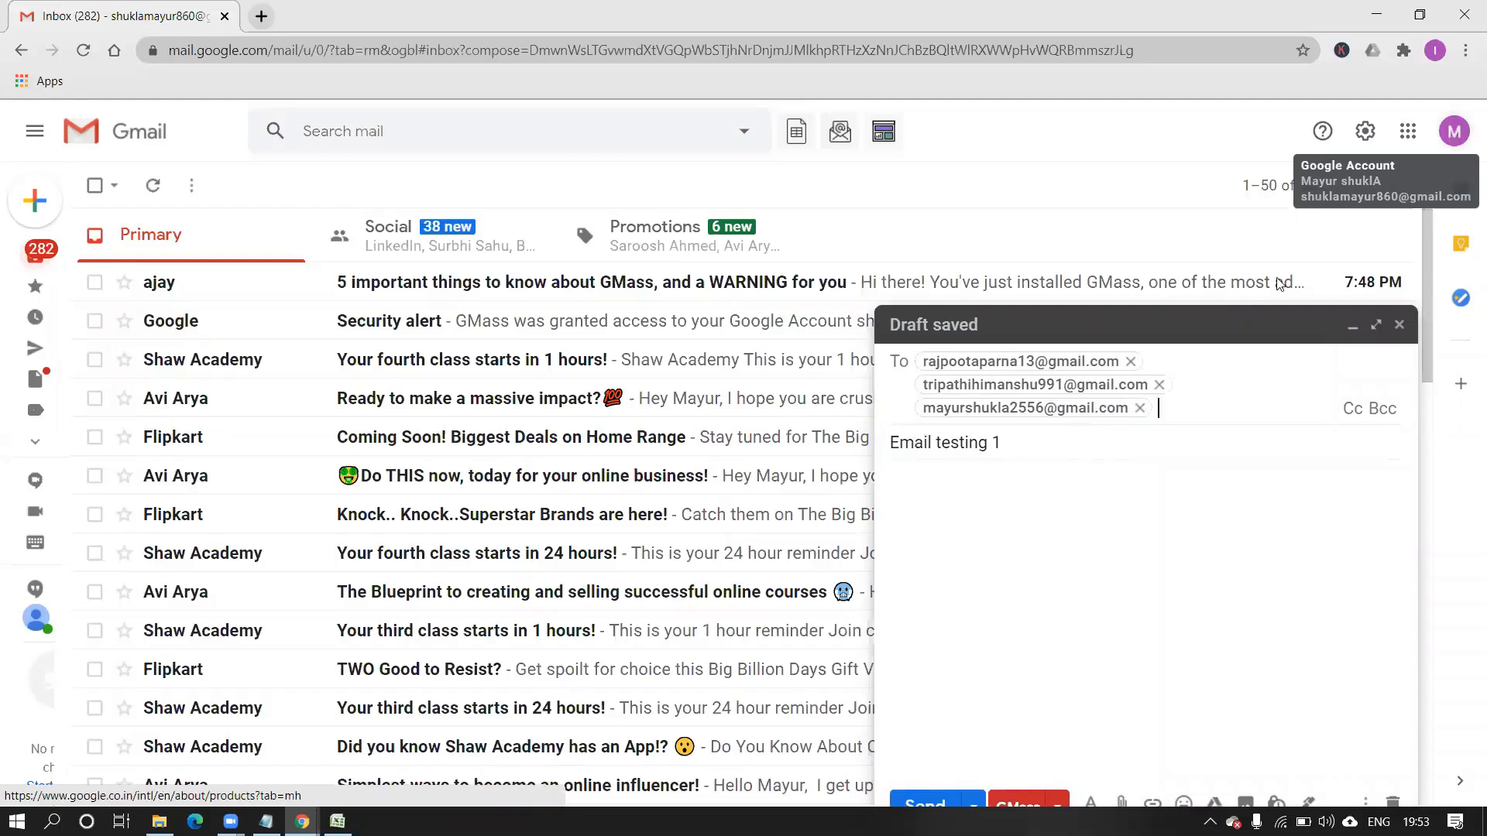
text(shukl)
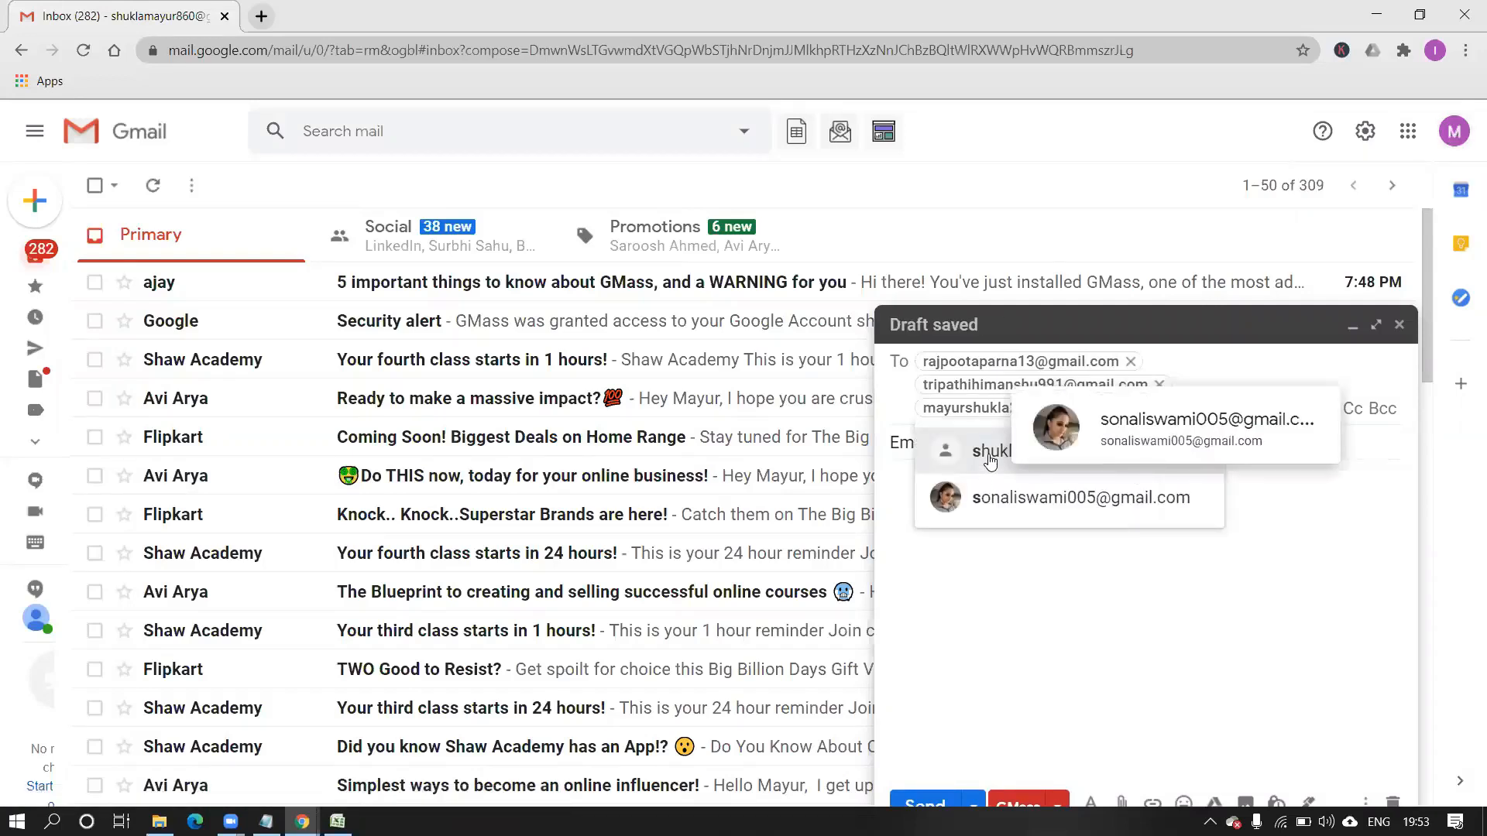
mouse_move(990, 462)
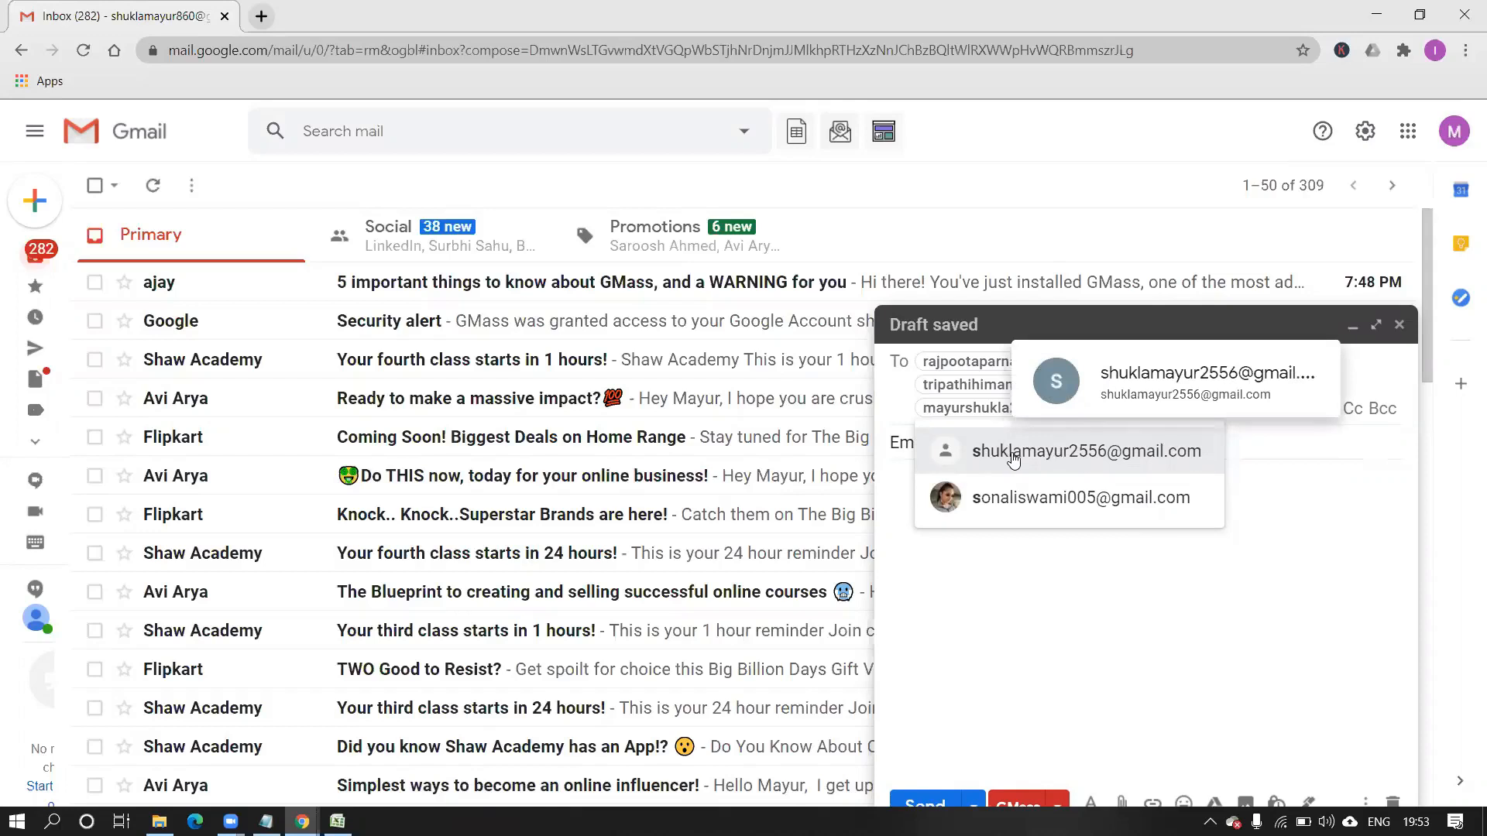
click(1007, 461)
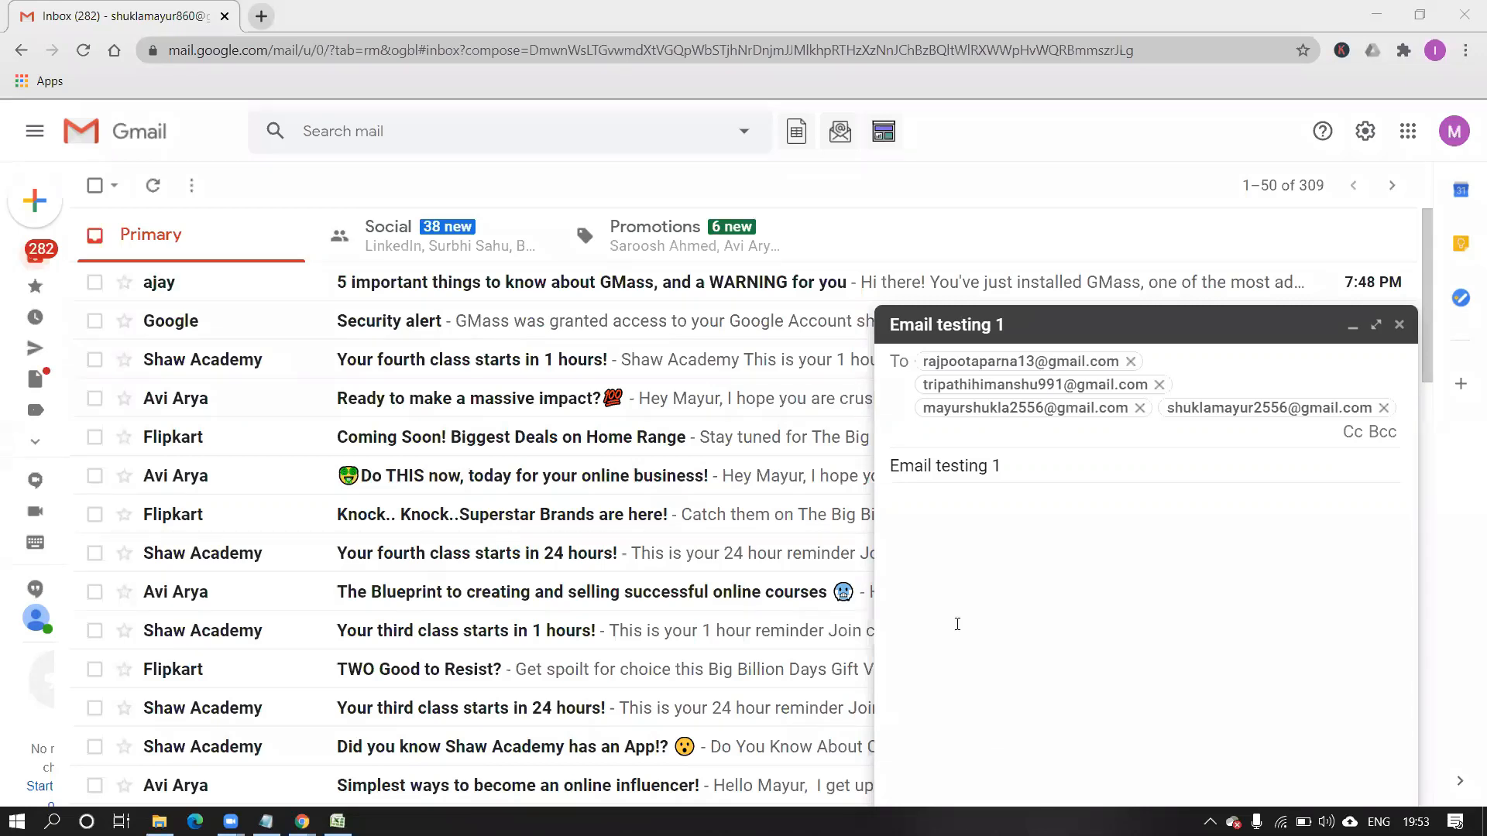
Type 'H' as the first letter of the message body.
click(1084, 534)
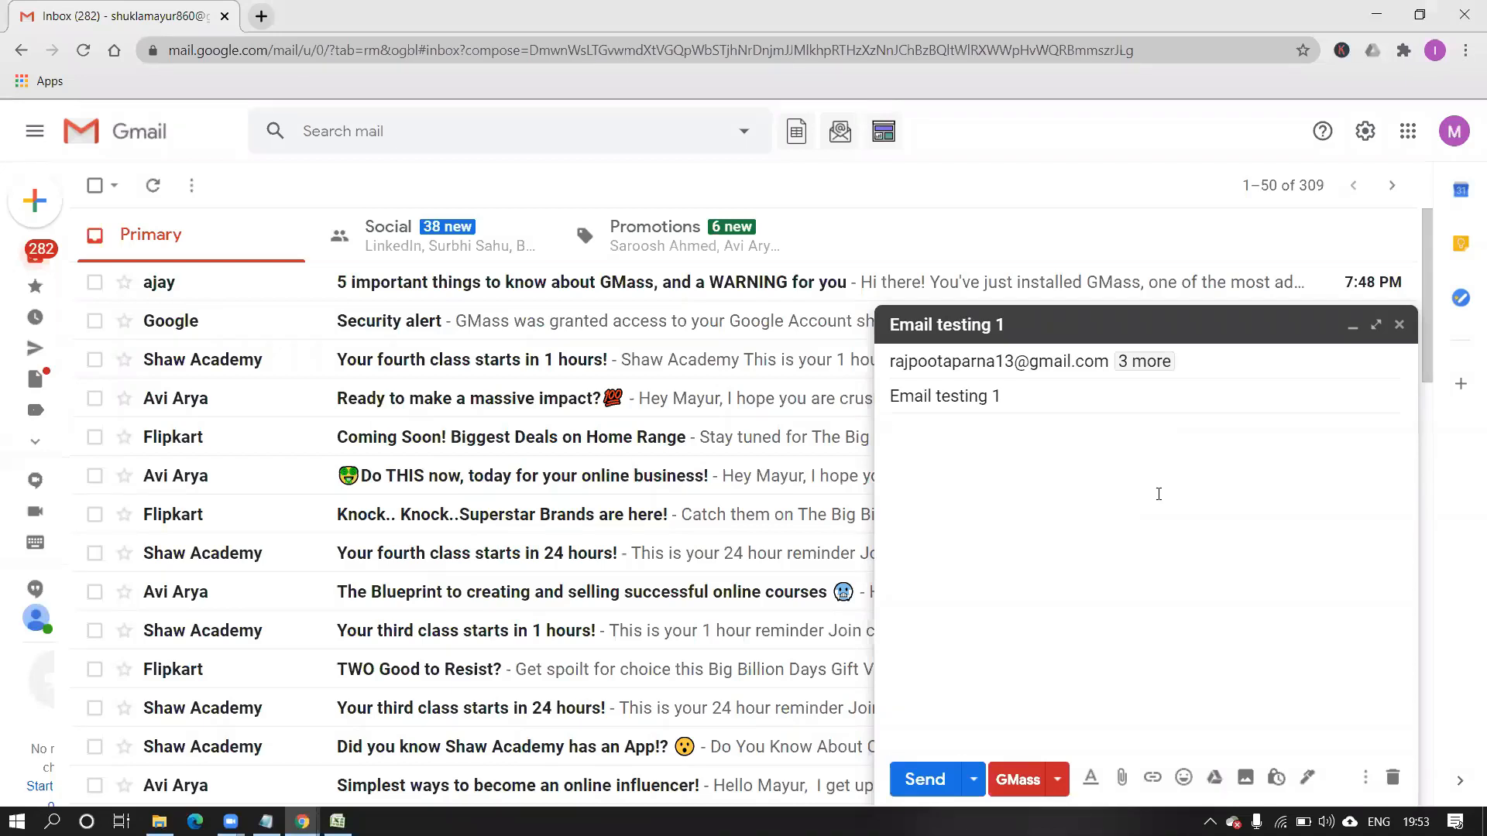
text(H)
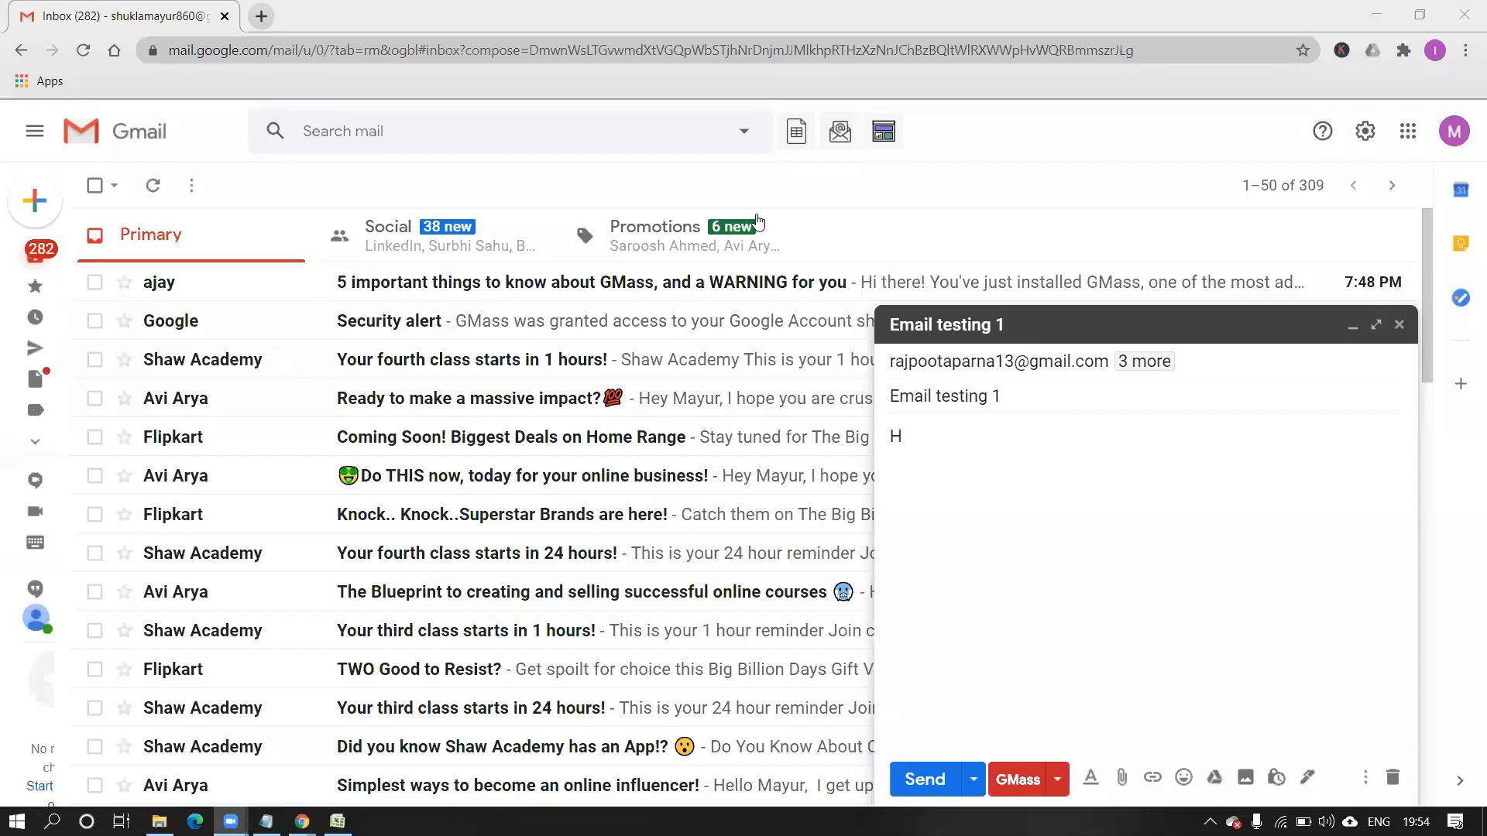
Add the fifth and sixth recipients' Gmail addresses, then return to the message body.
click(1205, 368)
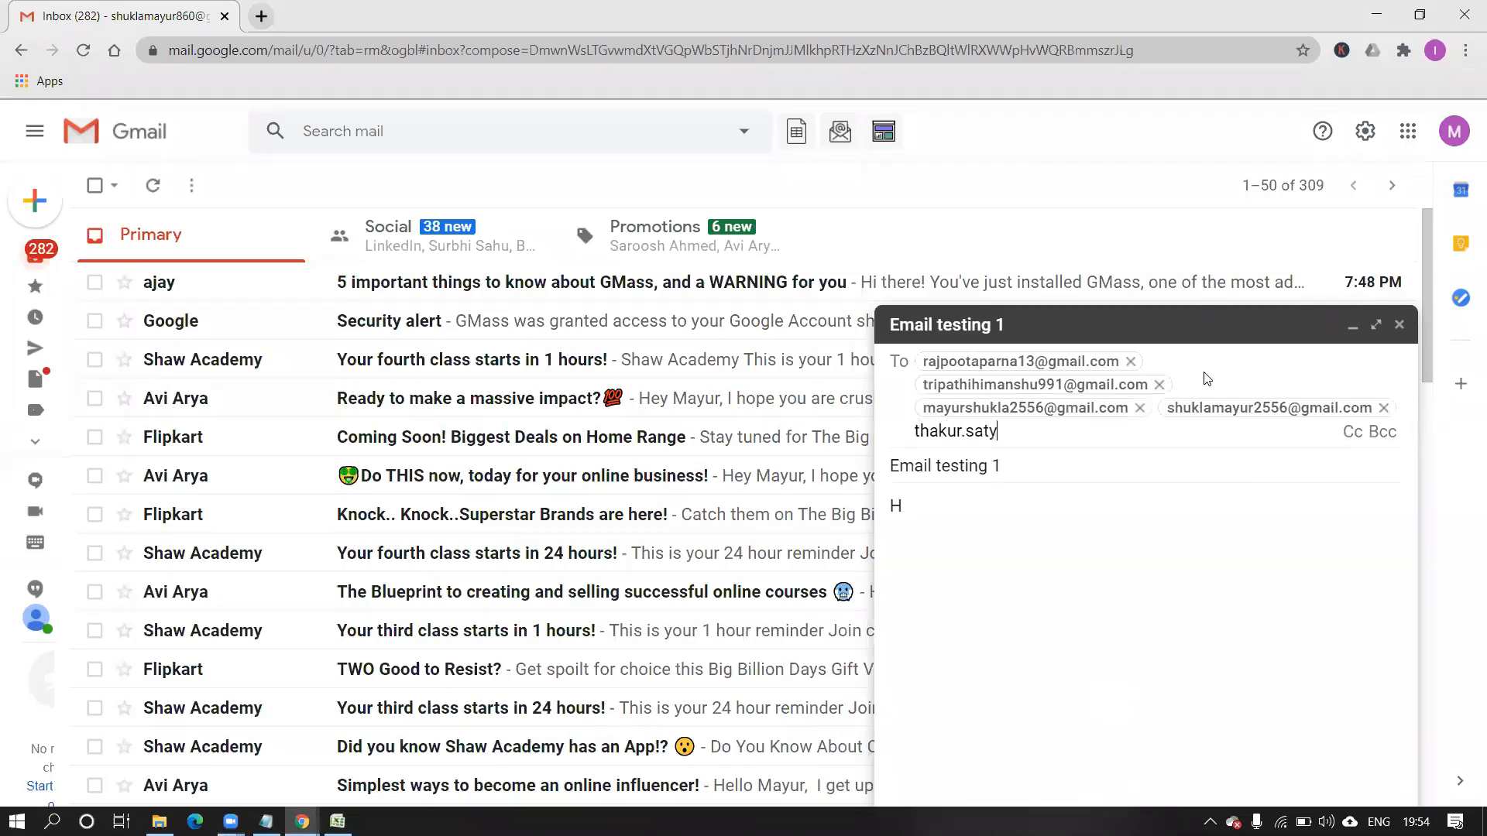
key(Return)
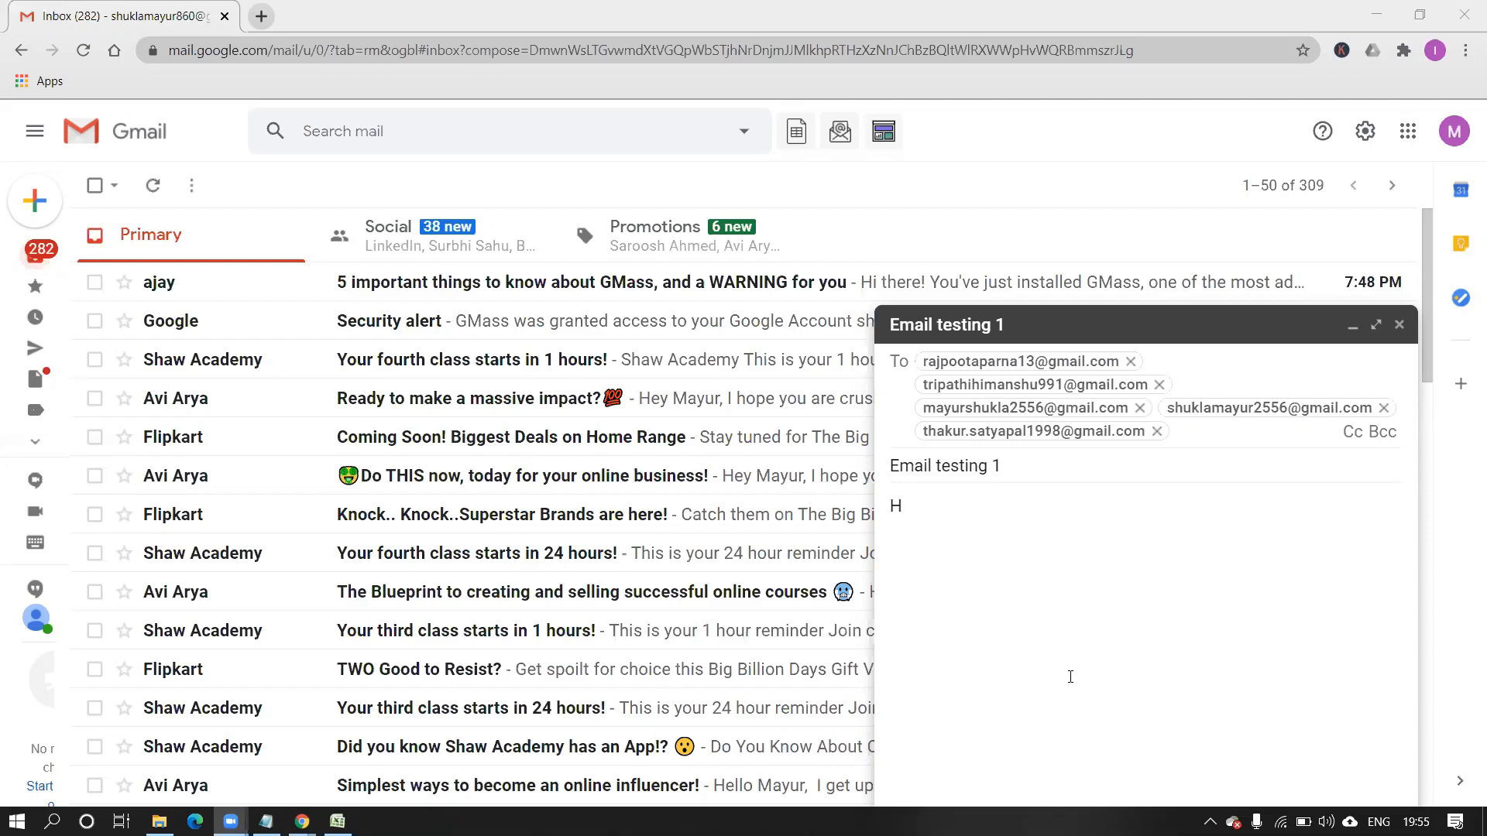
click(1195, 437)
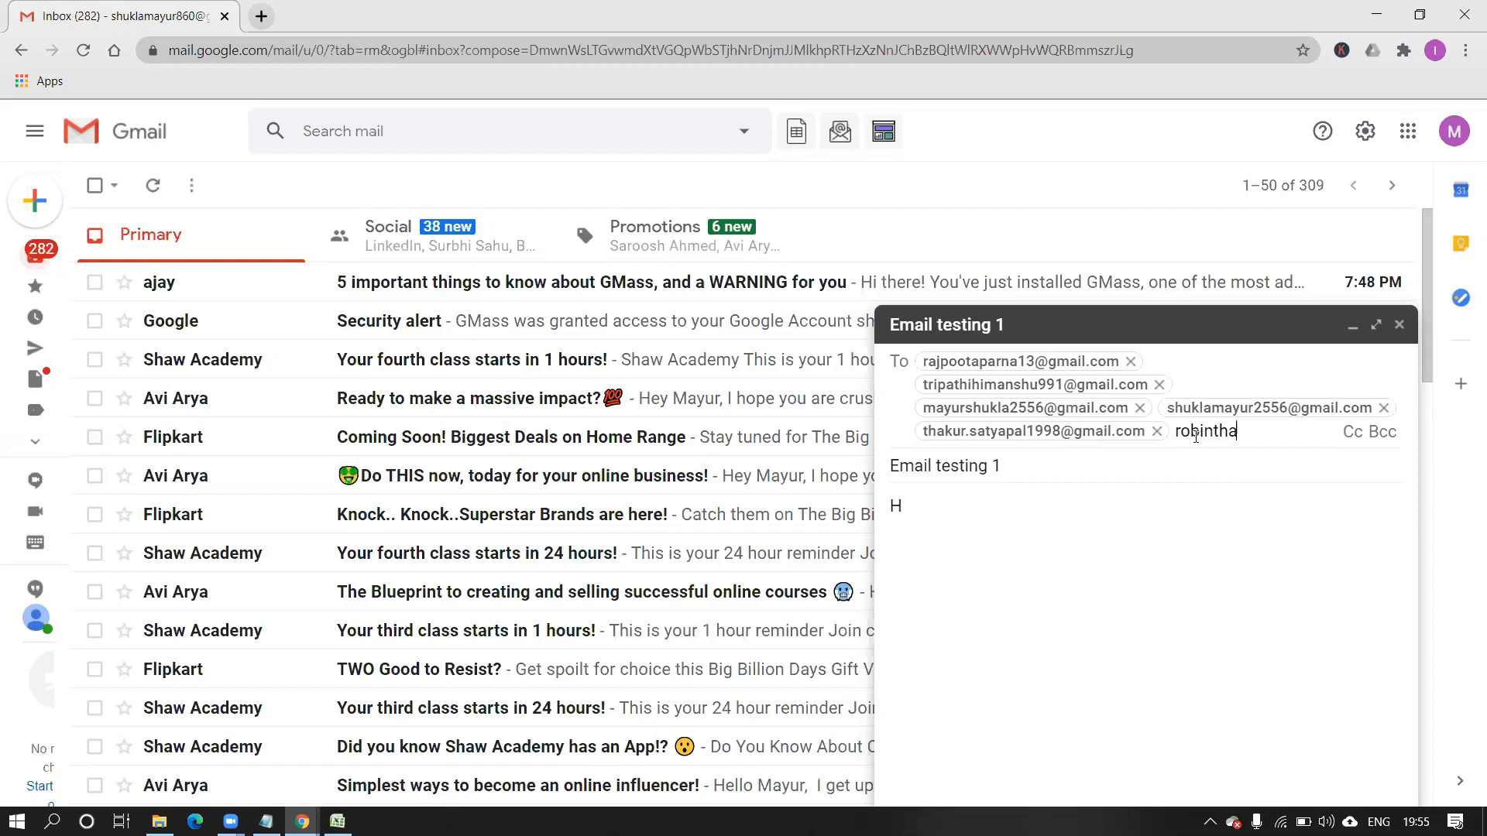
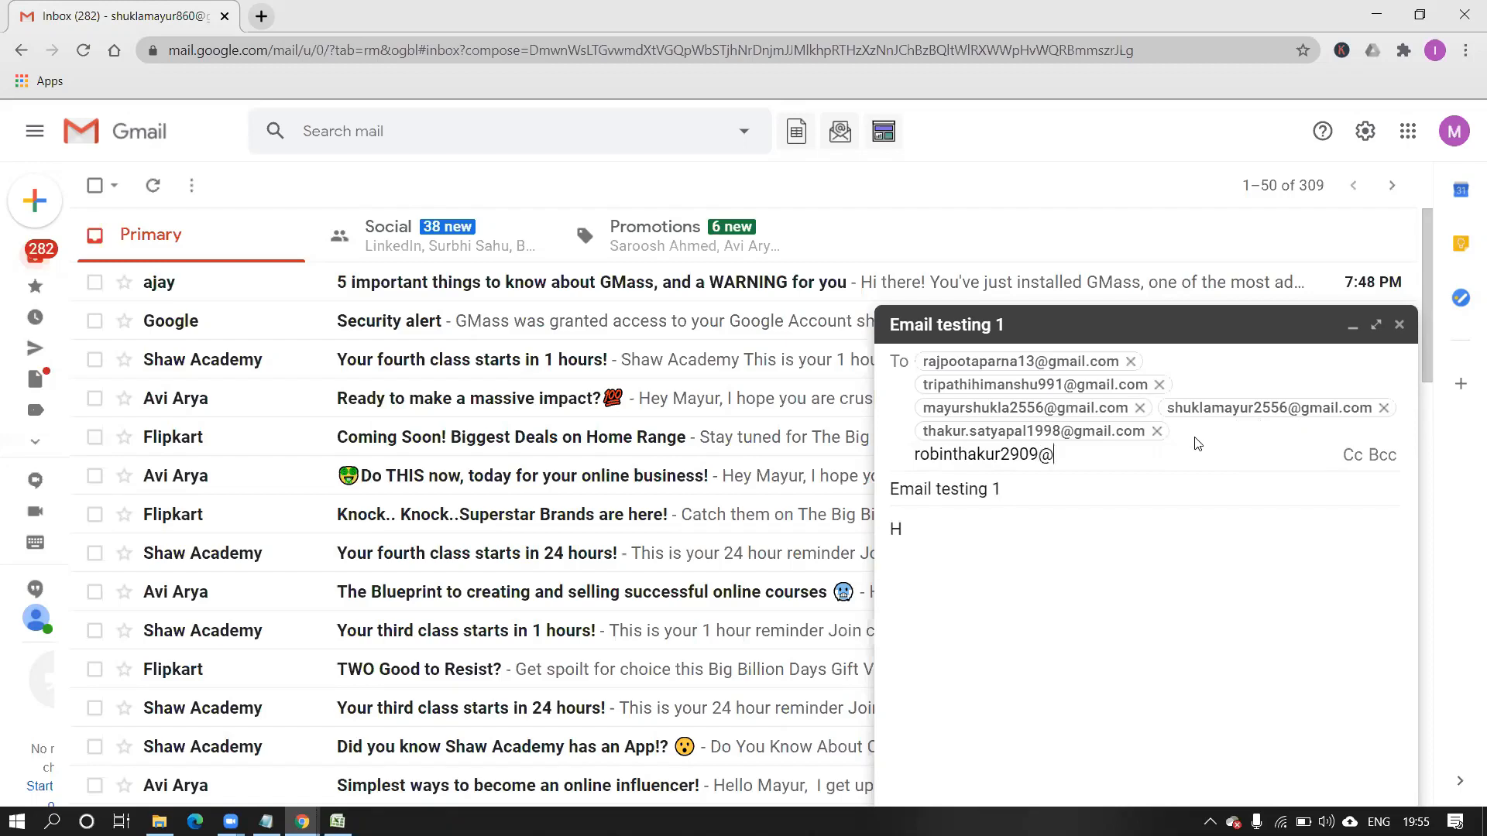
key(Return)
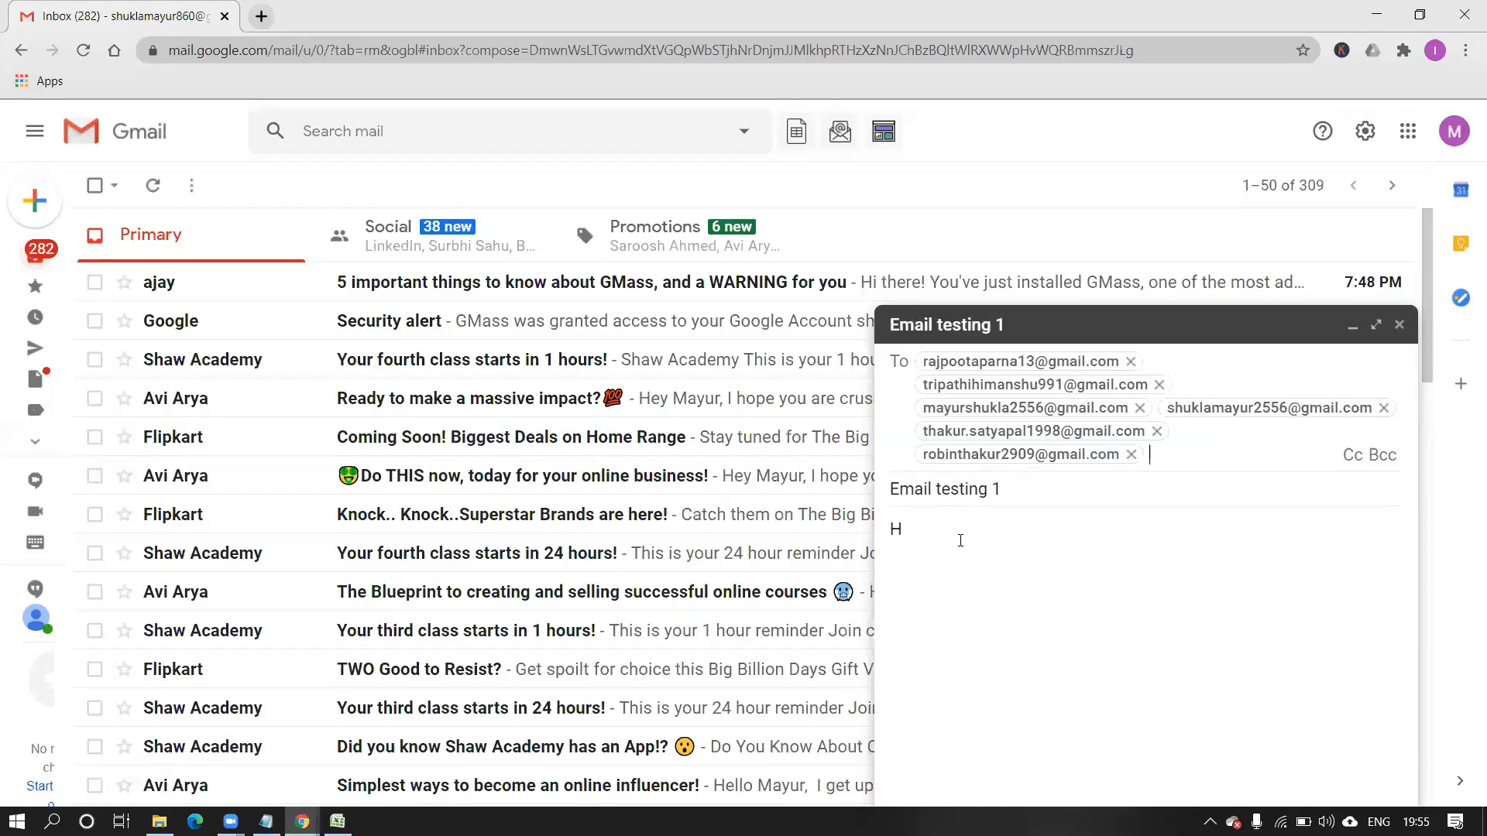
click(937, 531)
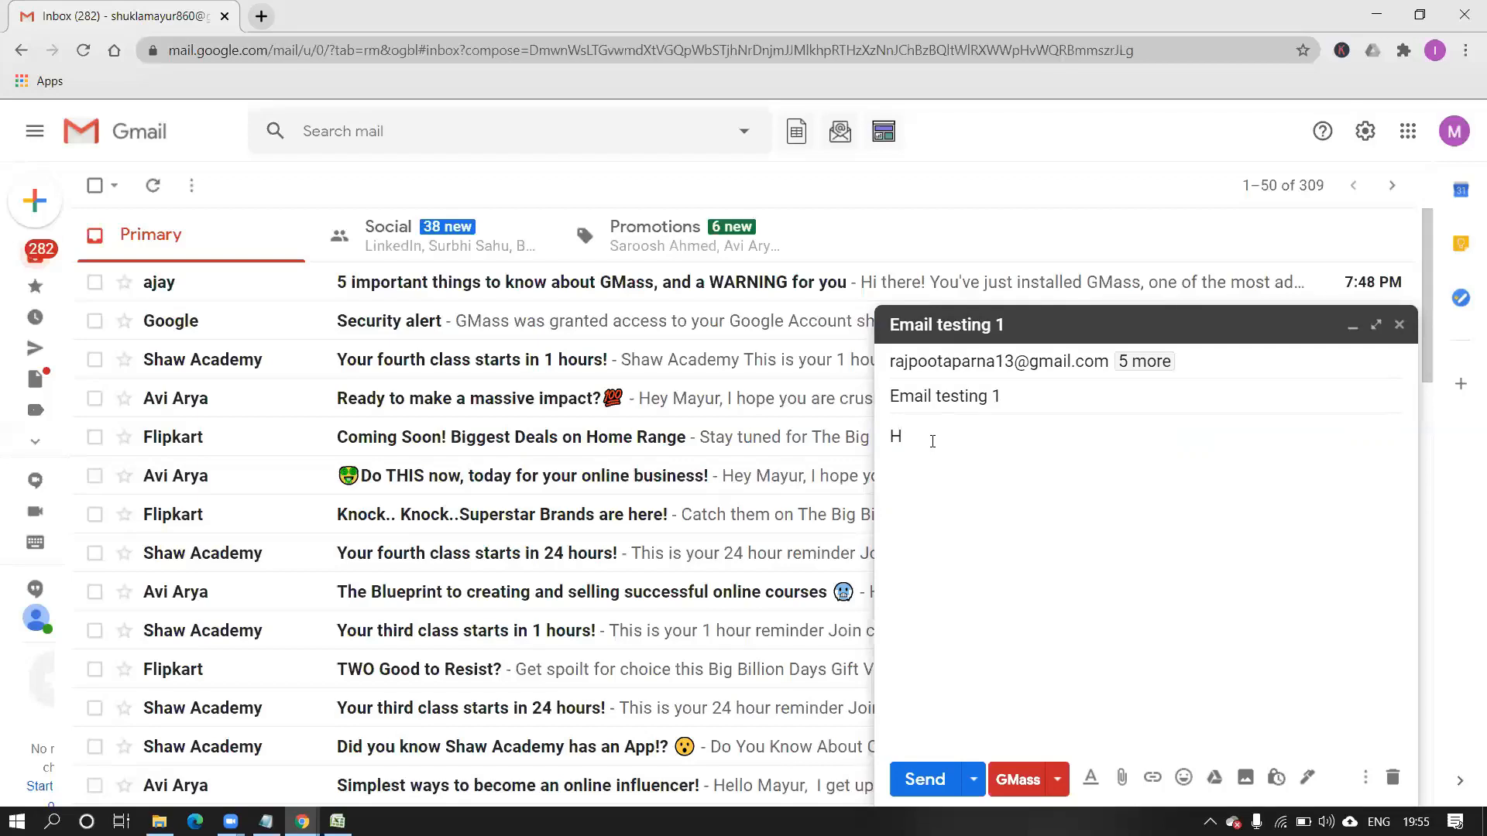
Finish the greeting so the body reads 'Hey'.
text(ey)
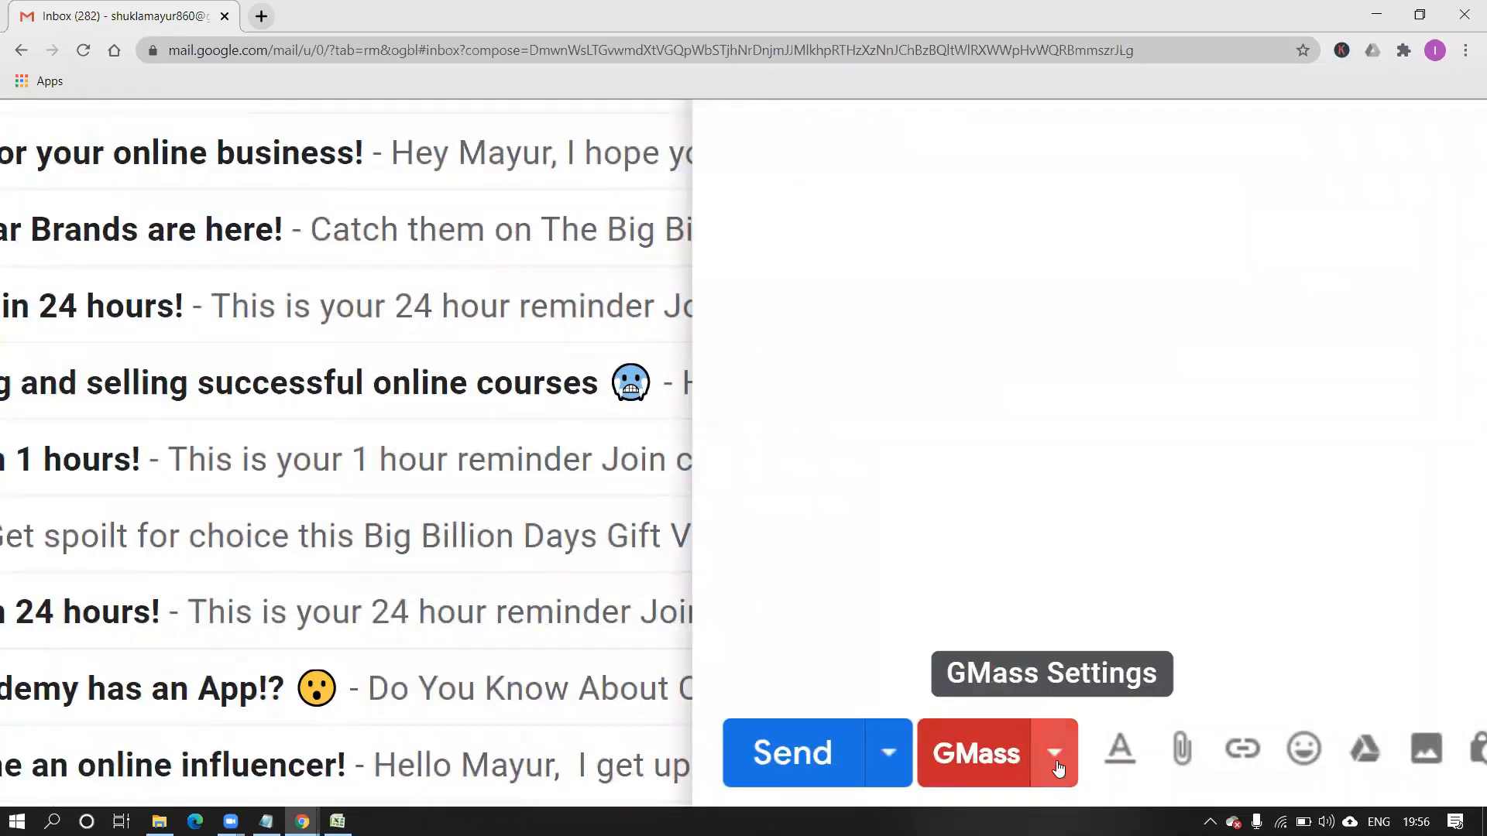
In GMass settings, choose Email Address from the Personalize field list to copy {EmailAddress}.
click(1056, 767)
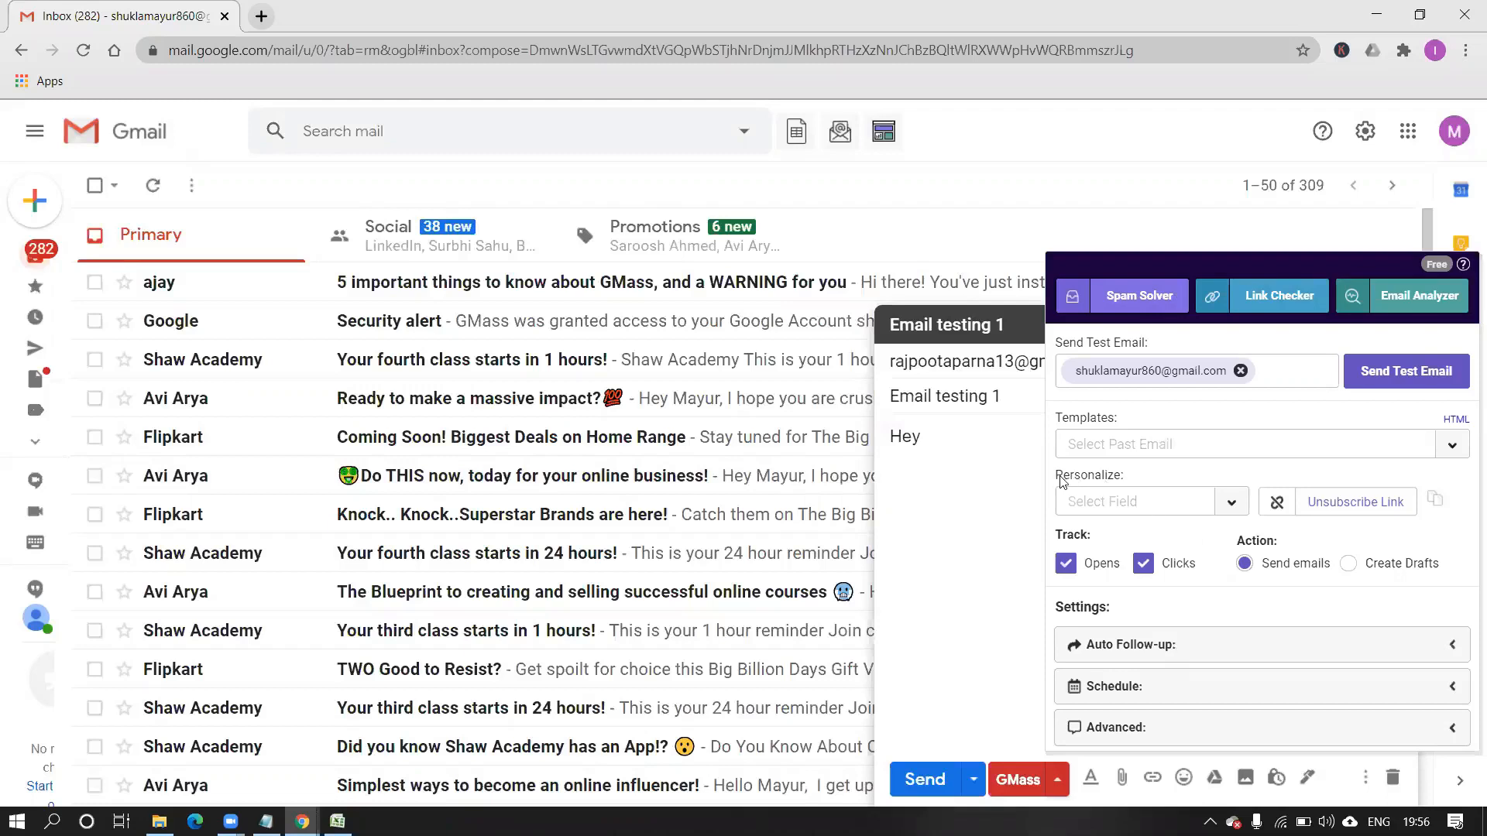
click(1231, 504)
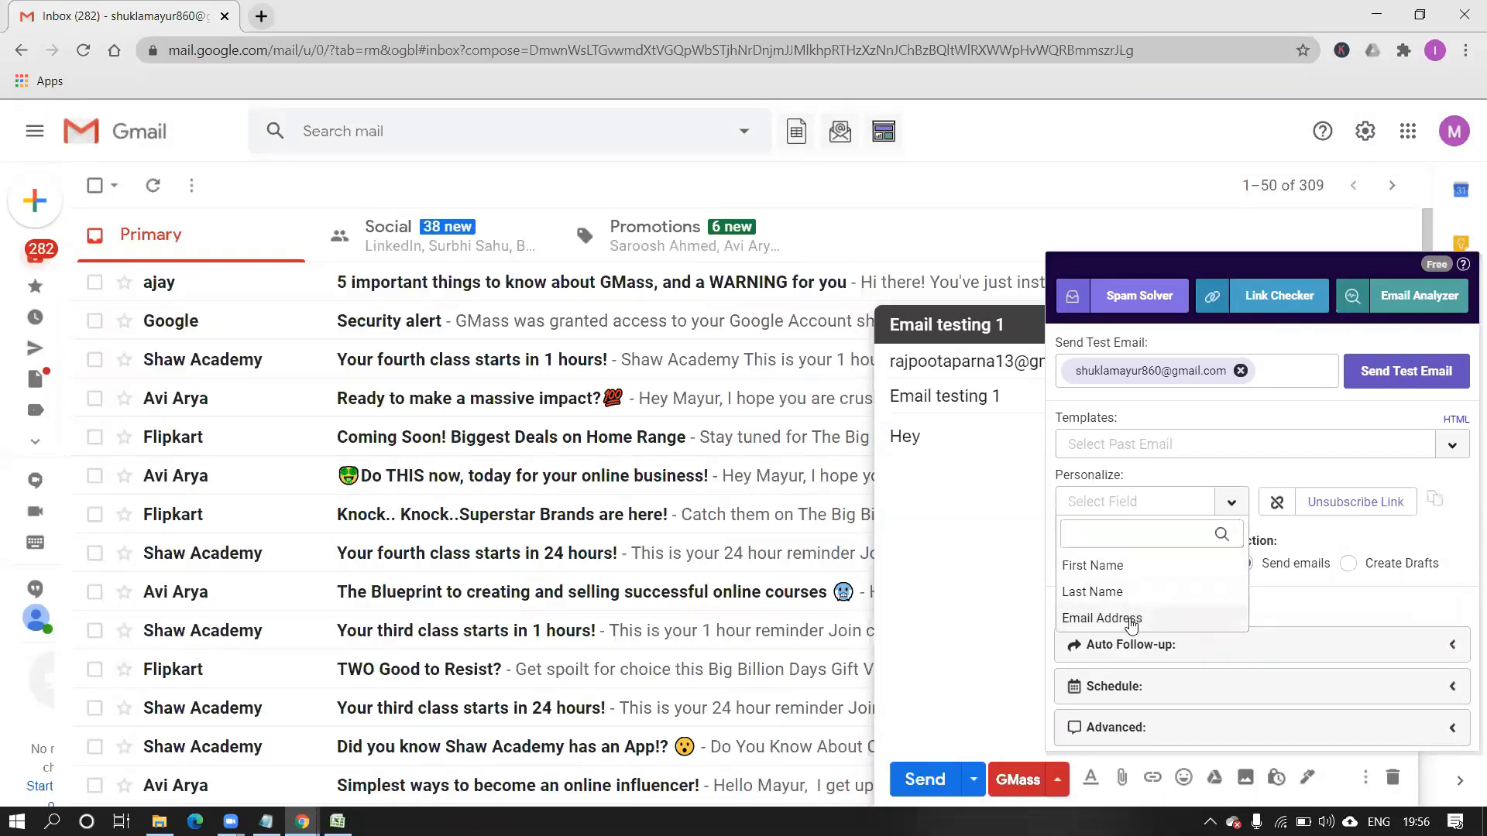
click(1131, 619)
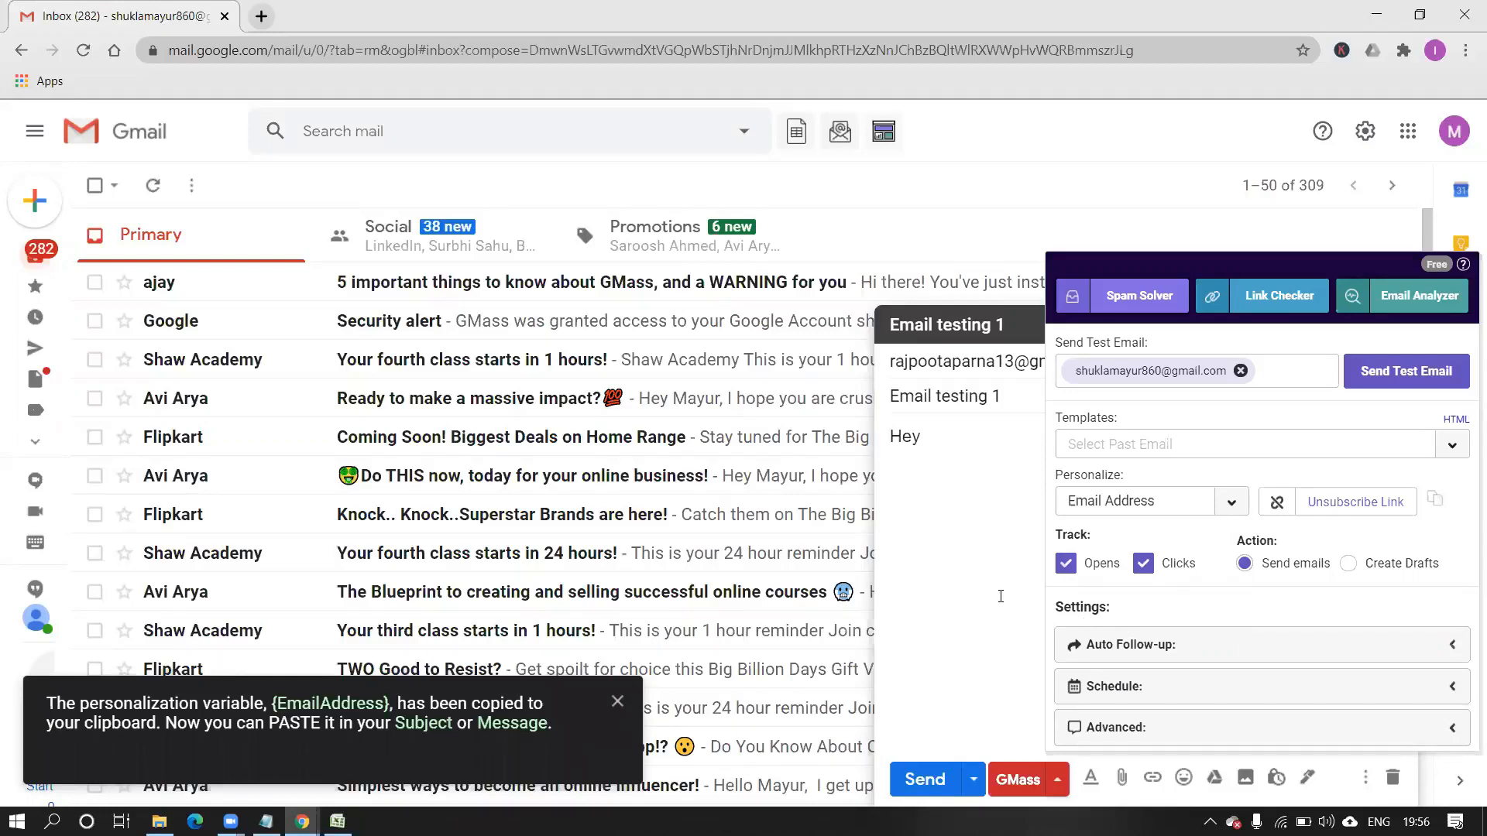
Paste {EmailAddress} after 'Hey' so the greeting reads 'Hey {EmailAddress}'.
click(1000, 597)
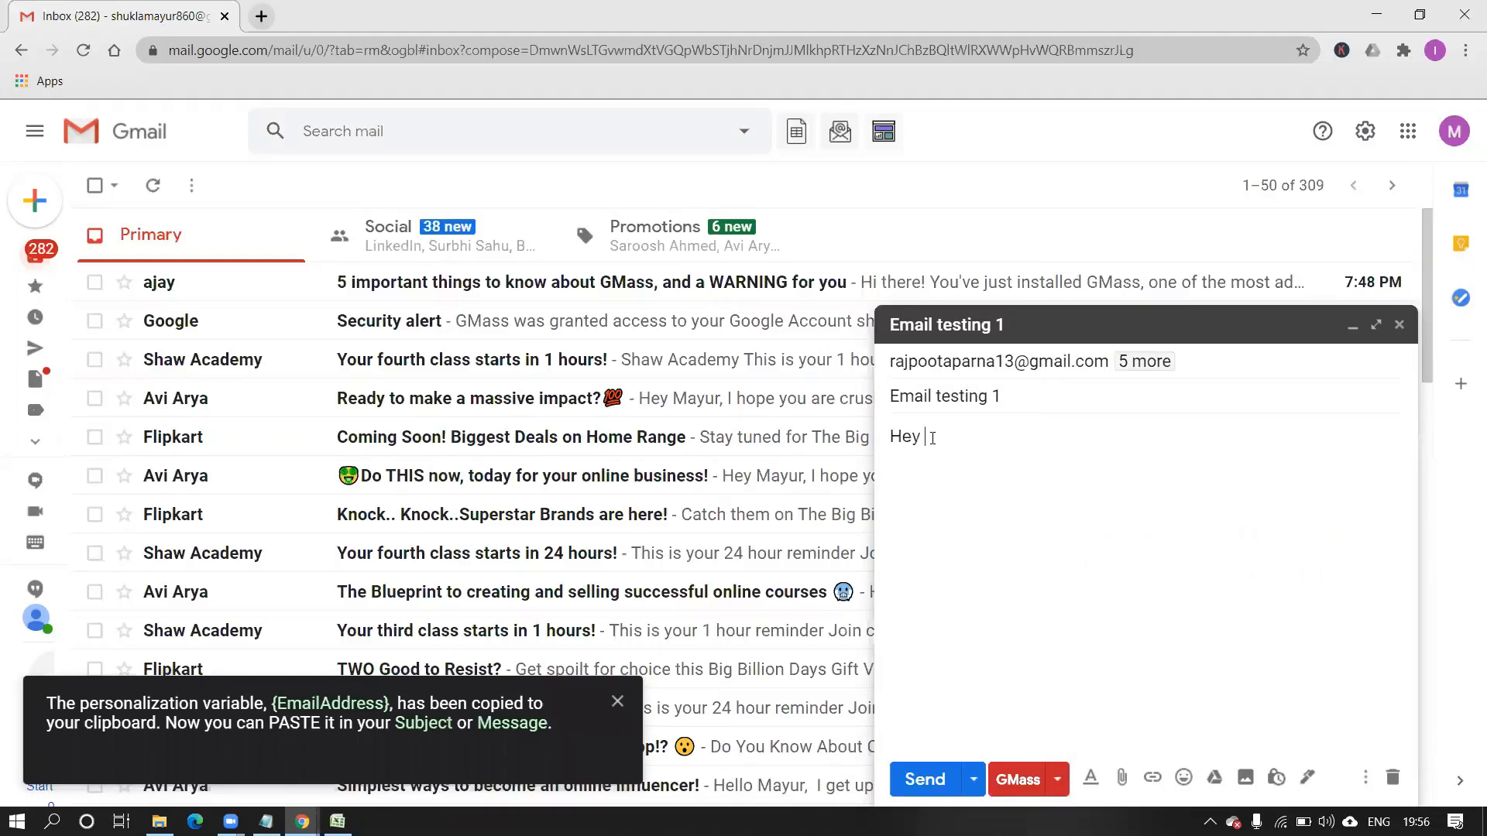
key(ctrl+v)
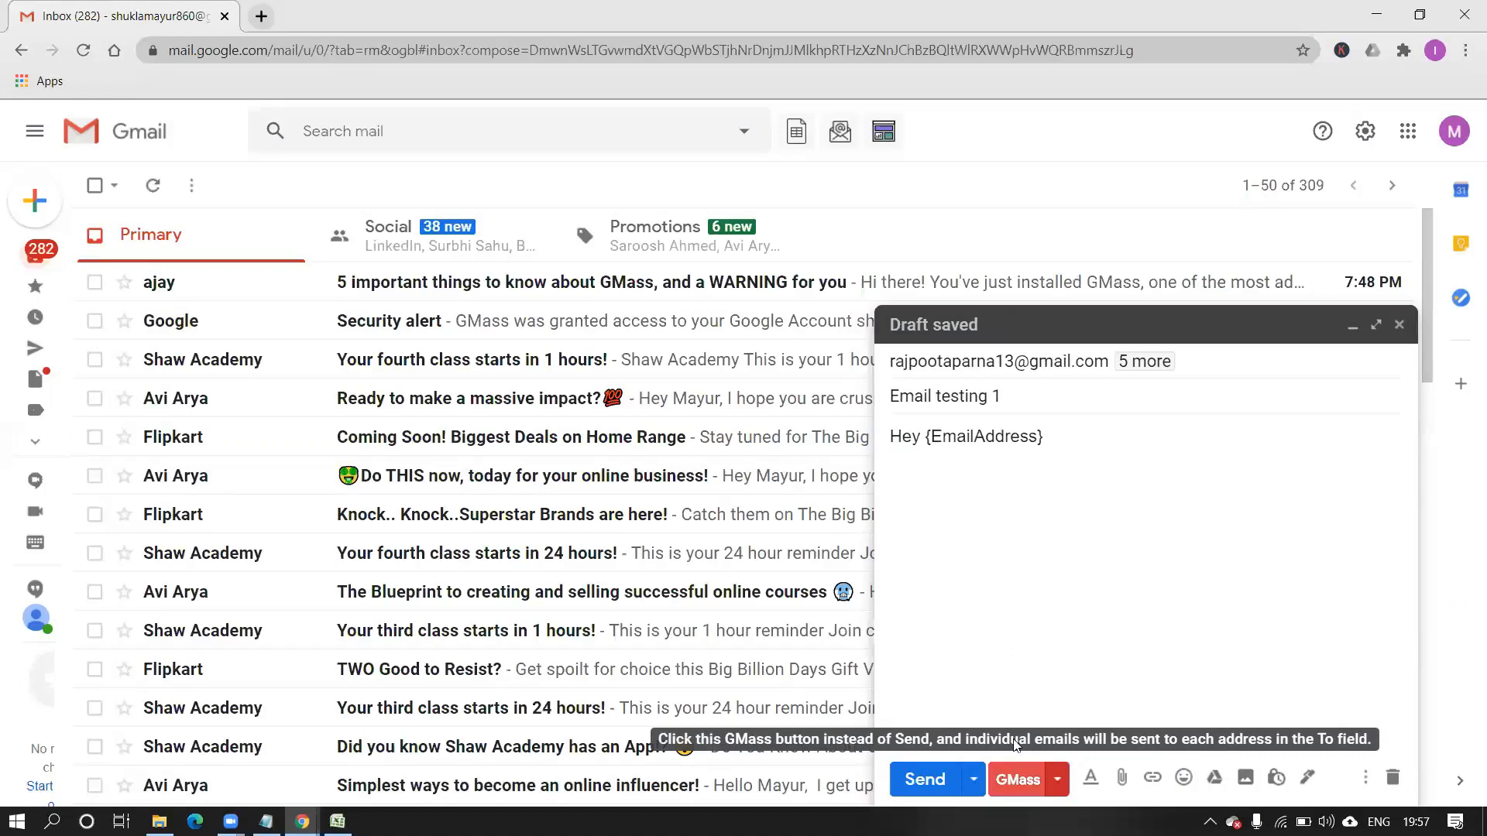
Send 'Email testing 1' with GMass as six individual personalized emails, then switch to the notes.
click(1011, 768)
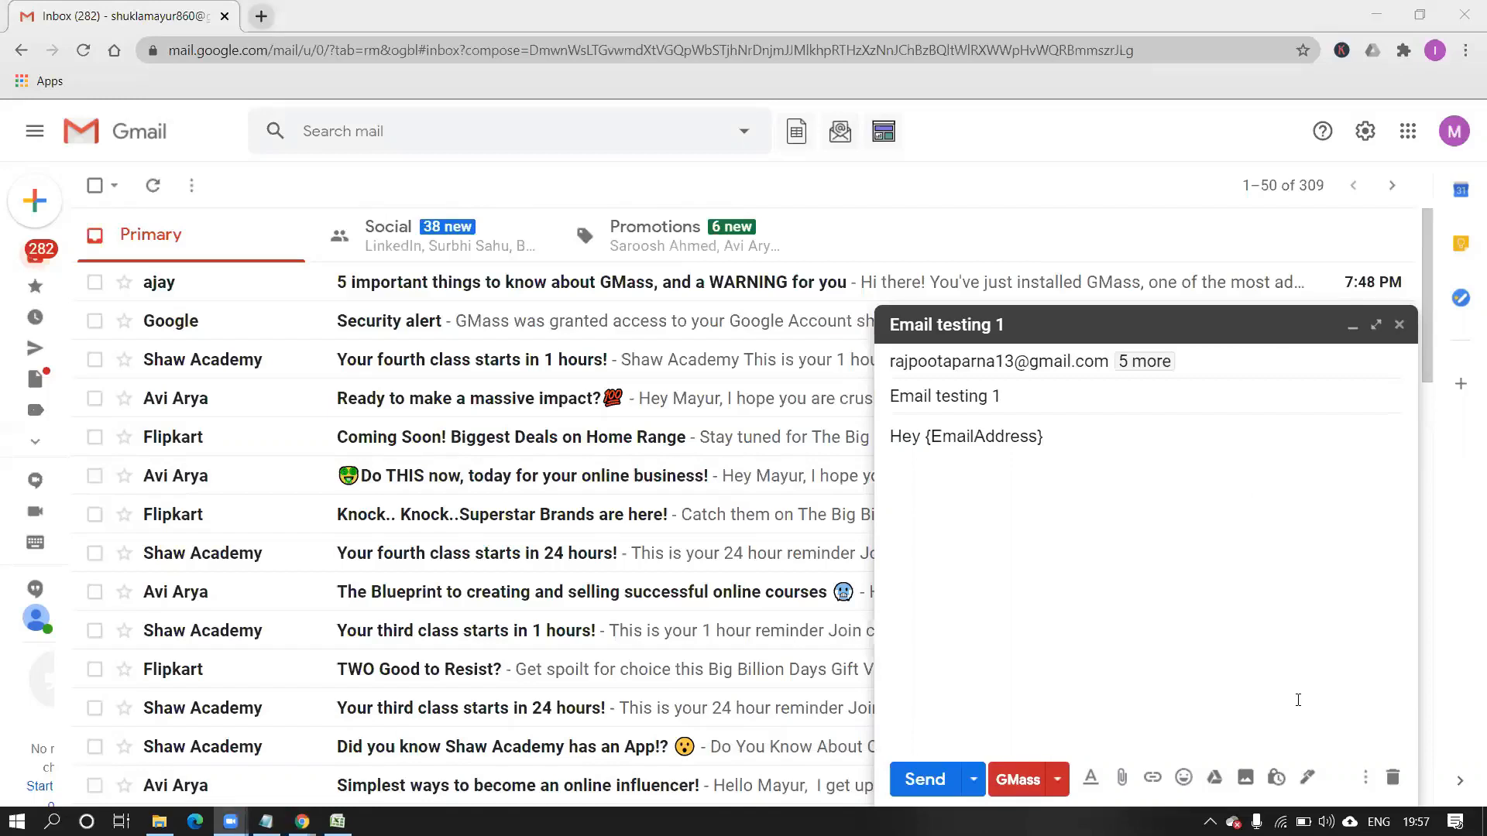
click(1020, 780)
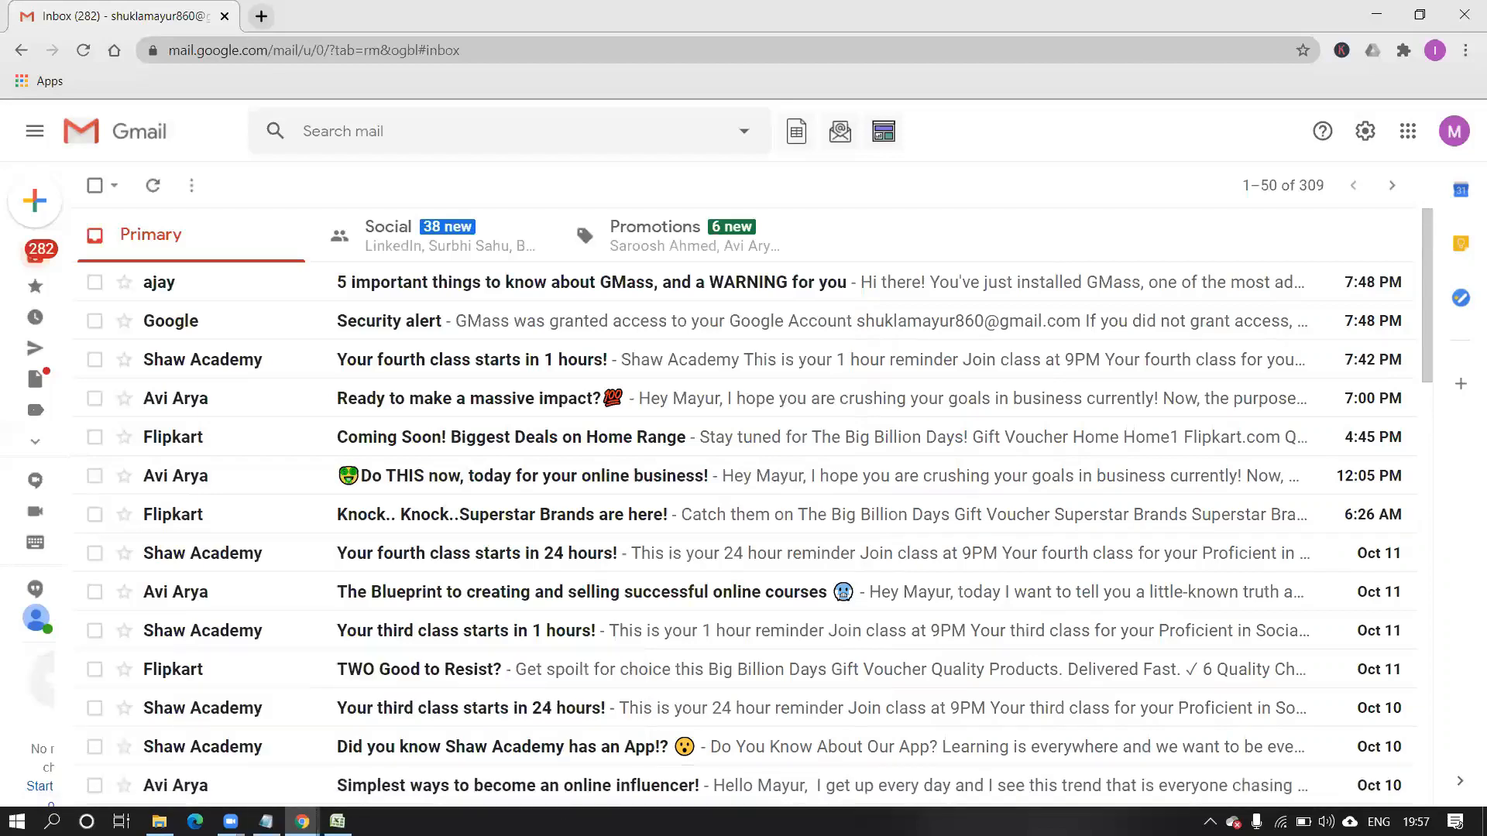
key(alt+Tab)
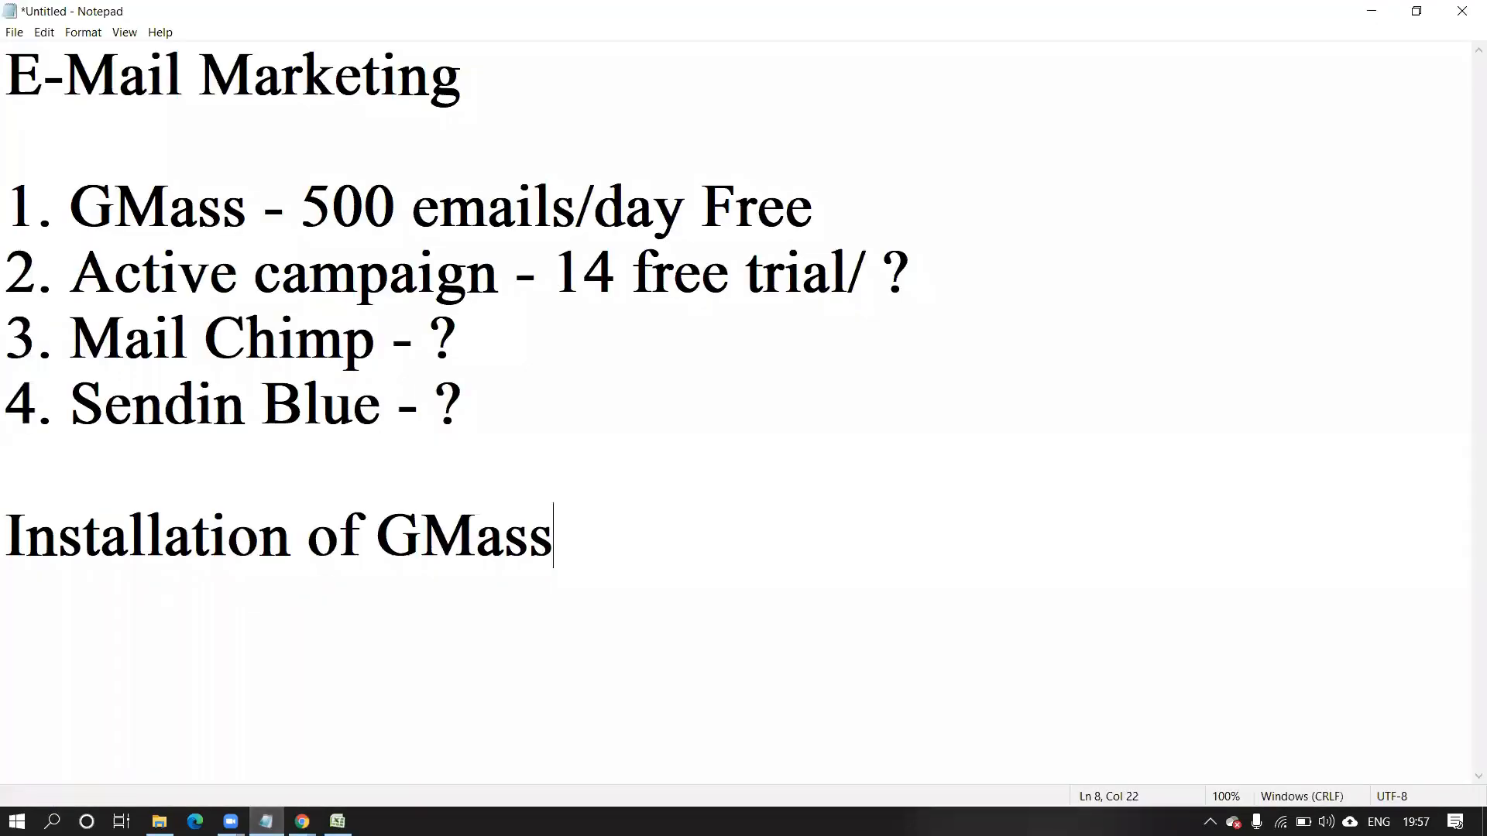
In Notepad, append ' + subscription 14-1500 monthly' after 'Free' on the GMass line.
key(alt+Tab)
click(856, 207)
text(+ subsc)
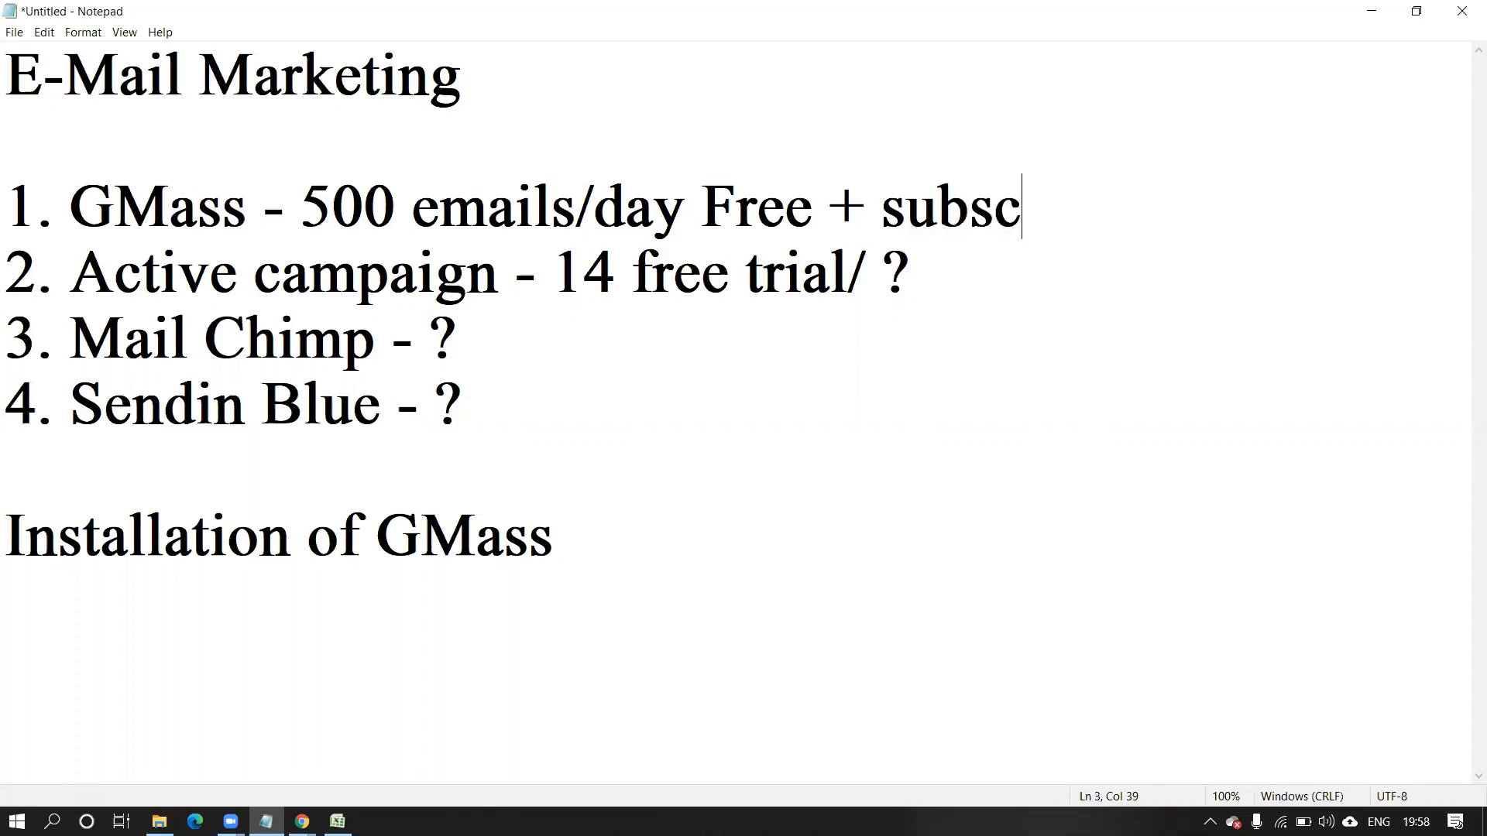
text(ription)
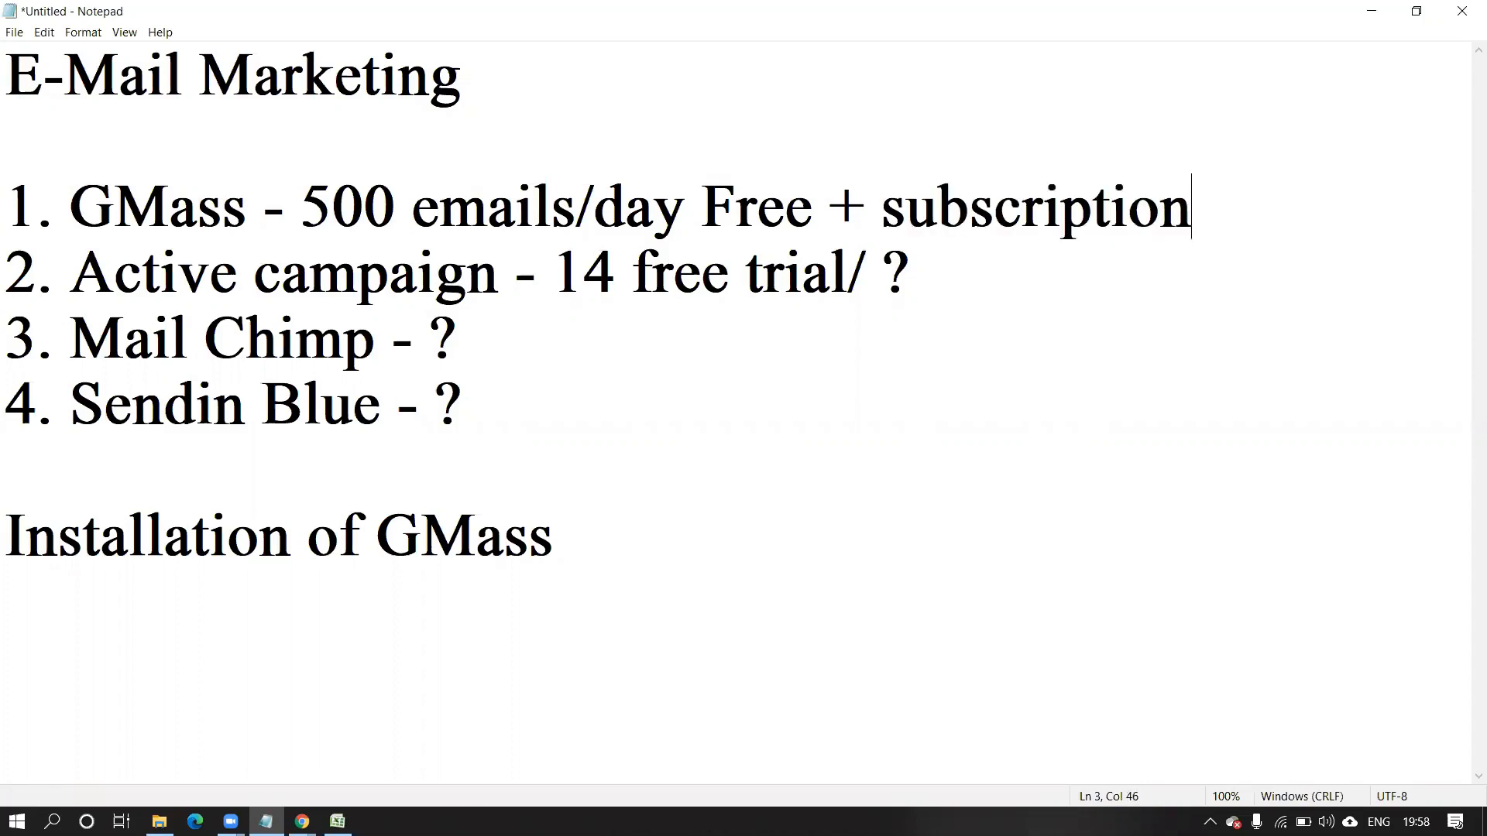
text( 140)
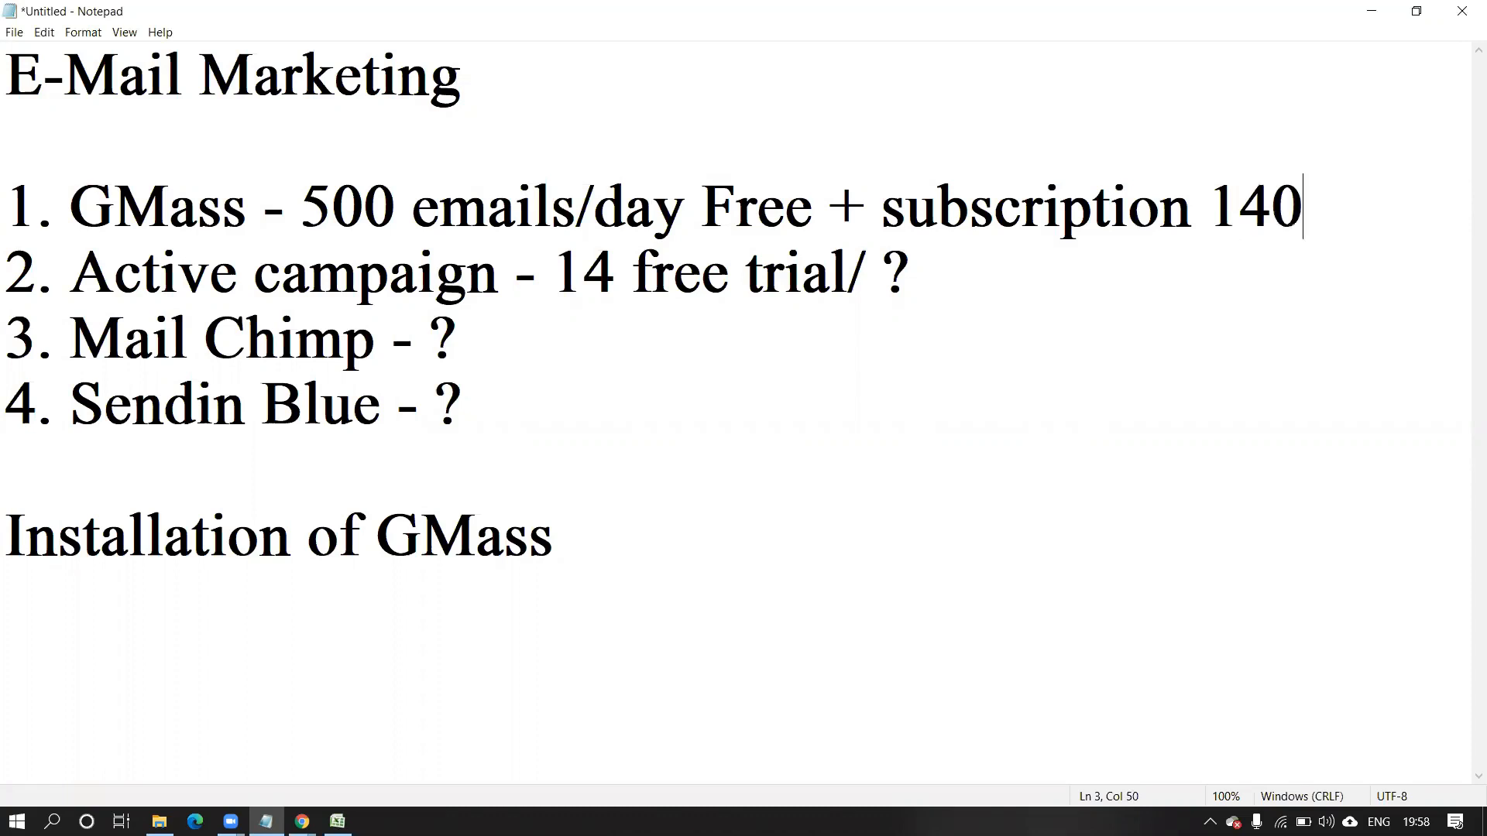
text(0-150)
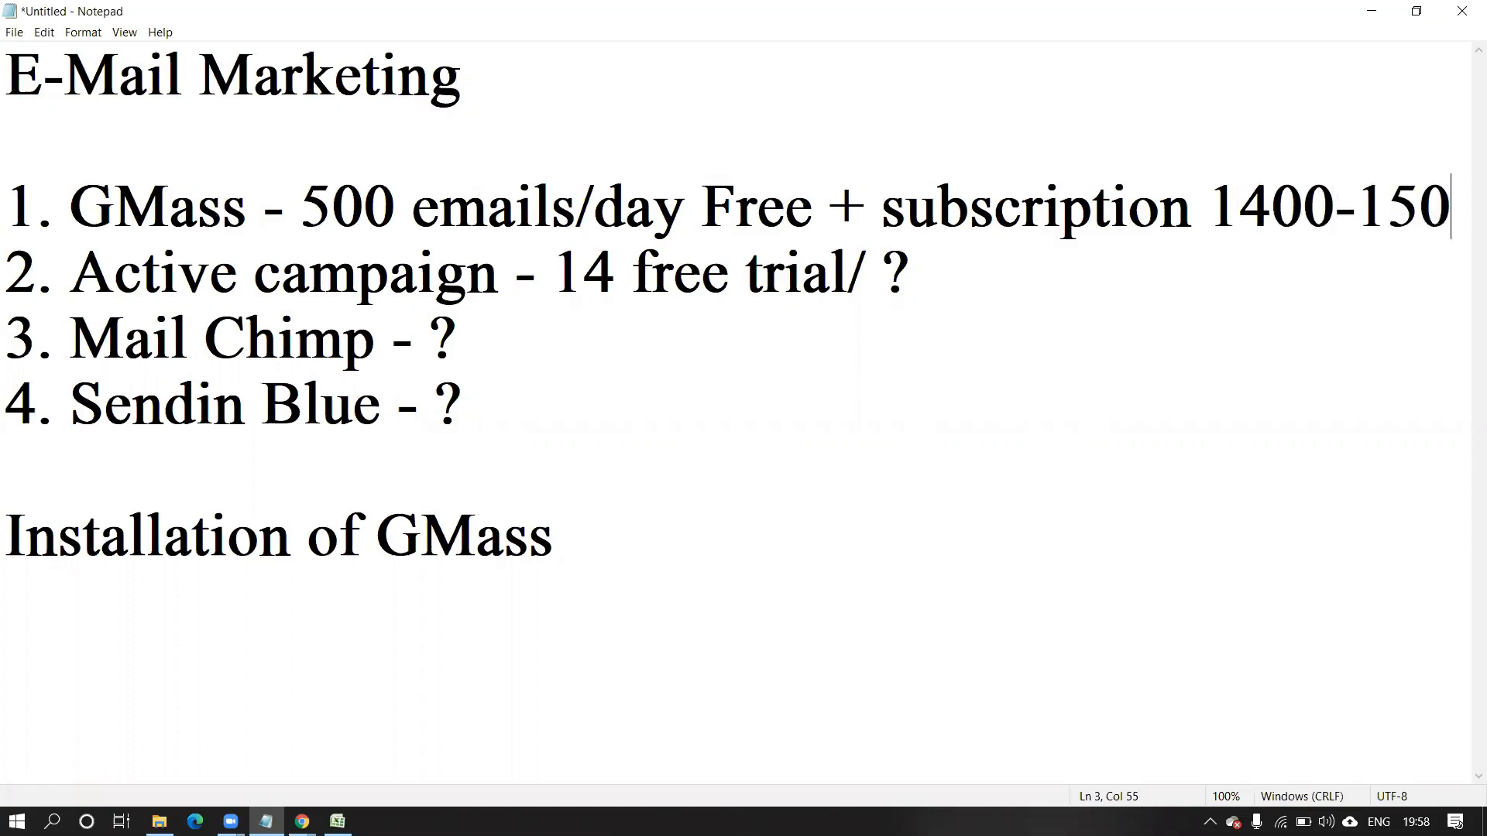
text(0)
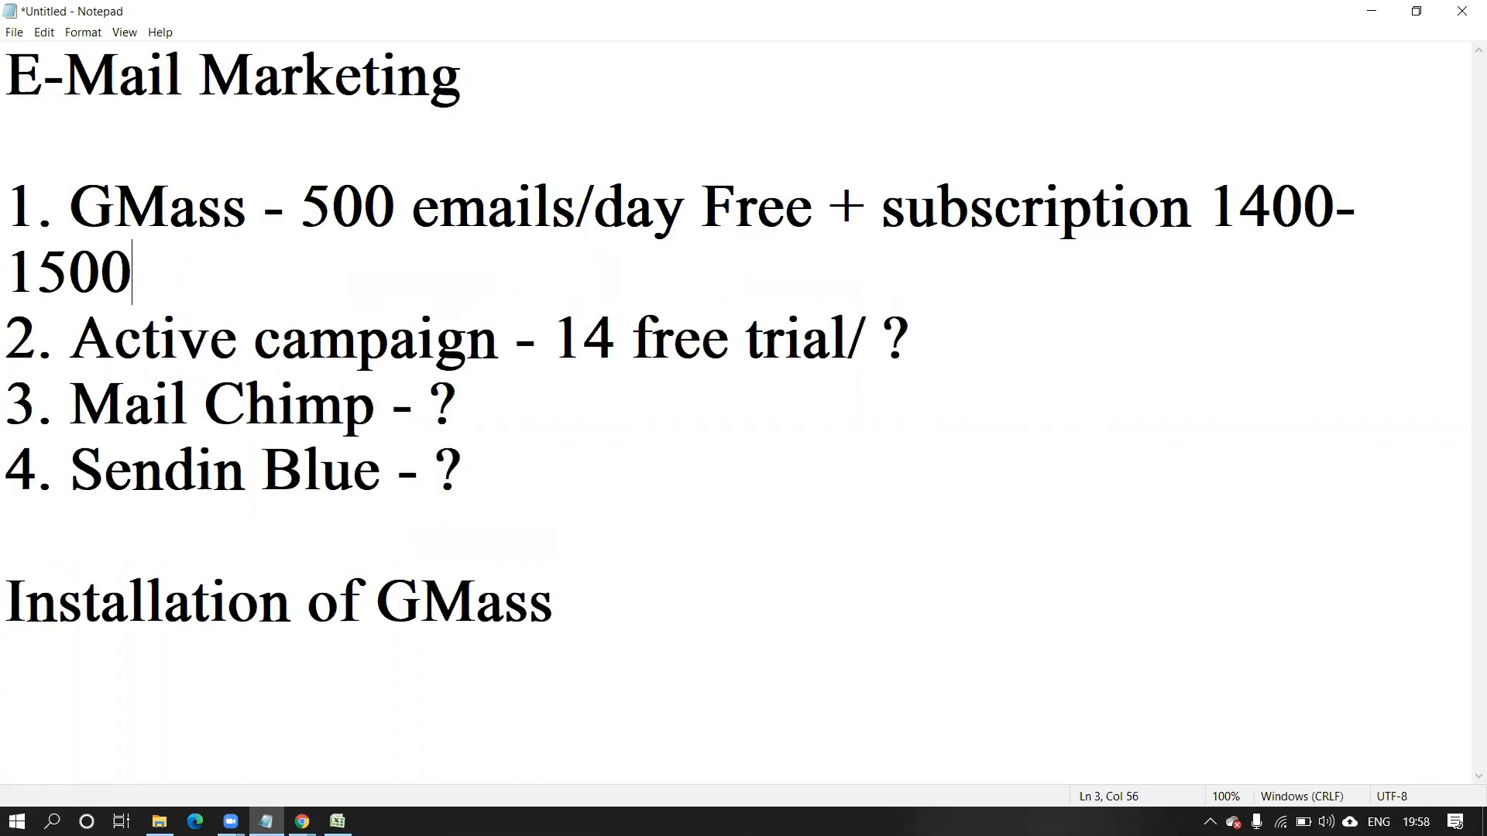
key(BackSpace)
key(BackSpace)
key(BackSpace)
key(BackSpace)
key(BackSpace)
key(BackSpace)
key(BackSpace)
key(BackSpace)
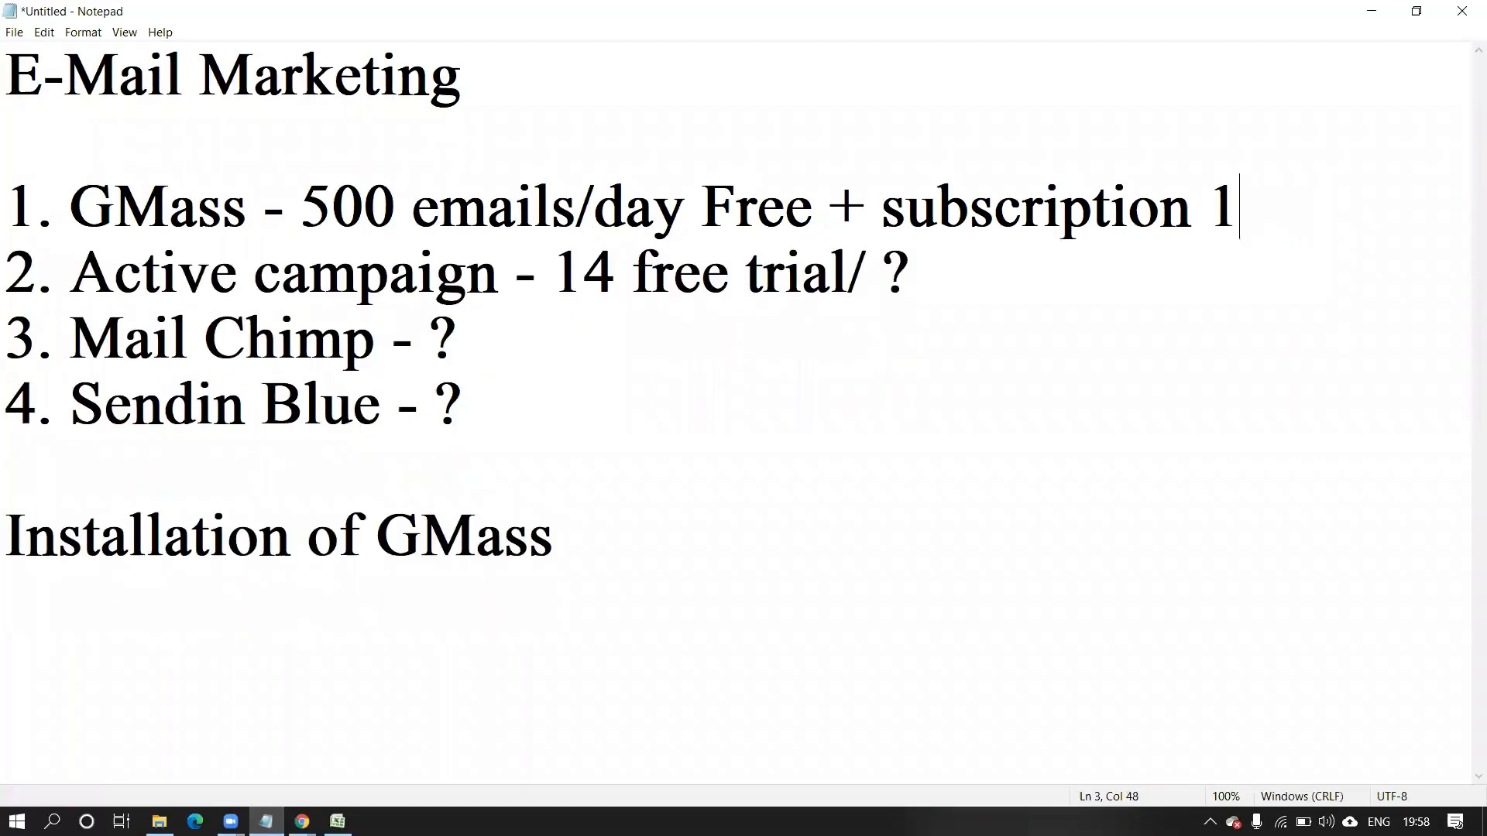
text(4-1)
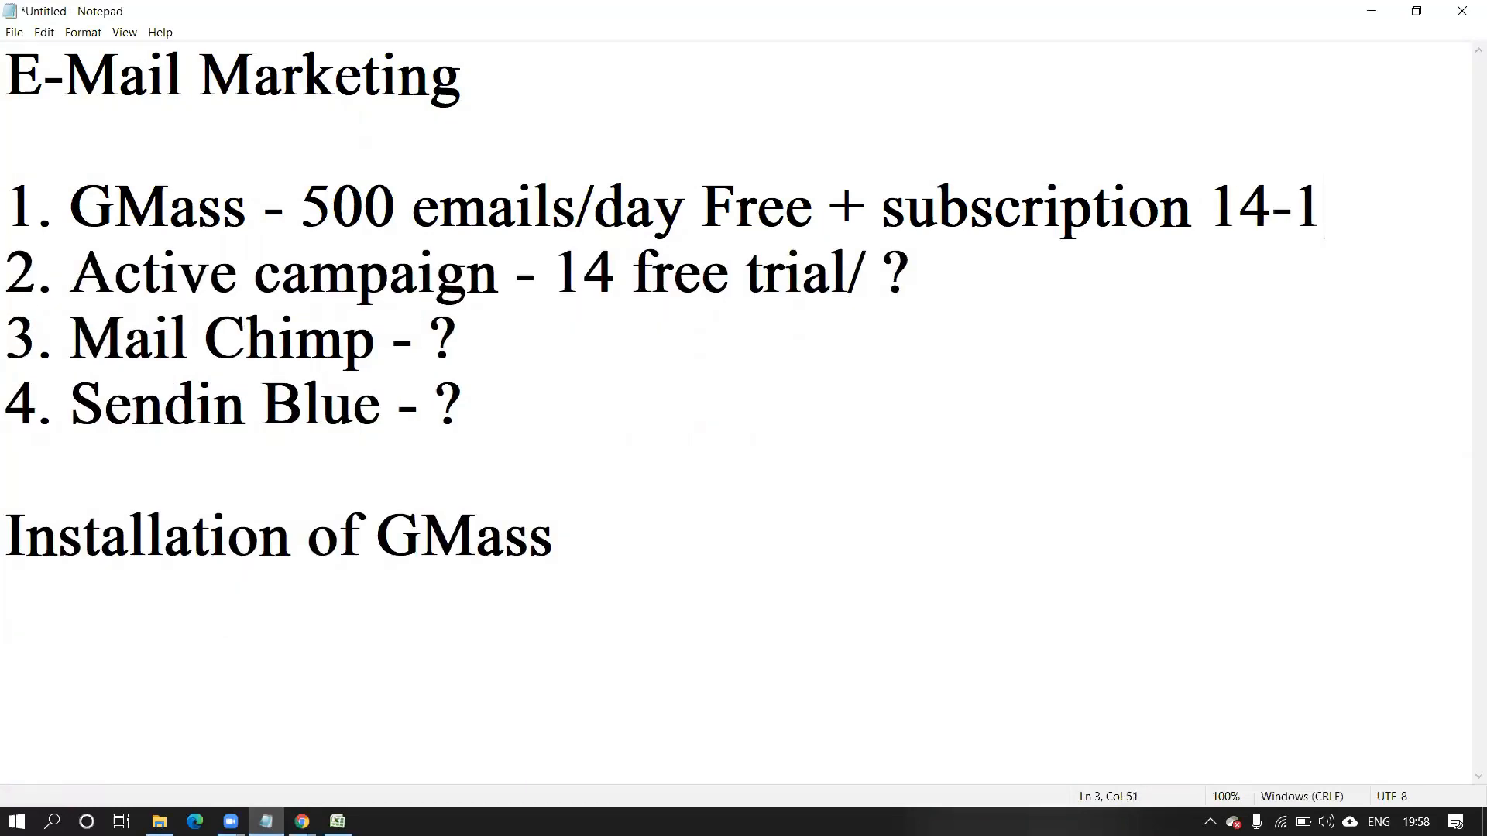
text(500 )
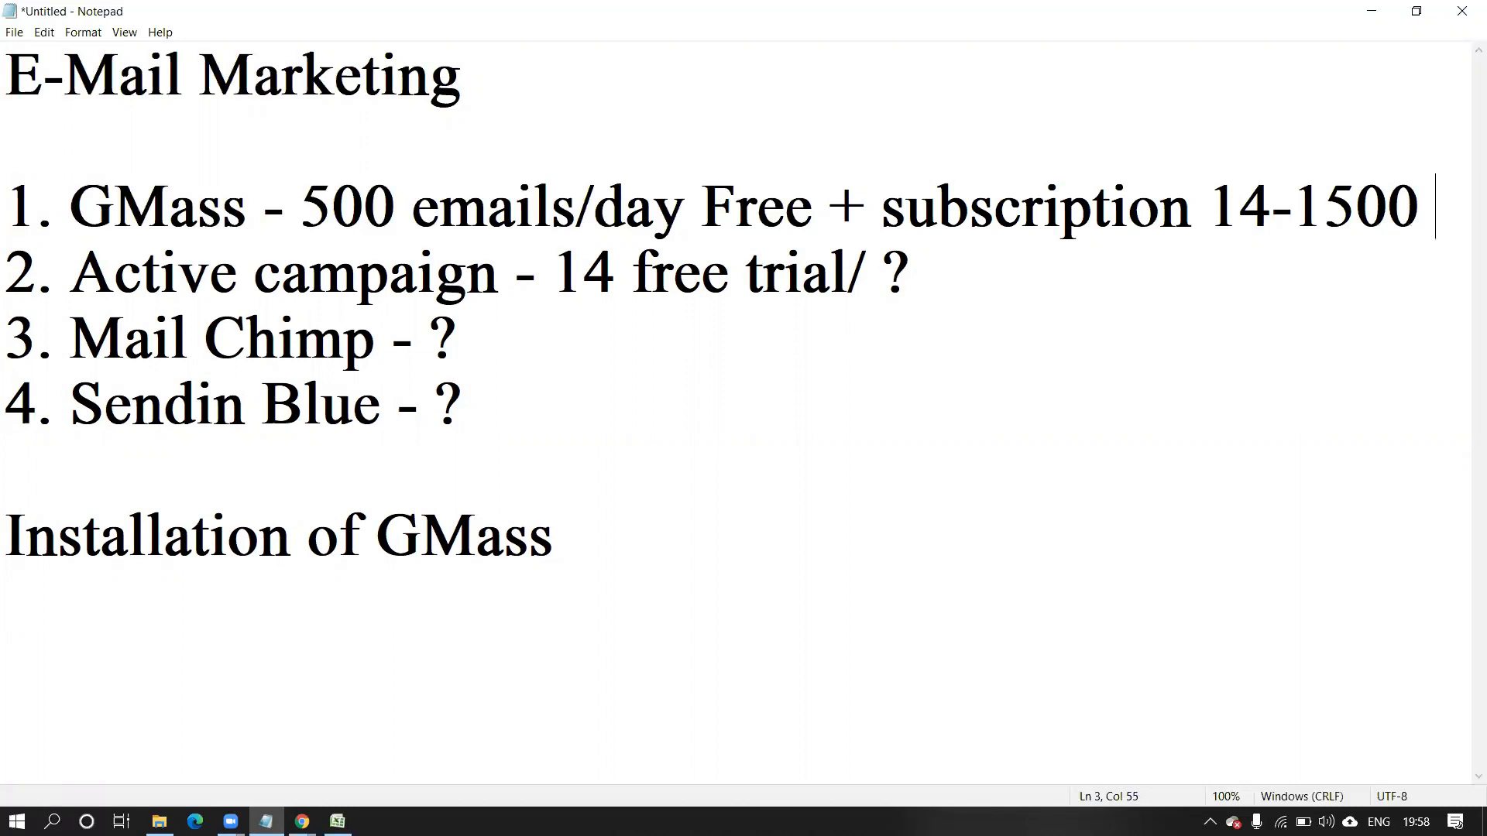
text(montj)
key(BackSpace)
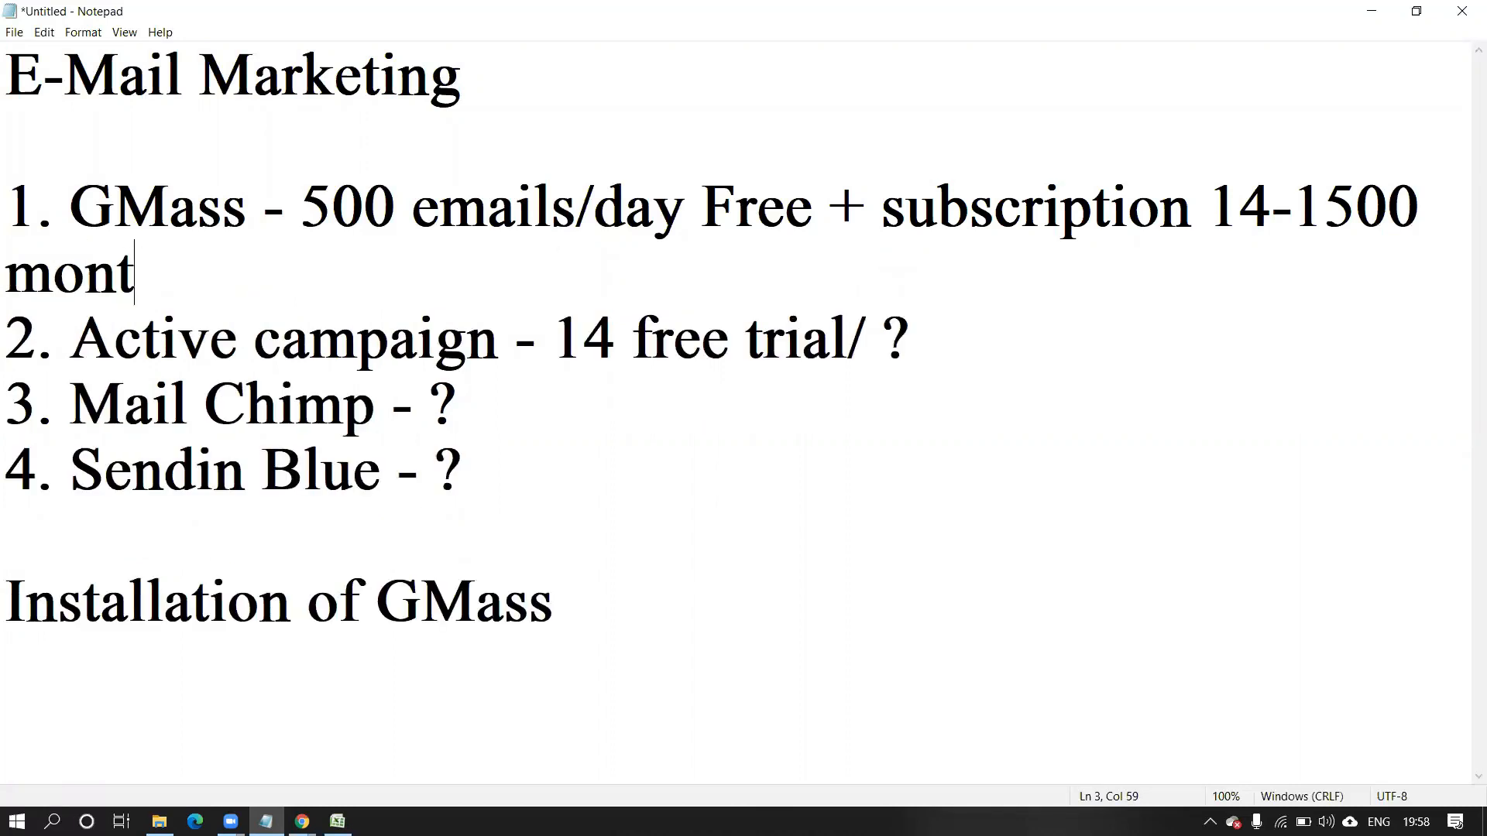
text(hly)
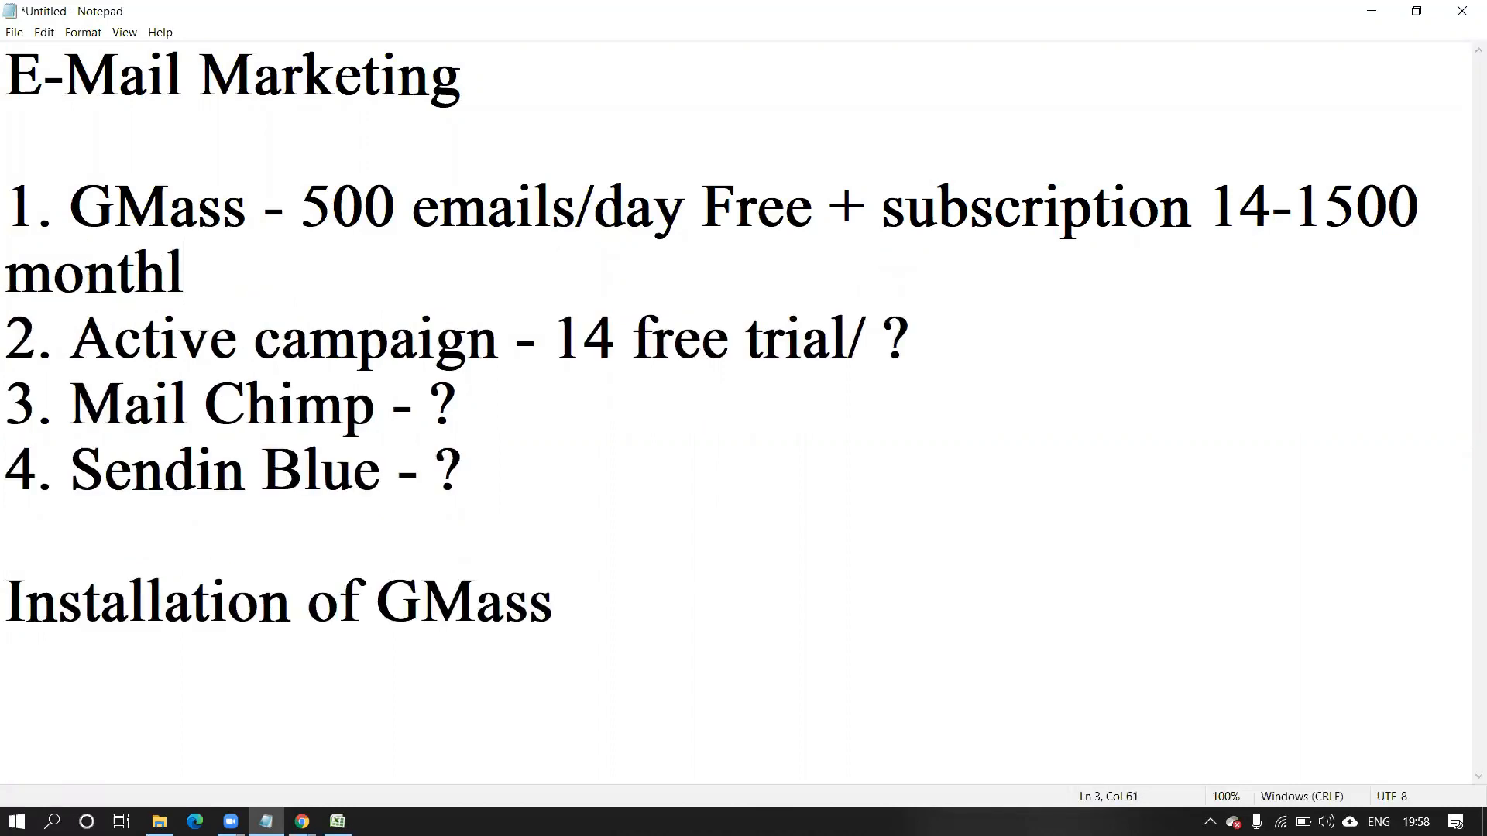
Back in Gmail, scroll the label list and open GMass Reports/Sent Copies.
click(1372, 11)
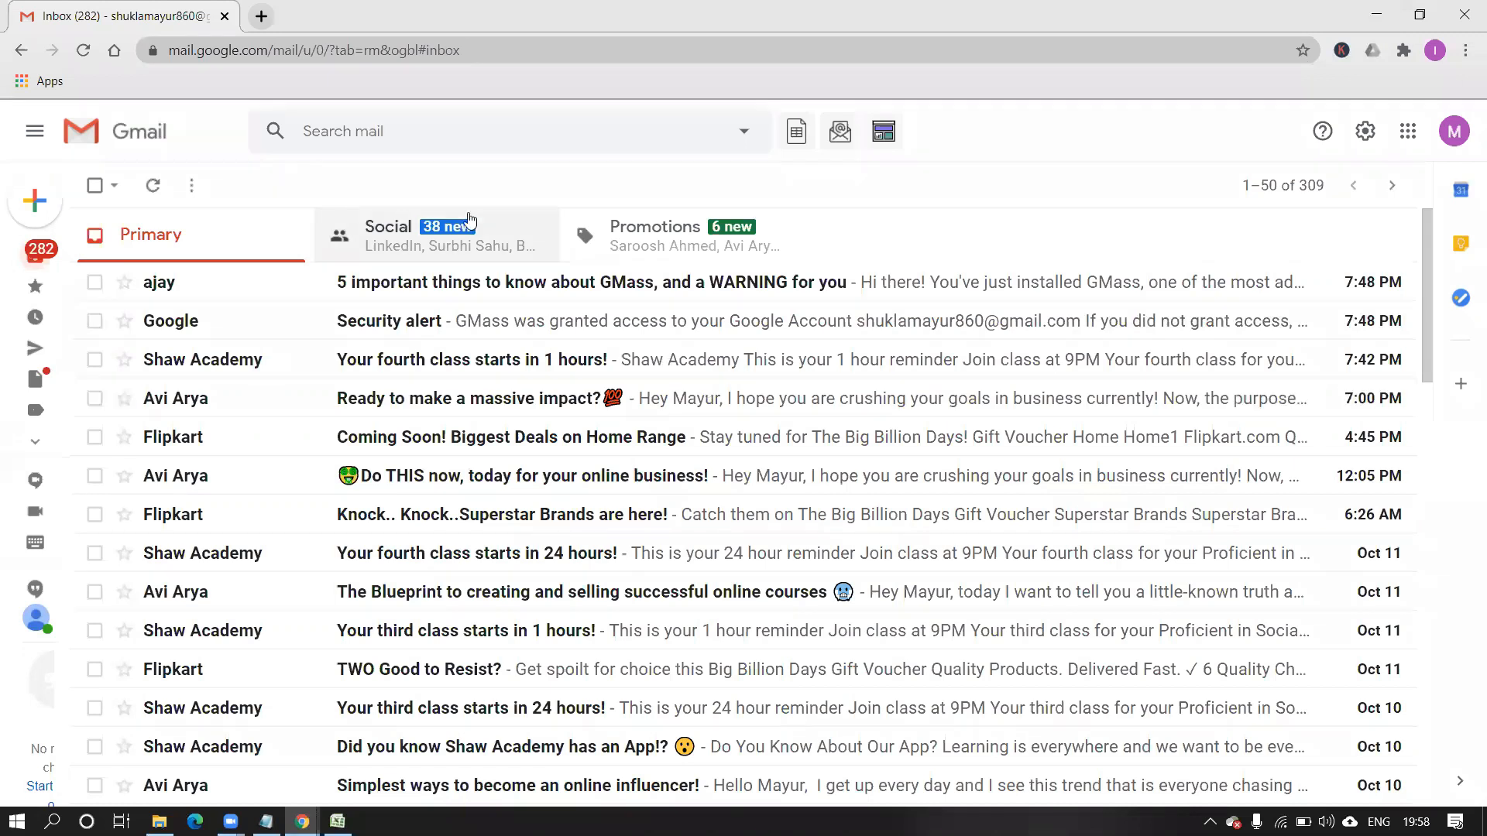
mouse_move(35, 350)
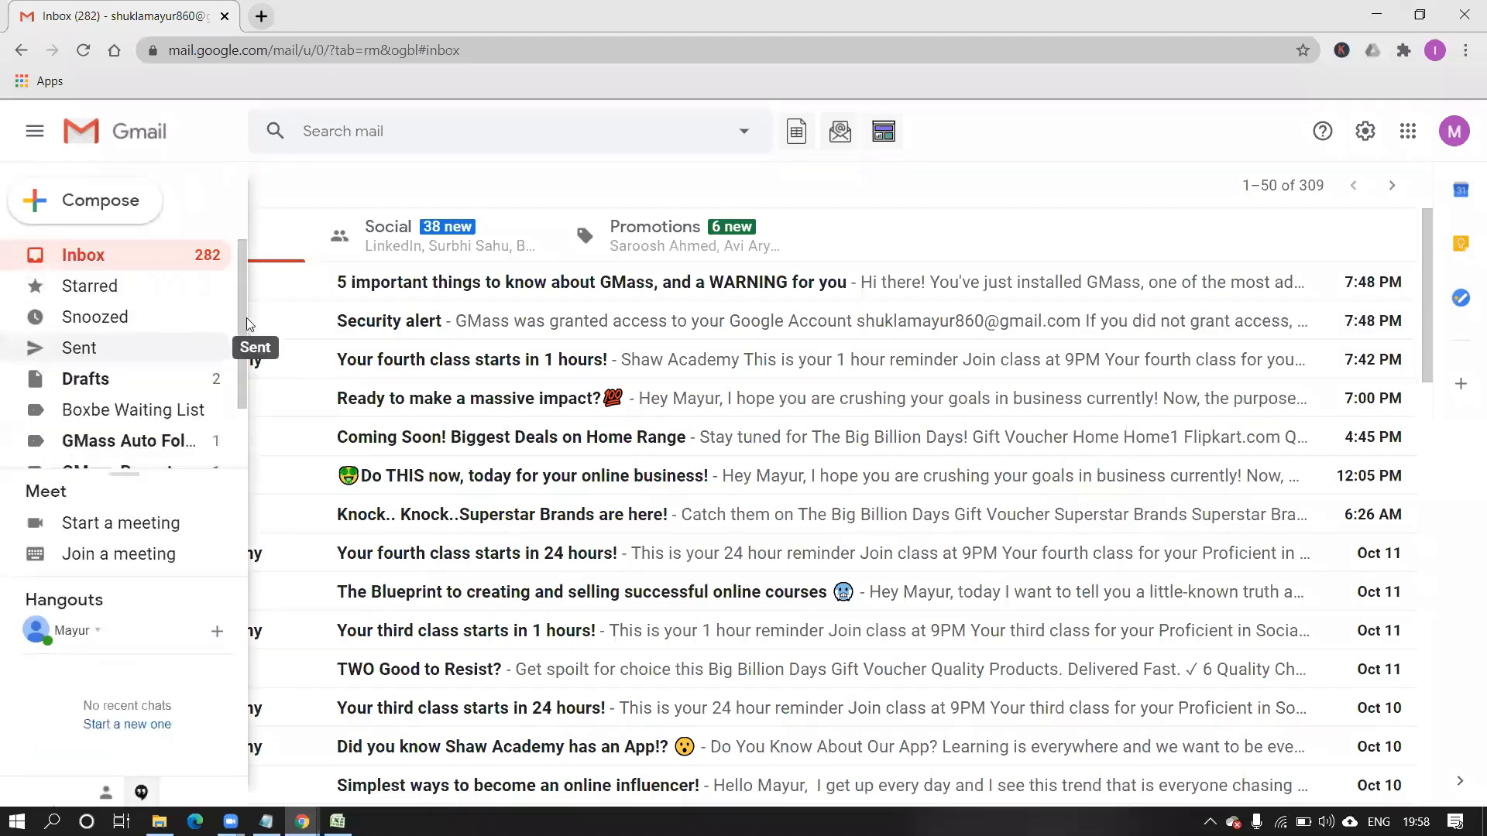
drag(243, 319, 240, 384)
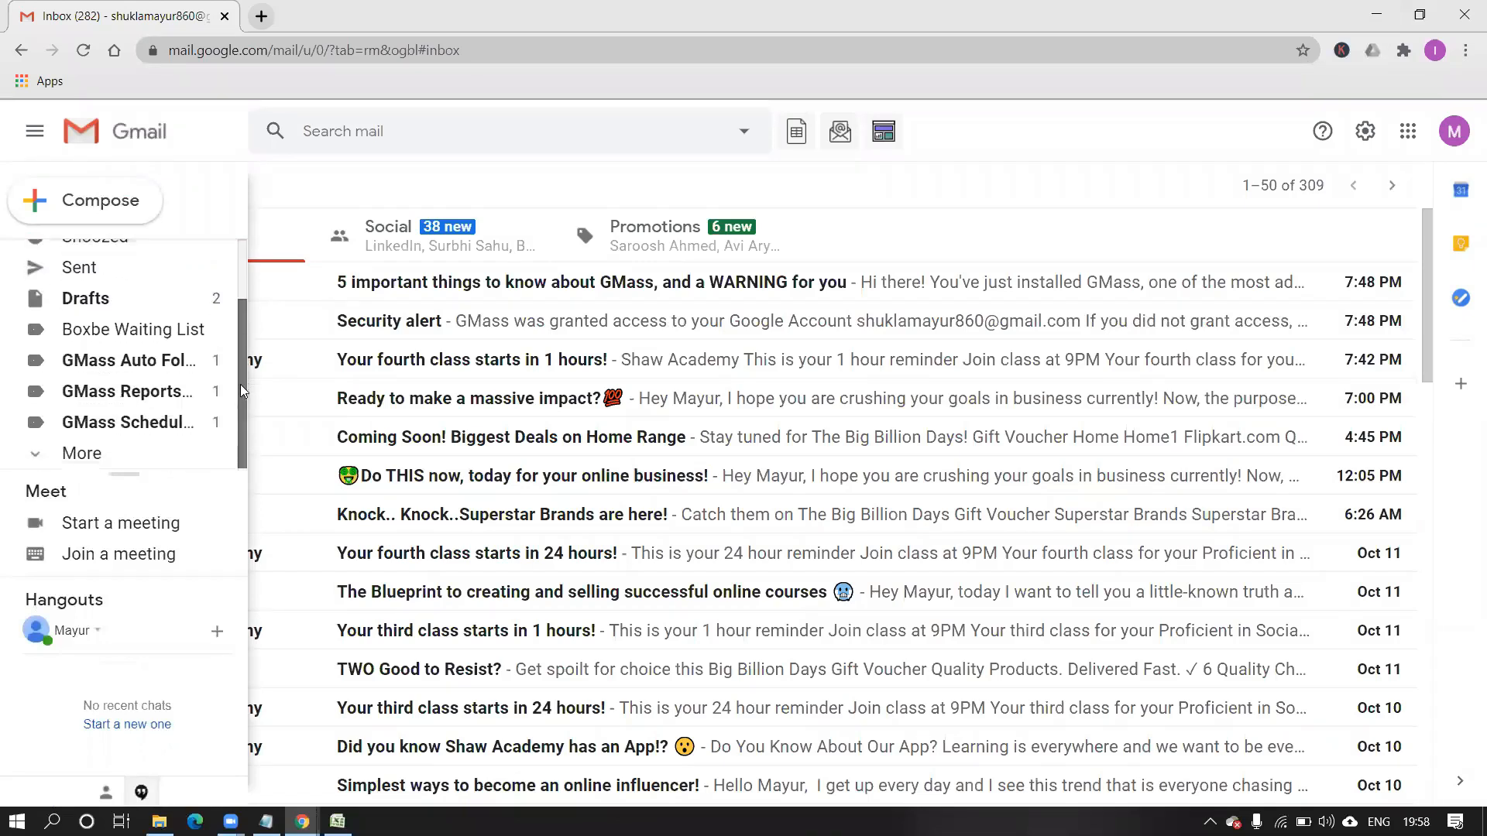
click(184, 402)
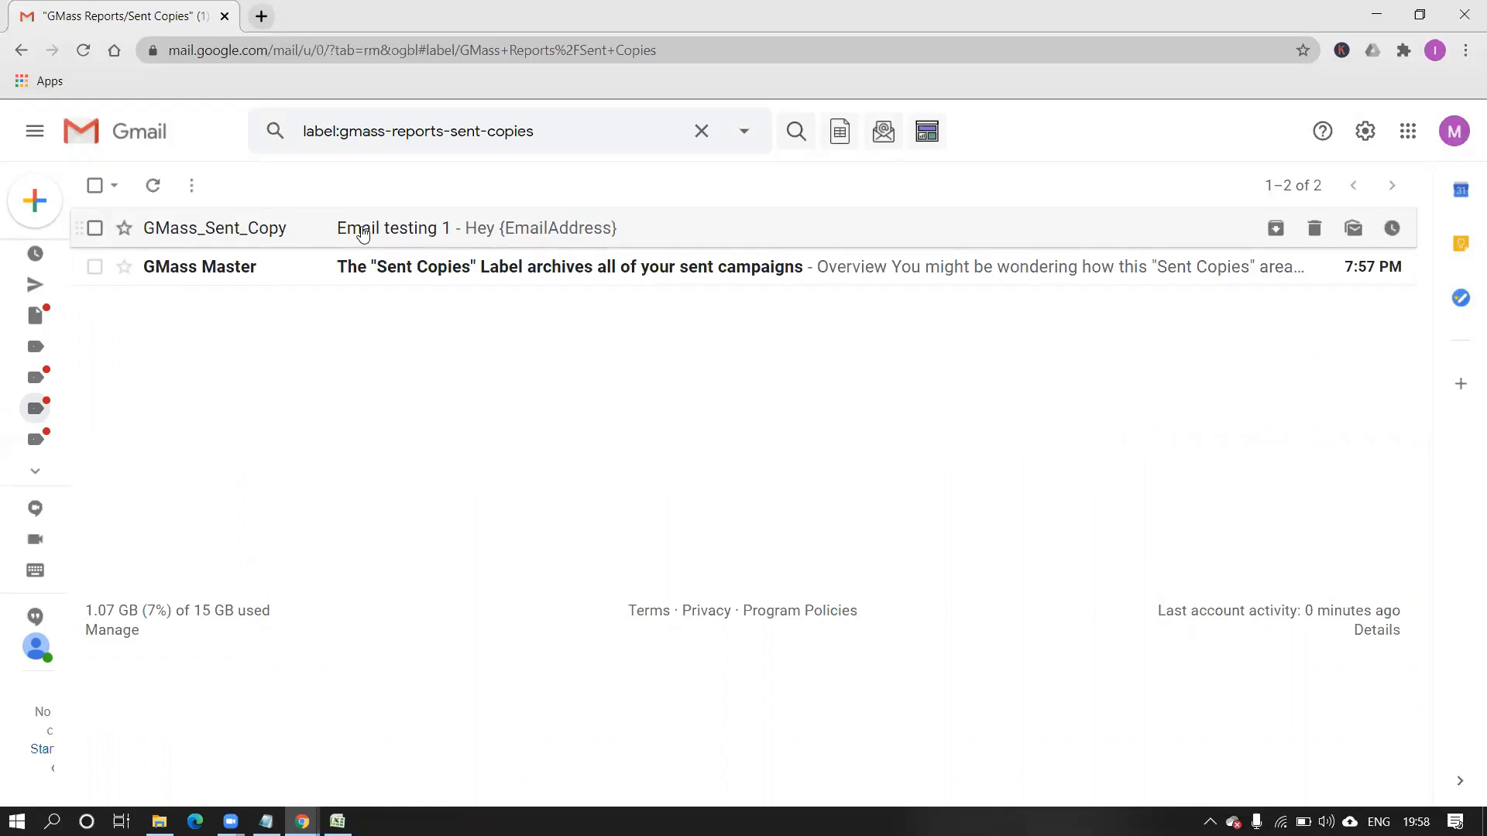
click(362, 230)
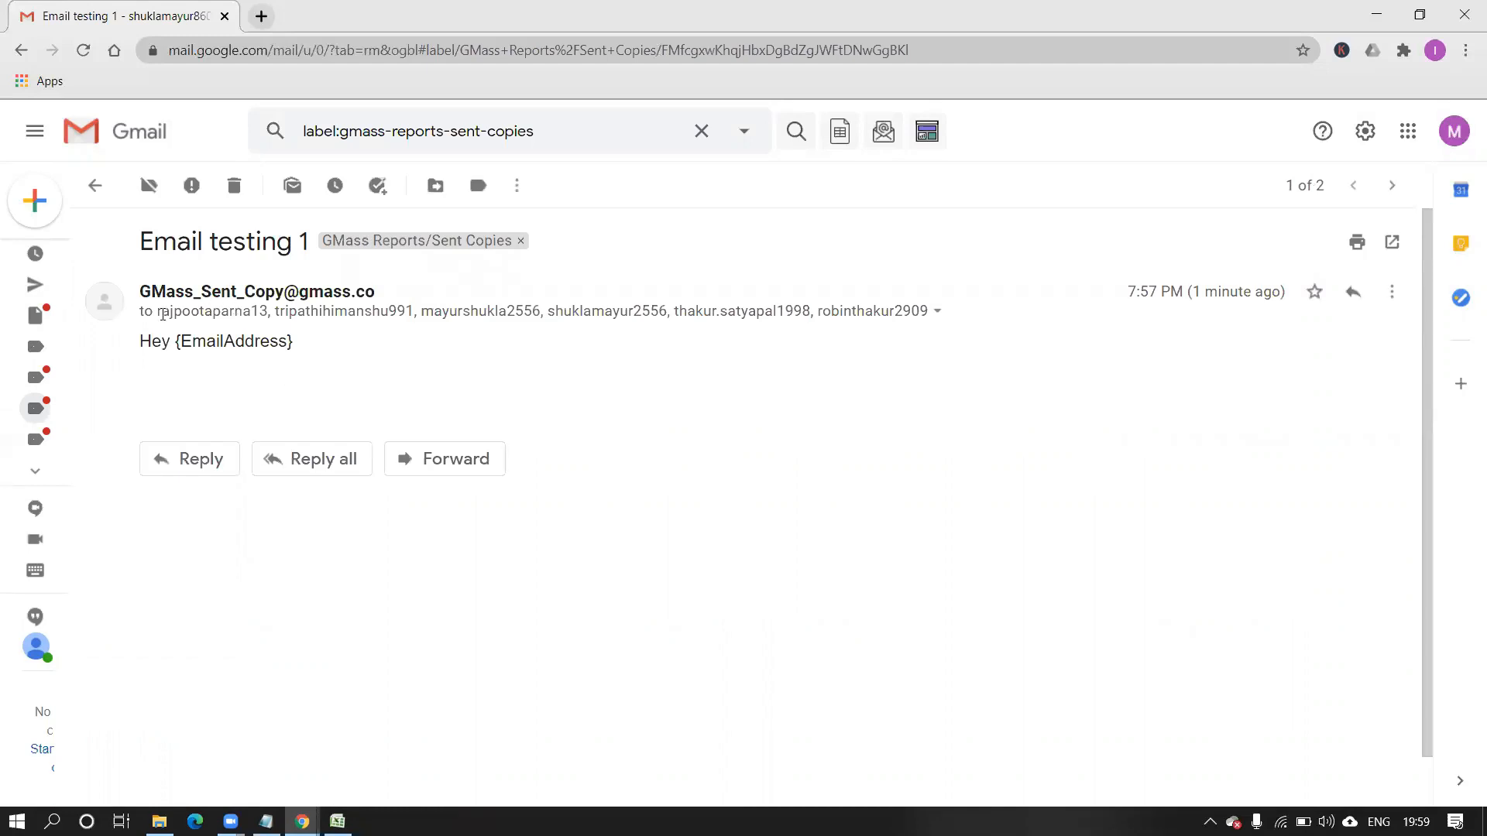
click(165, 311)
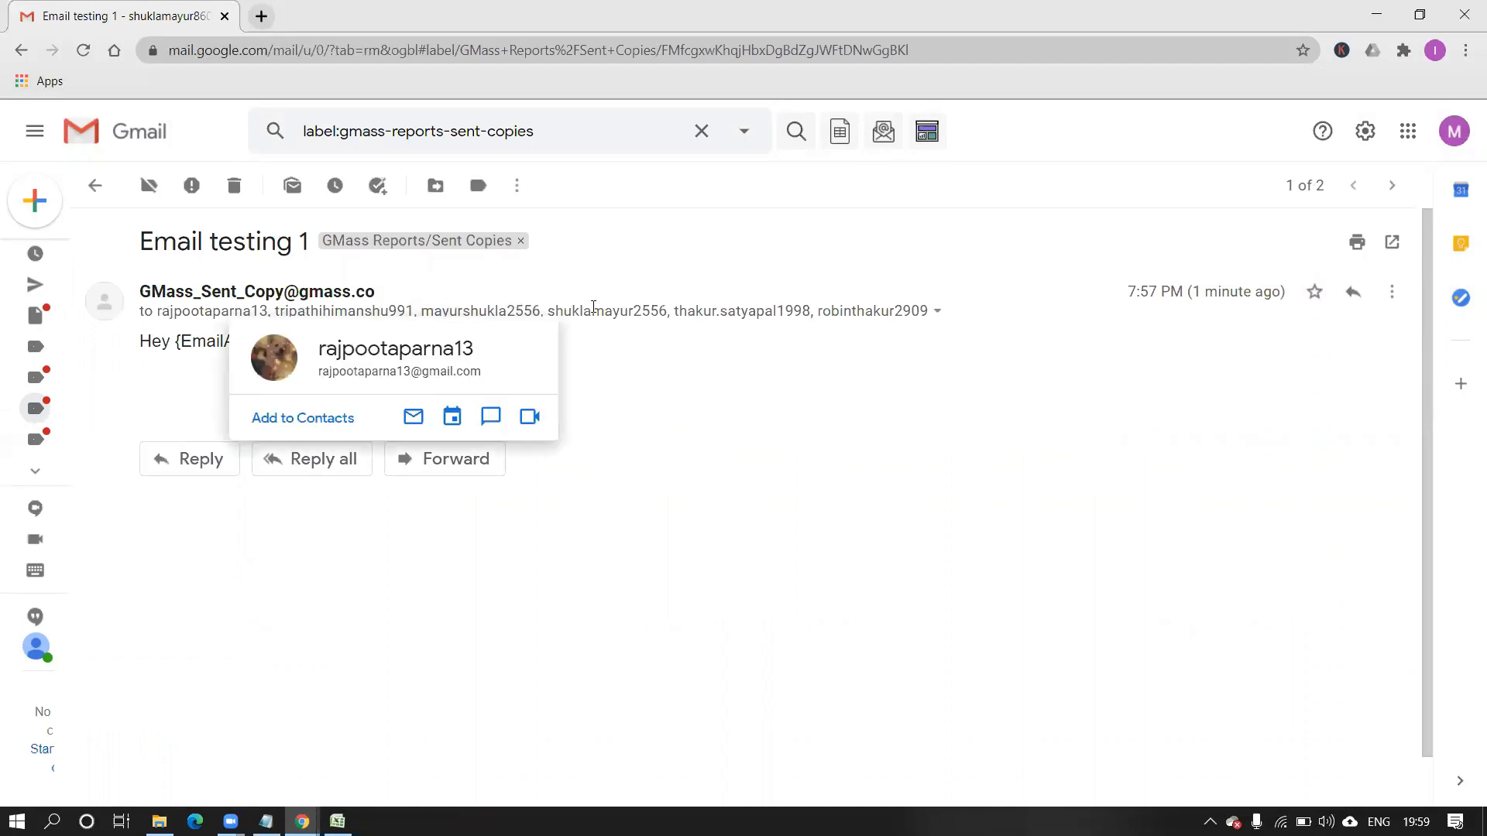
click(21, 50)
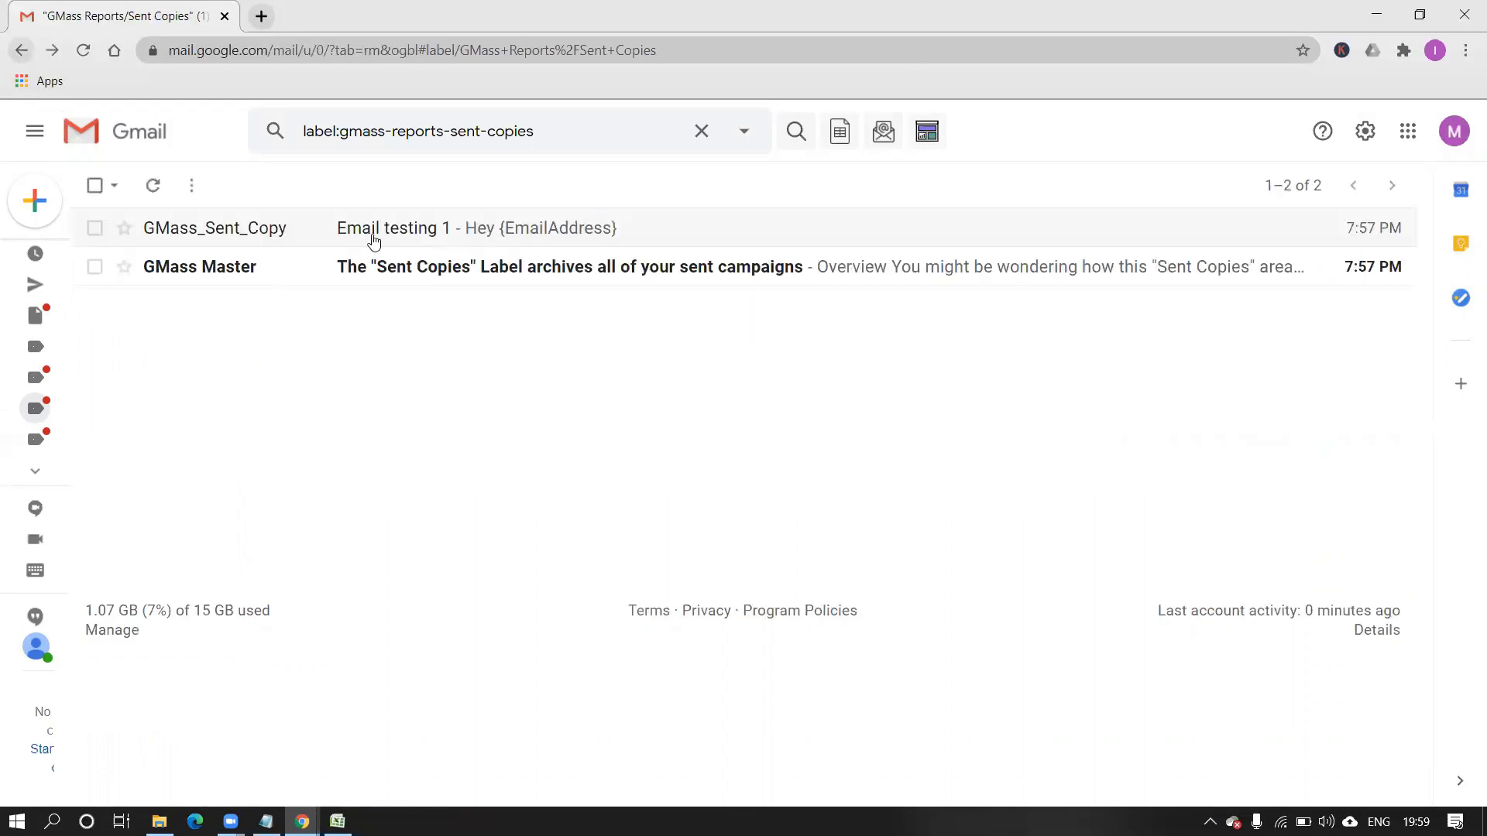
click(384, 288)
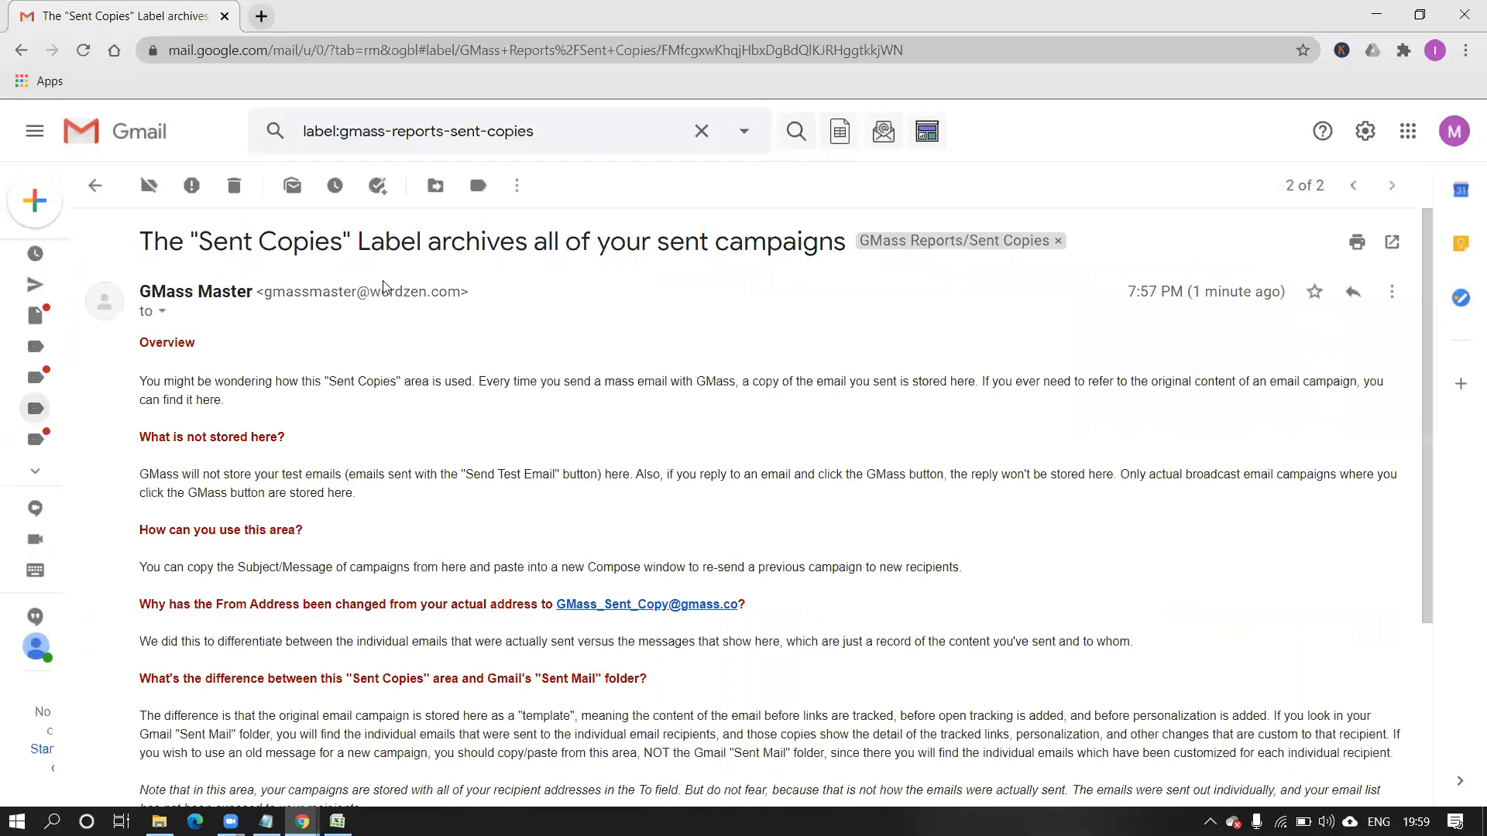
click(9, 59)
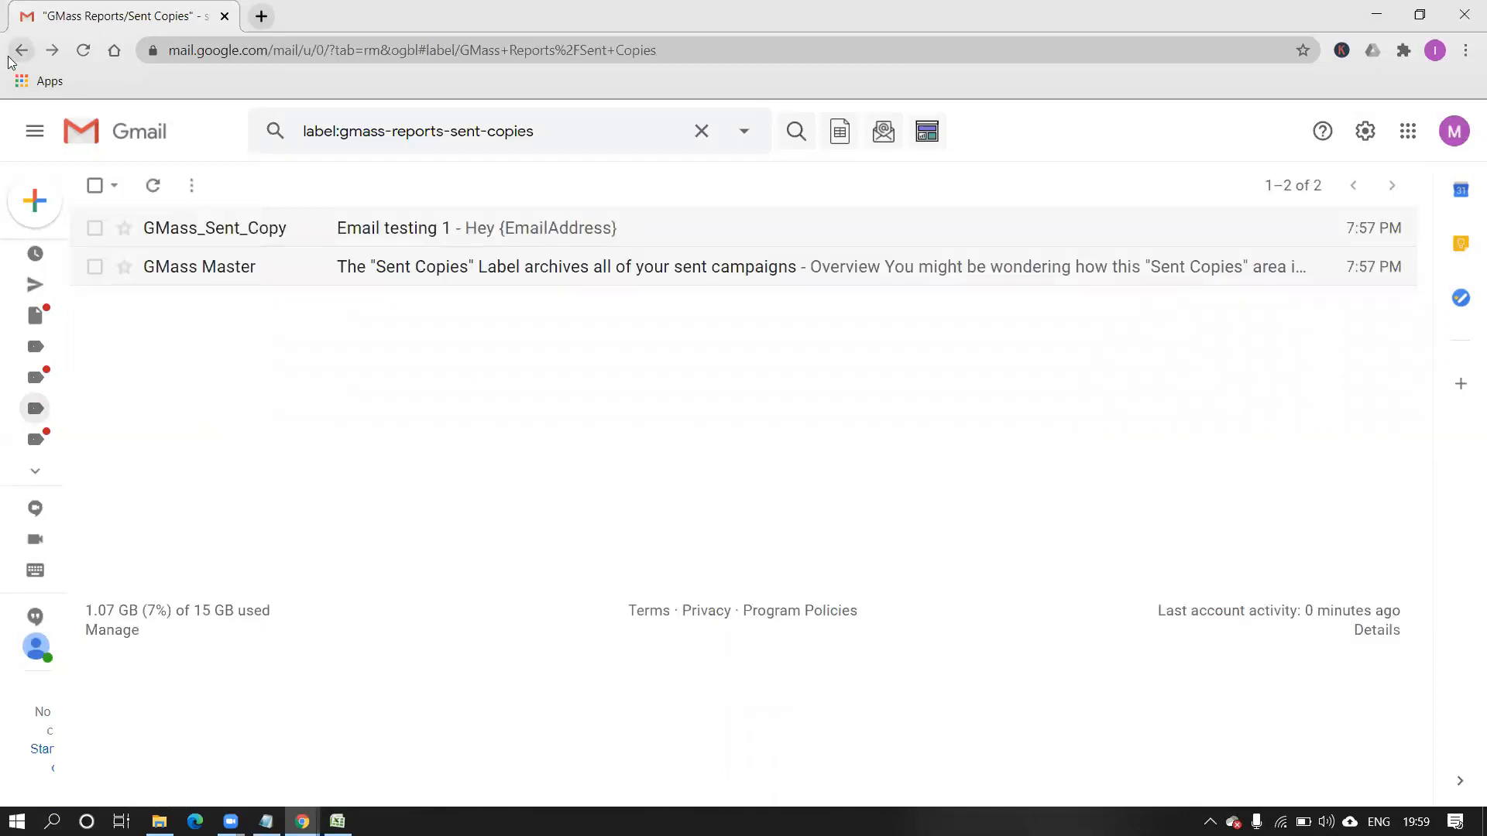
mouse_move(35, 284)
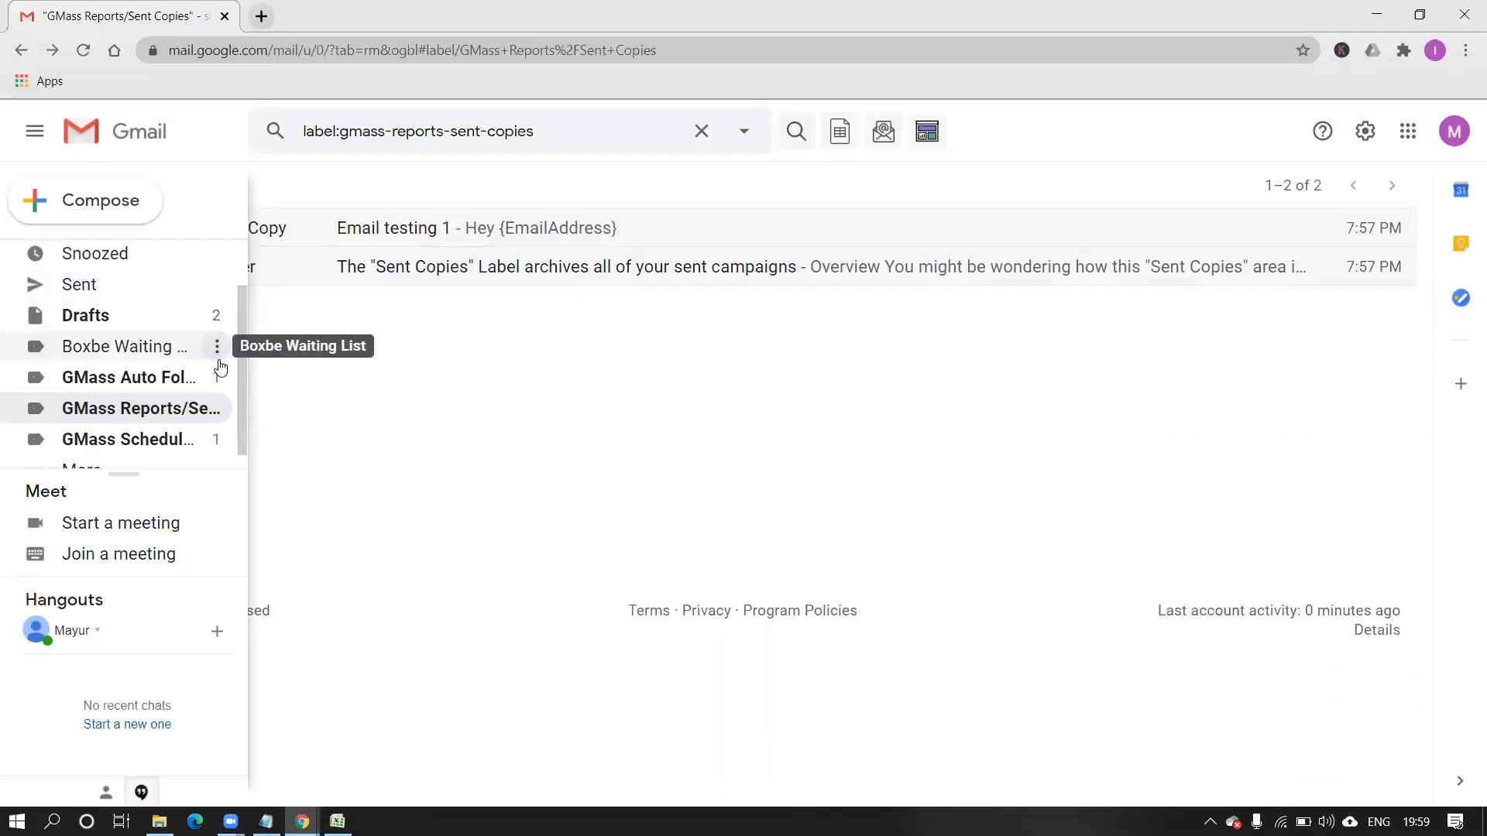
scroll(246, 407, down, 1)
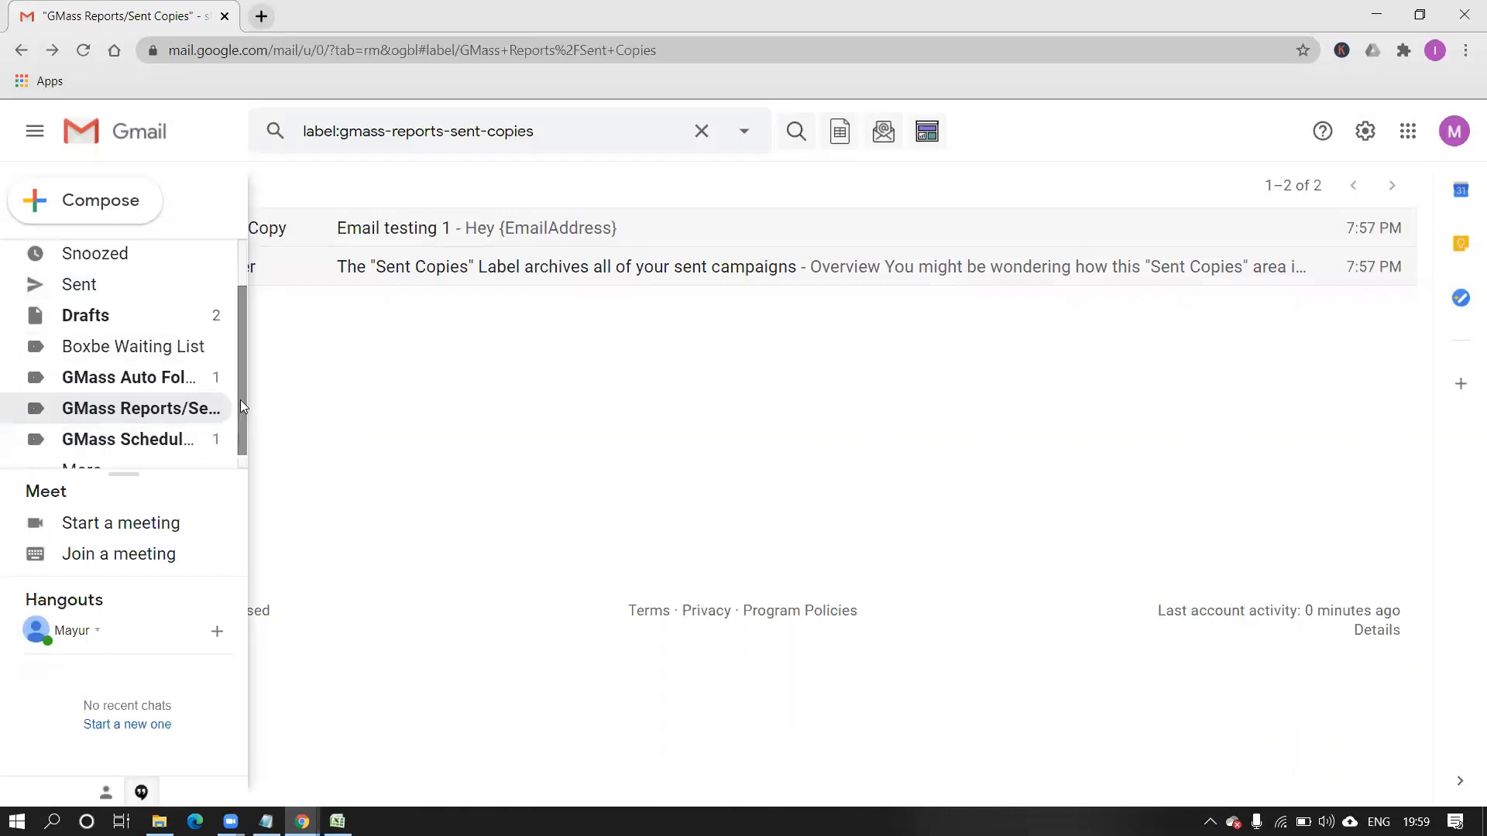
scroll(240, 399, down, 1)
click(88, 452)
drag(240, 348, 240, 393)
scroll(246, 352, up, 1)
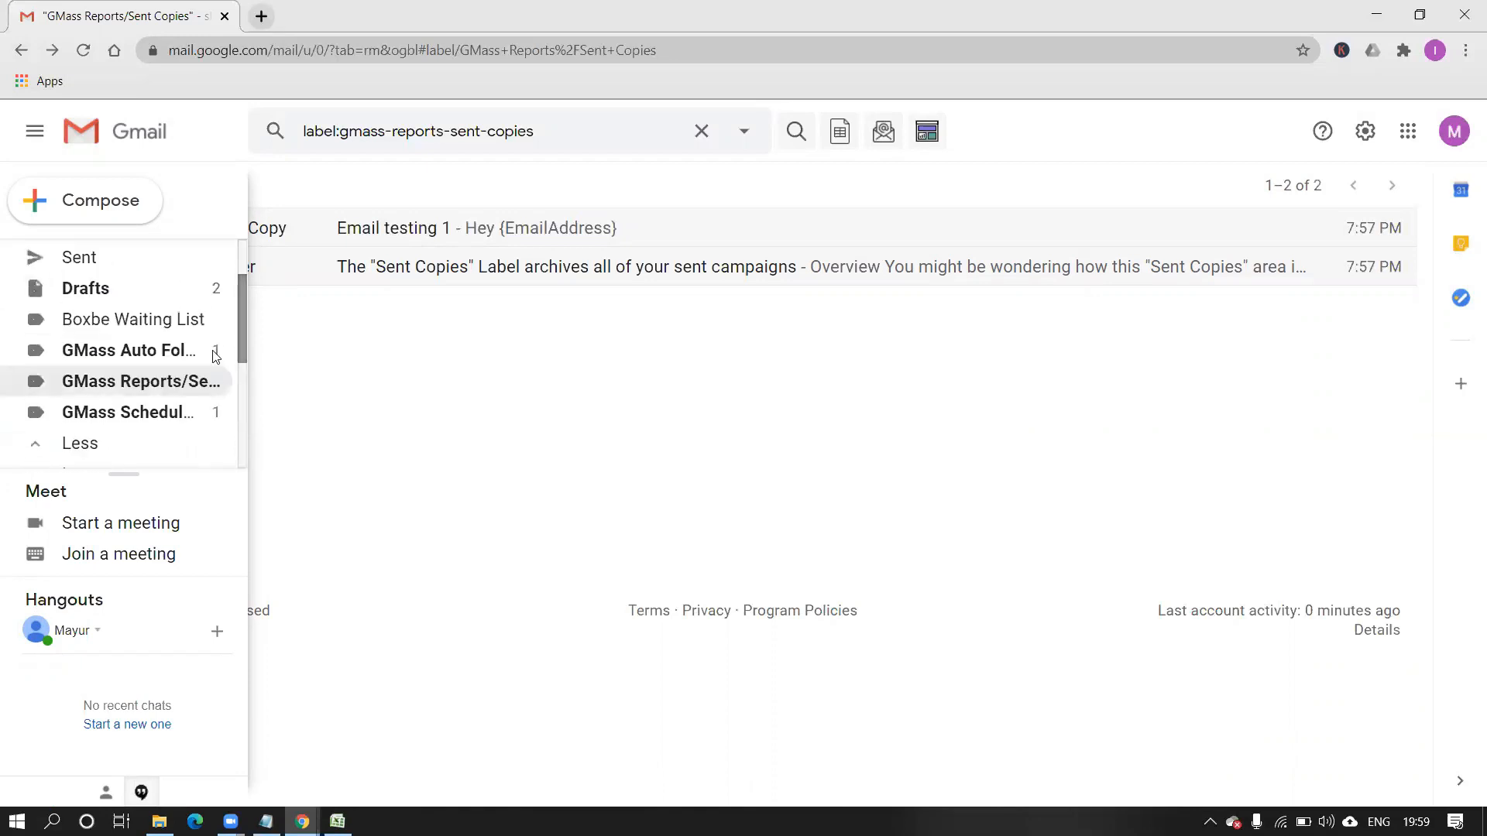
Read the GMass Auto Followup explainer message, then go back and view Sent mail.
click(184, 361)
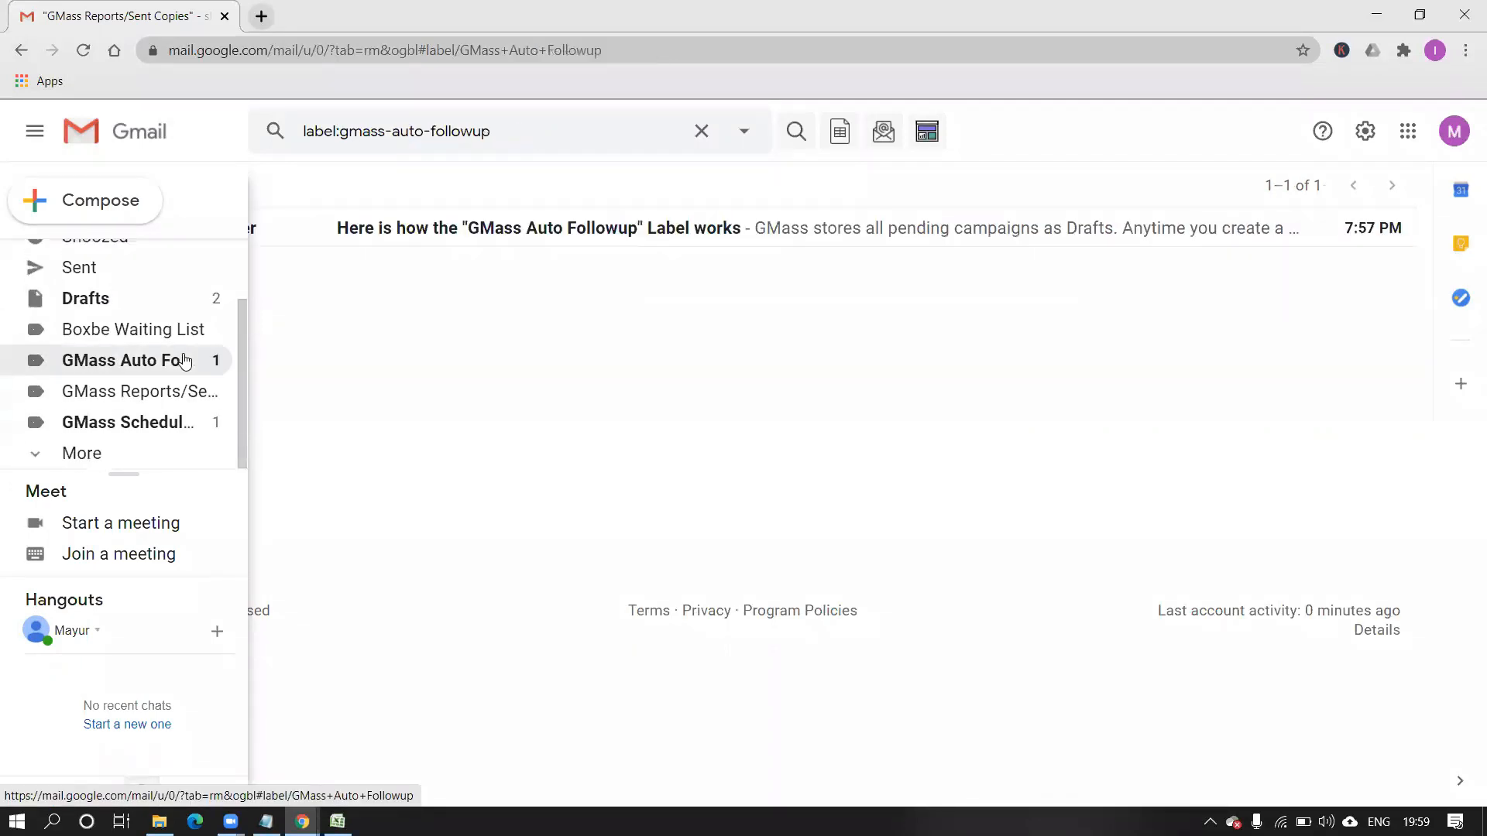
click(317, 235)
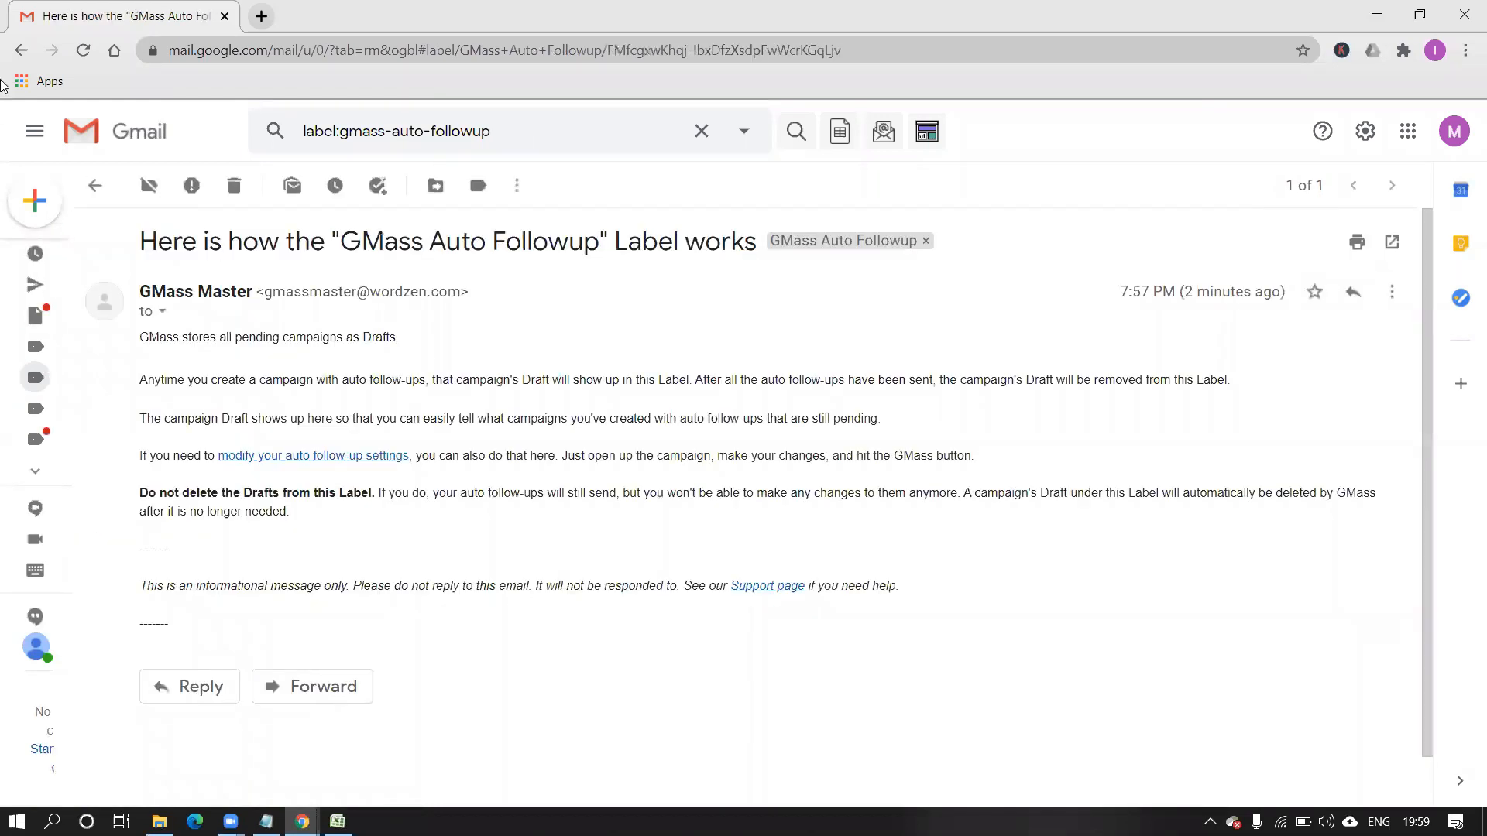
click(21, 50)
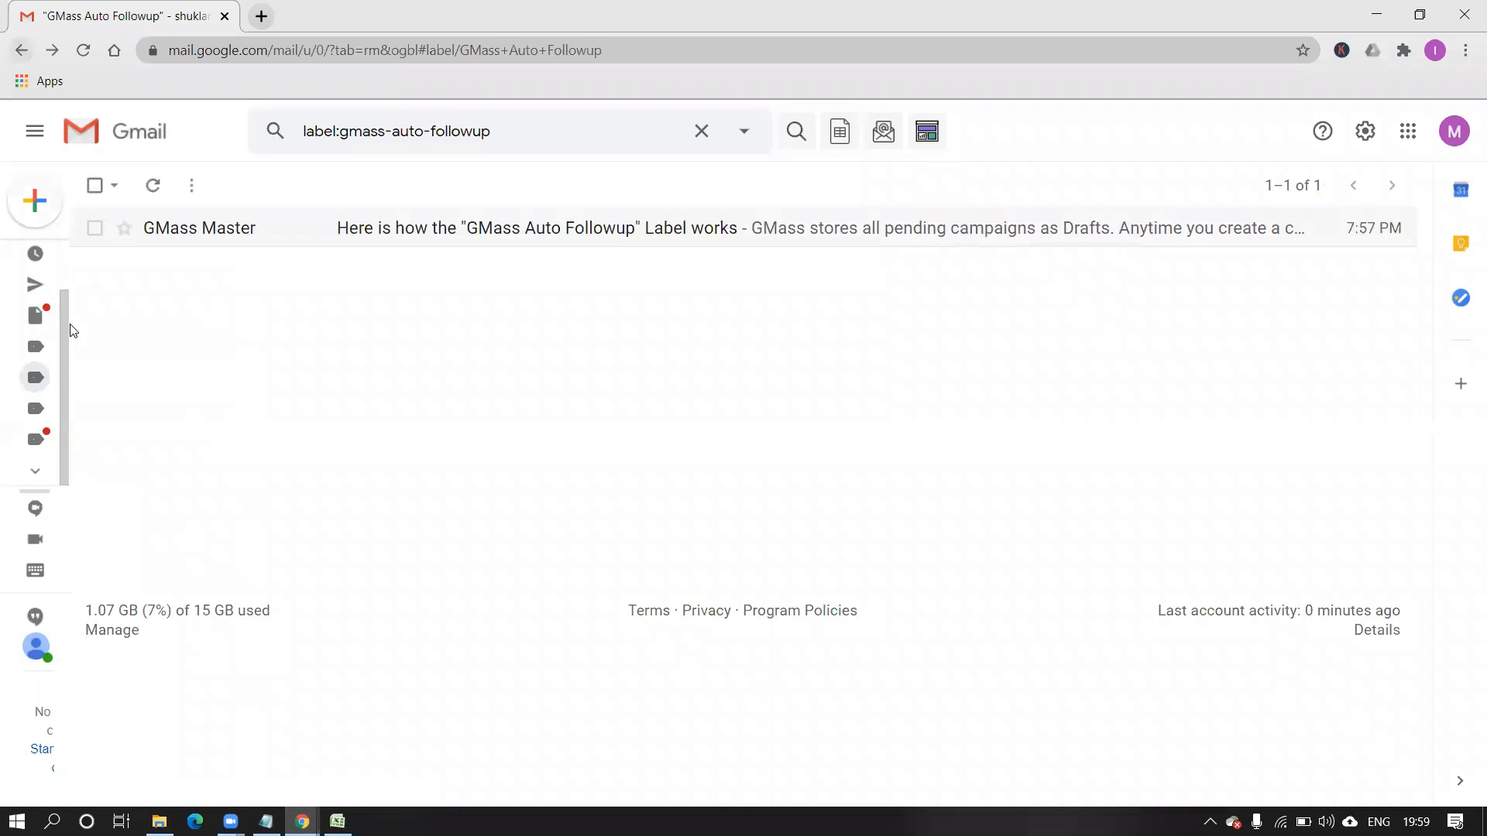
click(30, 287)
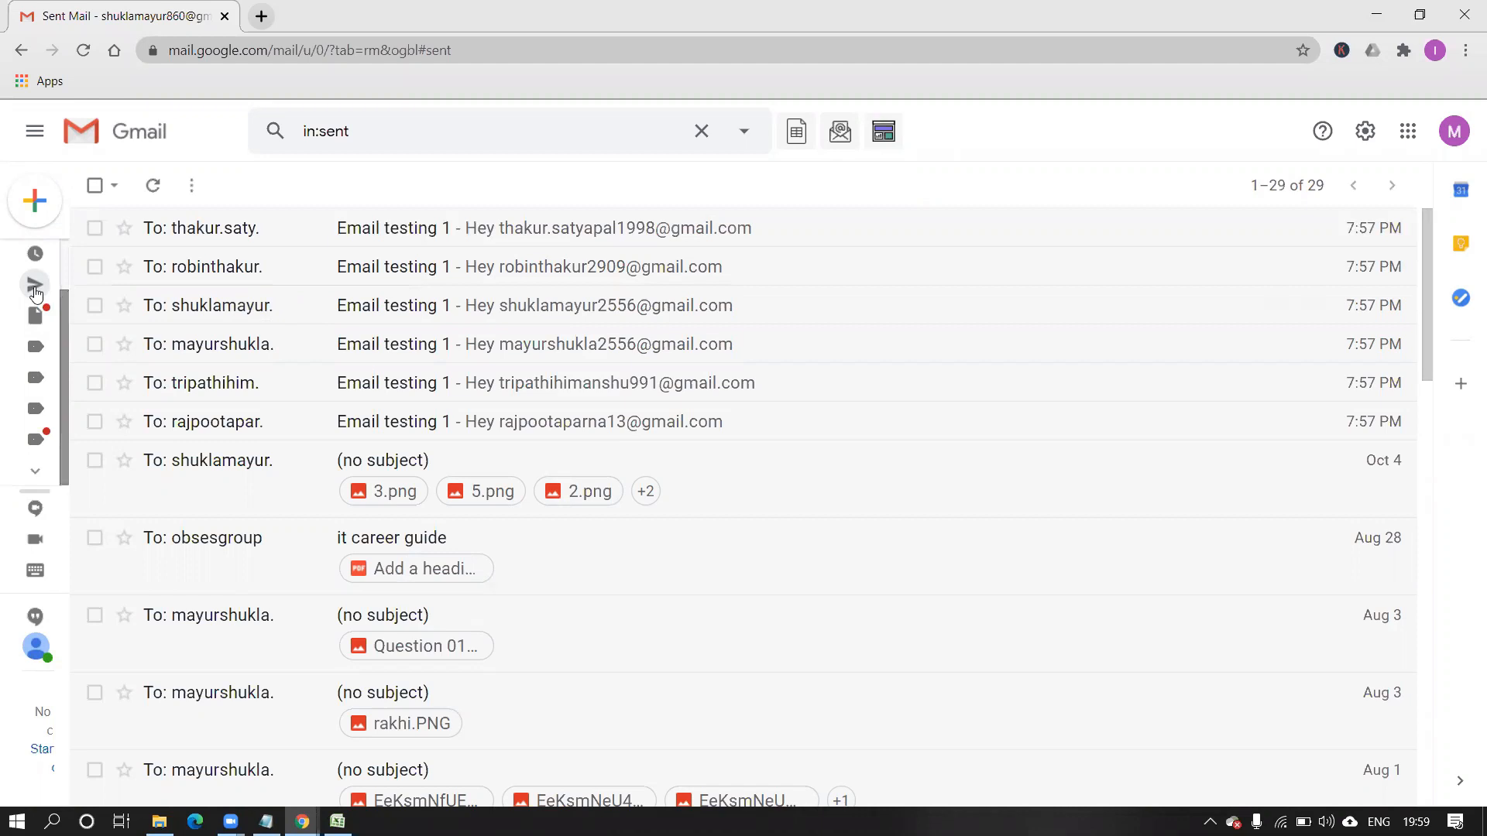
mouse_move(32, 292)
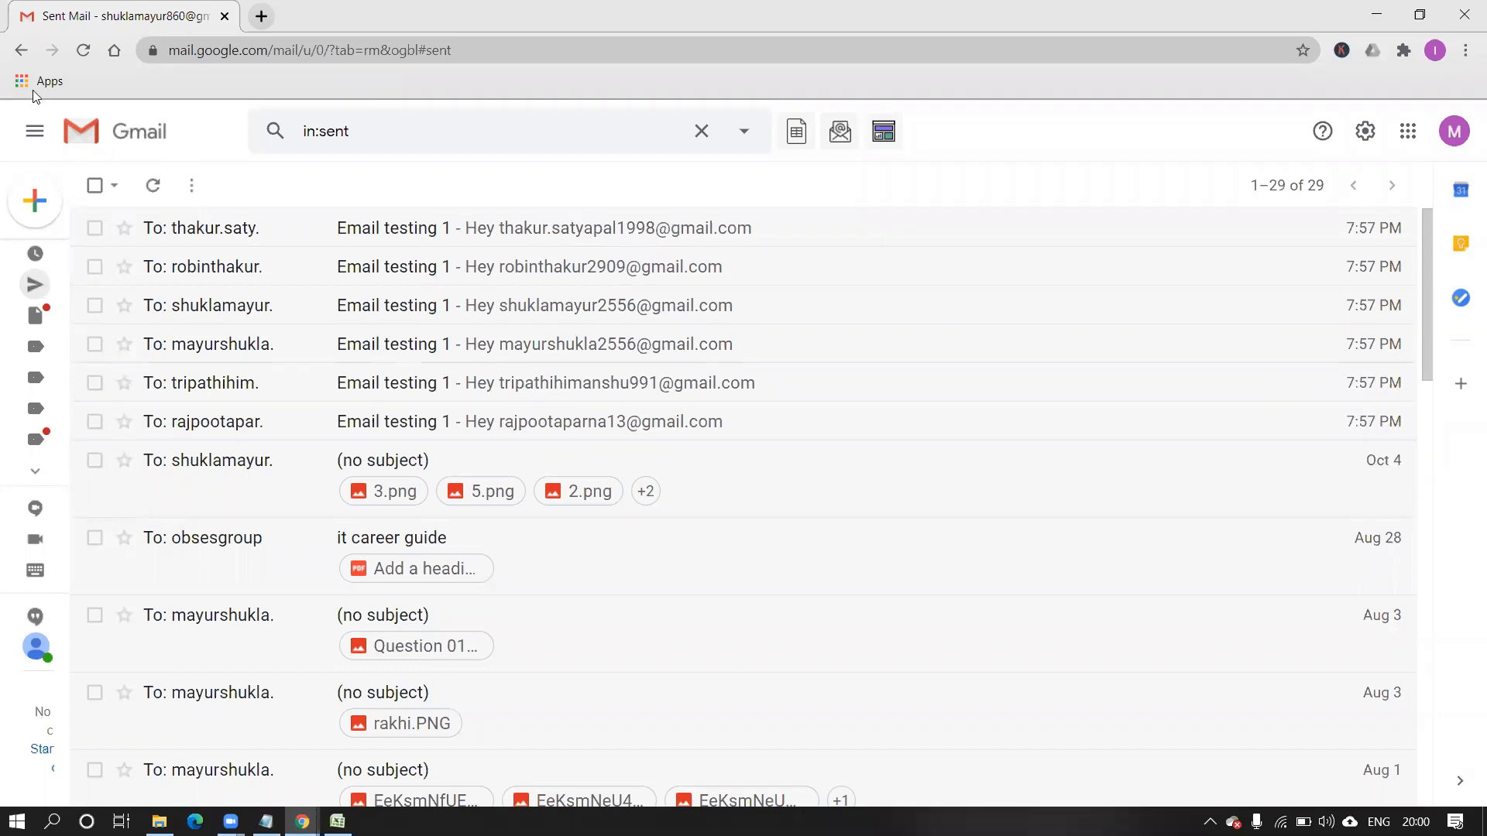
click(22, 54)
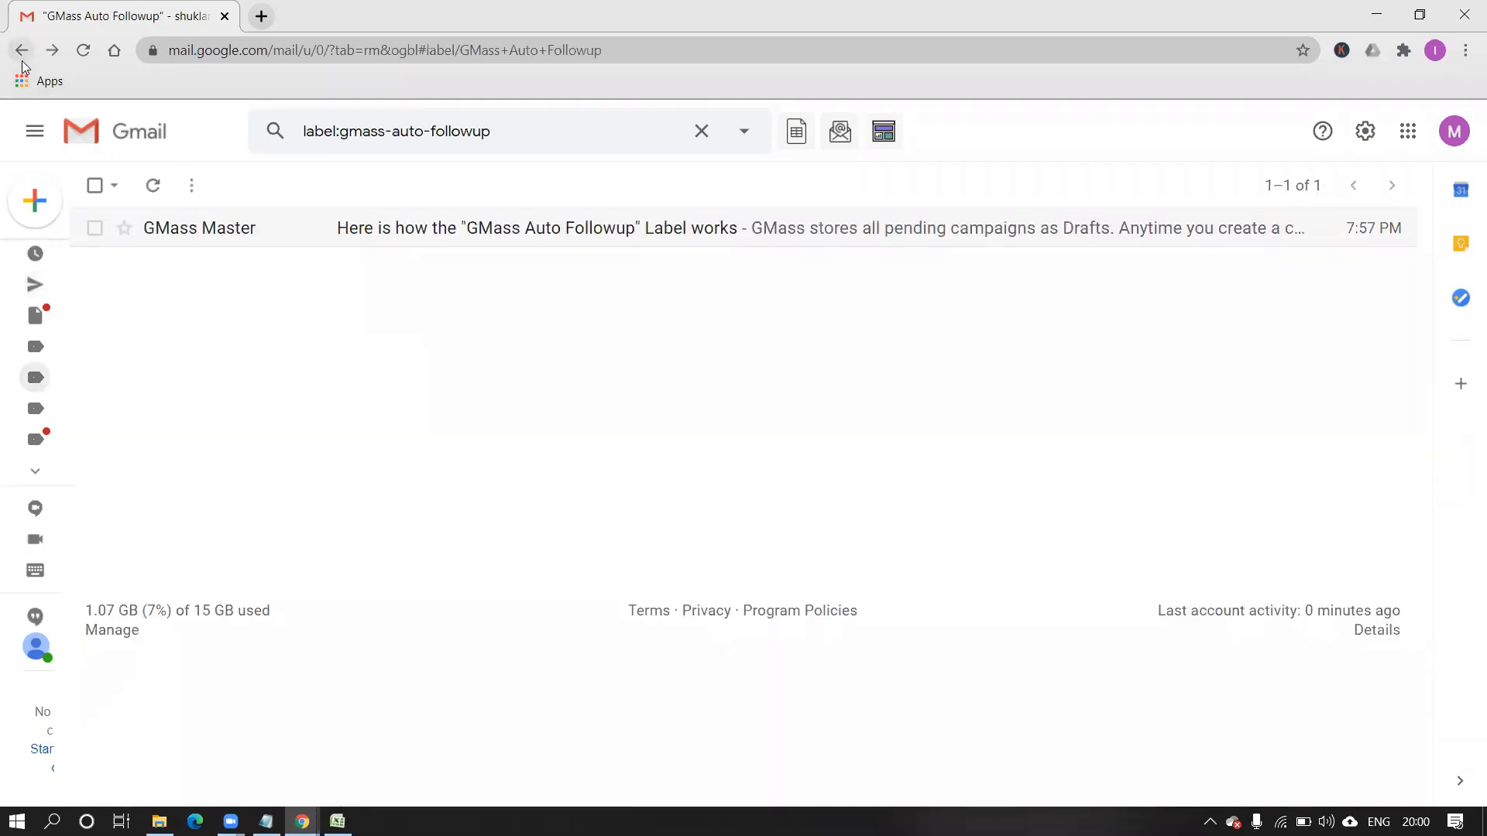
mouse_move(35, 248)
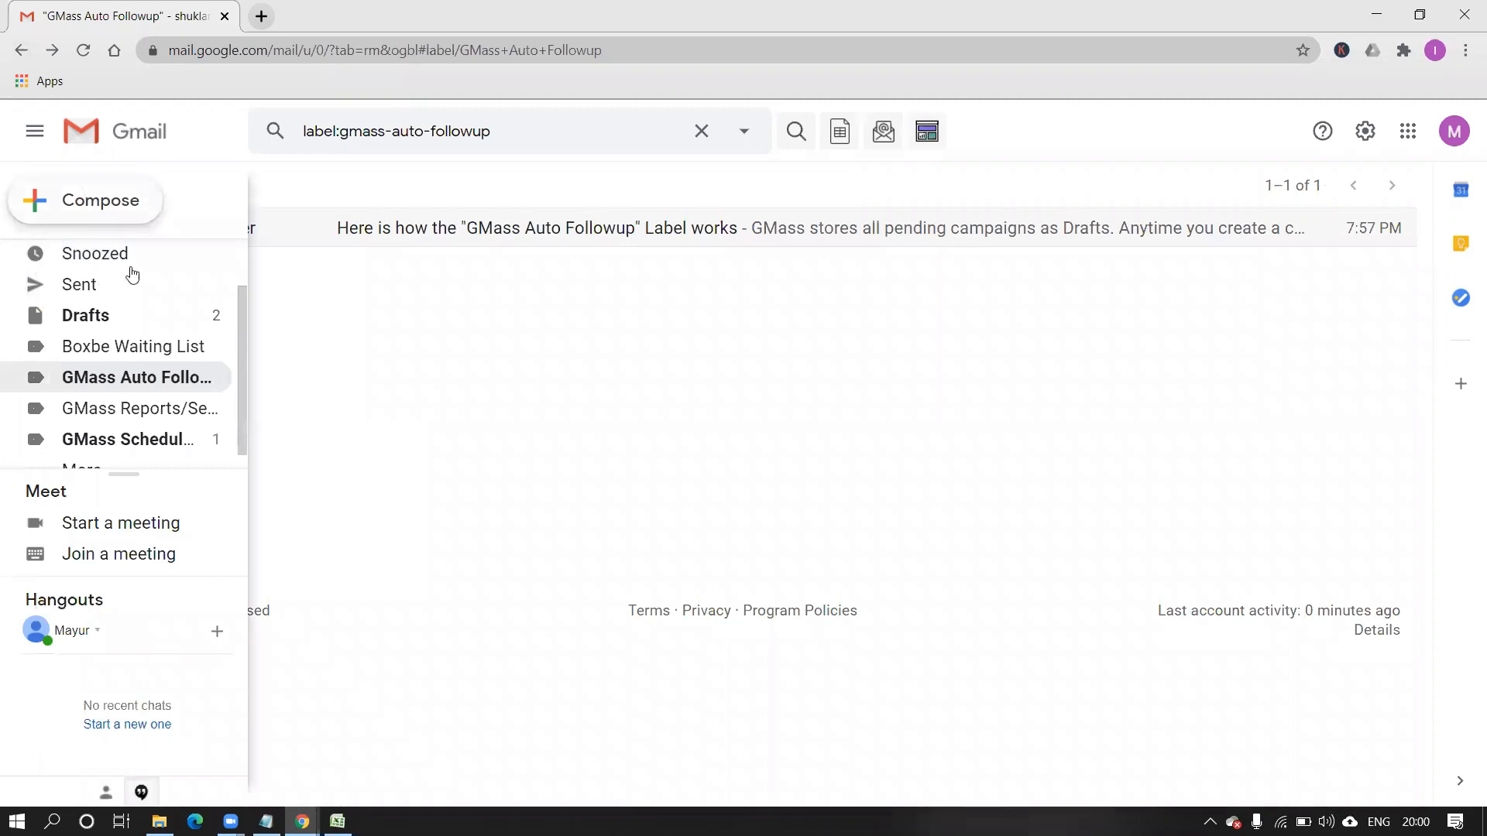
click(109, 290)
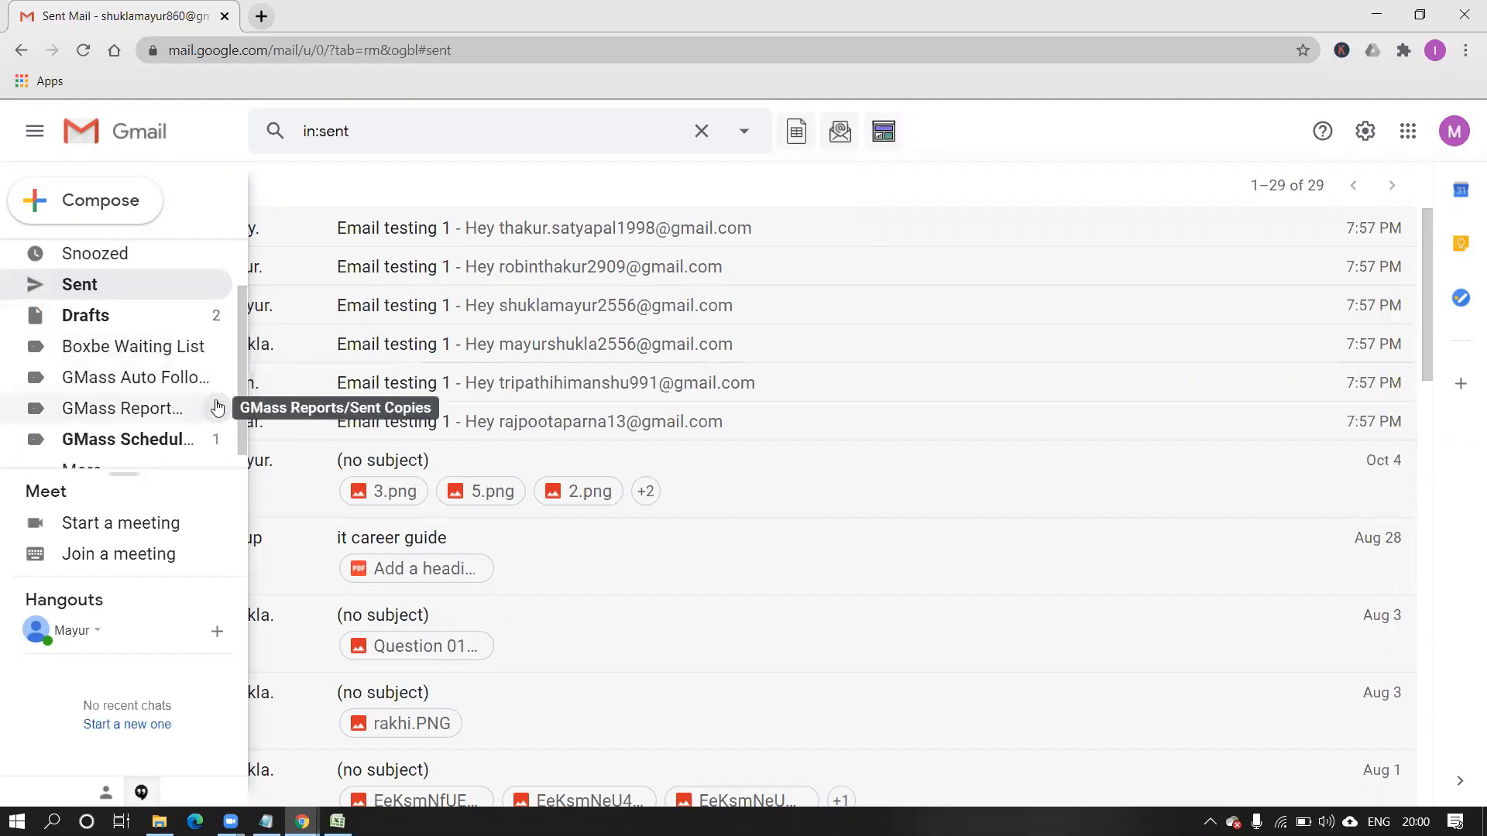
Review the Email testing 1 copy in GMass Reports/Sent Copies, then show the account switcher.
click(174, 415)
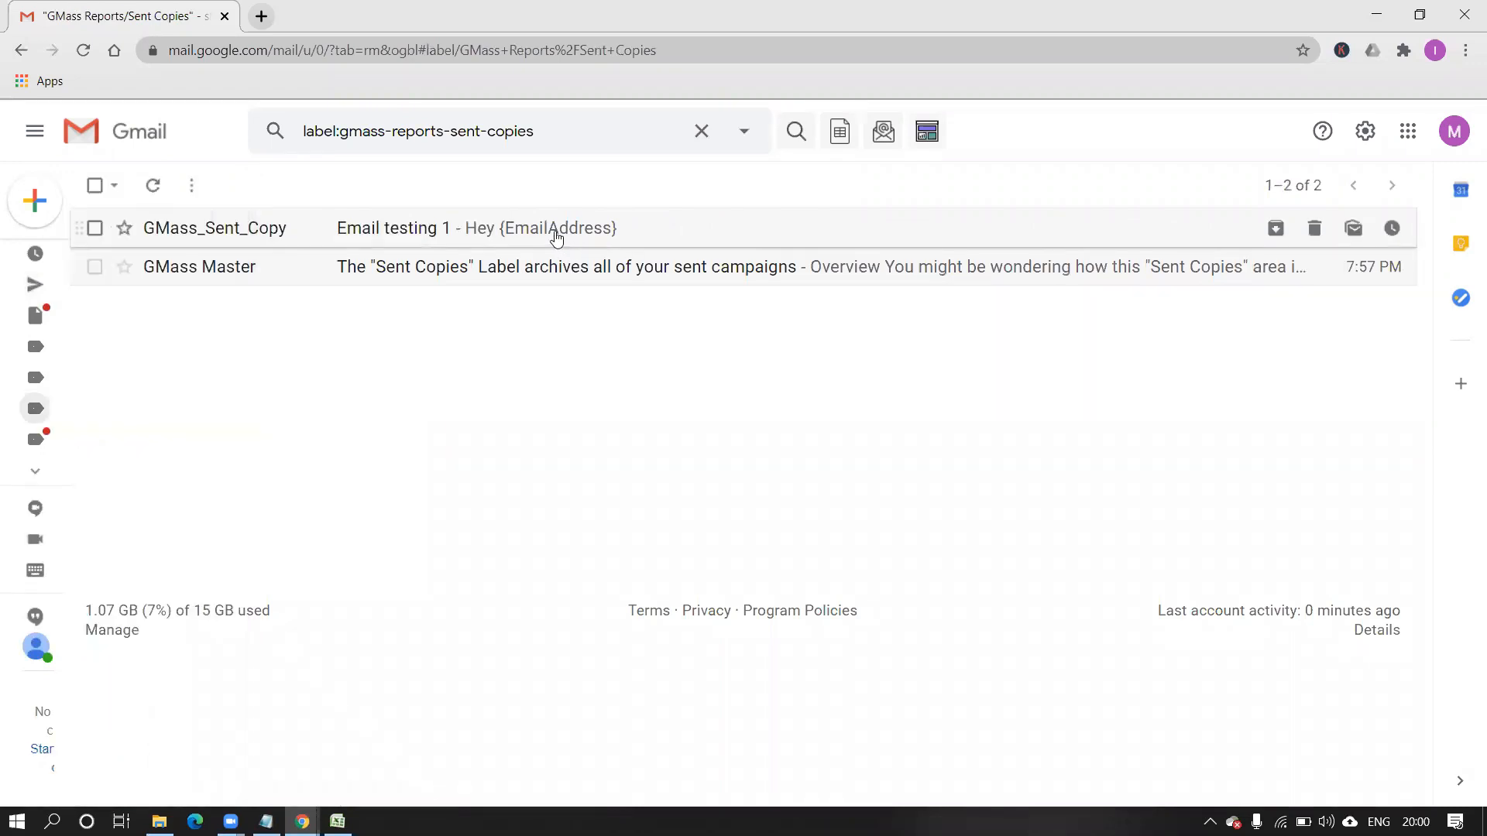
click(554, 230)
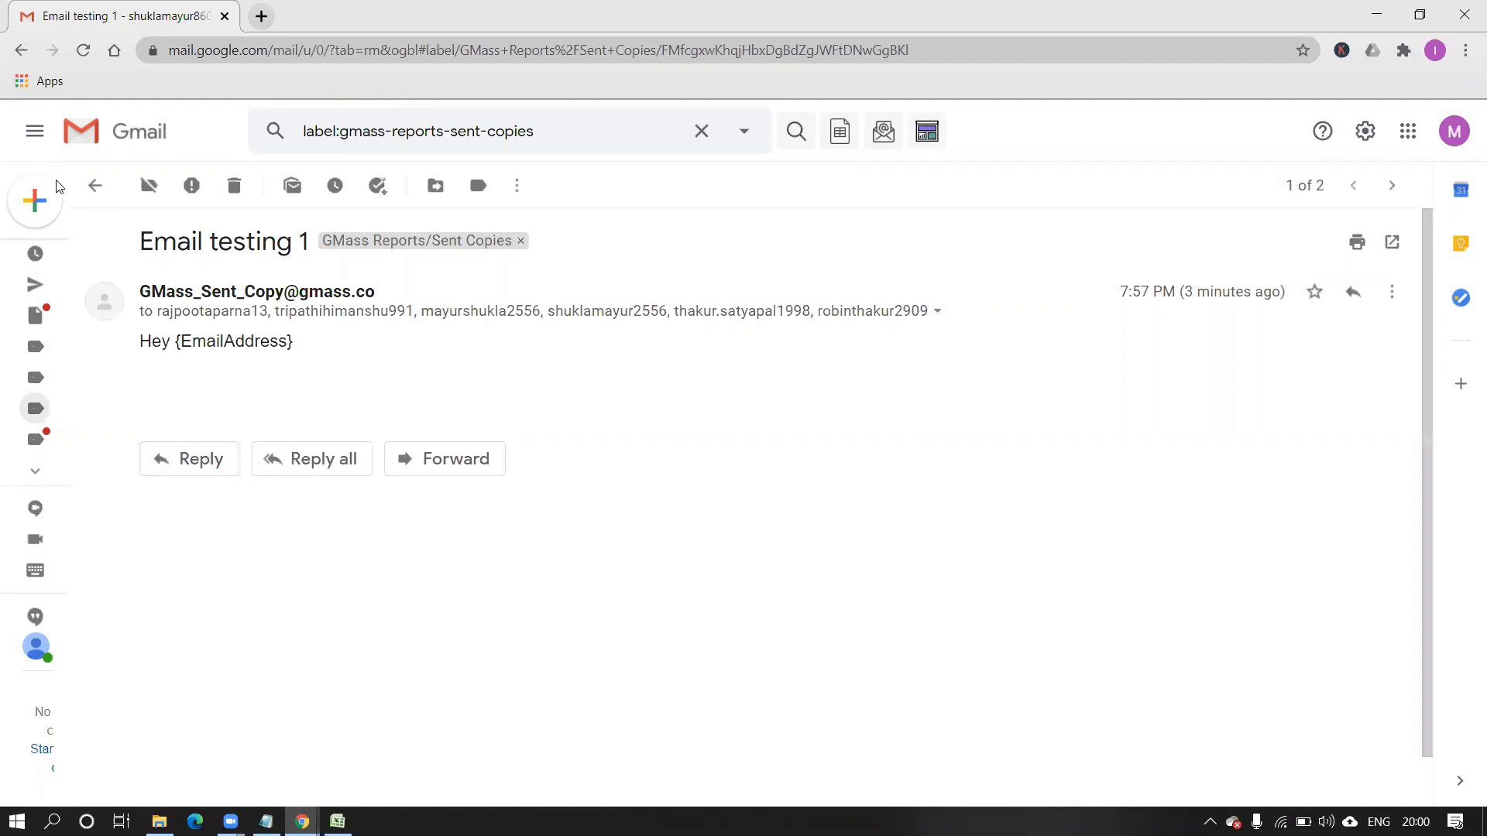
click(94, 186)
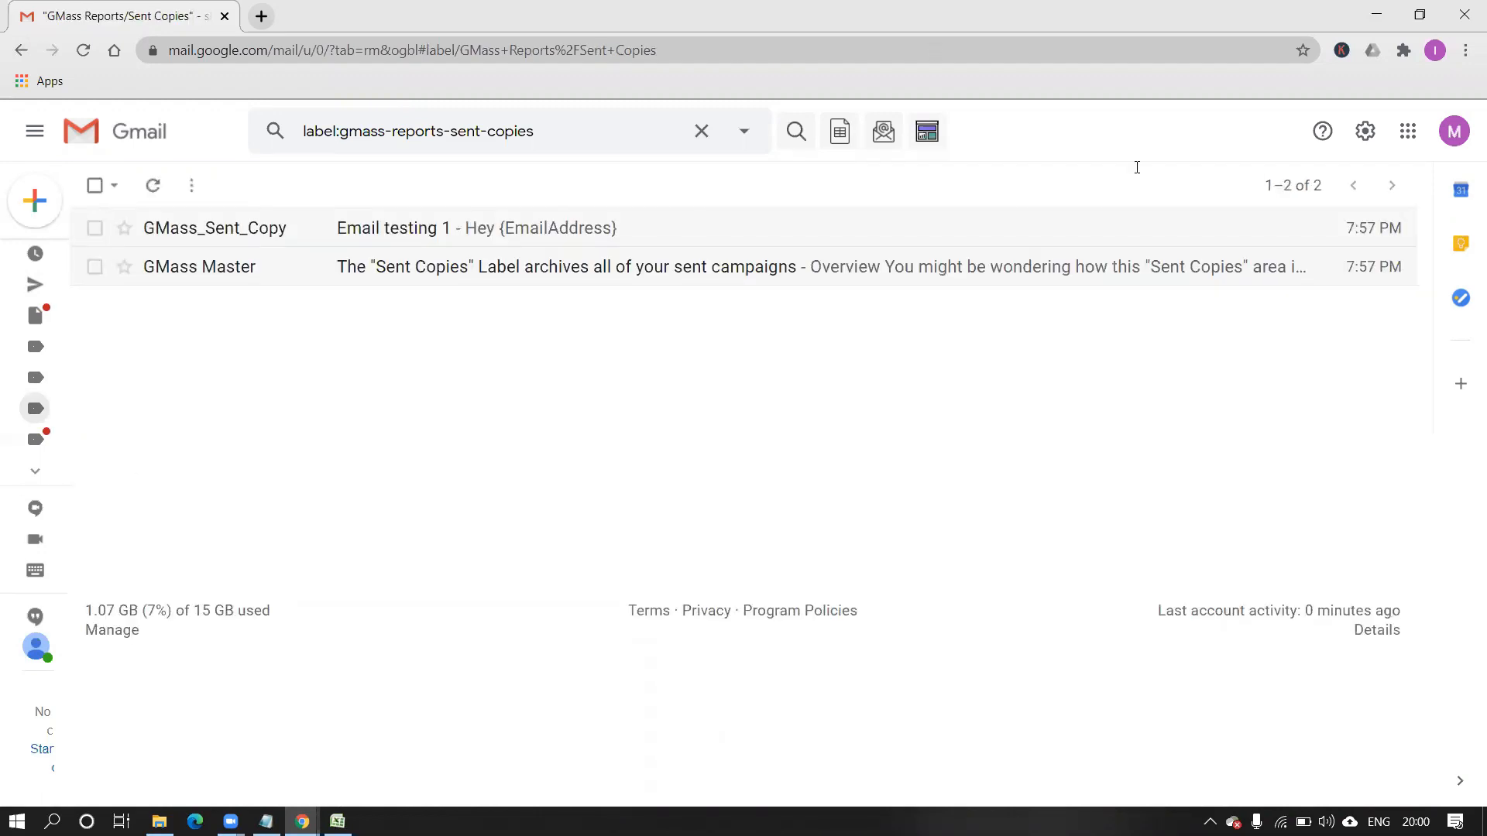
click(1454, 130)
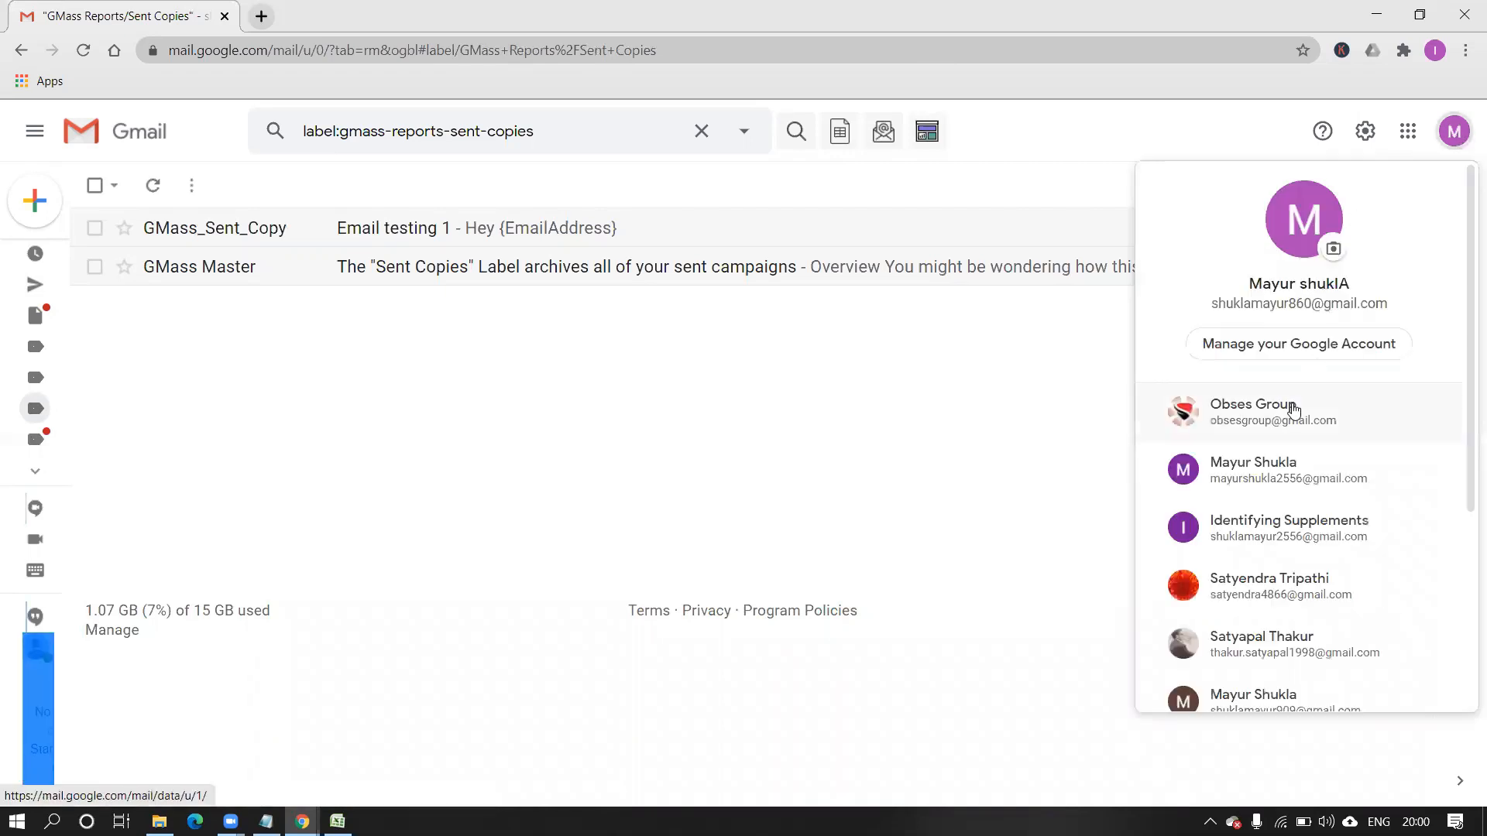
Open the other Google account in a new tab and compose a blank message from its Sent mail.
click(1293, 411)
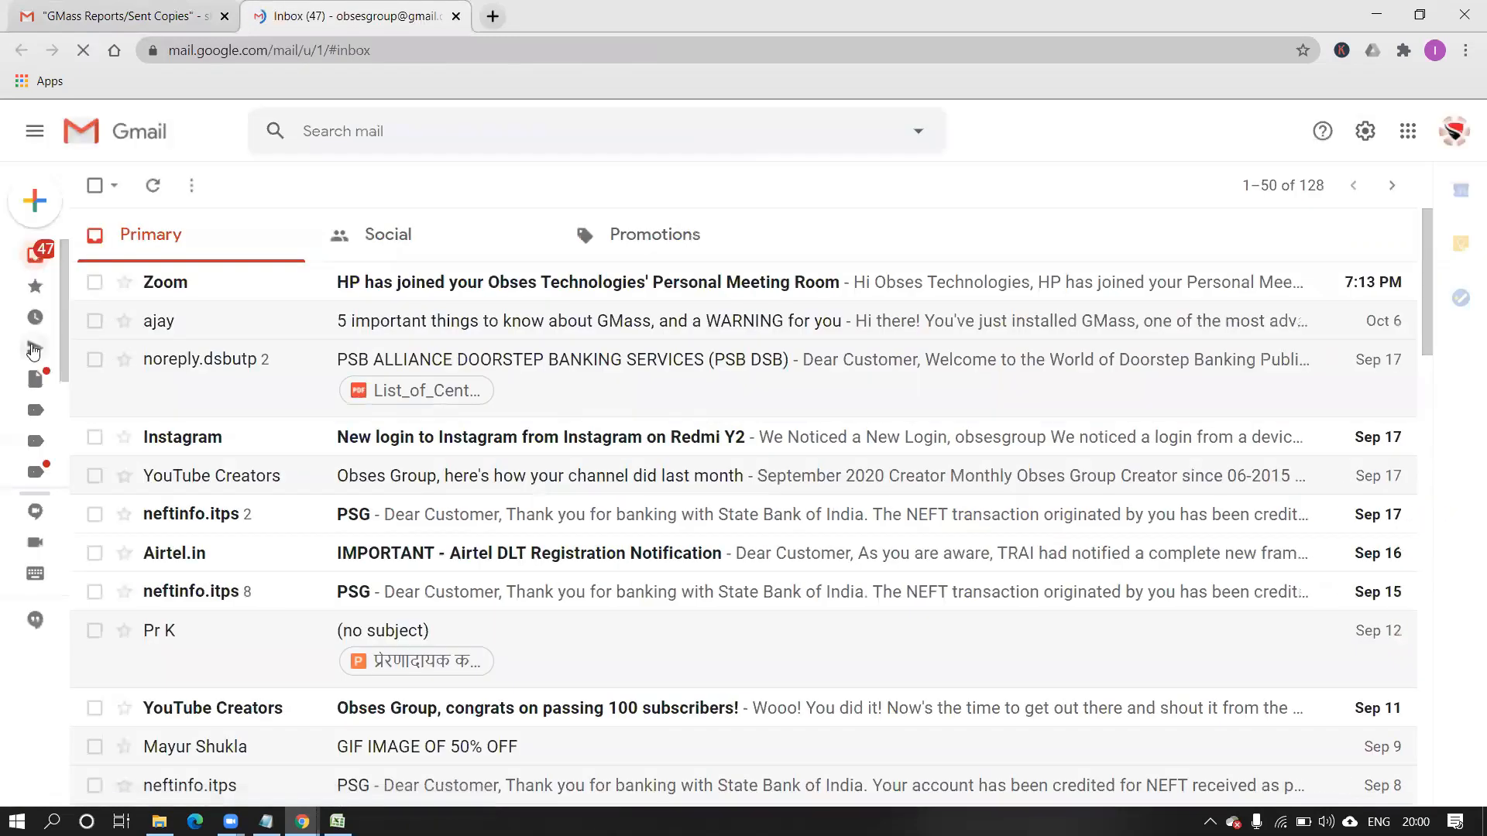
mouse_move(33, 353)
click(180, 350)
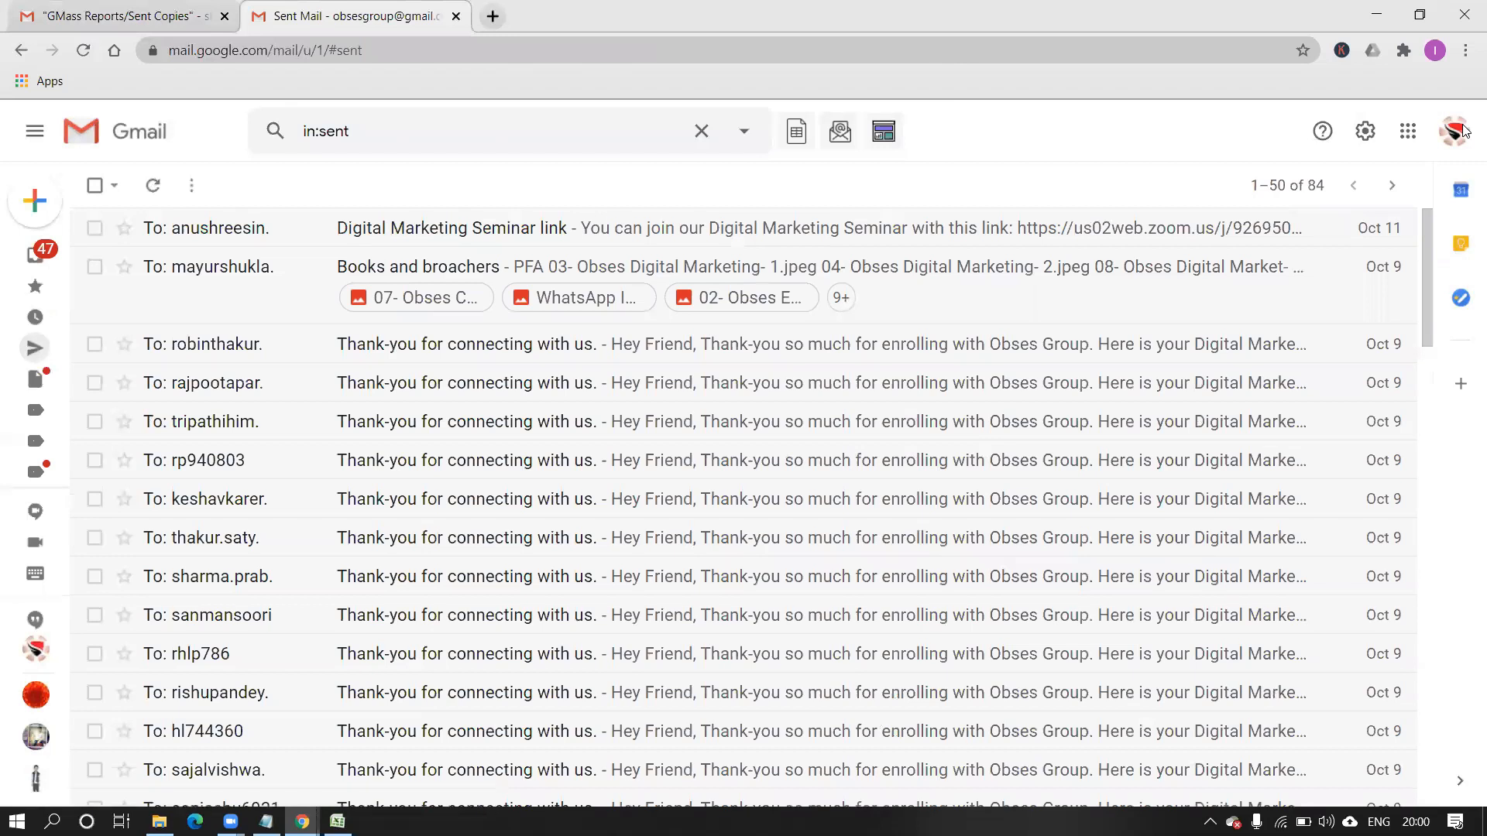
click(42, 214)
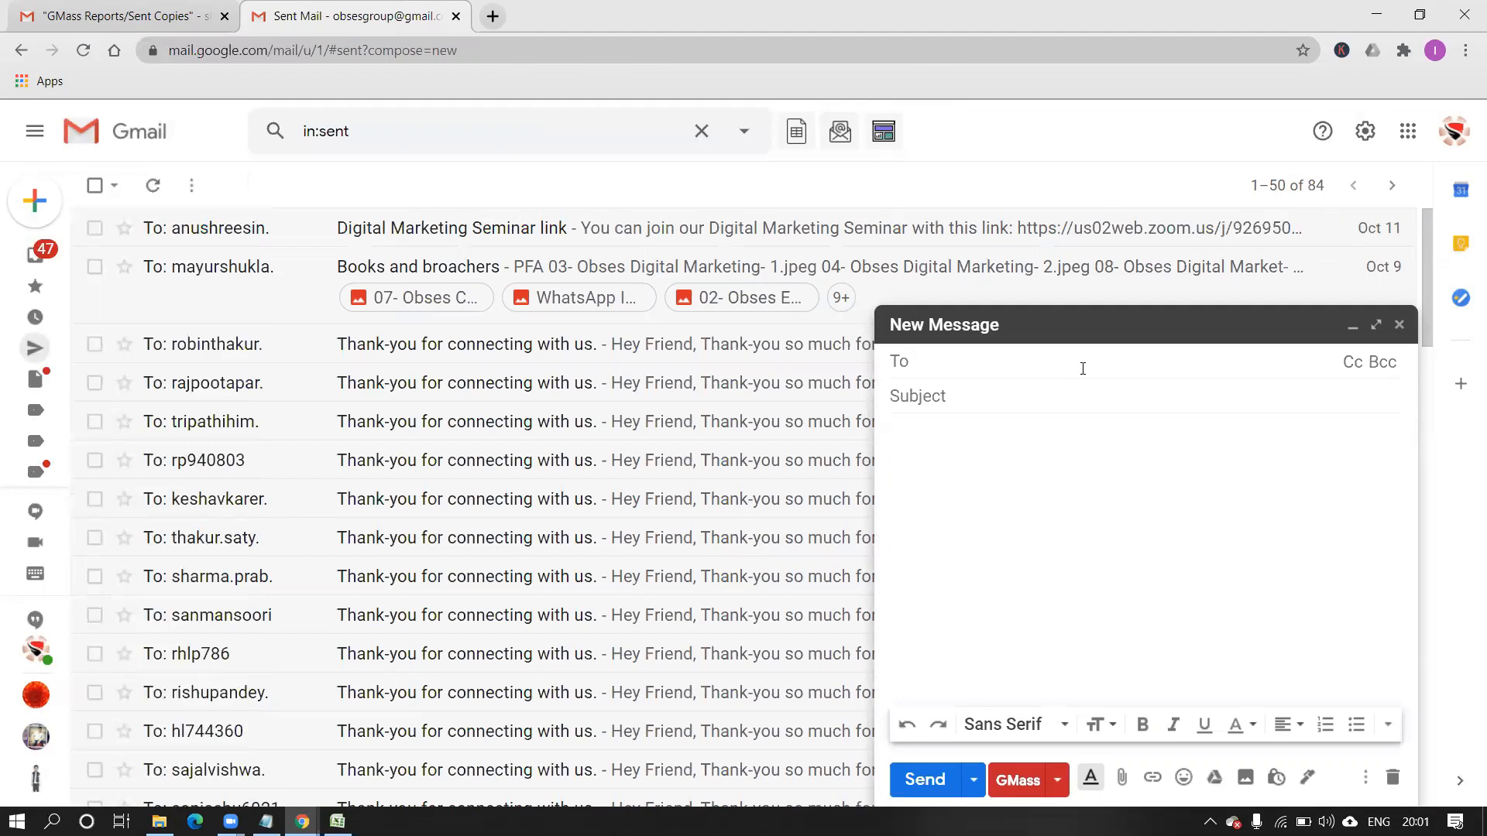
Add the first three test recipients to the To field via autocomplete suggestions.
text(thak)
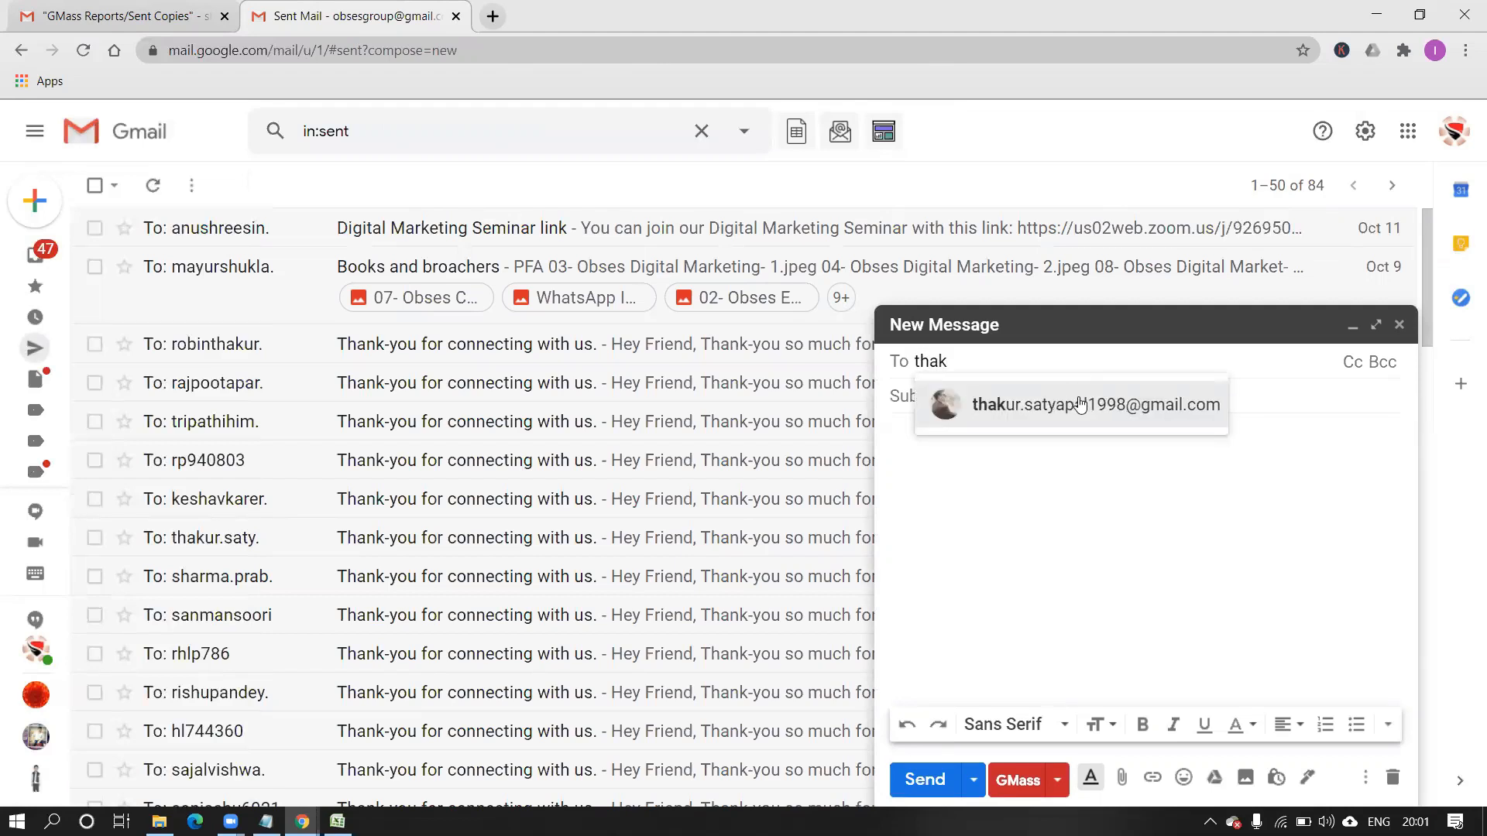
click(1080, 405)
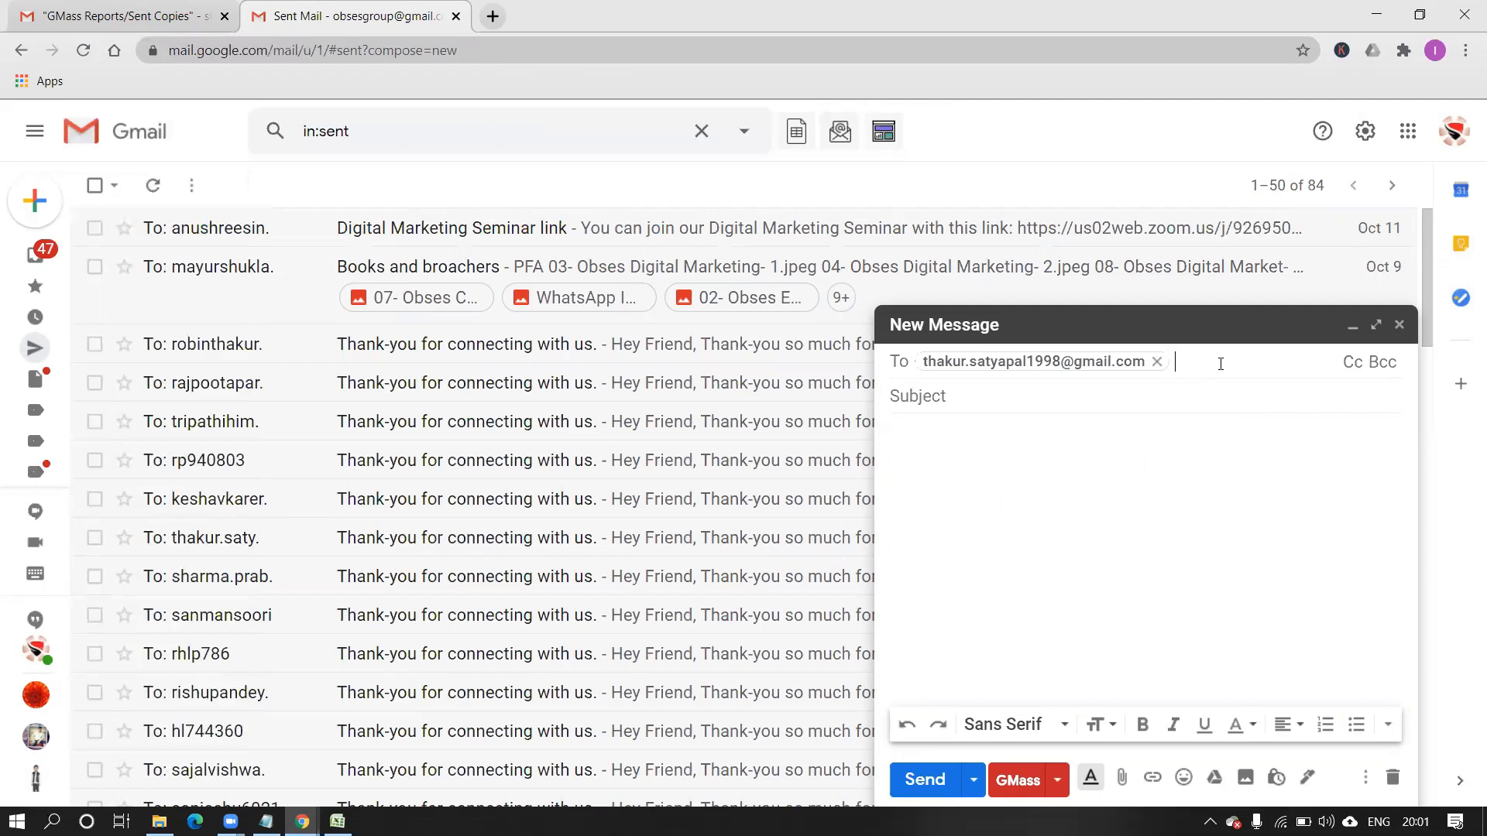
text(robin)
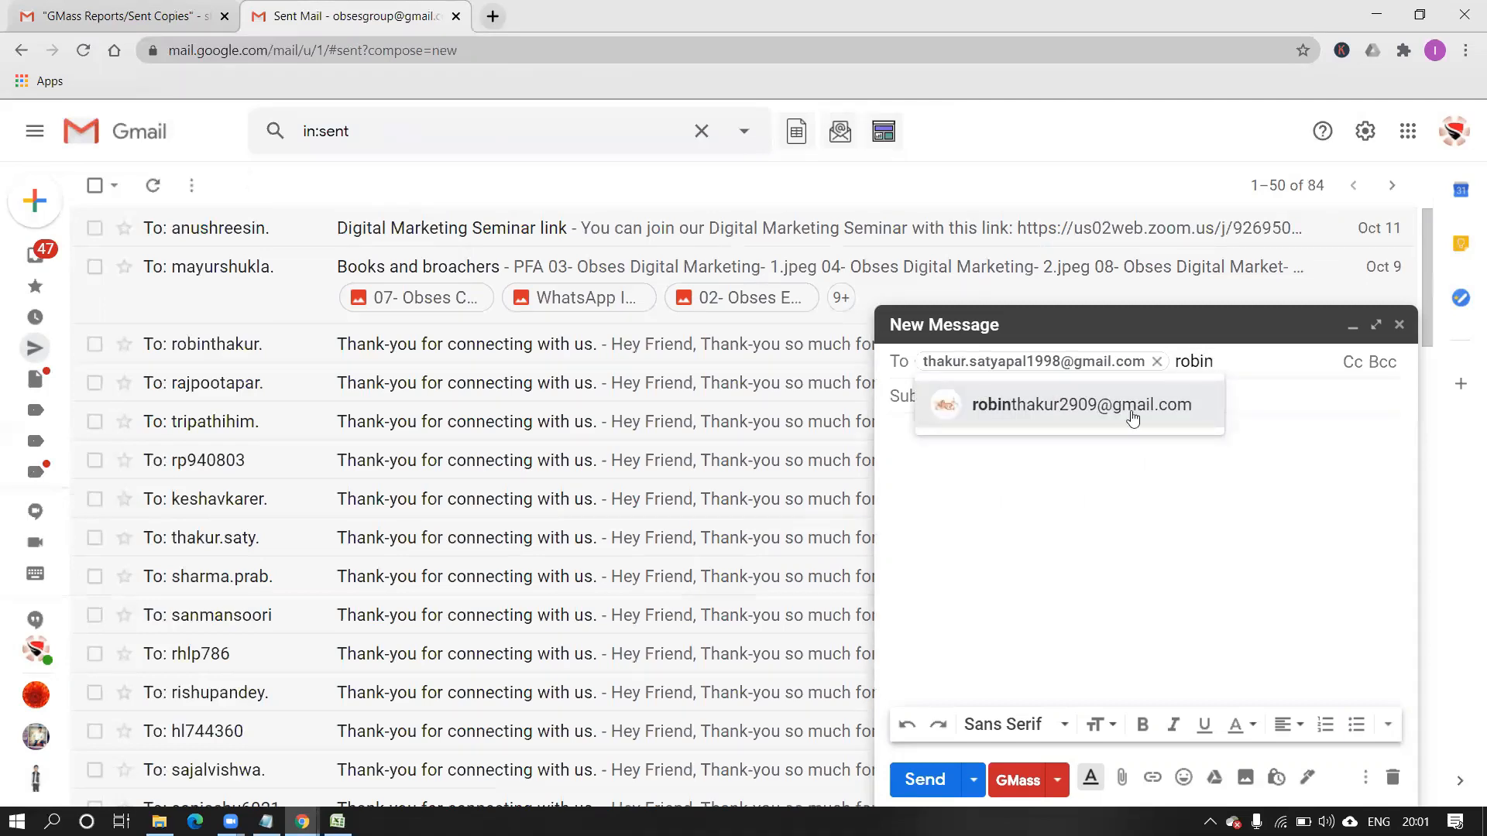
click(1130, 418)
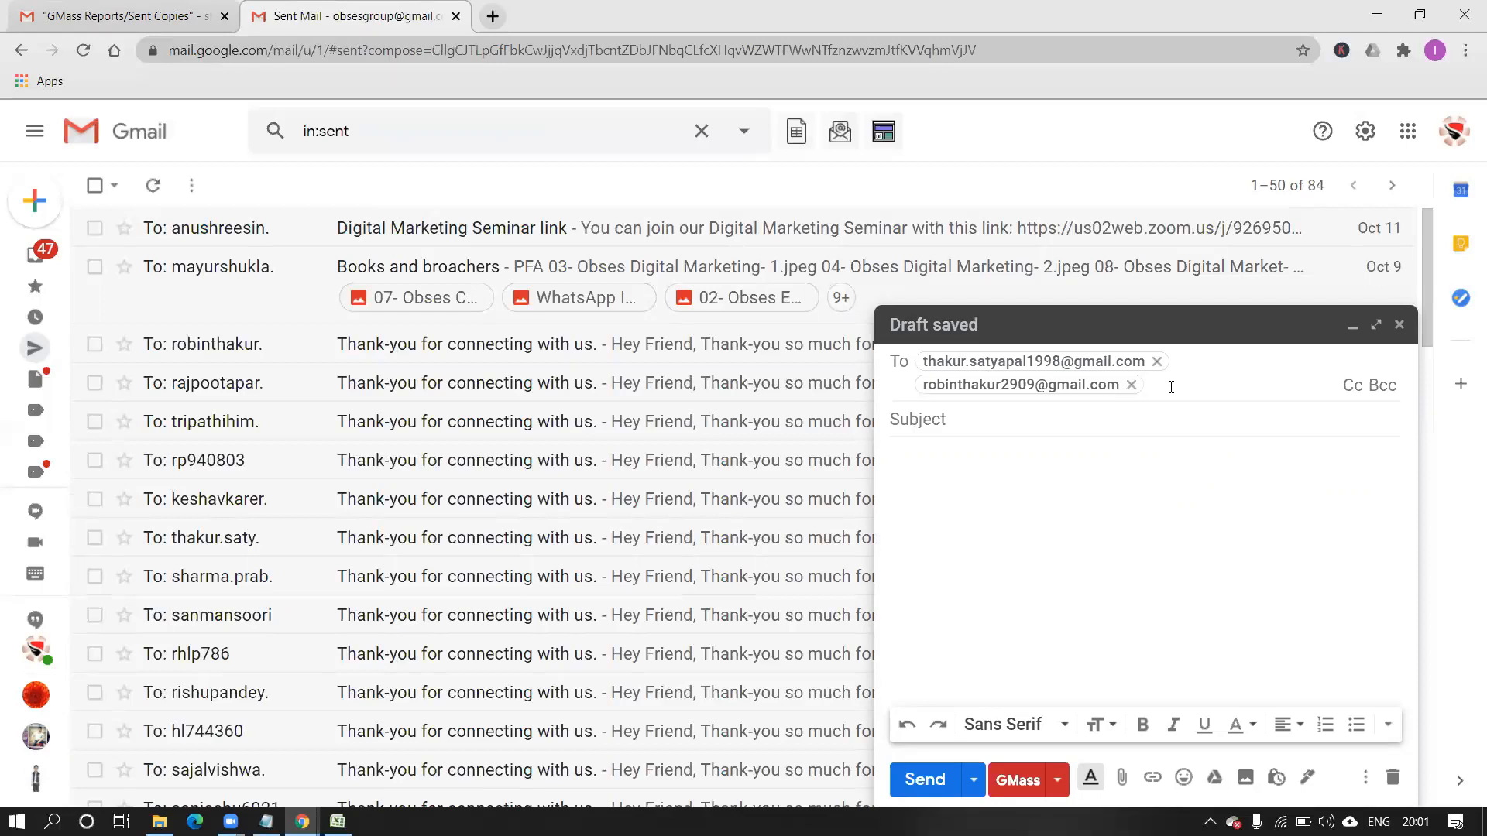
text(tri)
click(1140, 424)
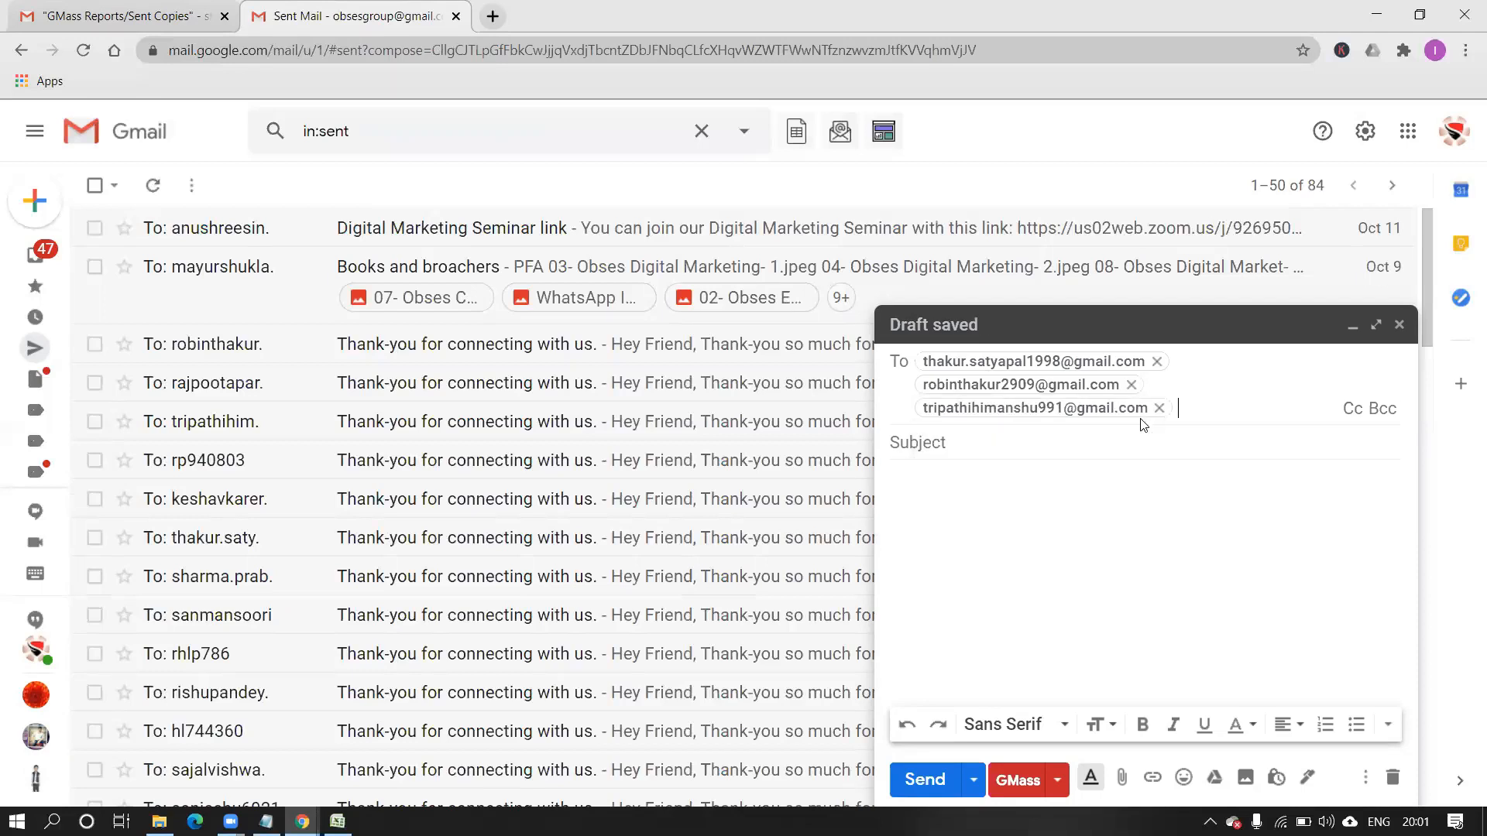
Add the remaining three recipients and clear the leftover partial entry.
text(raj)
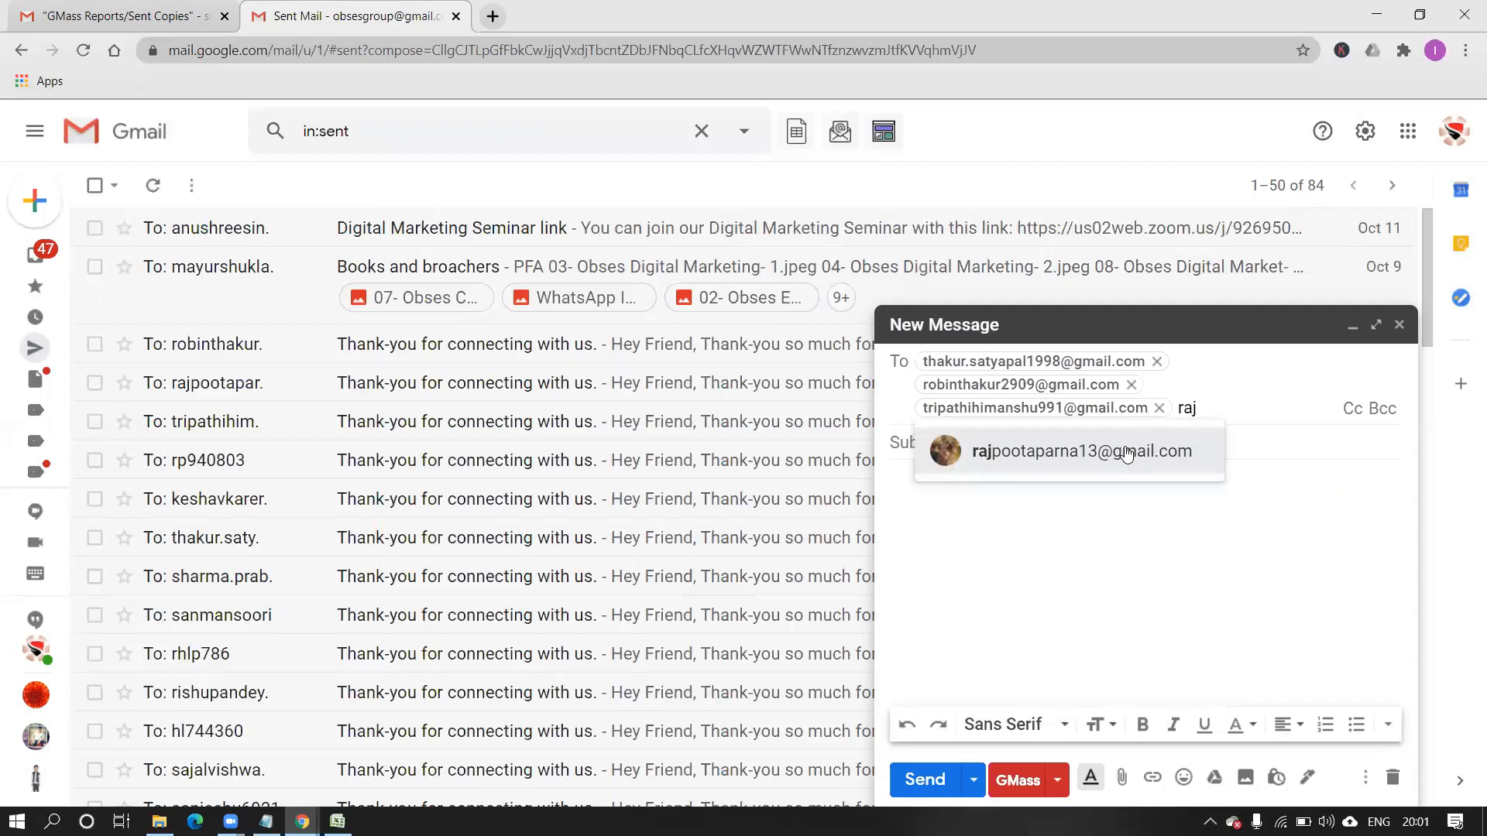
click(1125, 457)
text(mayu)
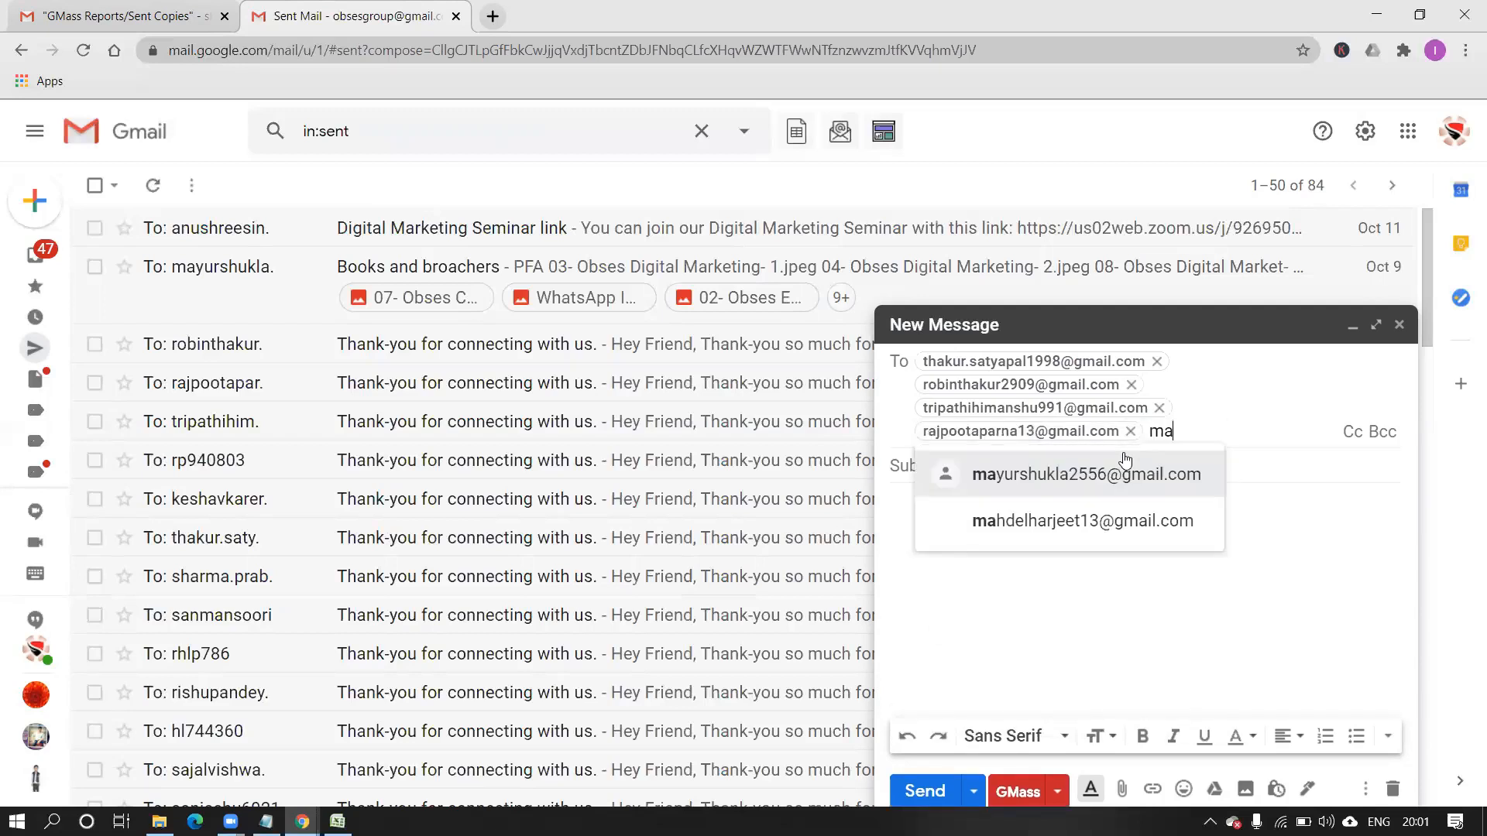
click(1113, 475)
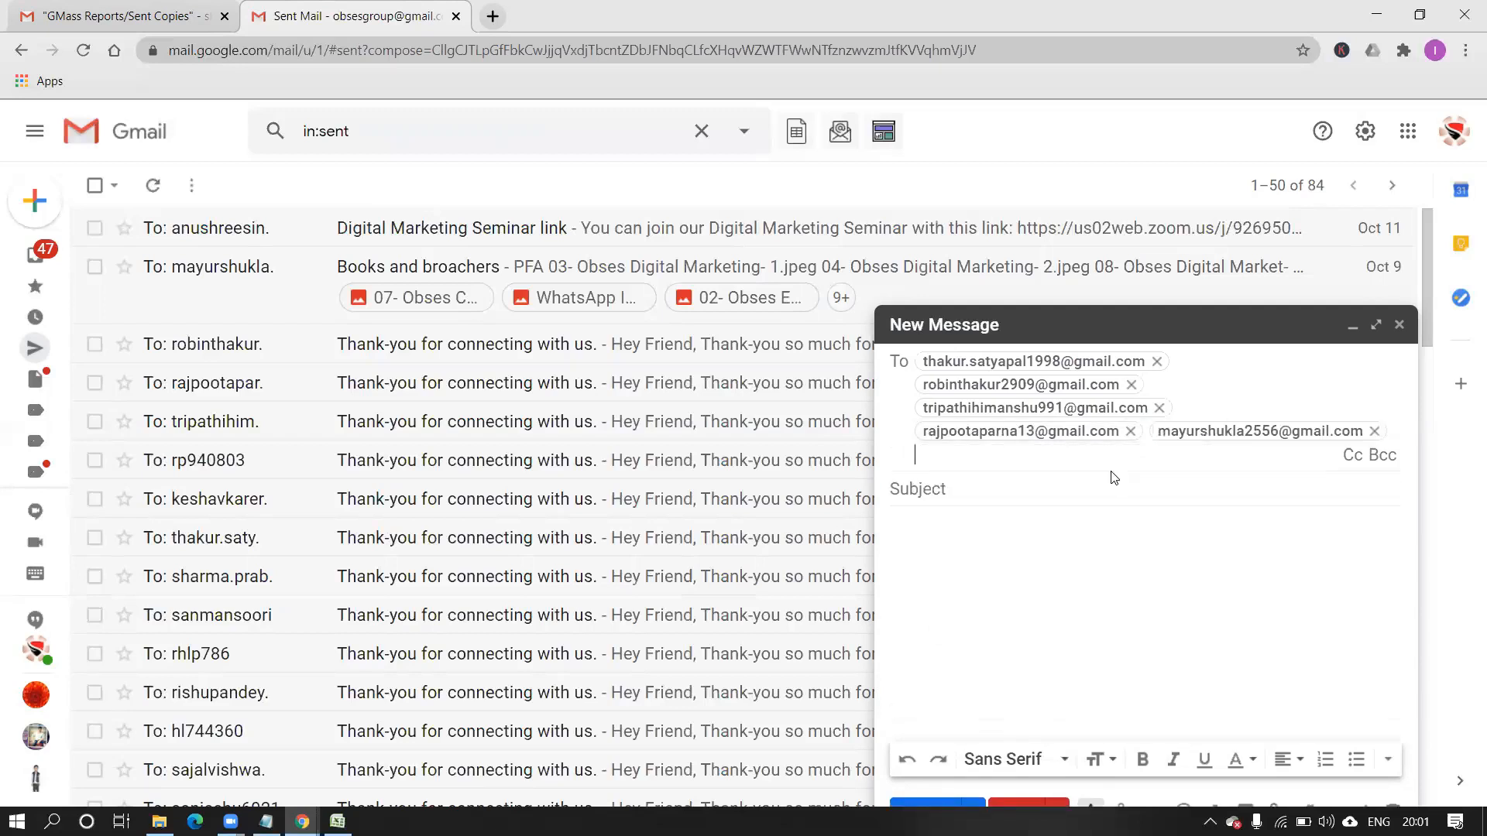
text(shuk)
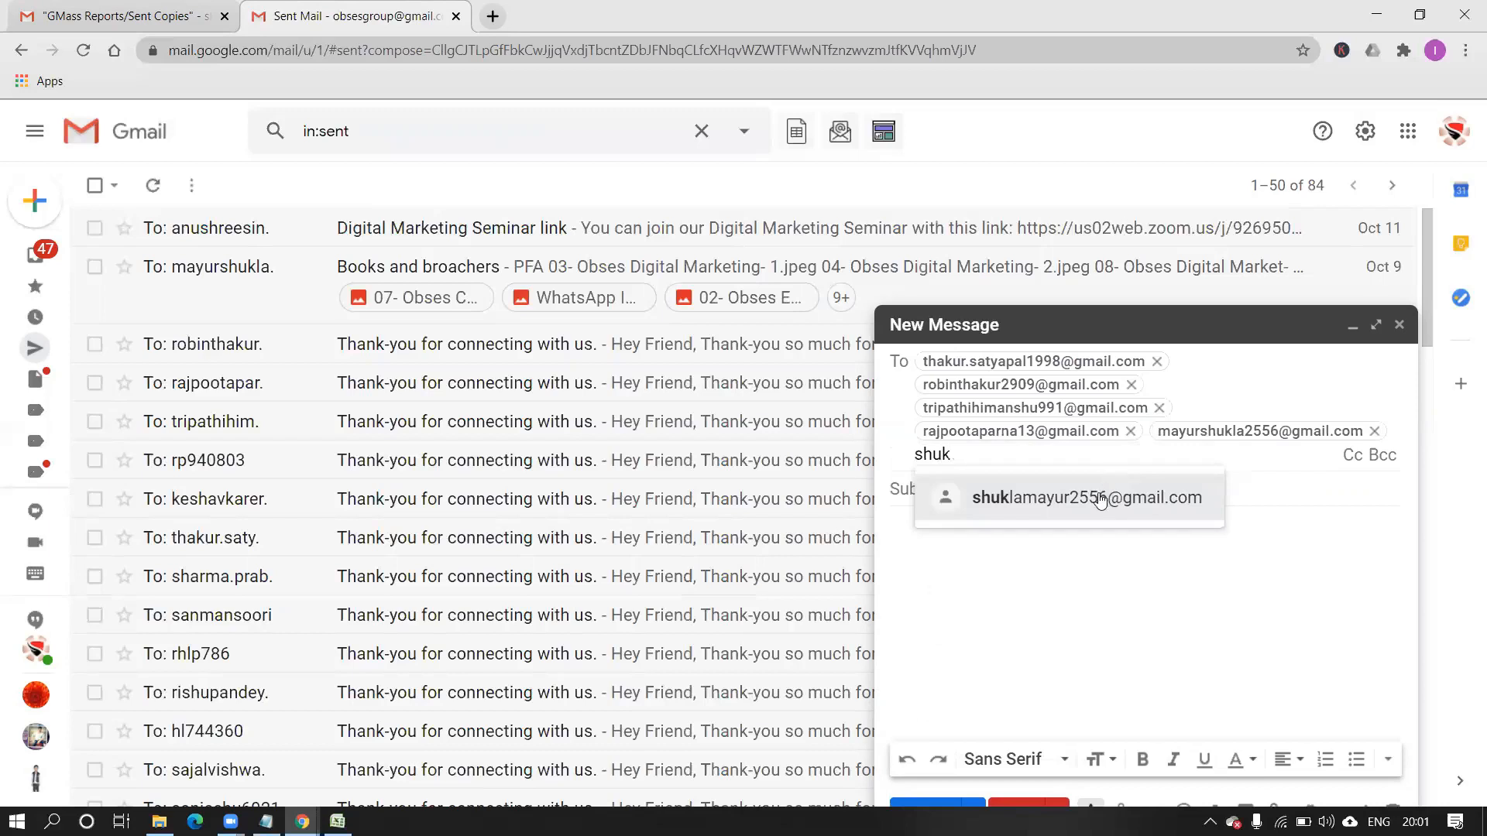
click(1098, 500)
text(mayu)
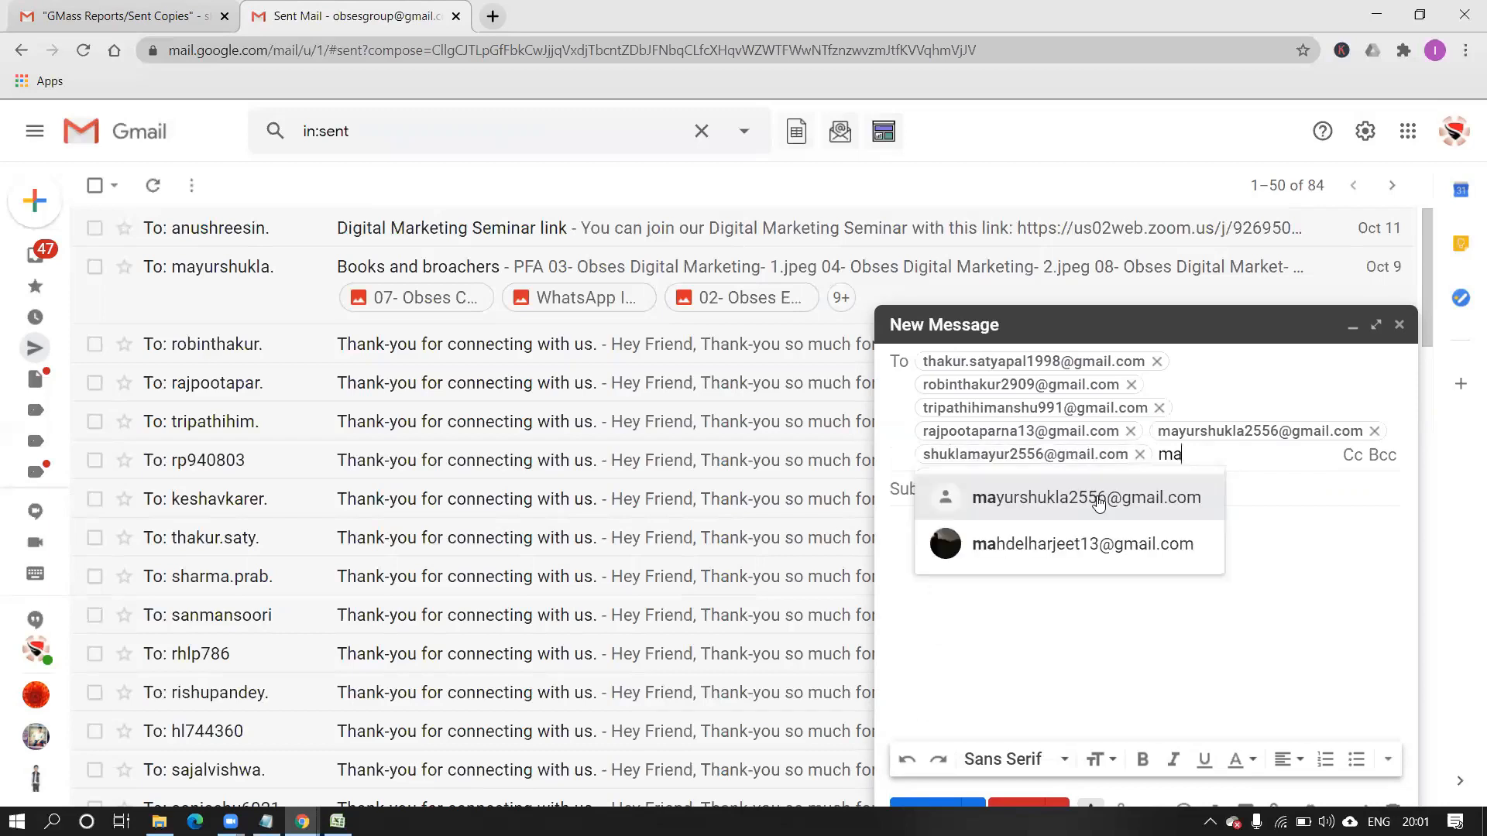
key(BackSpace)
key(BackSpace)
key(BackSpace)
key(BackSpace)
text(shu)
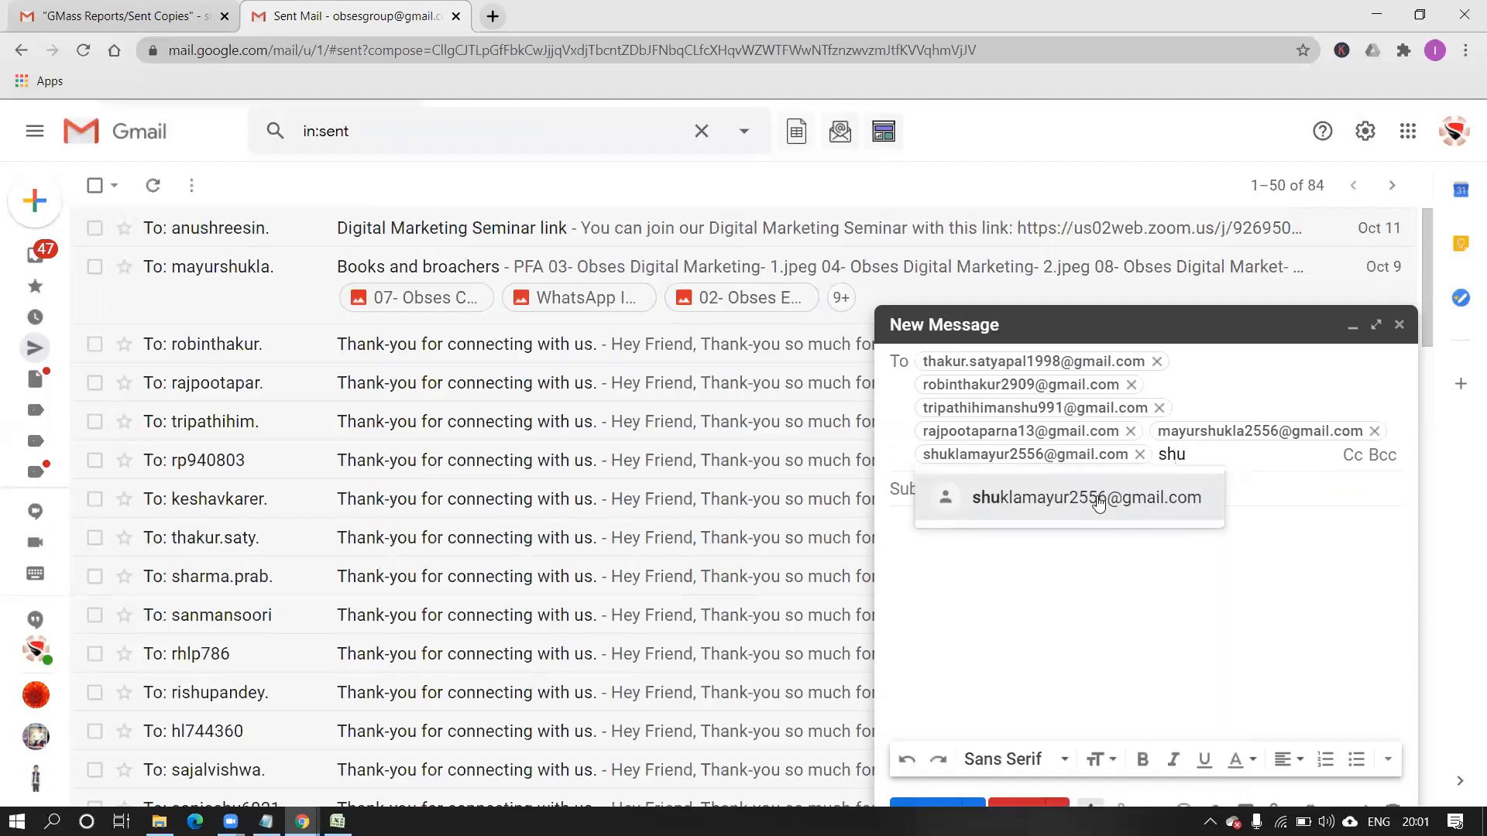
key(BackSpace)
key(BackSpace)
key(BackSpace)
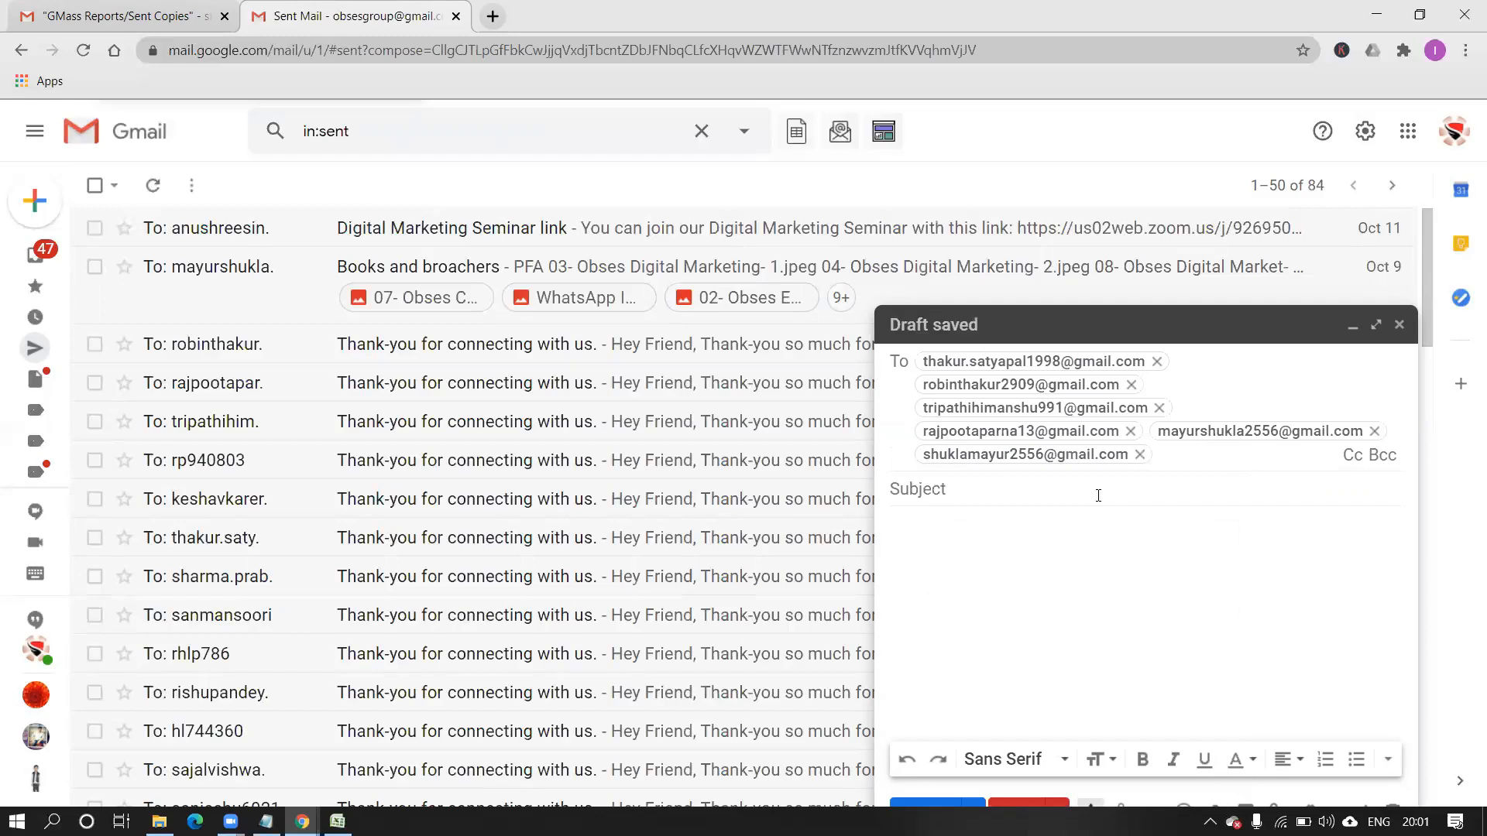
click(1098, 495)
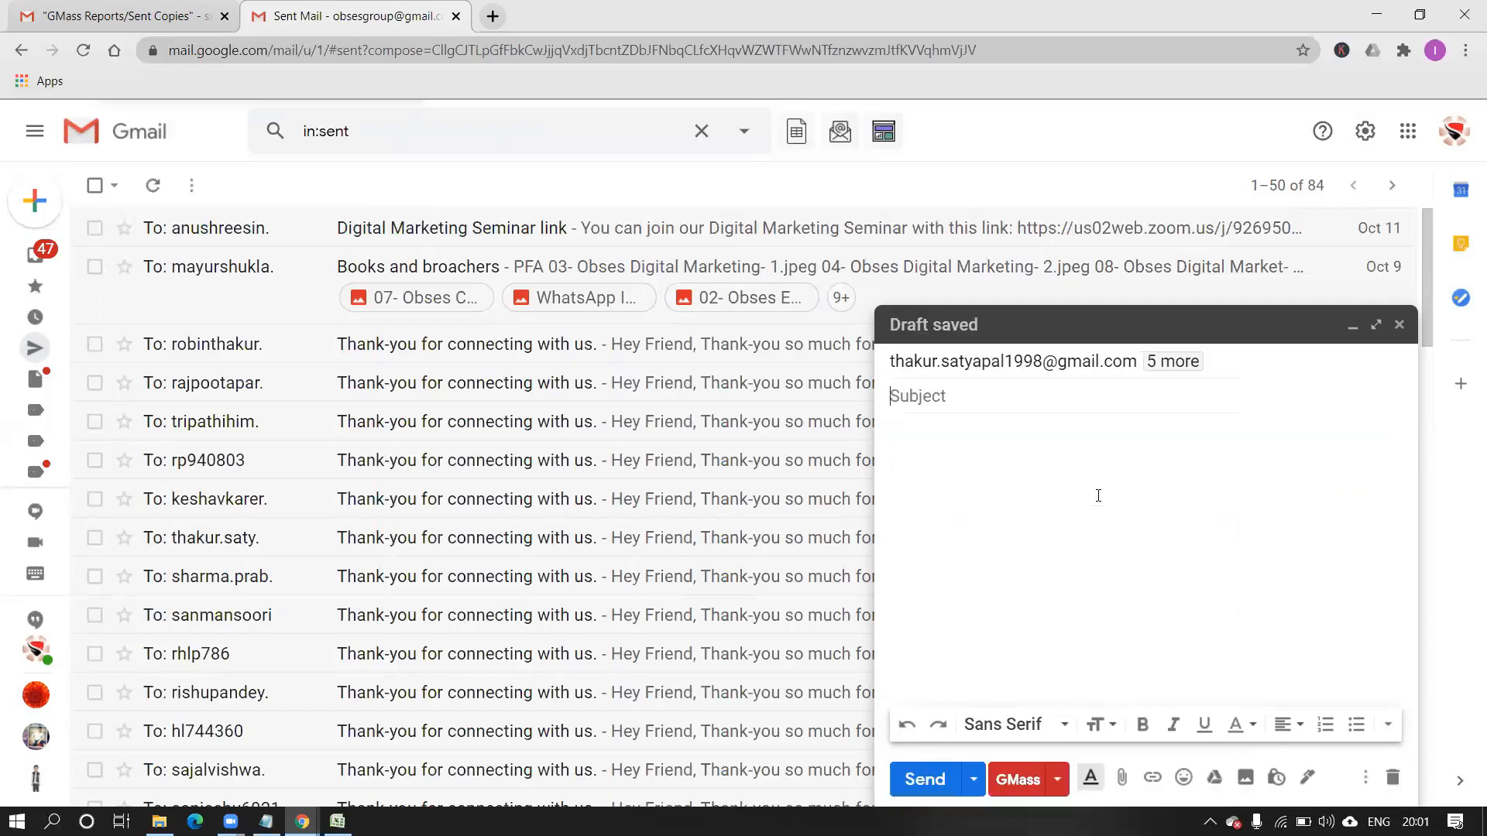
Set the subject to 'E mail testing 2' and type 'hey' as the body.
text(test 2)
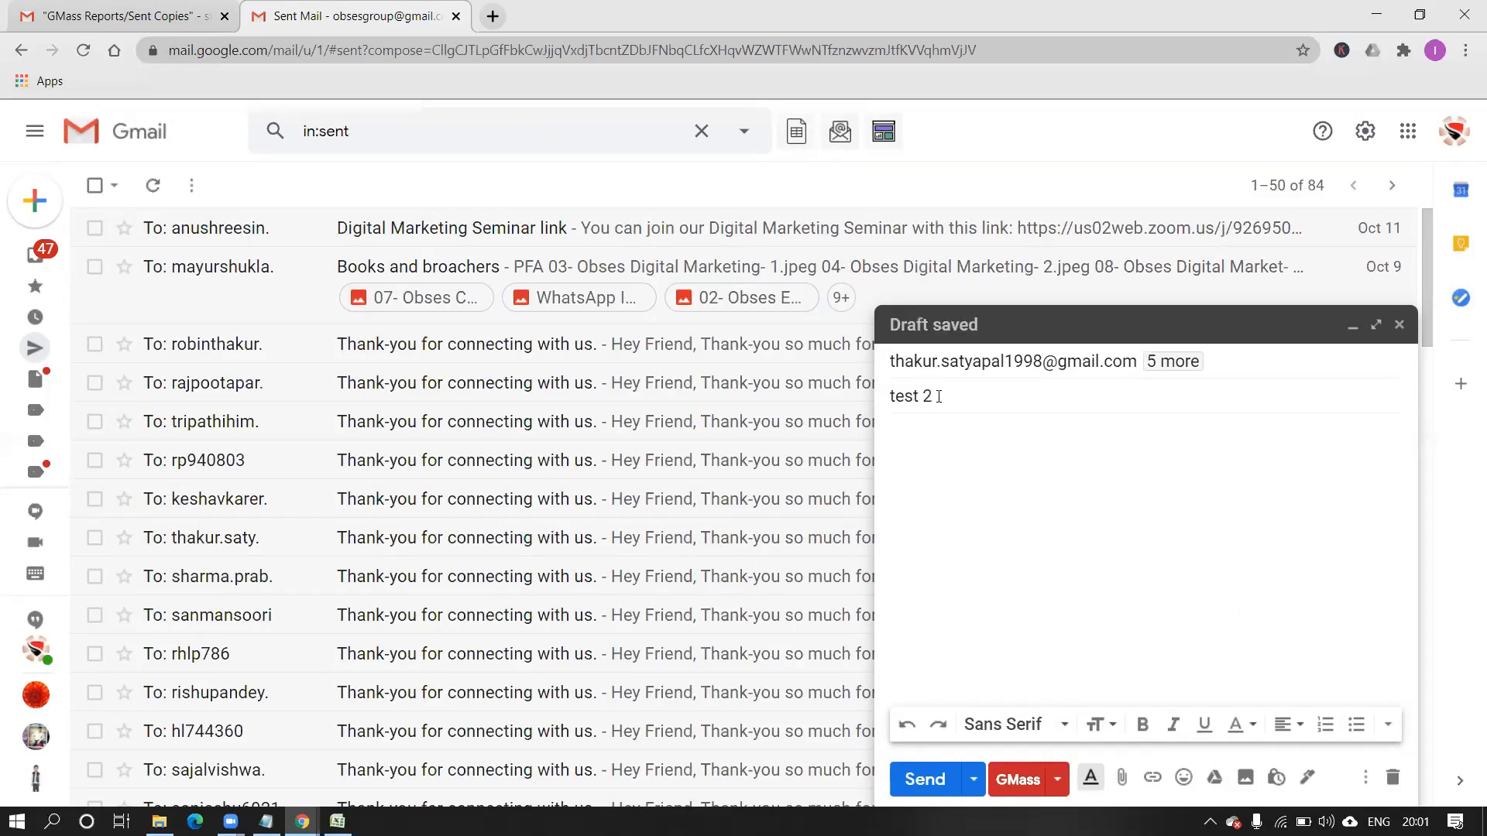
key(BackSpace)
key(BackSpace)
key(BackSpace)
key(BackSpace)
key(BackSpace)
key(BackSpace)
key(BackSpace)
text(E mail)
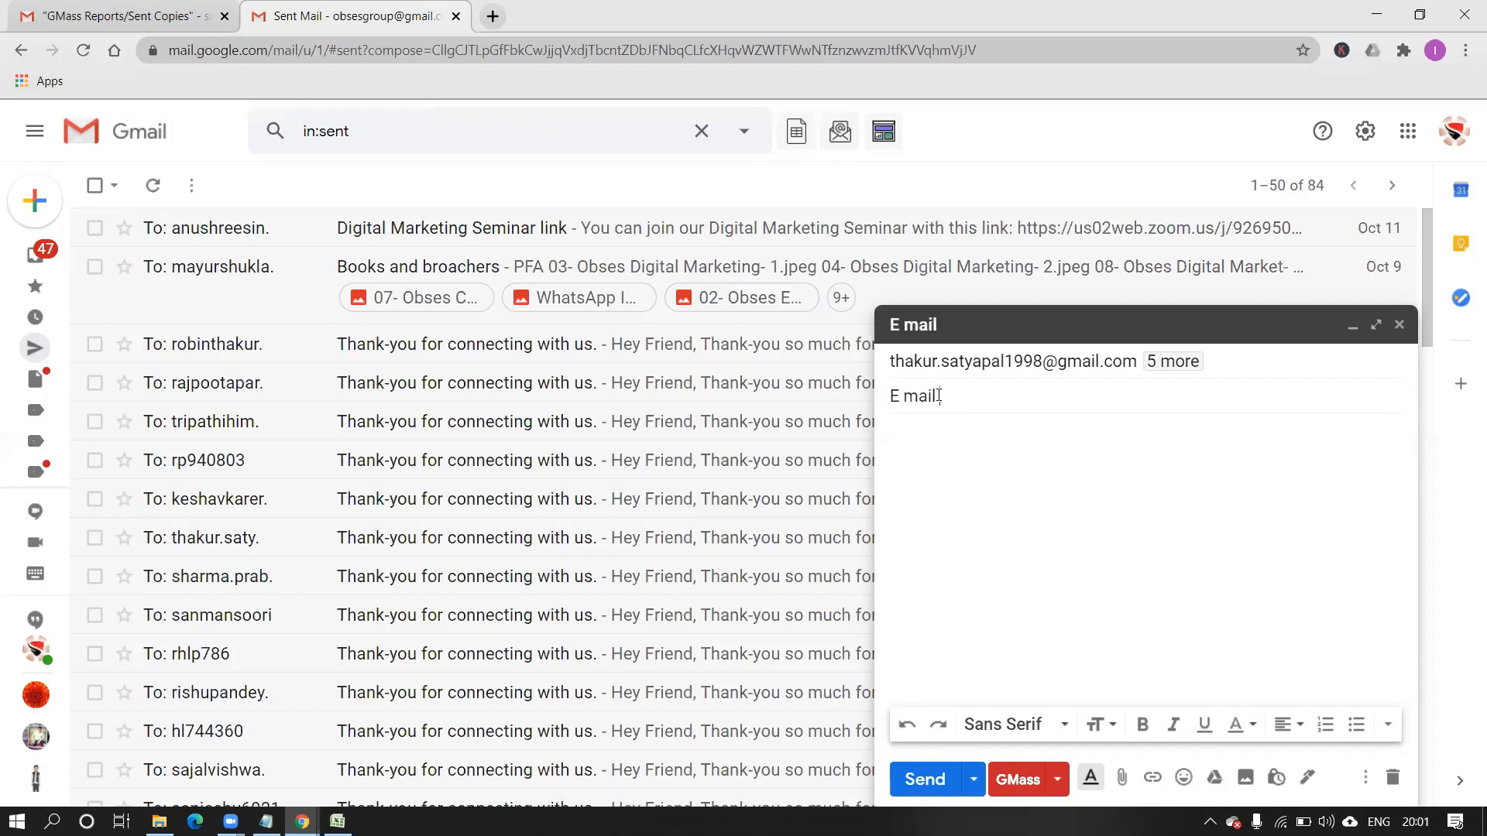
text( tes)
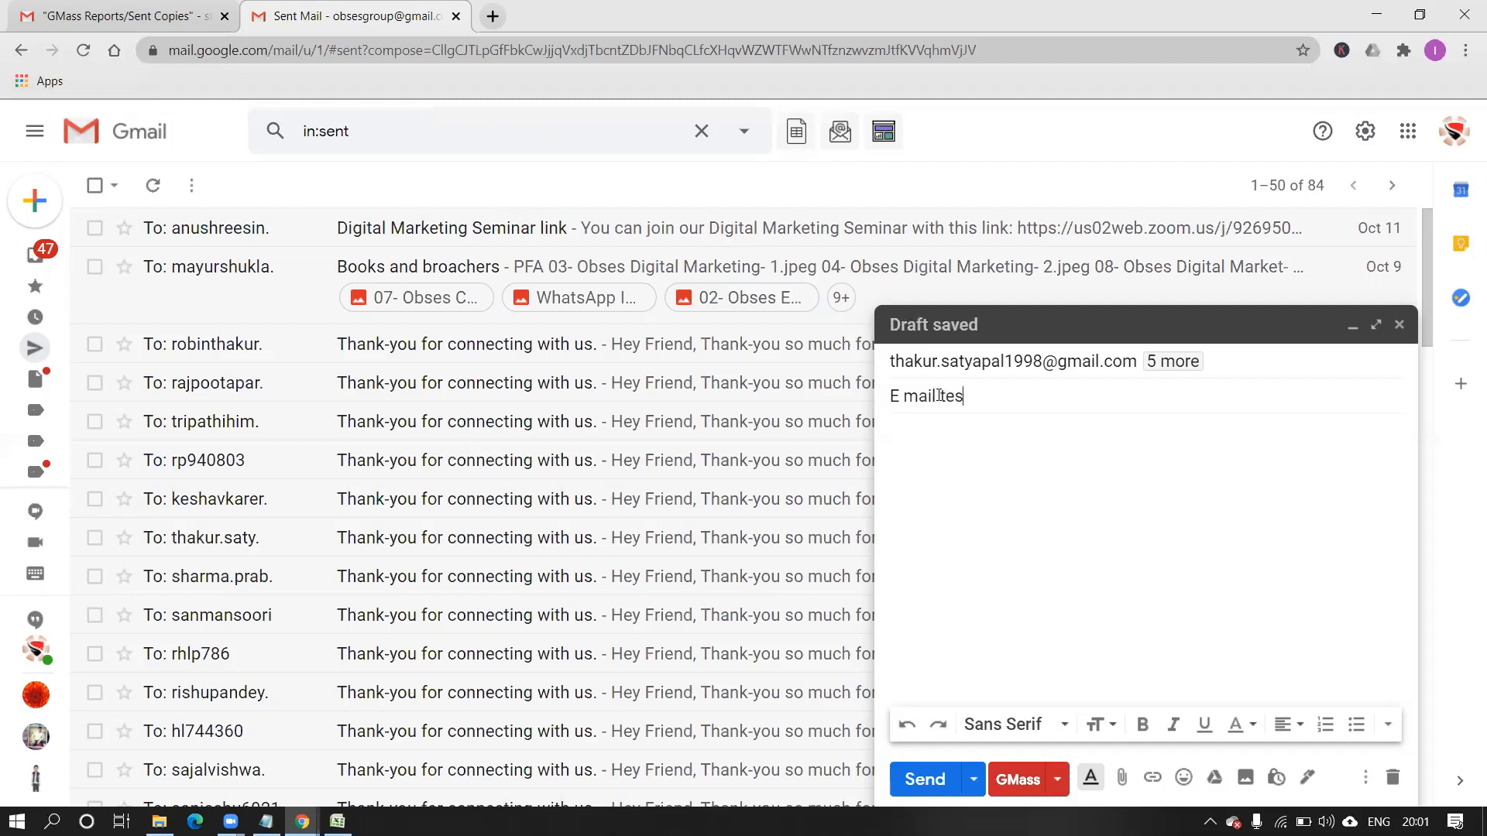
text(ting 2)
key(Tab)
text(hey)
Paste the GMass {LastName} tag after 'hey' and send individually to each recipient via GMass.
click(1058, 779)
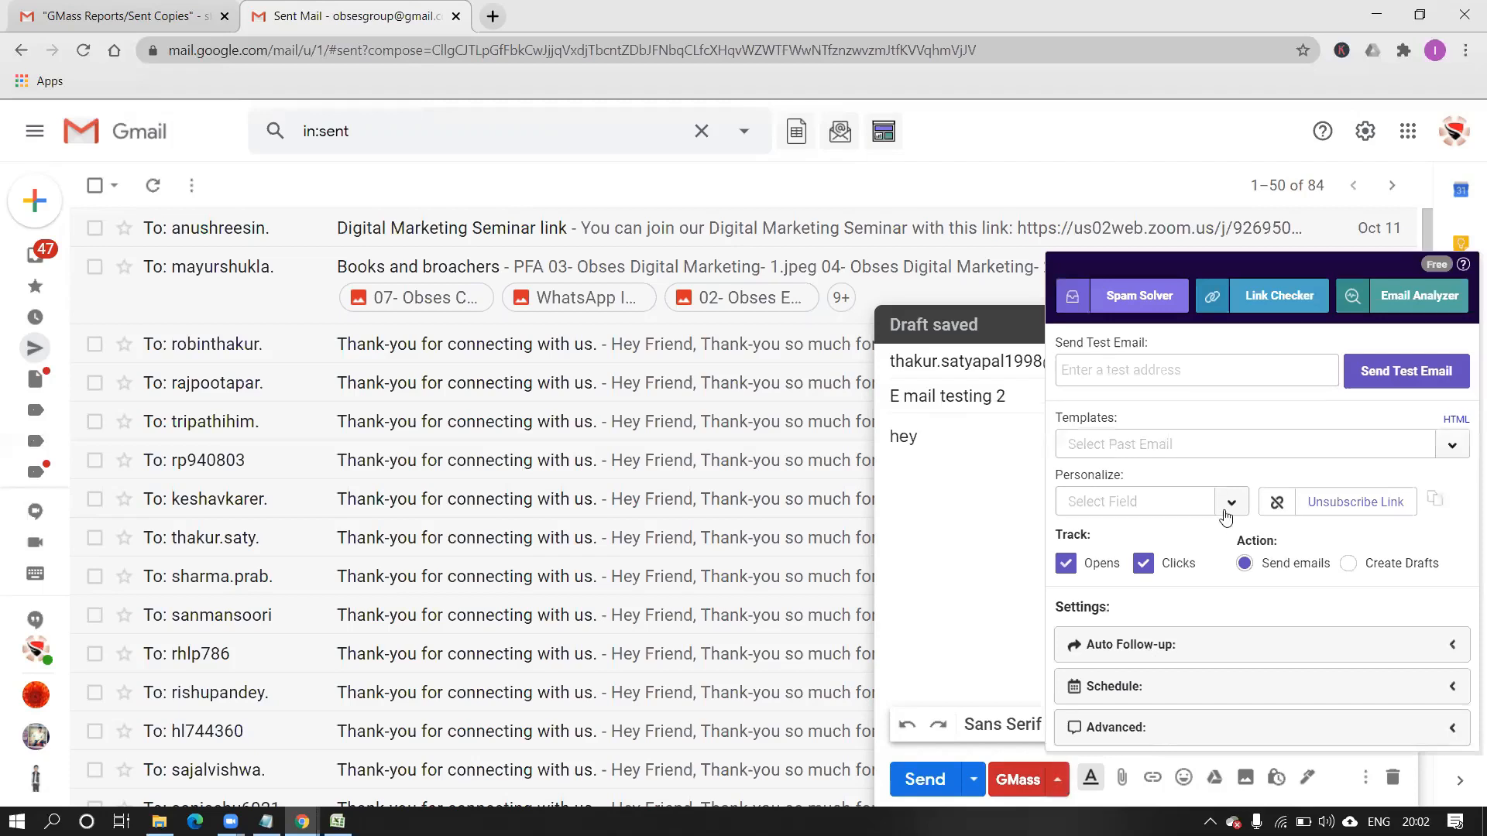
click(1231, 505)
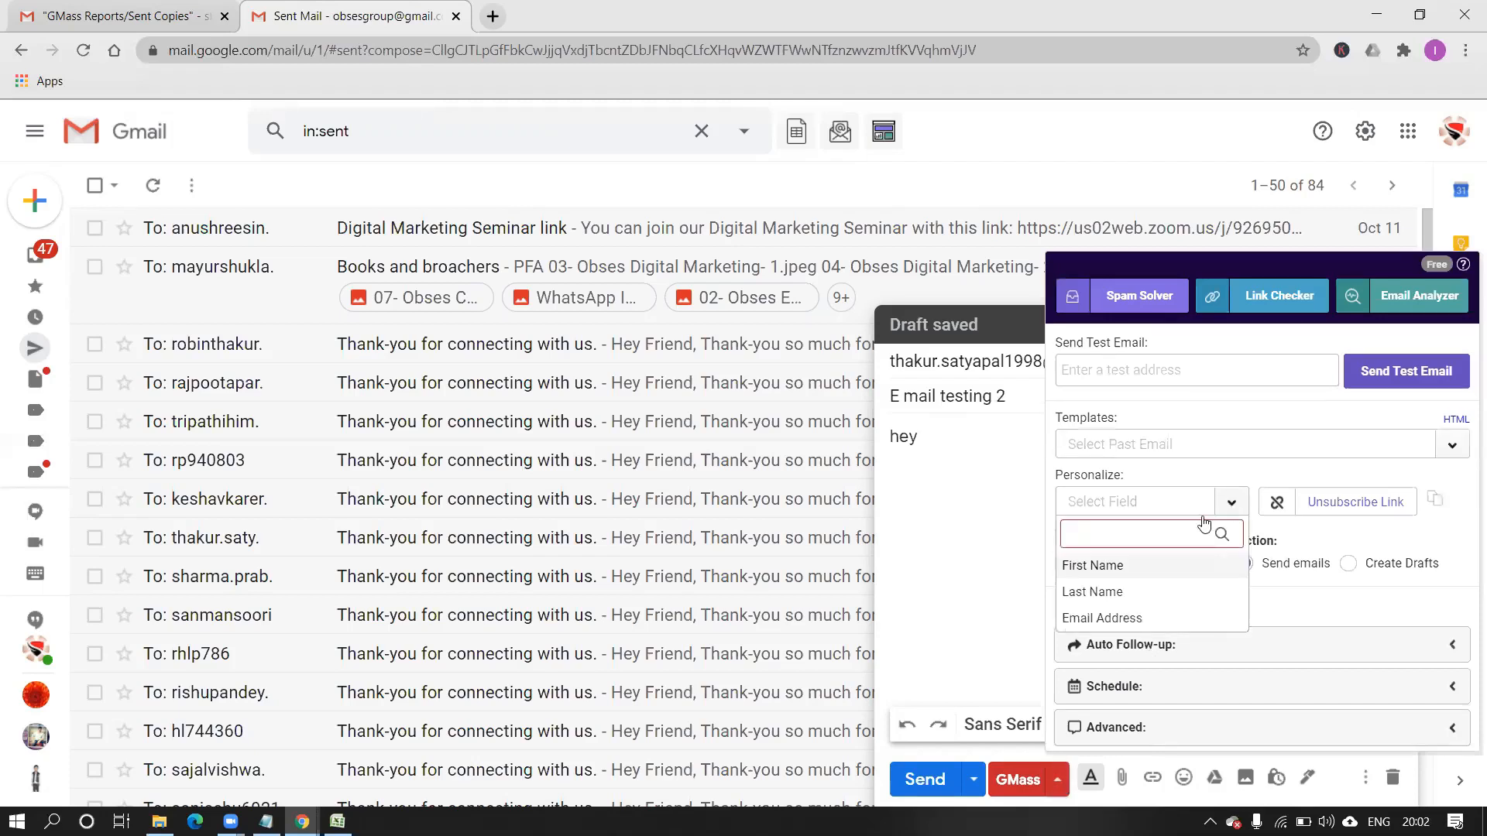
click(1128, 598)
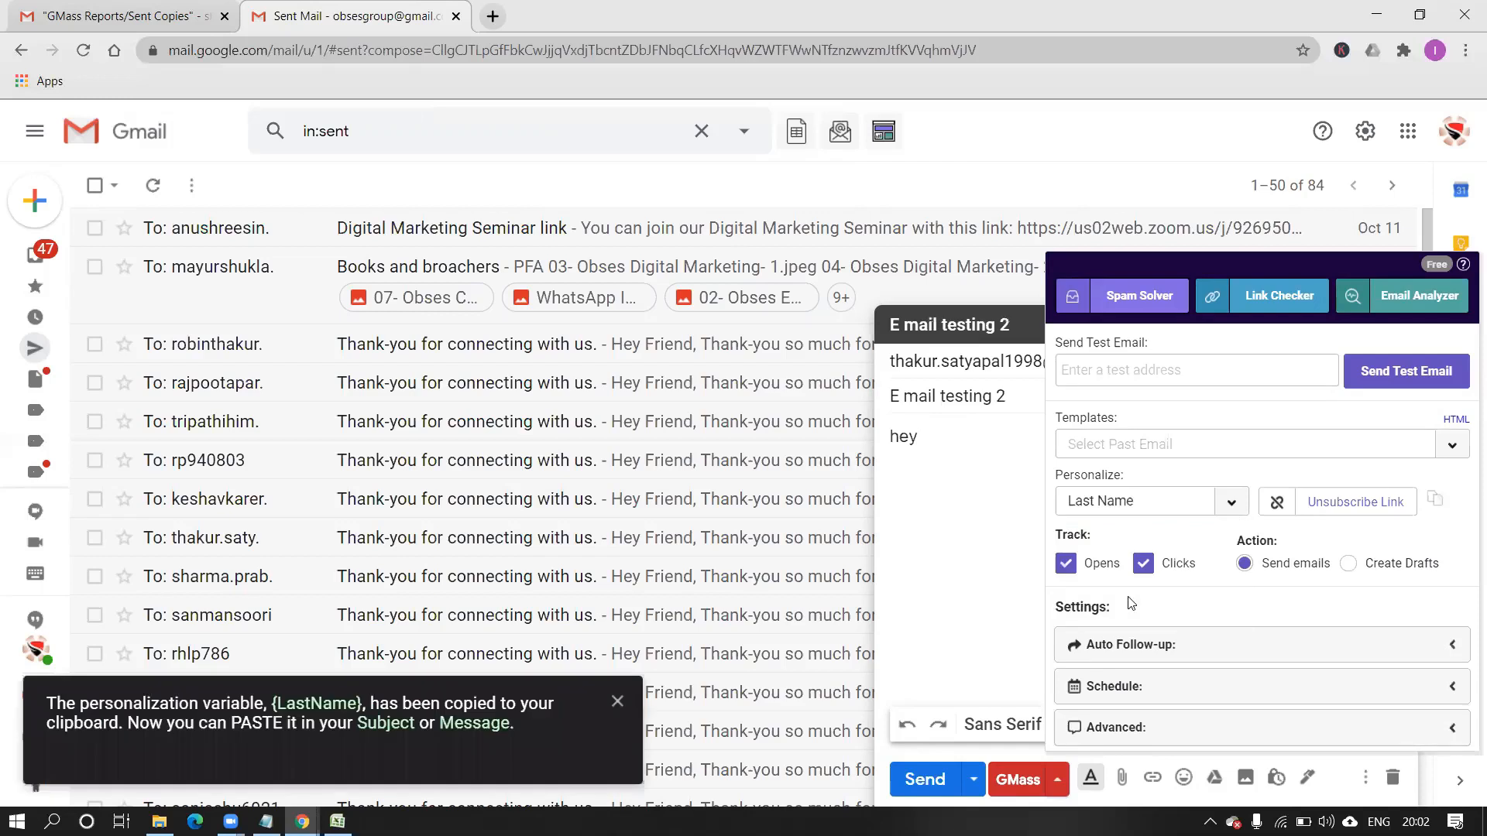
click(920, 512)
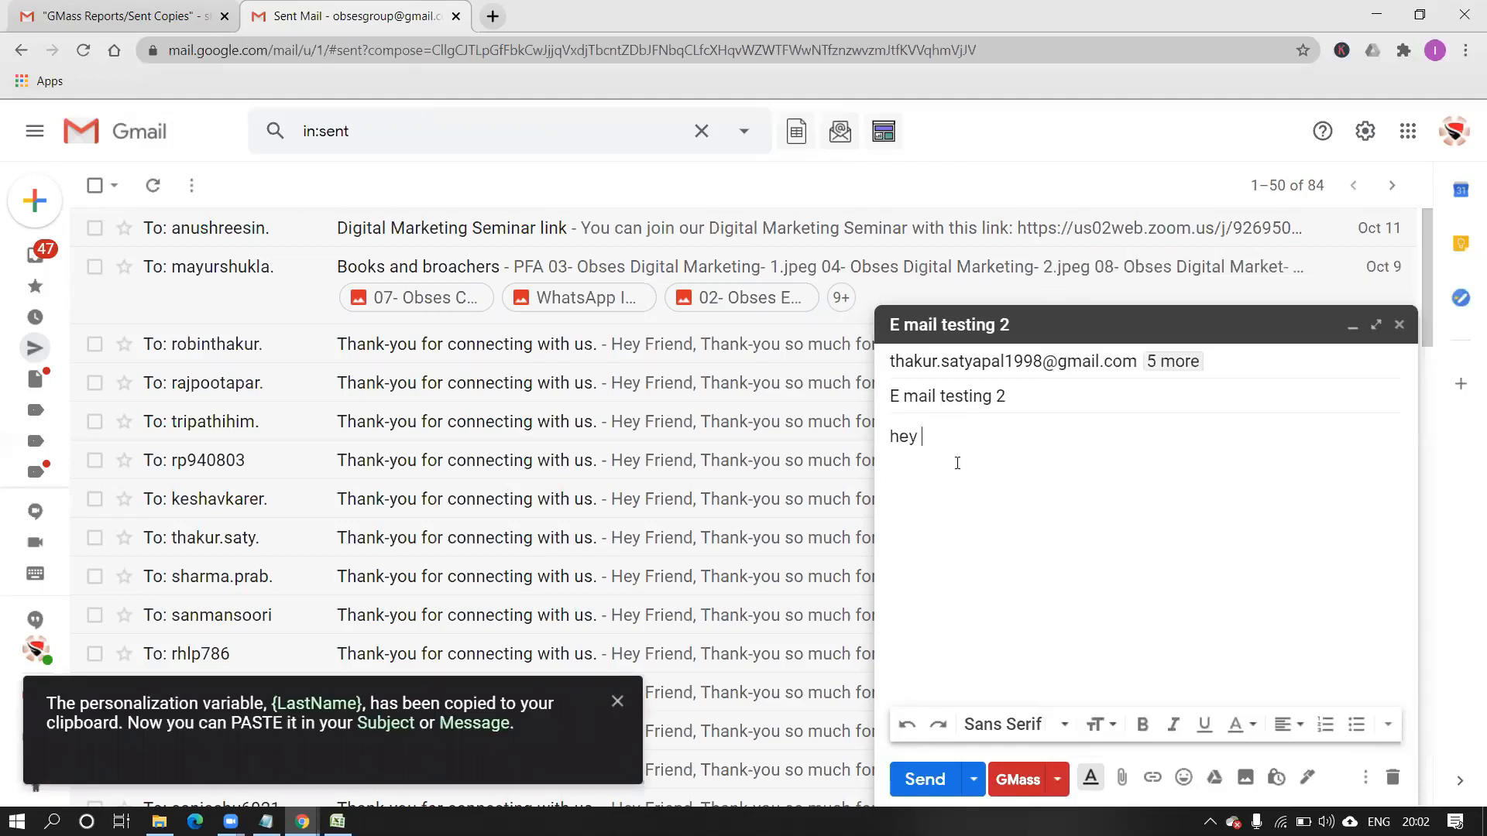
key(ctrl+v)
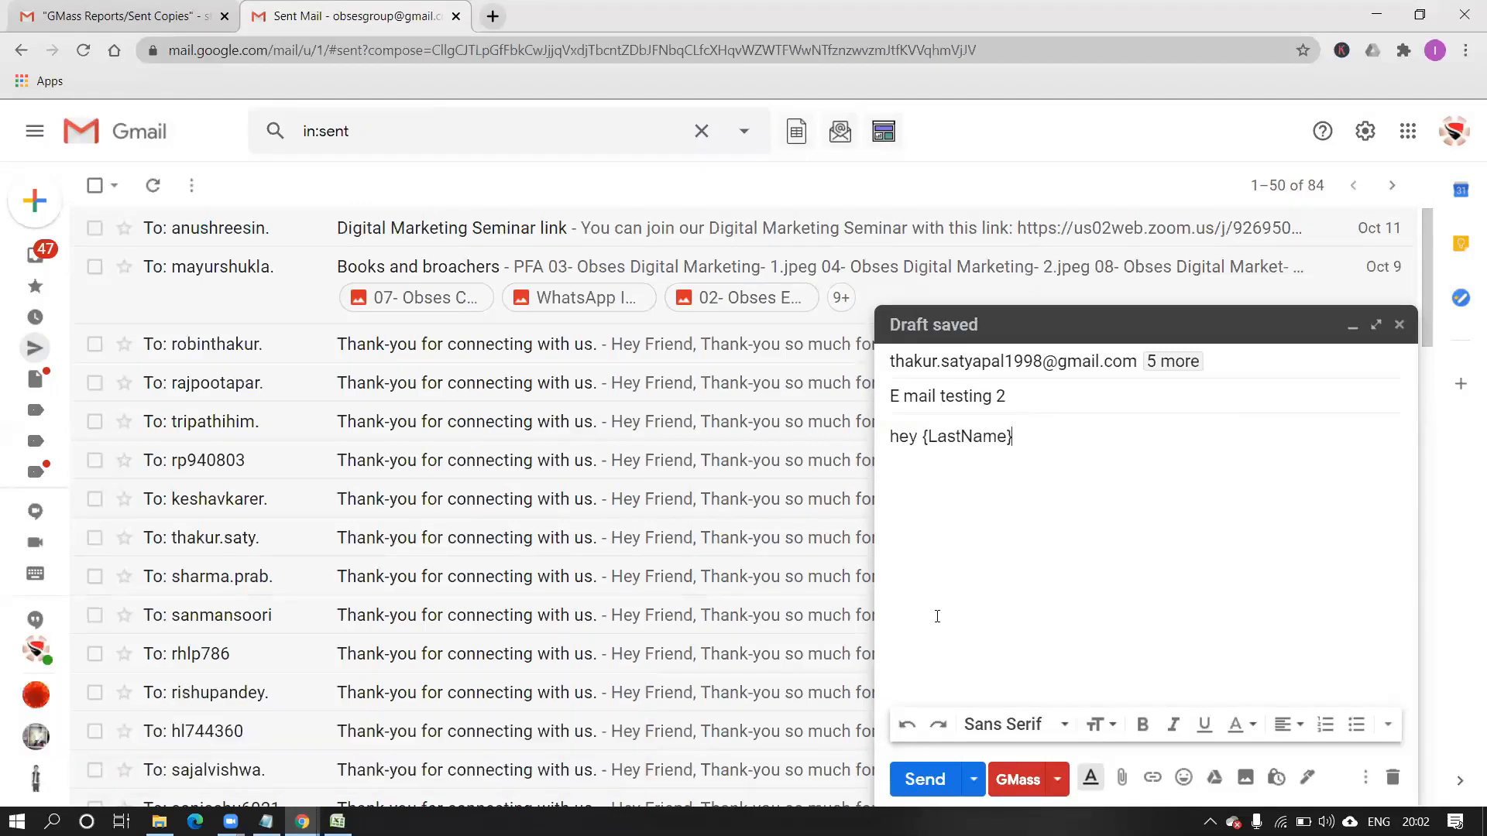
click(1008, 785)
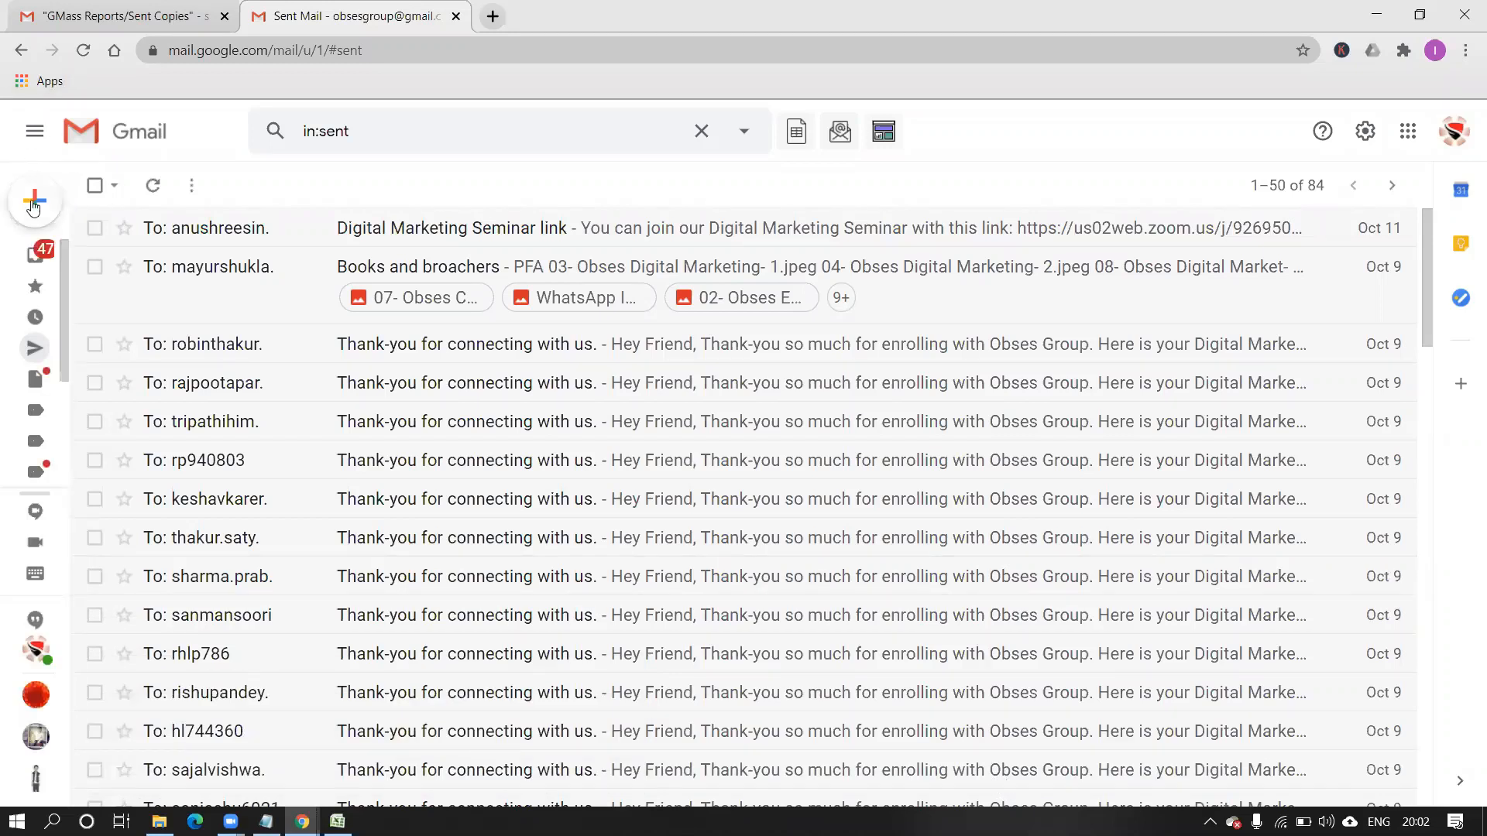
Wait for GMass to finish sending the 6 emails and close the compose window.
mouse_move(31, 209)
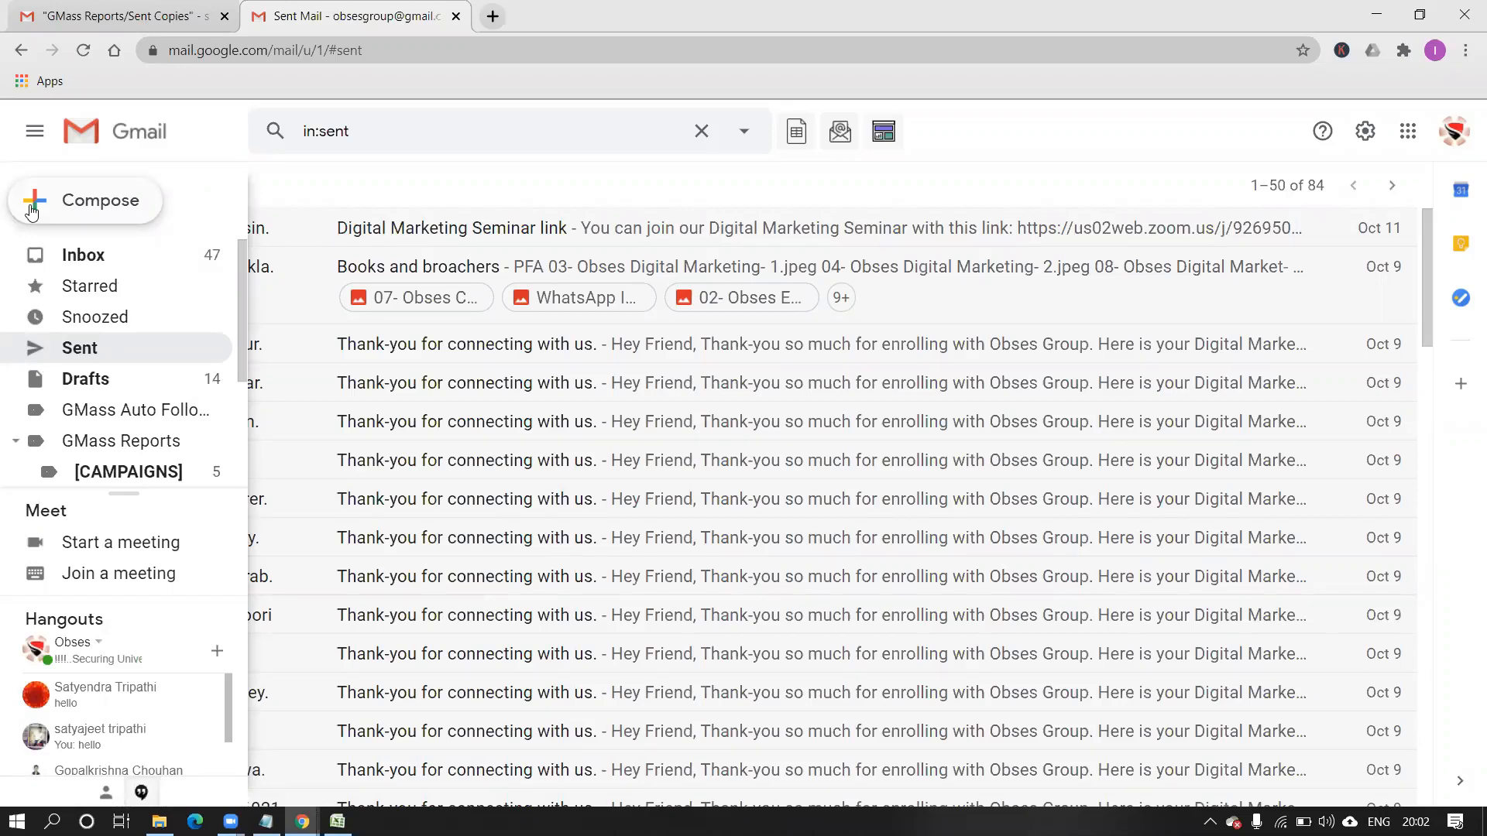
Compose a new message addressed to four contacts chosen from autocomplete suggestions.
click(31, 208)
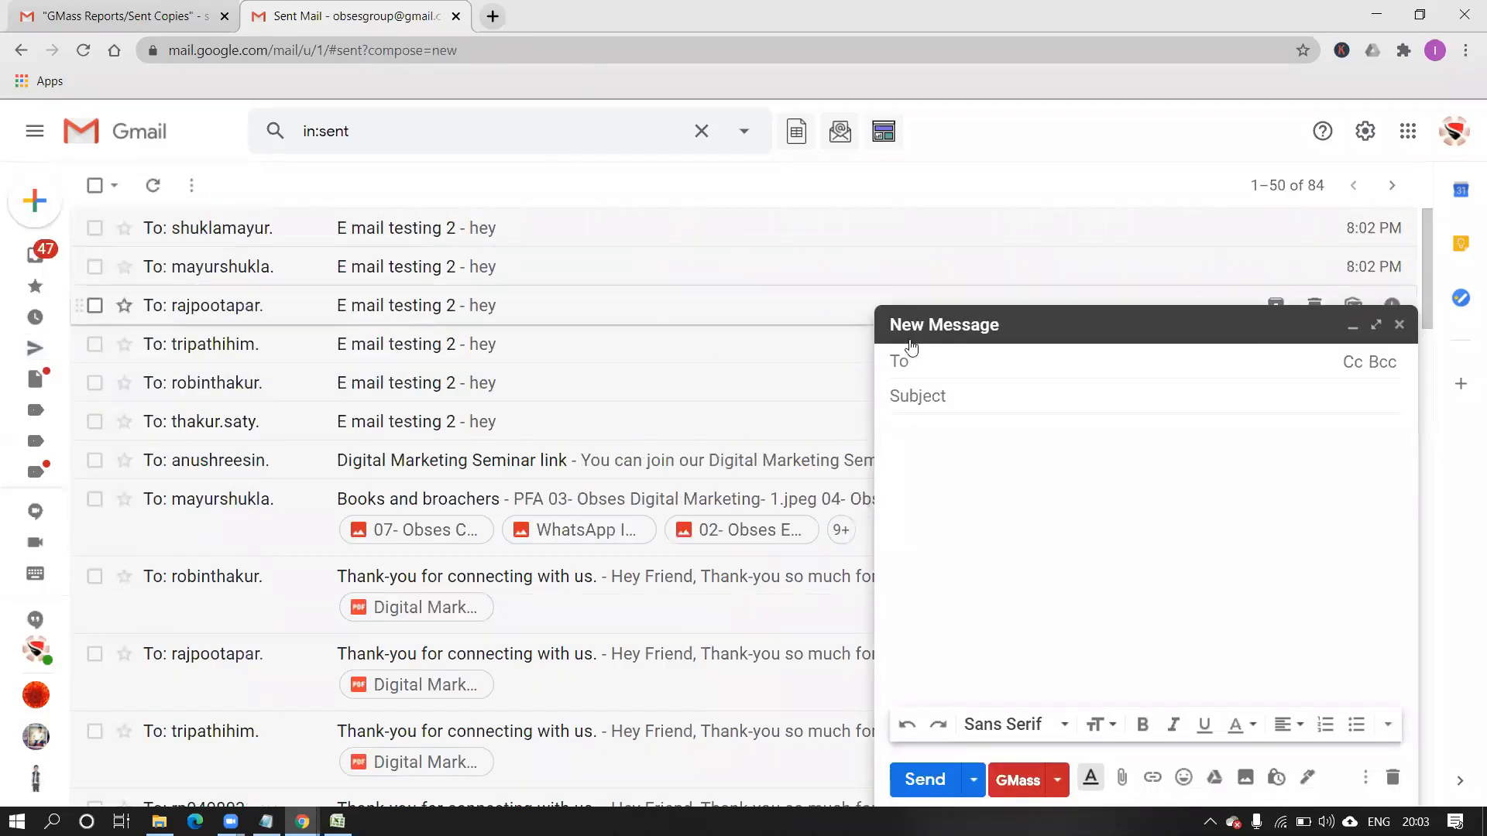
text(tri)
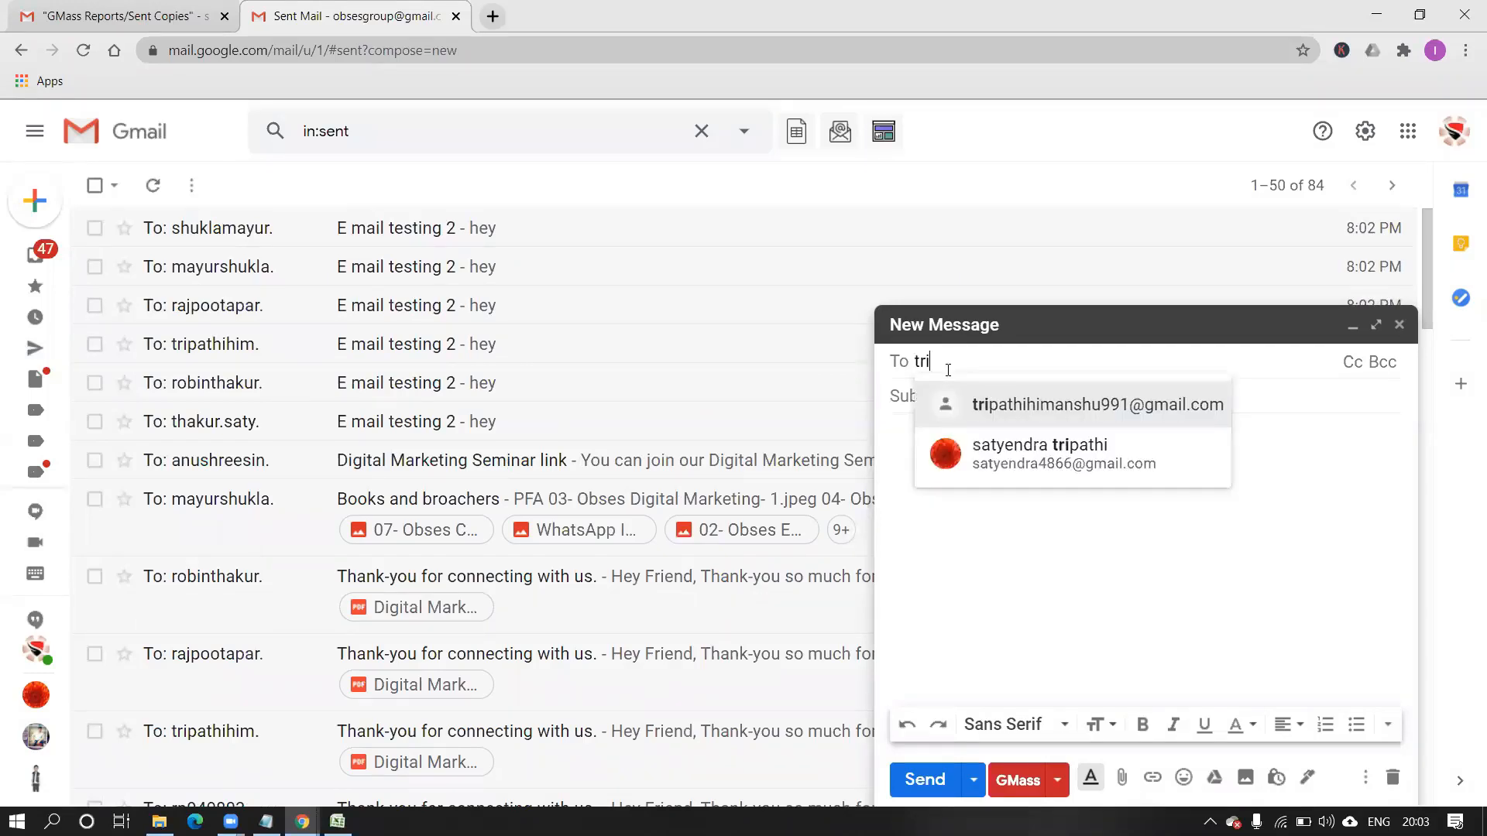
key(Return)
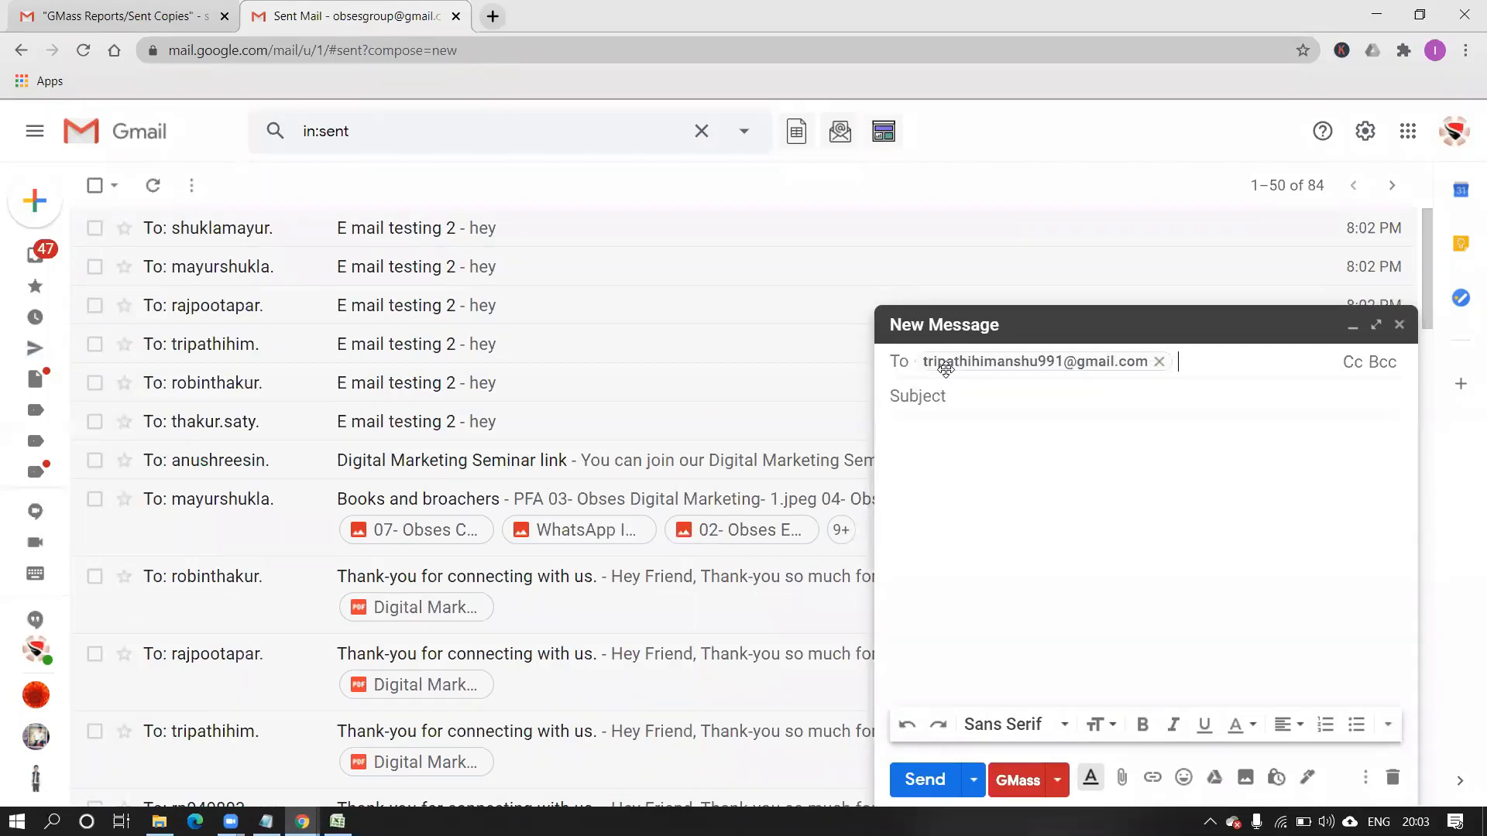
mouse_move(946, 369)
text(rob)
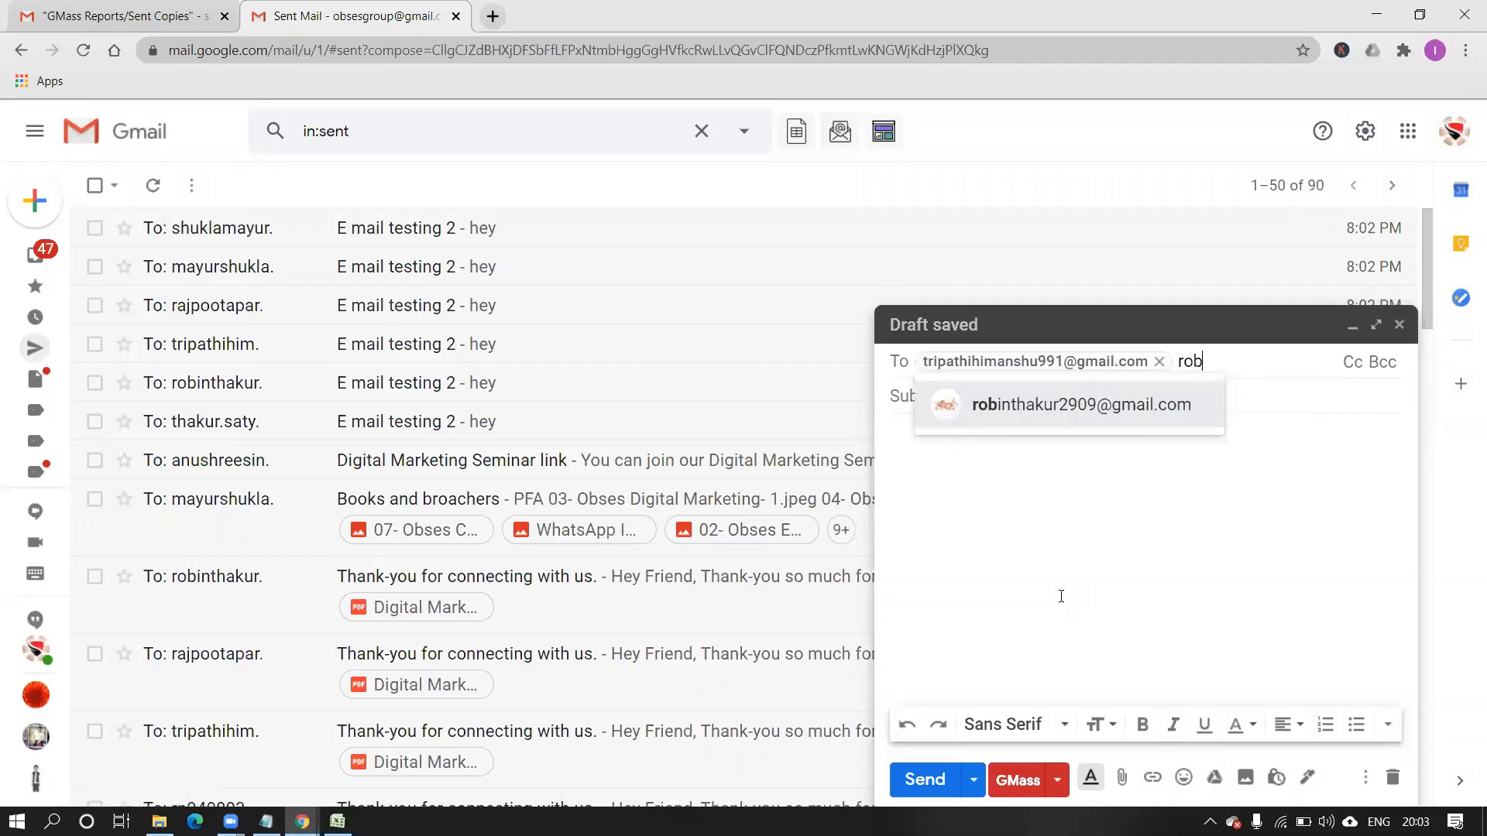
click(1070, 412)
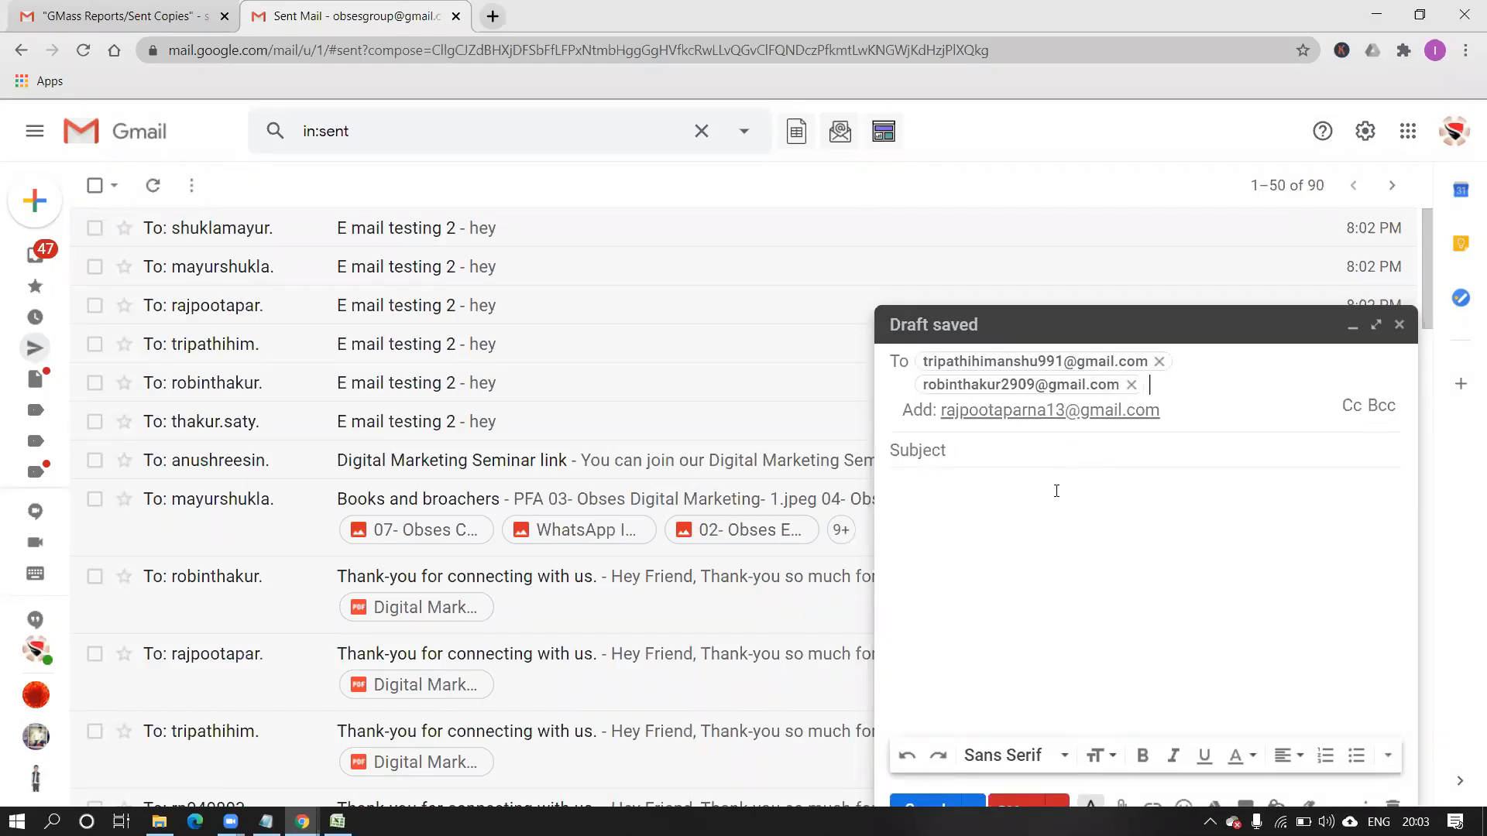
click(1020, 412)
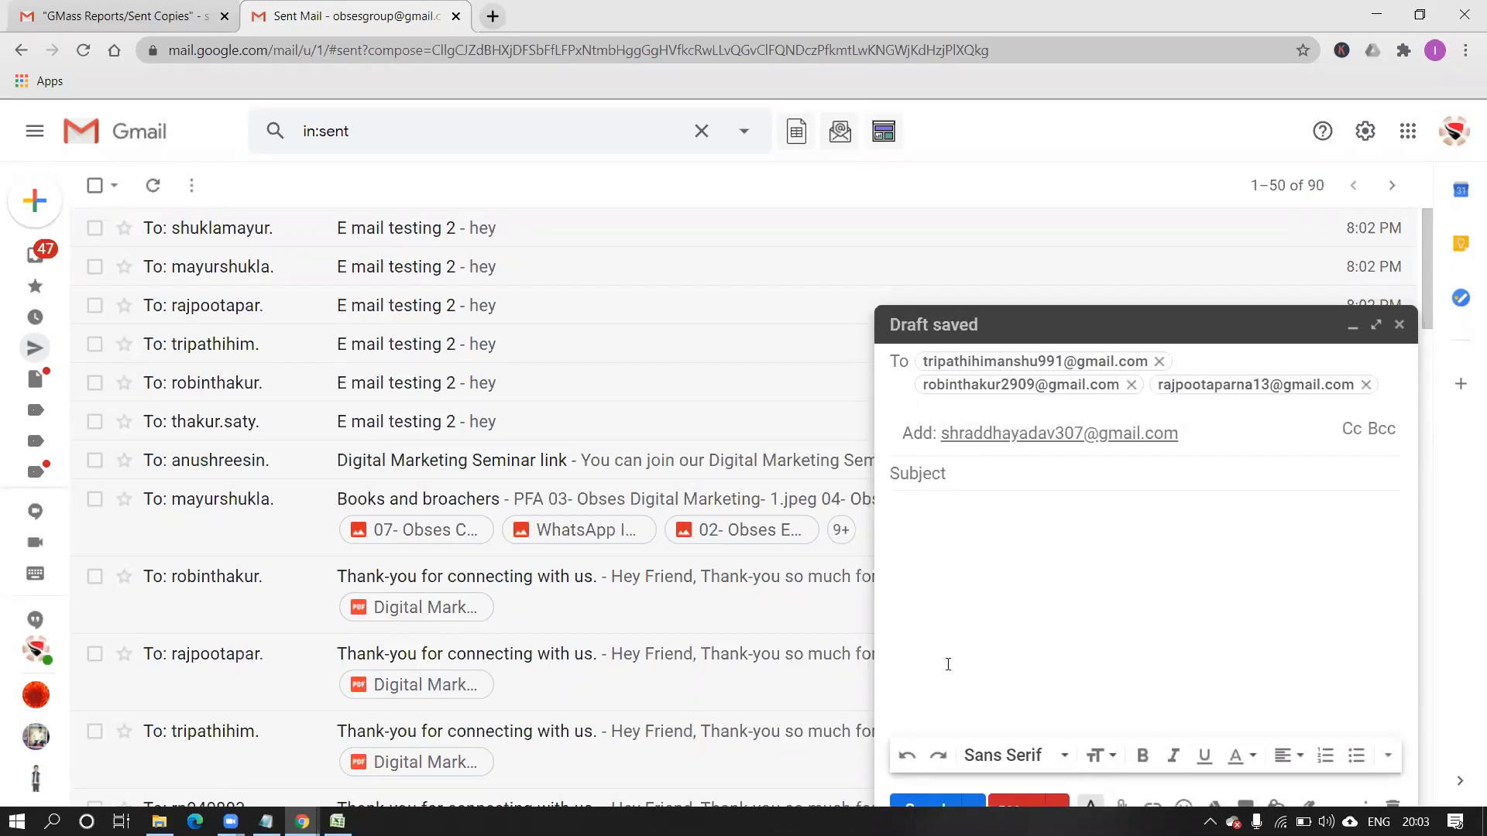
text(t)
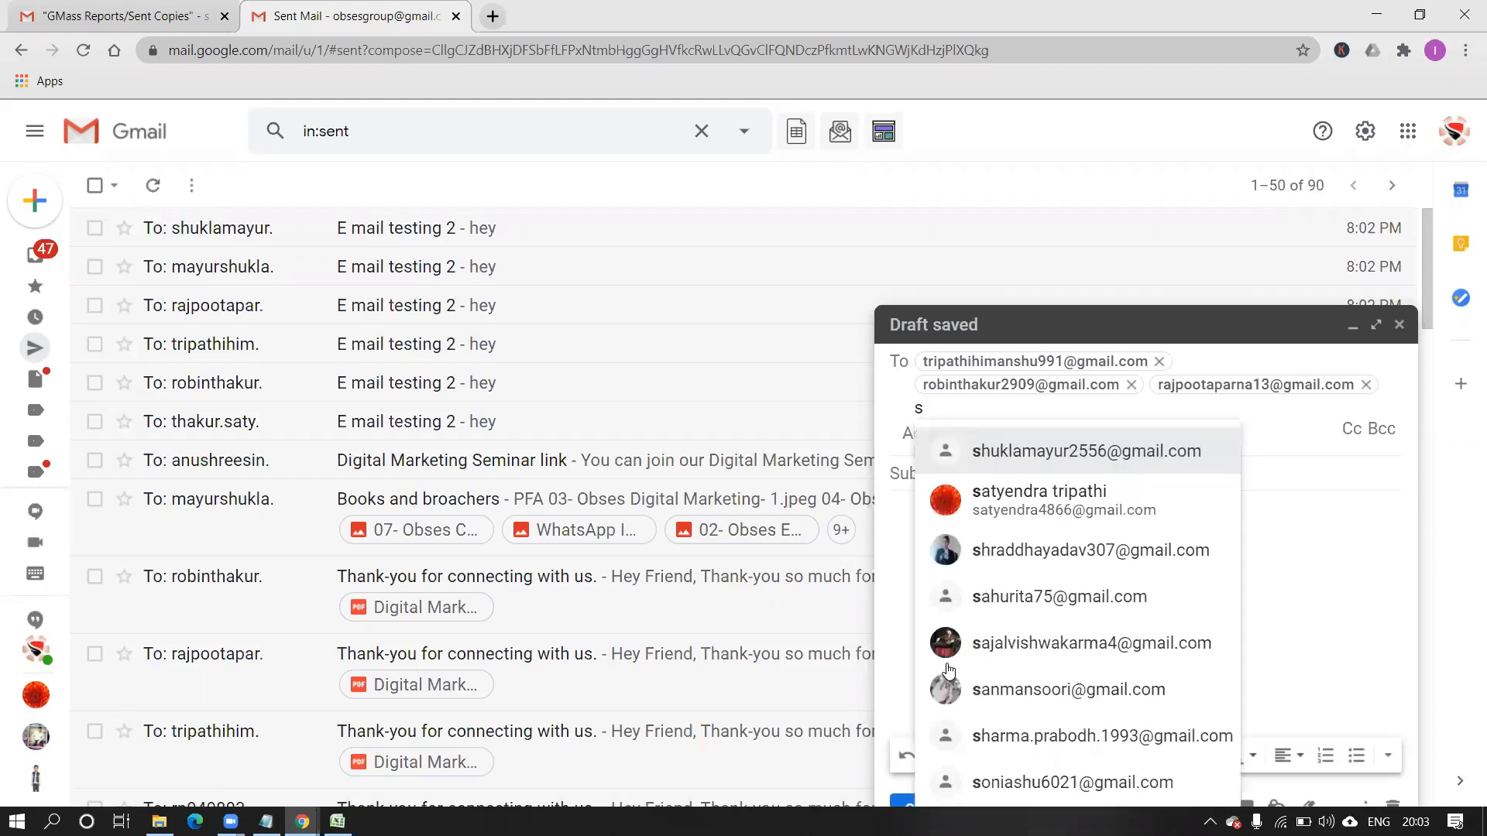
text(ha)
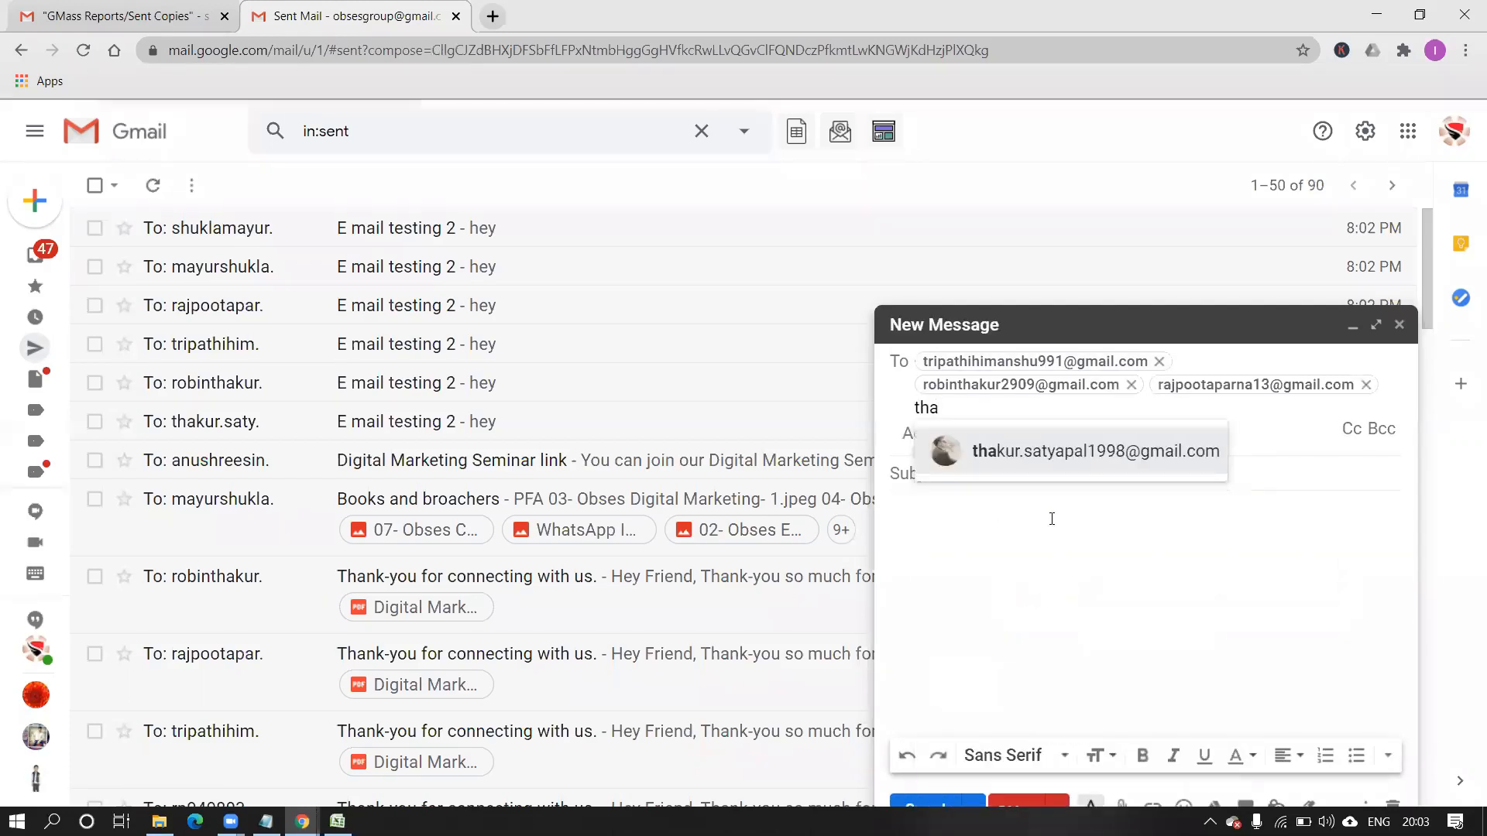
click(1037, 464)
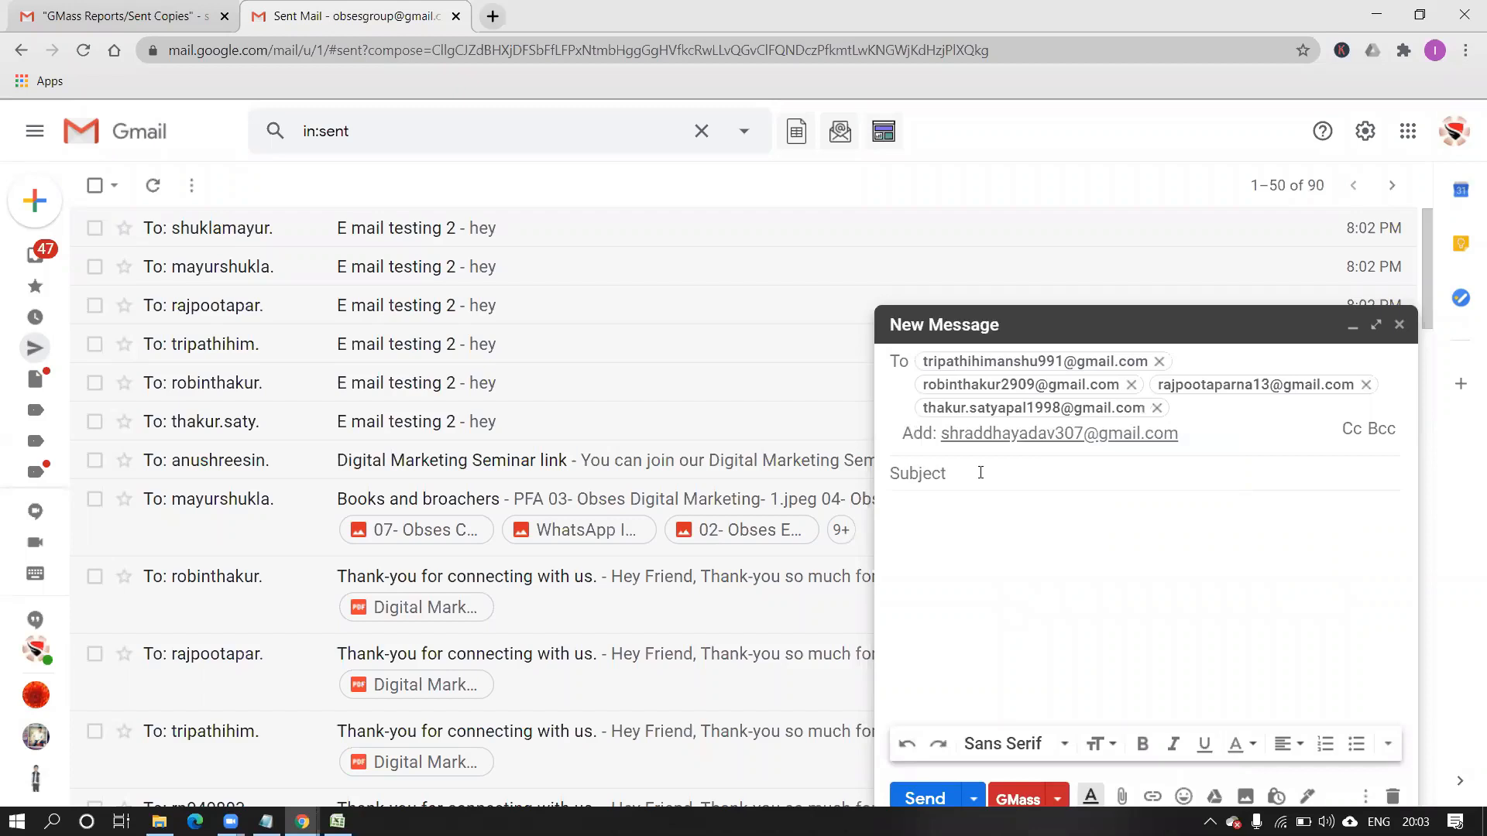
Enter the subject 'E mail testing 3' for the new message.
click(1056, 443)
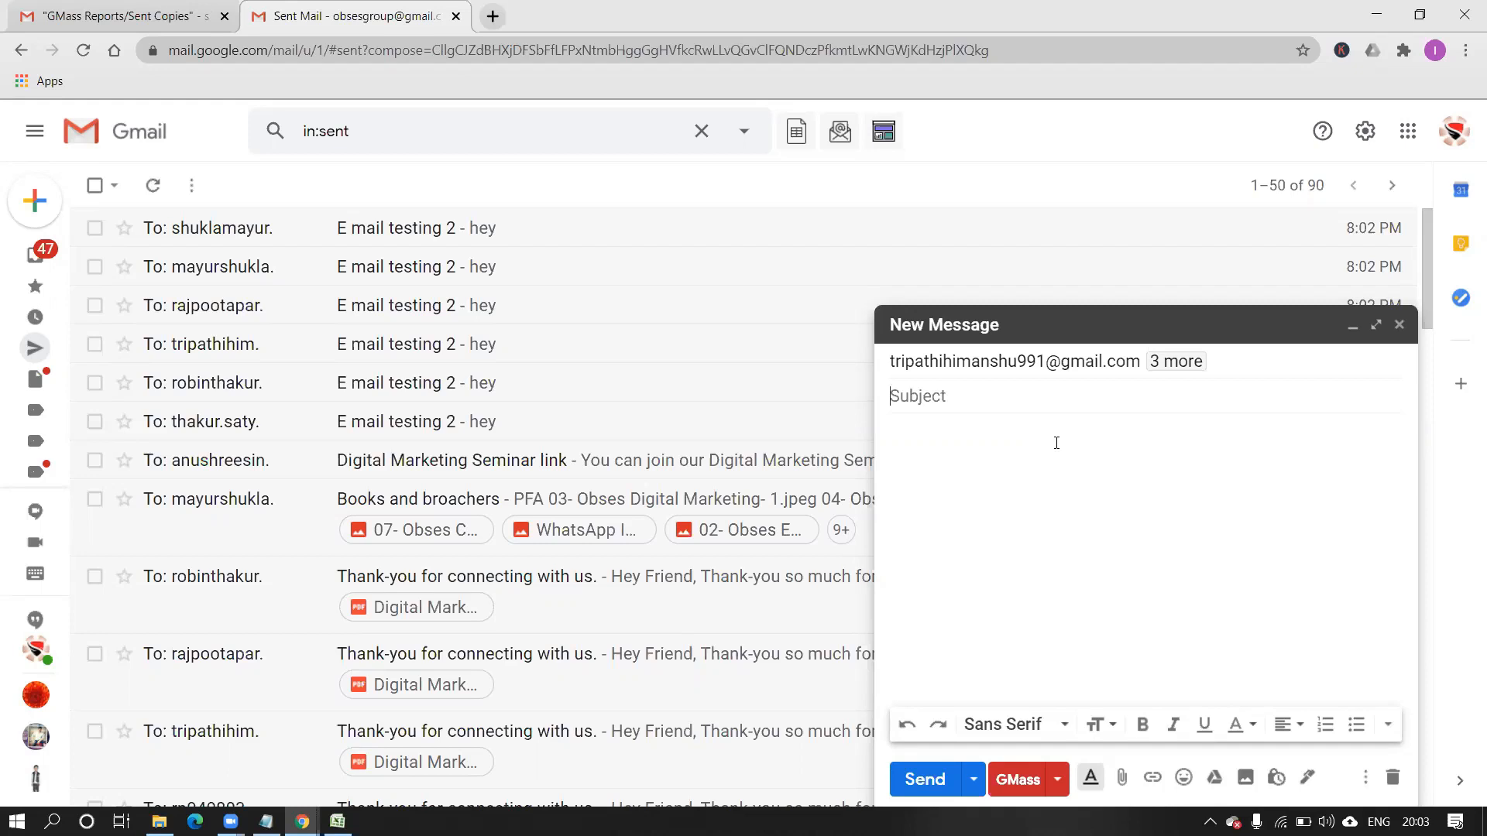
text(e mail)
key(BackSpace)
key(BackSpace)
key(BackSpace)
key(BackSpace)
key(BackSpace)
key(BackSpace)
text(E mail)
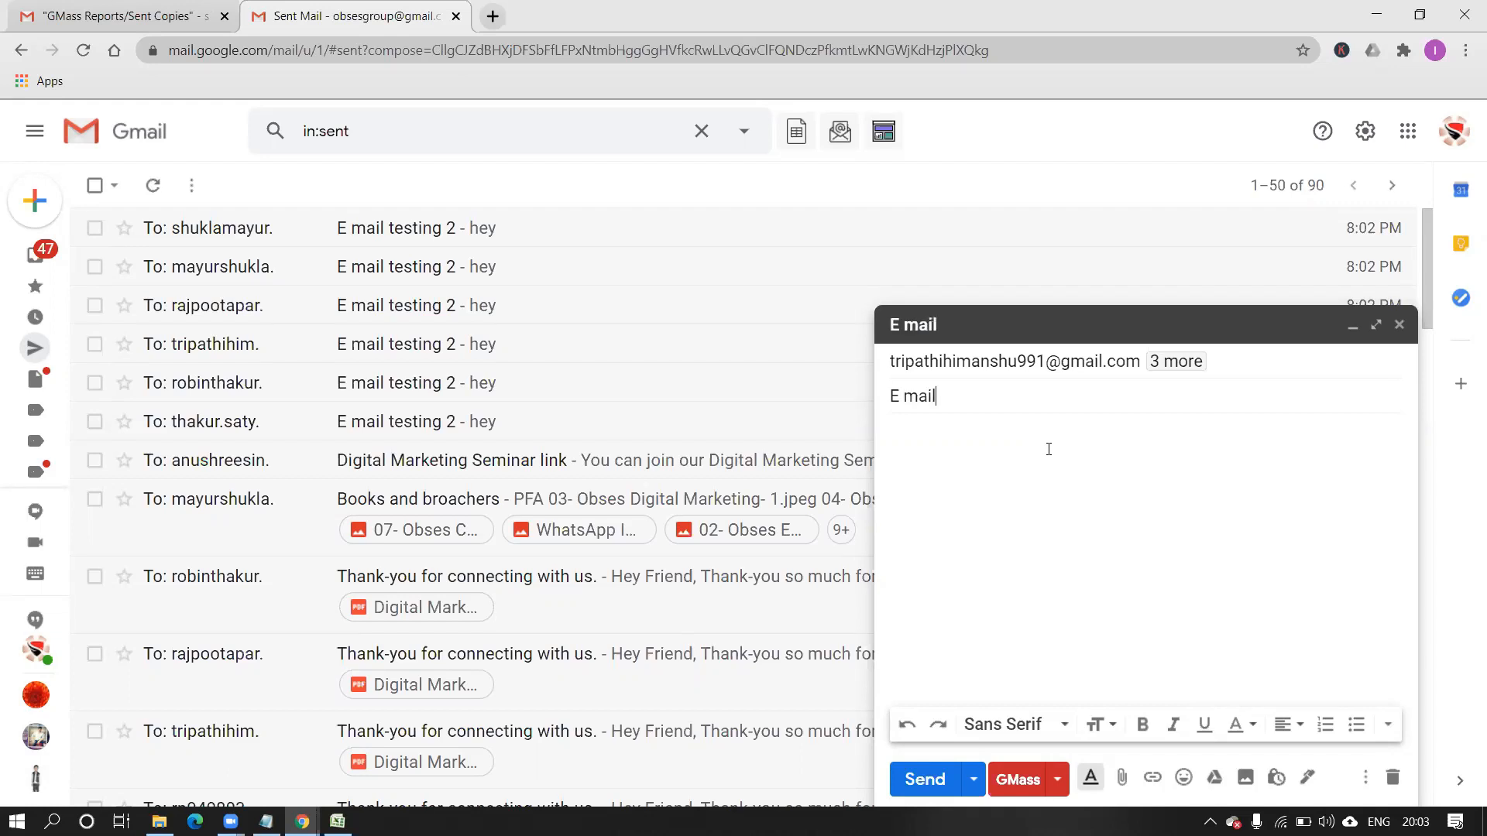
text( testing 3)
Write 'hey' as the message body.
click(948, 457)
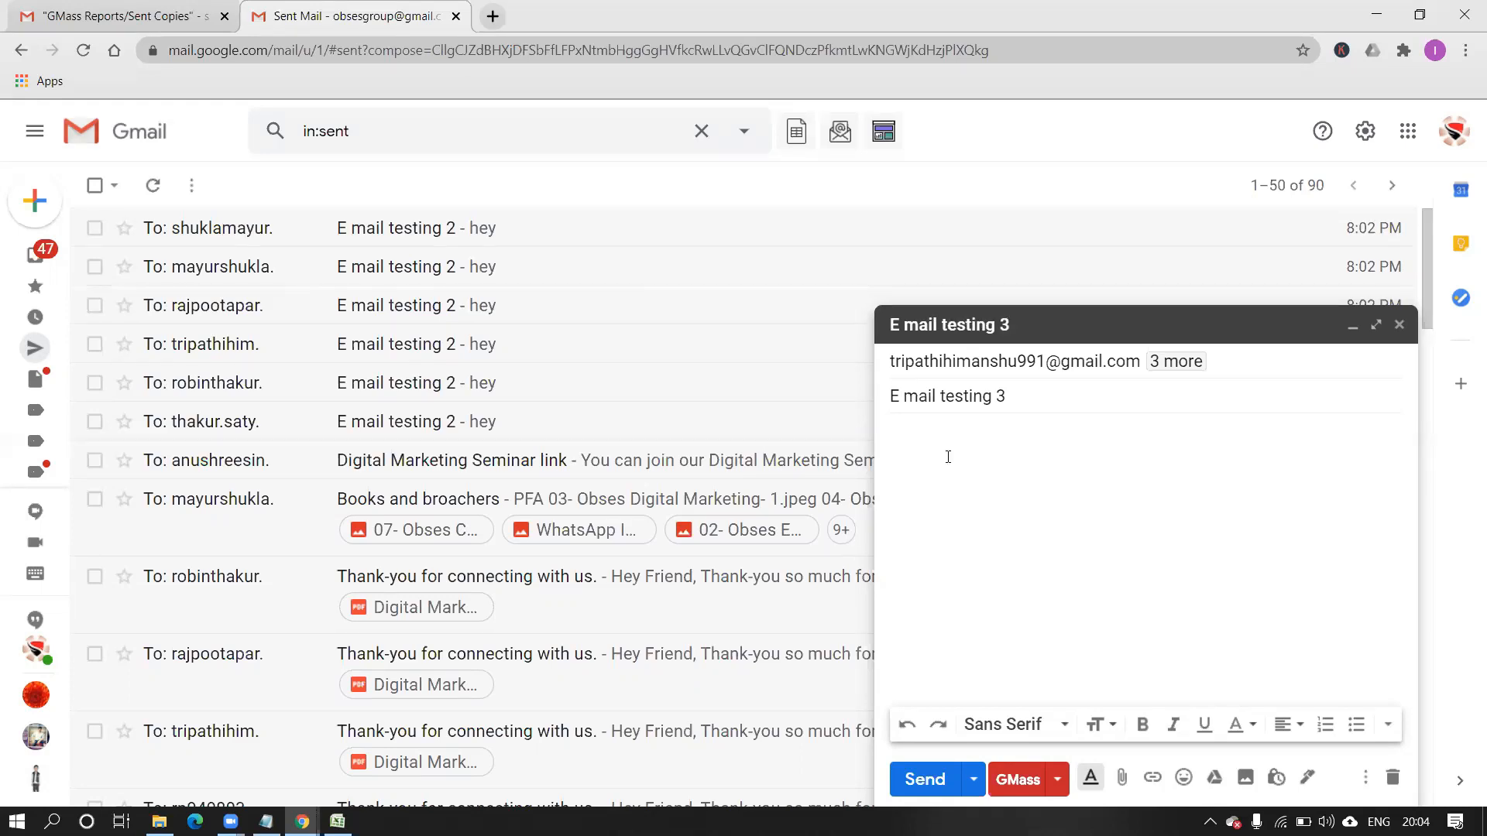
text(hy)
key(BackSpace)
text(ey)
Insert GMass's First Name tag after 'hey', making the body 'hey {FirstName|Friend}'.
click(1060, 779)
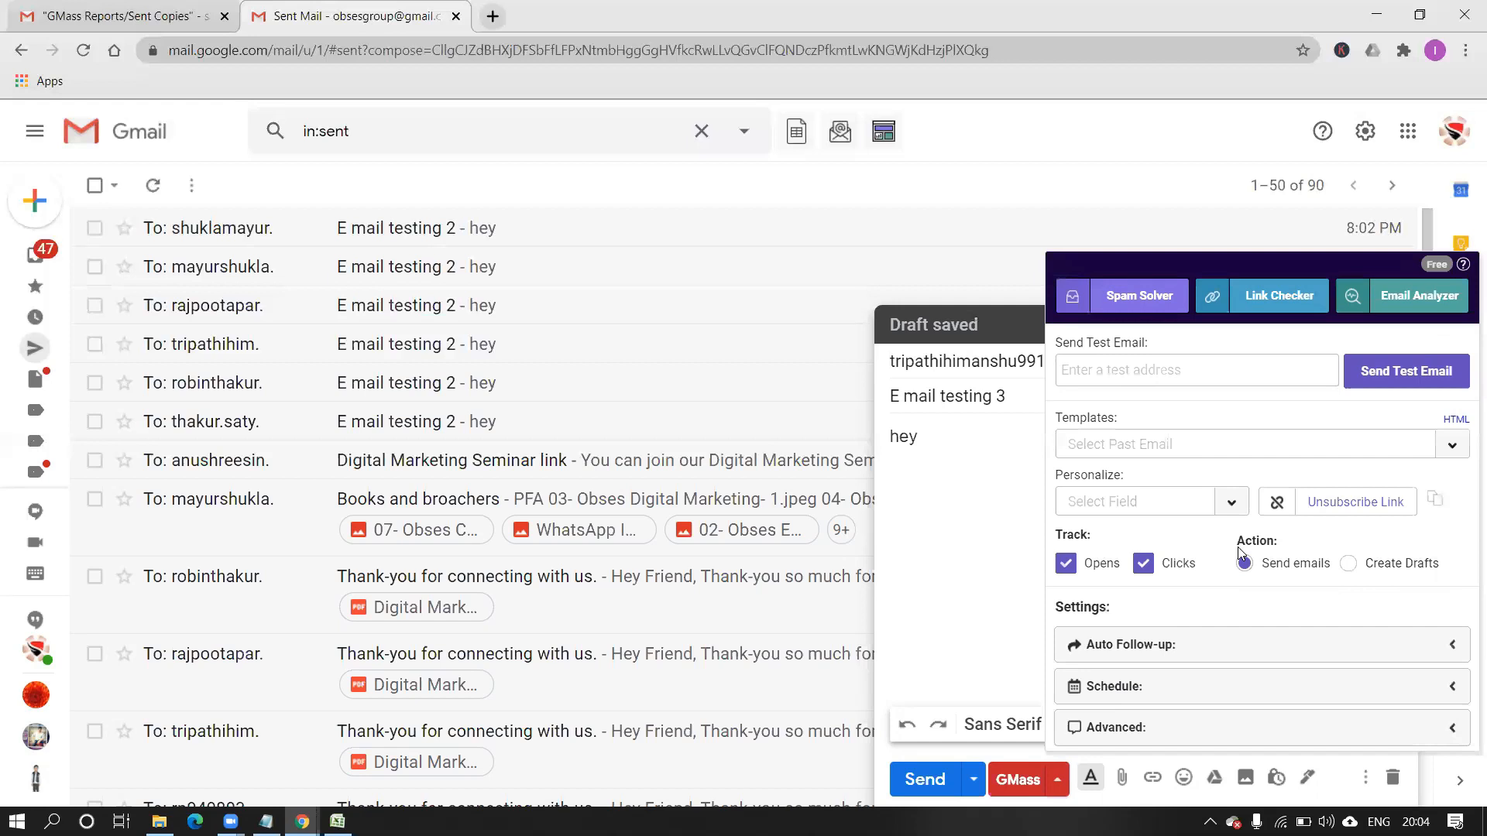
click(1232, 502)
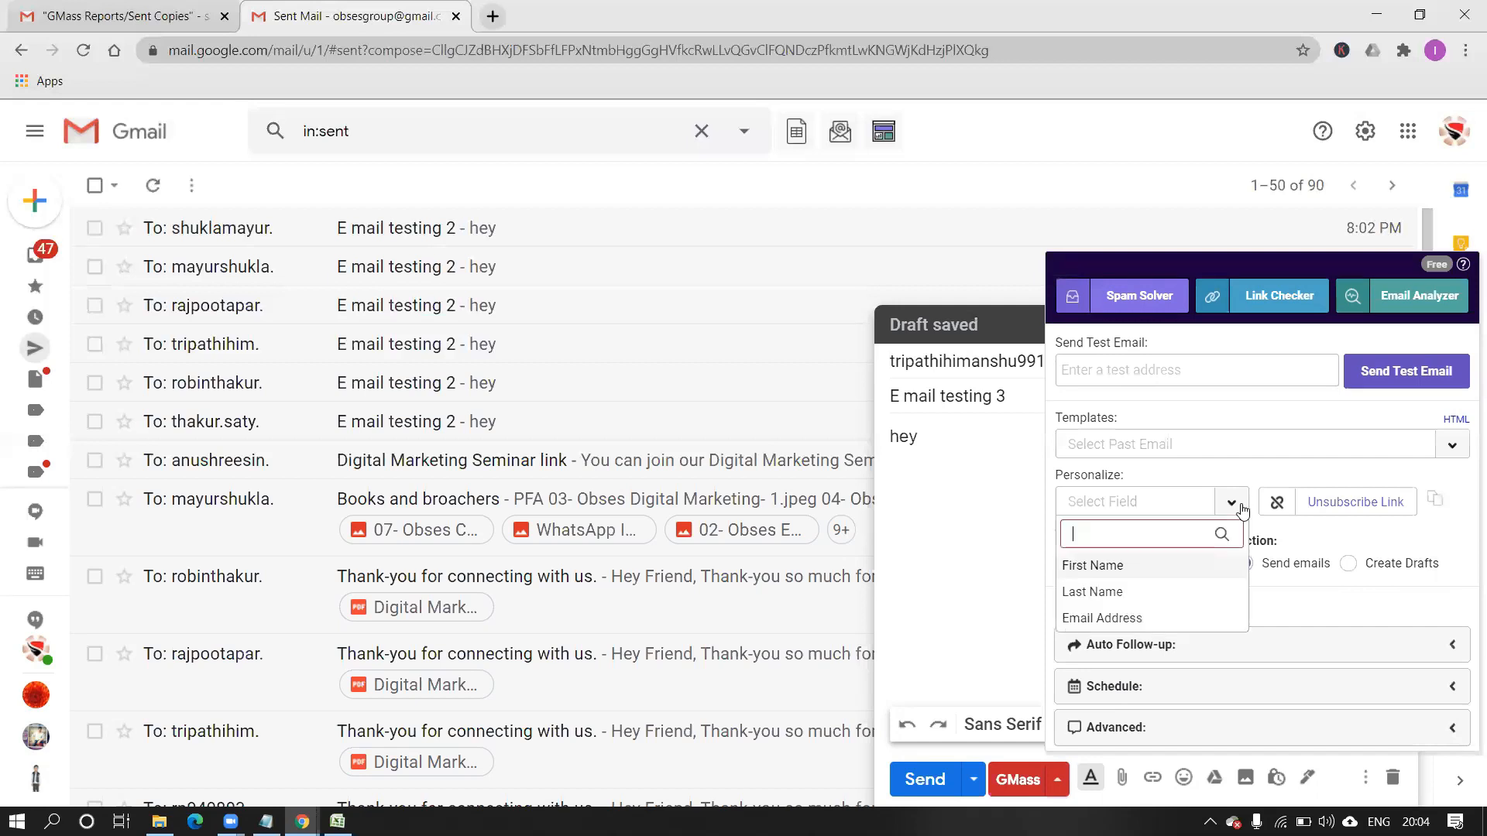
click(1178, 567)
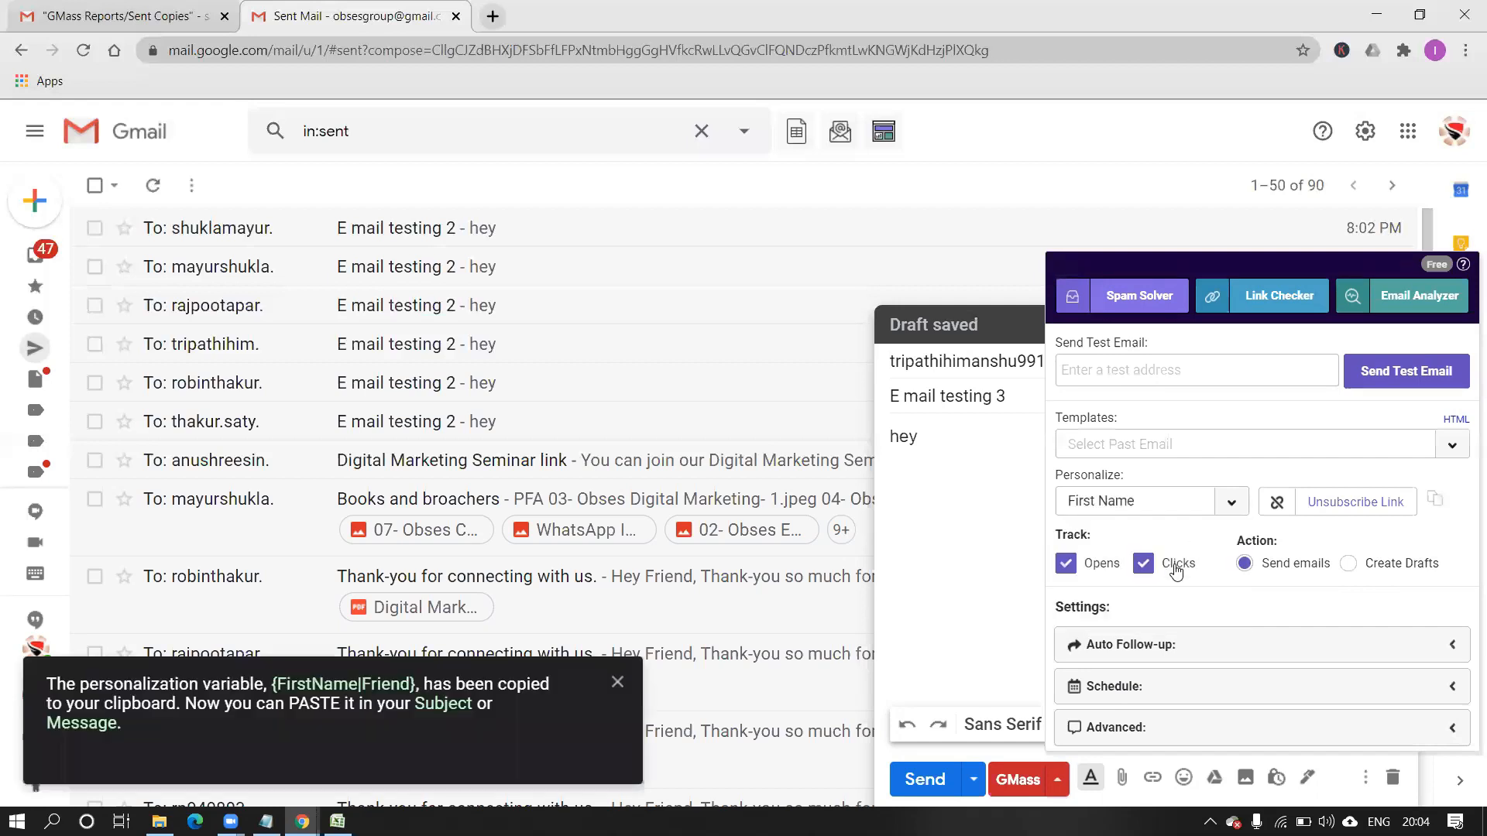
click(979, 441)
key(ctrl+v)
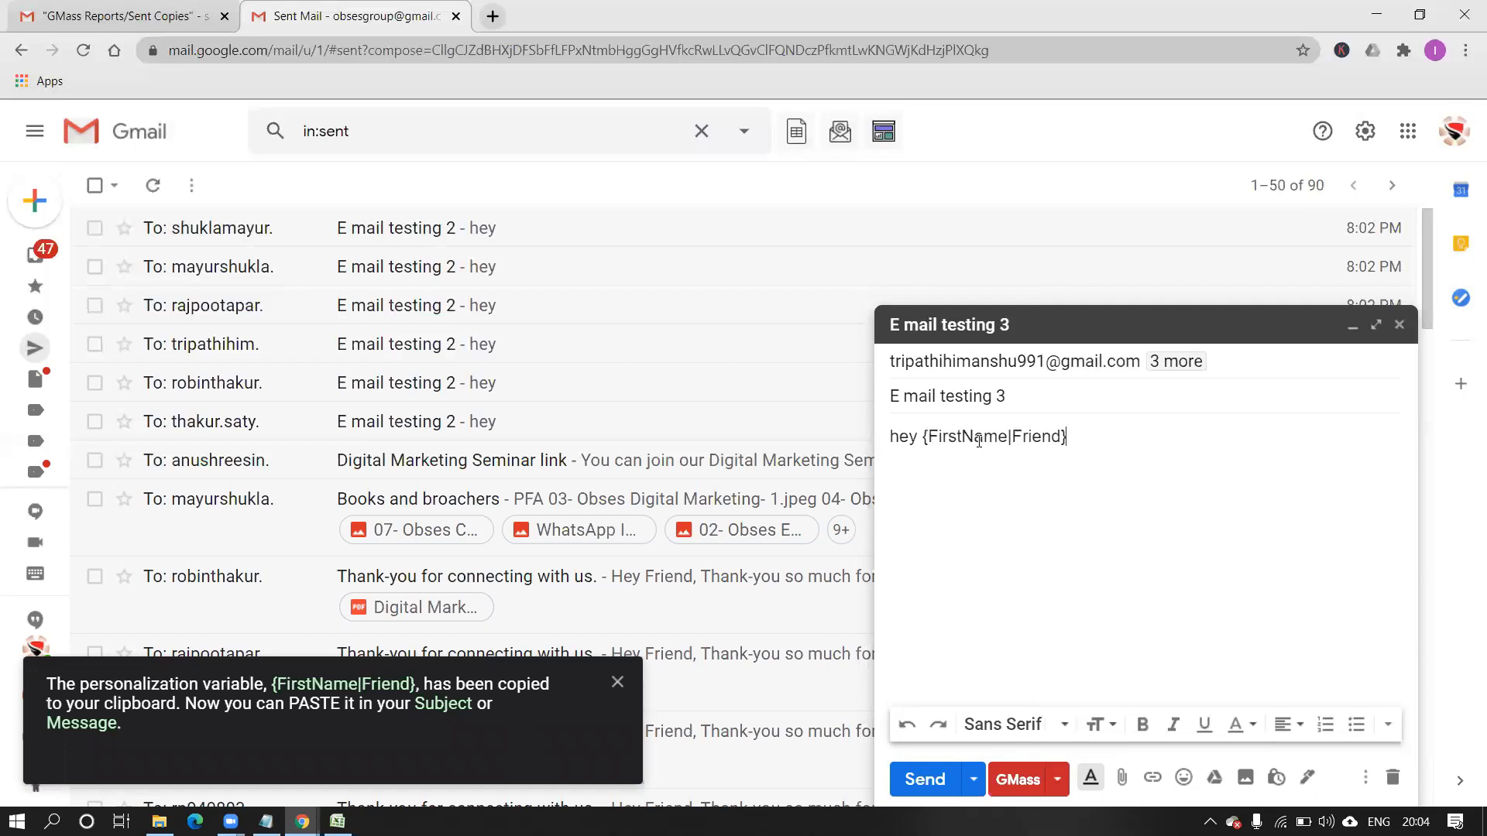
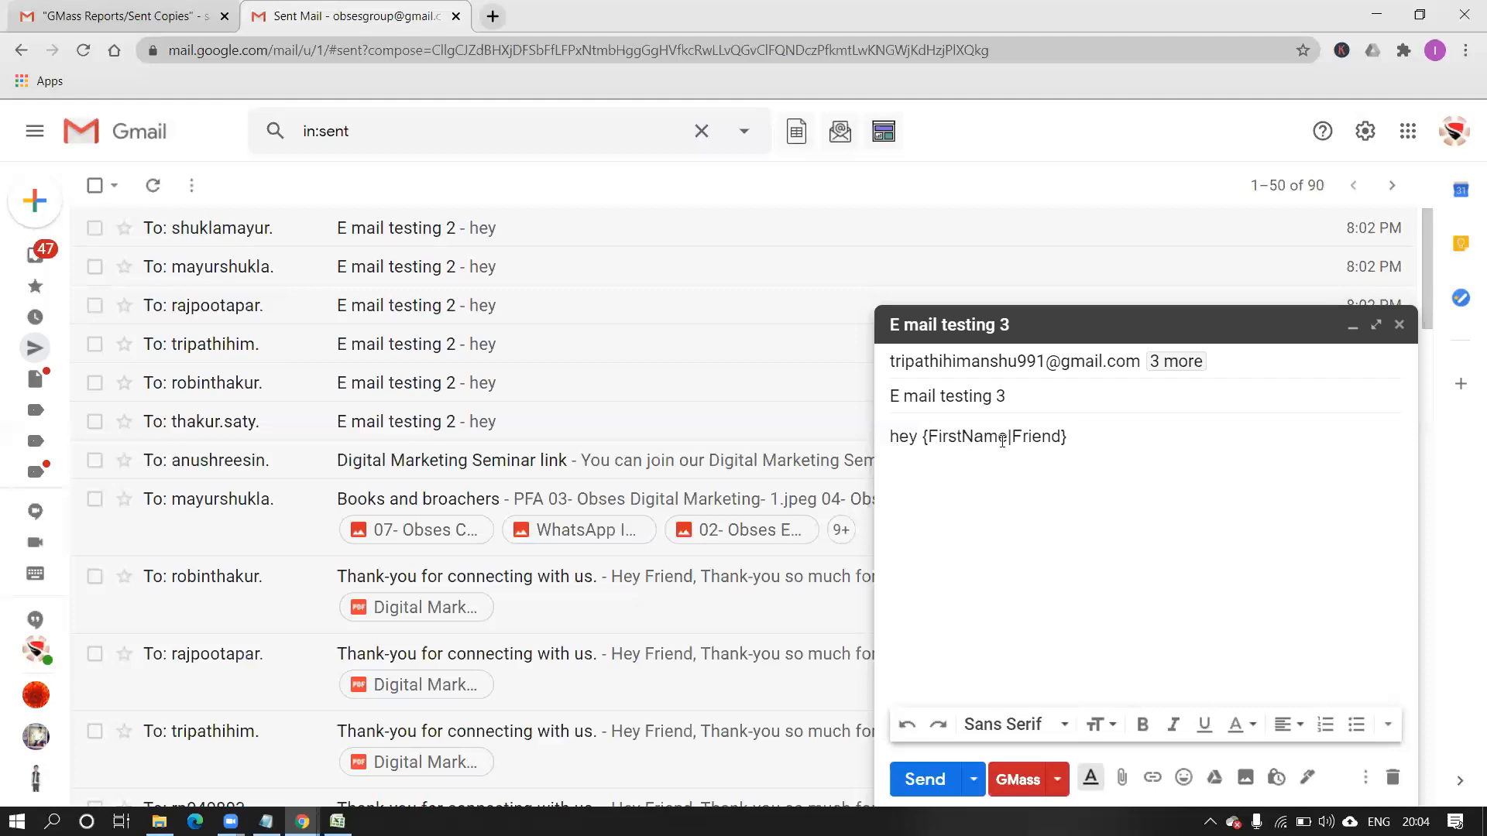
Replace 'Friend' with 'Buddy' to make {FirstName|Buddy}, and send as individual GMass emails.
drag(1010, 437, 1065, 439)
click(1038, 473)
key(BackSpace)
key(BackSpace)
key(BackSpace)
key(BackSpace)
key(BackSpace)
key(BackSpace)
text(Buddy)
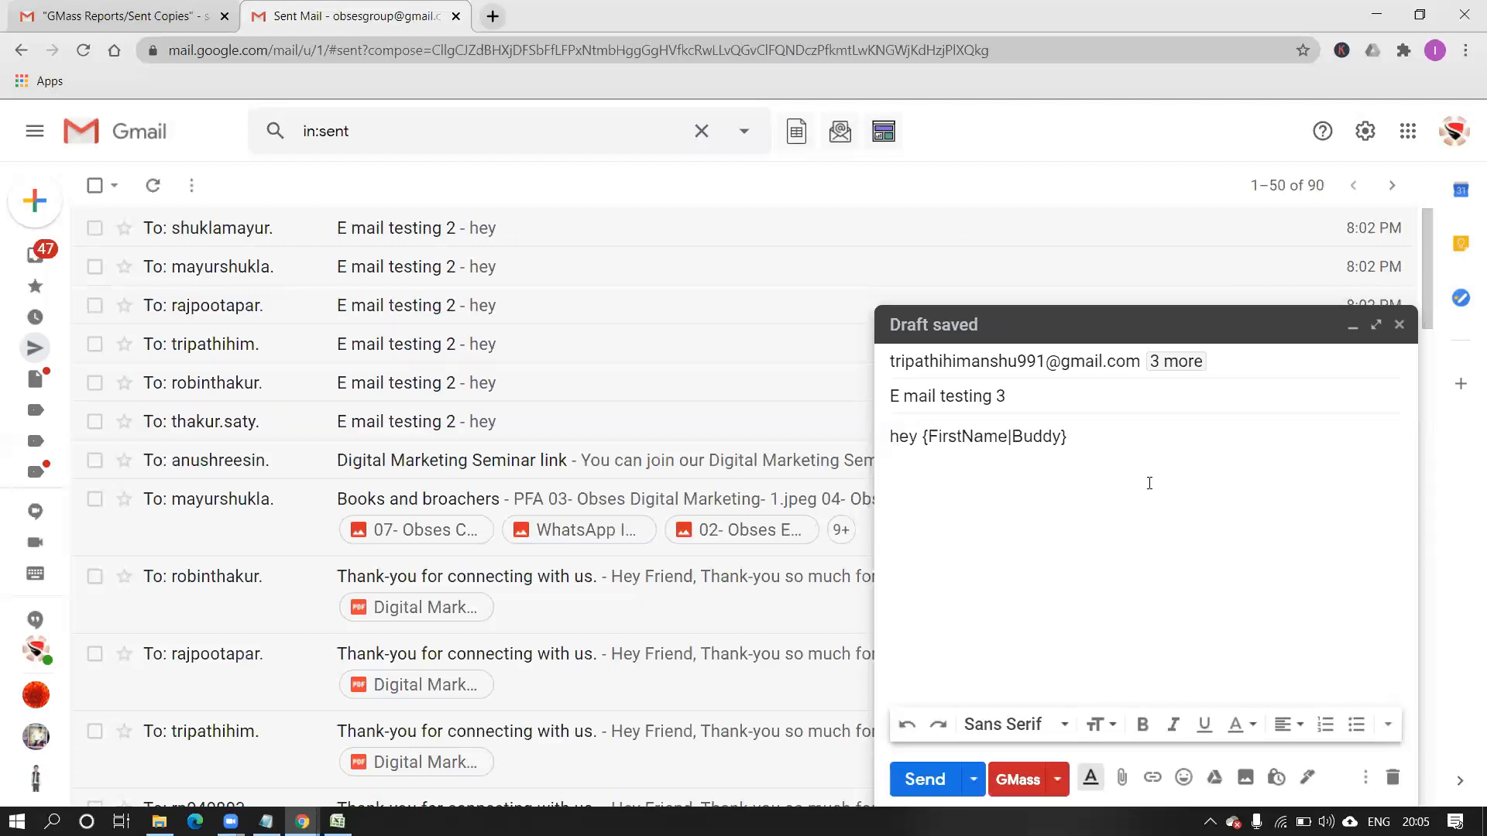
click(1017, 786)
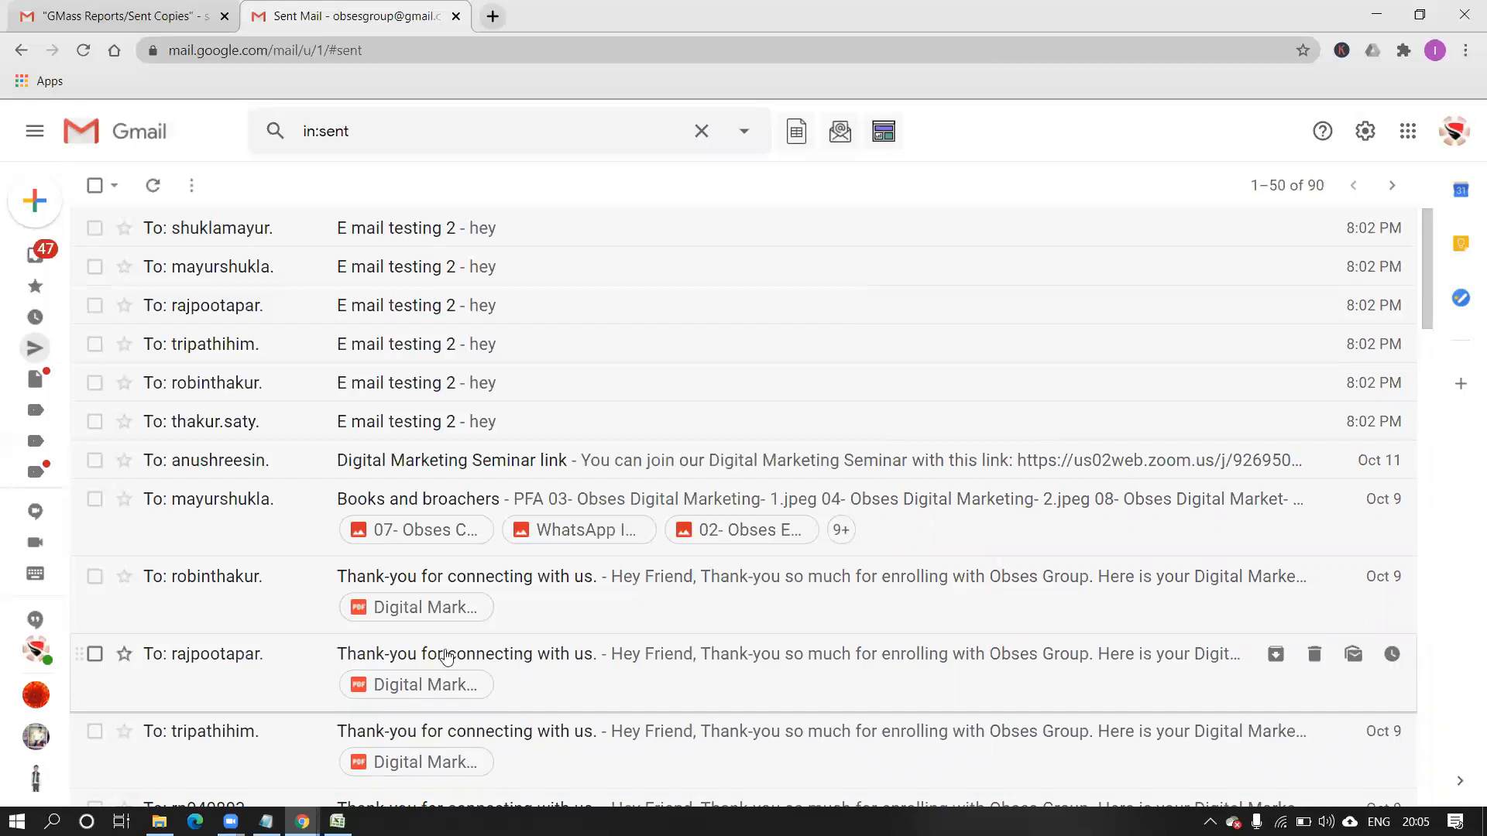
click(378, 240)
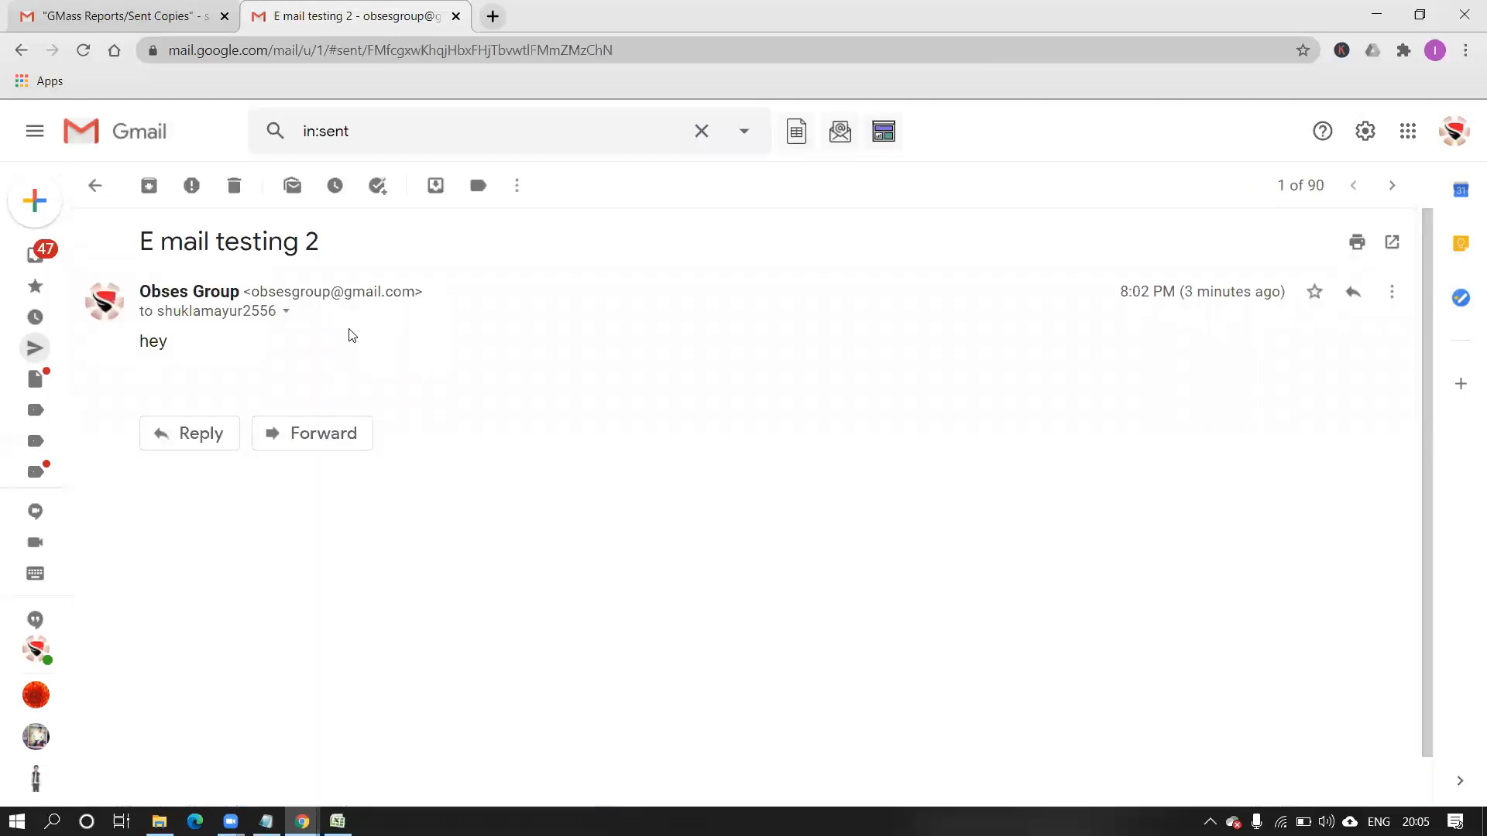
click(21, 51)
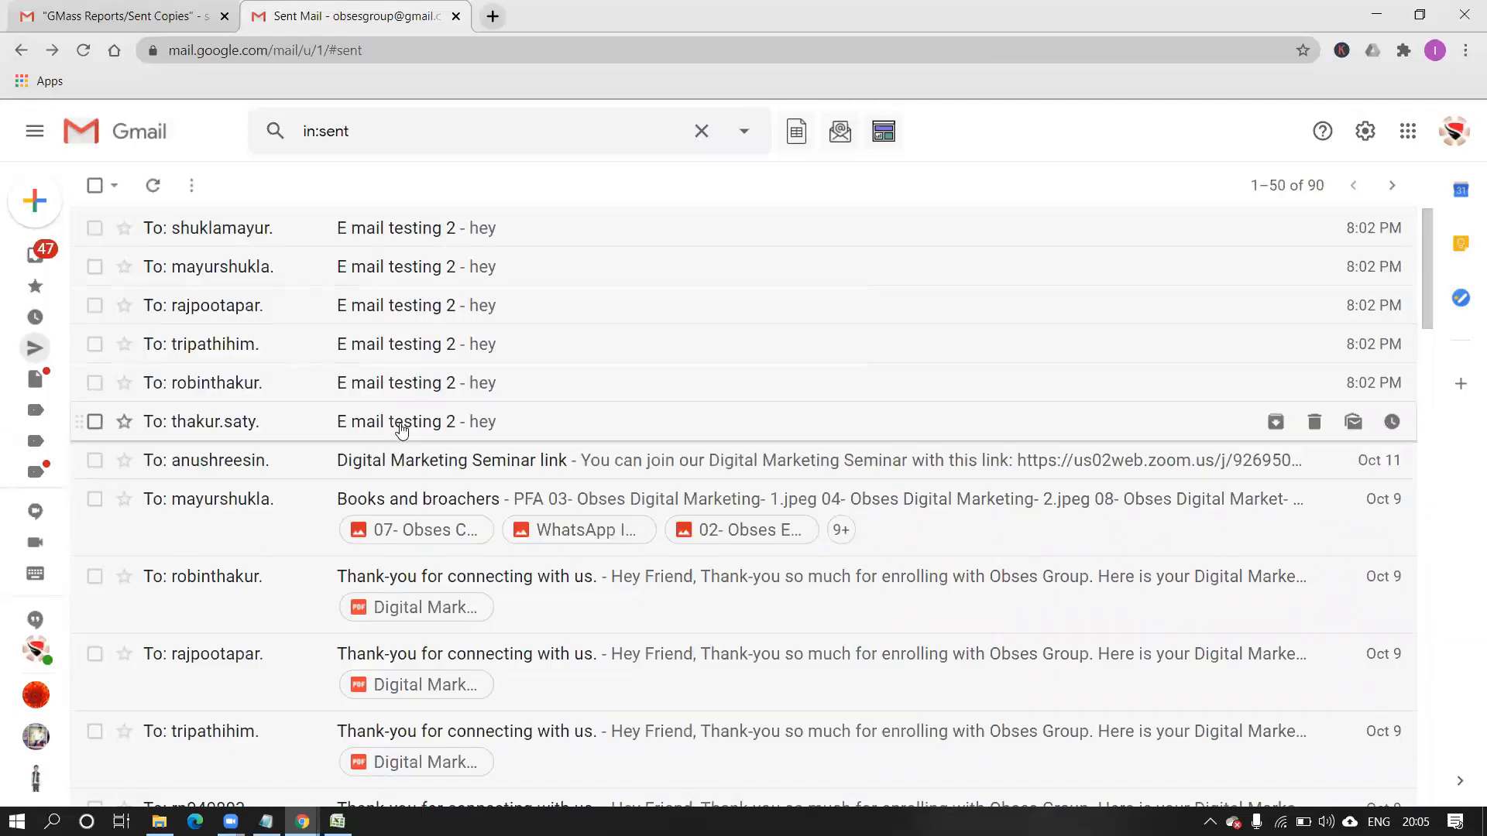
click(398, 423)
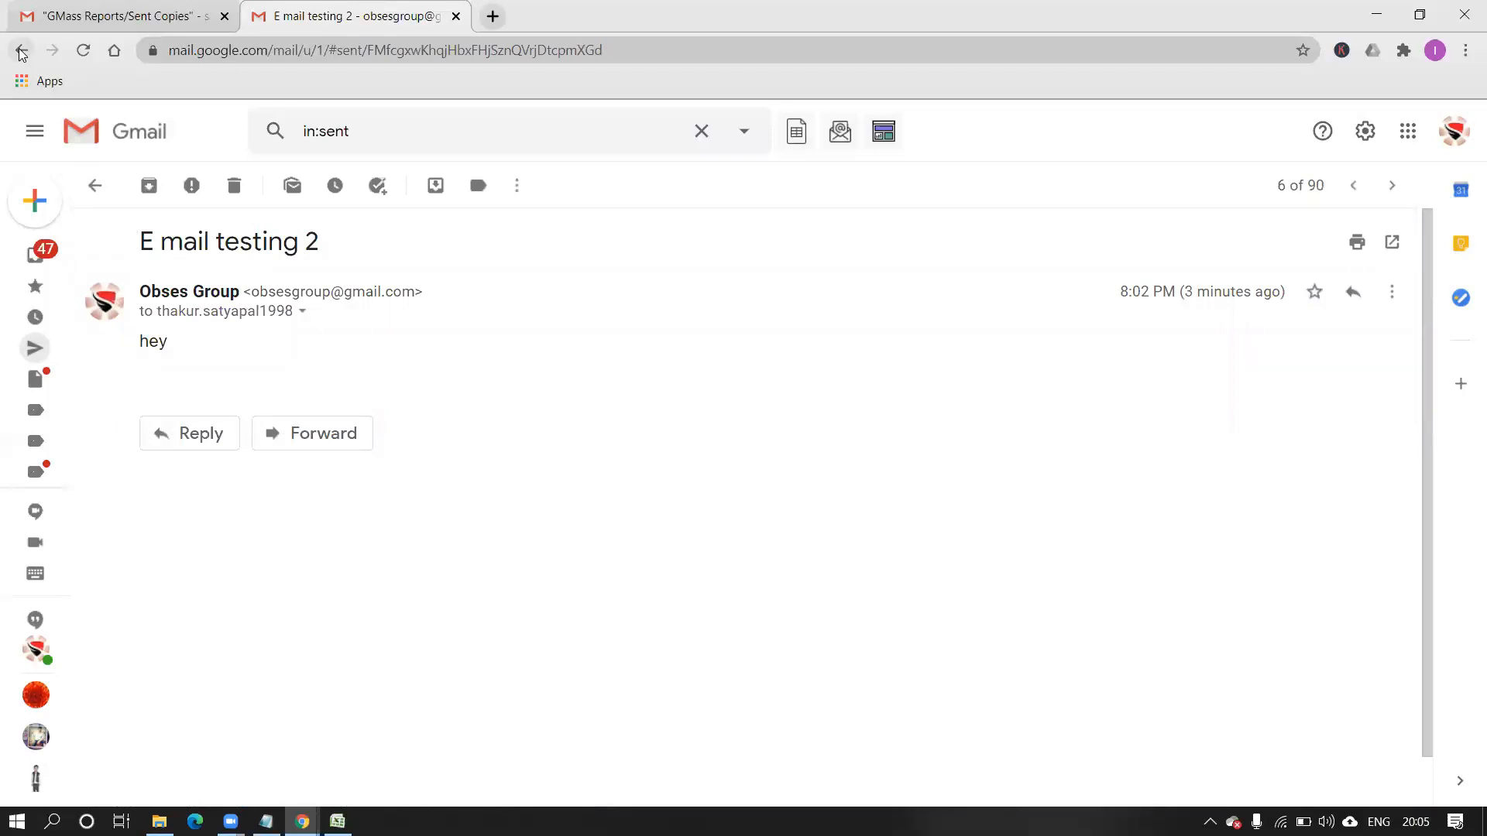
click(21, 51)
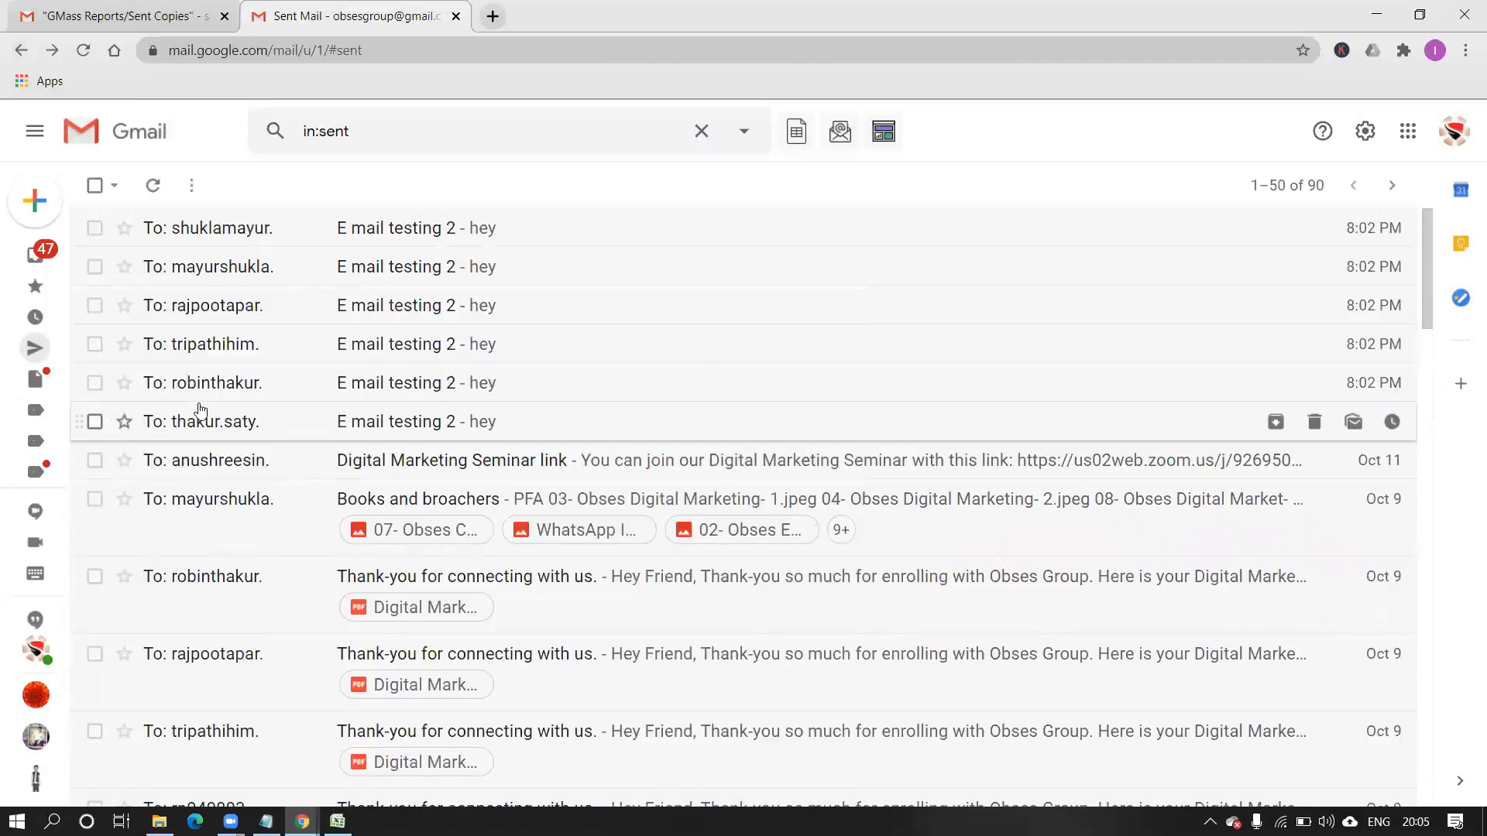
mouse_move(35, 233)
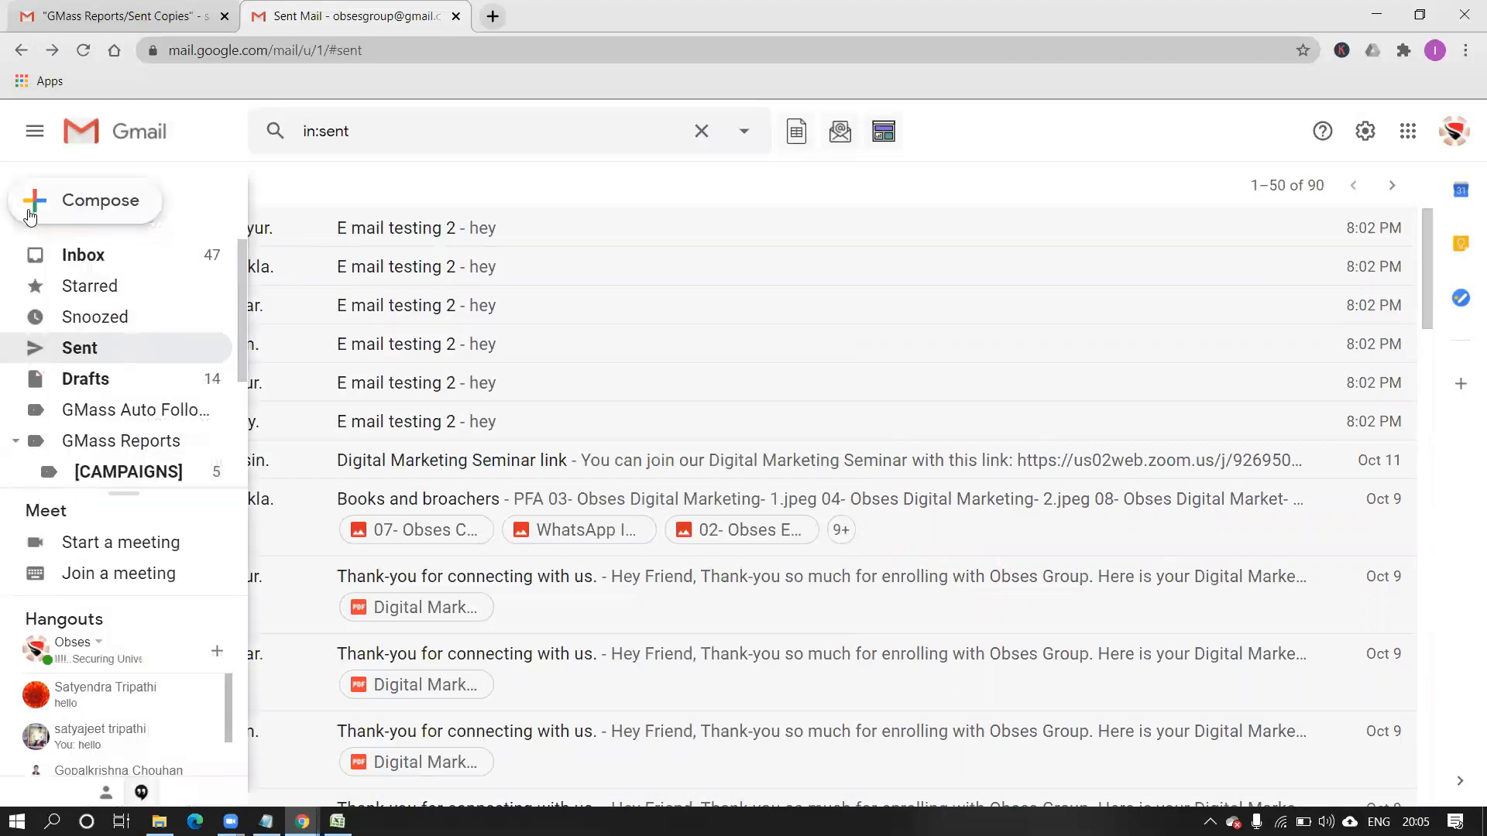
Open the [CAMPAIGNS] label and the E mail testing 2 report, then return to Sent.
click(181, 467)
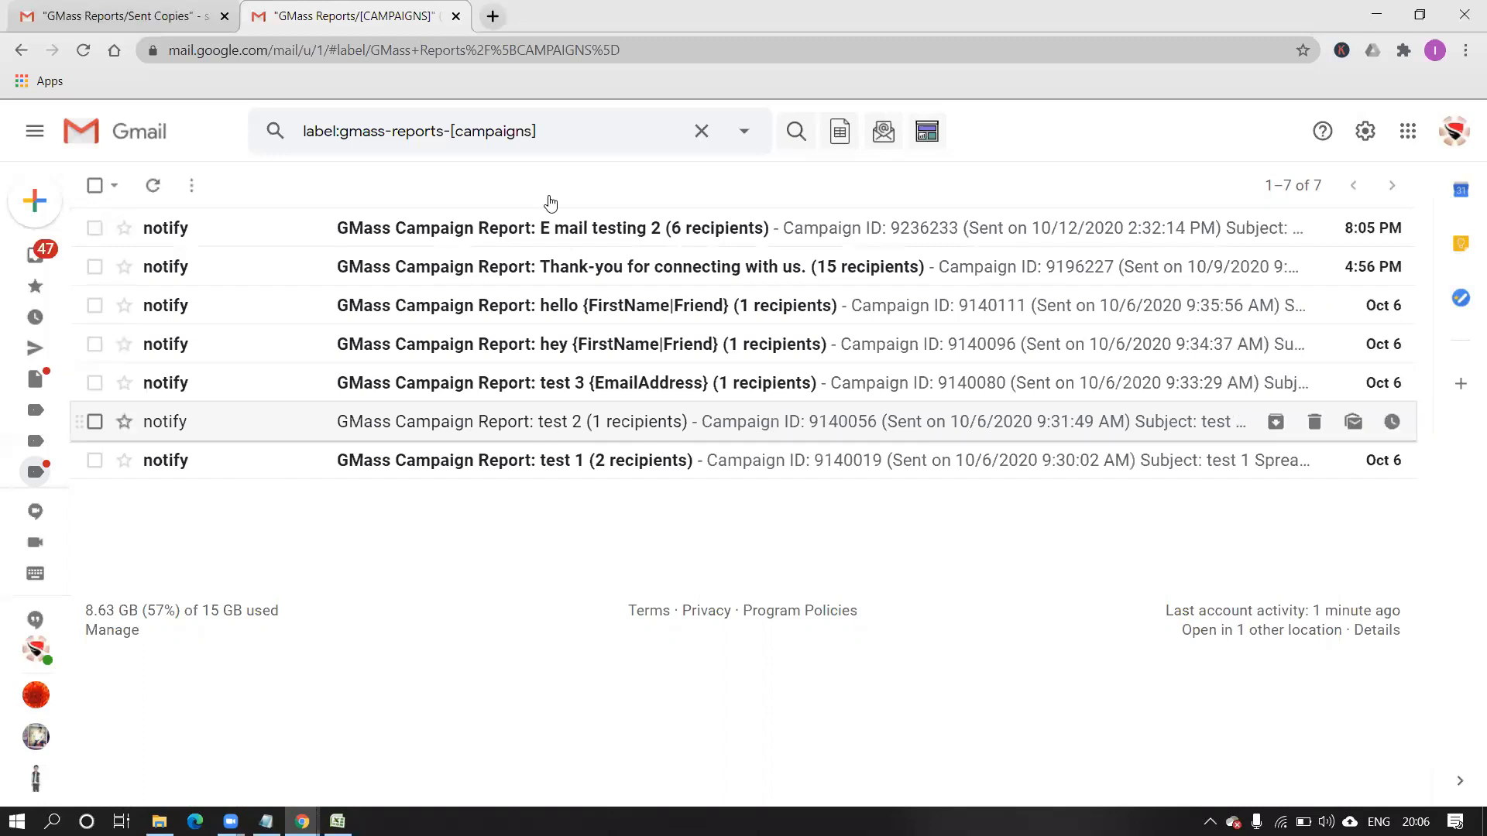
click(575, 229)
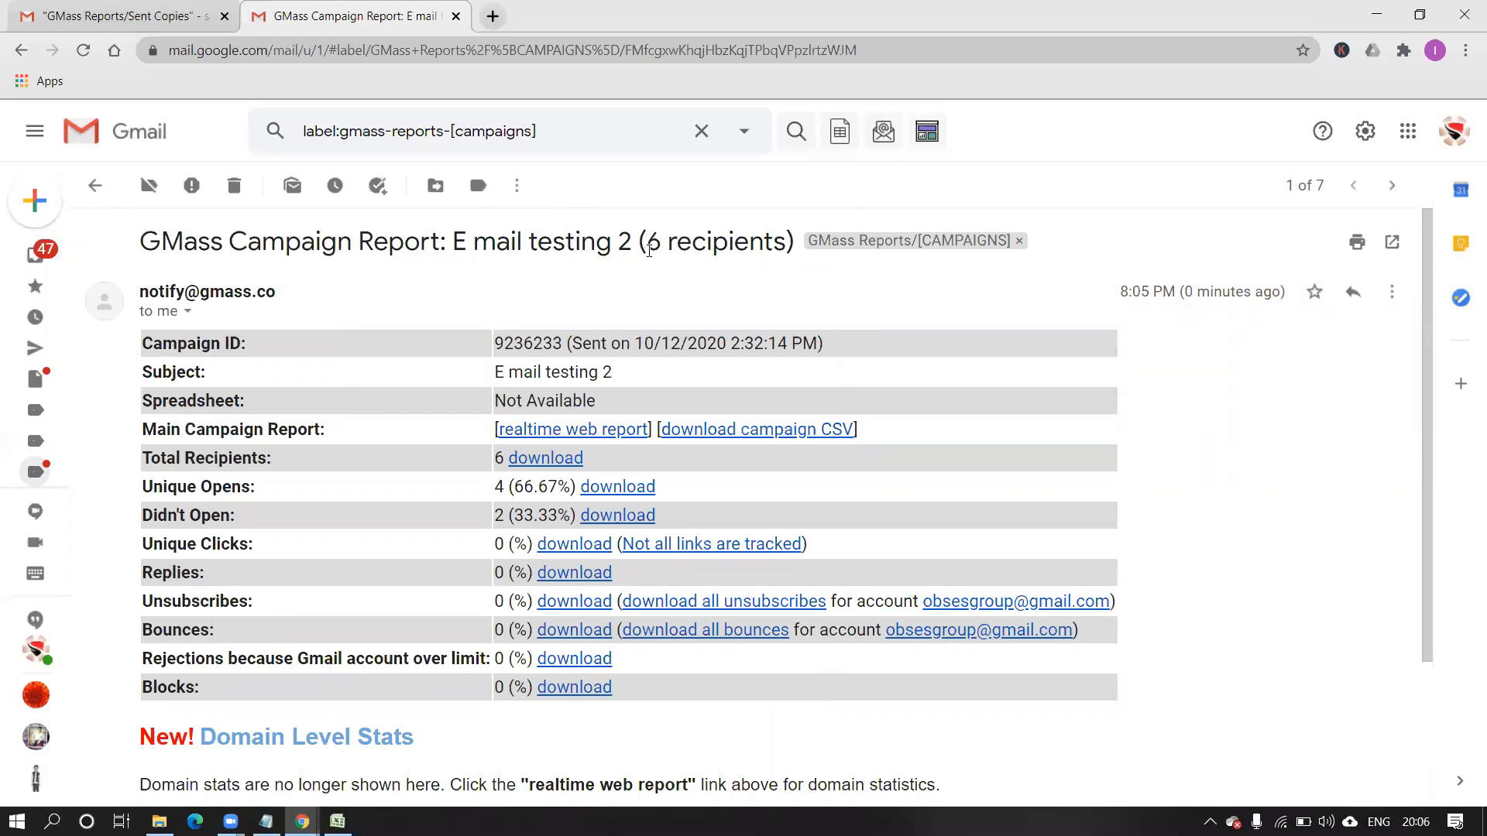
click(22, 51)
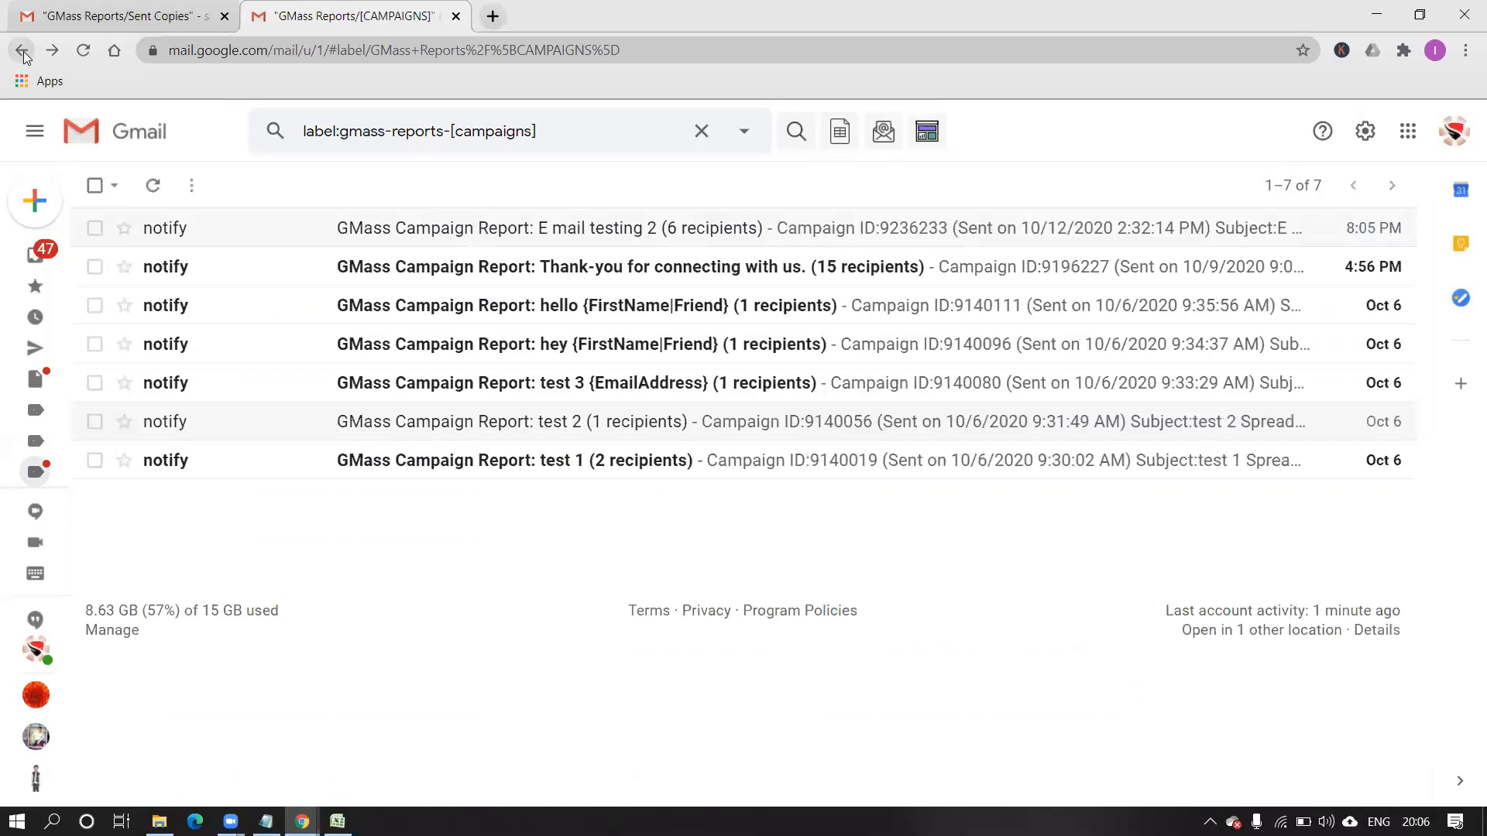
click(22, 51)
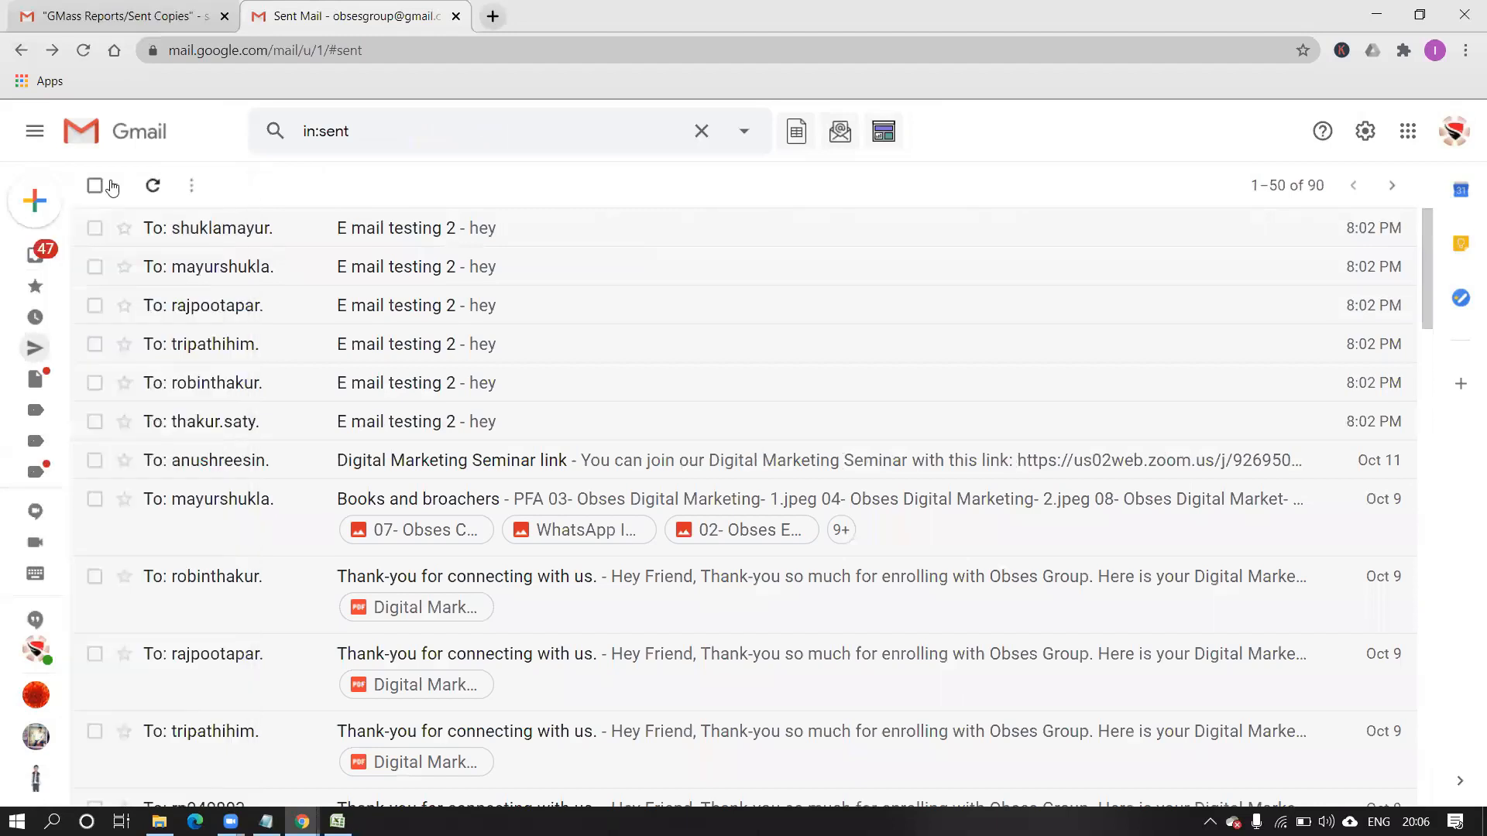
Expand the full label list and open GMass Reports [CAMPAIGNS].
click(35, 131)
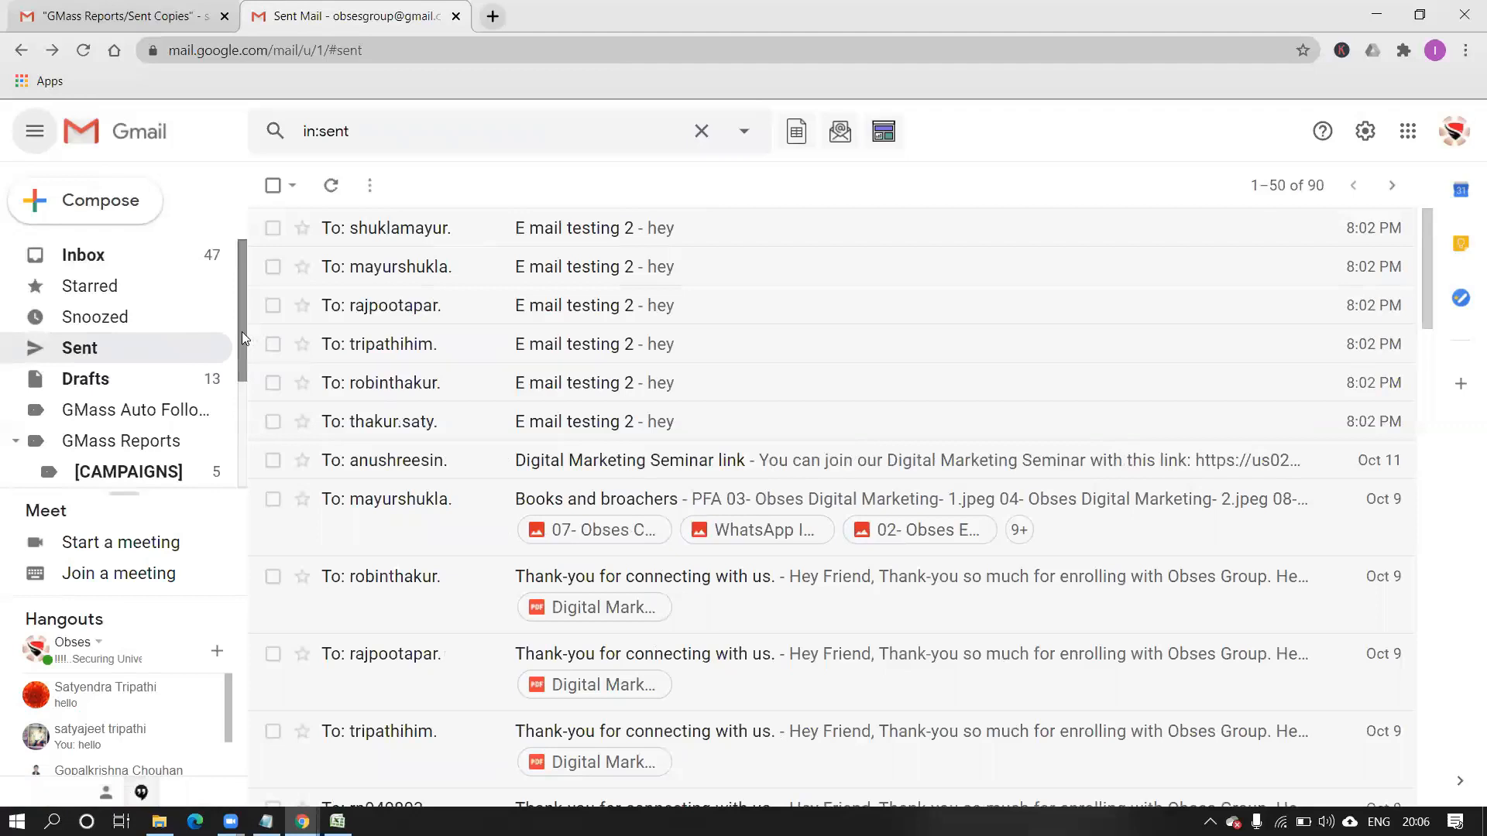
drag(241, 332, 237, 411)
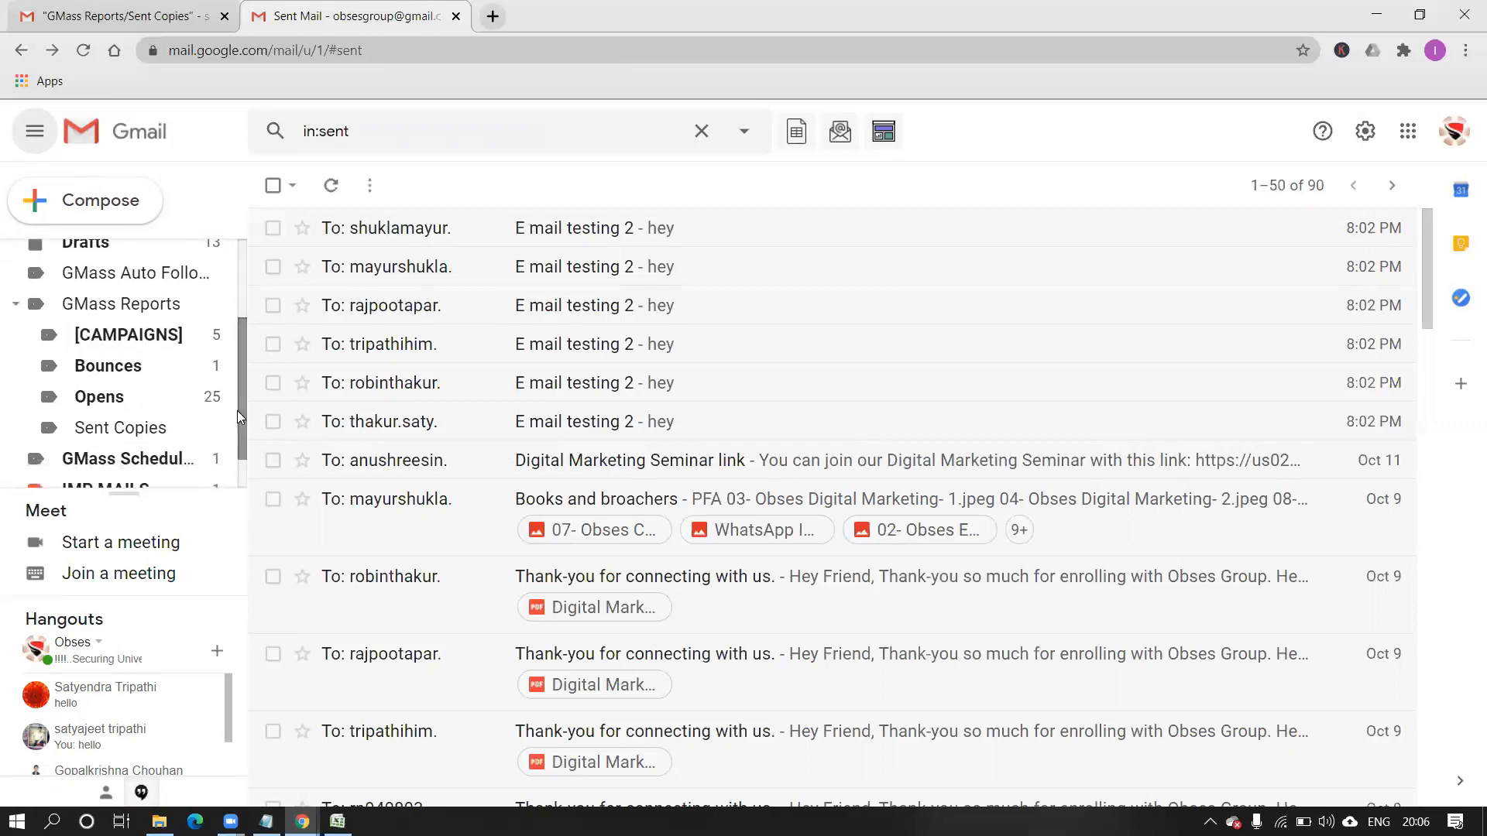
click(160, 344)
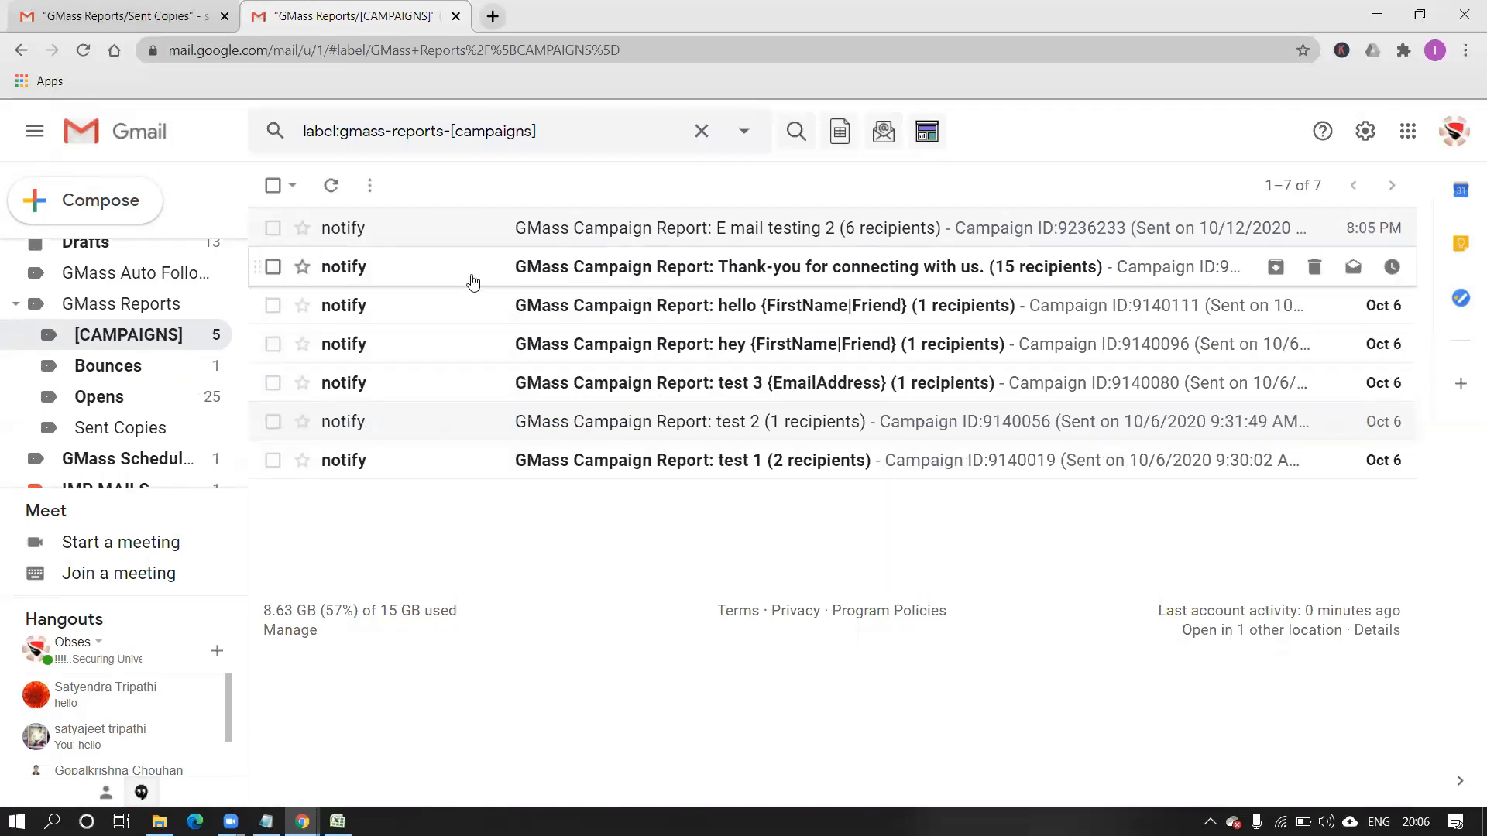
Open the 'Thank-you for connecting with us.' report and highlight its subject and spreadsheet fields.
click(847, 279)
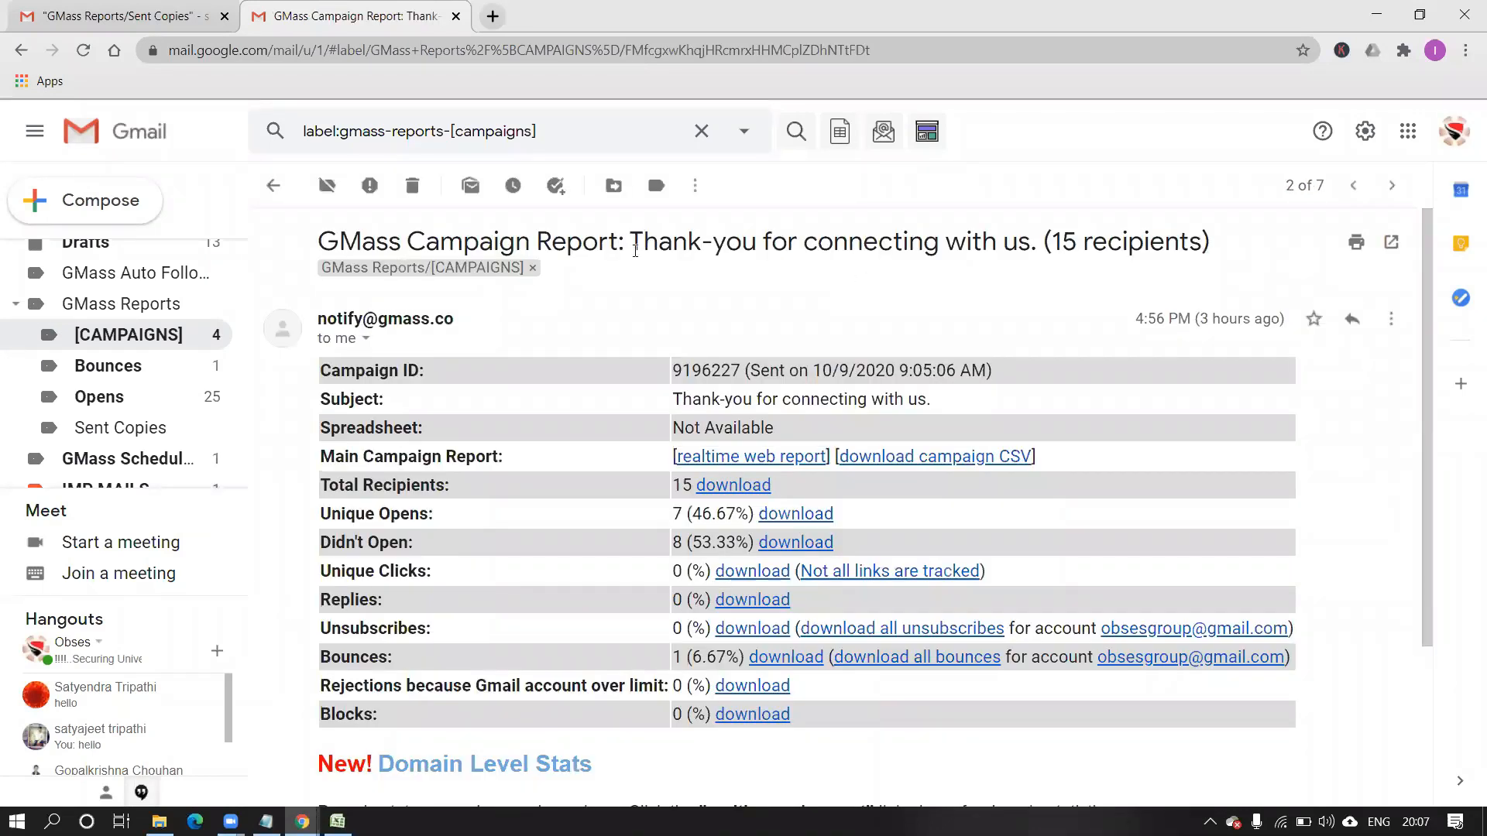
drag(634, 242, 1004, 267)
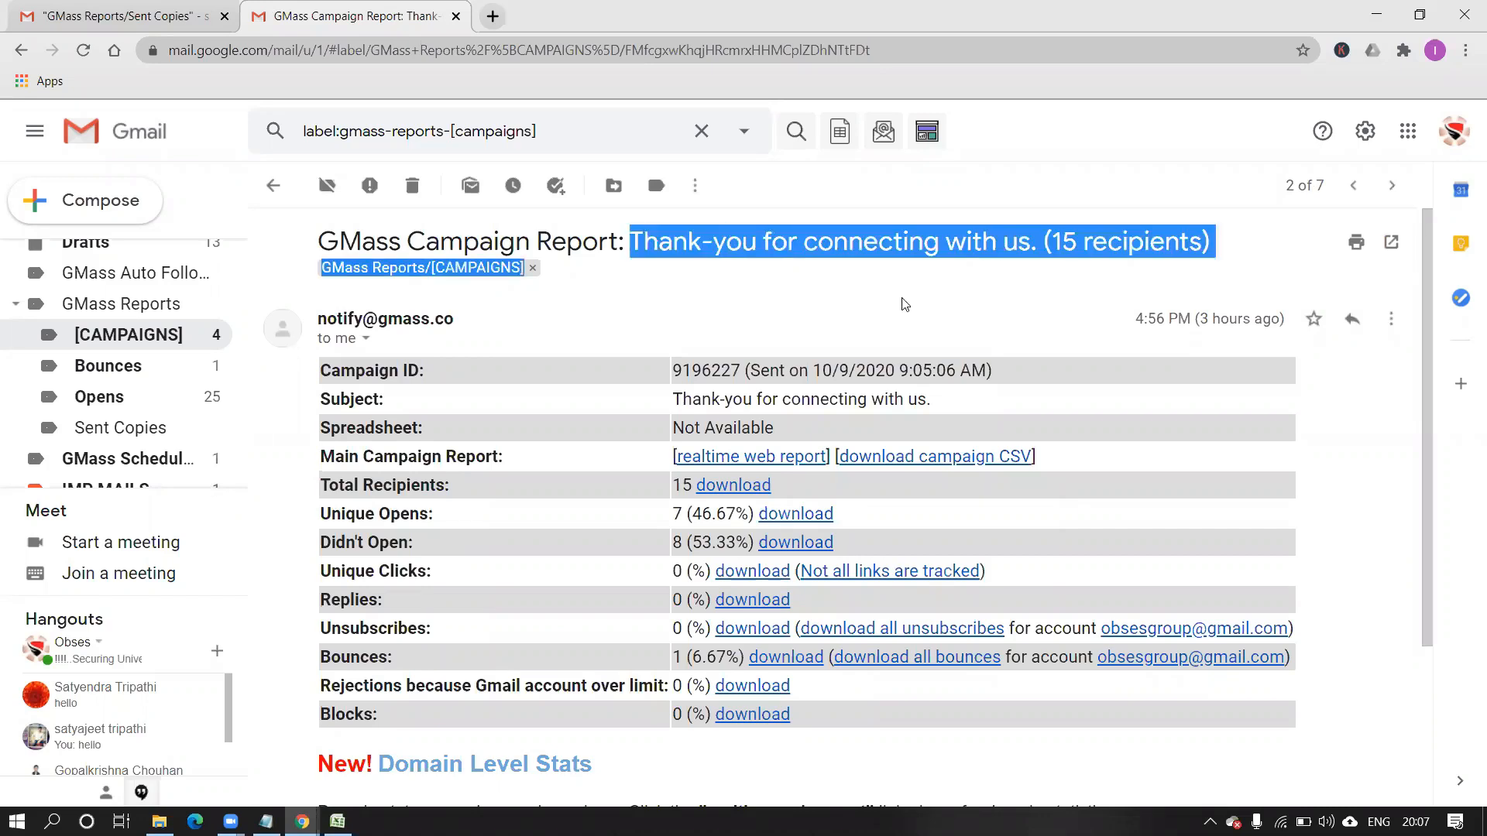
click(815, 298)
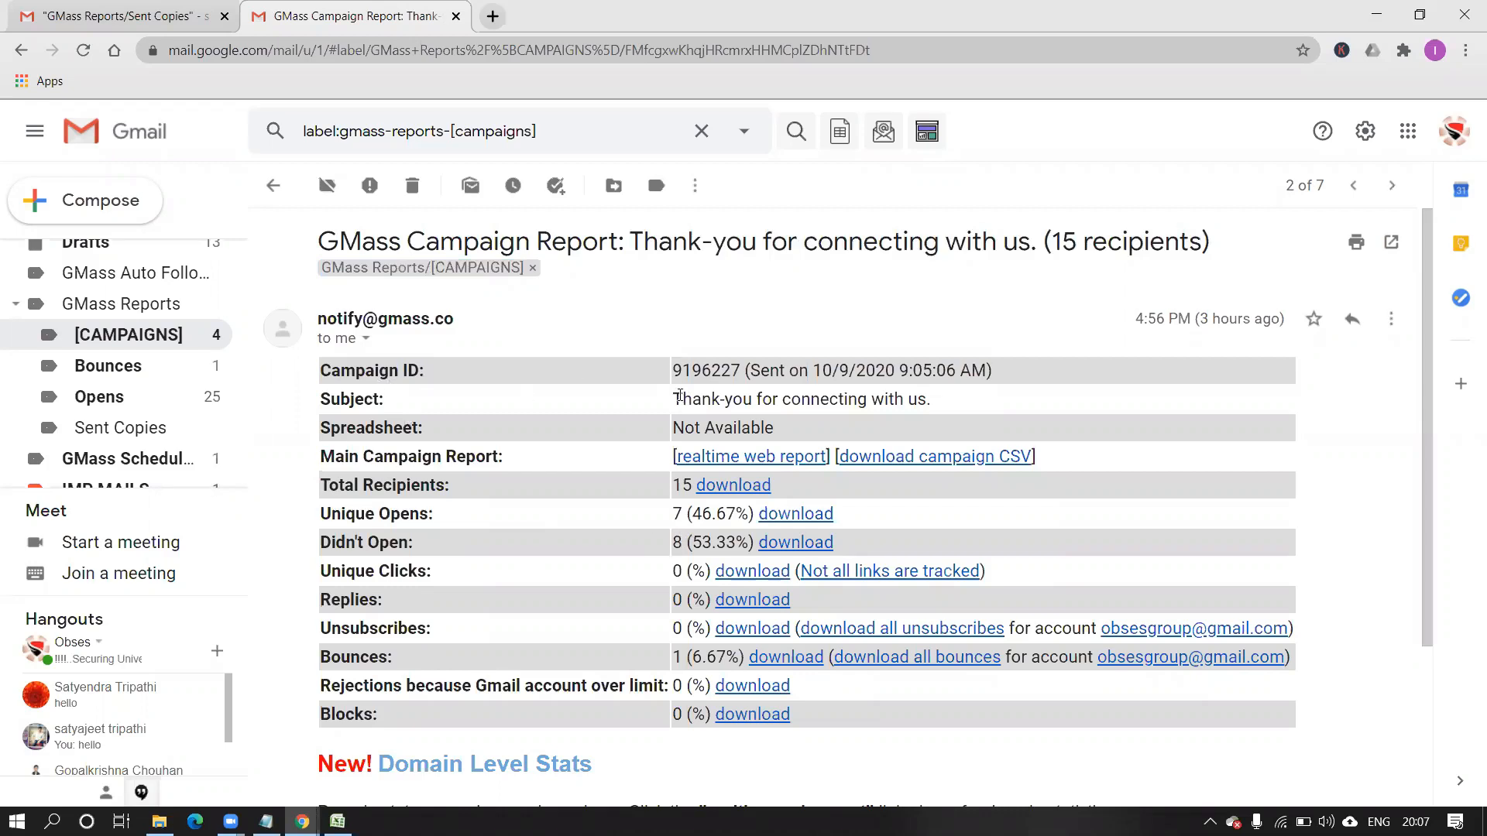
drag(672, 400, 939, 418)
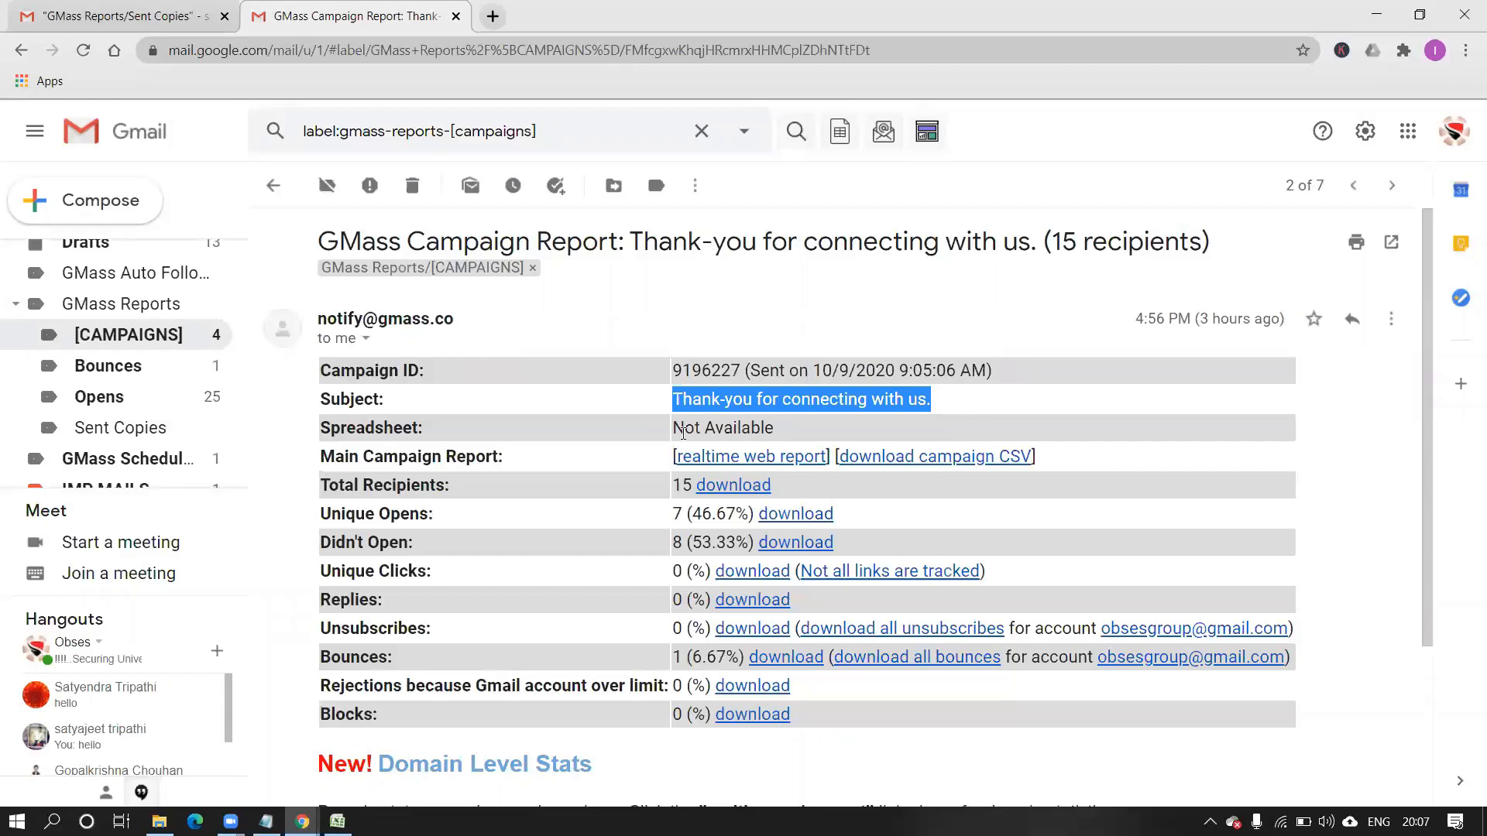
drag(675, 430, 780, 443)
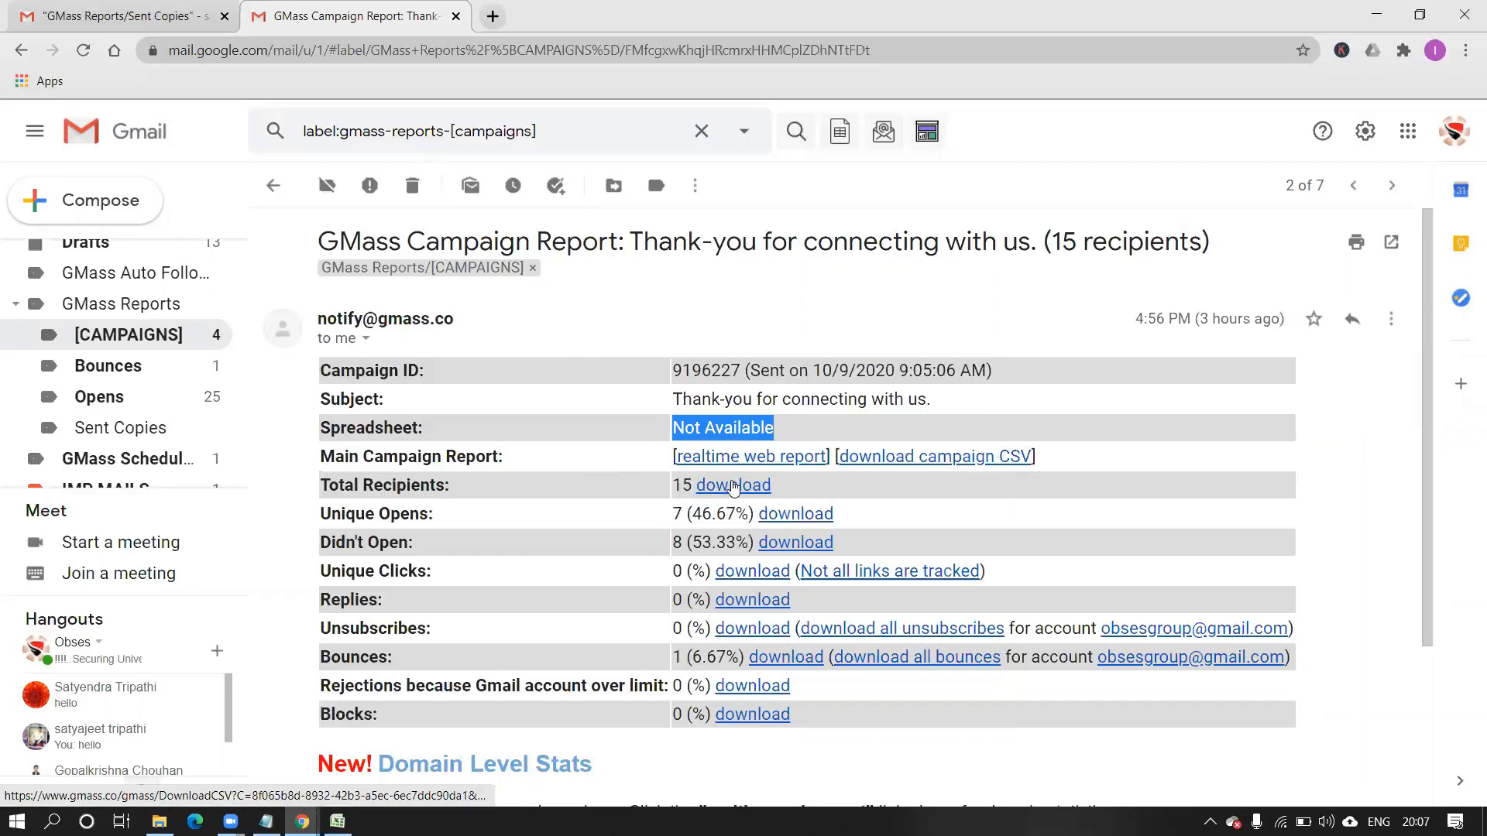
Download GMass-Report-9196227-Sent.csv for the 15 total recipients and open it in Excel.
click(734, 485)
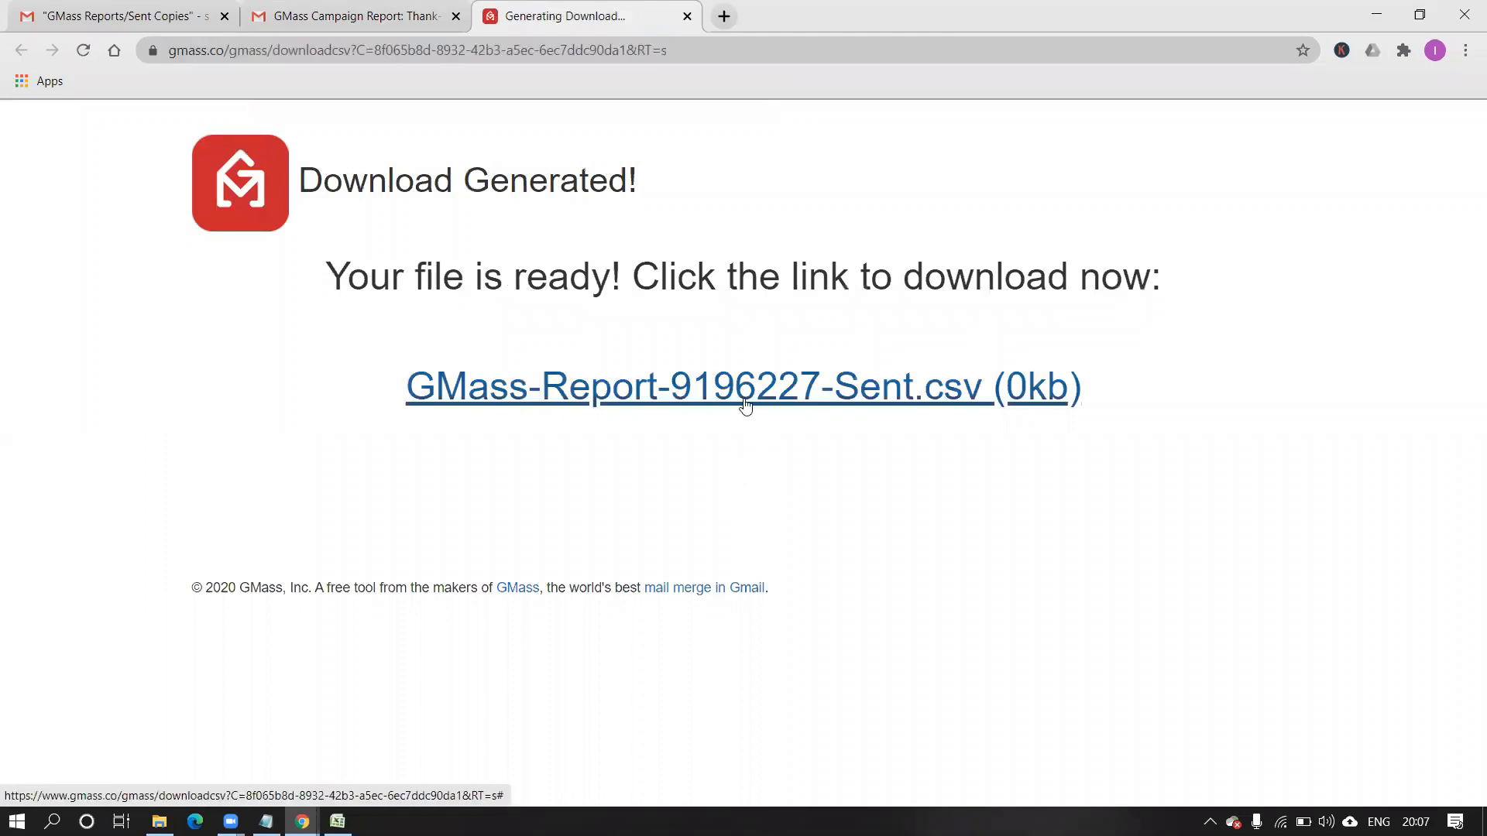
click(745, 405)
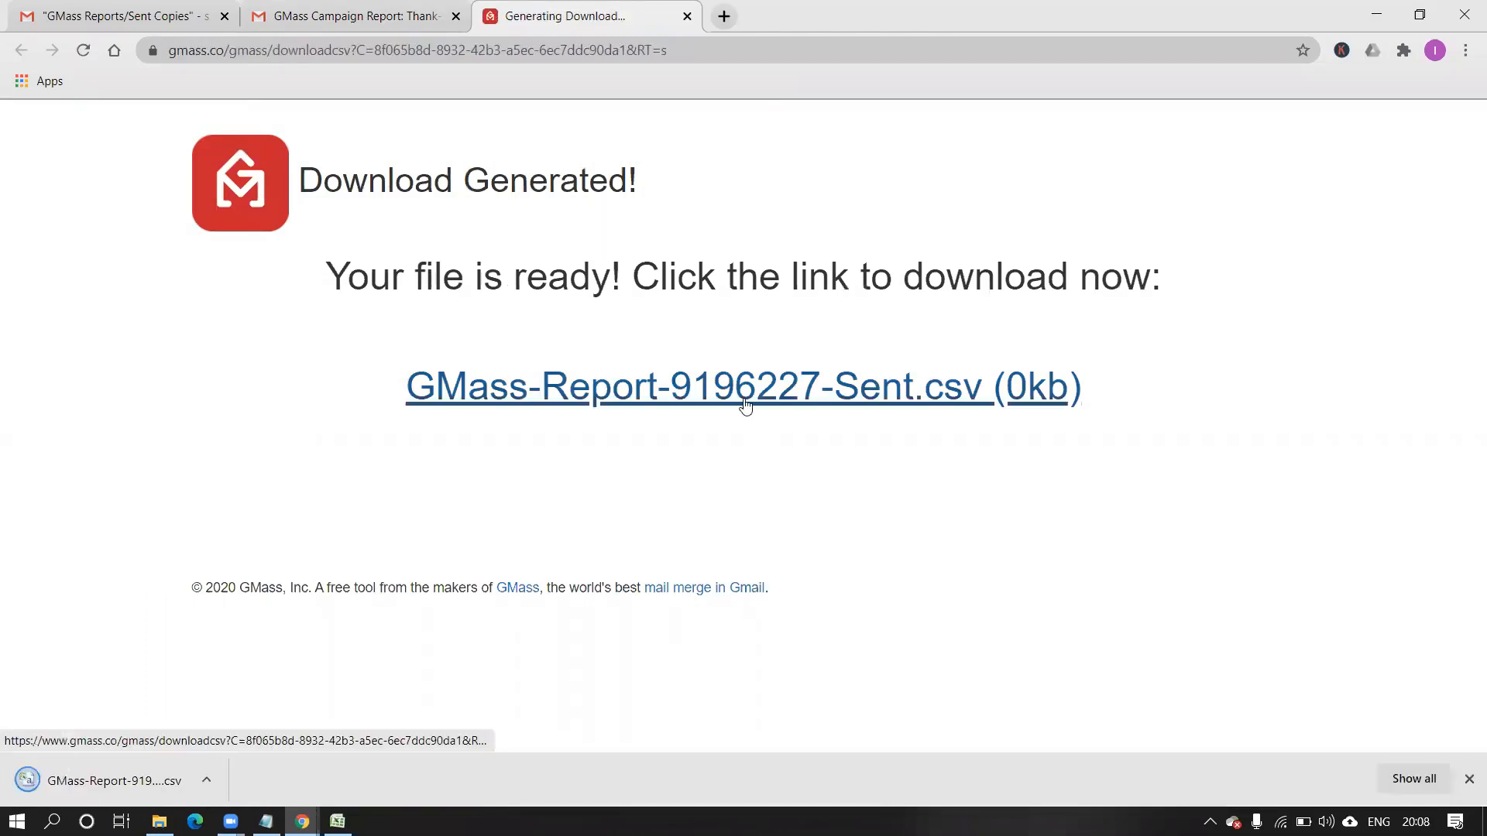
click(208, 779)
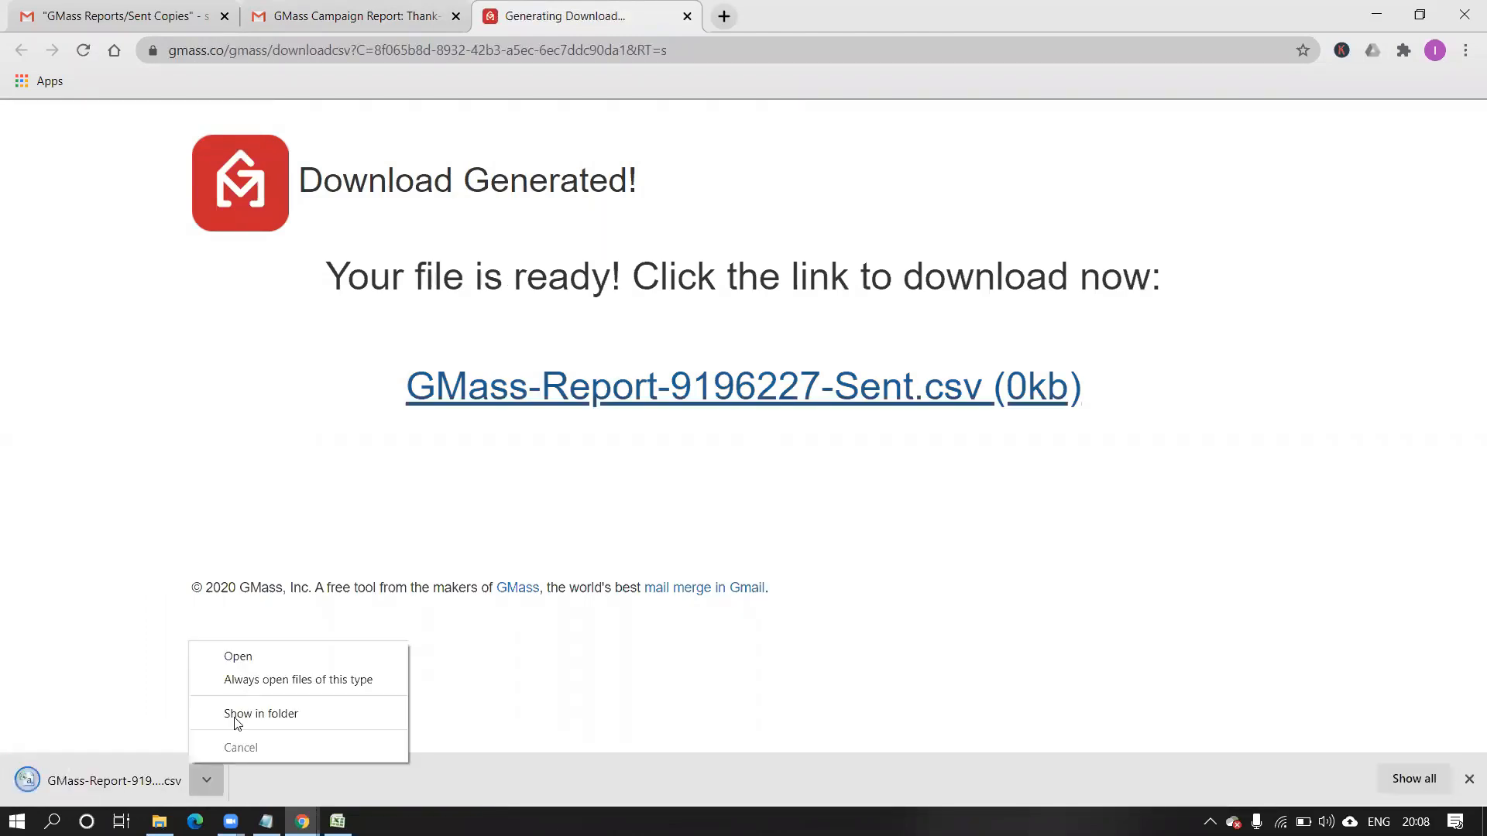
click(254, 659)
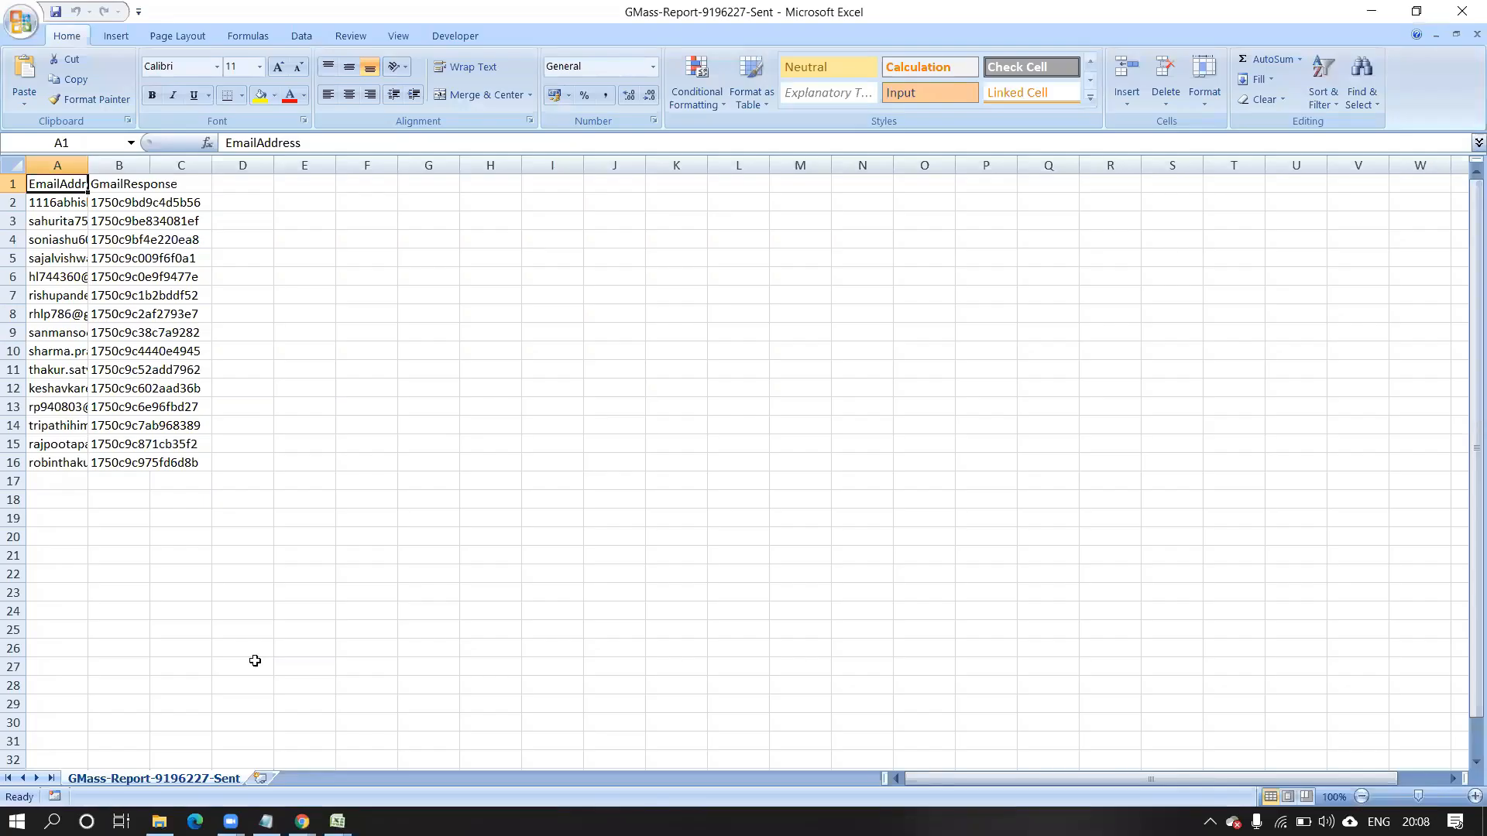
Widen columns A and B to fit the addresses and GmailResponse ids.
drag(89, 165, 313, 248)
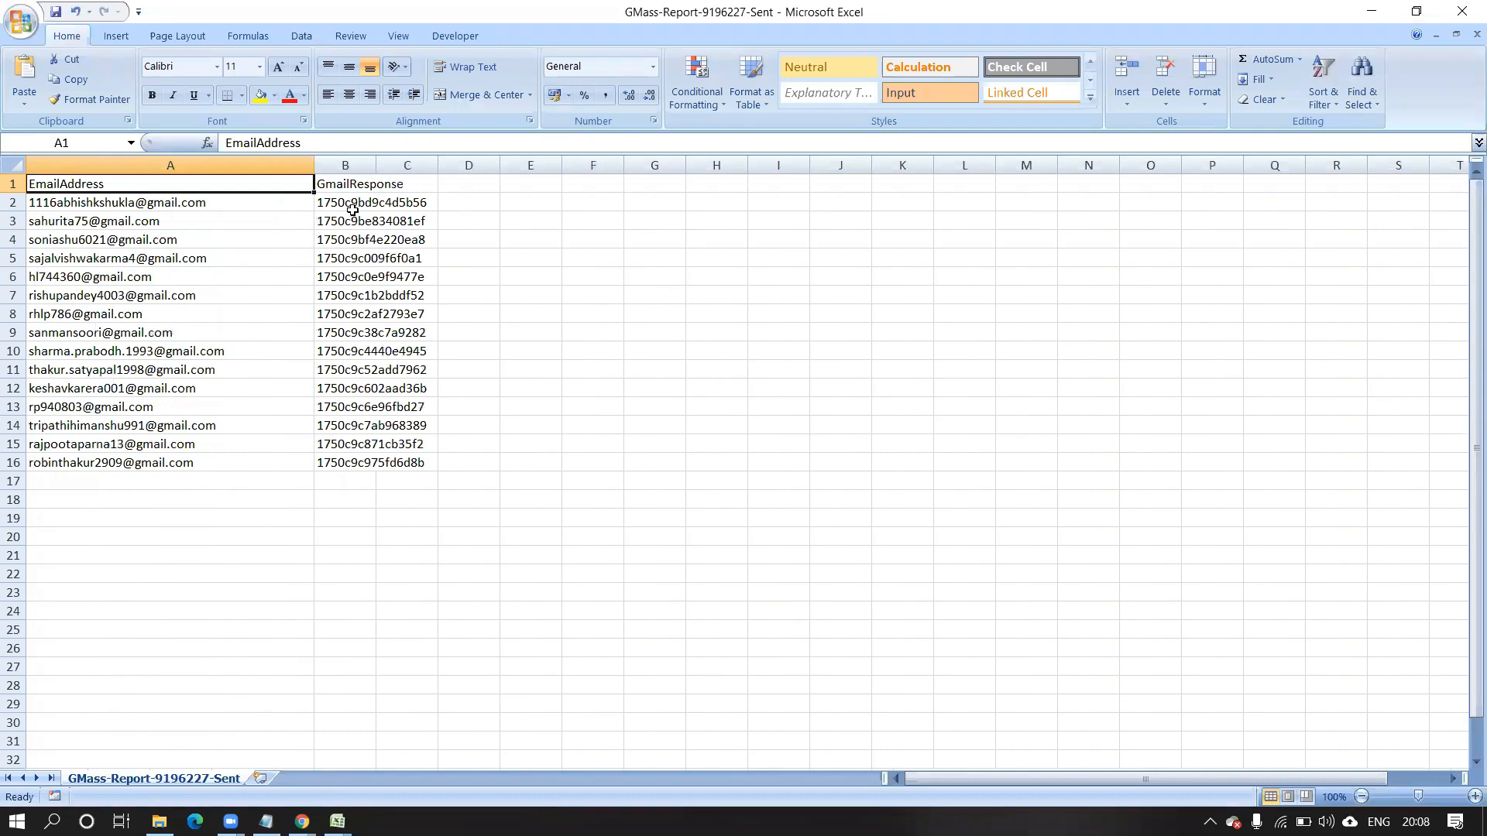
click(354, 179)
drag(376, 166, 463, 190)
click(542, 308)
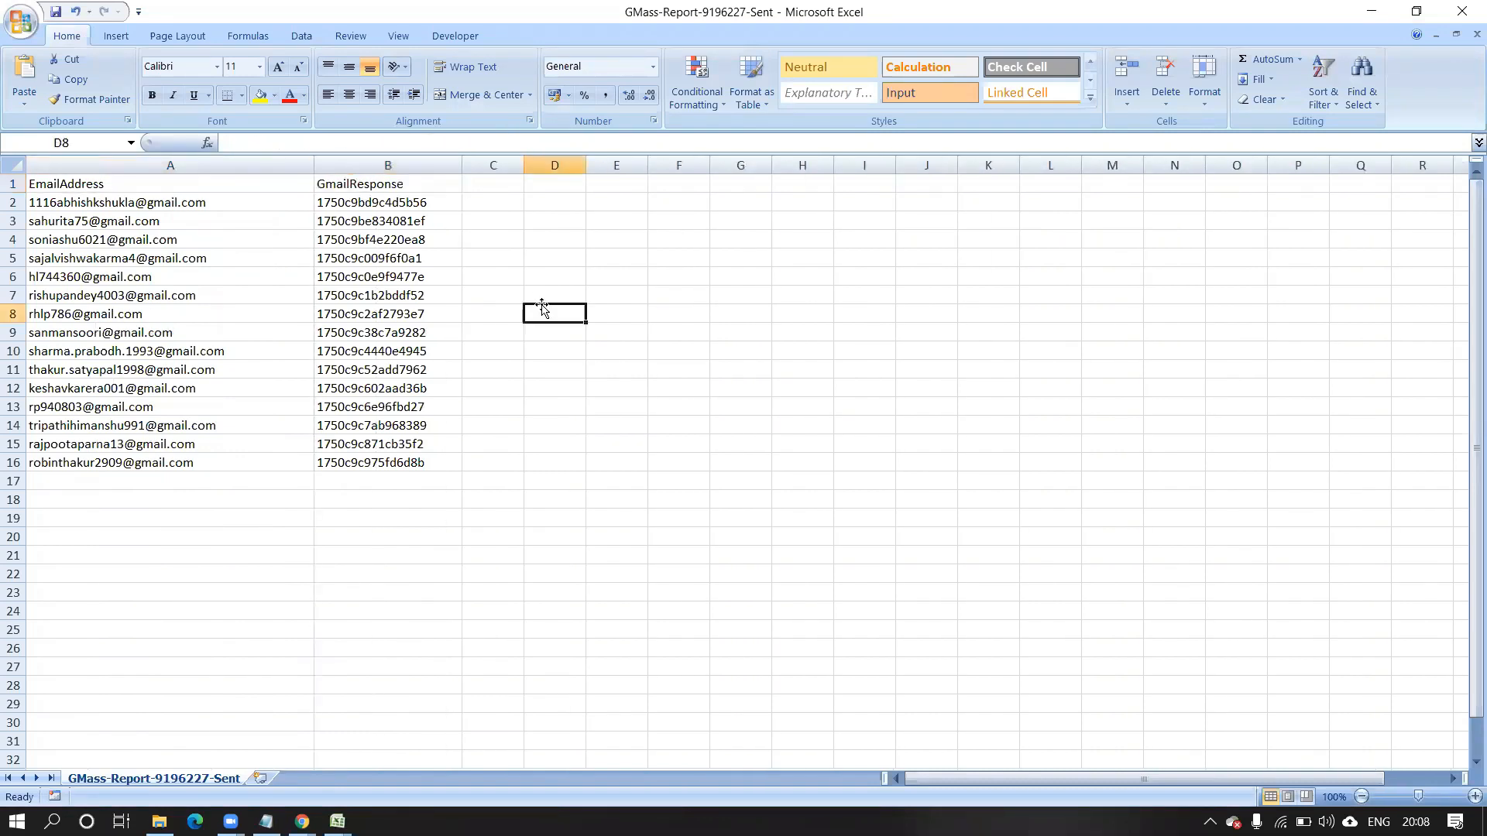
Check each recipient address from A1 to A16, then minimize the workbook.
click(208, 180)
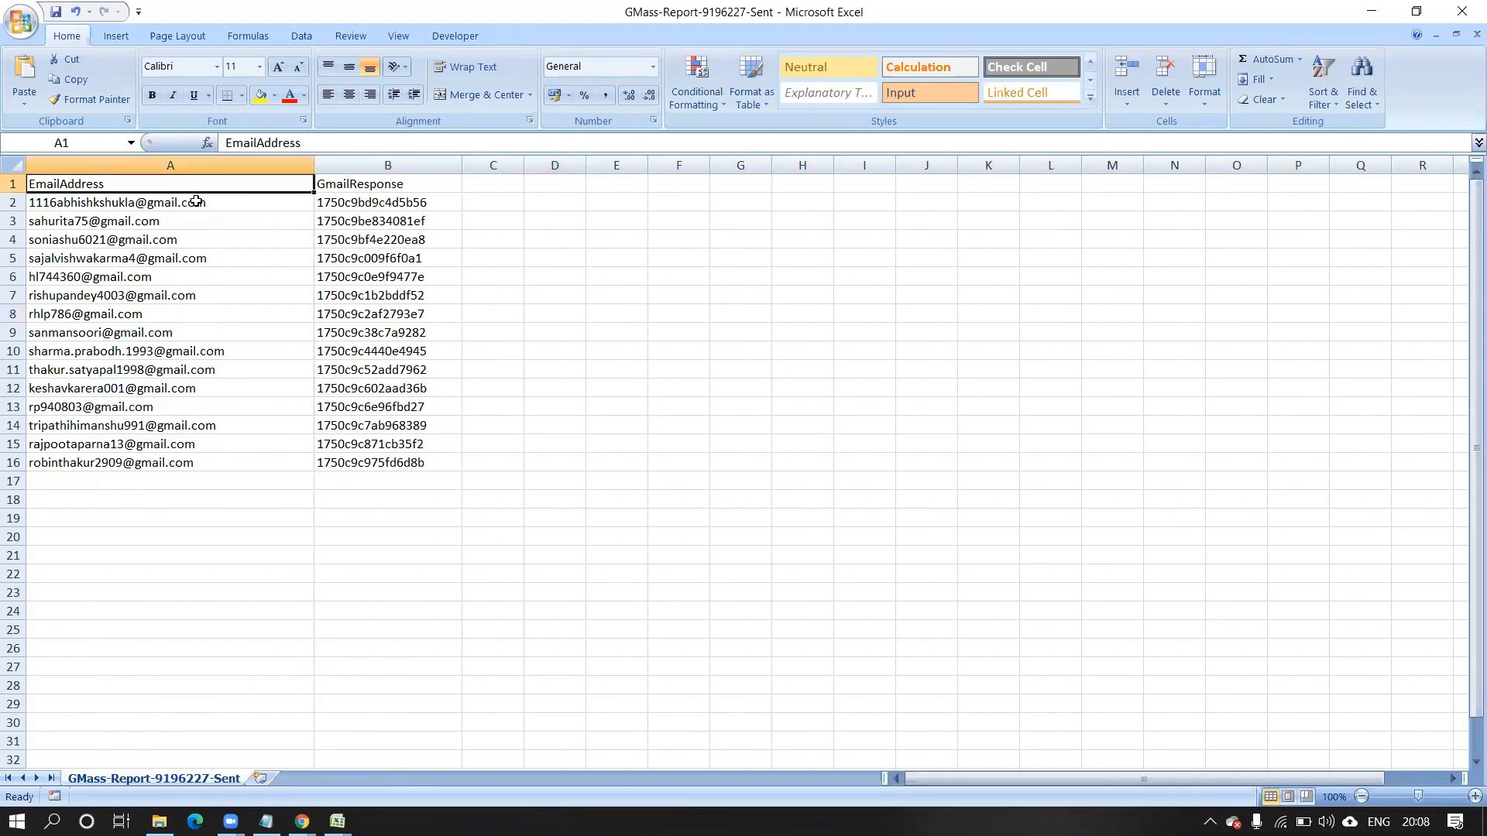
click(195, 201)
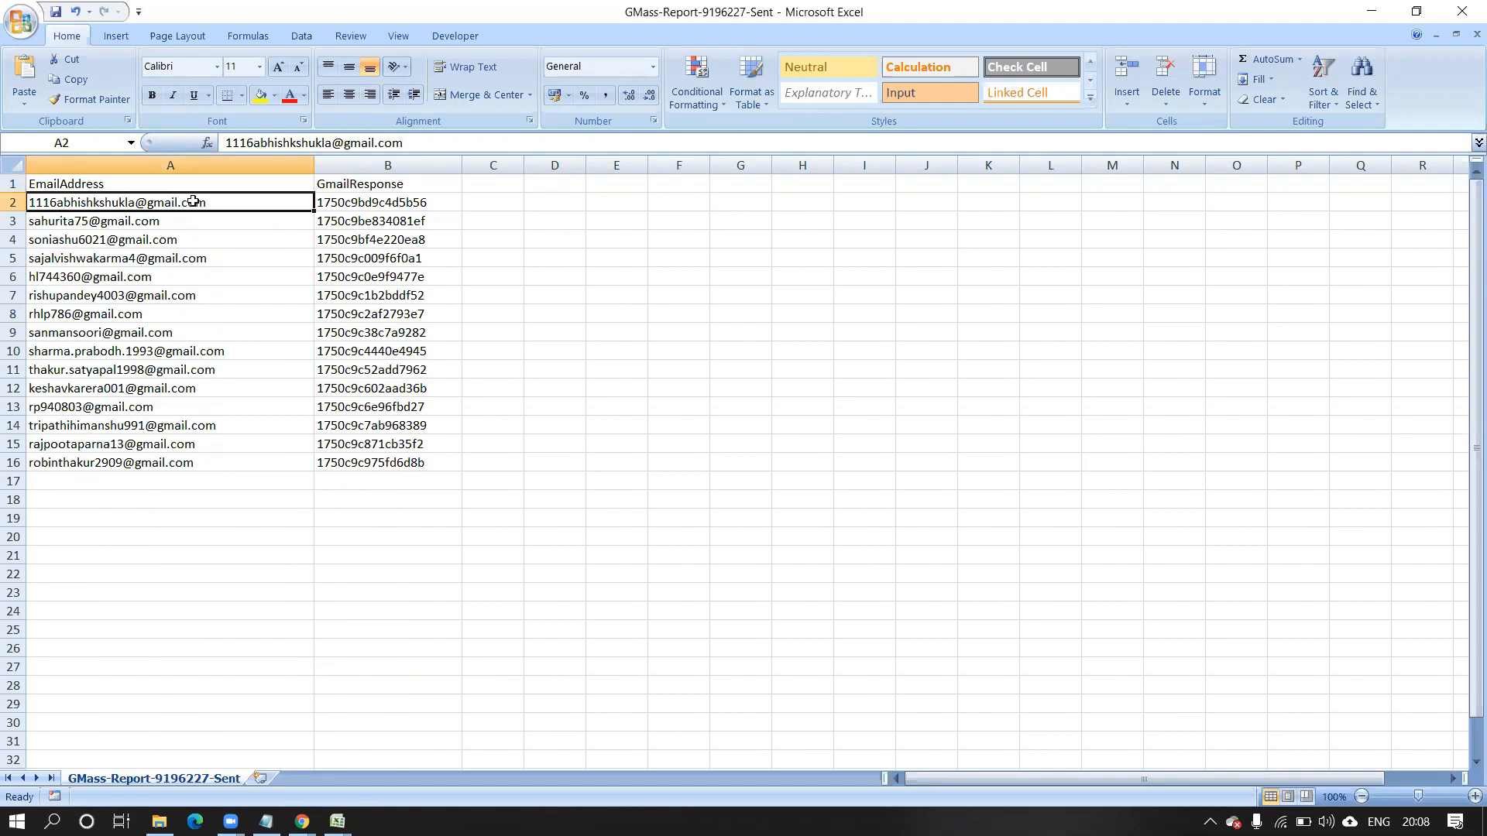
click(154, 224)
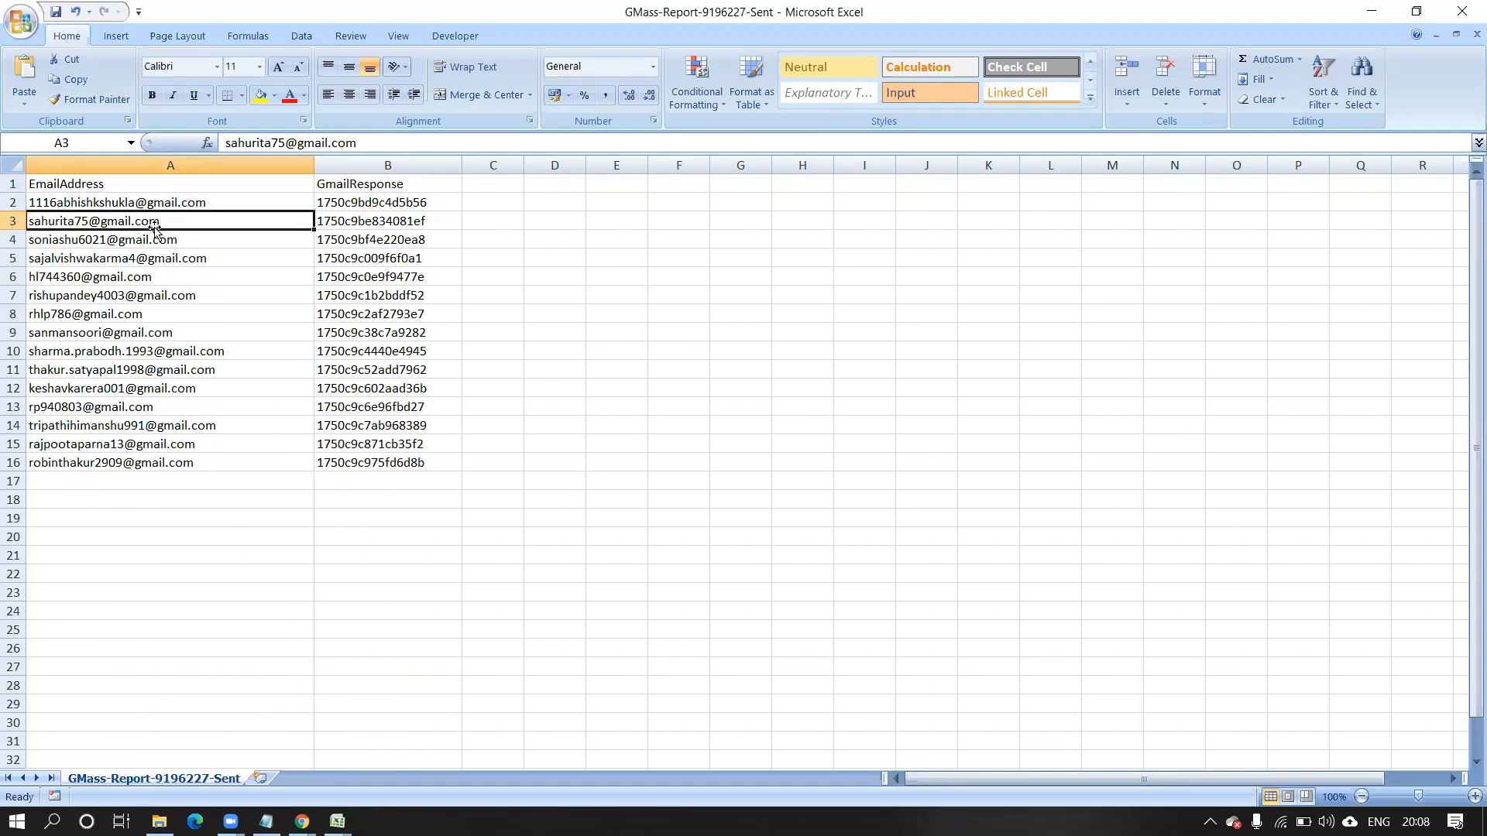
click(153, 239)
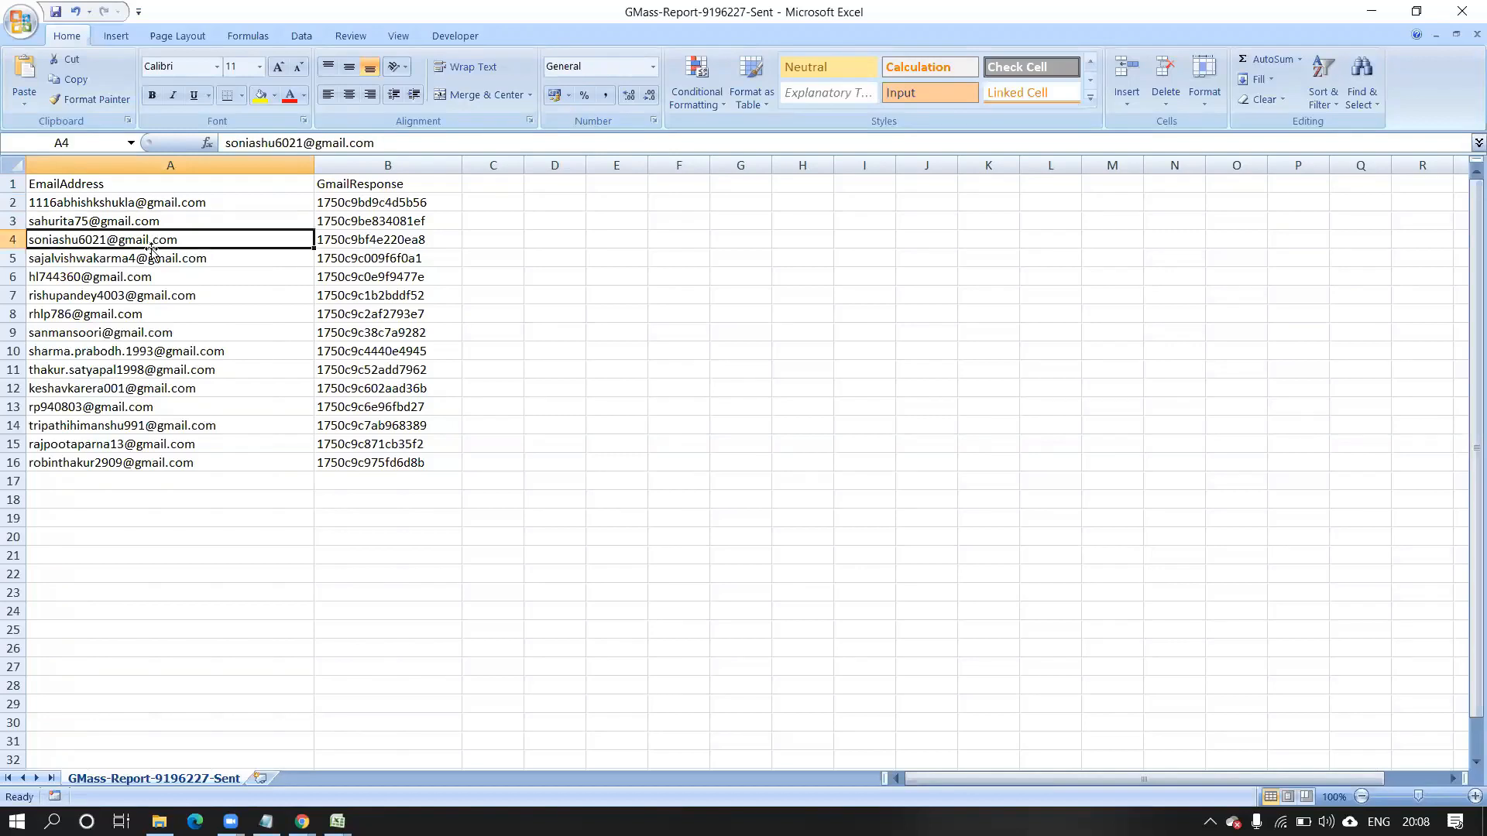
click(151, 258)
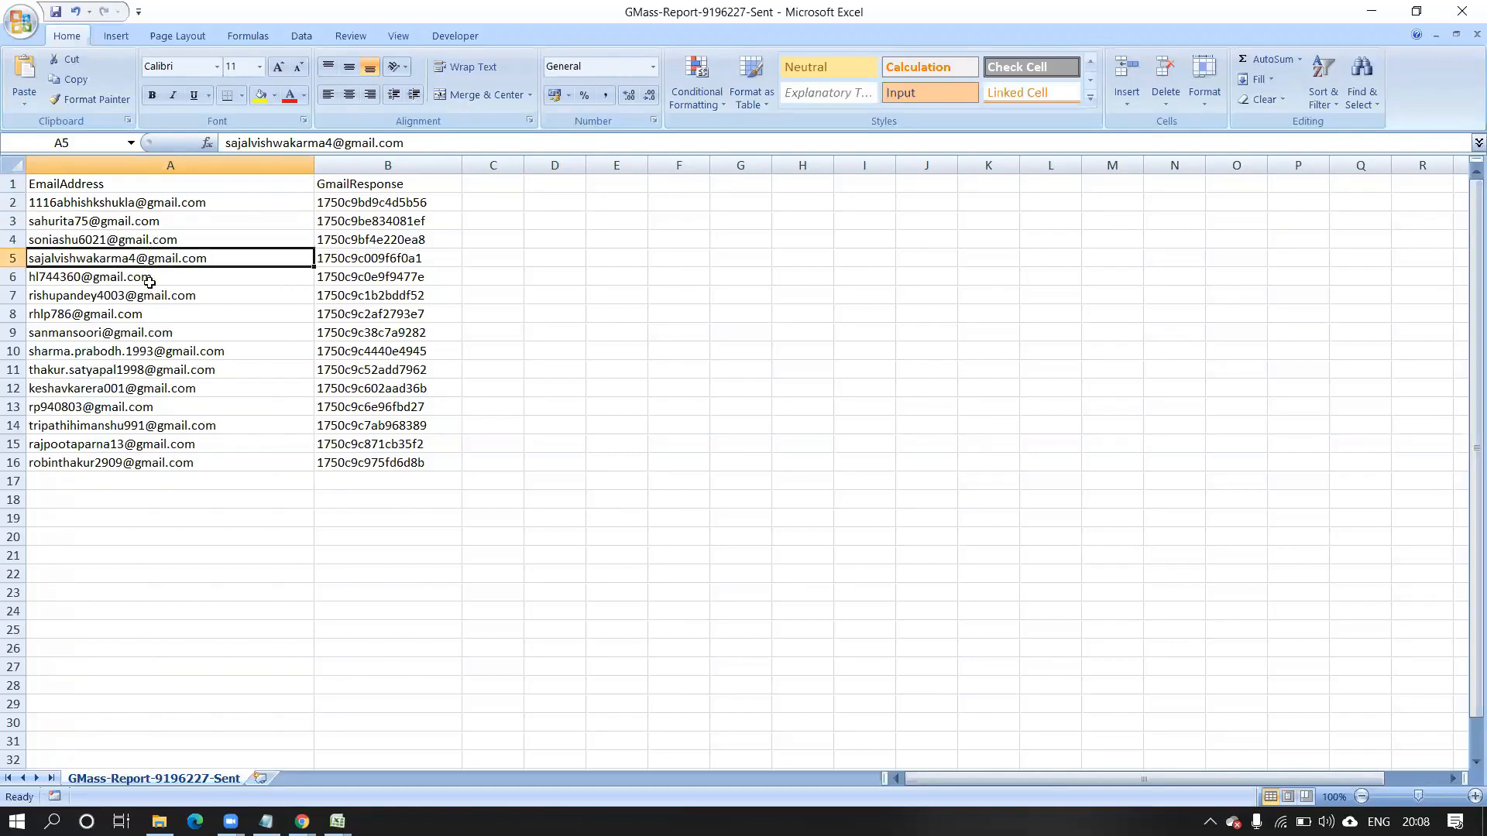
click(147, 277)
click(141, 299)
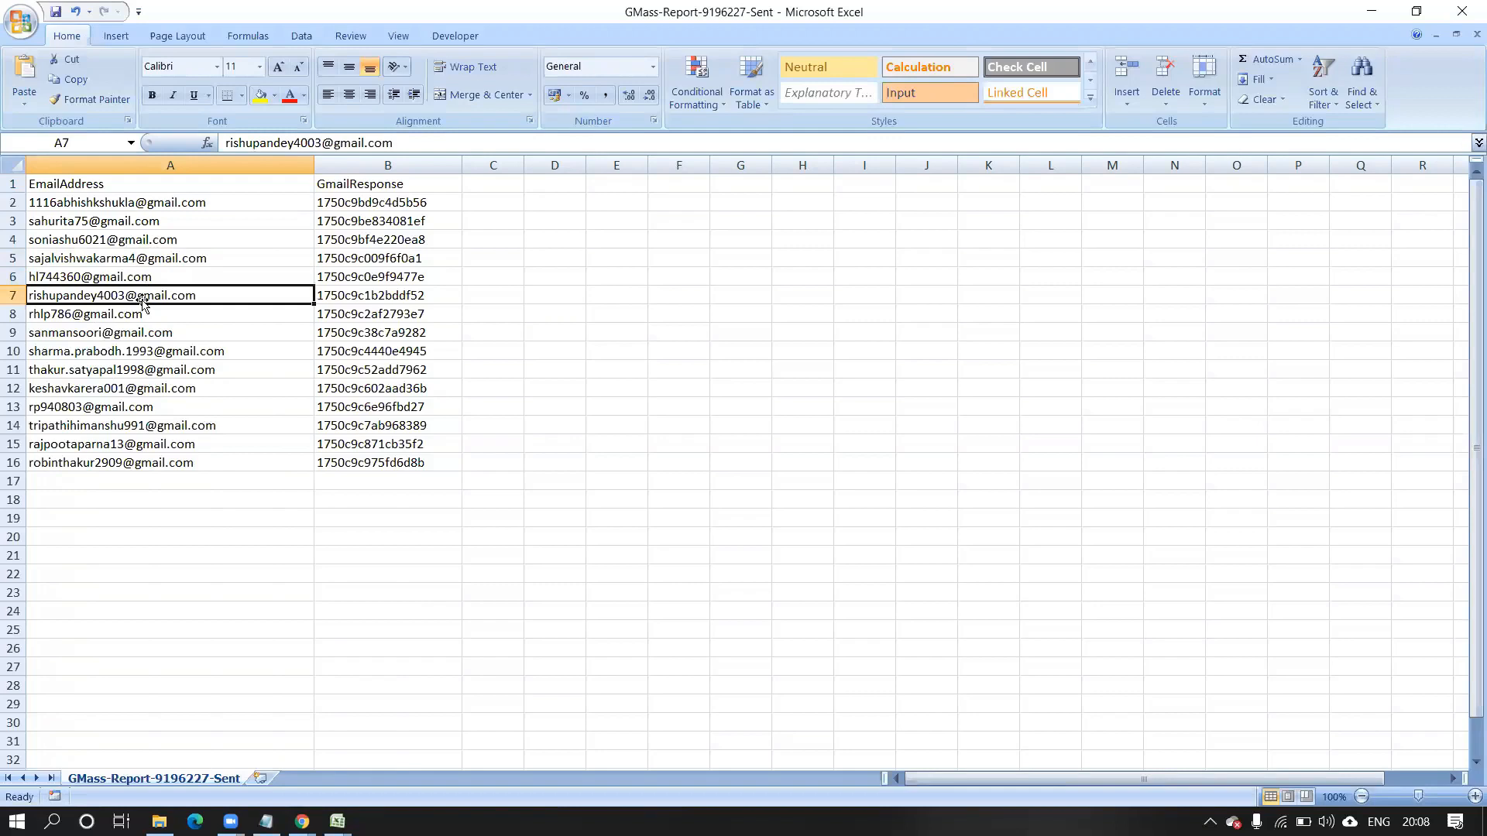
click(125, 332)
click(122, 352)
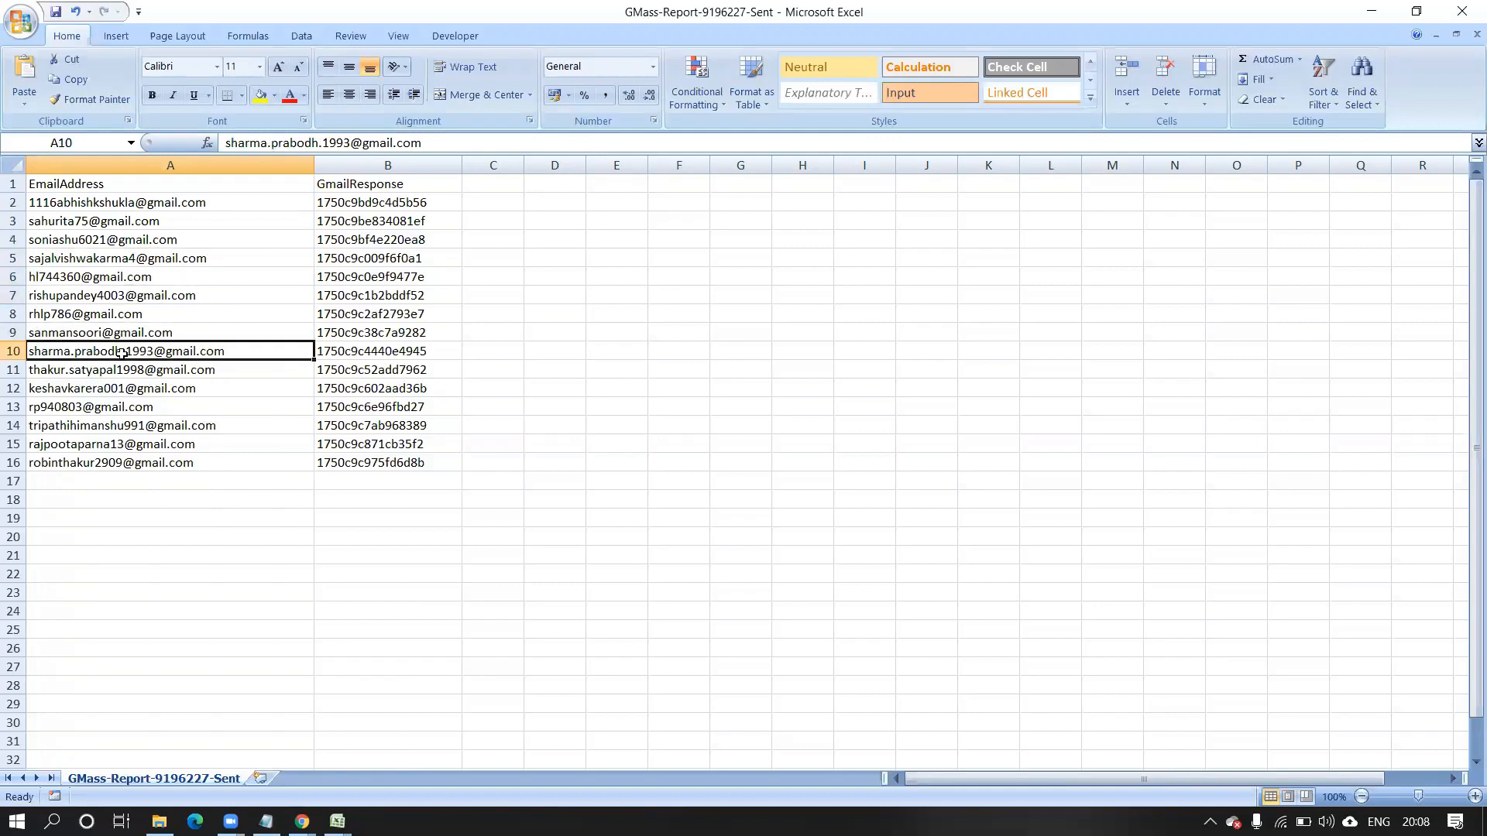
click(118, 370)
click(108, 389)
click(104, 409)
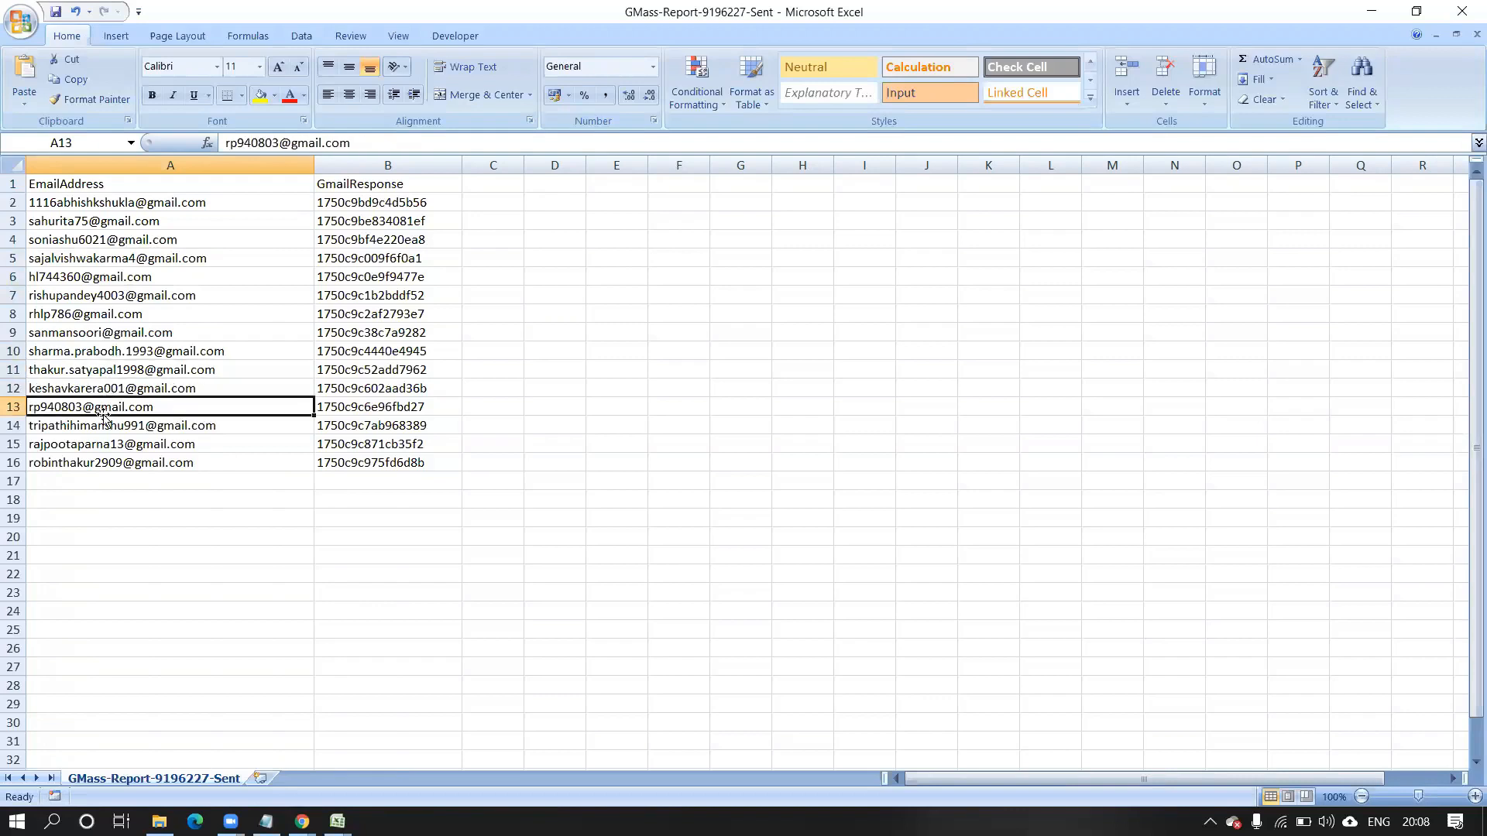
click(127, 446)
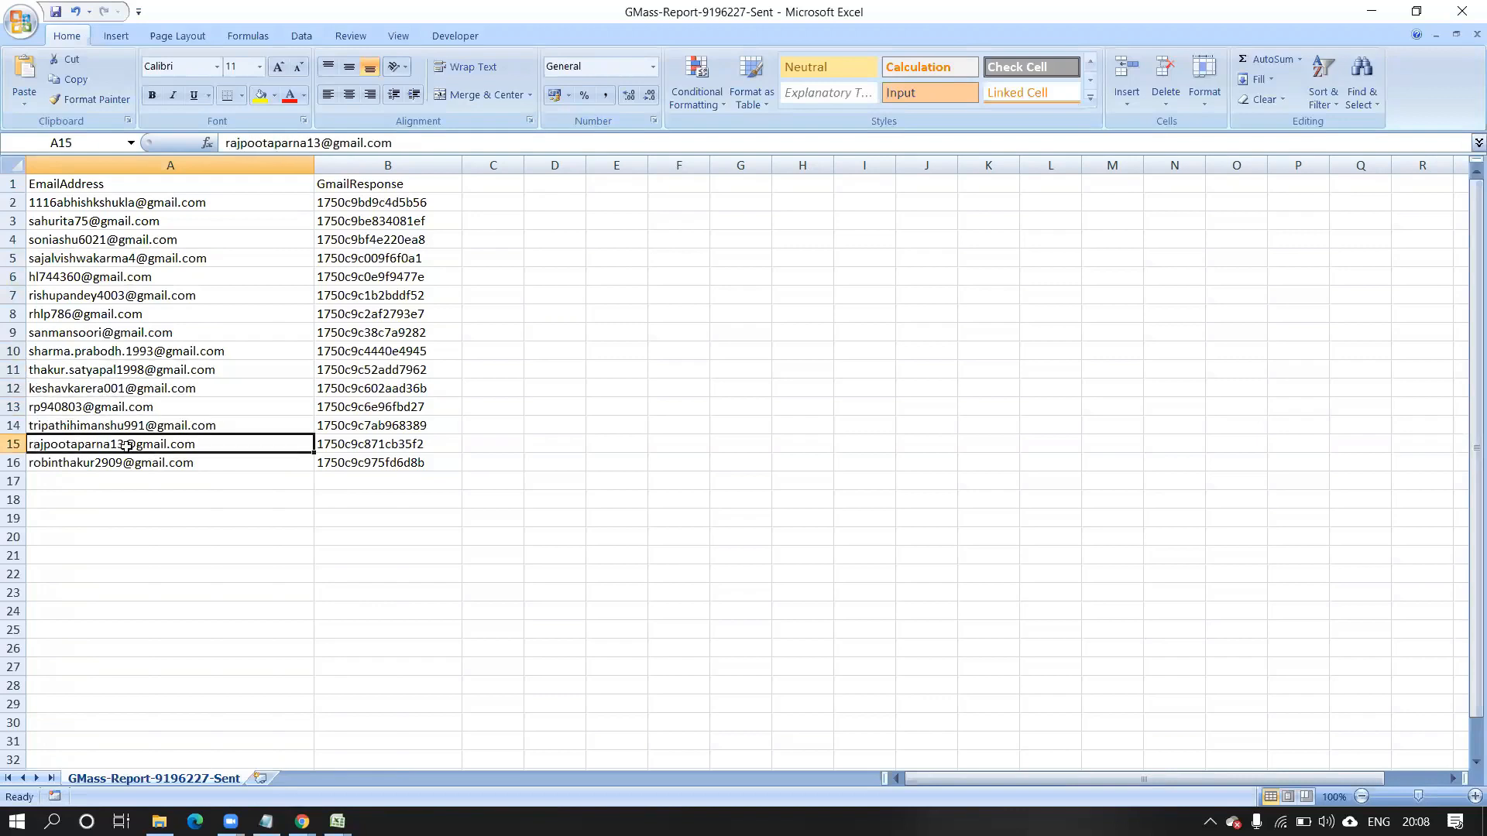
click(165, 463)
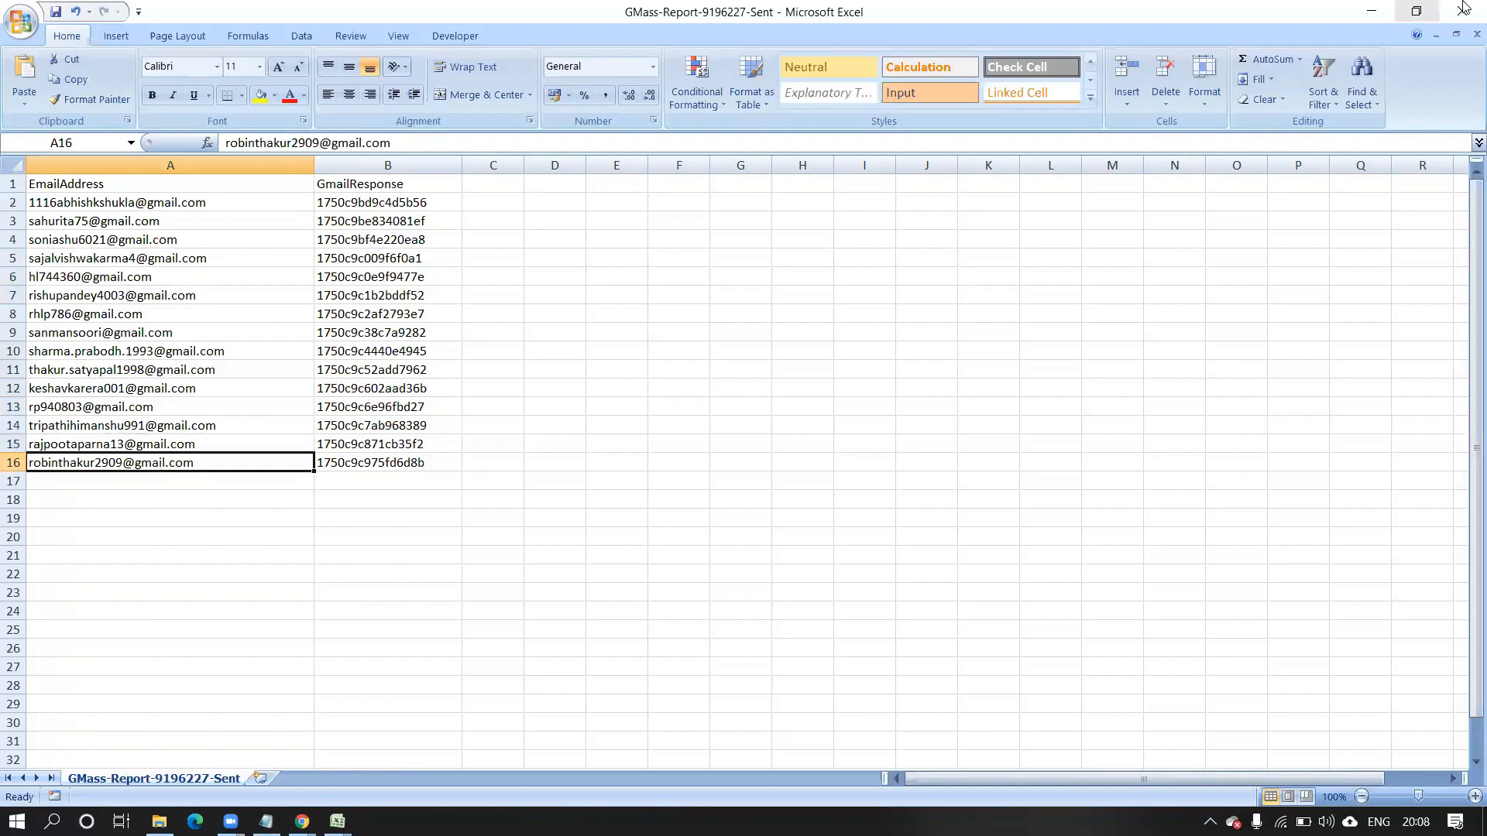
click(1372, 14)
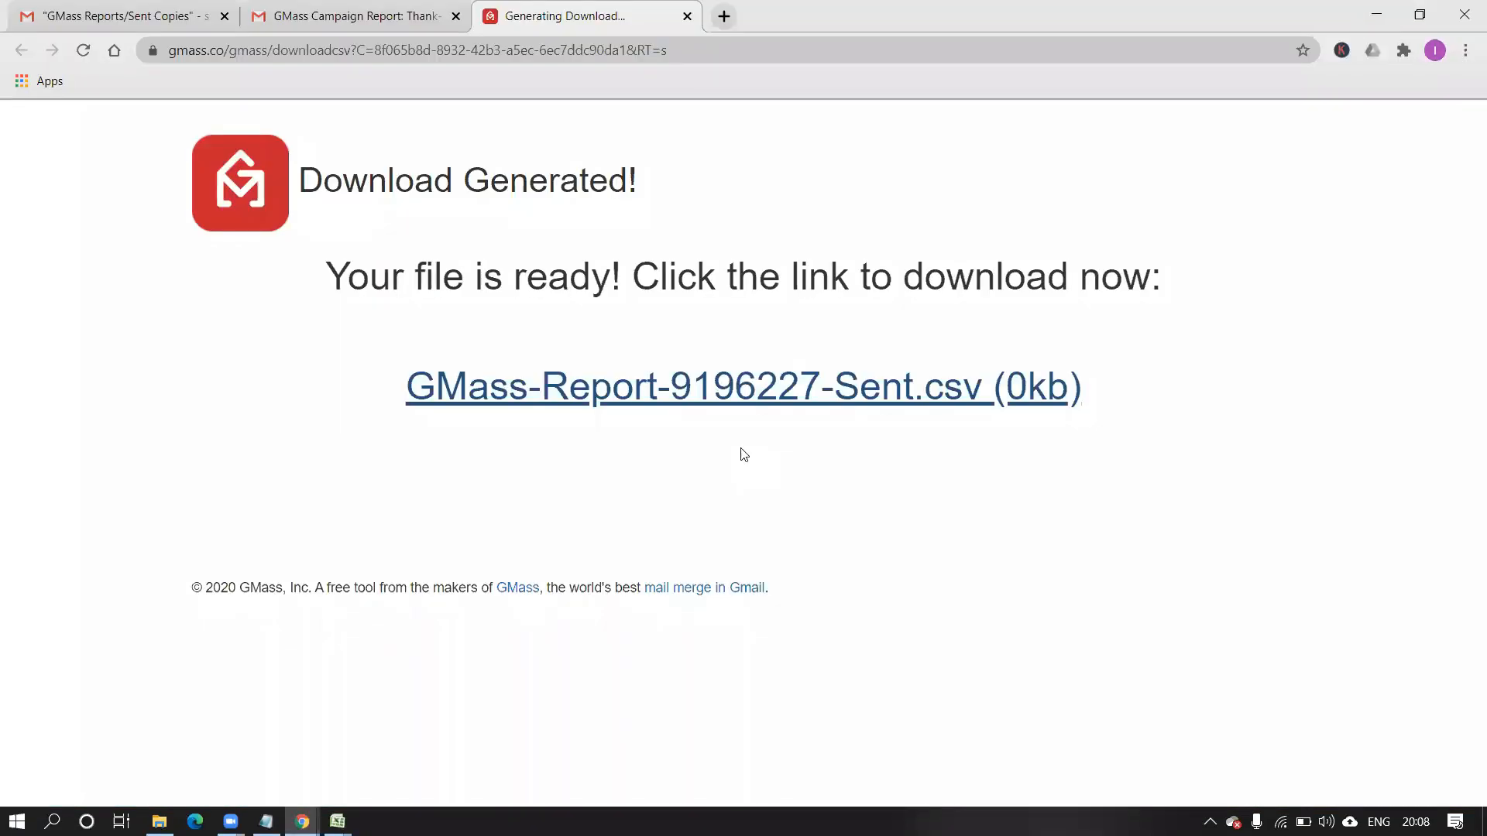
Download the Unique Opens report GMass-Report-9196227-Opens.csv and open it in Excel.
click(323, 19)
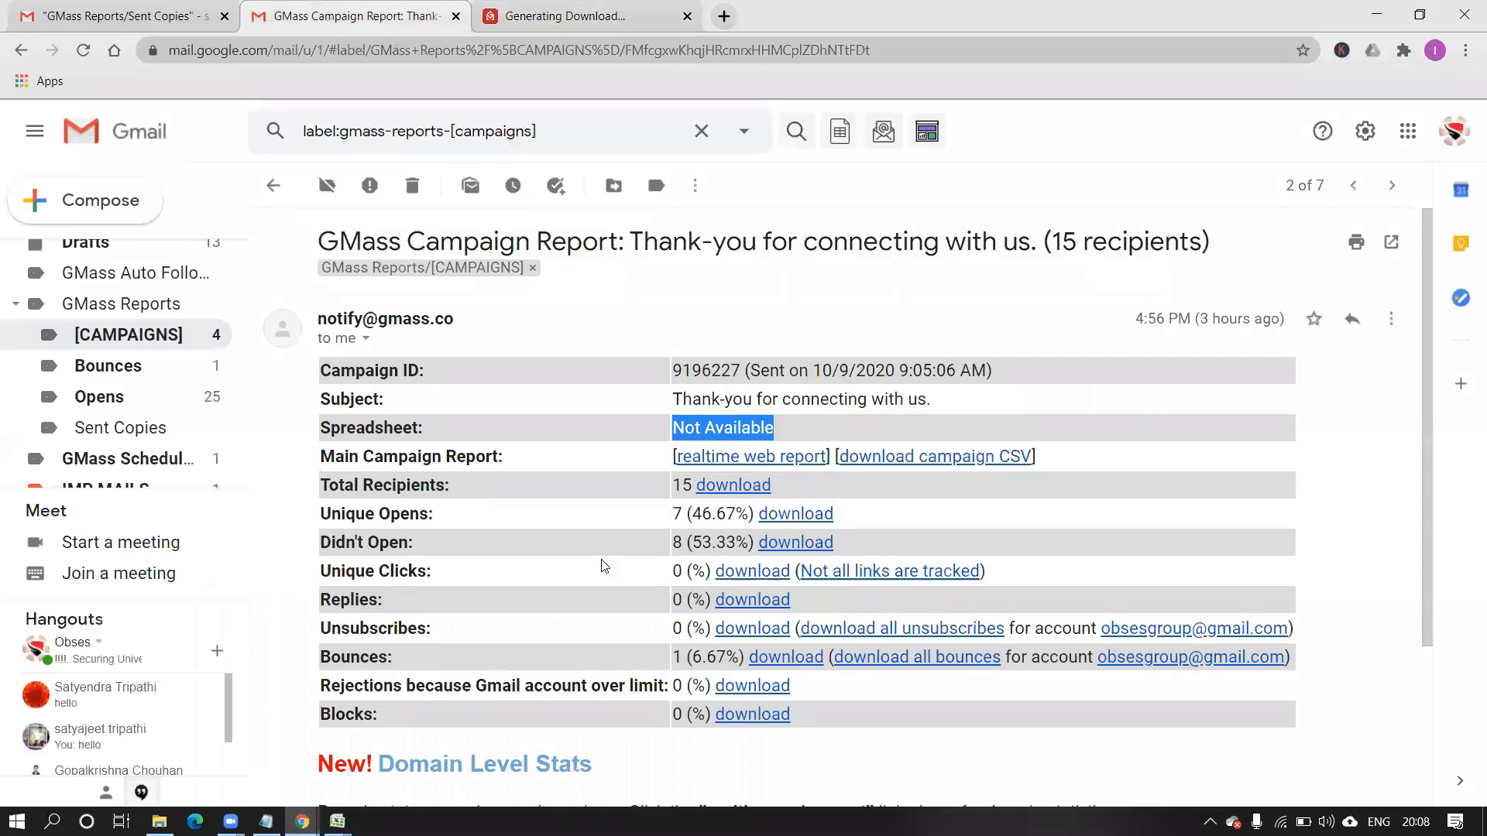
click(720, 308)
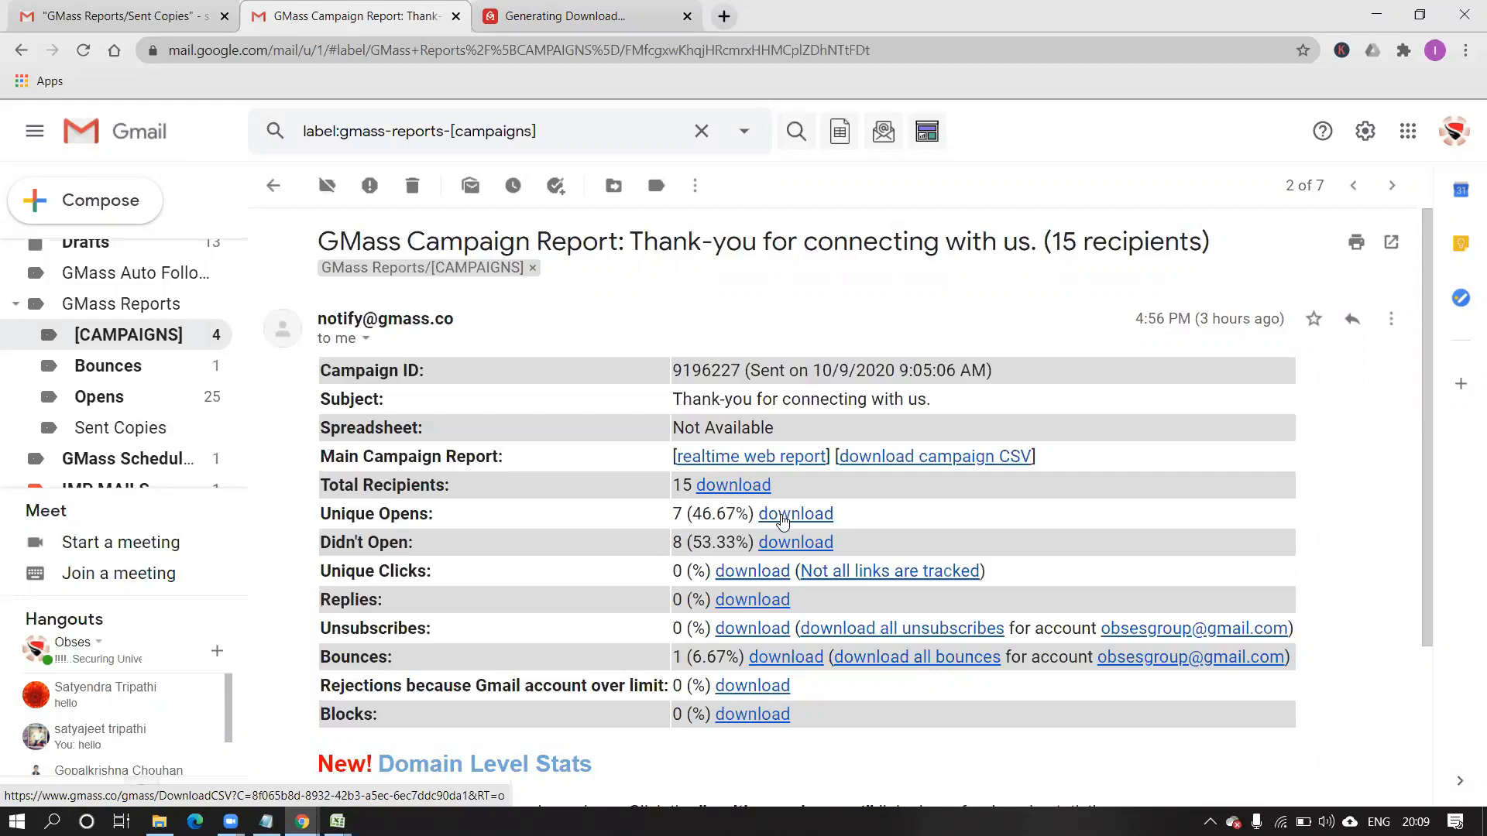
click(782, 515)
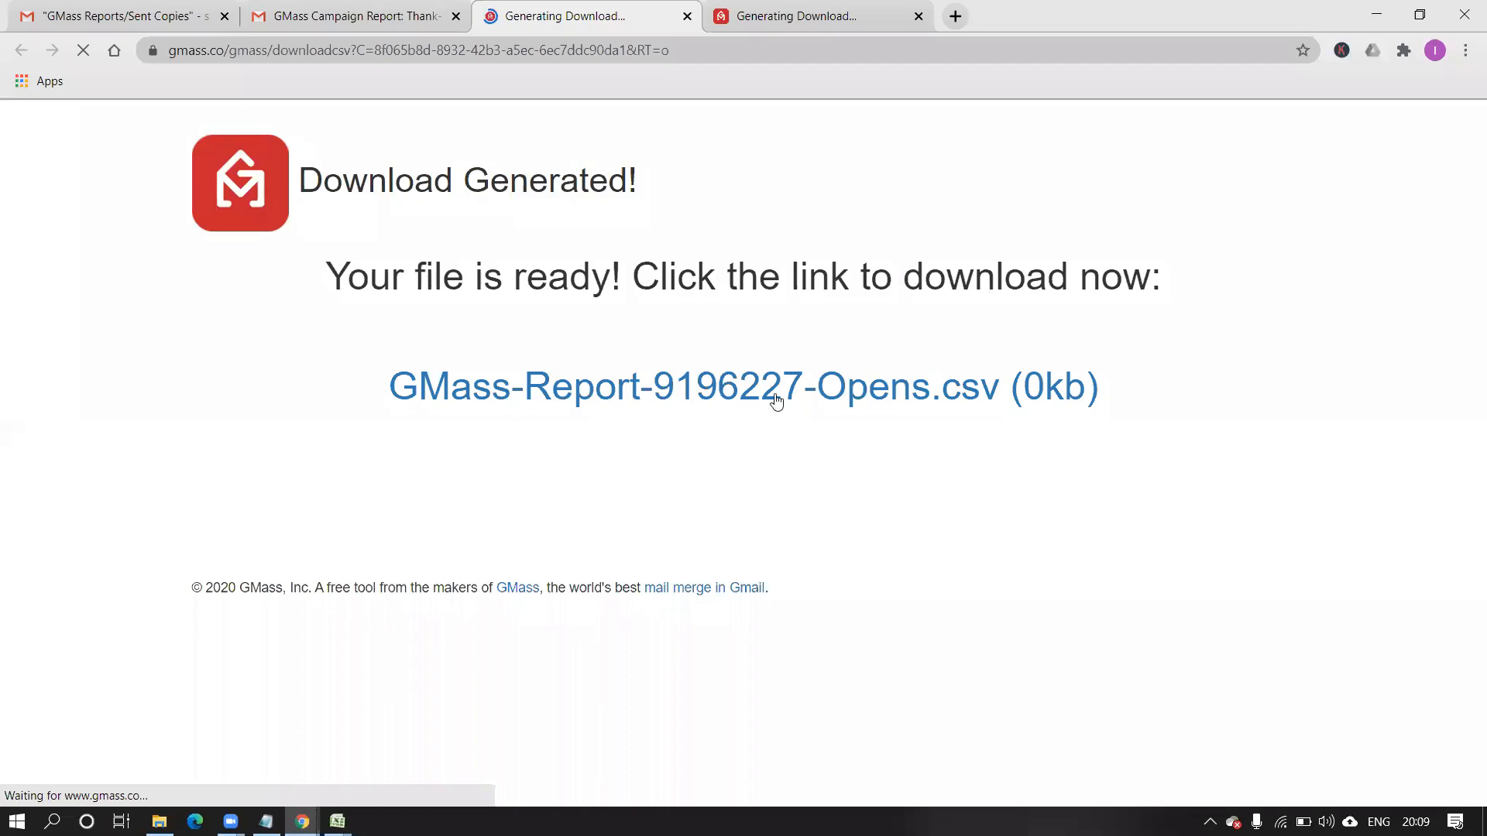
click(774, 400)
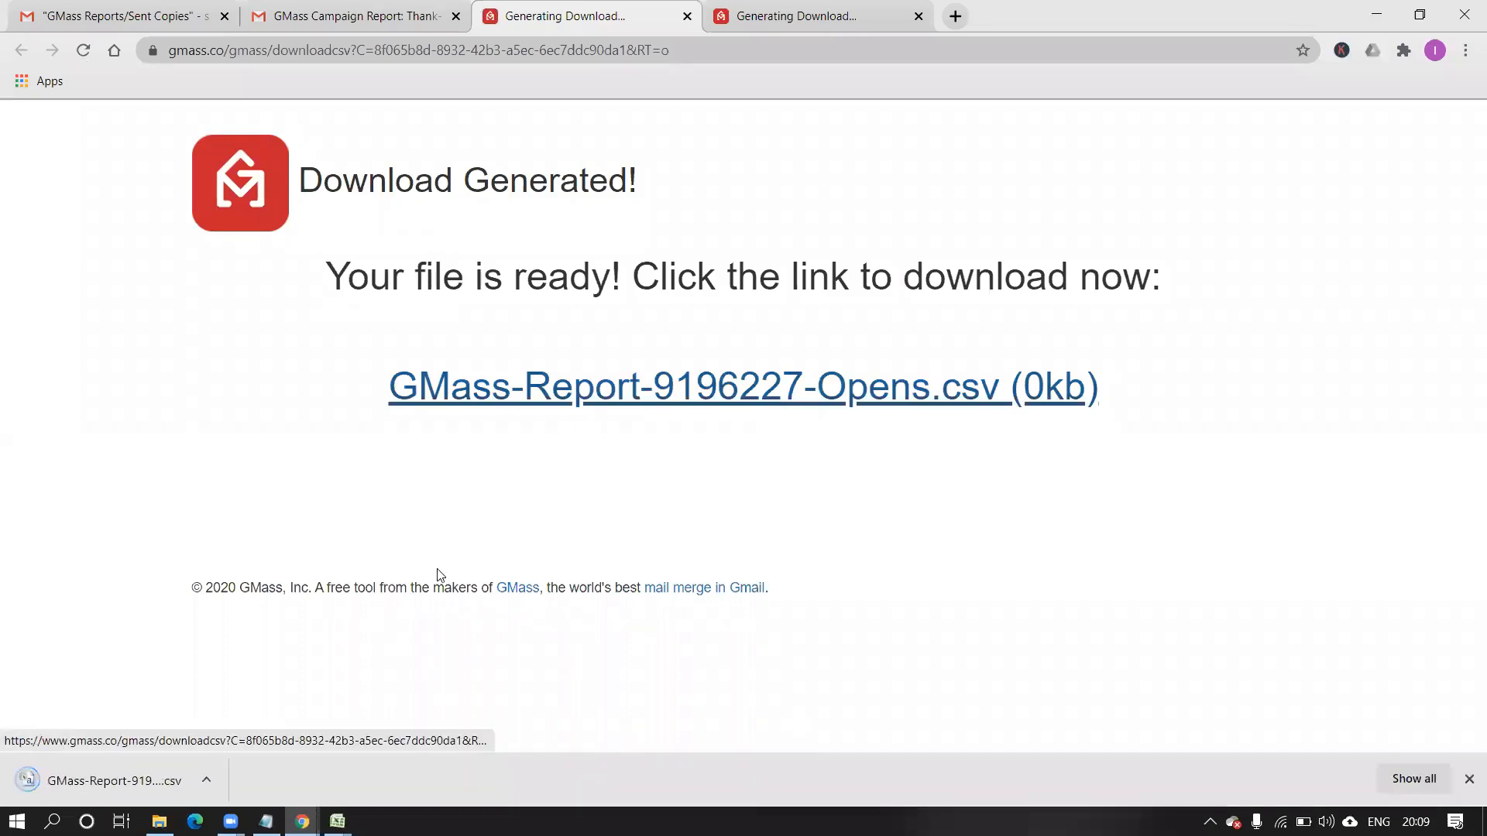
click(207, 781)
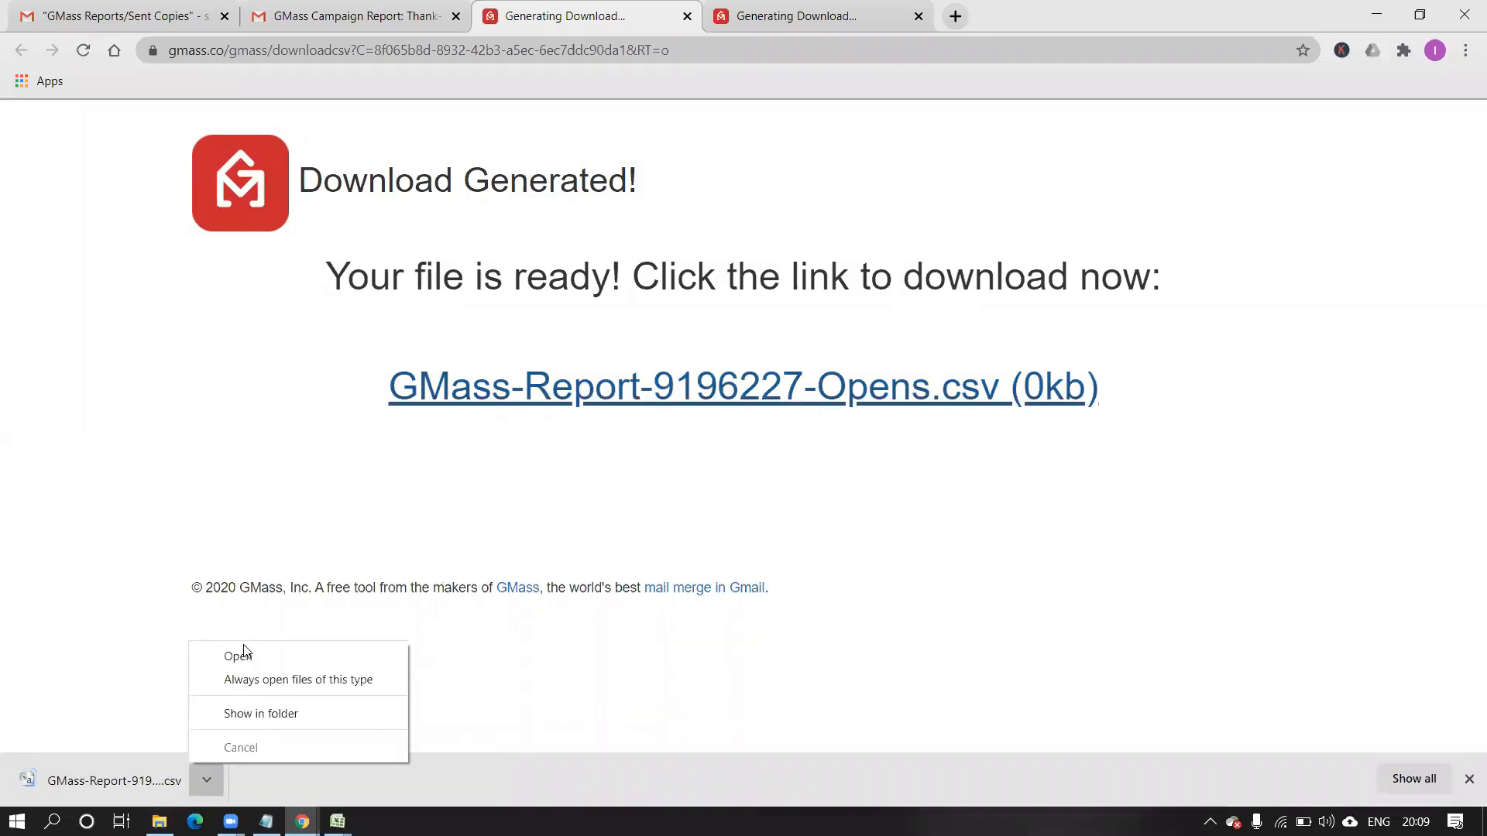
click(242, 657)
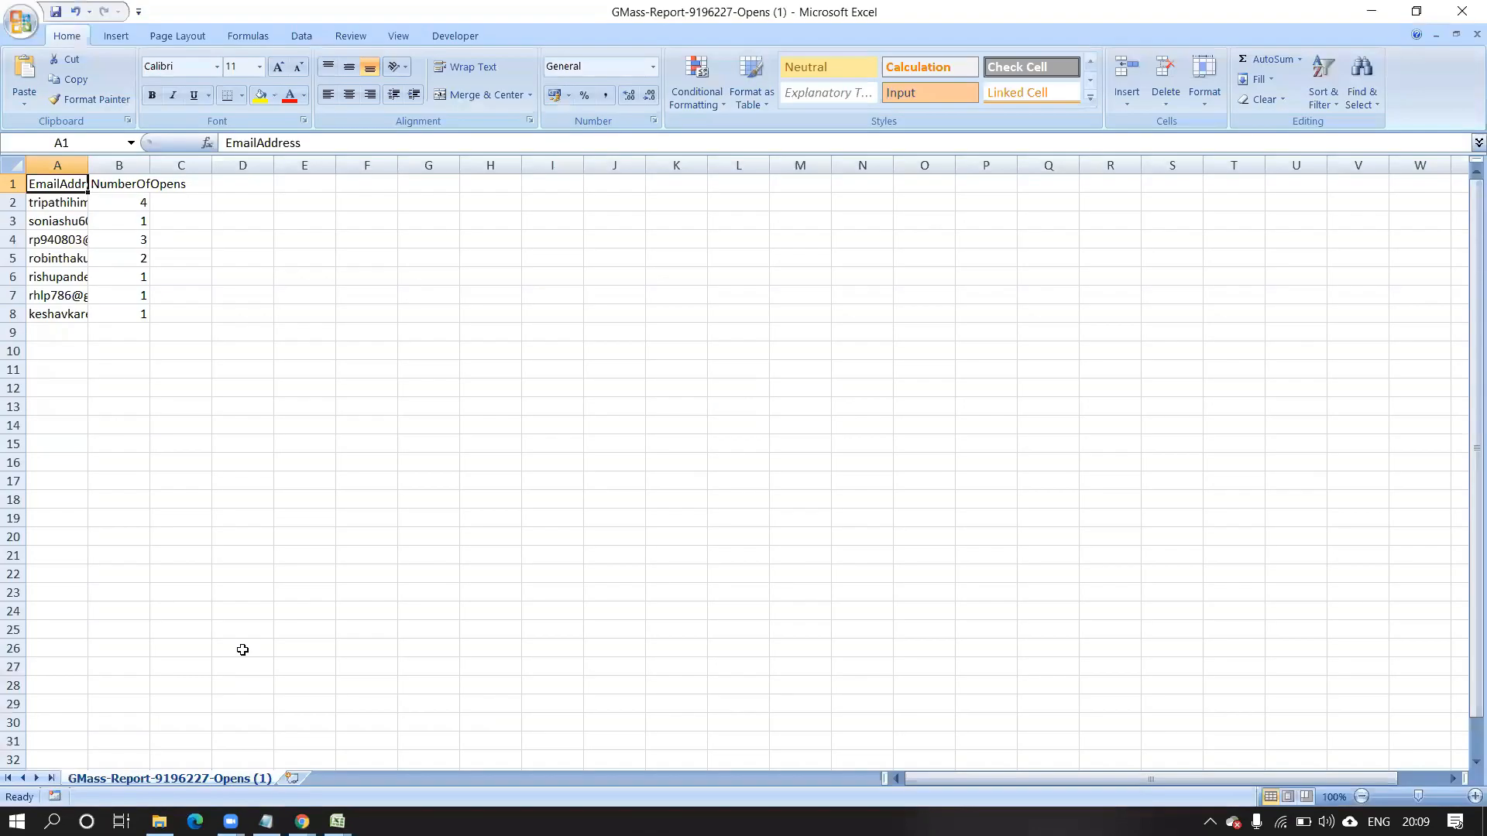
Widen column A, check the seven openers' addresses and open counts, then minimize Excel.
drag(87, 170, 271, 228)
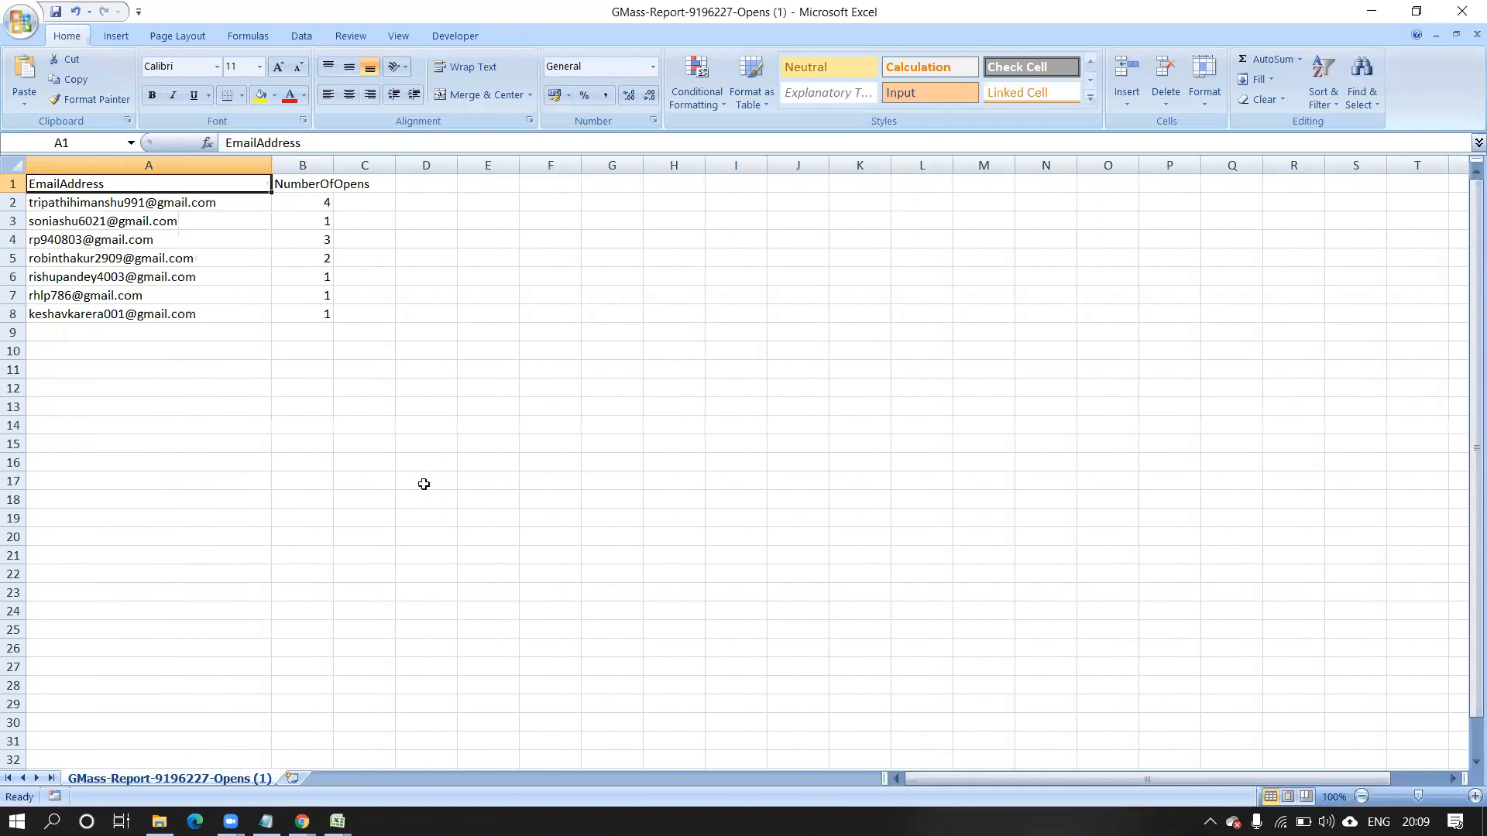
click(161, 208)
click(300, 194)
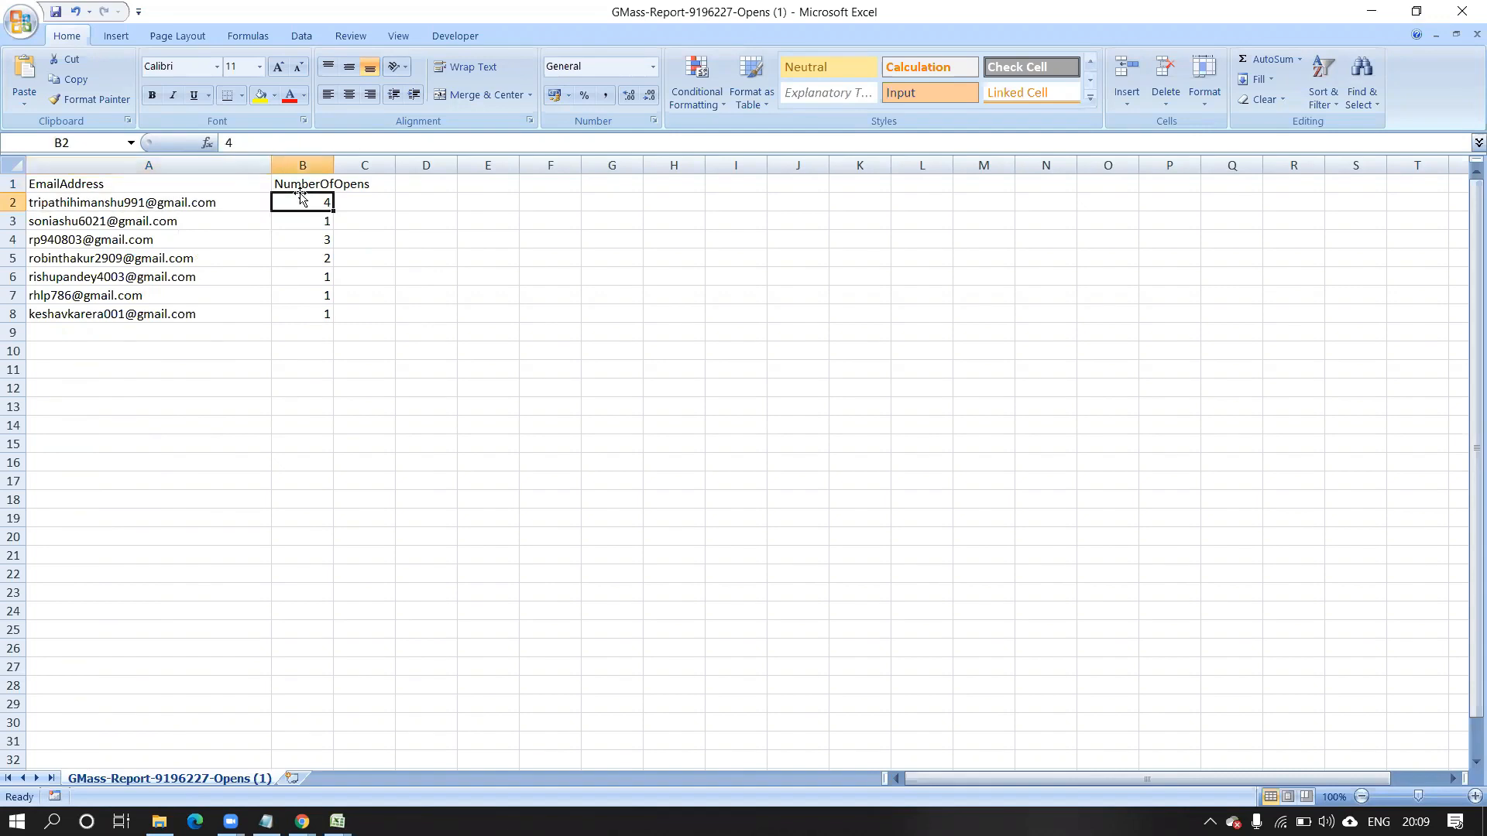
click(215, 219)
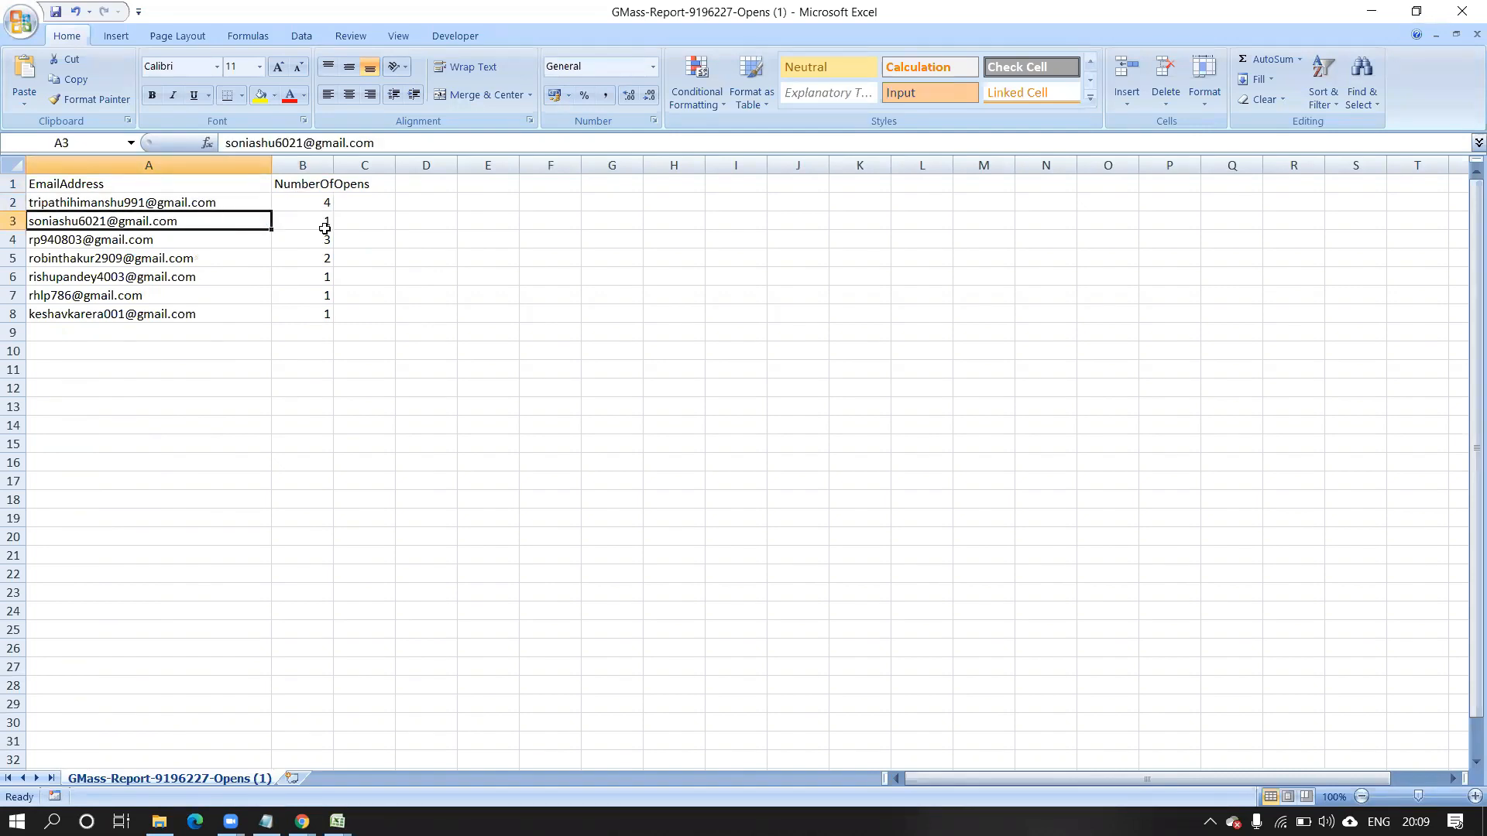
click(205, 241)
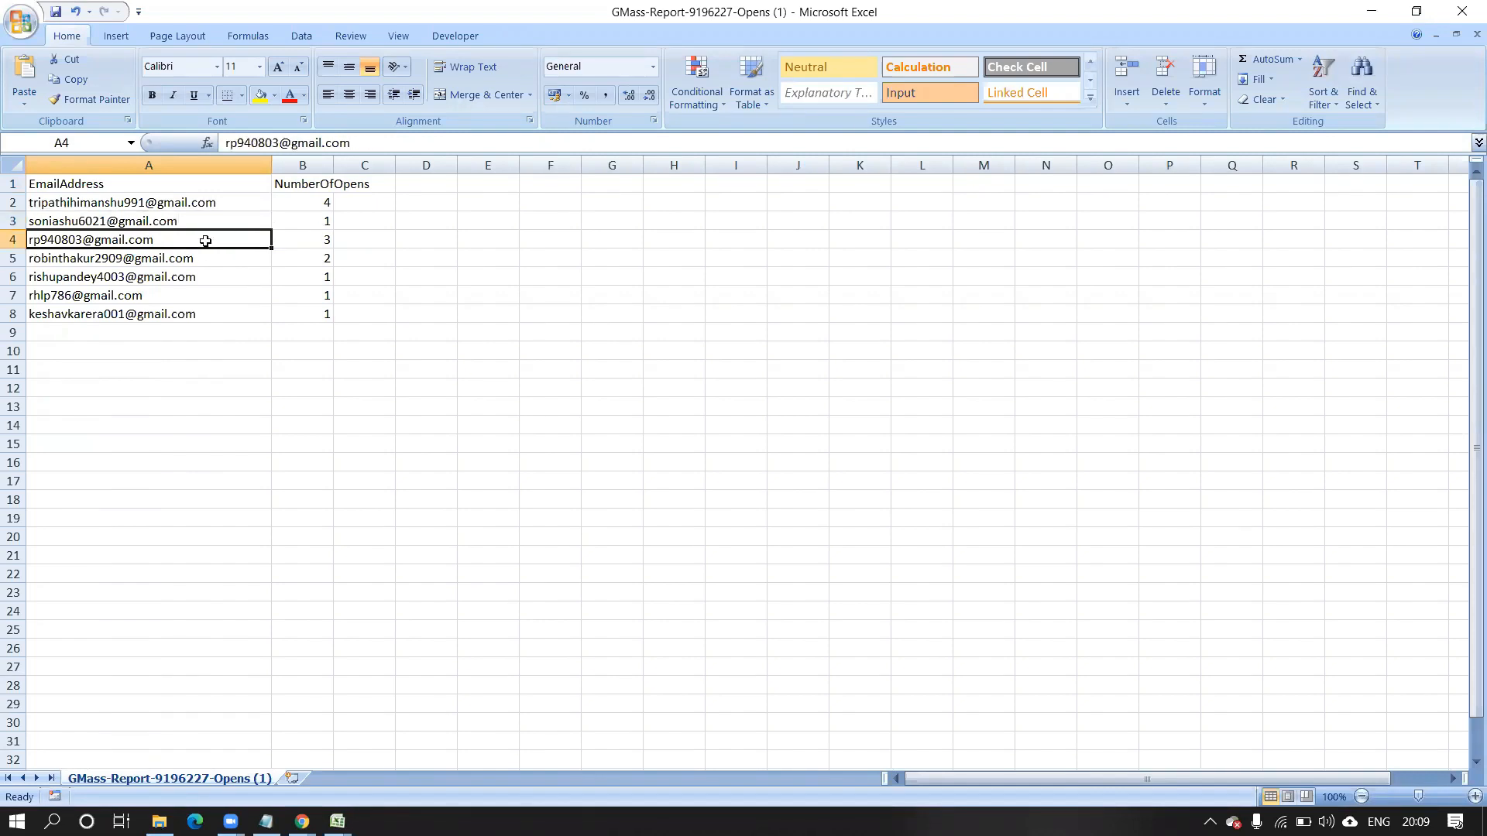
click(295, 239)
click(226, 261)
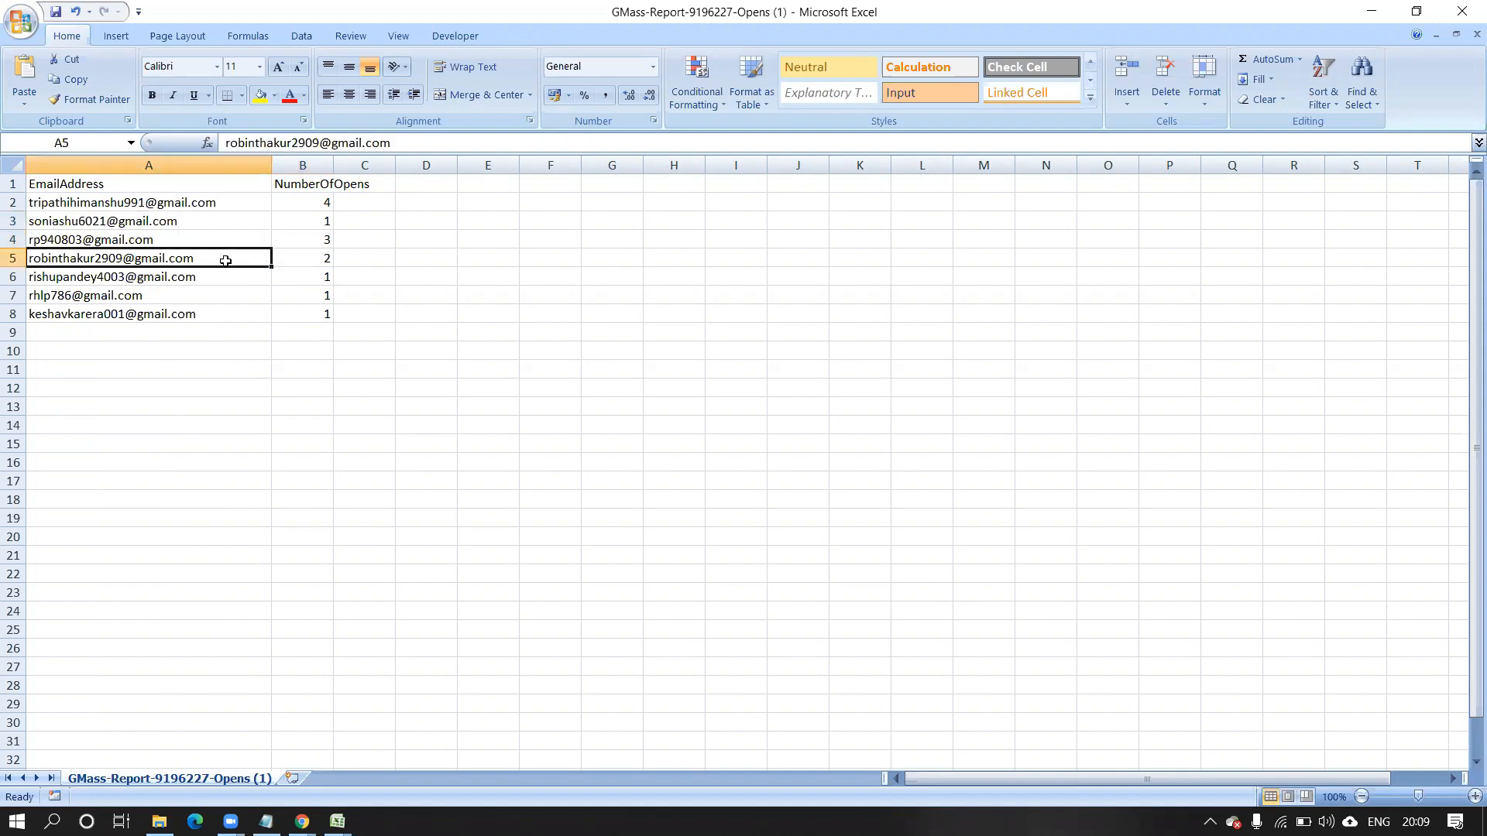
click(299, 259)
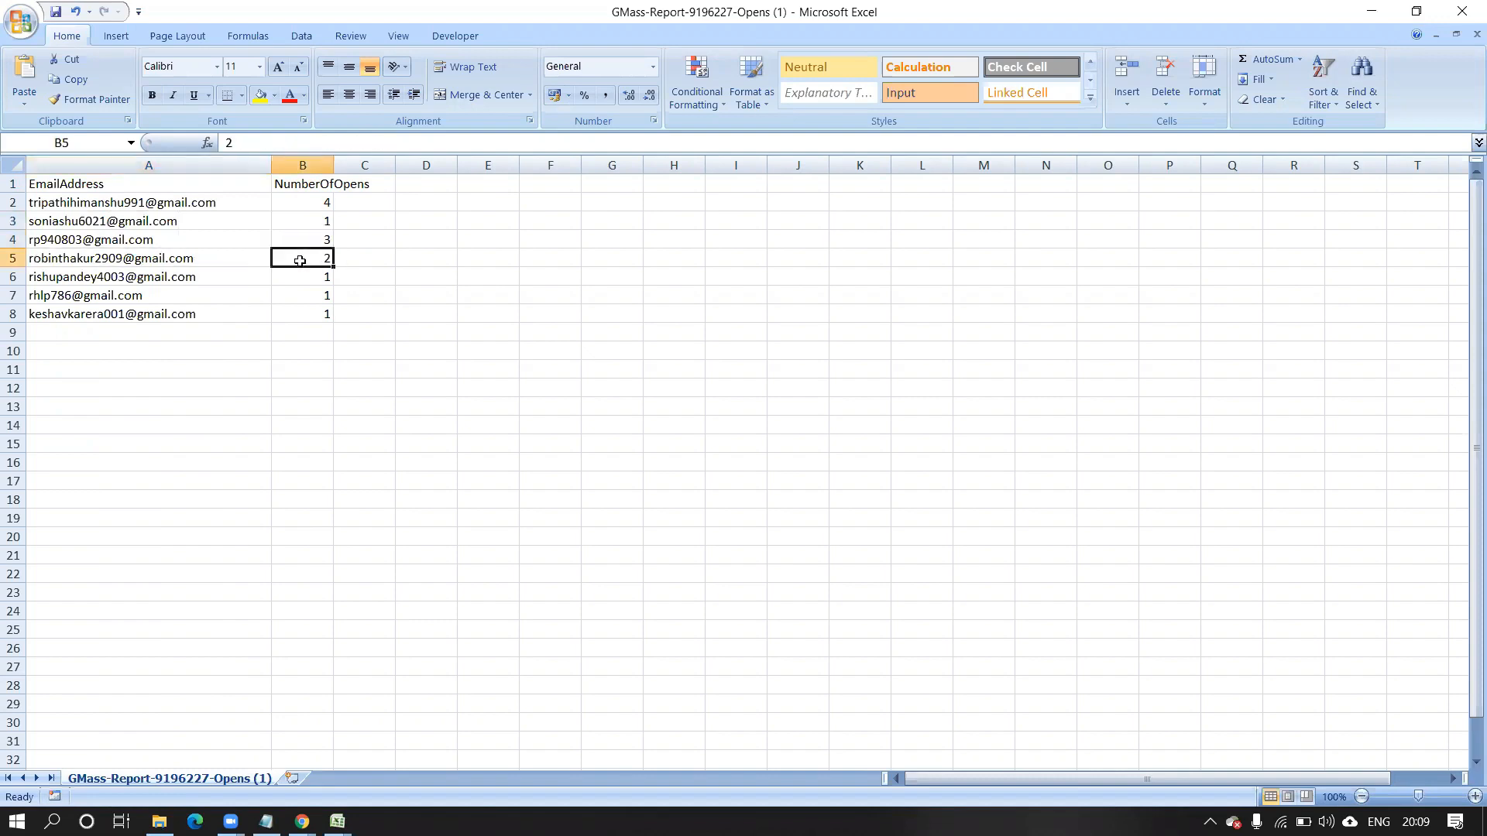
click(207, 293)
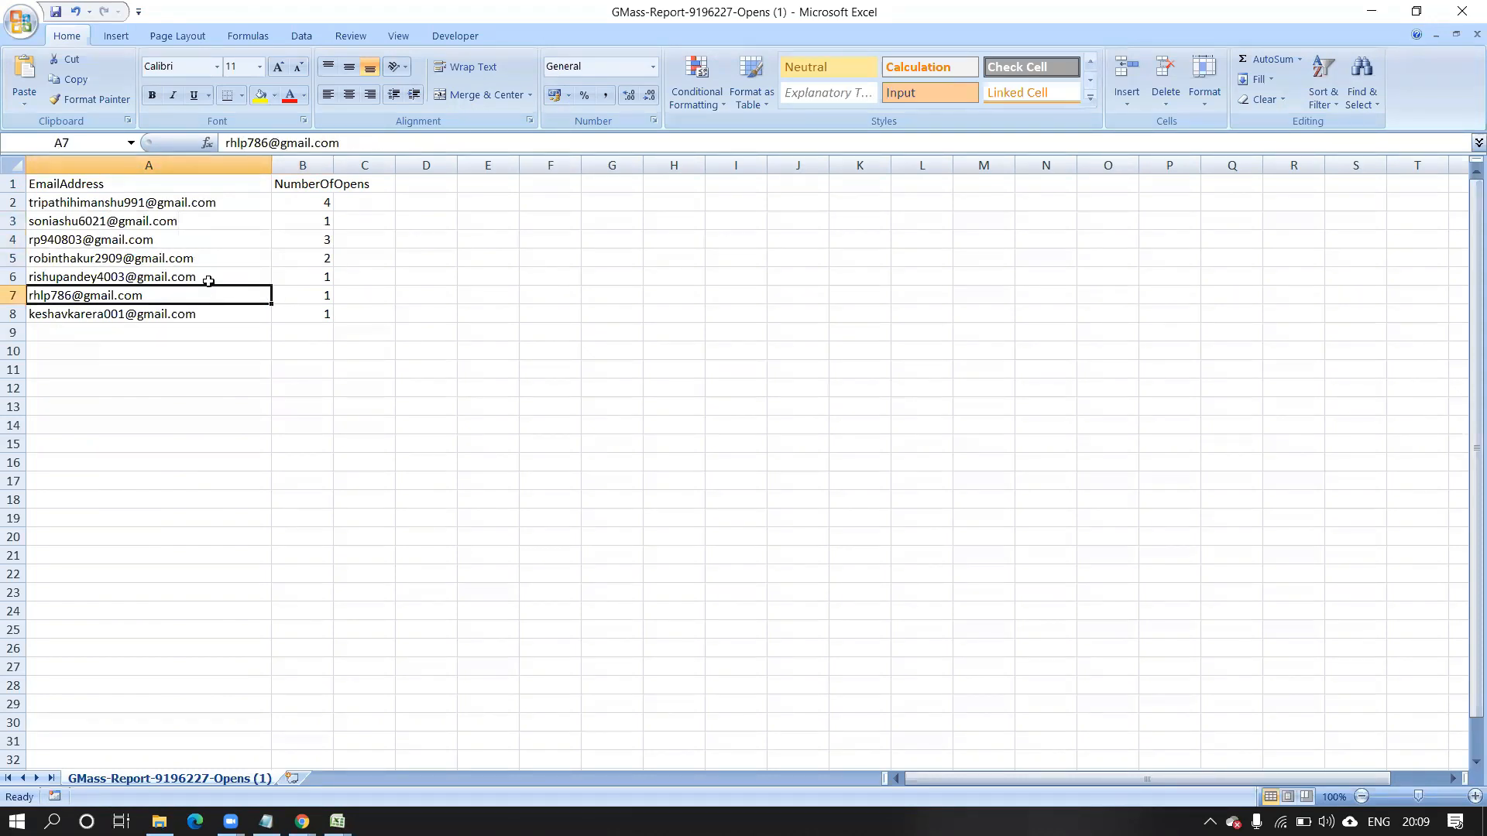
click(200, 319)
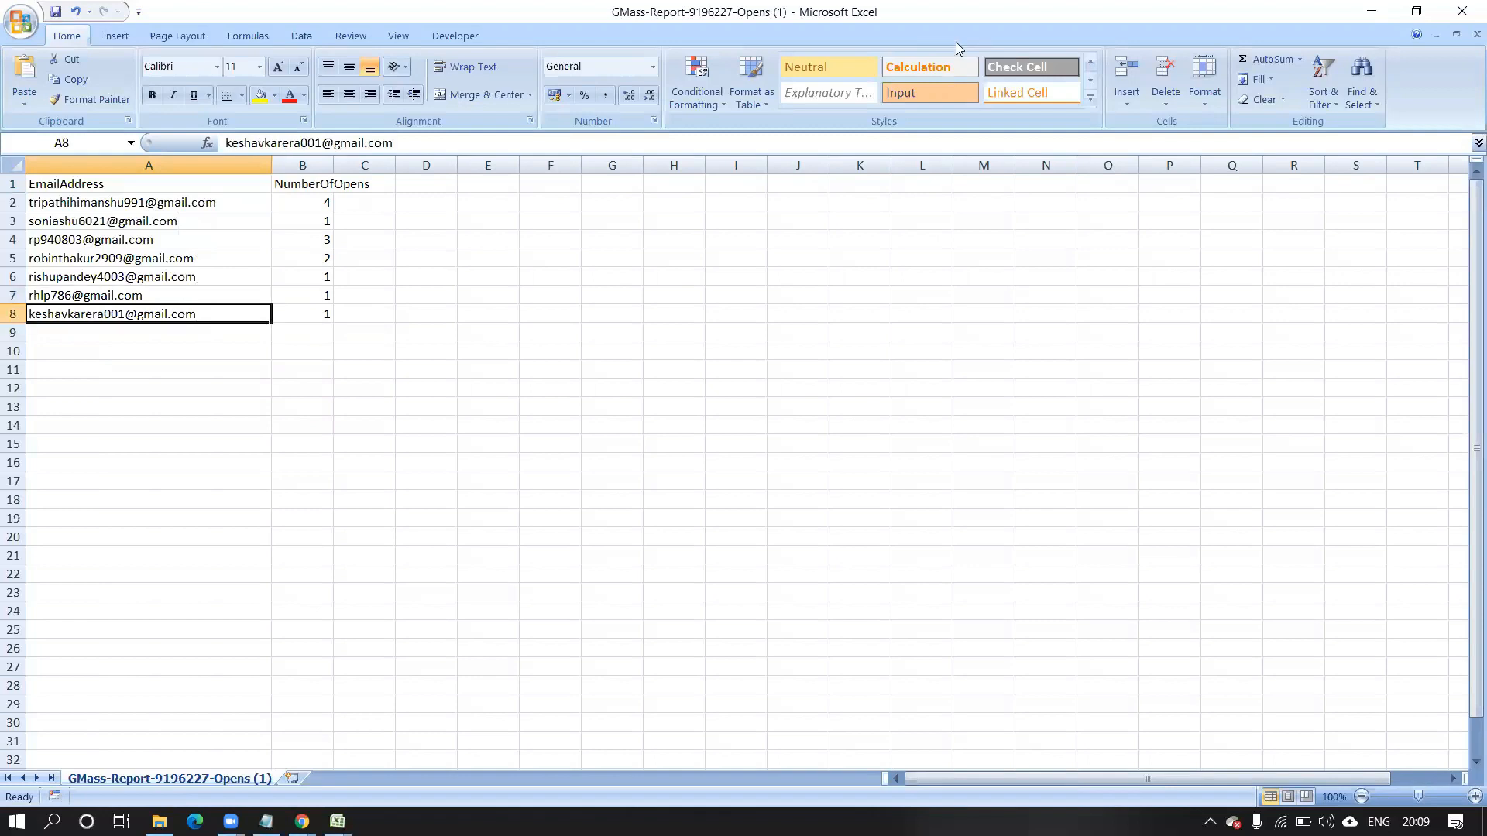
click(1369, 13)
Download GMass-Report-9196227-Did-Not-Open.csv from the Thank-you report's Didn't Open link.
click(276, 12)
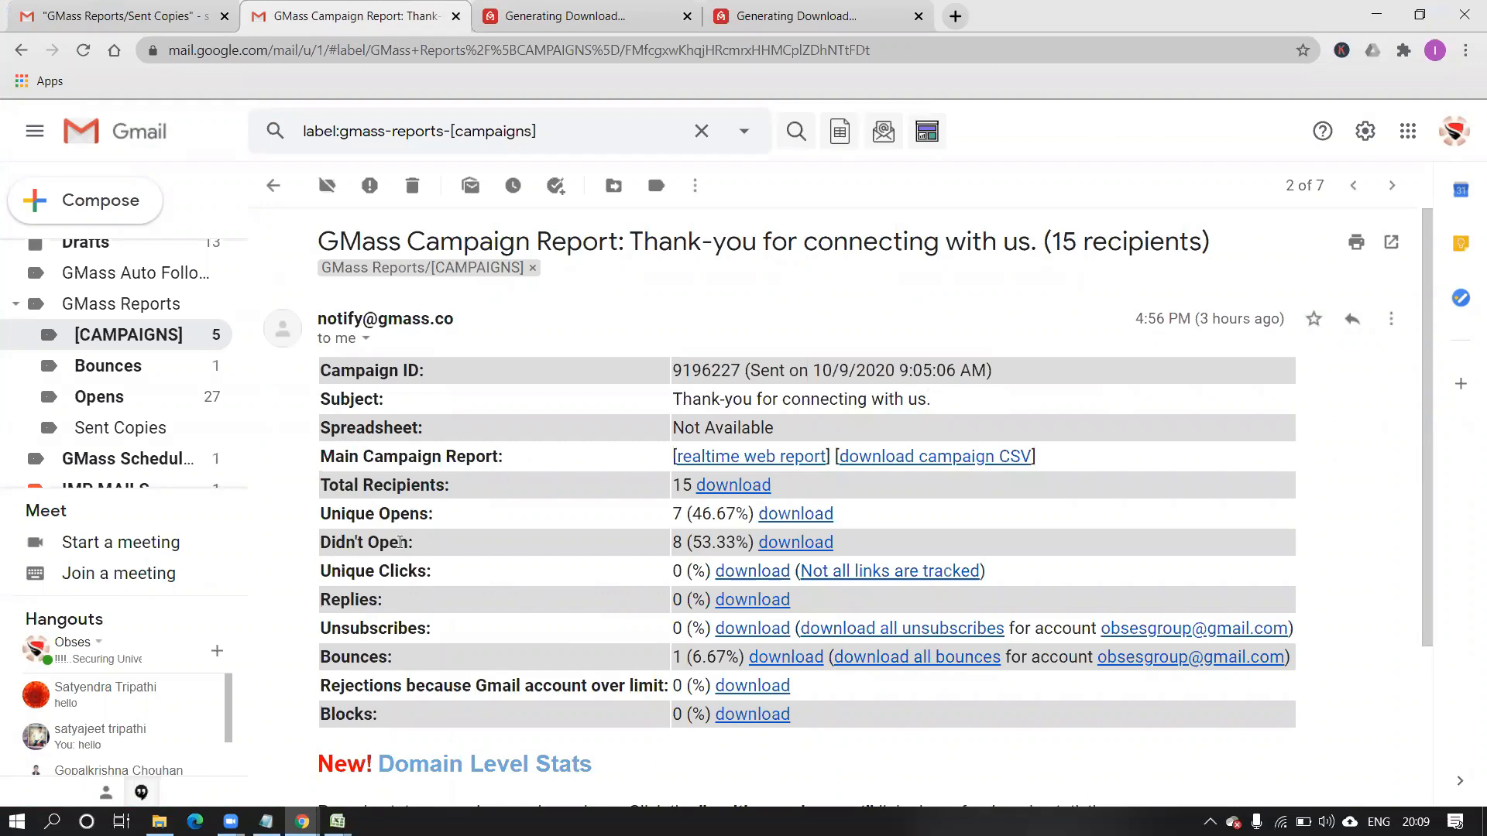
click(789, 545)
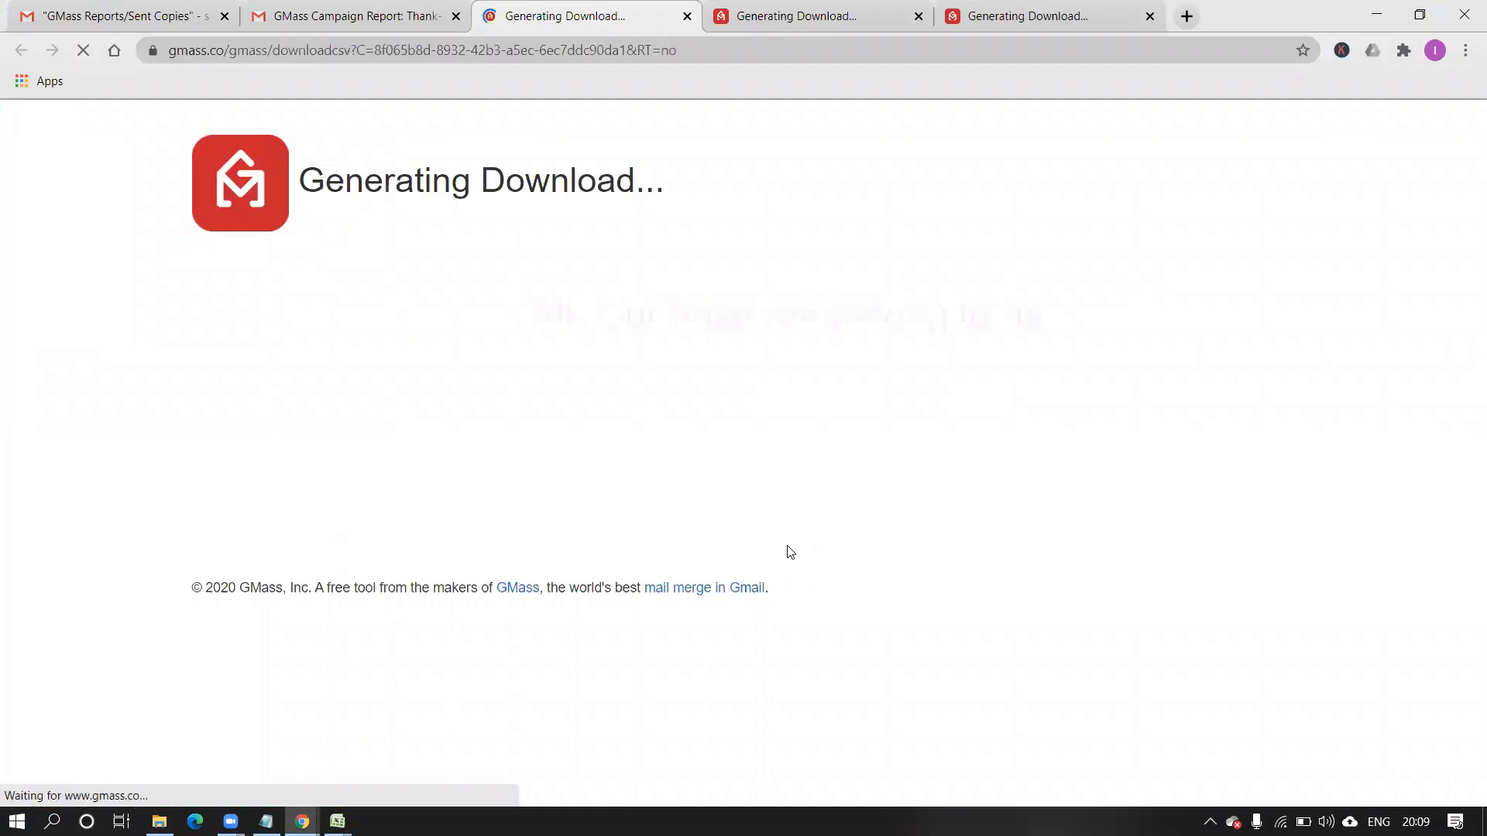
click(822, 395)
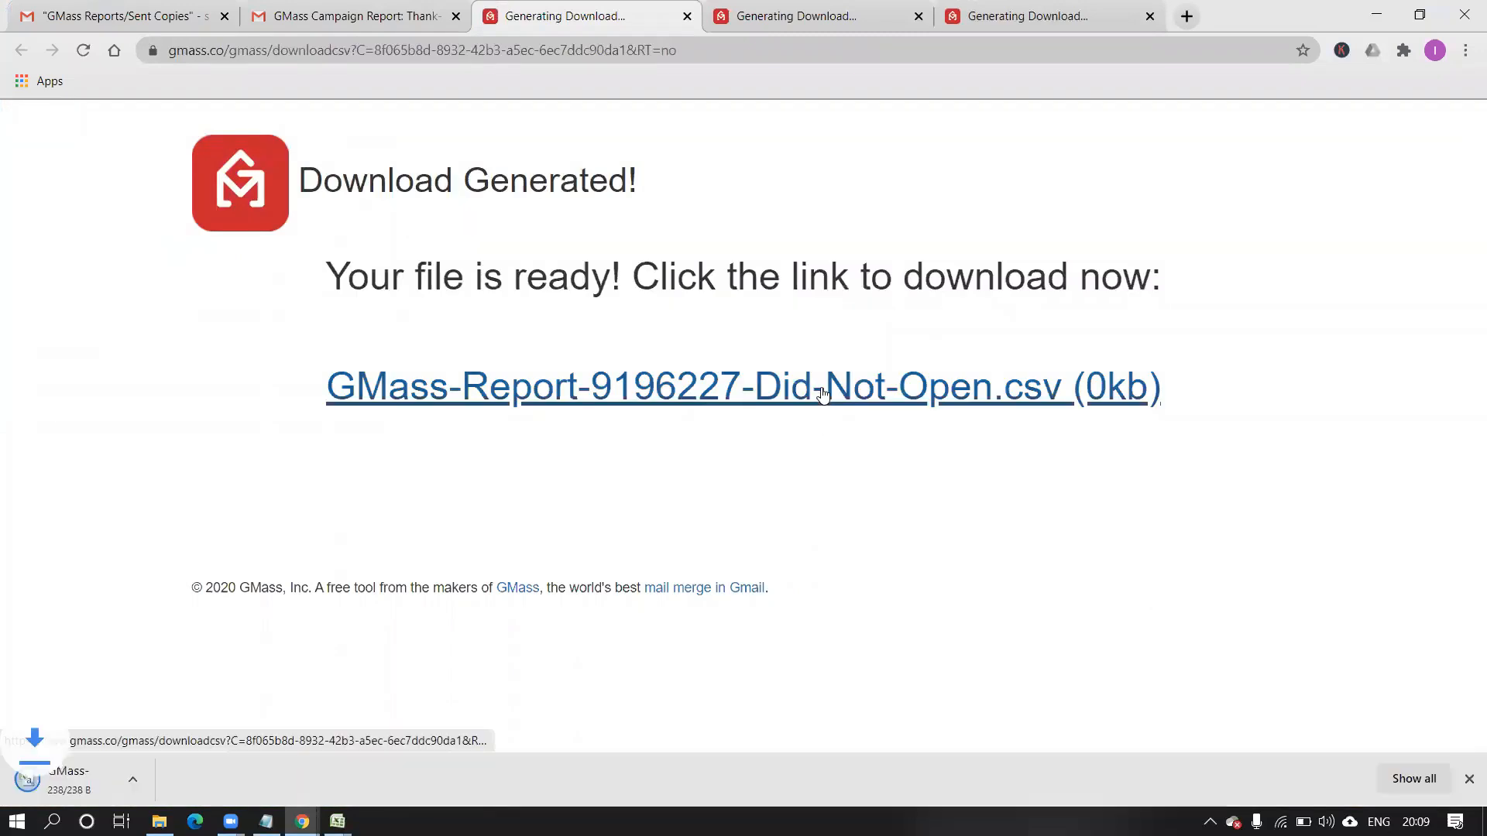
click(206, 783)
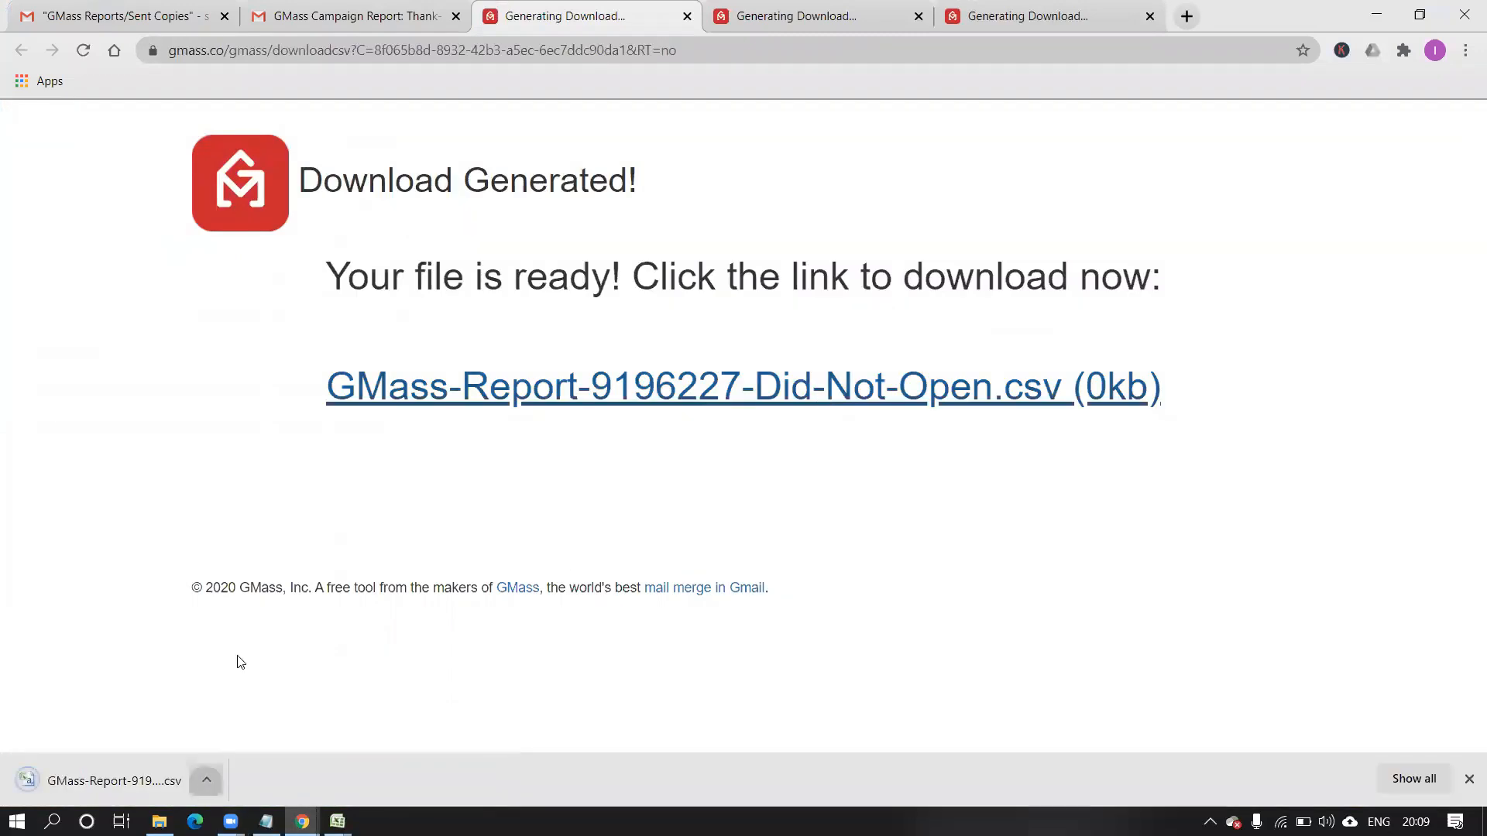
Open the Did-Not-Open CSV, widen column A, check the eight addresses, then minimize Excel.
click(234, 657)
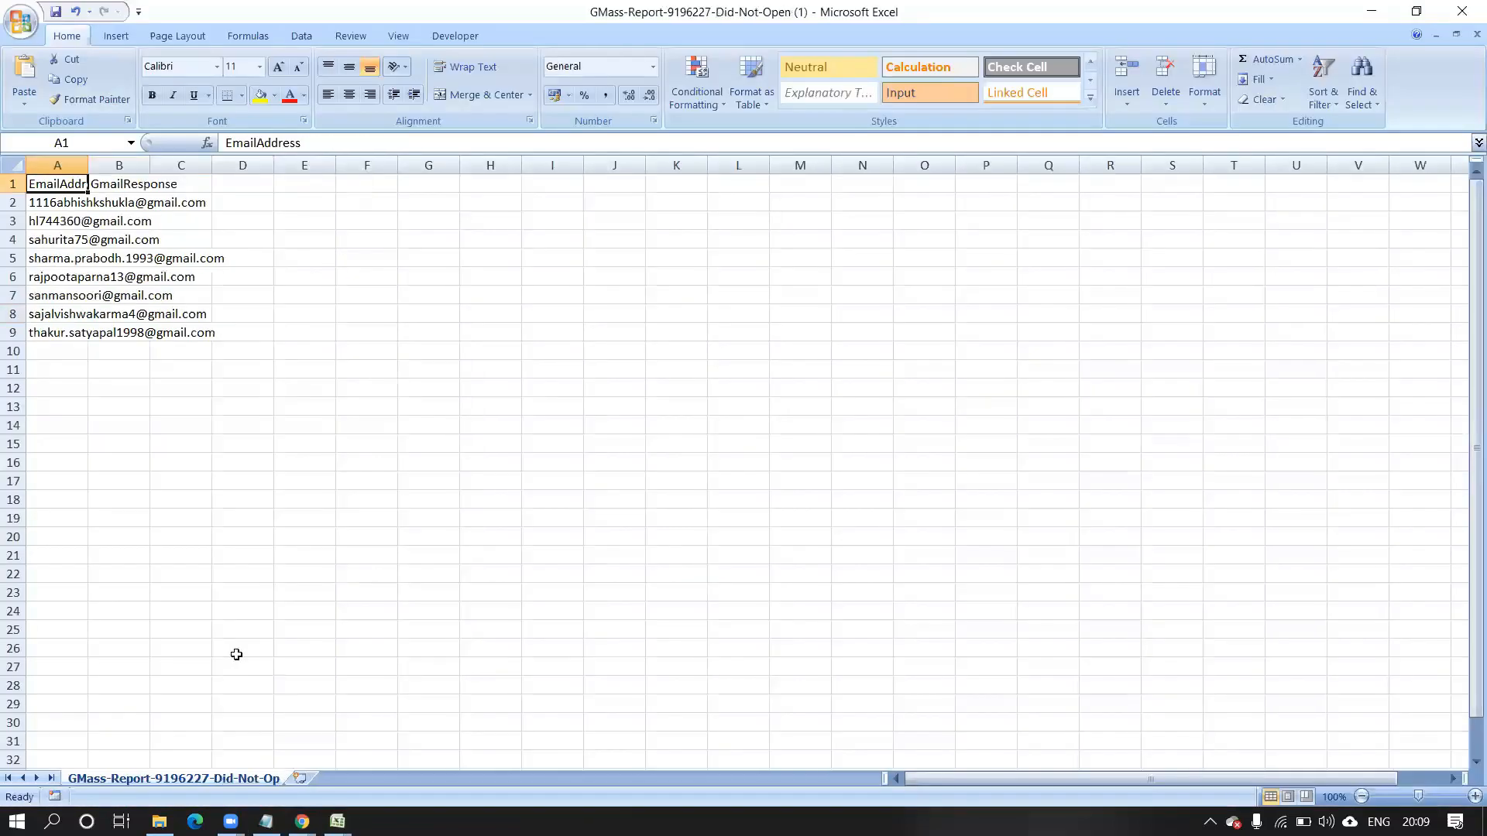
drag(92, 167, 266, 202)
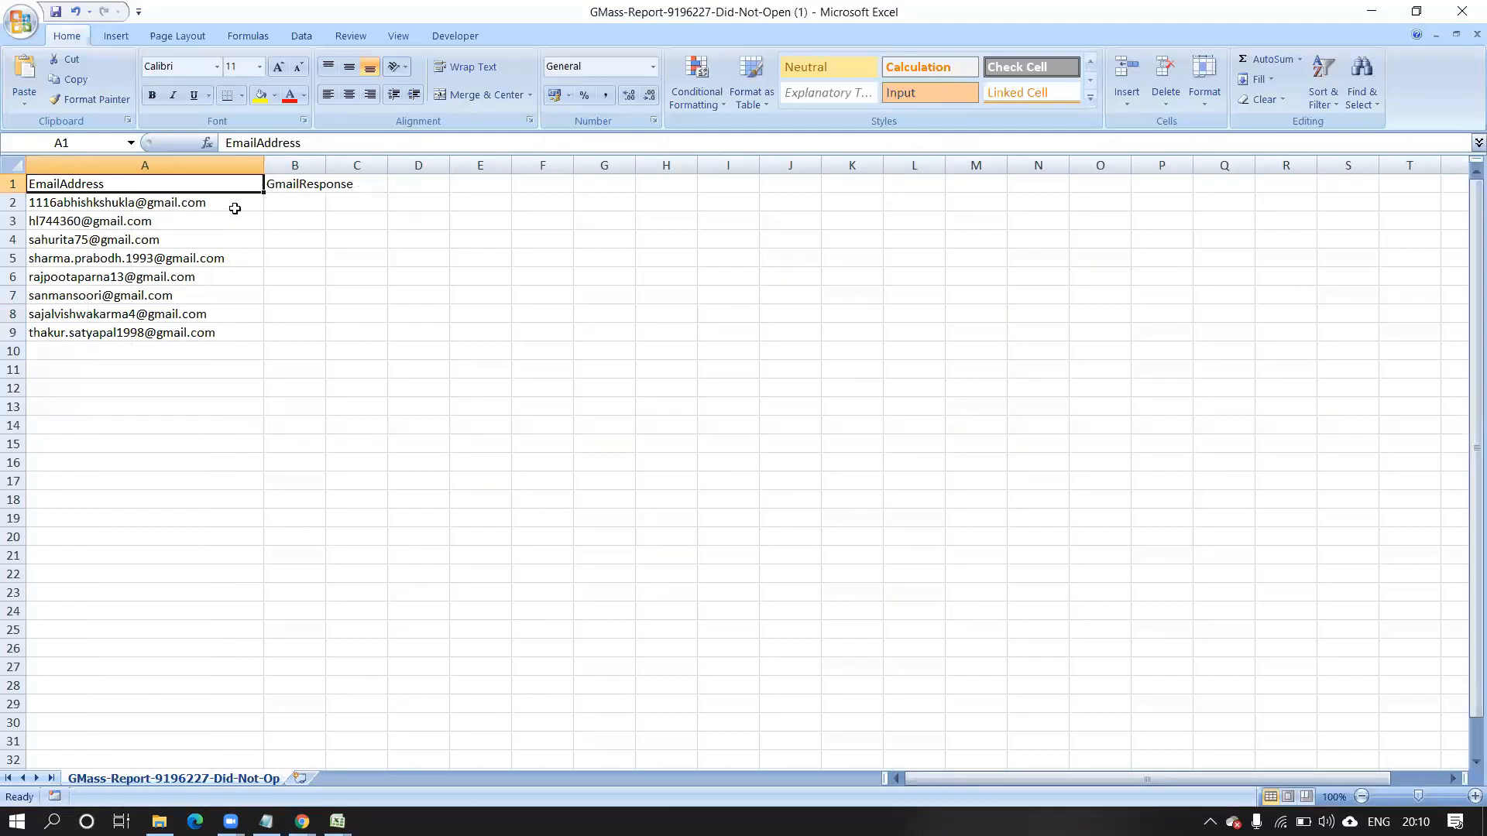
click(235, 208)
click(211, 221)
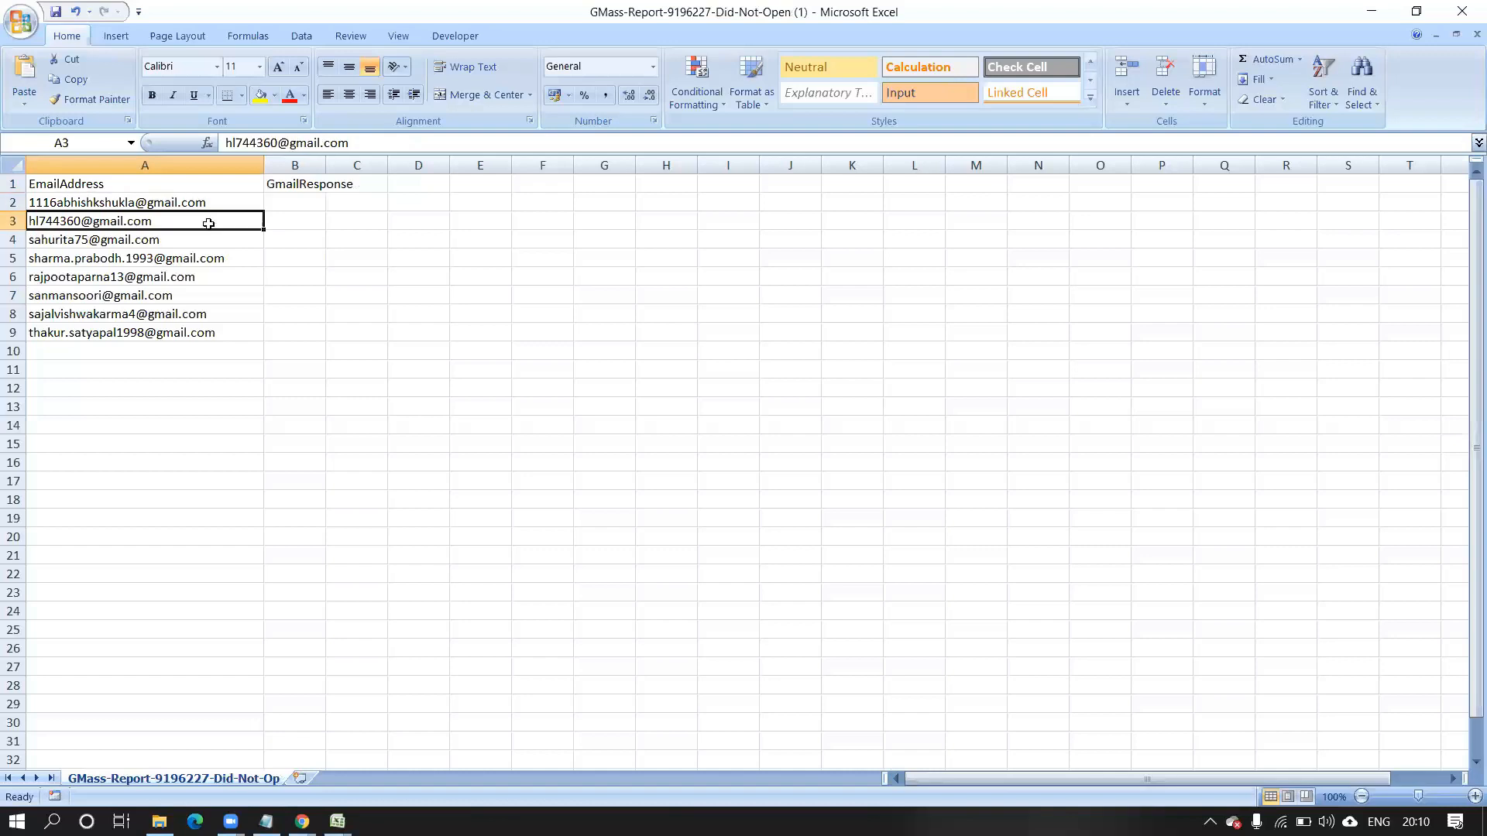
click(173, 279)
click(158, 298)
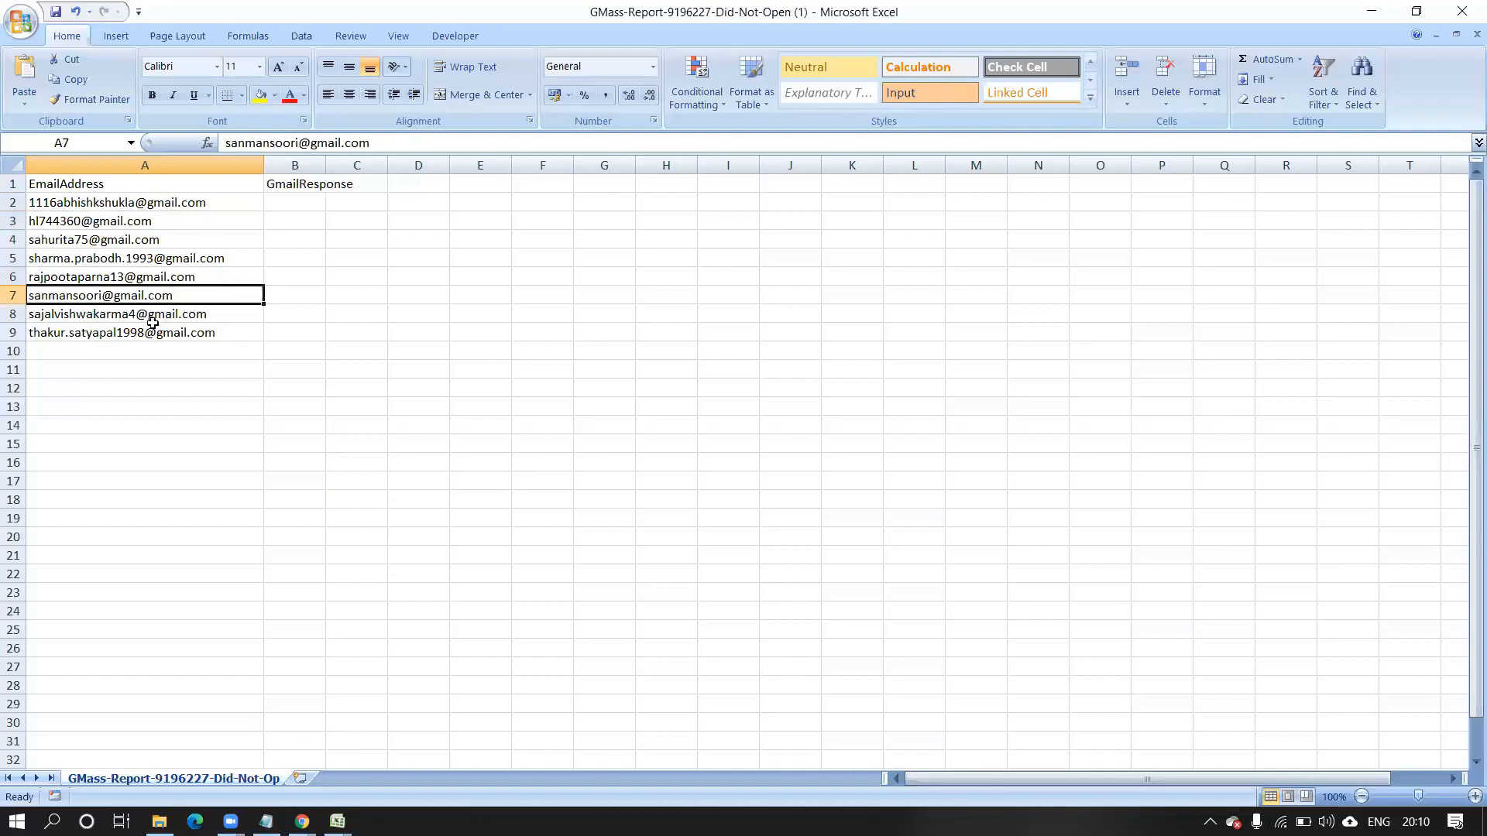
click(154, 316)
click(147, 331)
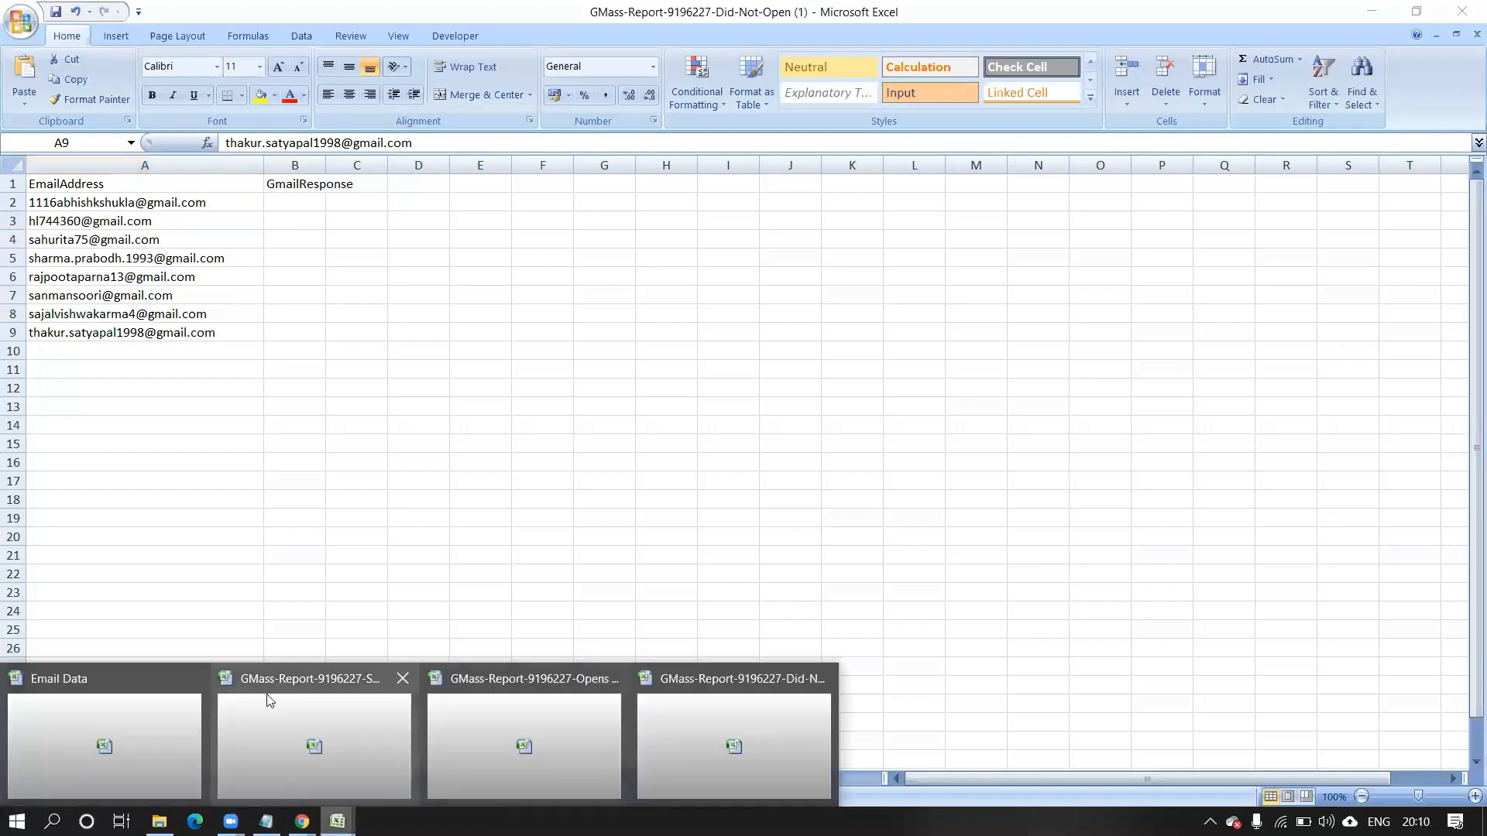
click(266, 697)
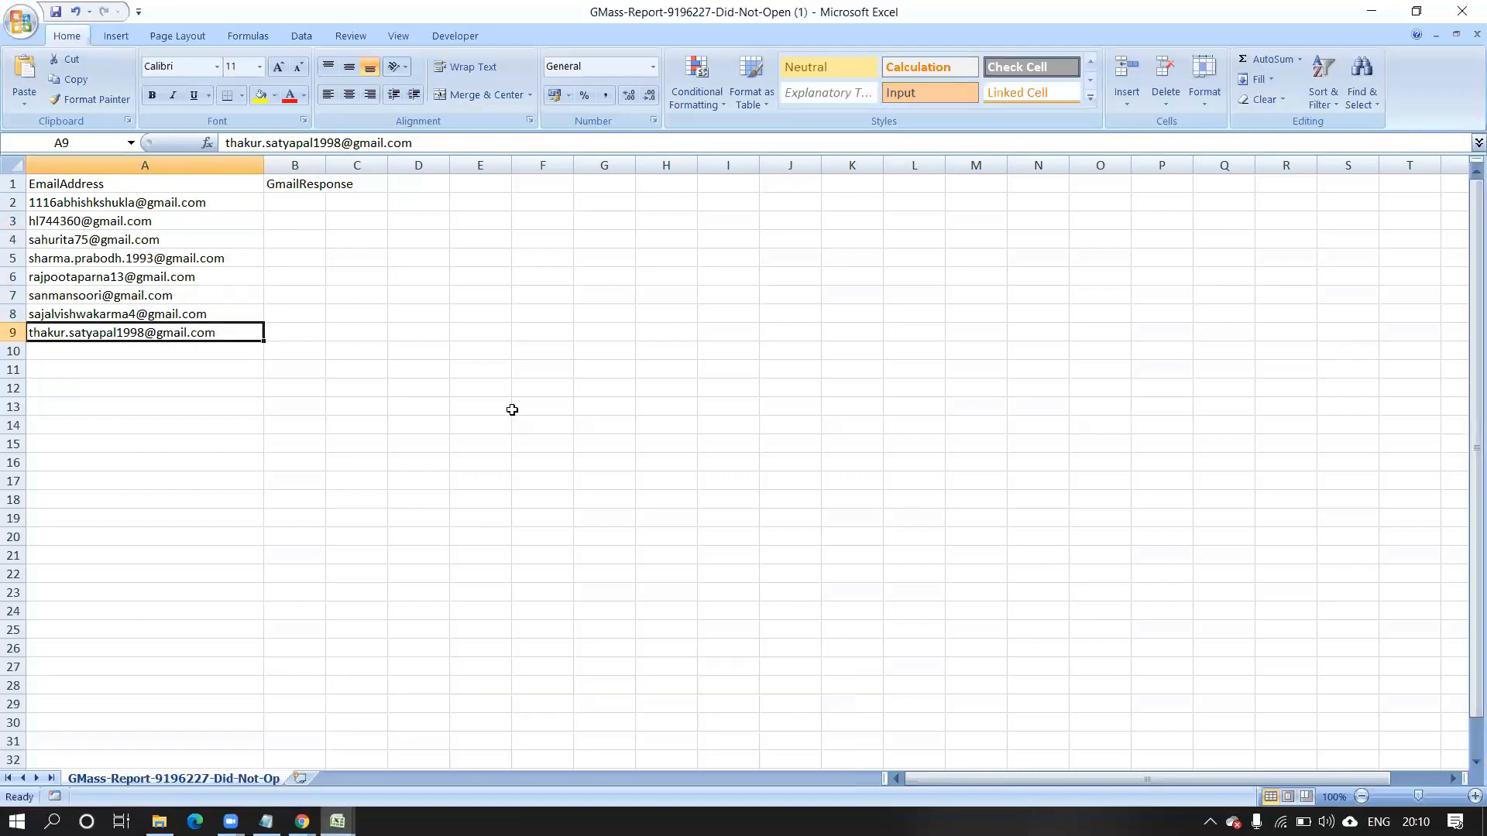
click(1378, 12)
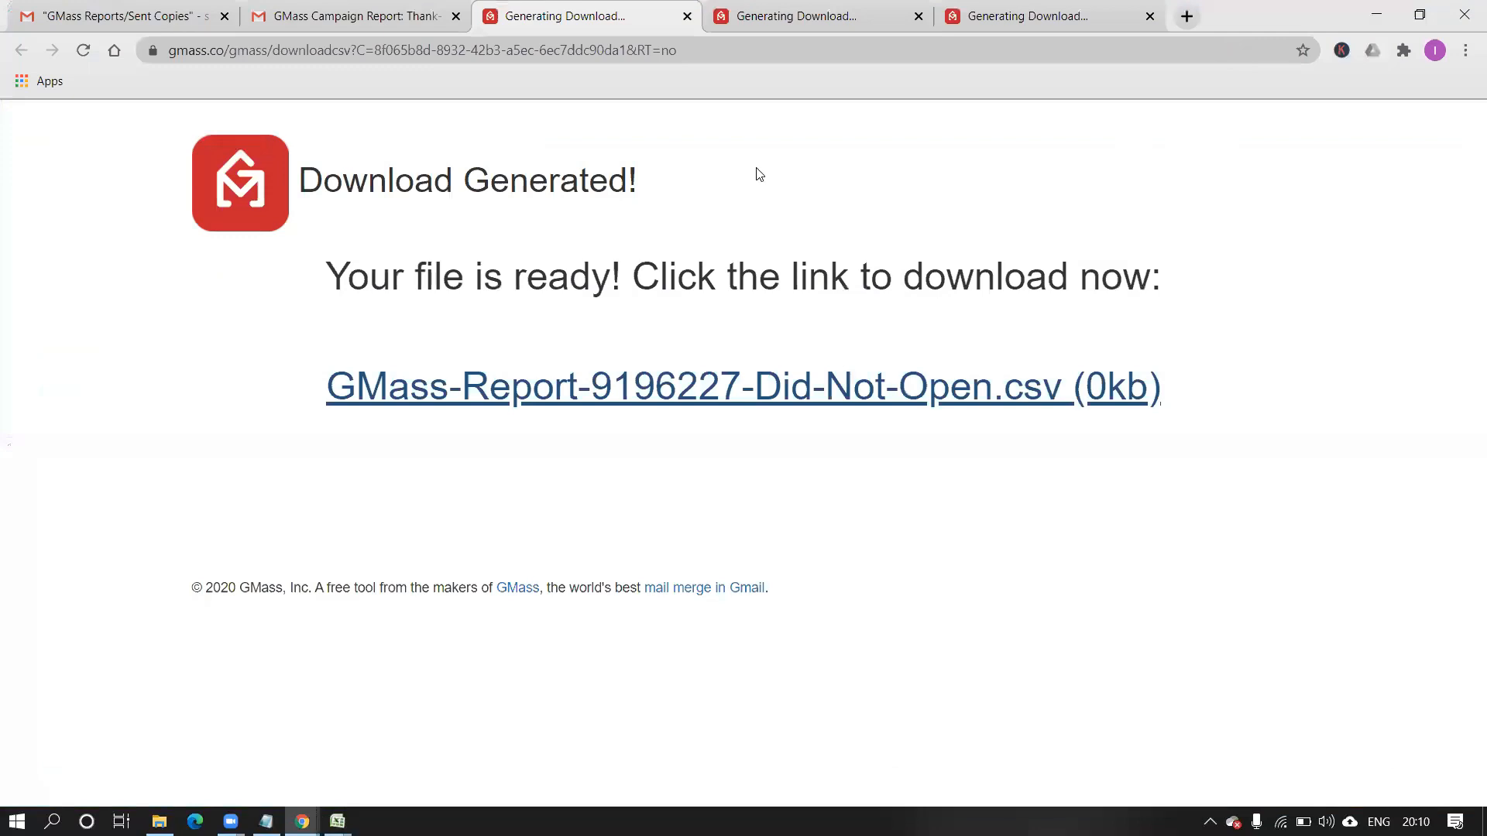
Return to the [CAMPAIGNS] list and open the E mail testing 2 report.
click(357, 17)
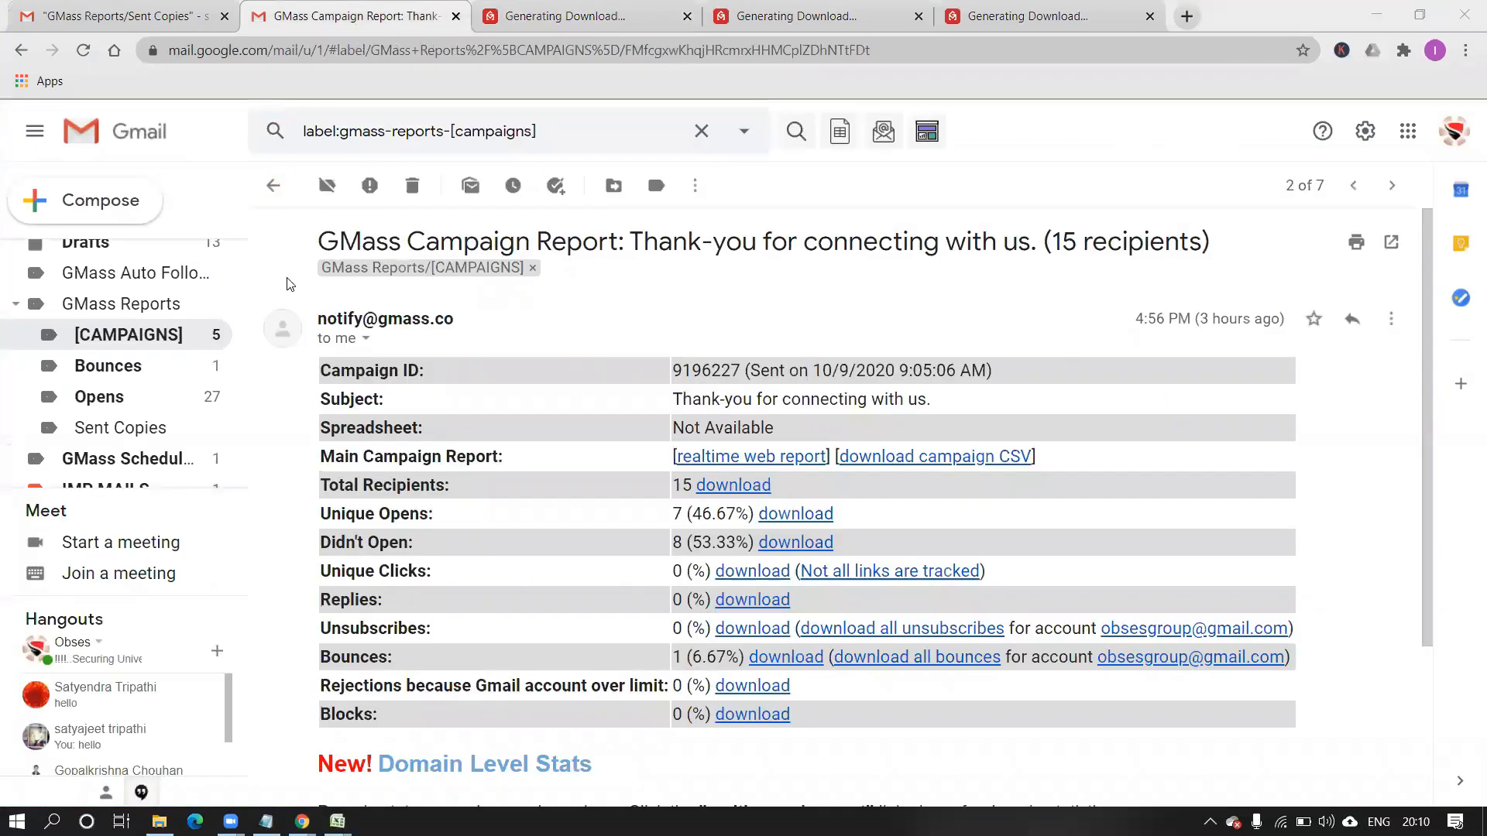
click(21, 49)
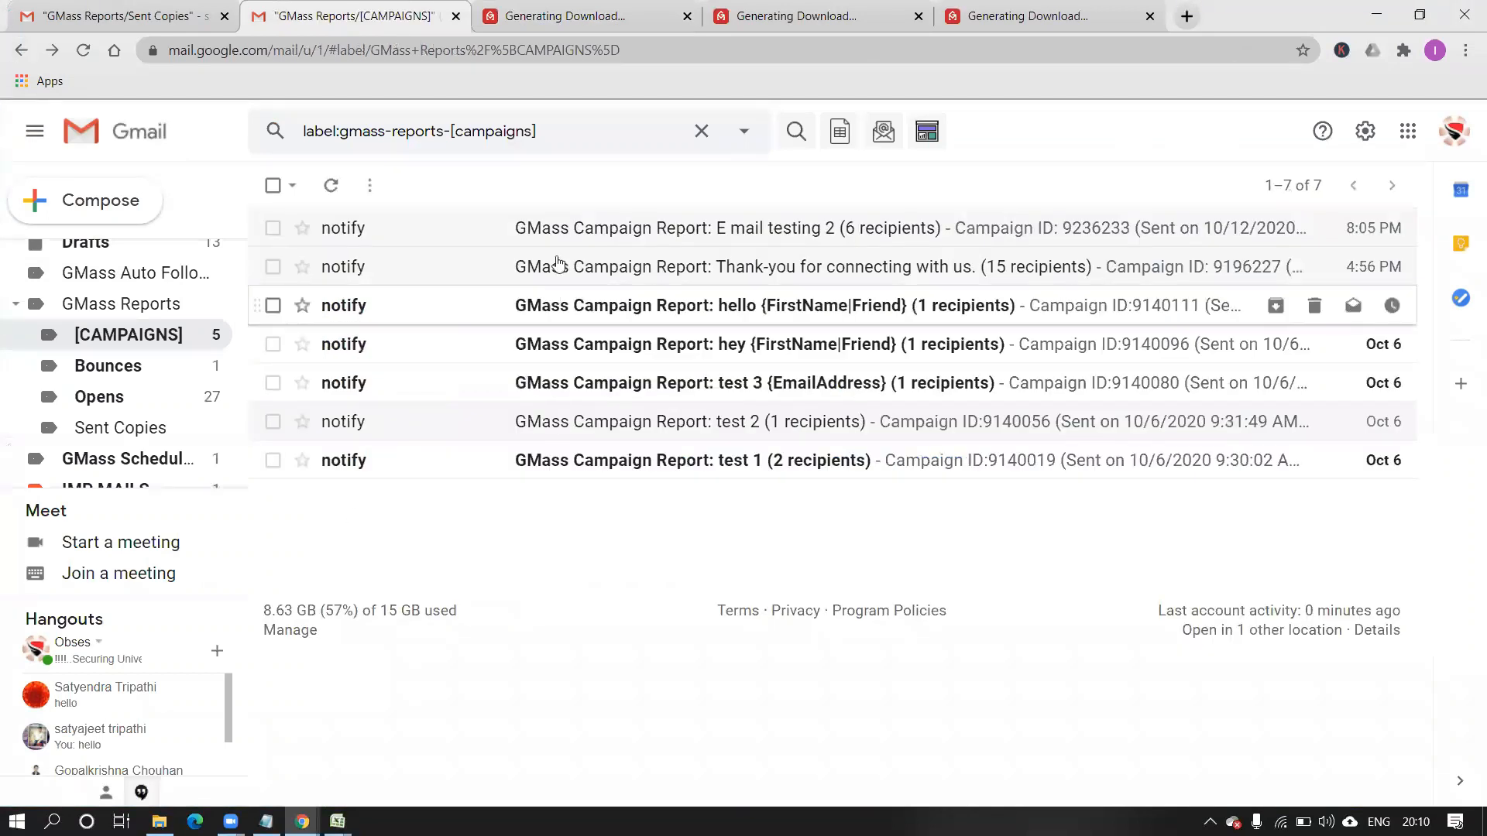
click(558, 232)
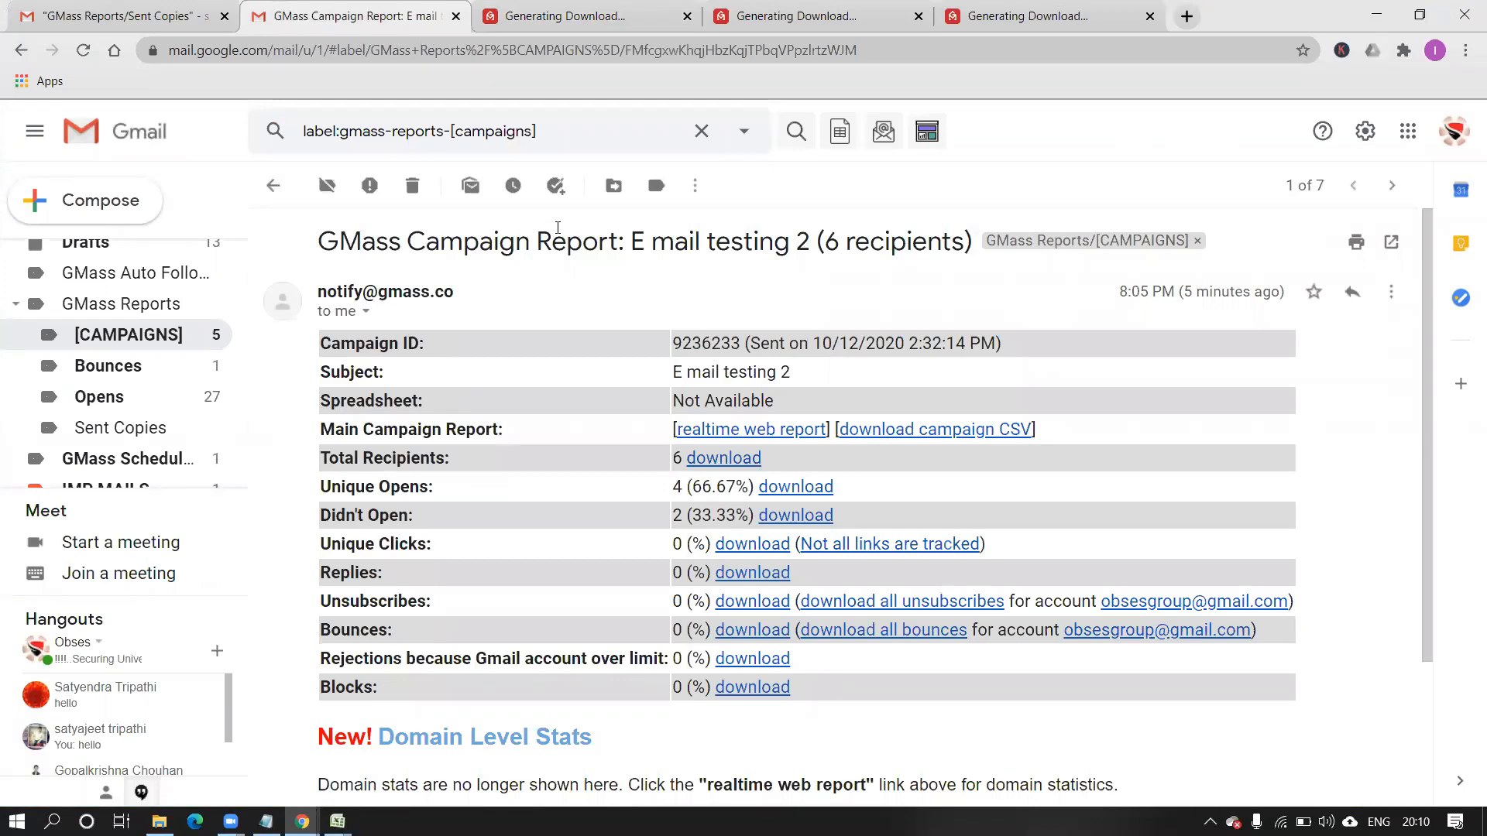
Download GMass-Report-9236233-Sent.csv for all 6 recipients and open it in Excel.
click(717, 460)
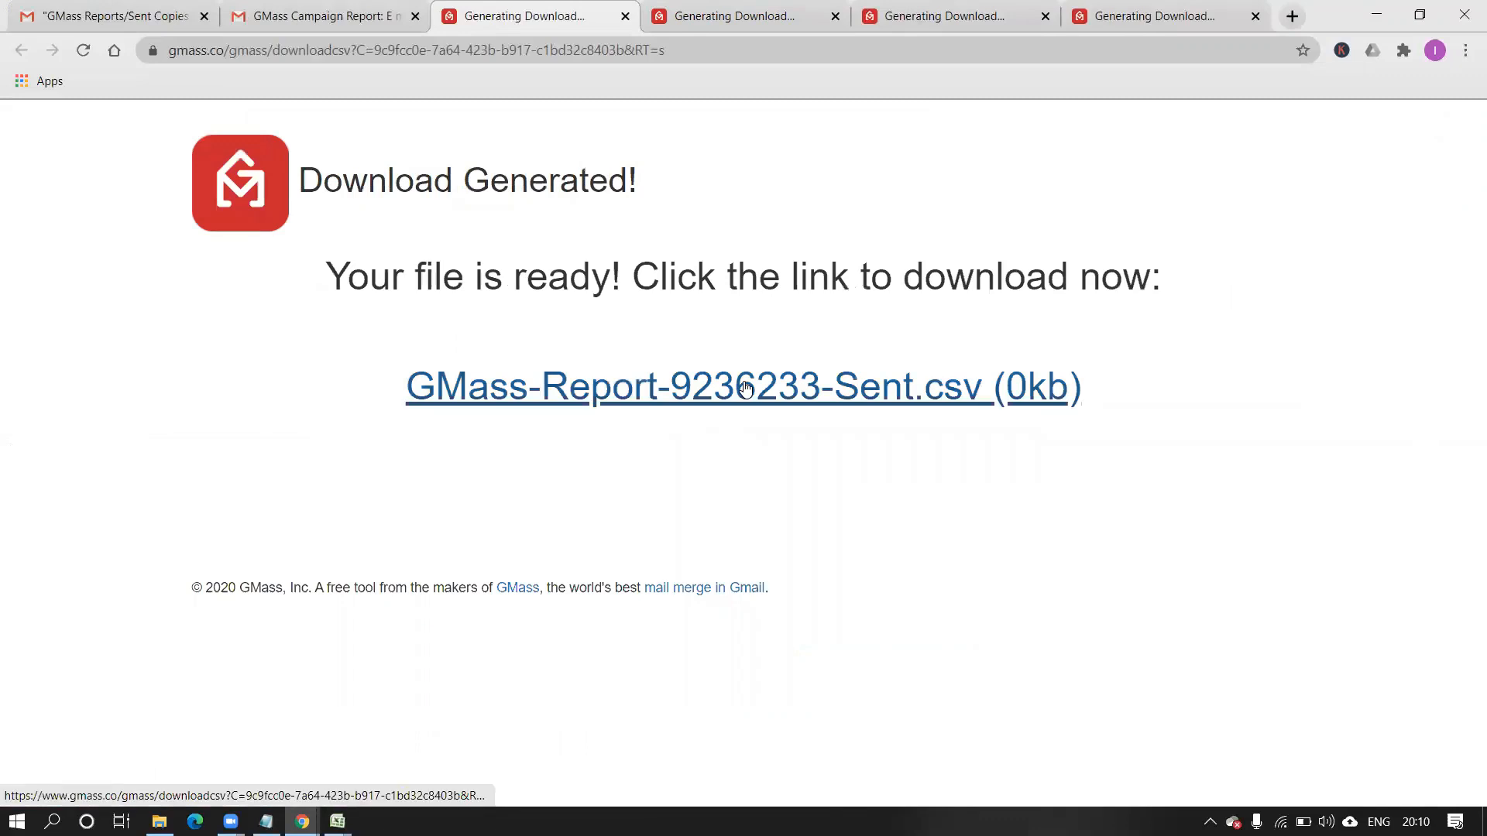
click(744, 388)
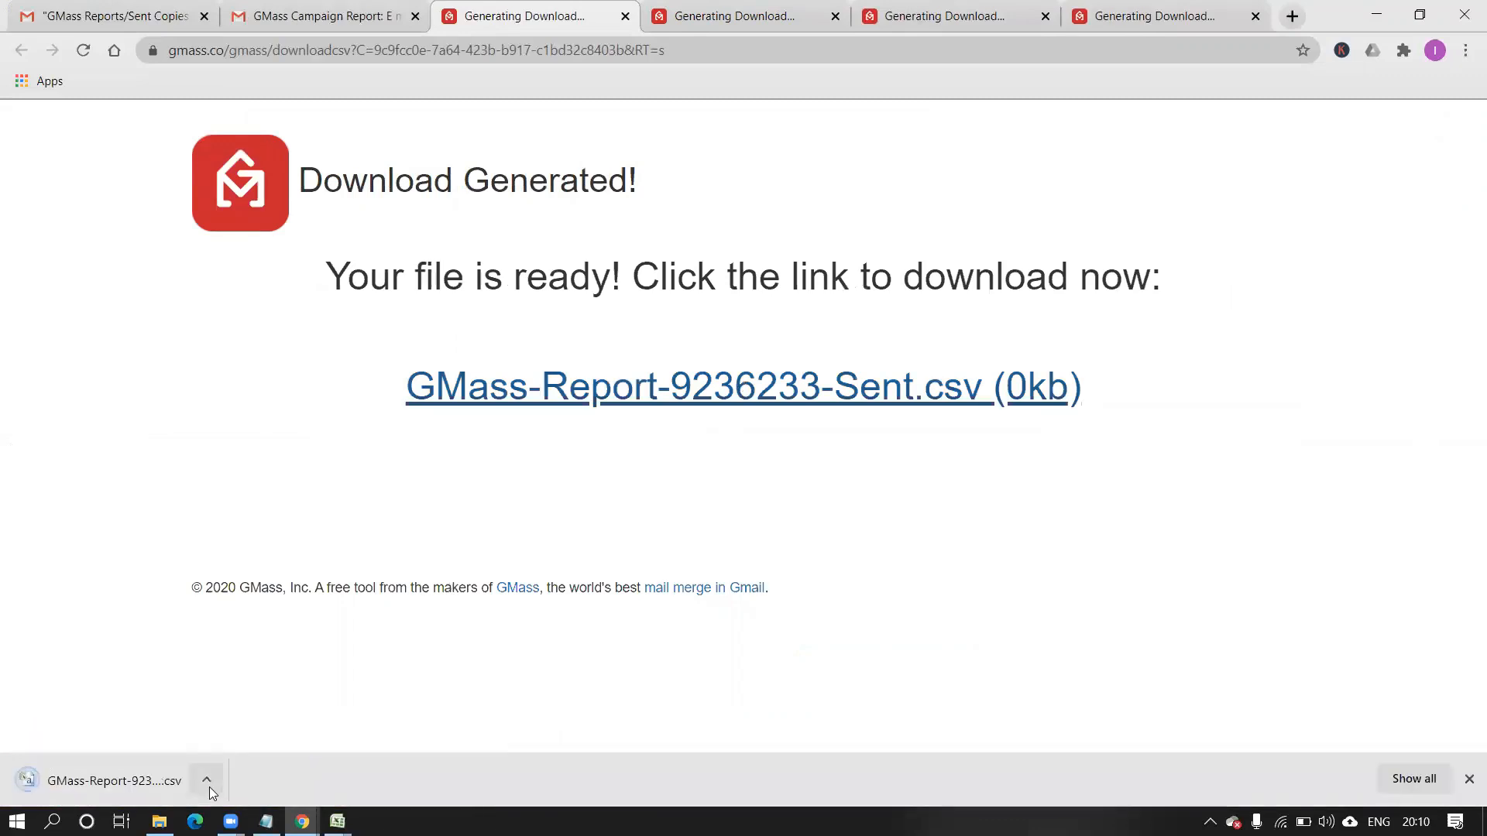
click(209, 787)
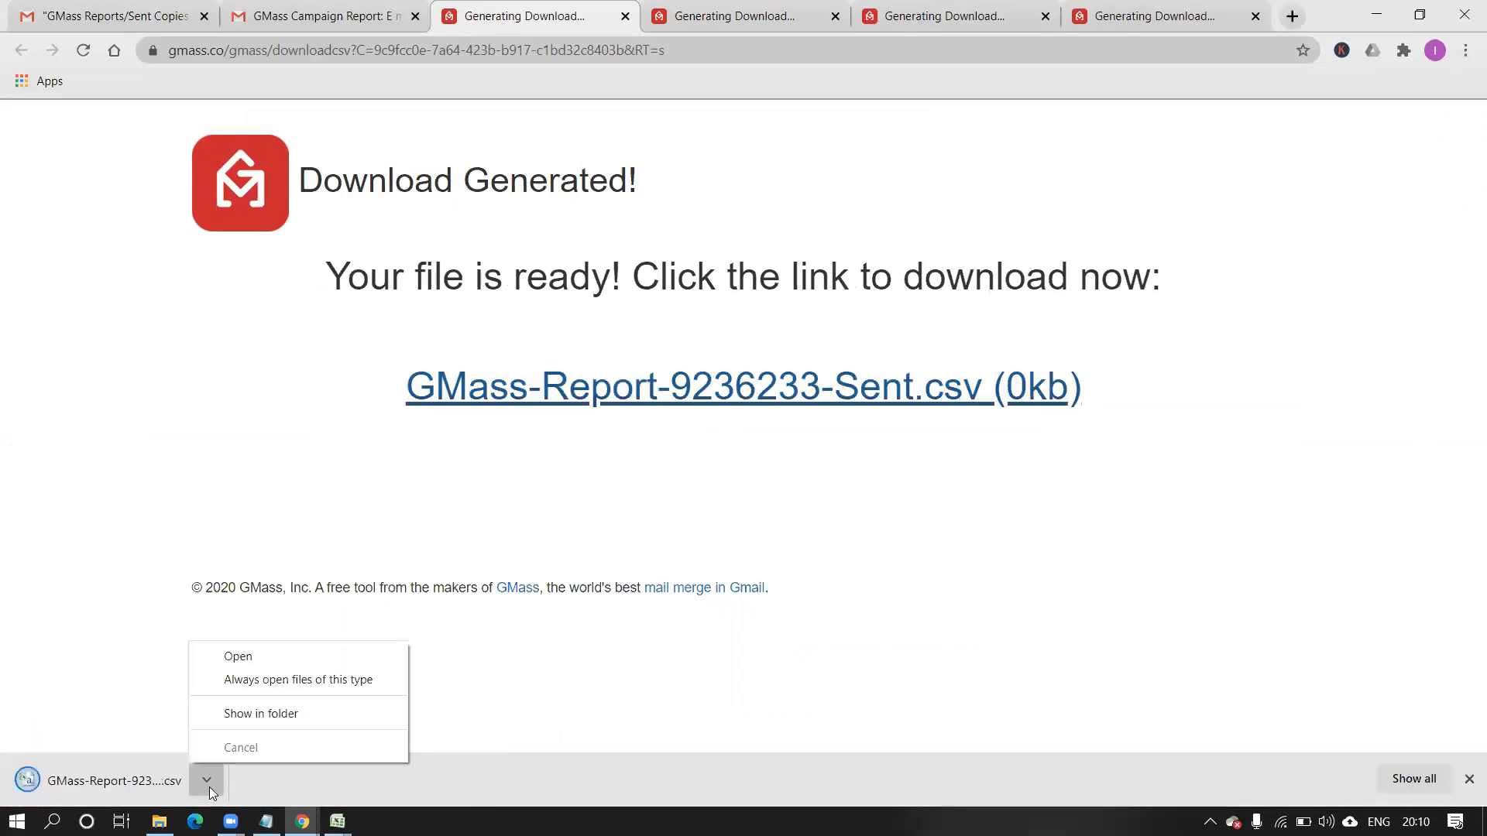
click(261, 658)
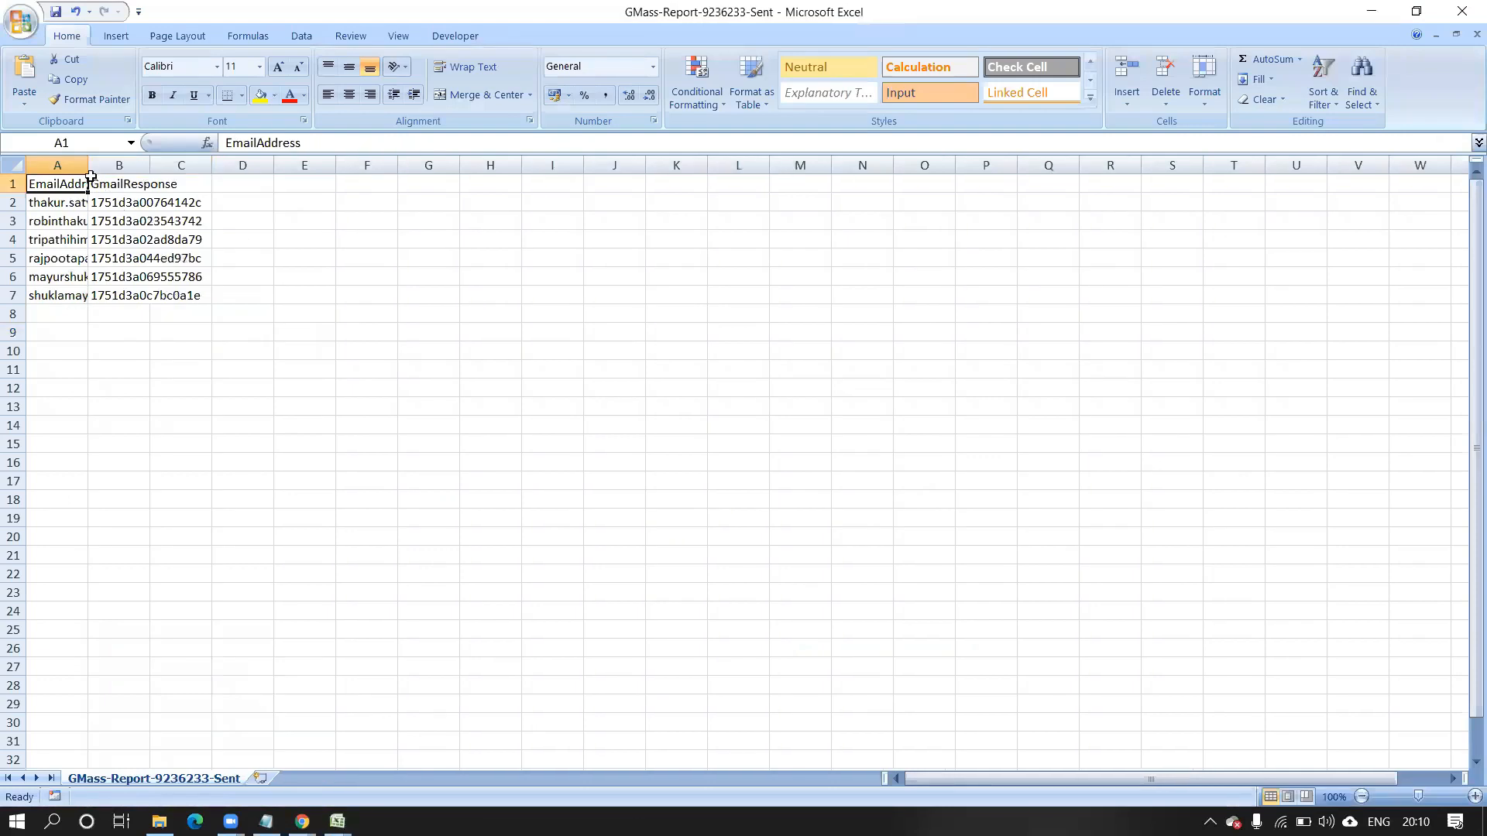
Widen column A of the Sent report so the full recipient addresses in A2–A6 show.
drag(87, 165, 263, 206)
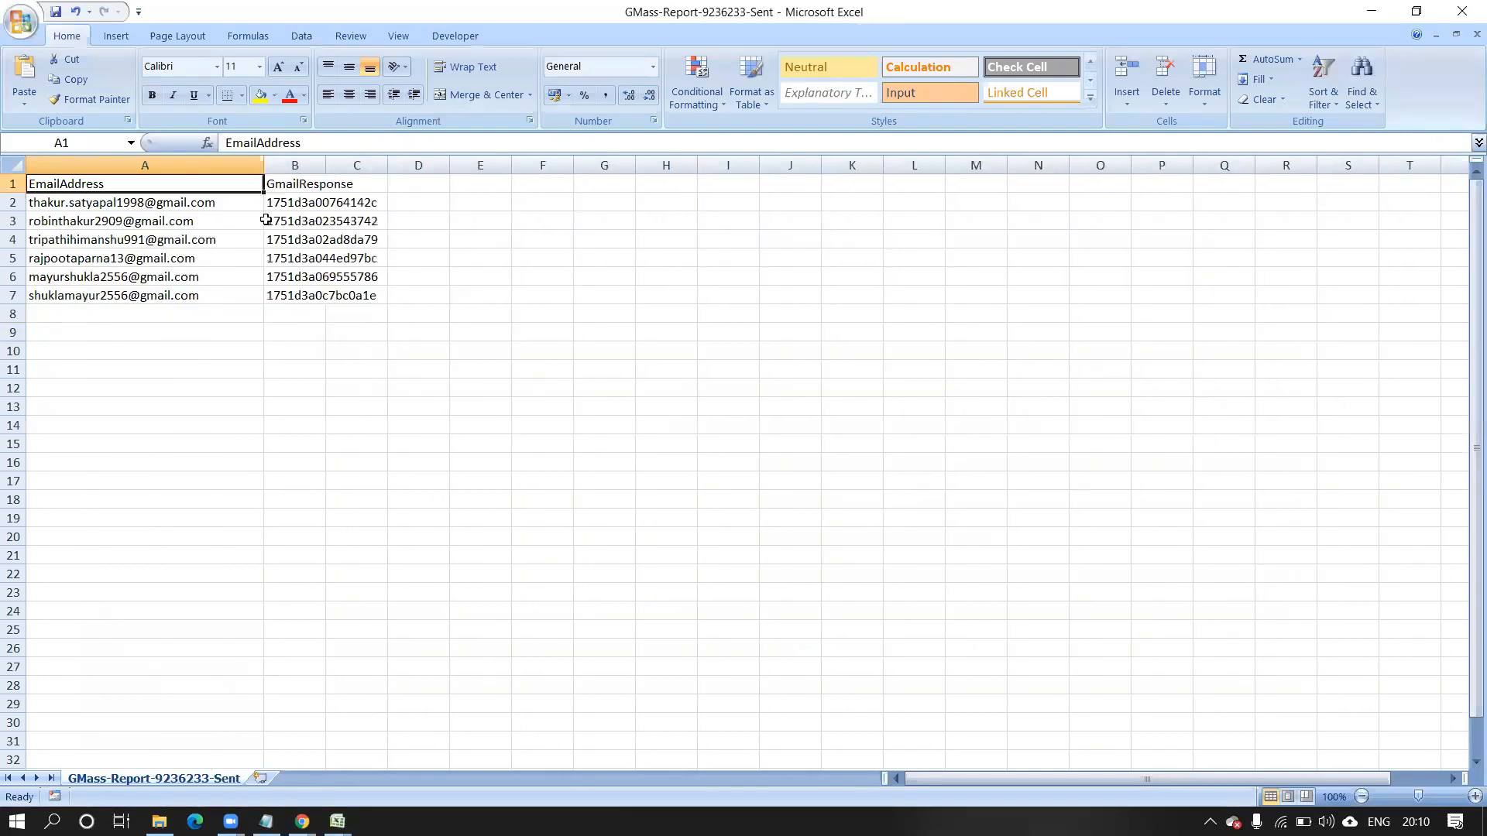
click(133, 209)
click(130, 219)
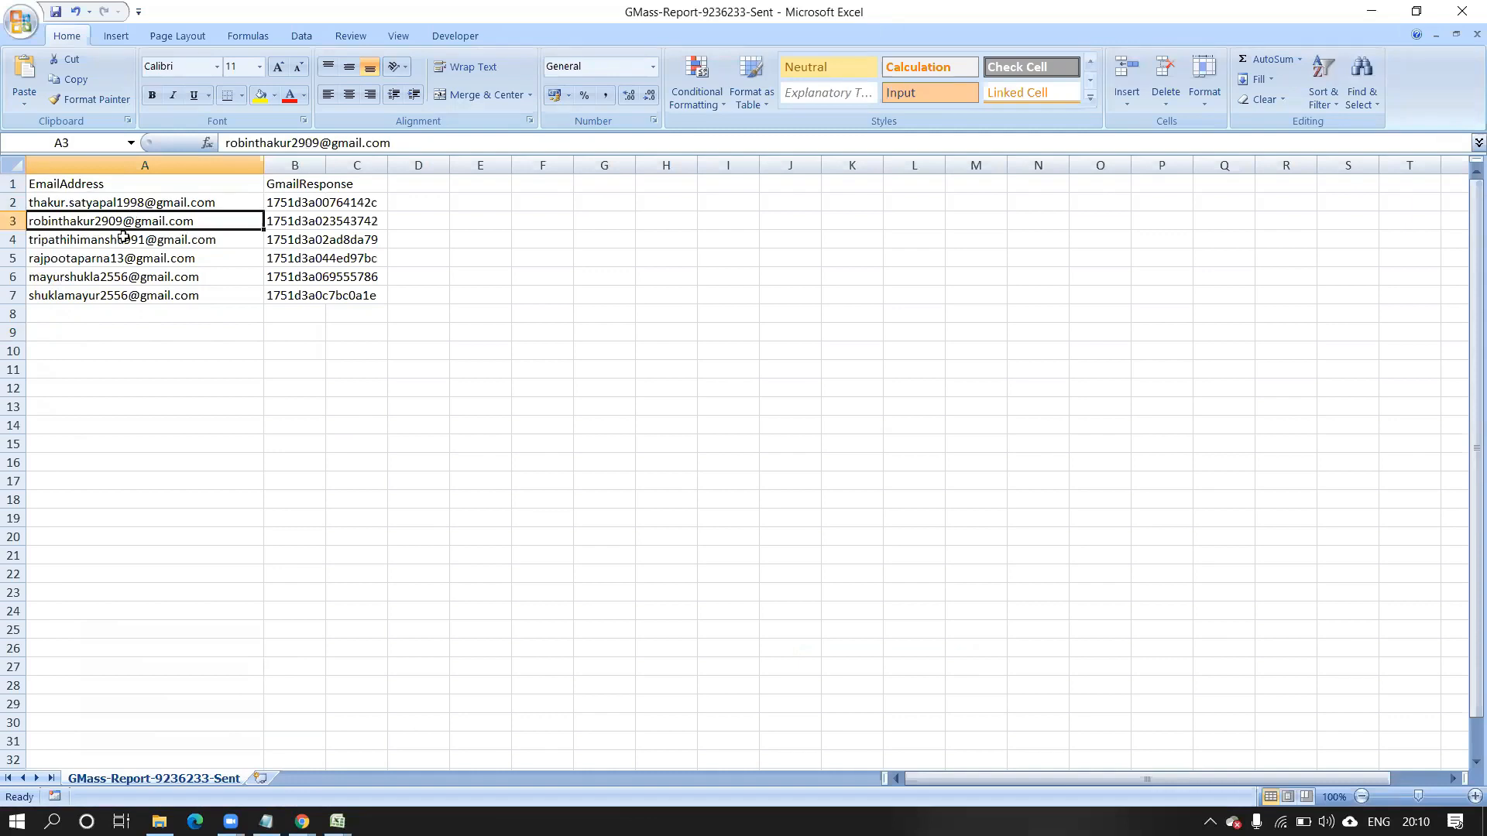
click(124, 238)
click(124, 281)
drag(124, 283, 124, 282)
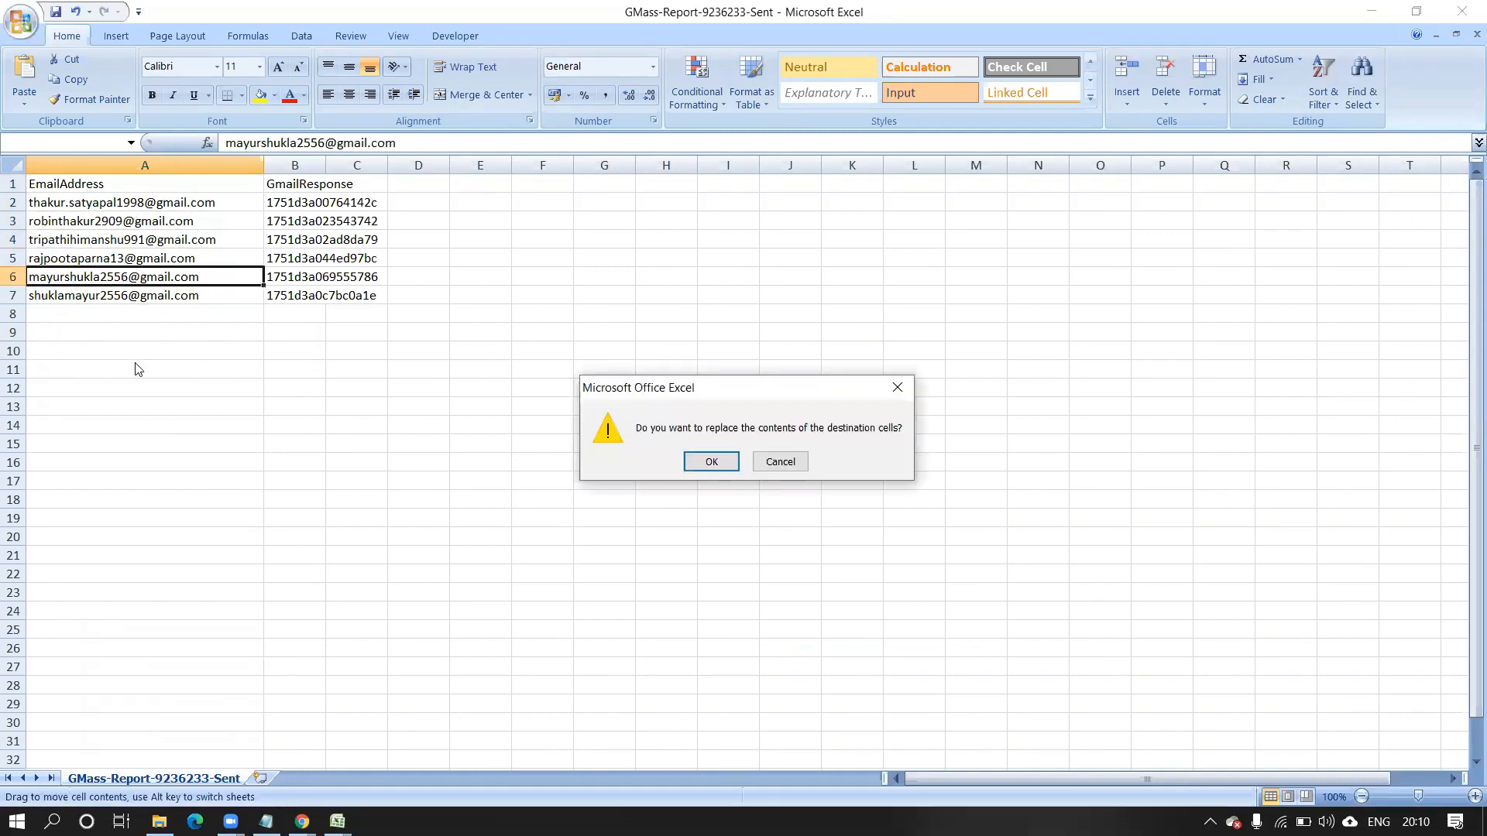
Cancel the replace prompt, minimize Excel and return to the GMass campaign report.
click(777, 462)
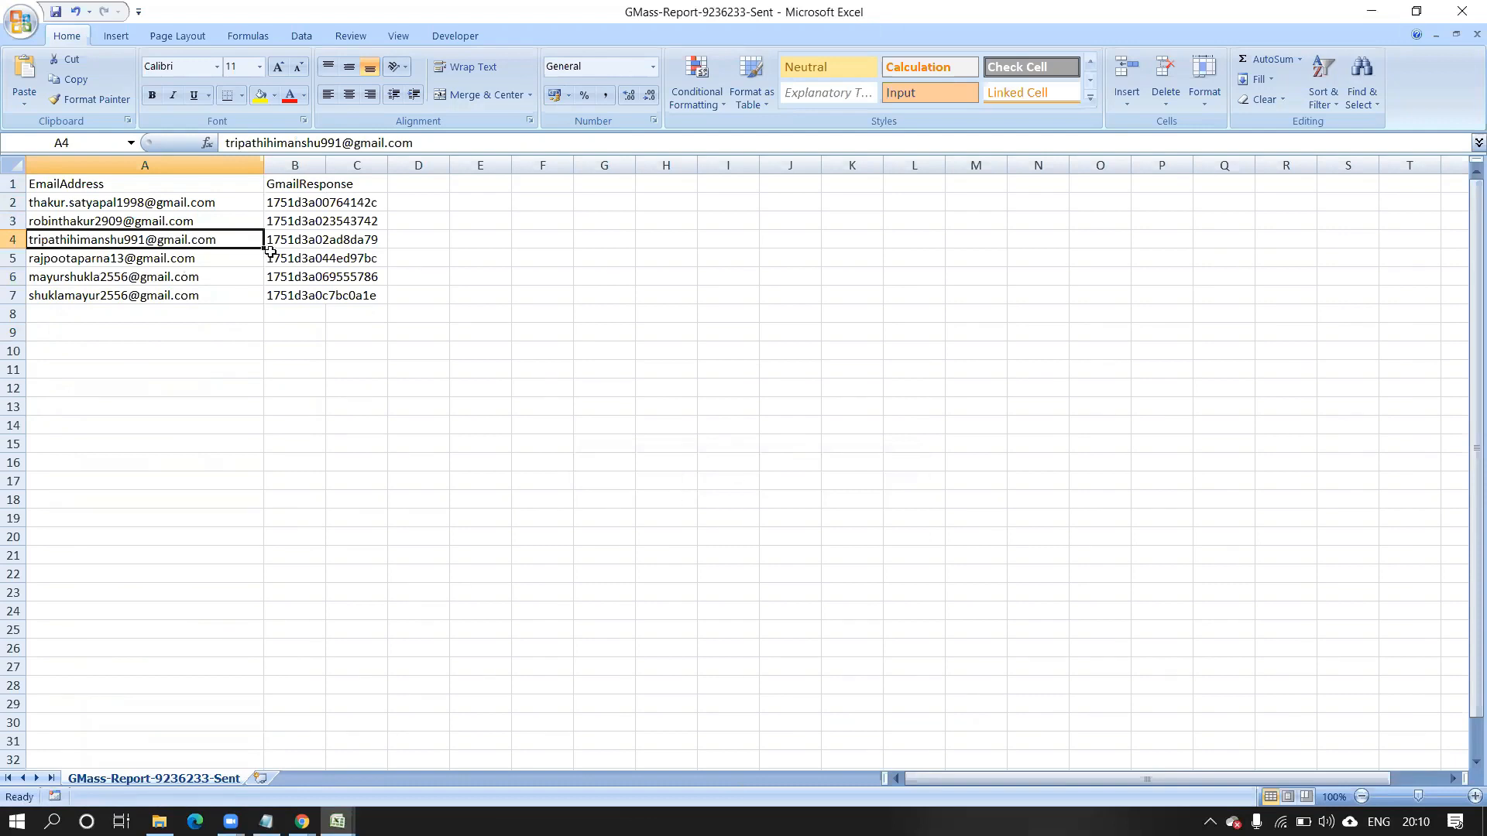
click(1371, 11)
click(317, 19)
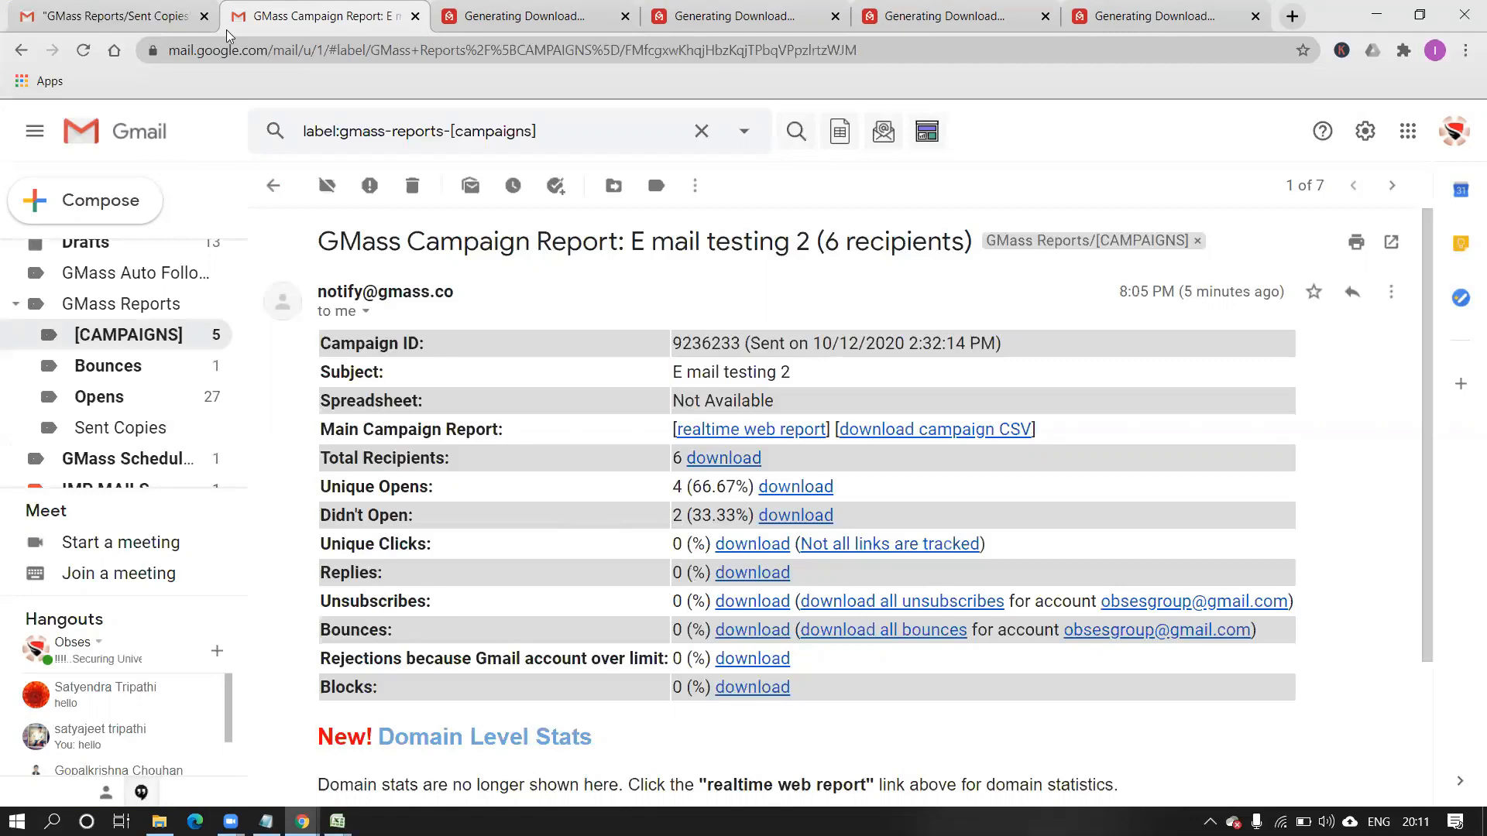
Start a new email addressed to the contact picked from the autocomplete suggestions.
click(97, 12)
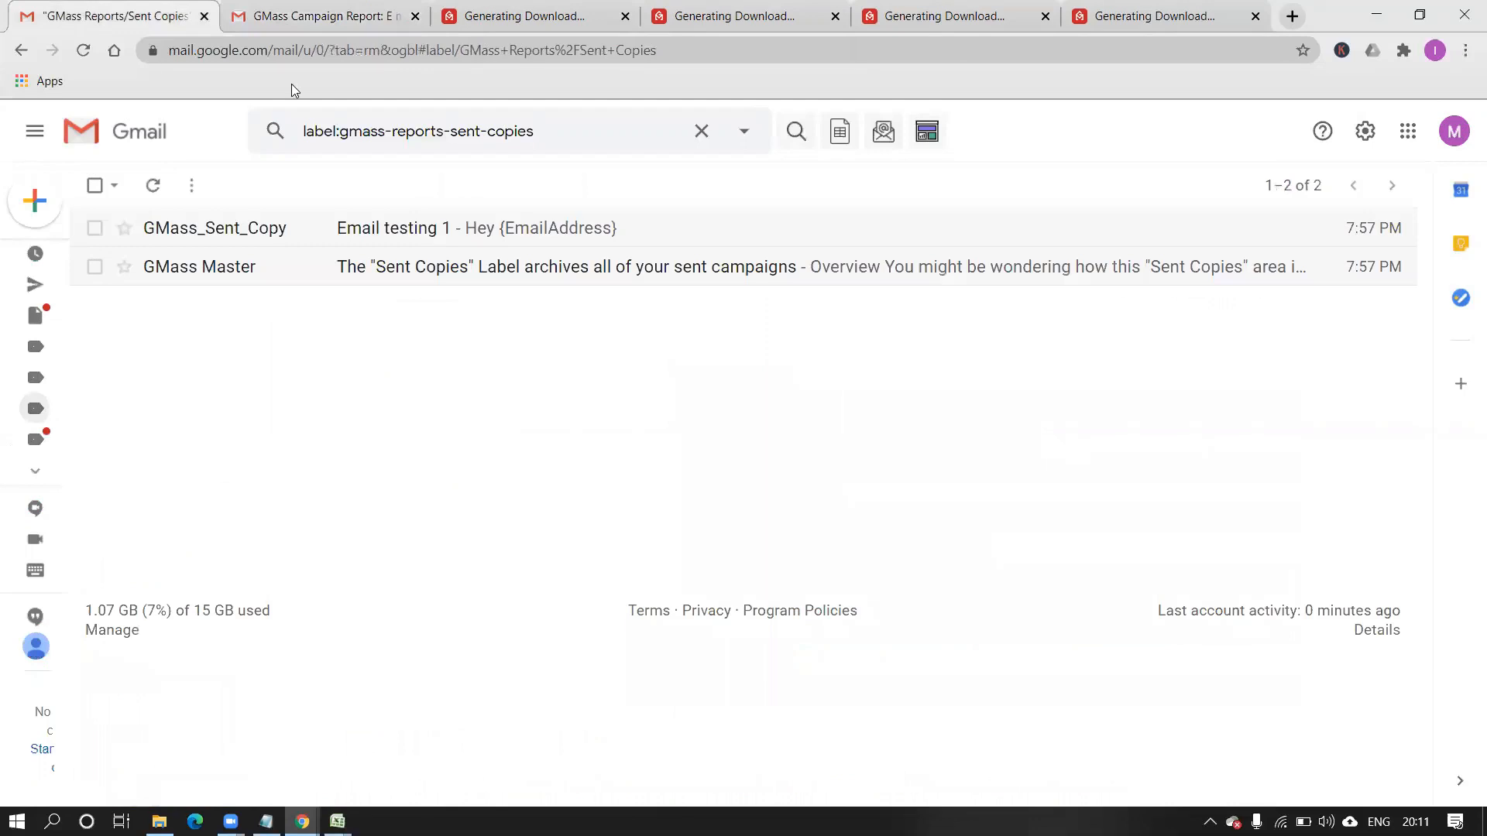
click(285, 21)
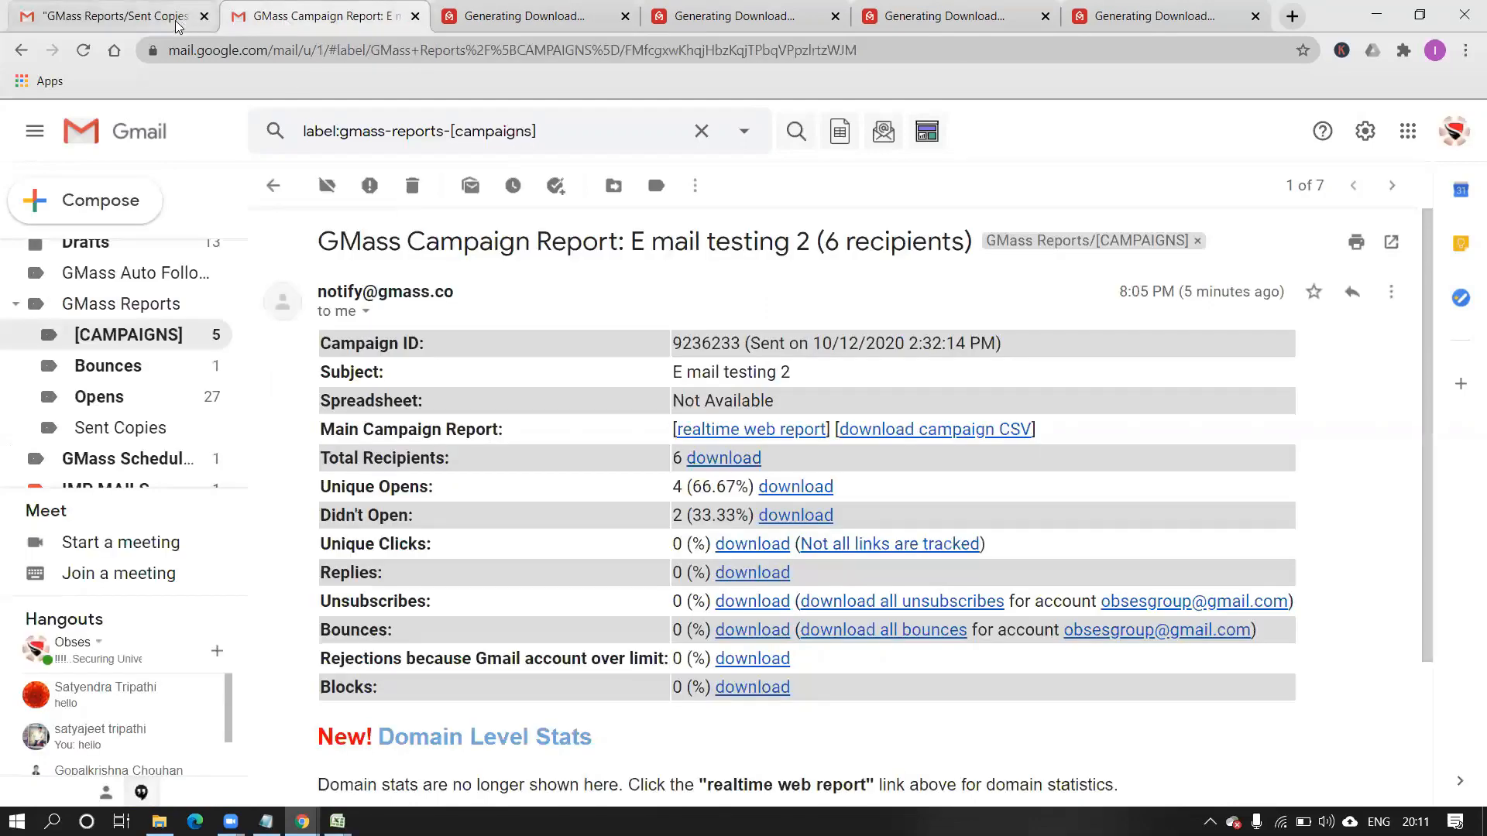
click(101, 200)
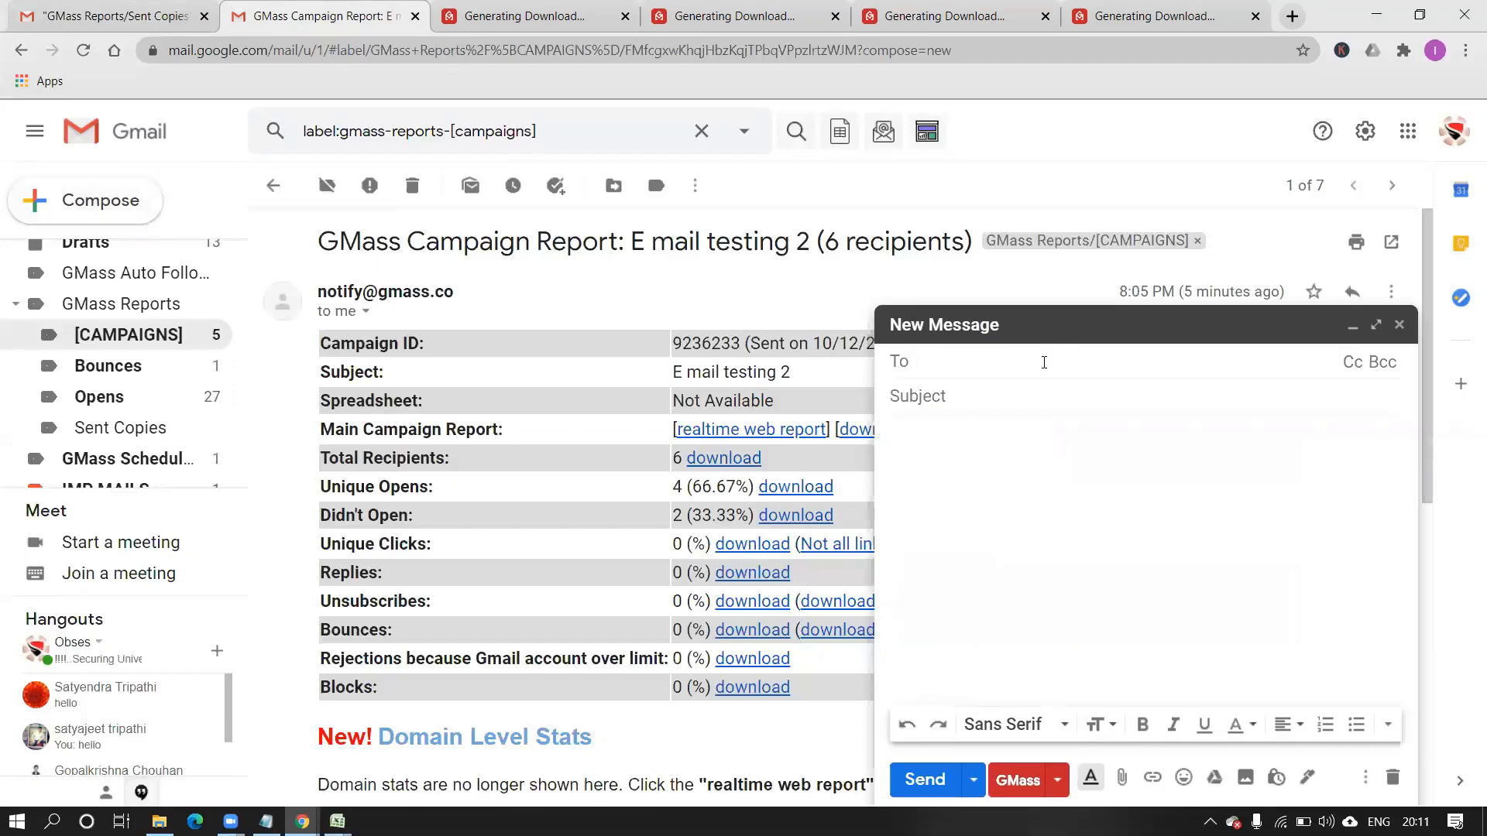
text(shu)
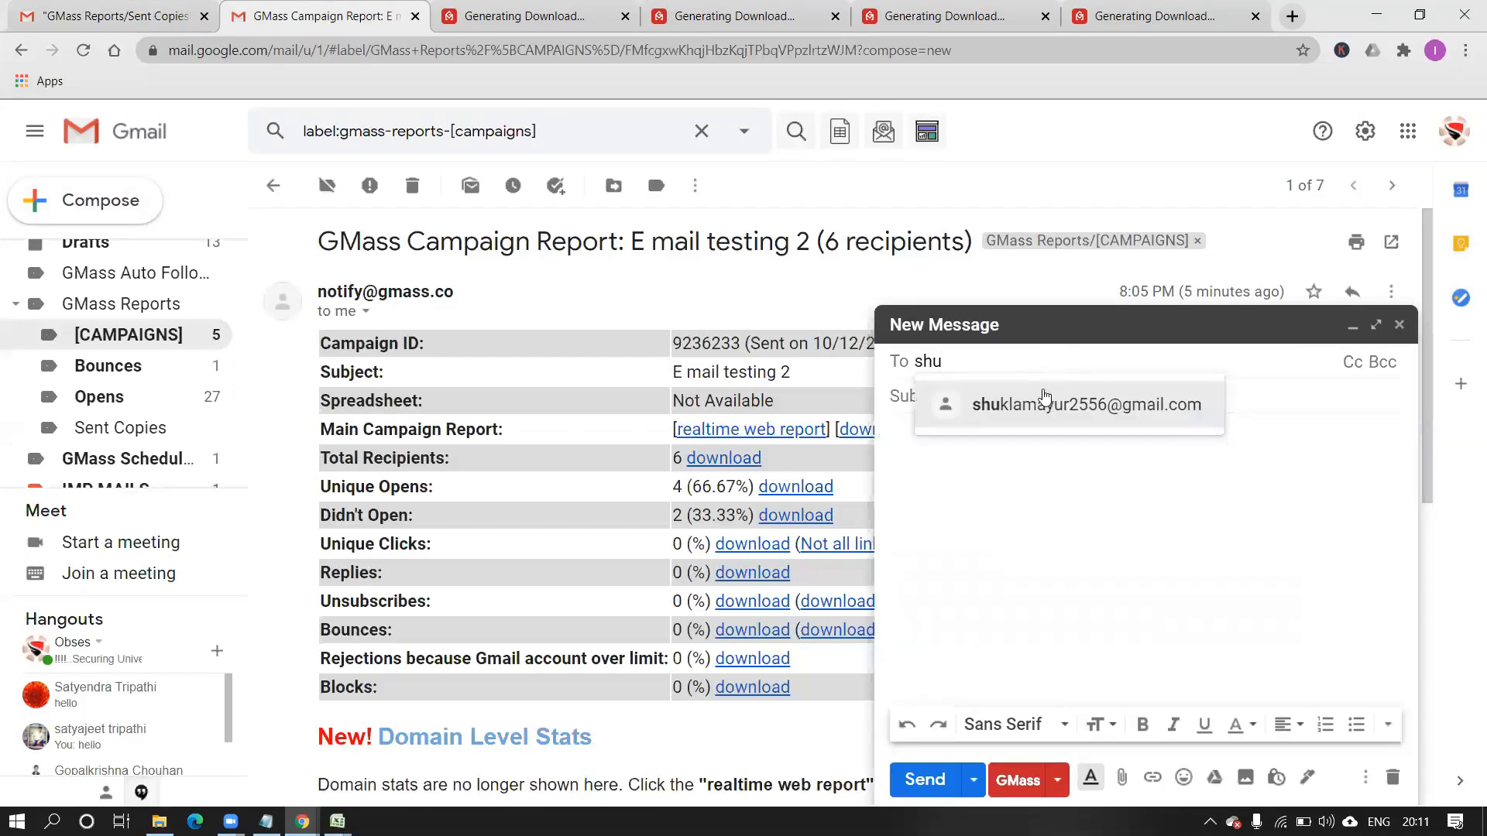
click(1040, 404)
Enter the subject 'testing 3' and the body 'hello'.
click(1029, 399)
text(testing 3)
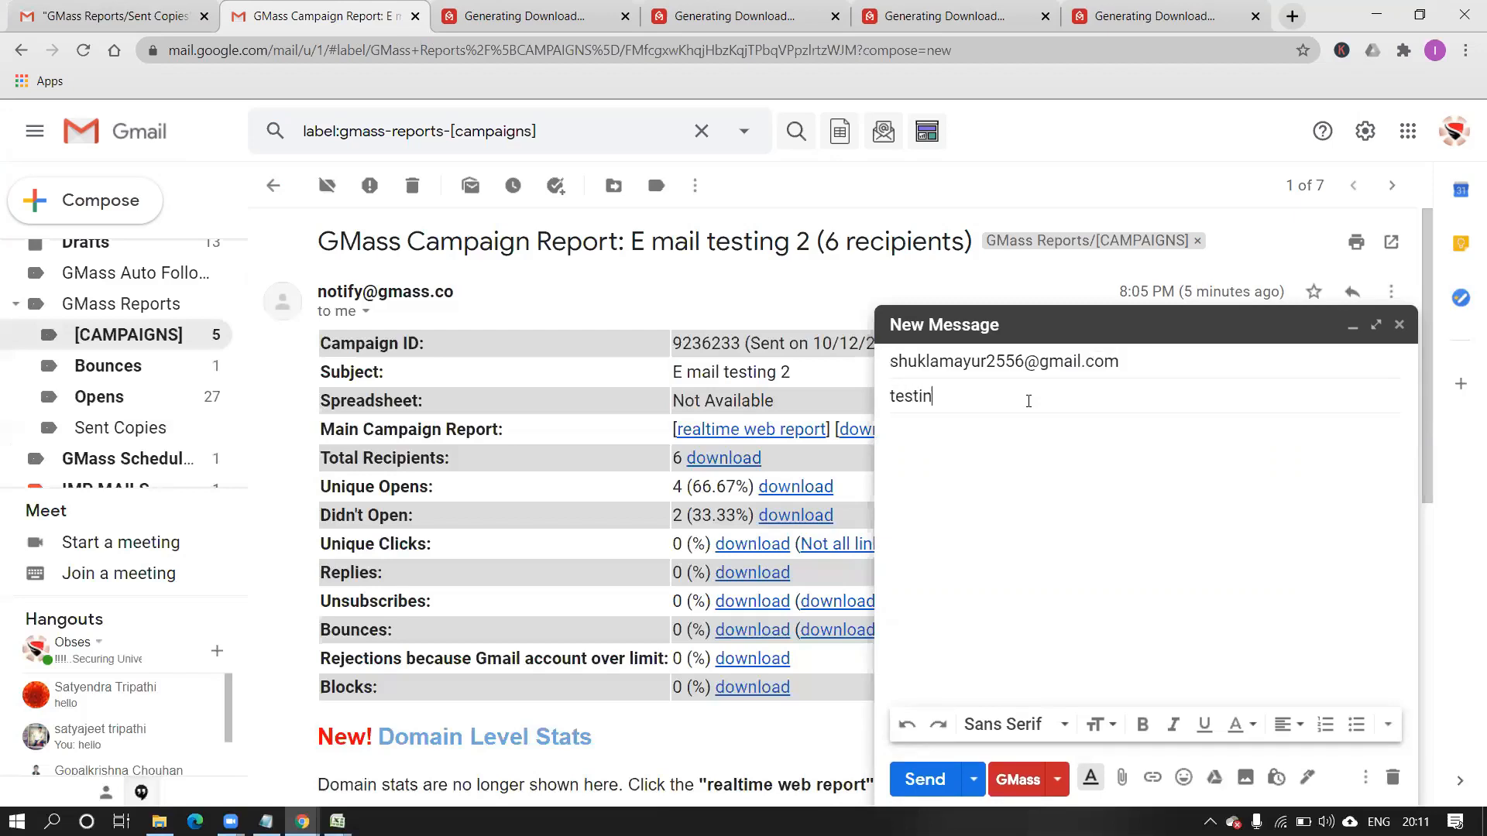
click(998, 492)
text(hello)
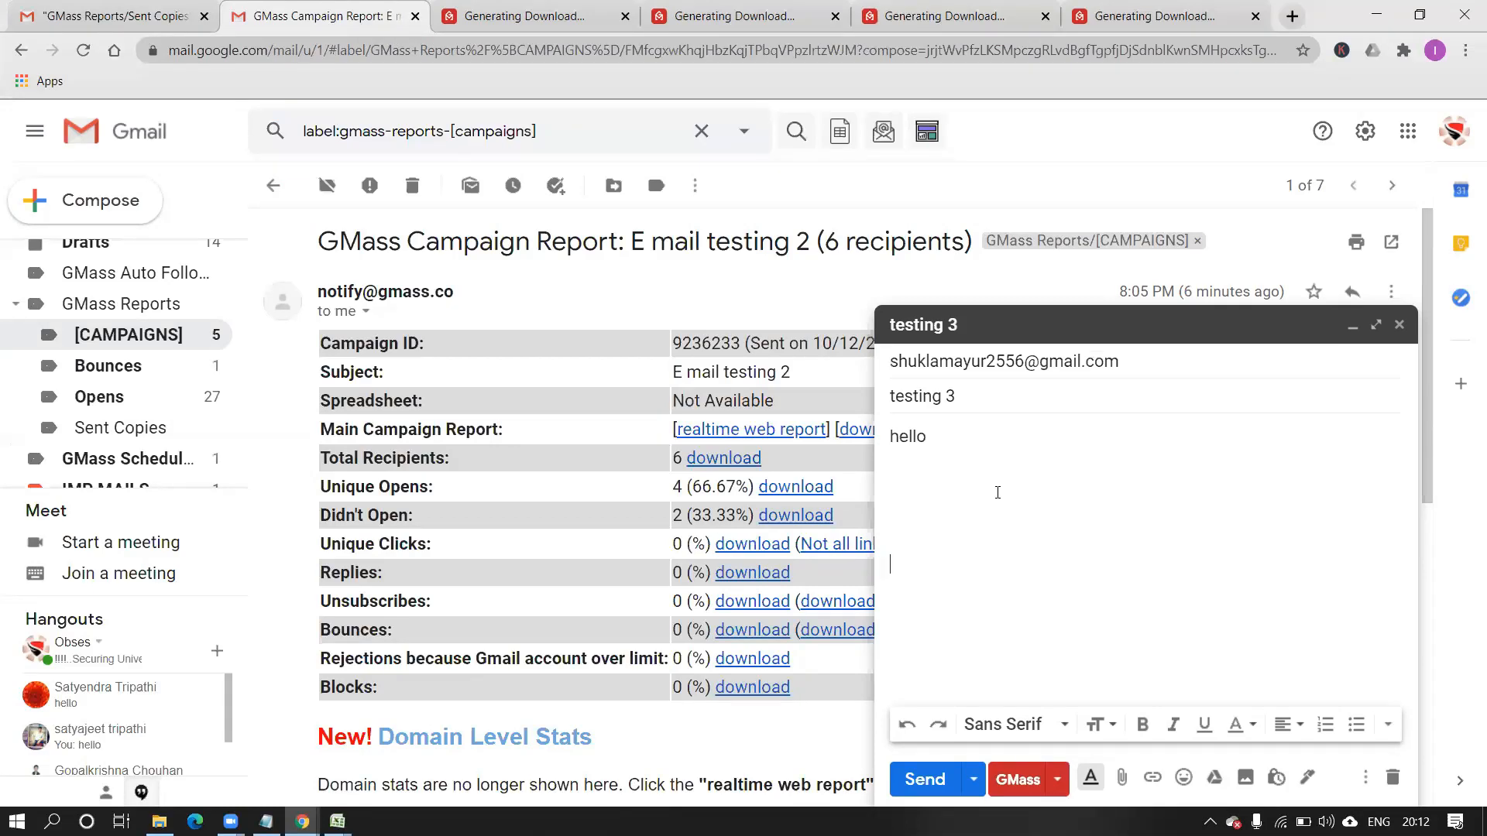
Insert the GMass unsubscribe link into the body and set its text size to Small.
click(1057, 786)
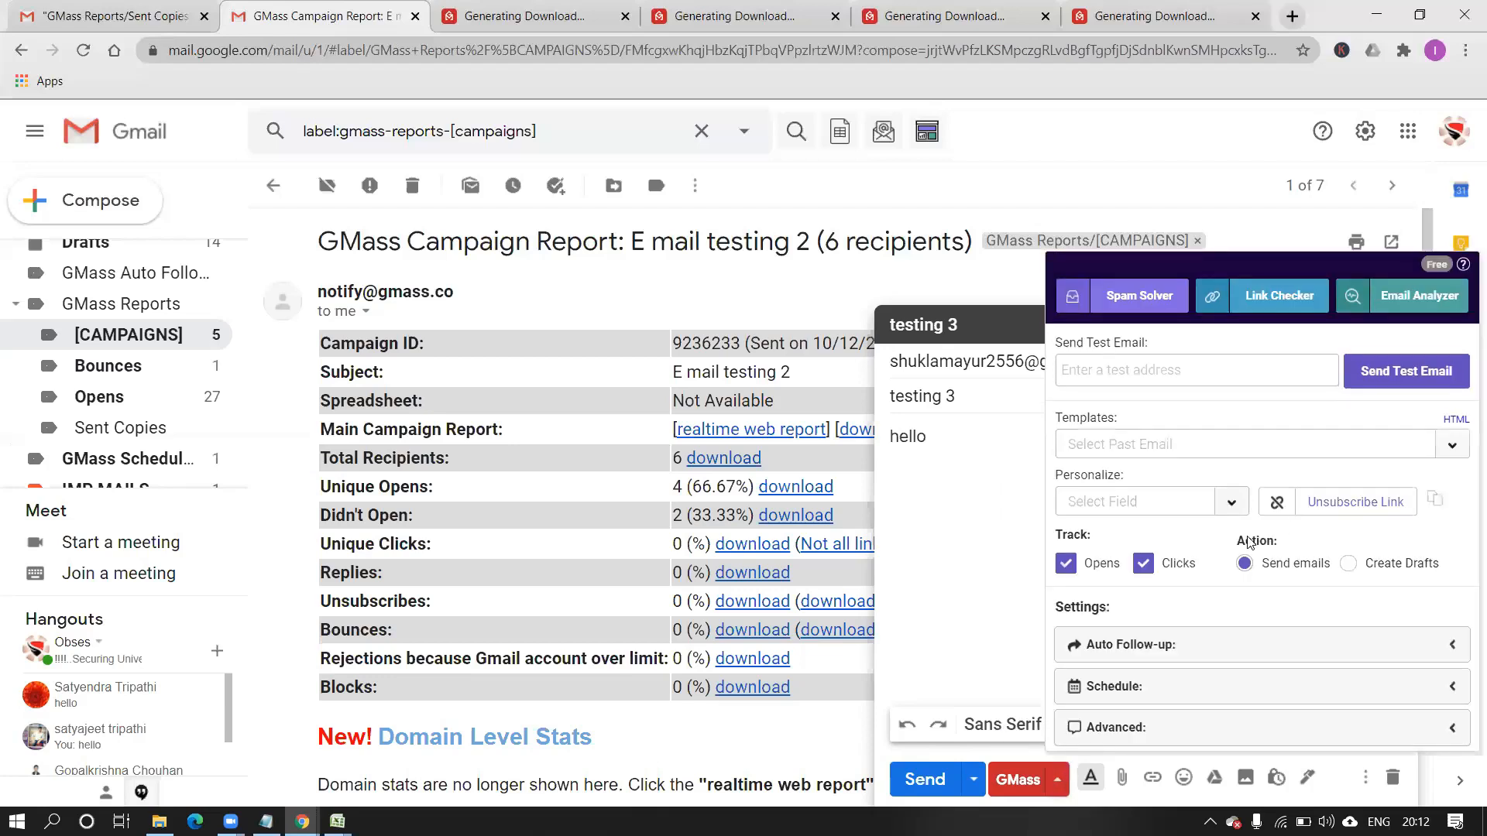
click(1314, 505)
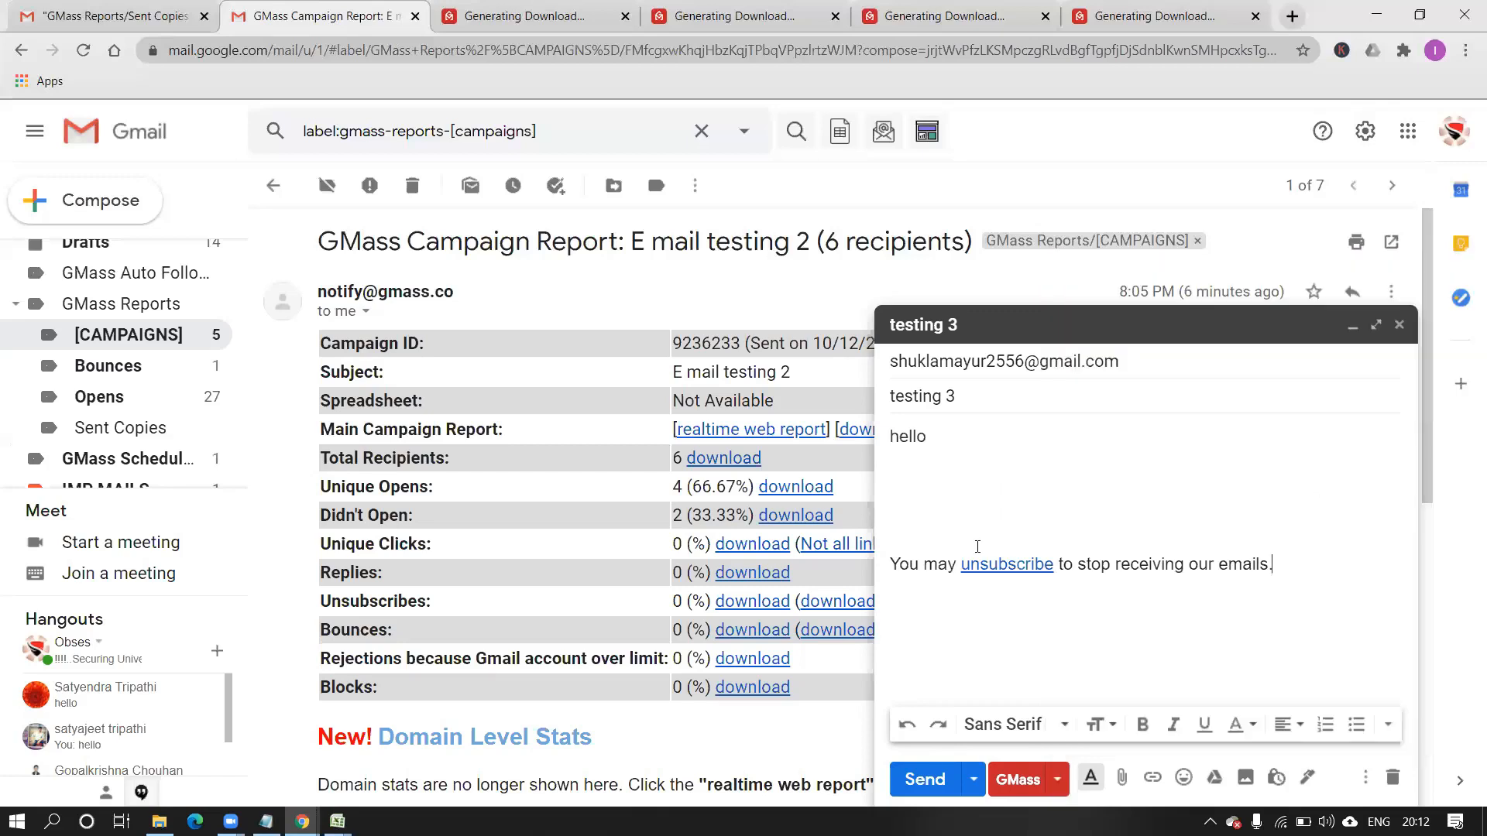
drag(891, 566, 1290, 564)
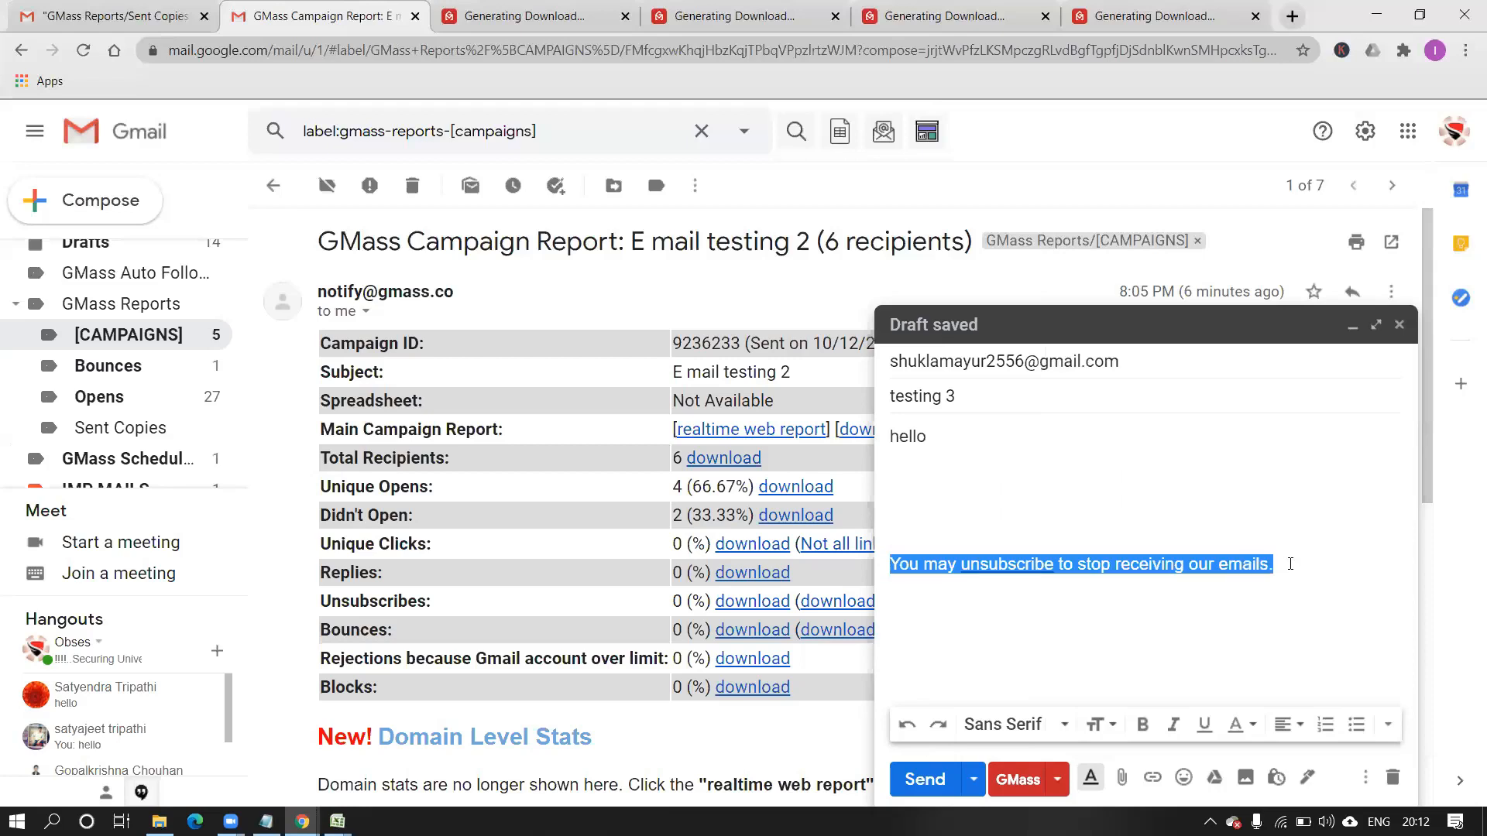
click(1250, 729)
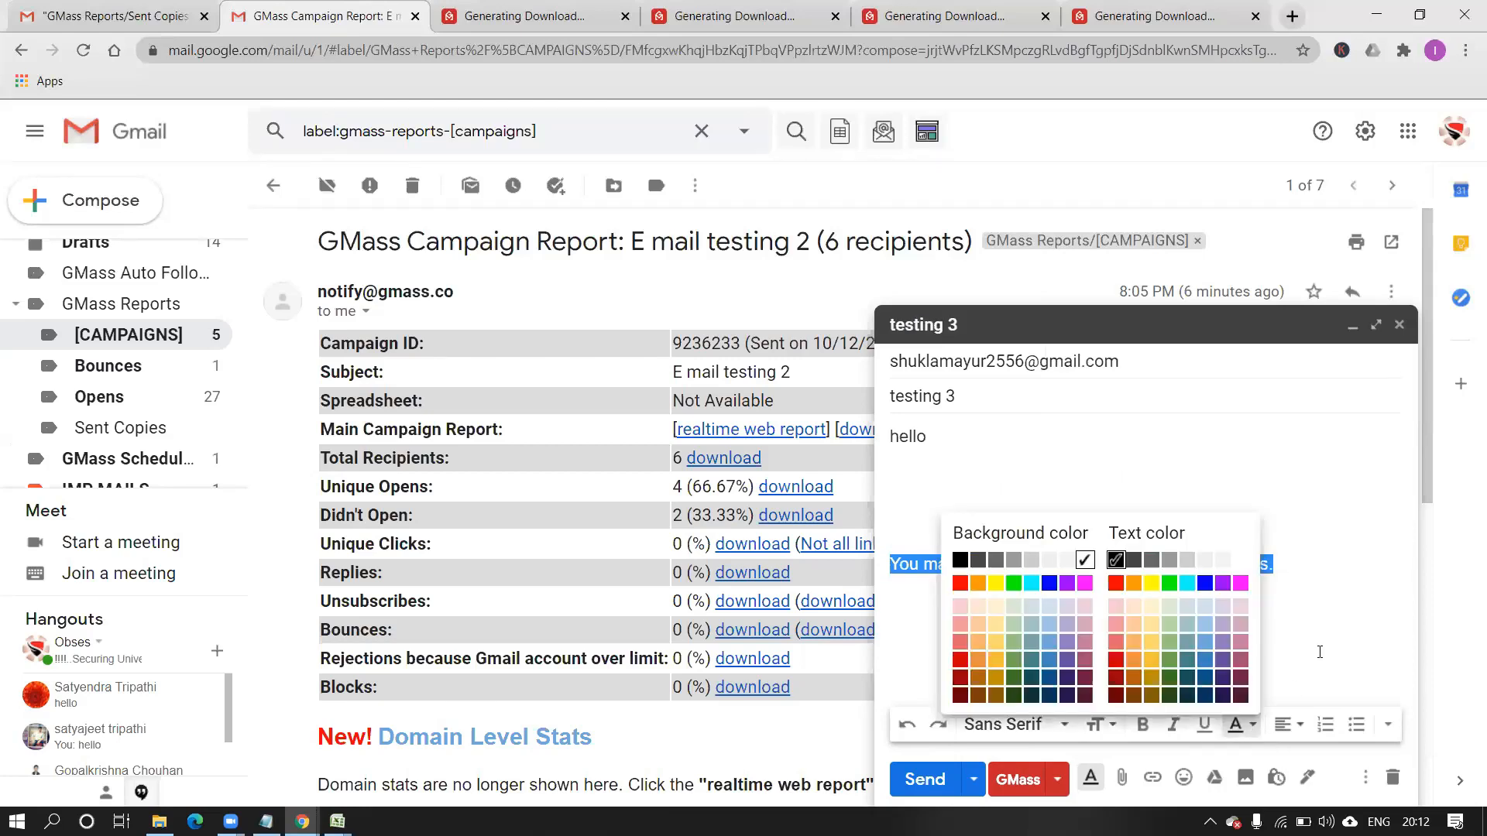
click(1321, 650)
click(1253, 655)
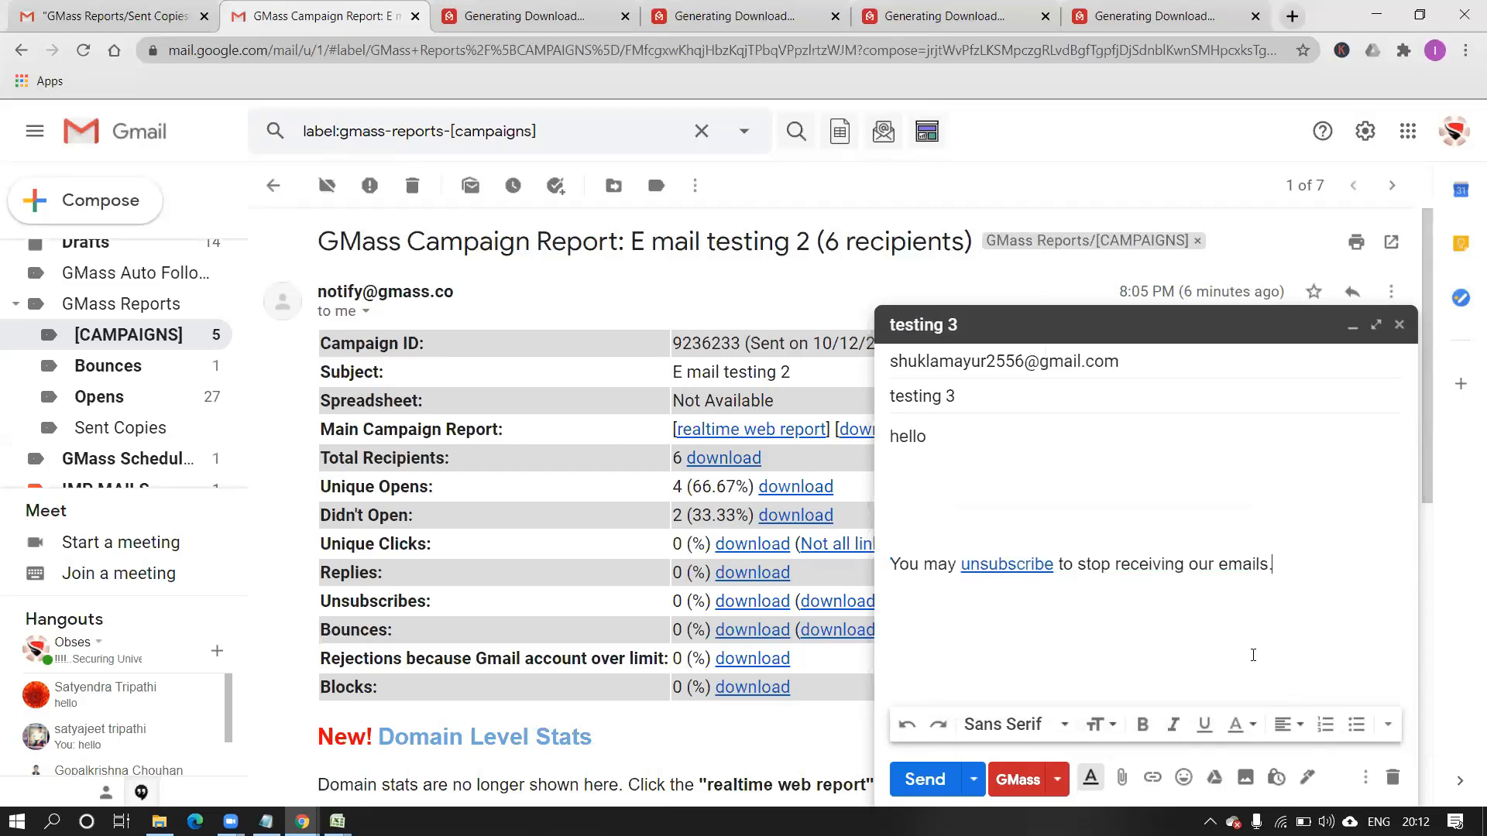
click(1111, 733)
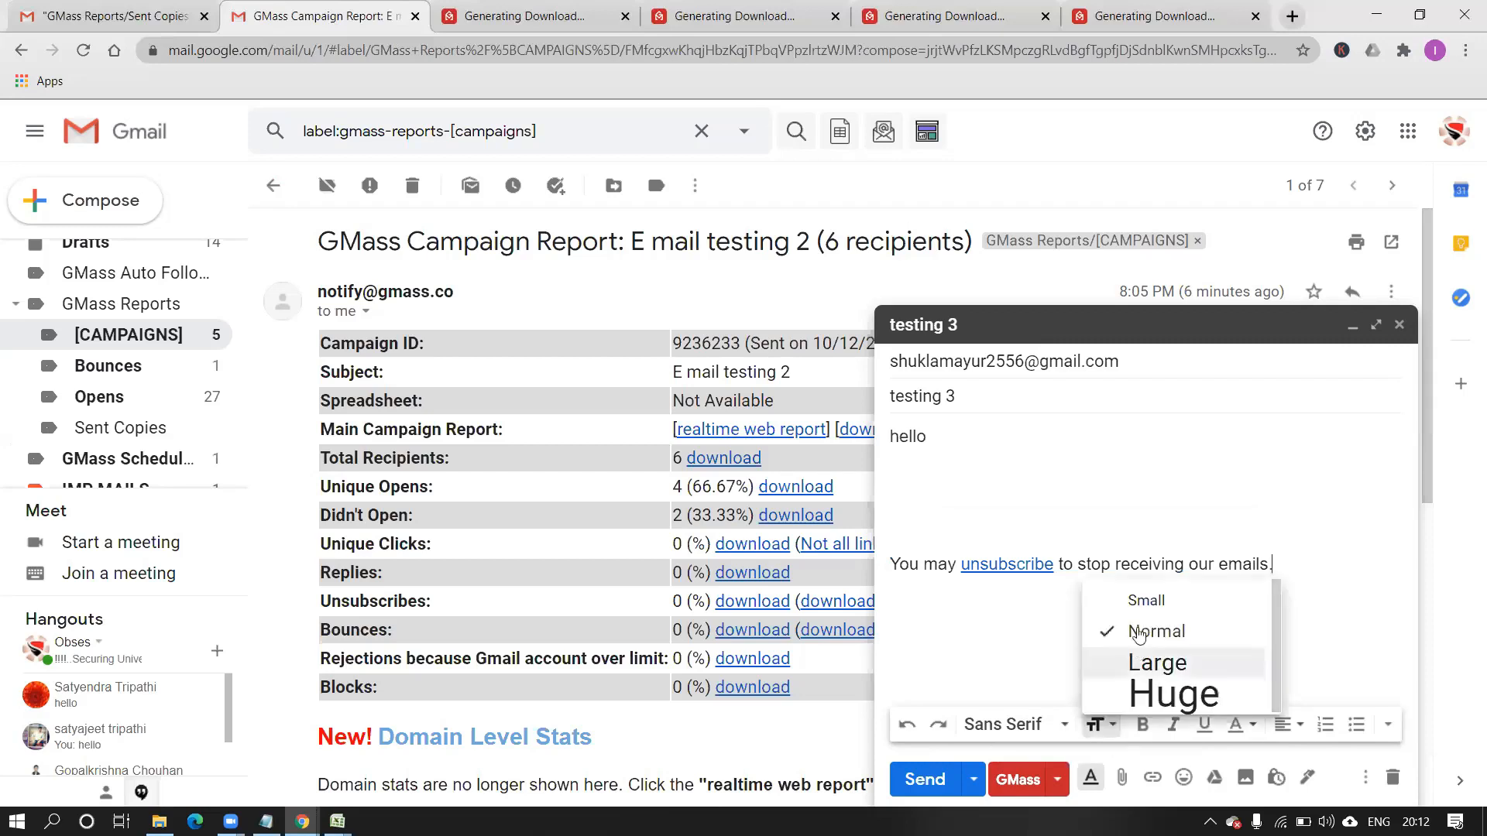
click(1141, 604)
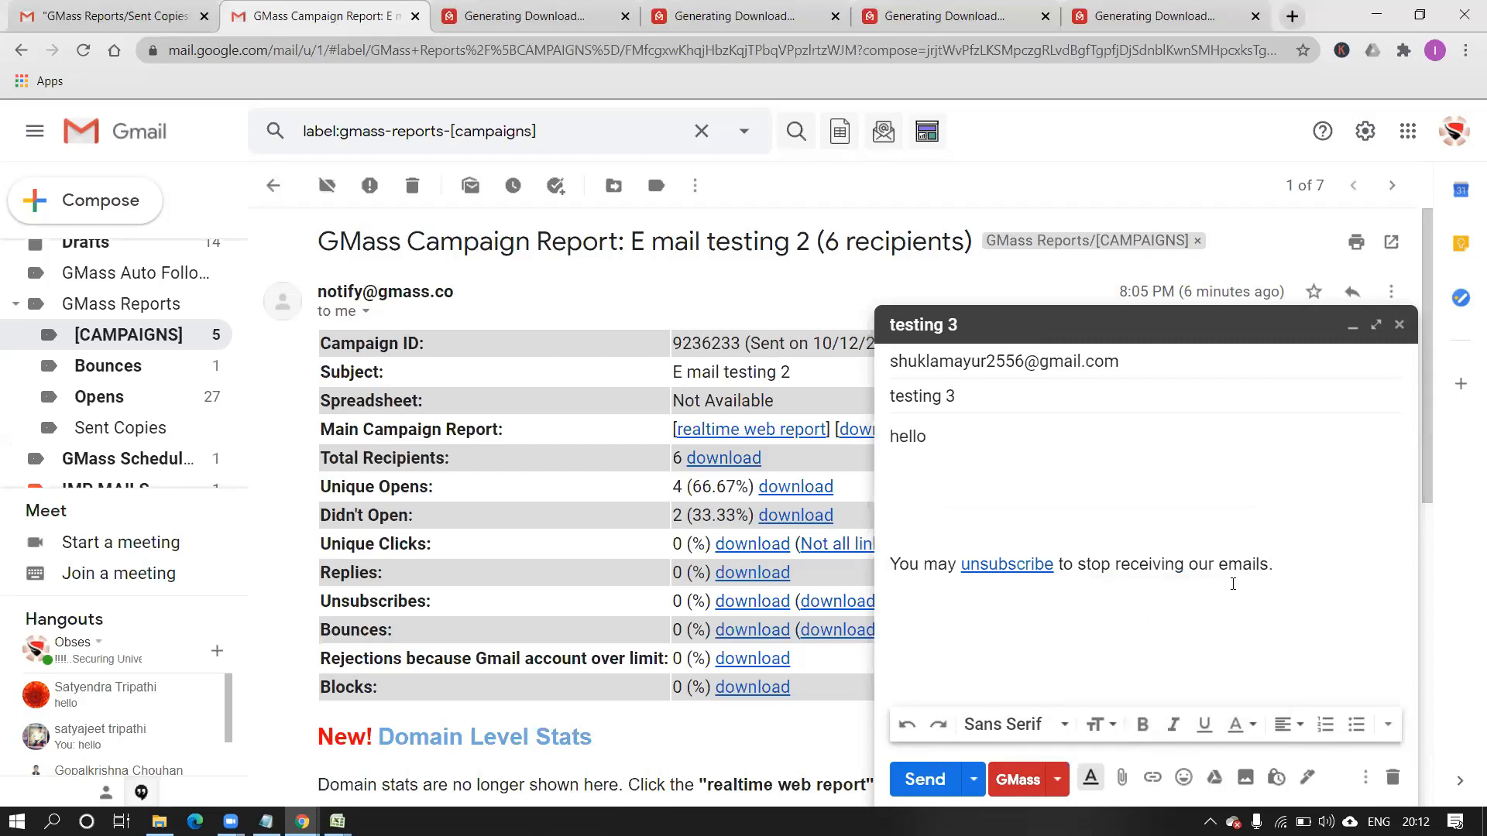
Make the whole unsubscribe sentence Small, then delete the words around the 'unsubscribe' link.
drag(1270, 565, 937, 555)
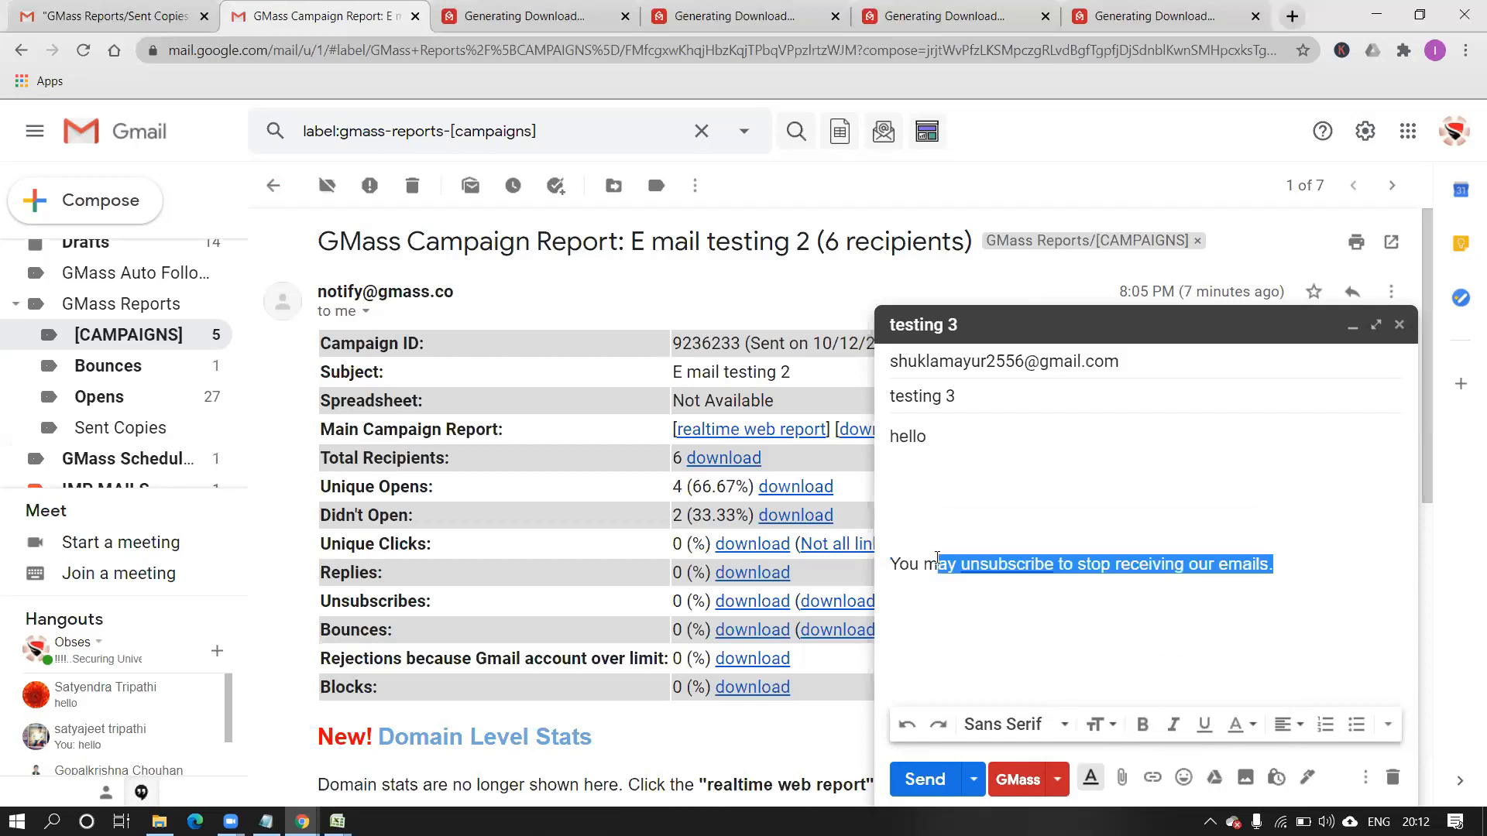
double_click(897, 565)
key(Left)
drag(891, 564, 1269, 574)
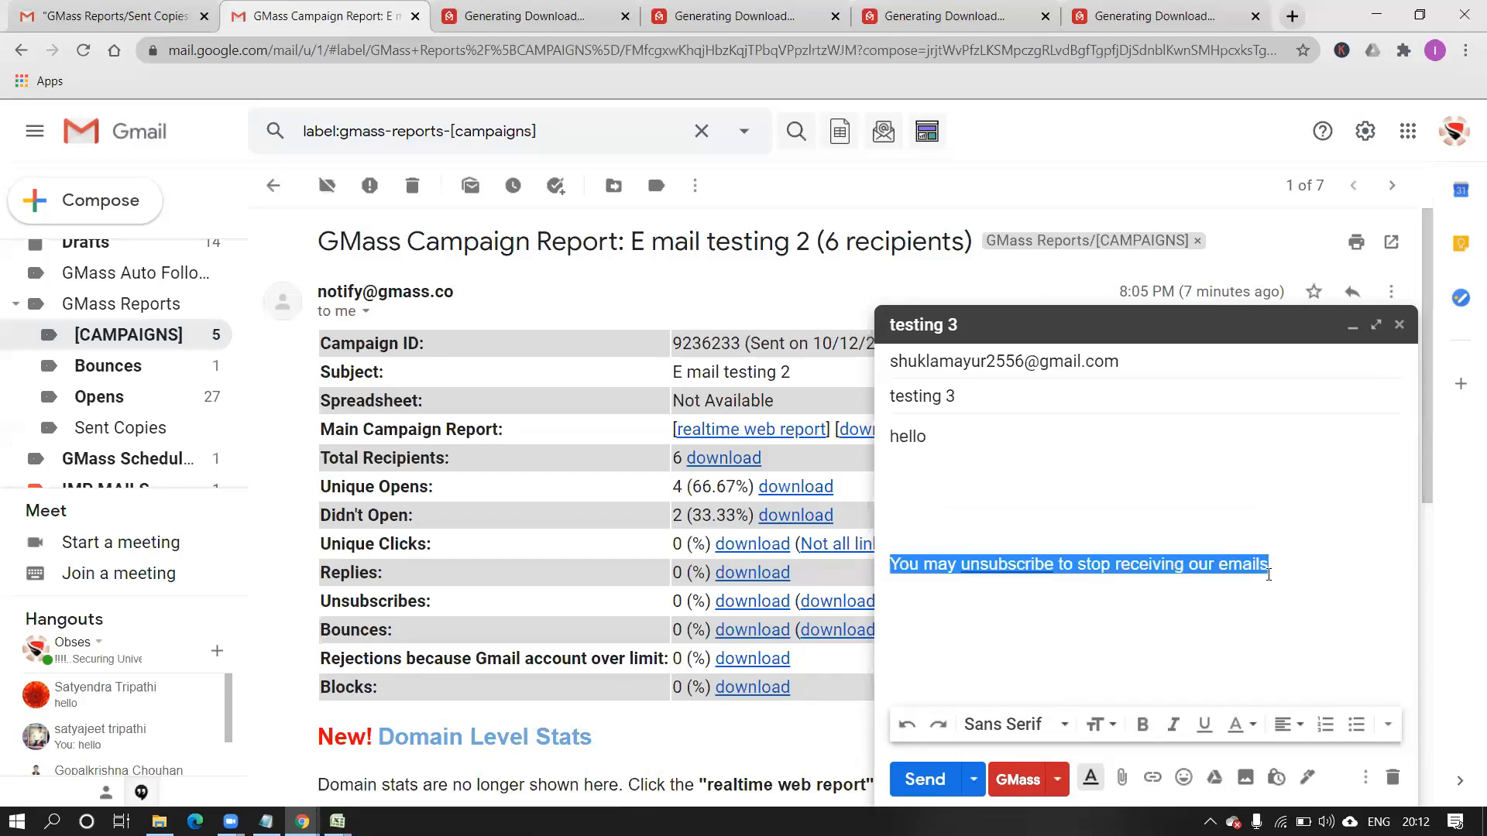
click(1099, 724)
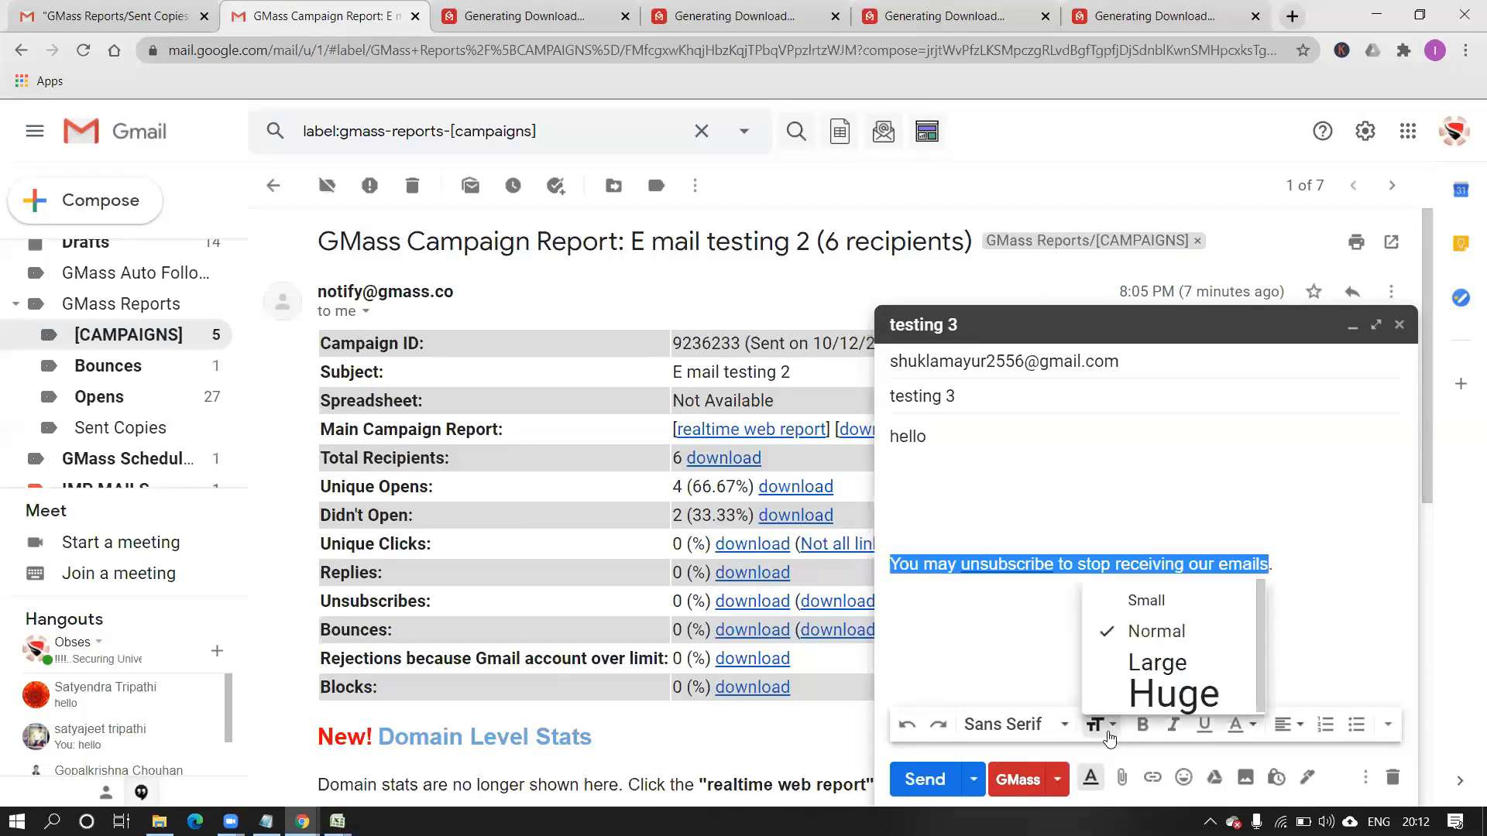
click(1117, 611)
click(1117, 614)
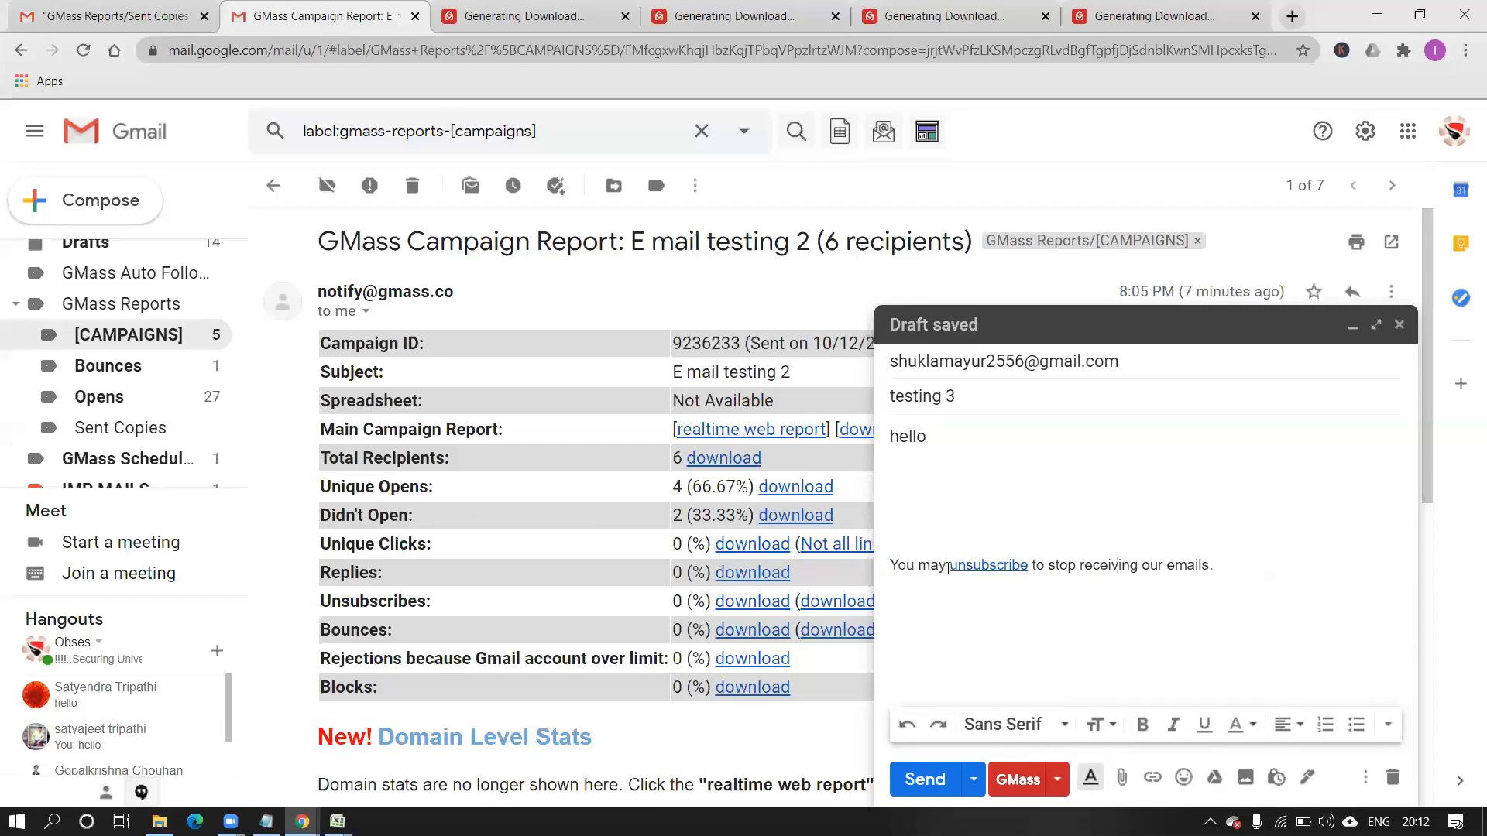
key(BackSpace)
key(BackSpace)
key(BackSpace)
key(BackSpace)
key(BackSpace)
key(BackSpace)
key(BackSpace)
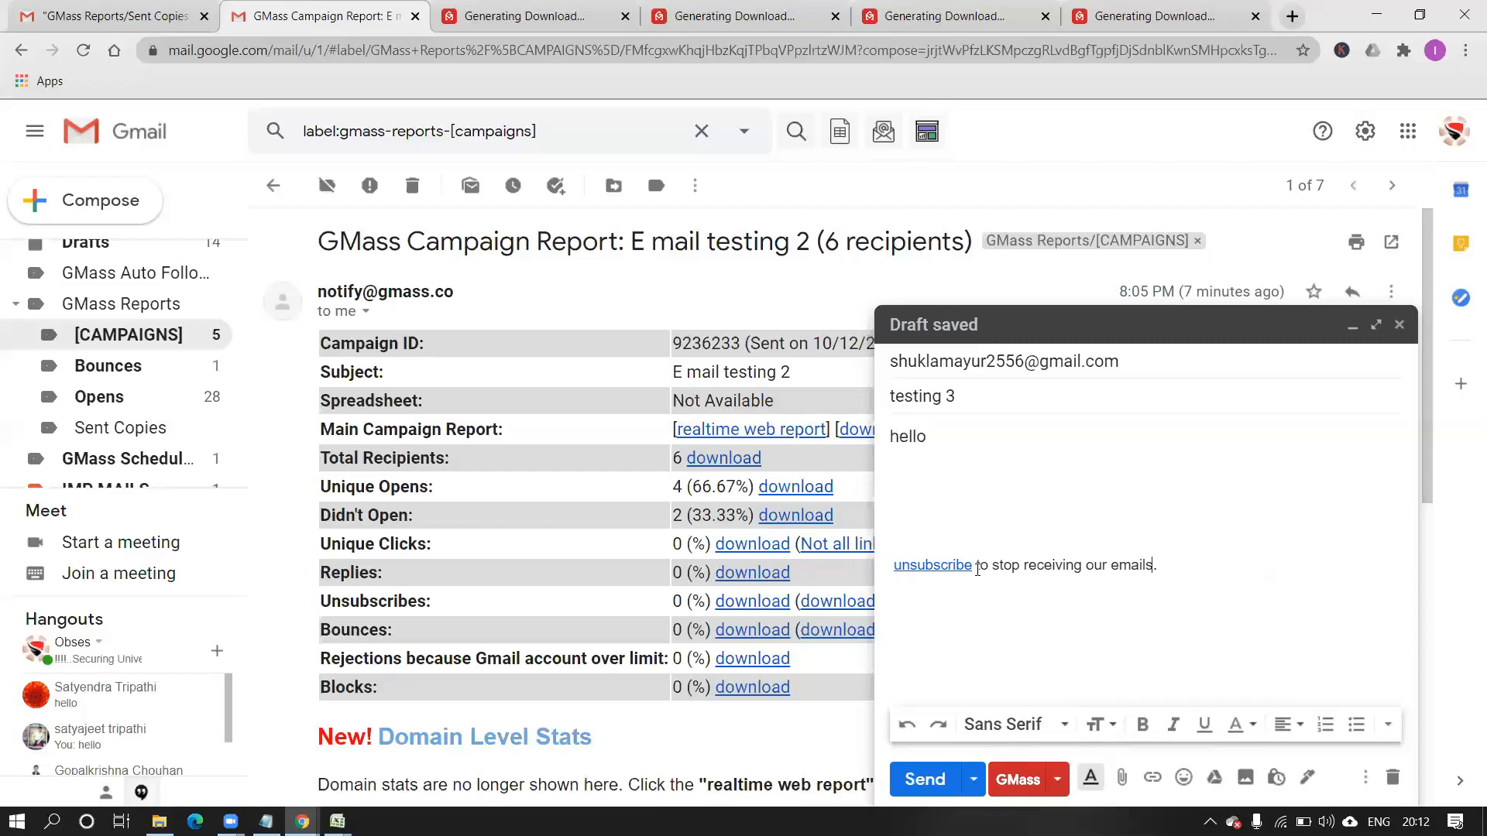
key(BackSpace)
key(BackSpace)
key(BackSpace)
key(BackSpace)
key(BackSpace)
key(BackSpace)
key(BackSpace)
key(BackSpace)
key(BackSpace)
key(BackSpace)
key(BackSpace)
key(BackSpace)
key(BackSpace)
key(BackSpace)
key(BackSpace)
key(BackSpace)
key(BackSpace)
key(BackSpace)
key(BackSpace)
key(BackSpace)
key(BackSpace)
key(BackSpace)
key(BackSpace)
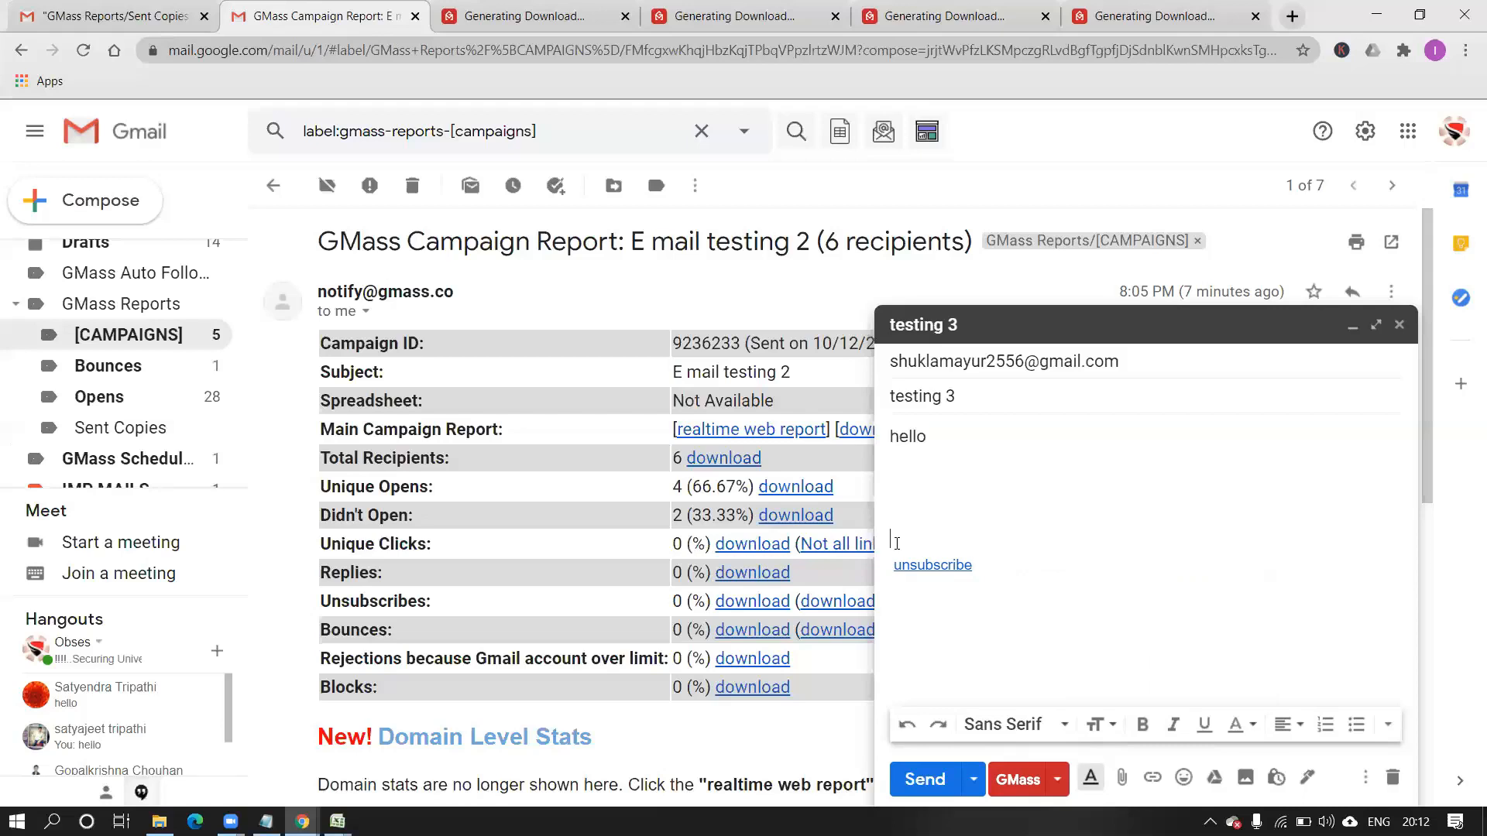
Move the unsubscribe link down a line and center-align it.
key(Return)
key(Return)
key(Return)
key(Return)
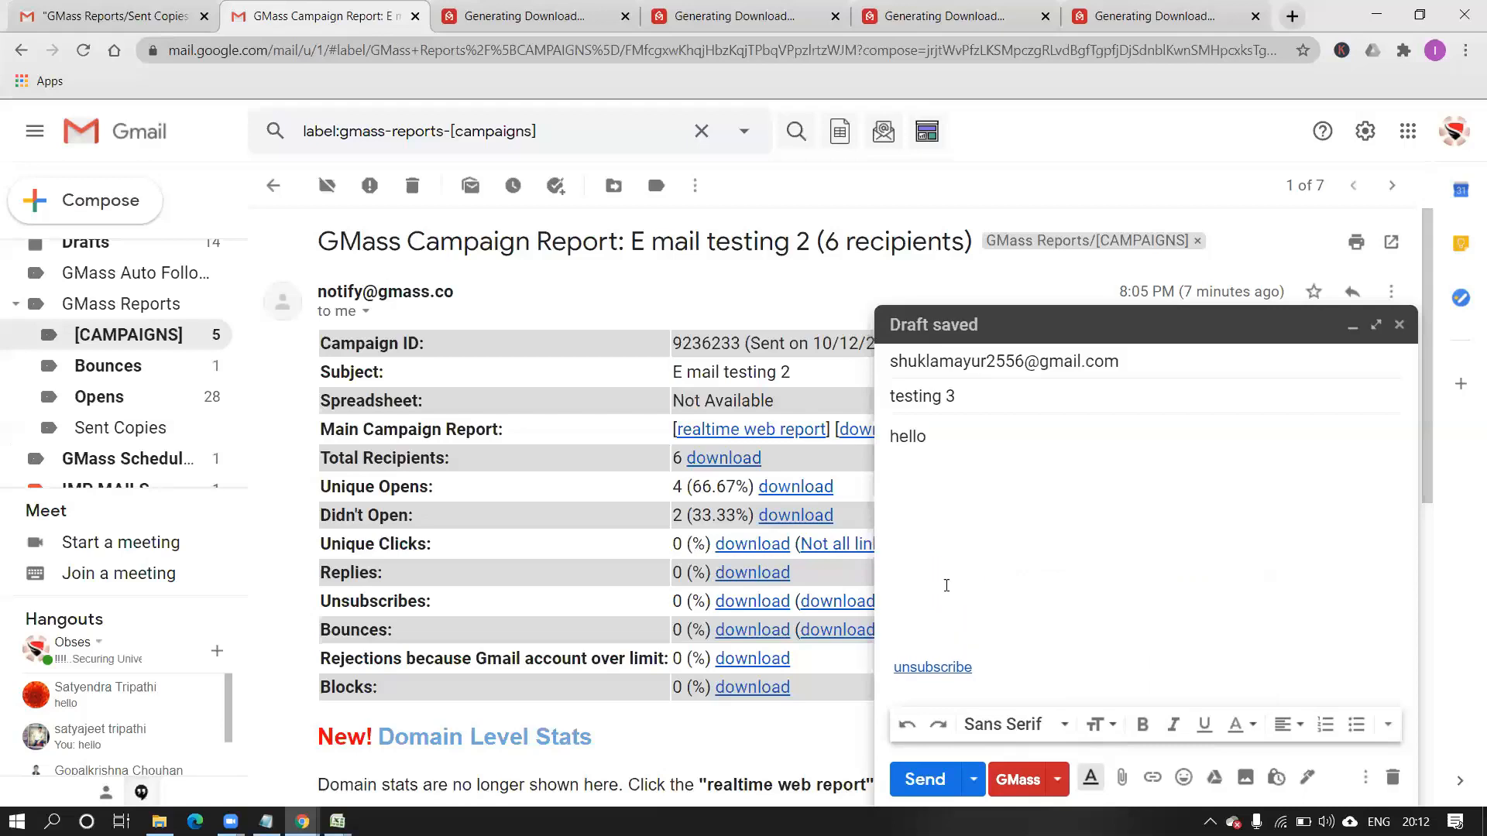
drag(982, 668, 892, 668)
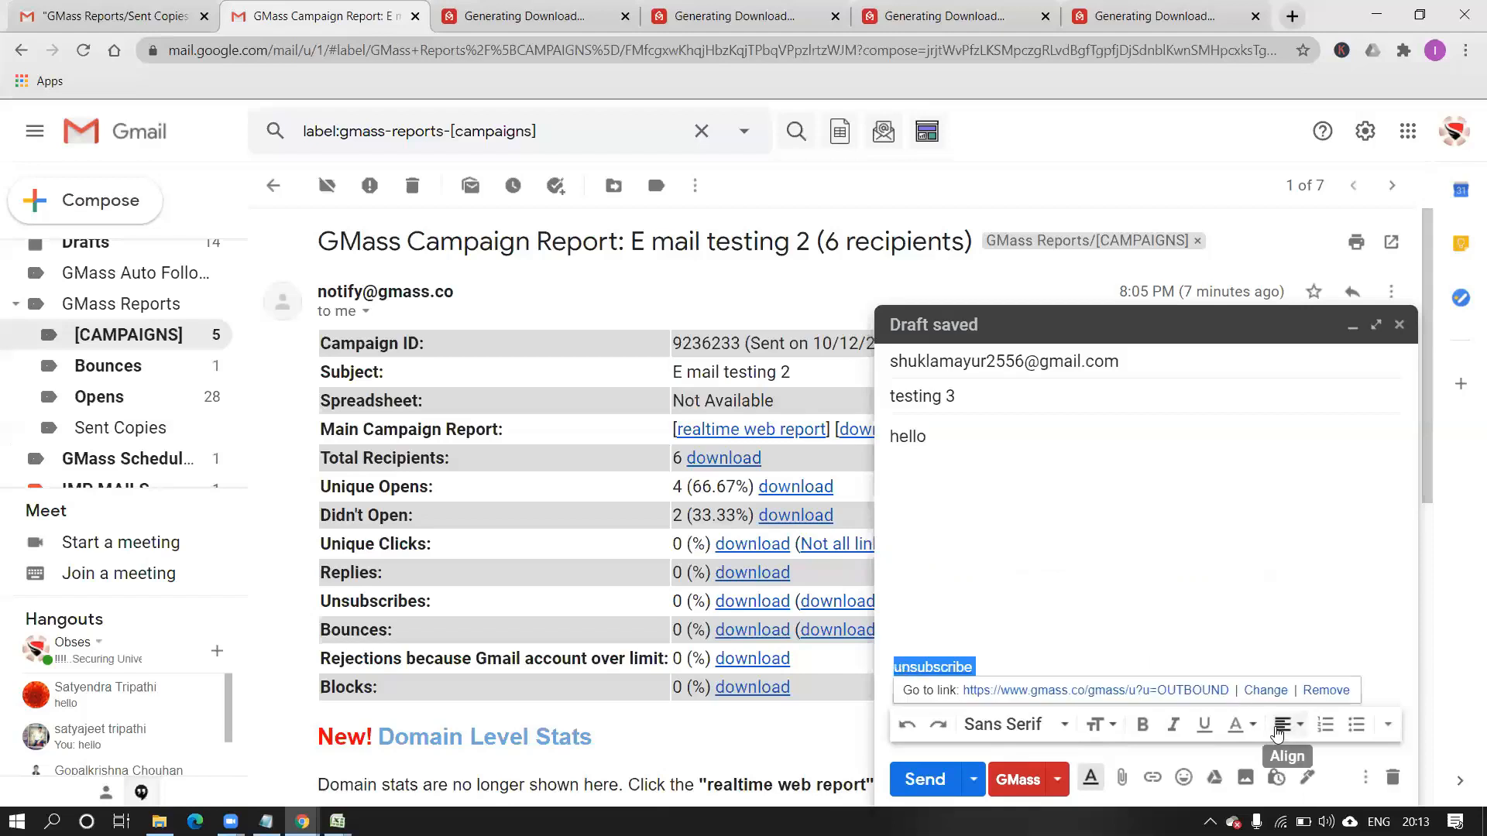
click(1297, 730)
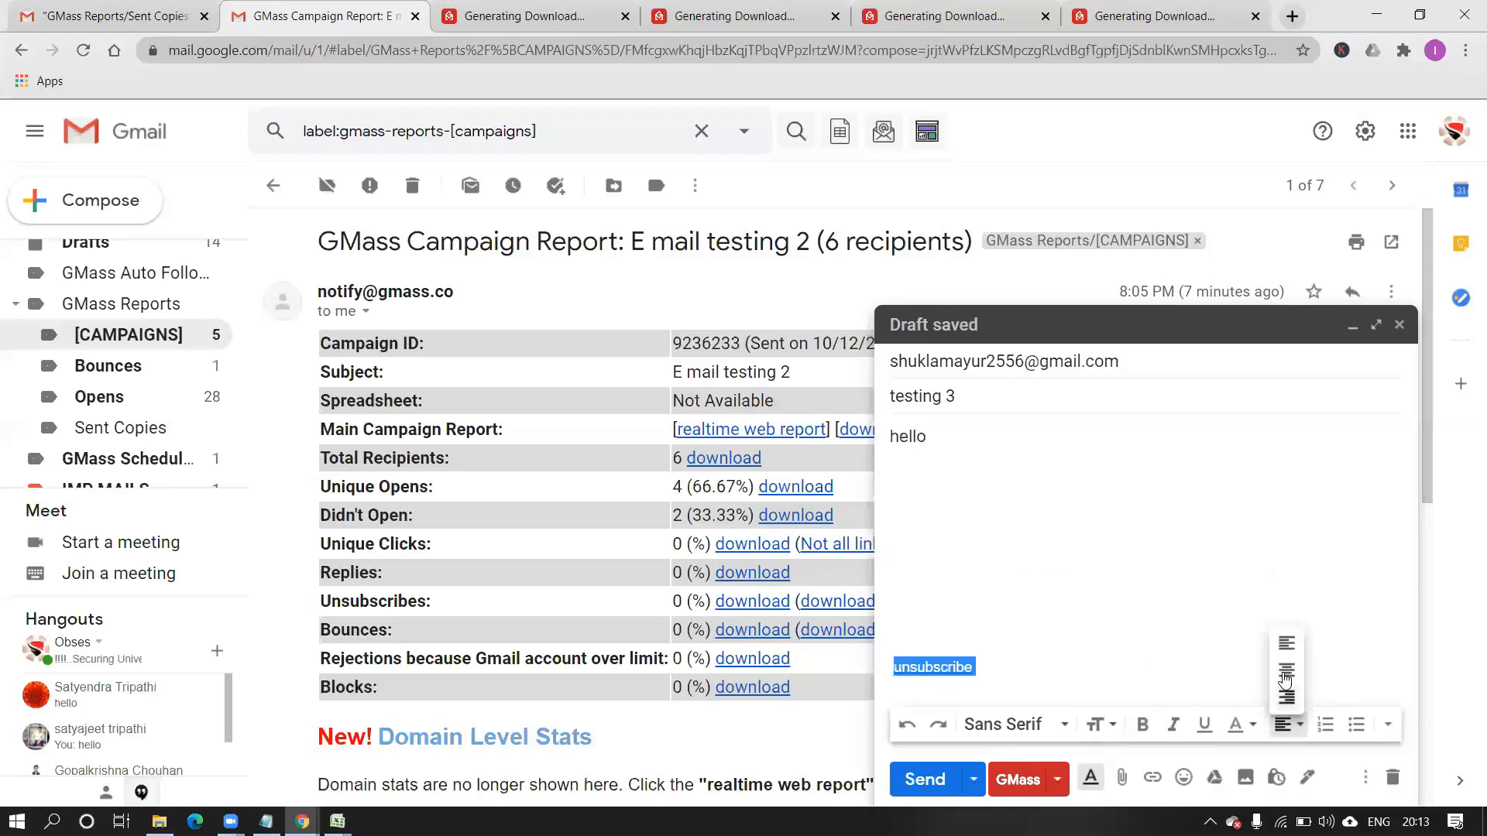
click(1284, 671)
Type 'Click' on the line above the link, then minimize the browser.
click(1265, 627)
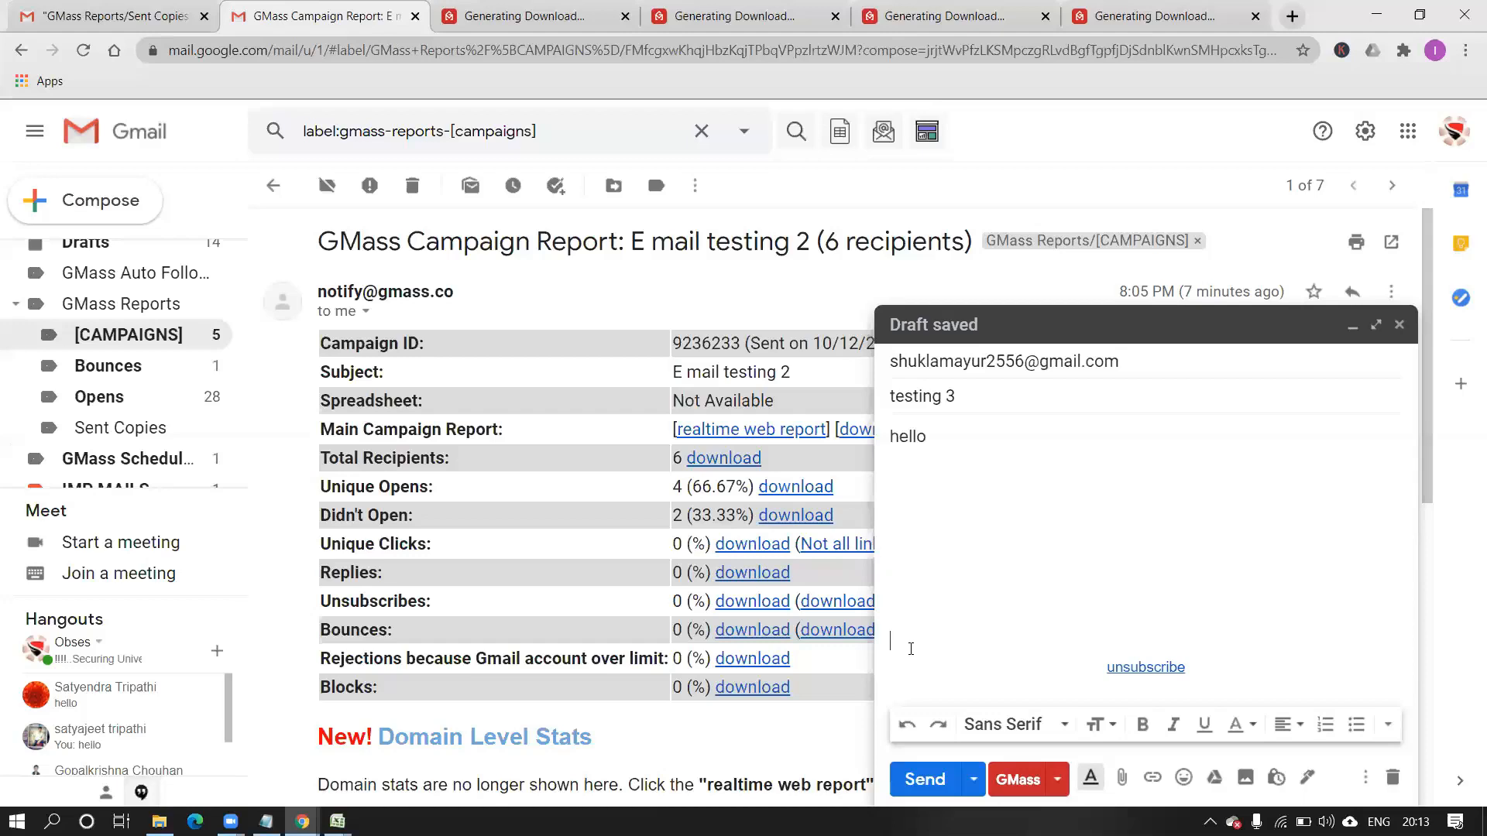
text(Clin)
key(BackSpace)
text(ck)
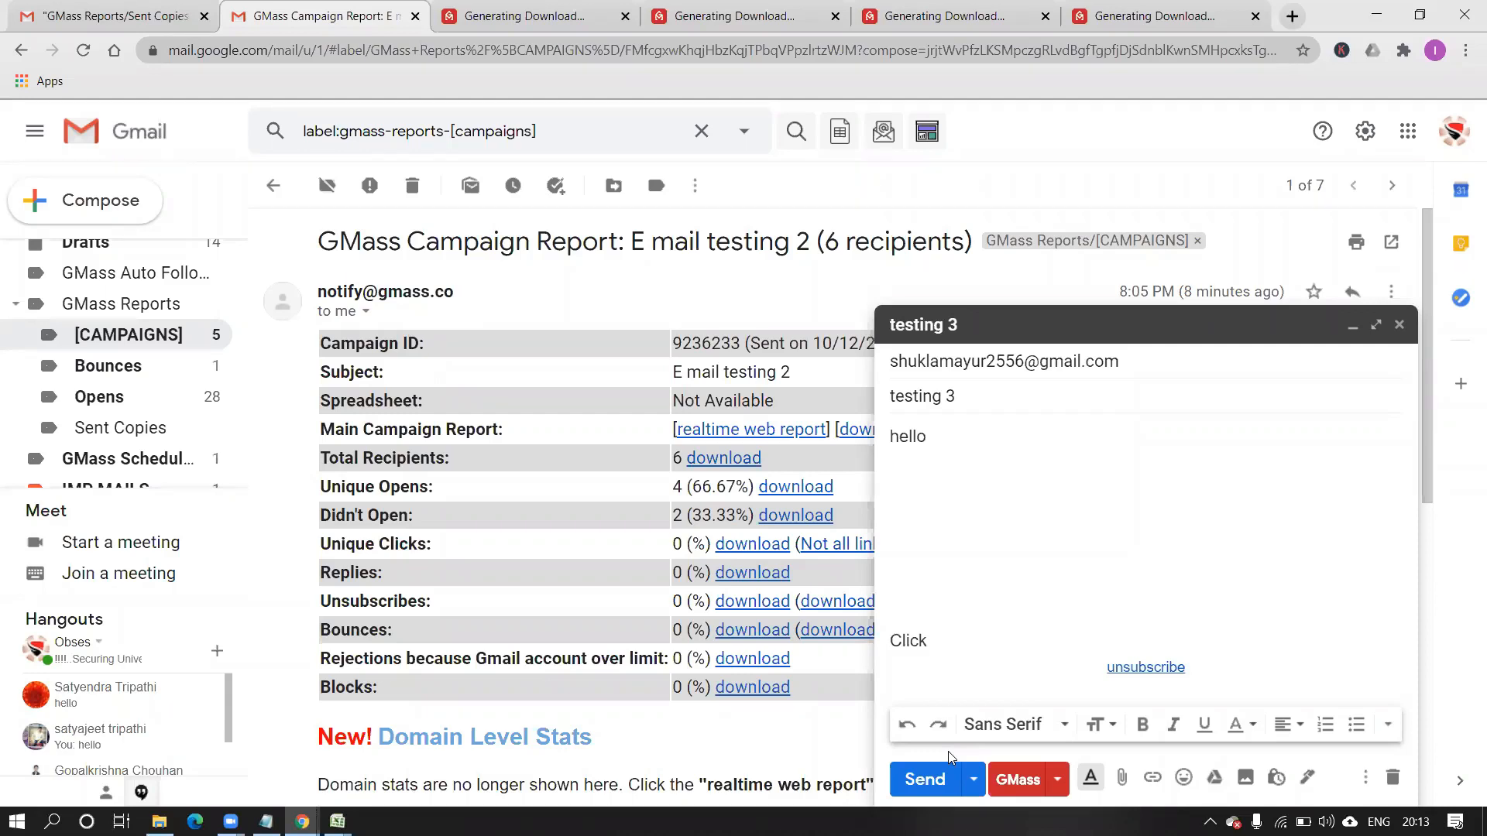
click(1376, 15)
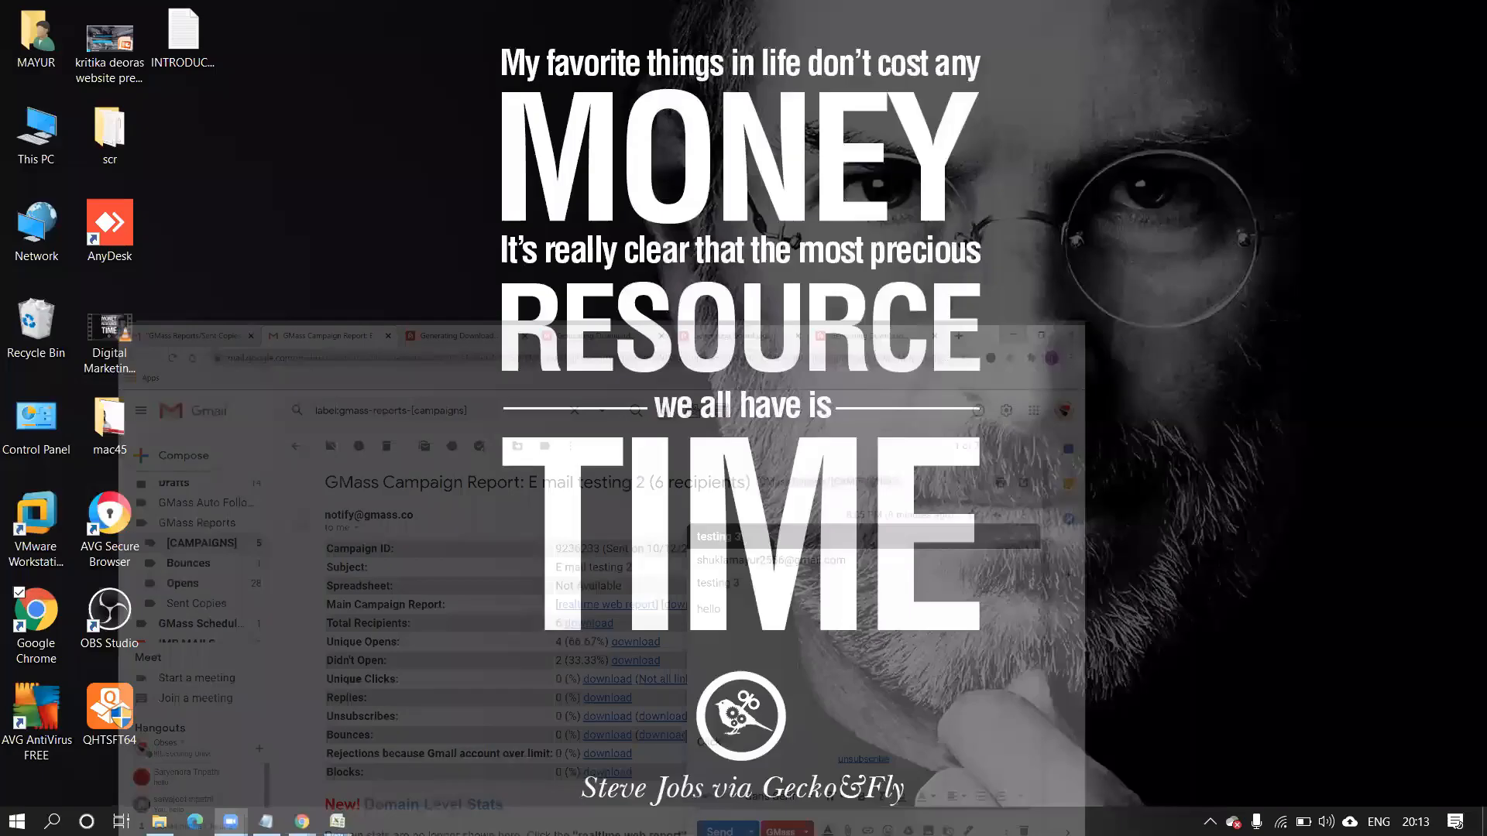
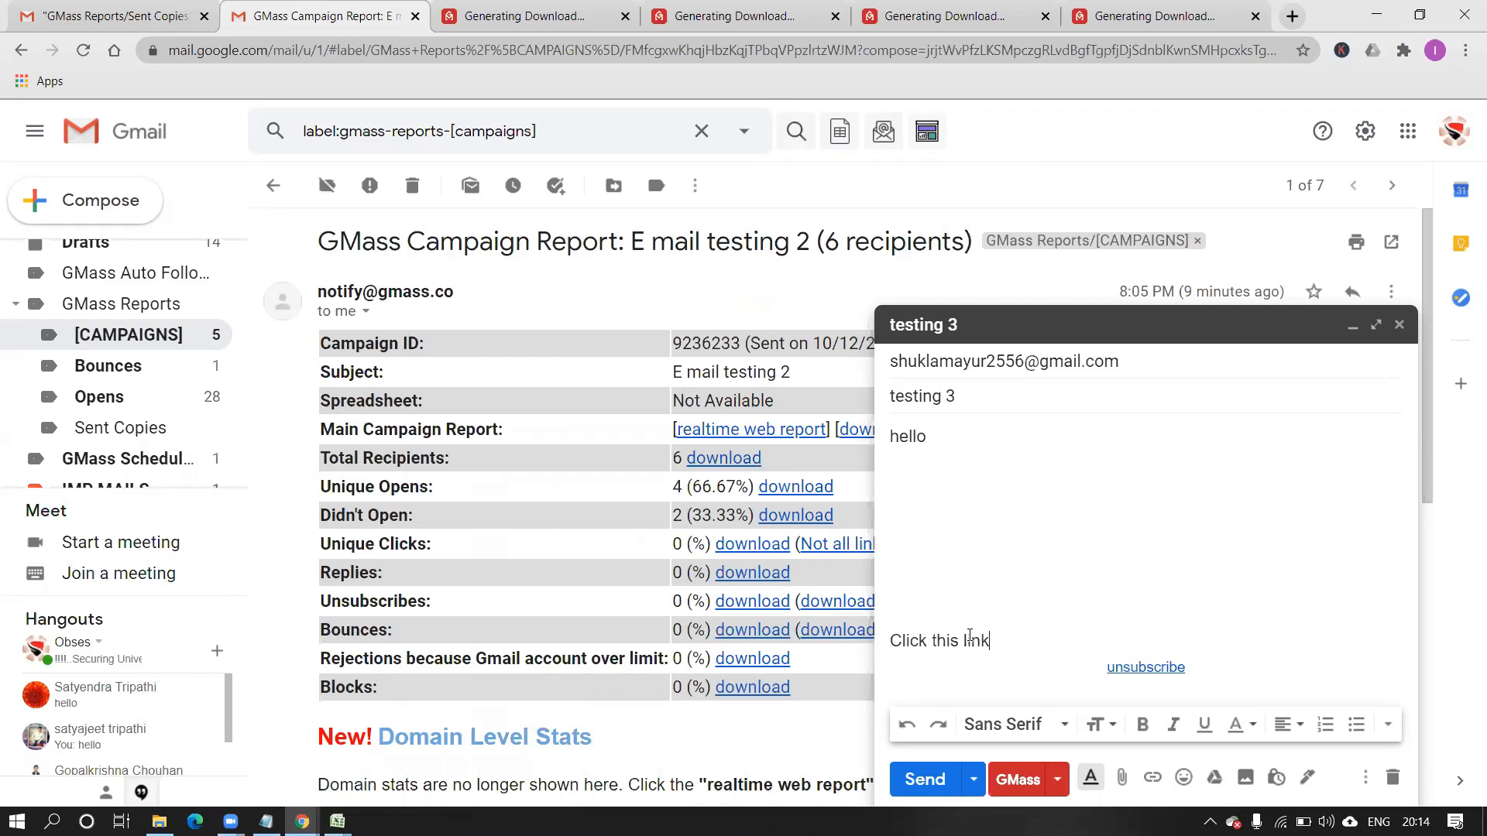
Finish the line as 'Click this link for' and center-align it above the unsubscribe link.
text(for)
key(Left)
key(Left)
key(Left)
key(Left)
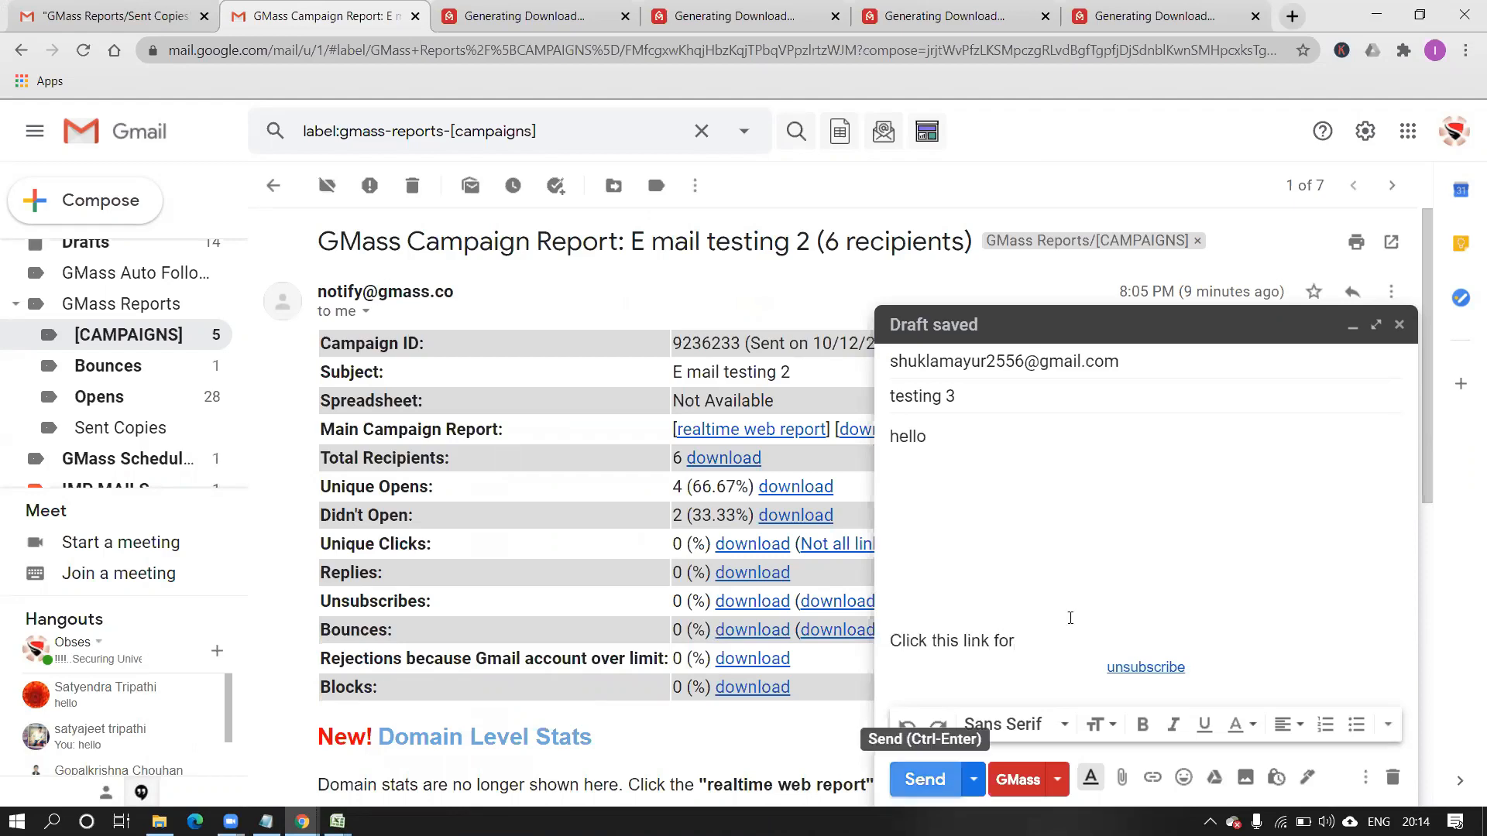
drag(1018, 641, 889, 640)
click(1296, 726)
click(1286, 671)
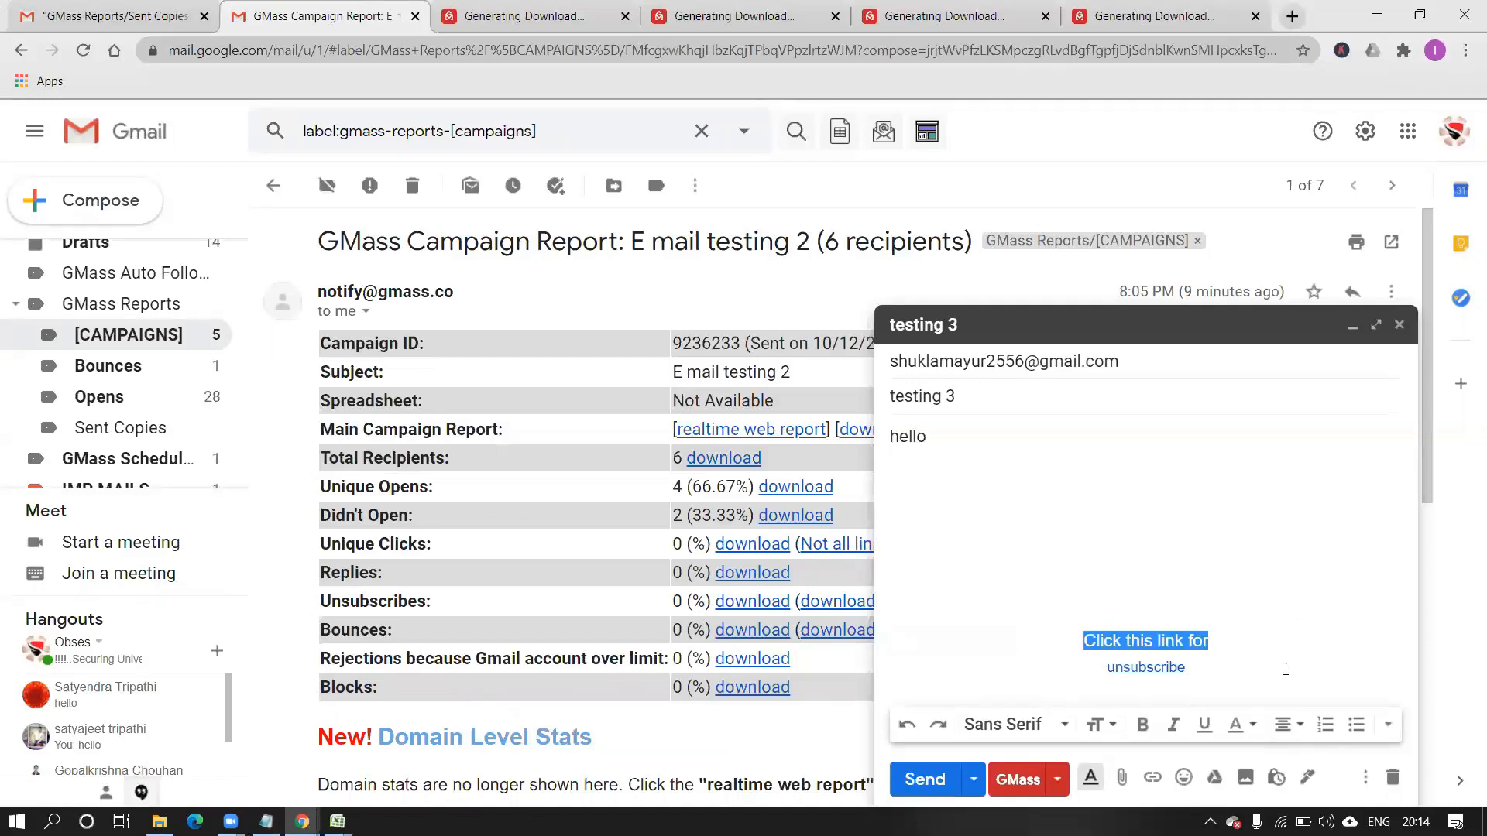
click(1172, 598)
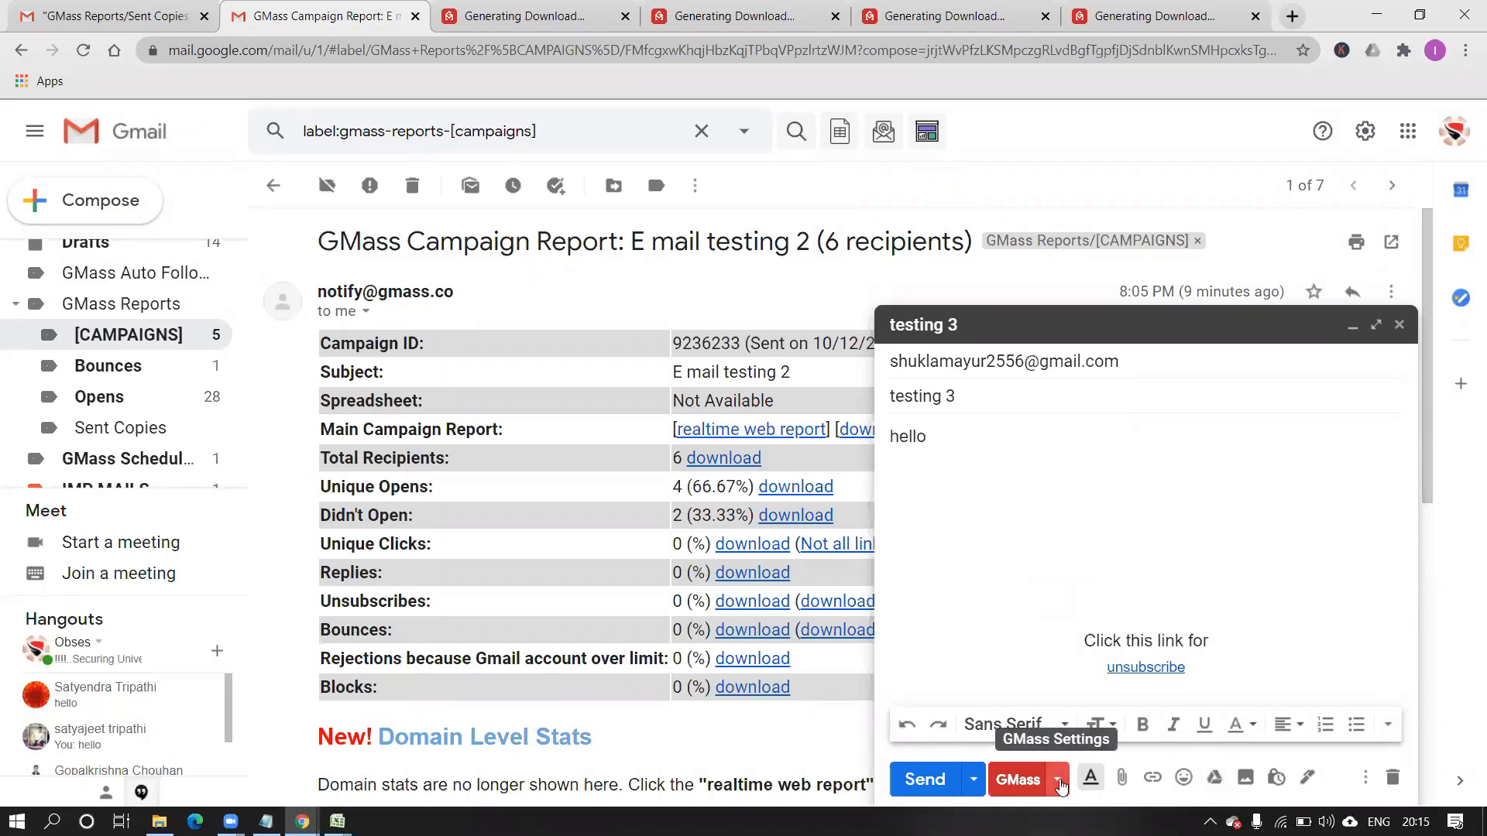
Open the GMass settings panel for the testing 3 draft and expand Schedule.
click(1057, 781)
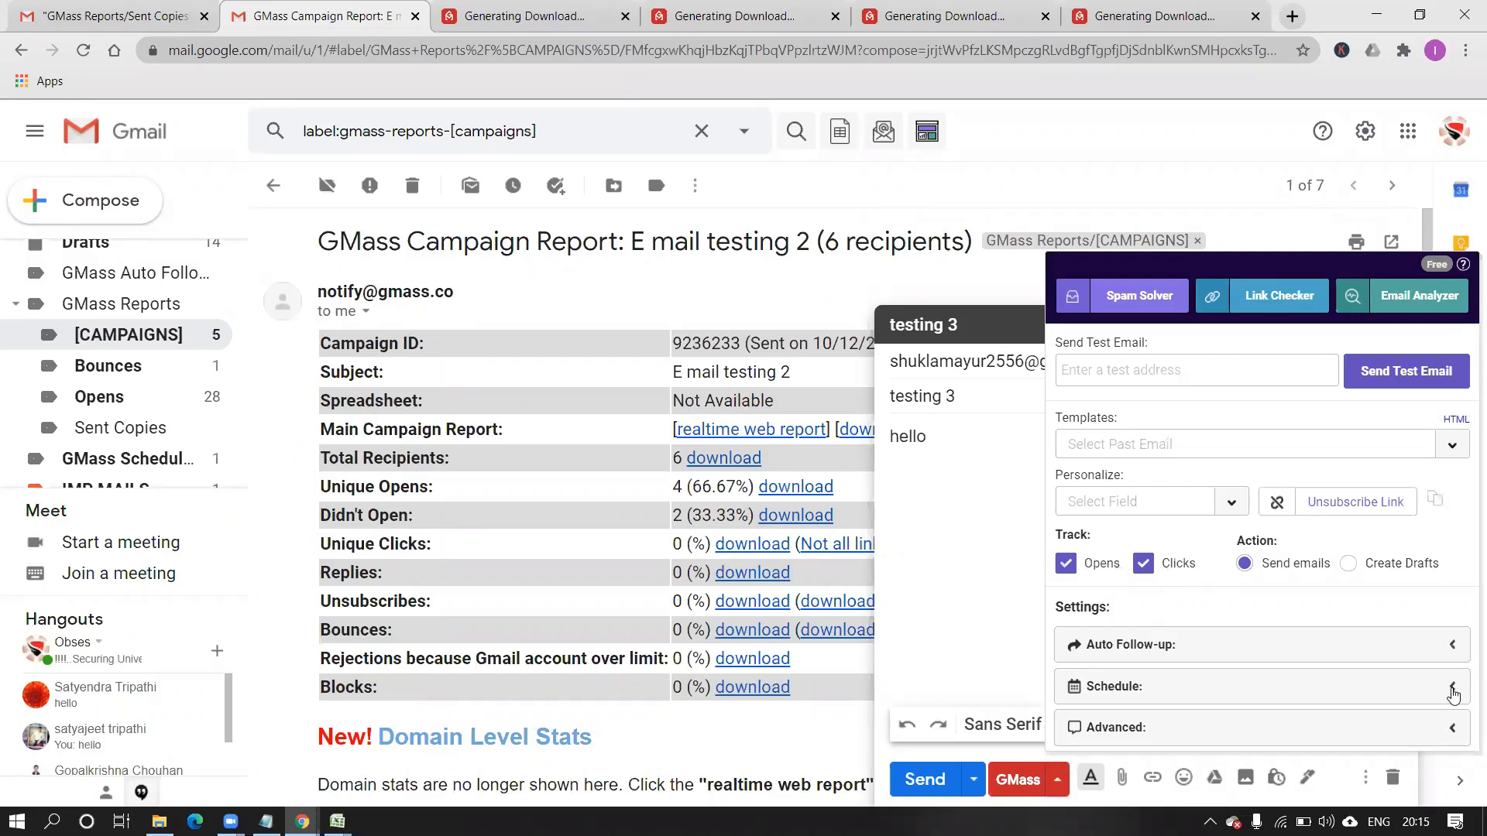
click(1452, 688)
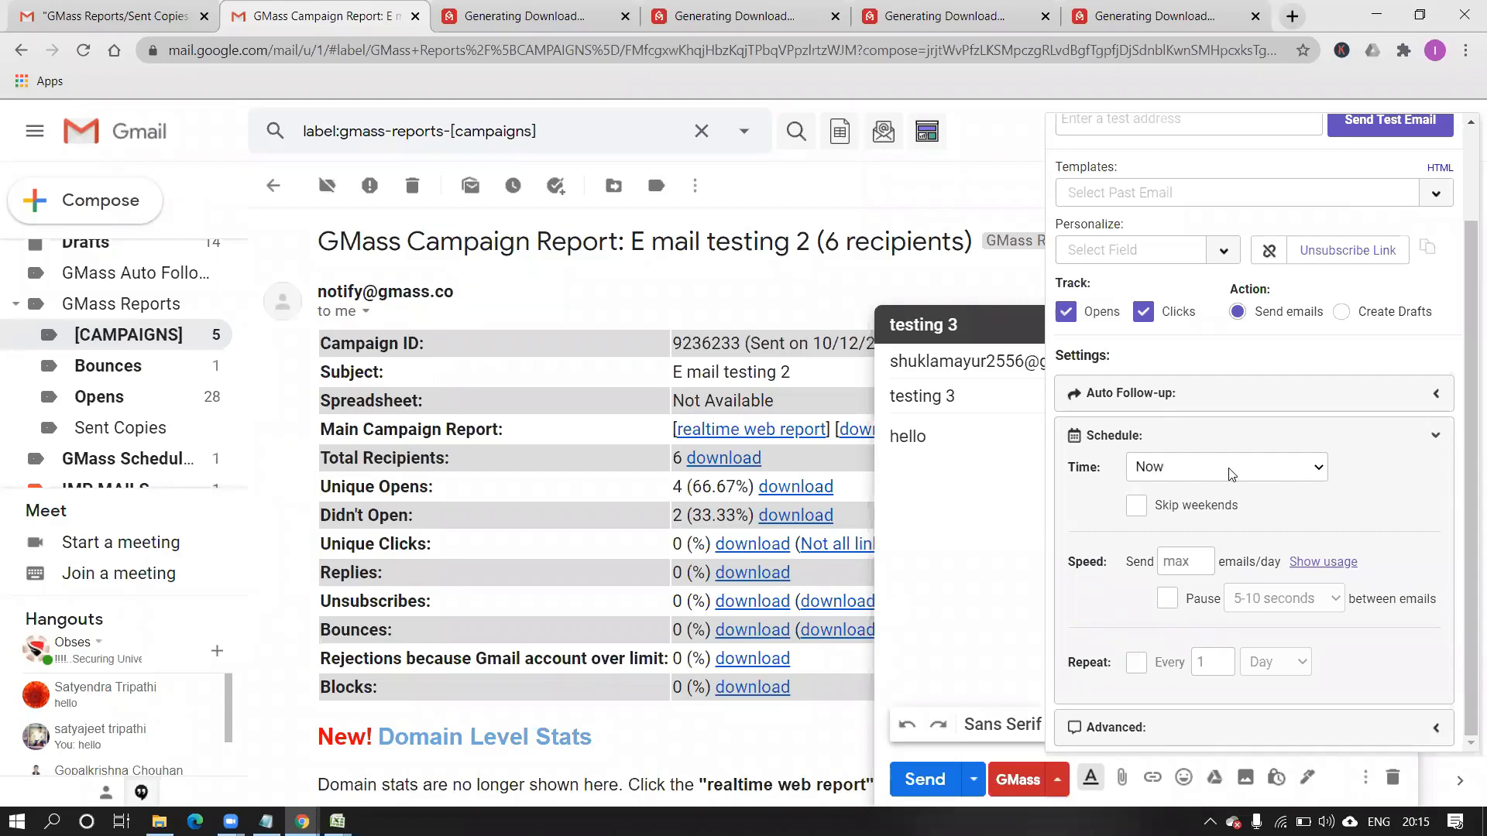
Keep the send time at Now, check the daily limit field, and close GMass settings.
click(1319, 470)
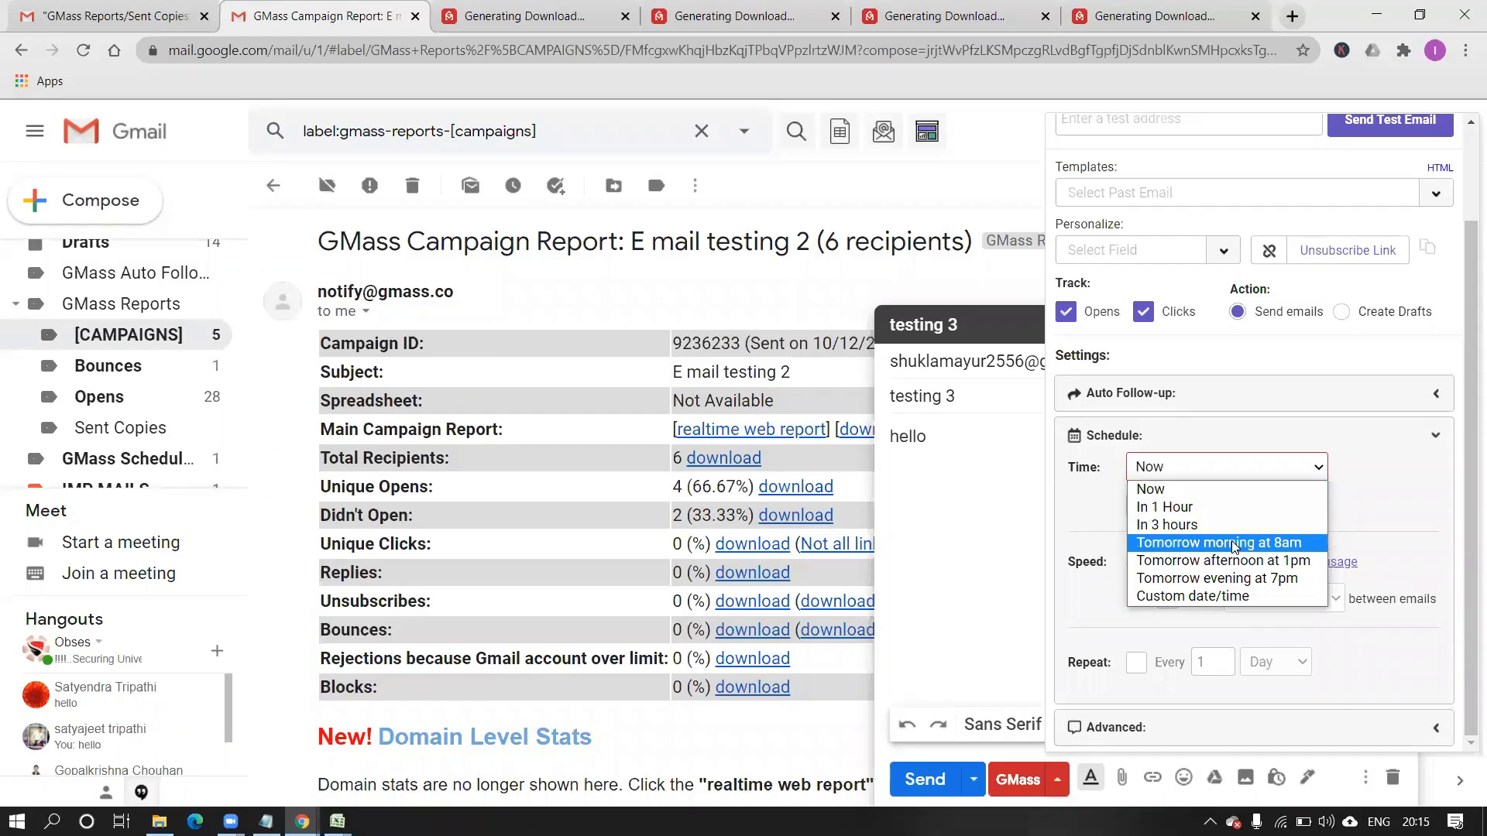
click(1320, 471)
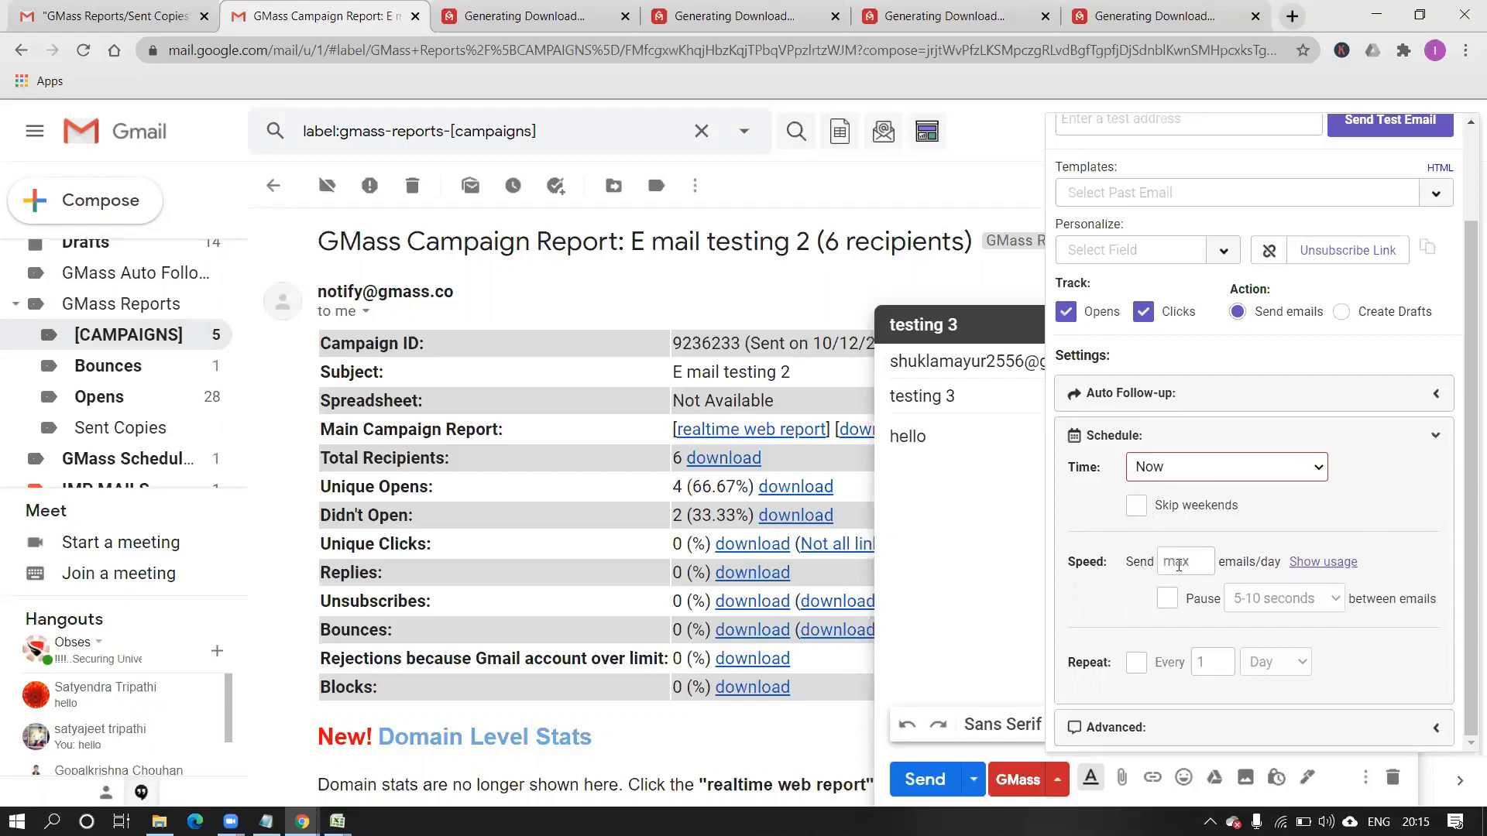
click(1178, 564)
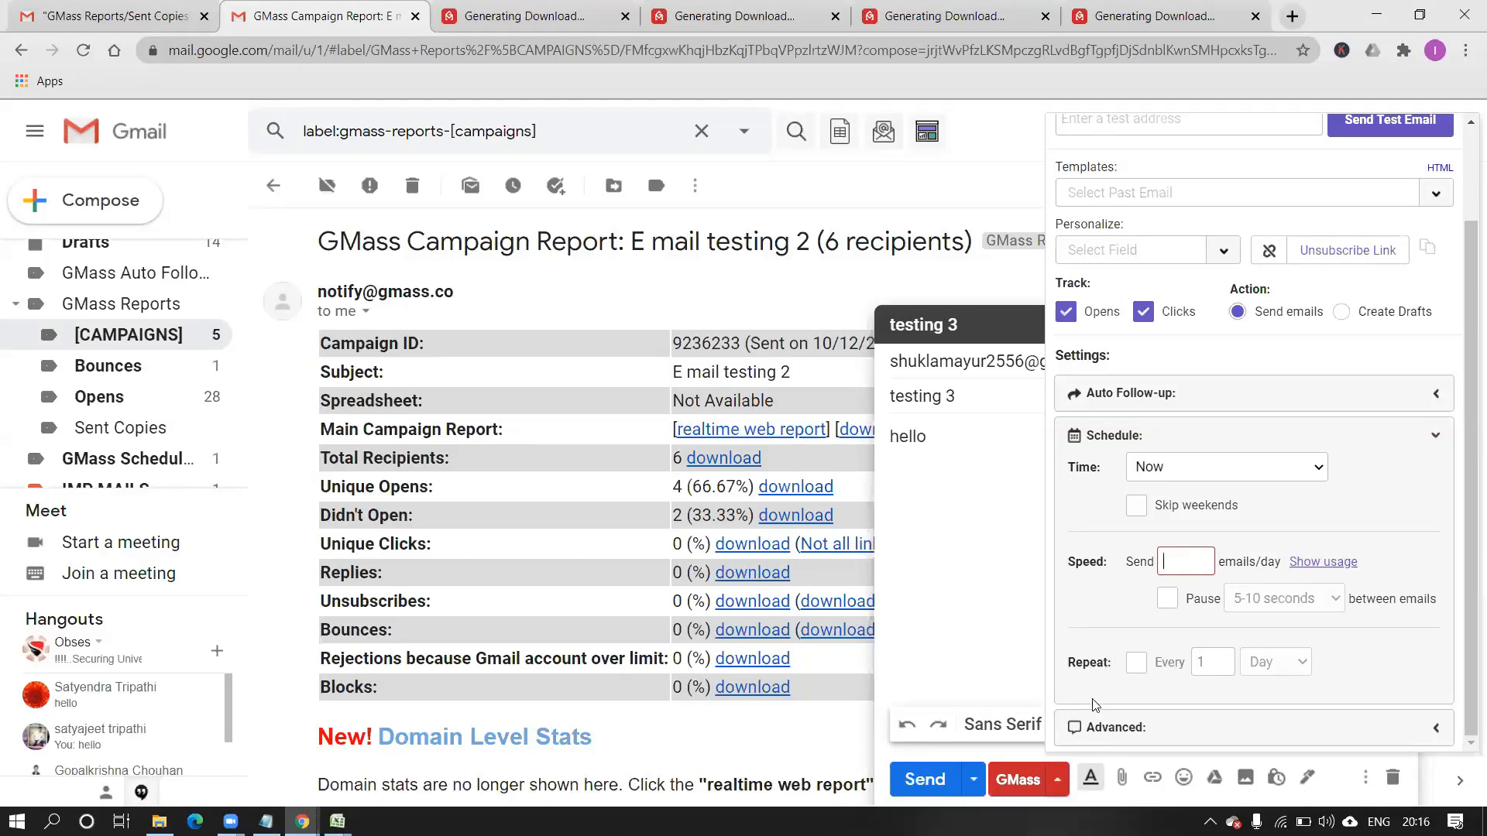
click(972, 587)
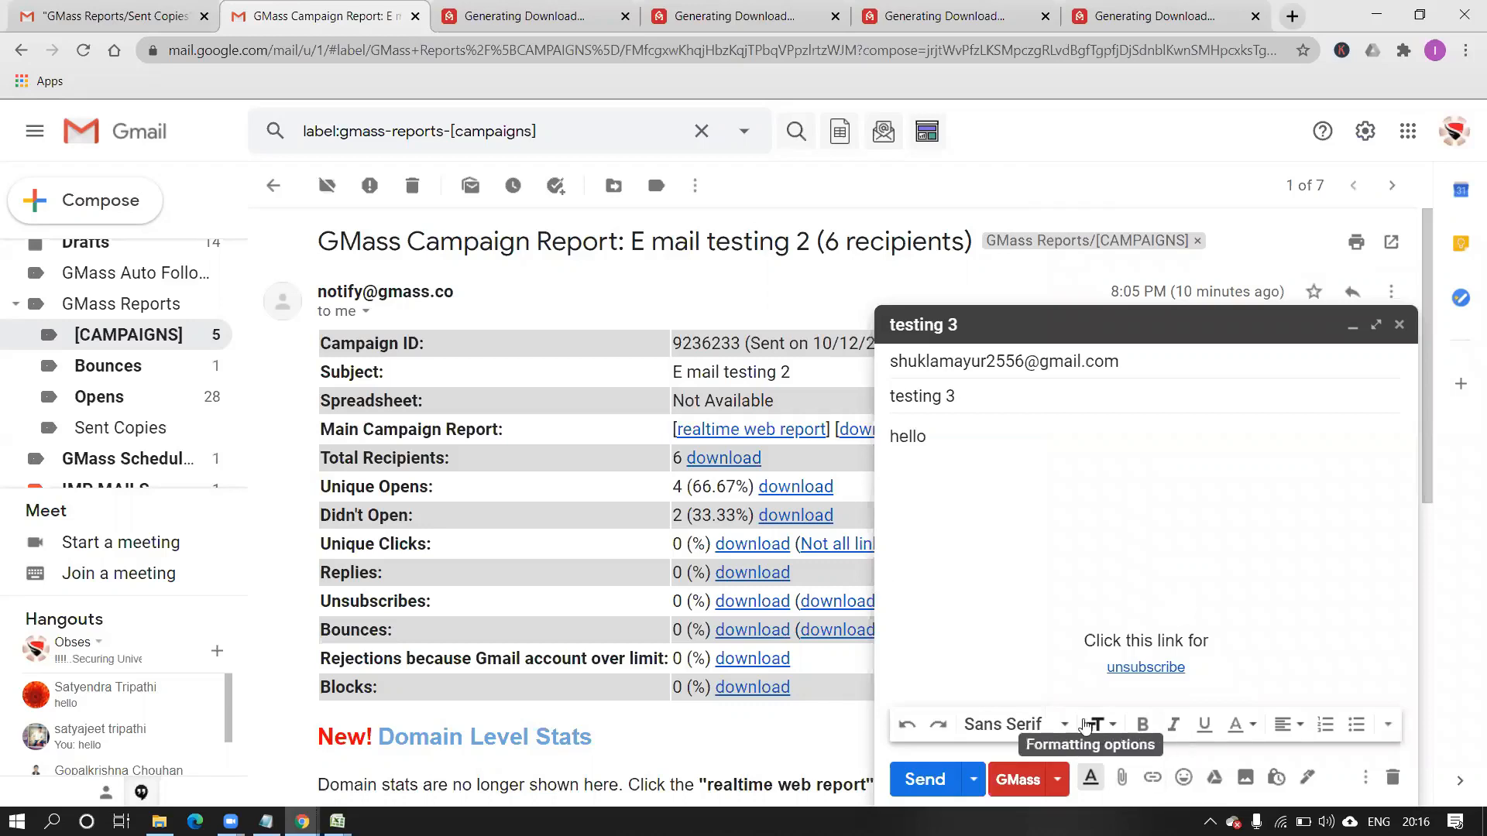
Load the past 'test 3 {EmailAddress}' campaign as the draft's template from GMass settings.
click(1059, 782)
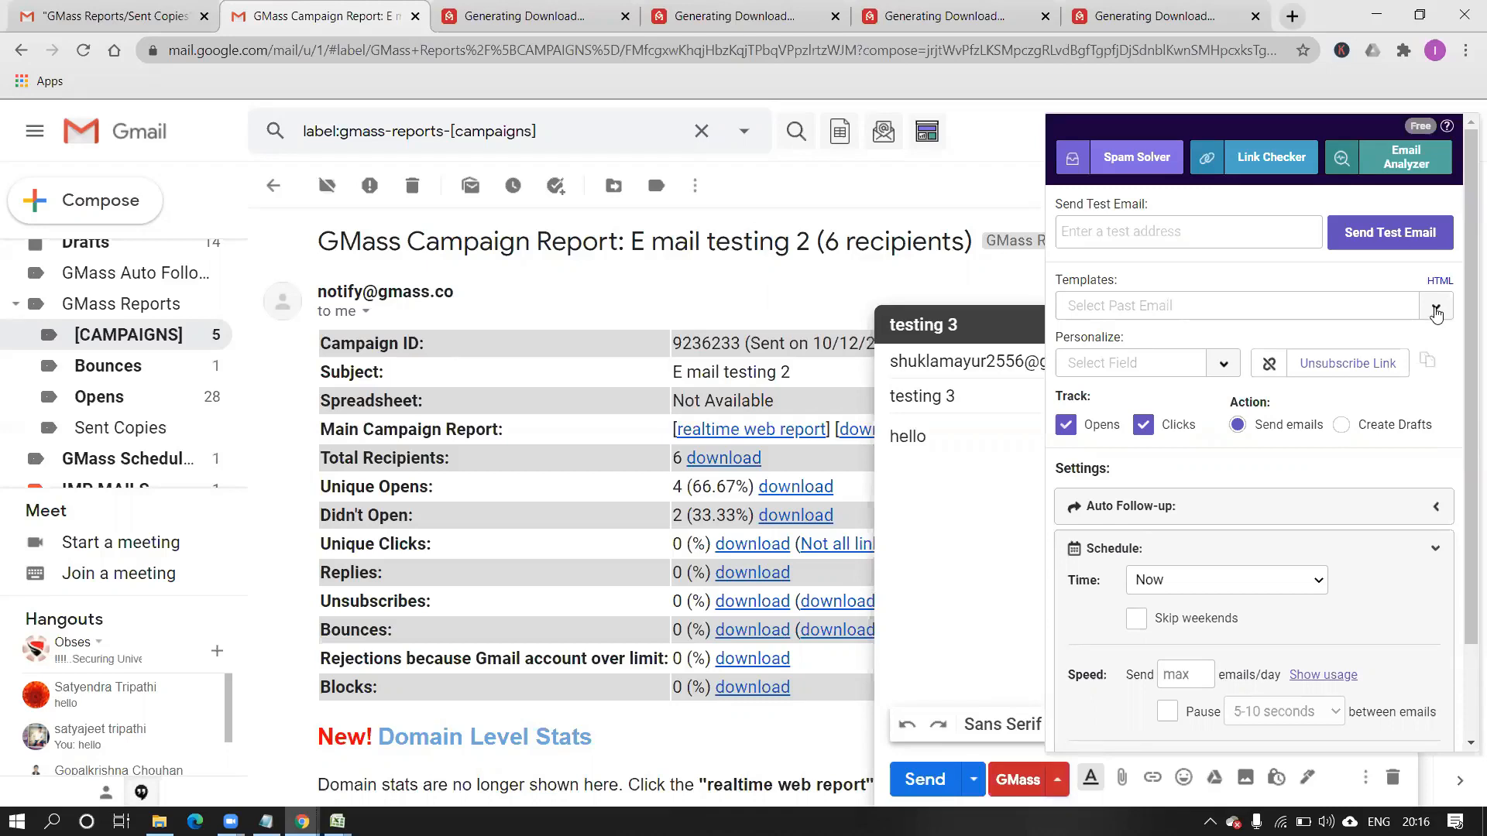
click(1436, 312)
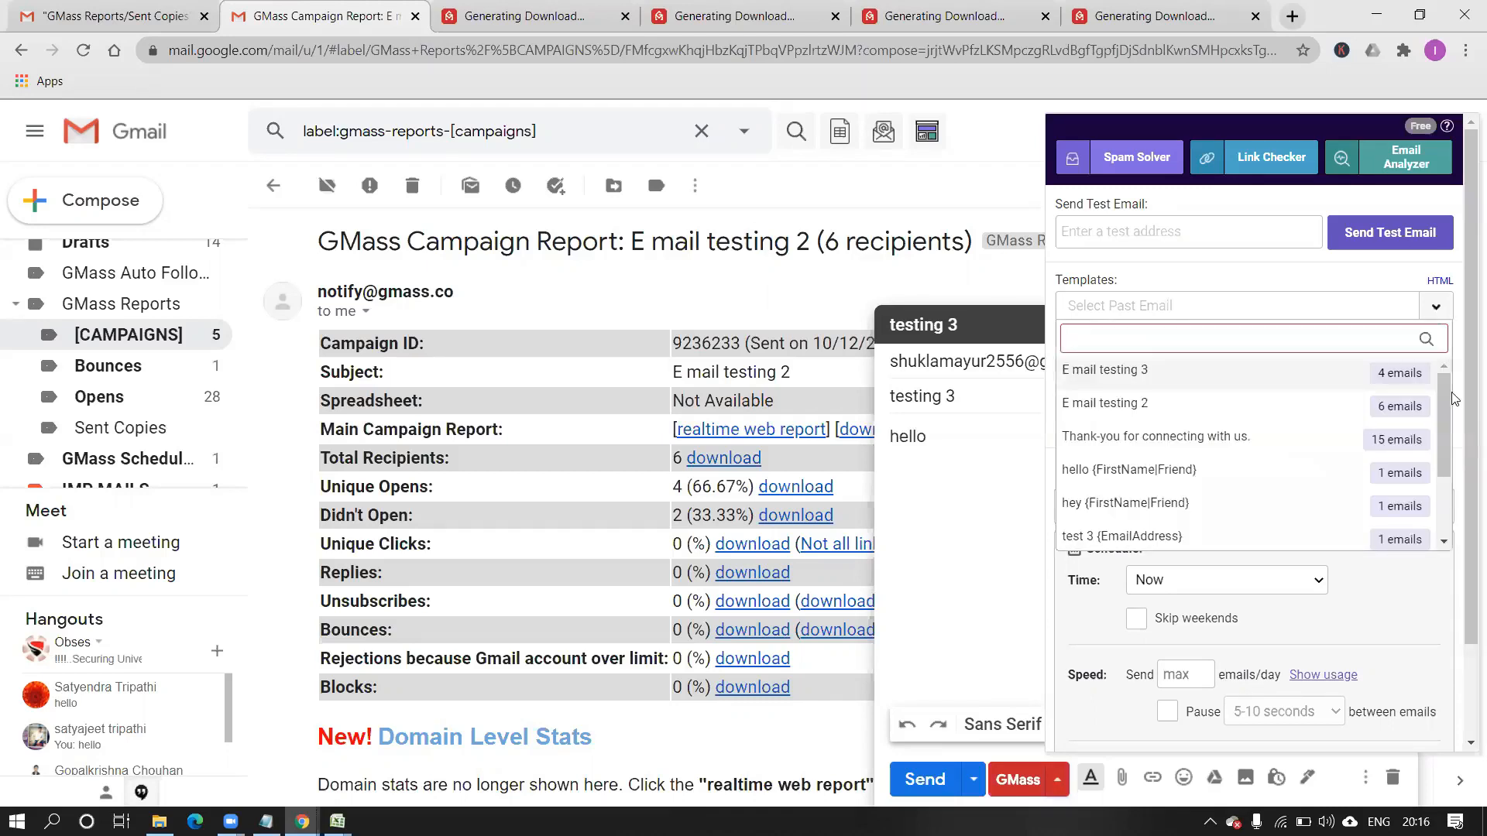
drag(1445, 468, 1465, 531)
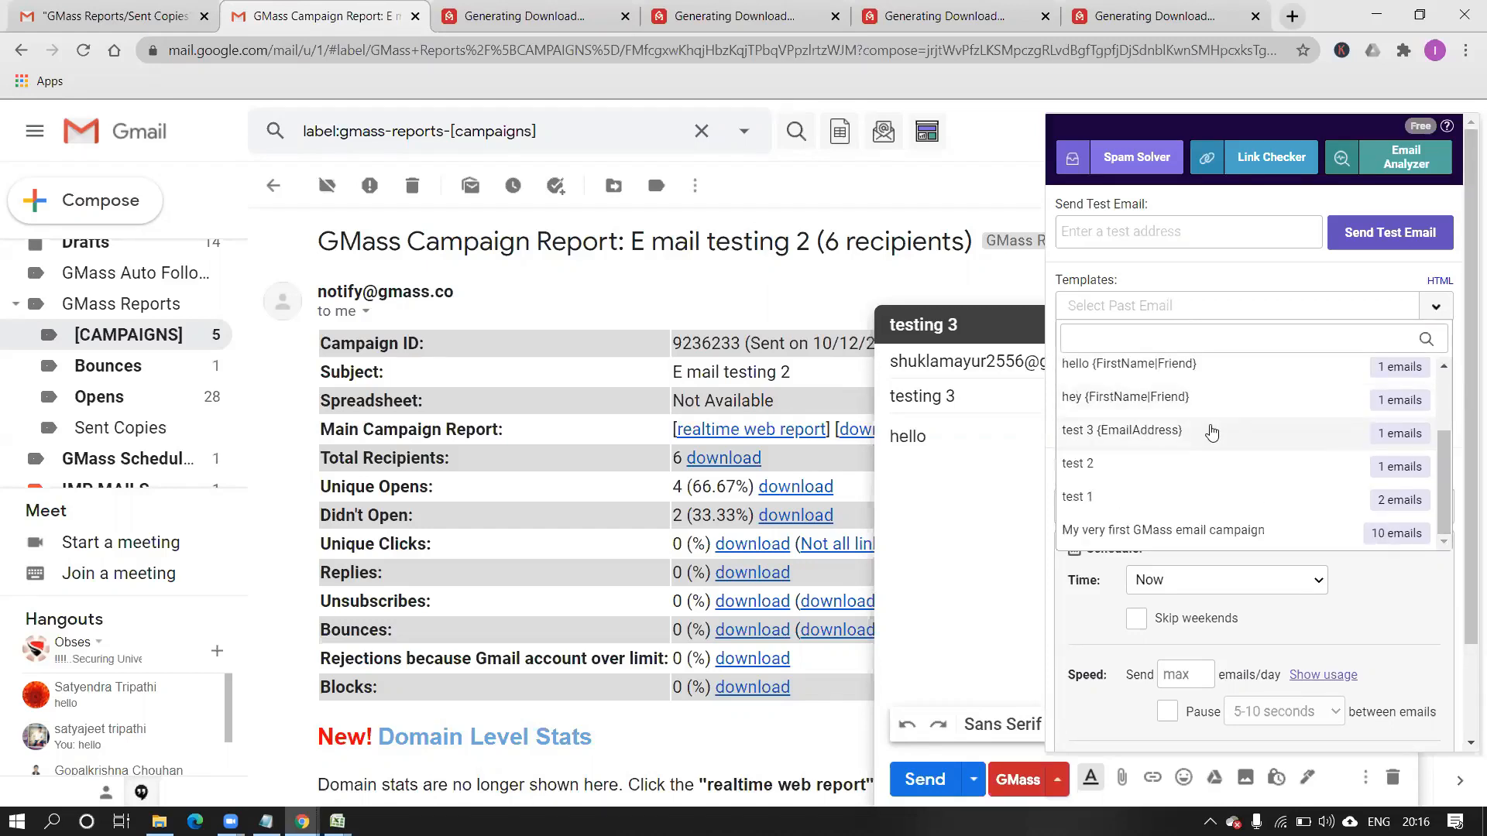
click(1214, 432)
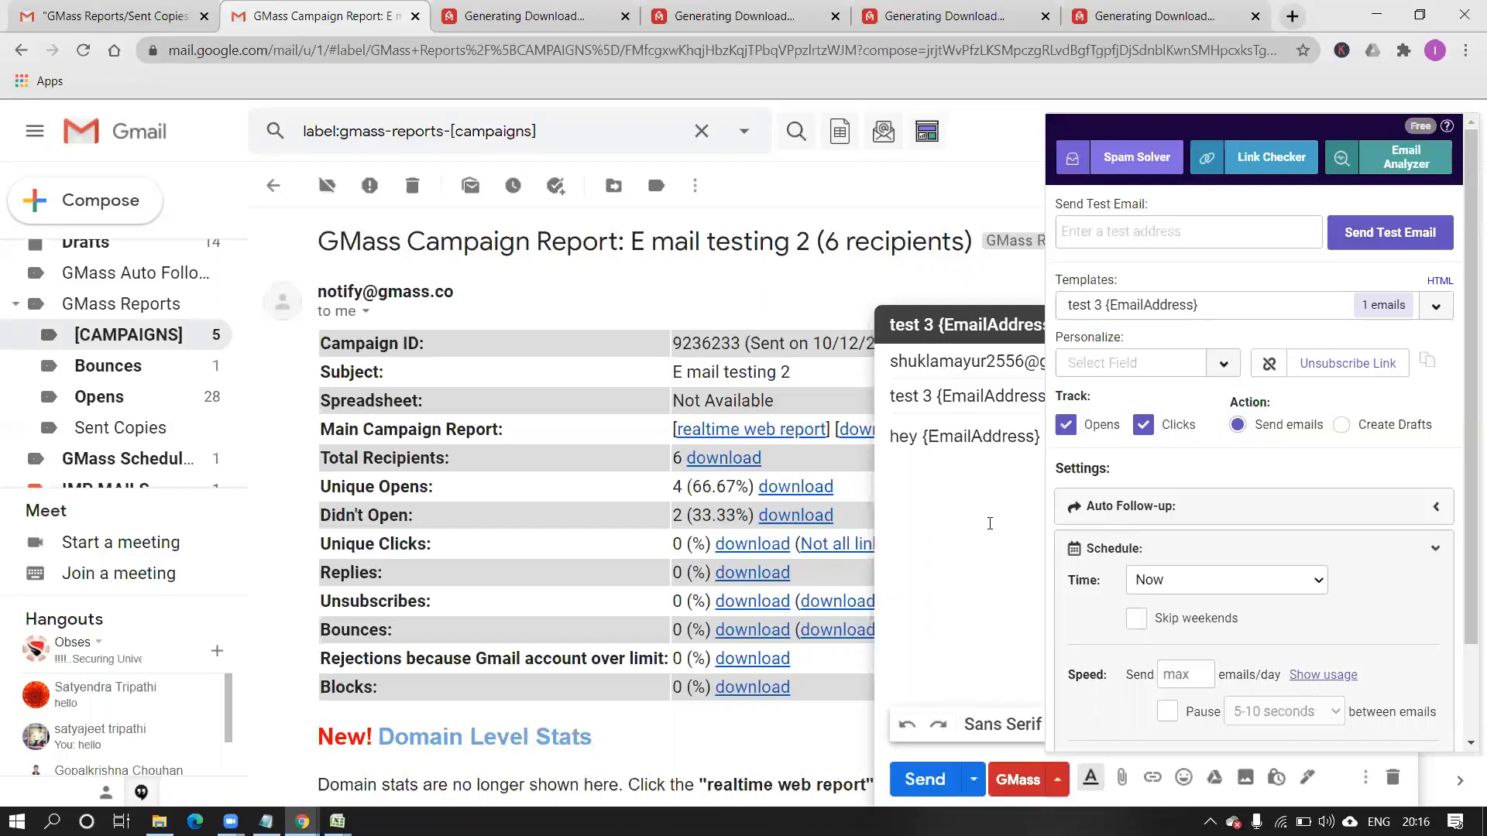
Close the GMass panel, minimize the draft and Chrome, and bring up the Notepad outline.
click(989, 523)
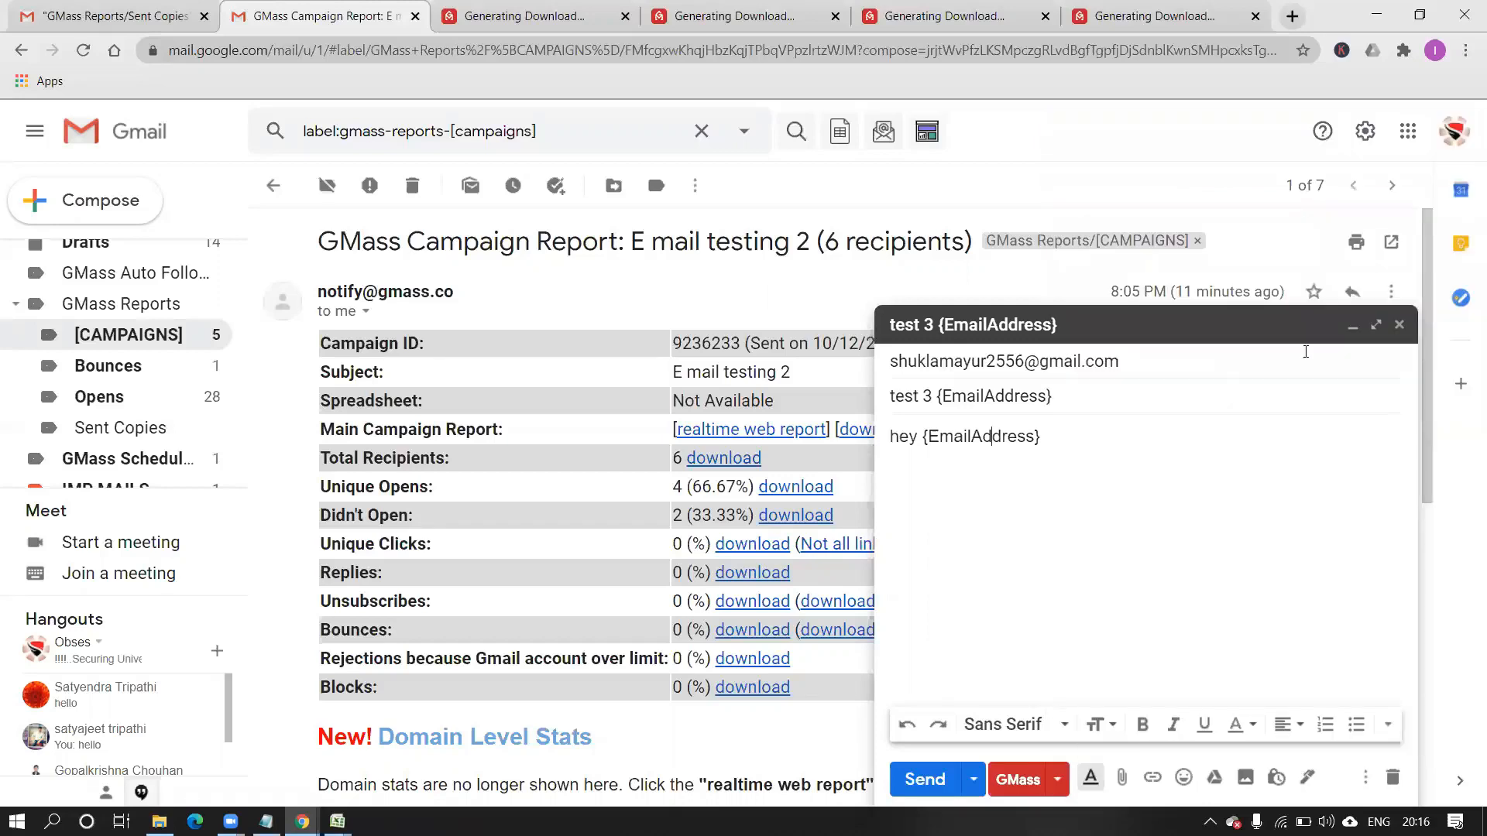
click(1352, 326)
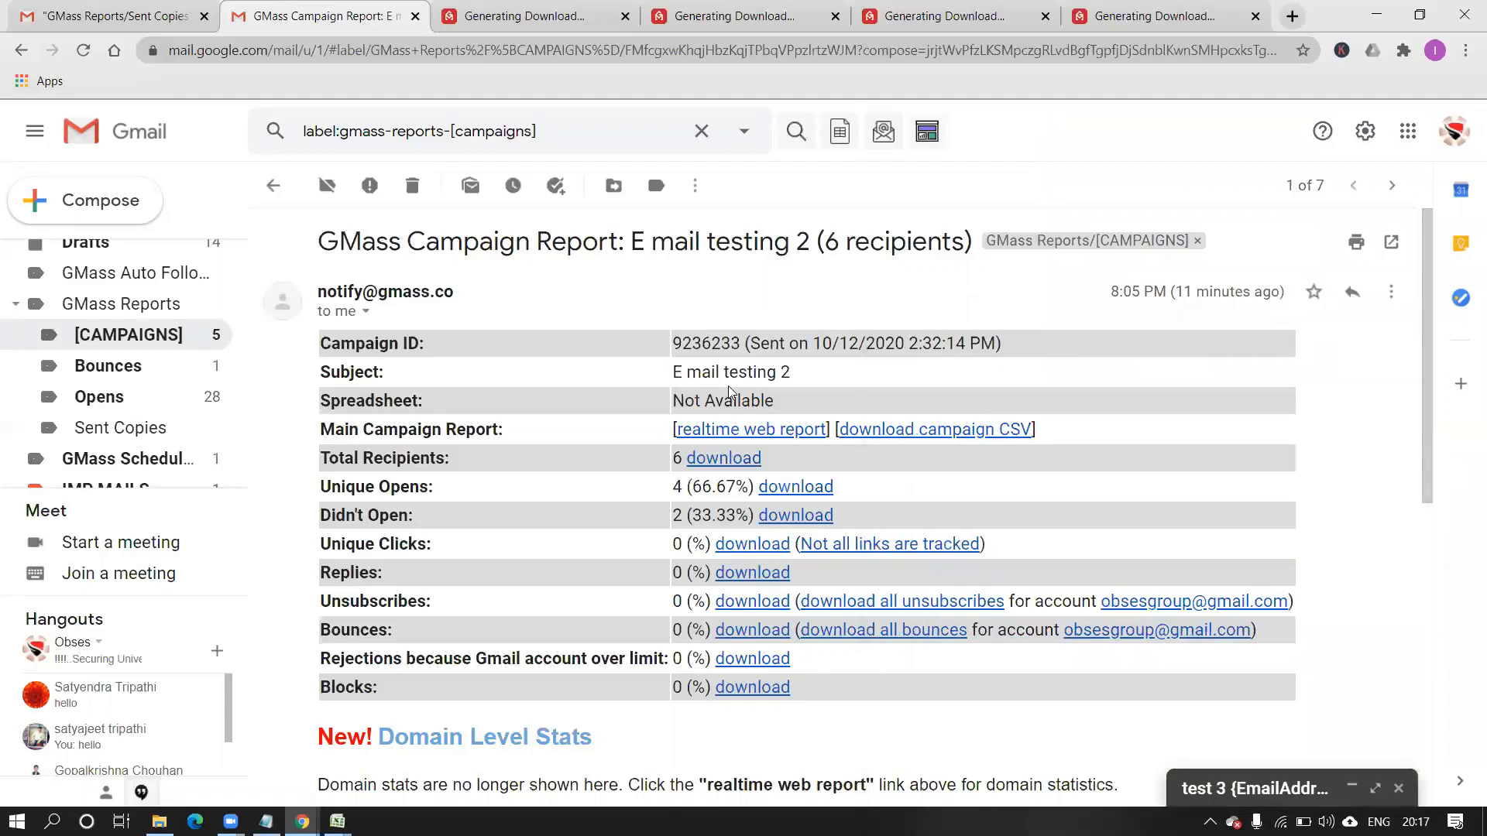
click(1381, 10)
click(260, 822)
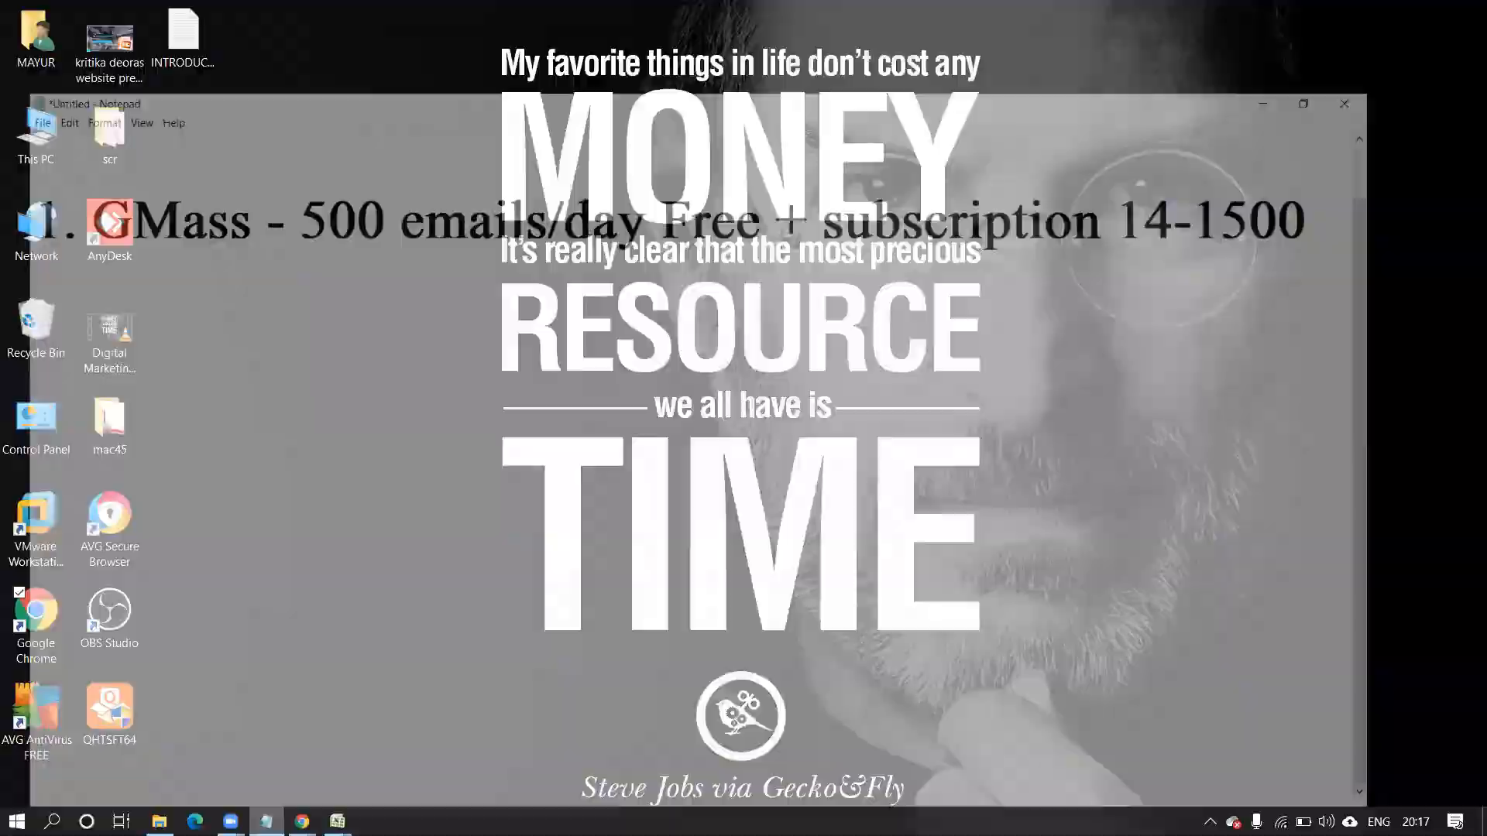
Add blank lines below the last topic in the Notepad outline.
key(Return)
key(Return)
key(Return)
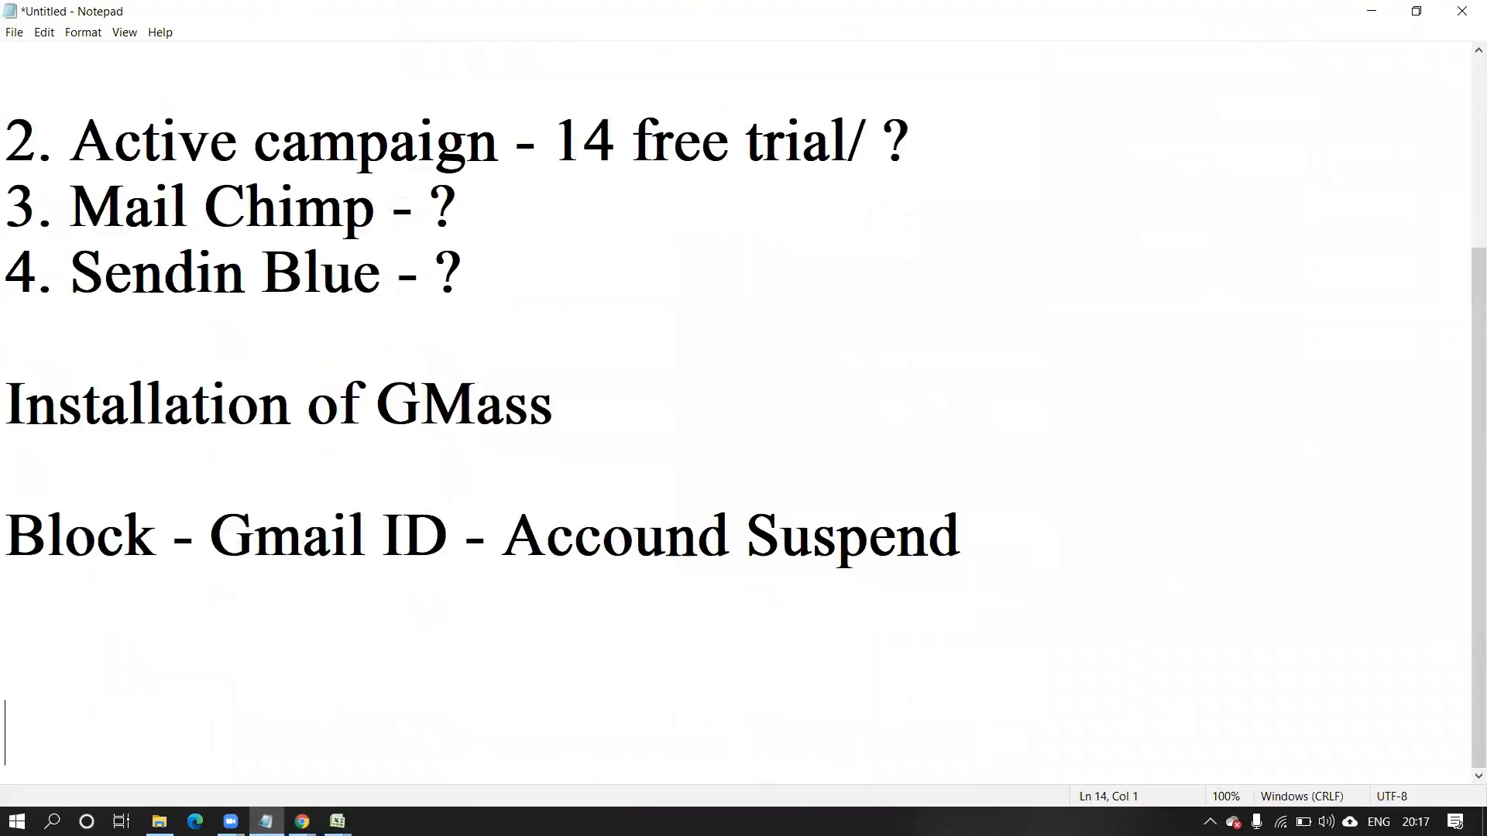
key(Return)
key(Return)
key(Return)
key(Return)
key(Return)
key(Return)
key(Return)
key(Return)
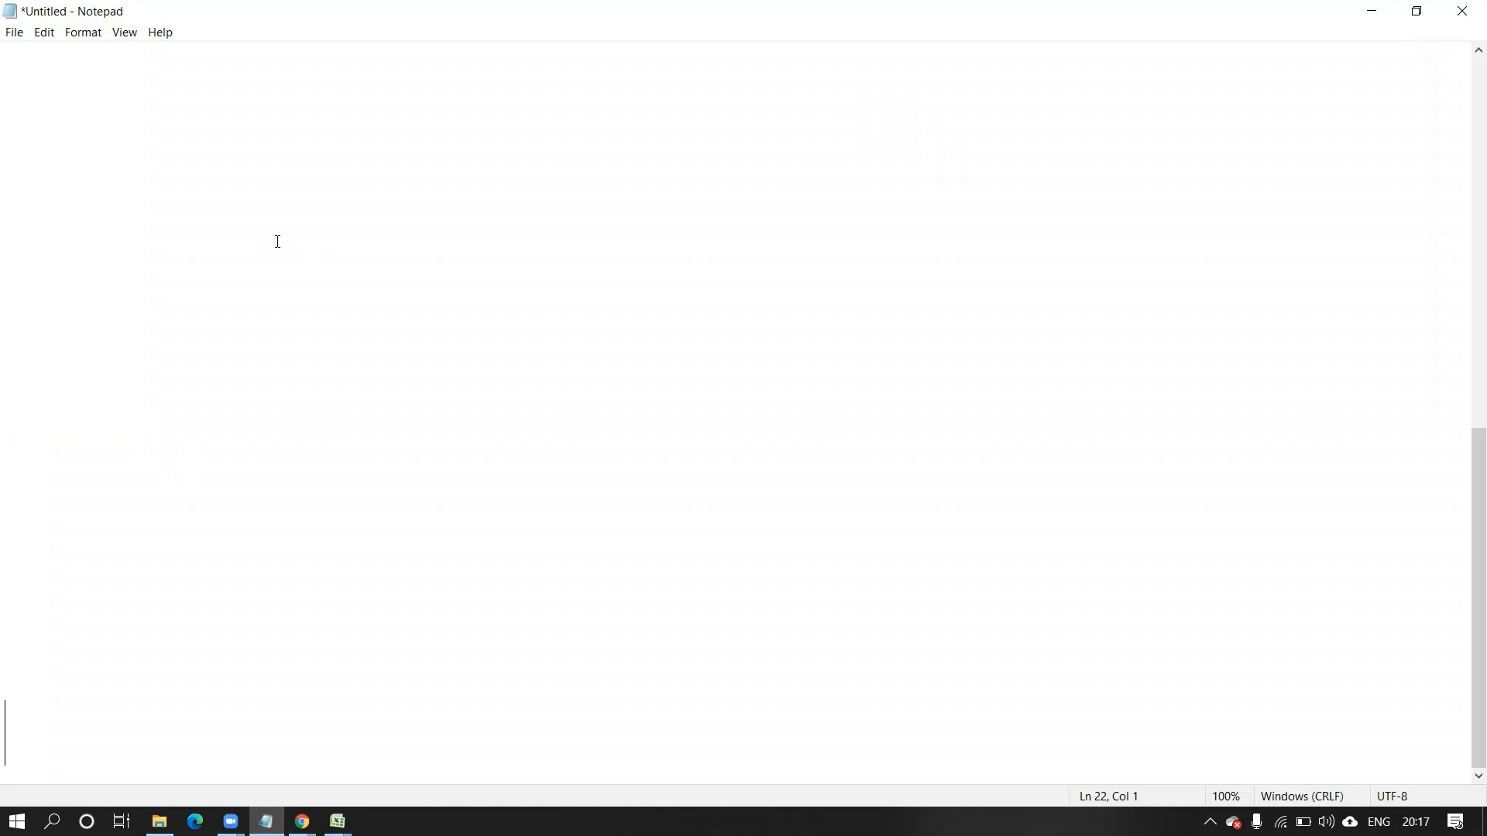
click(277, 240)
click(302, 821)
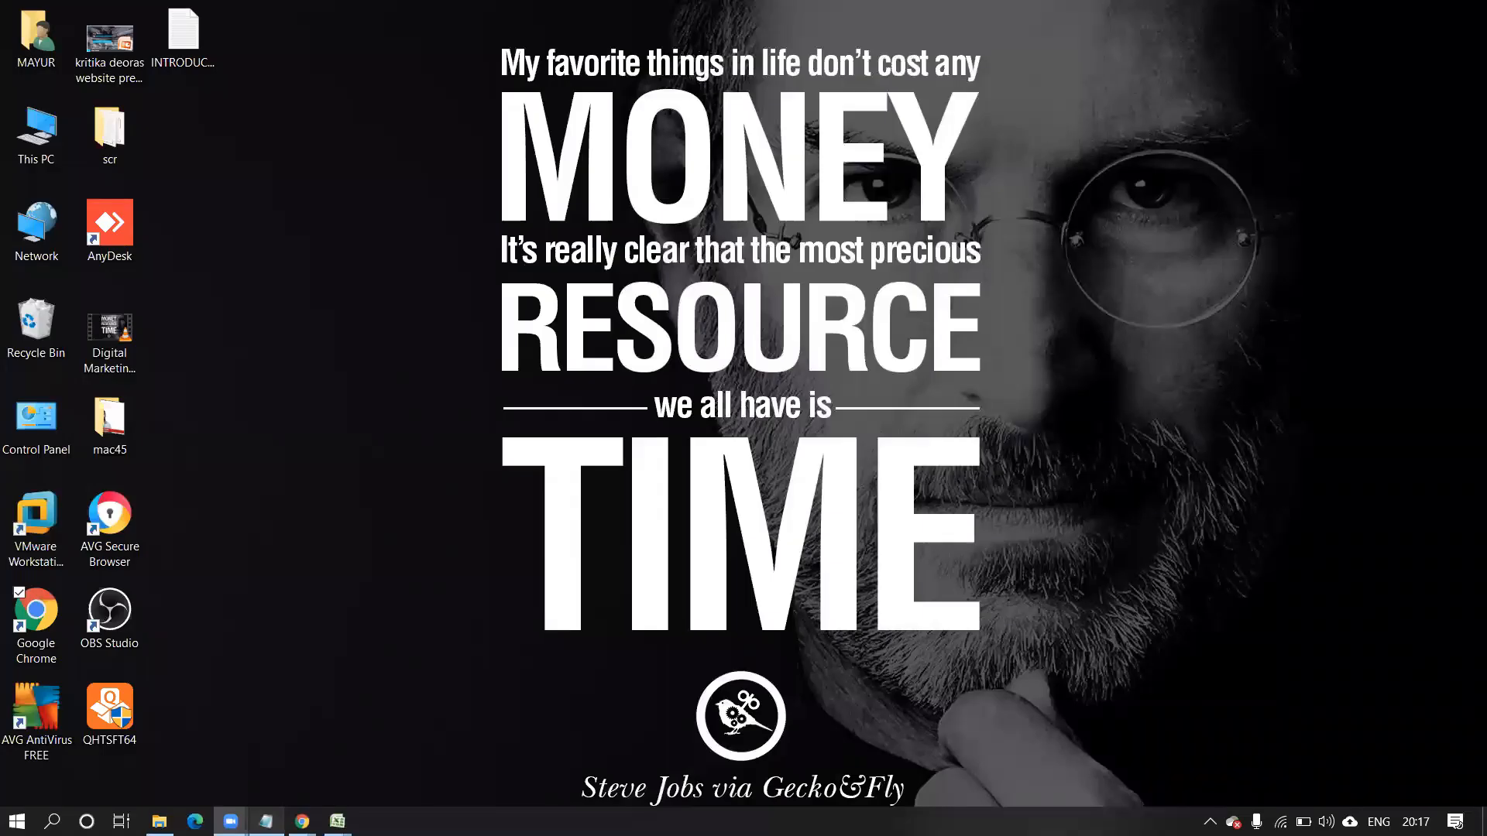
click(267, 822)
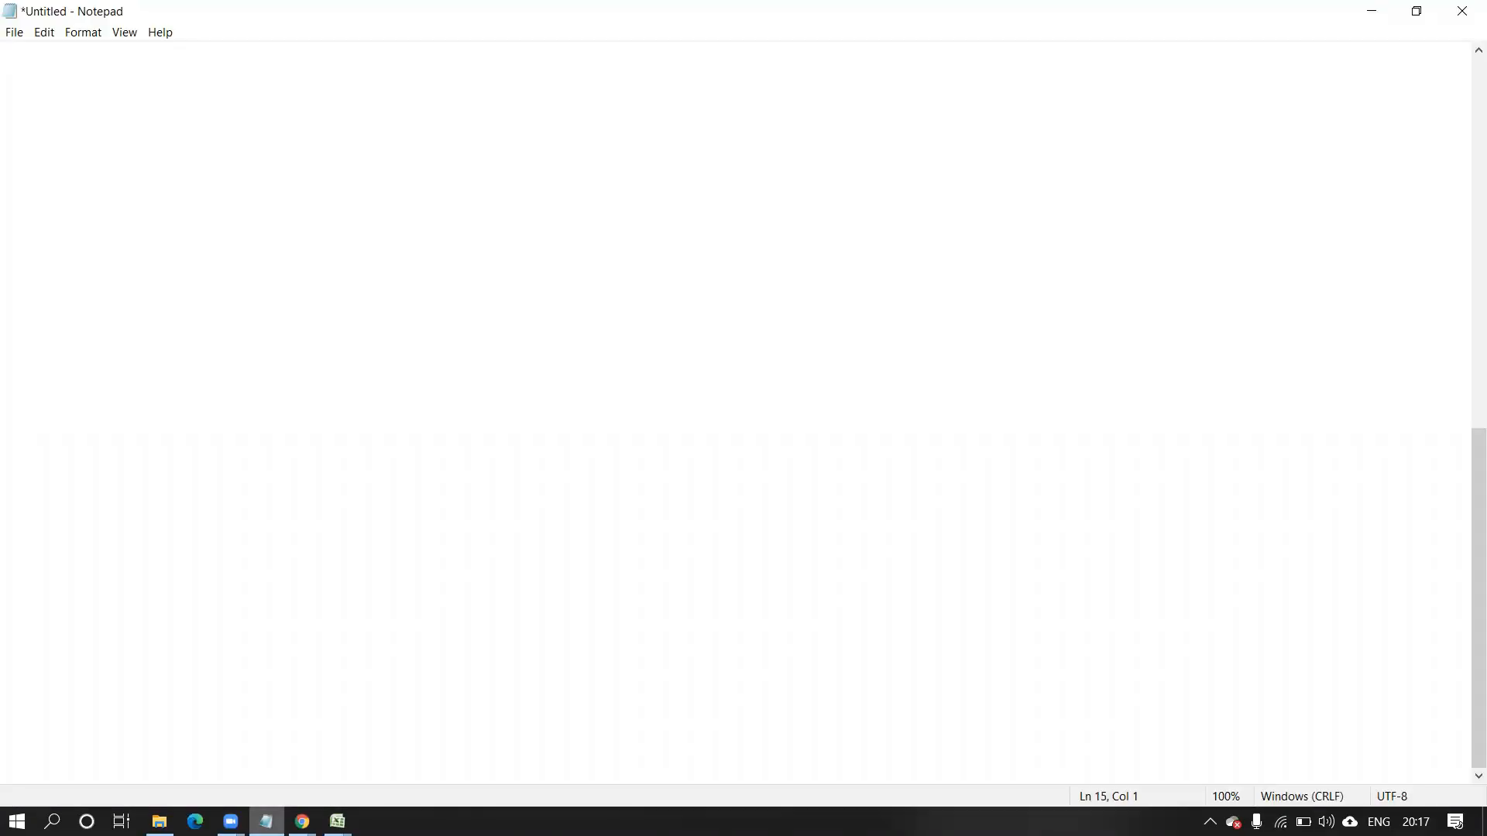
click(576, 375)
text(P)
key(BackSpace)
scroll(744, 418, up, 2)
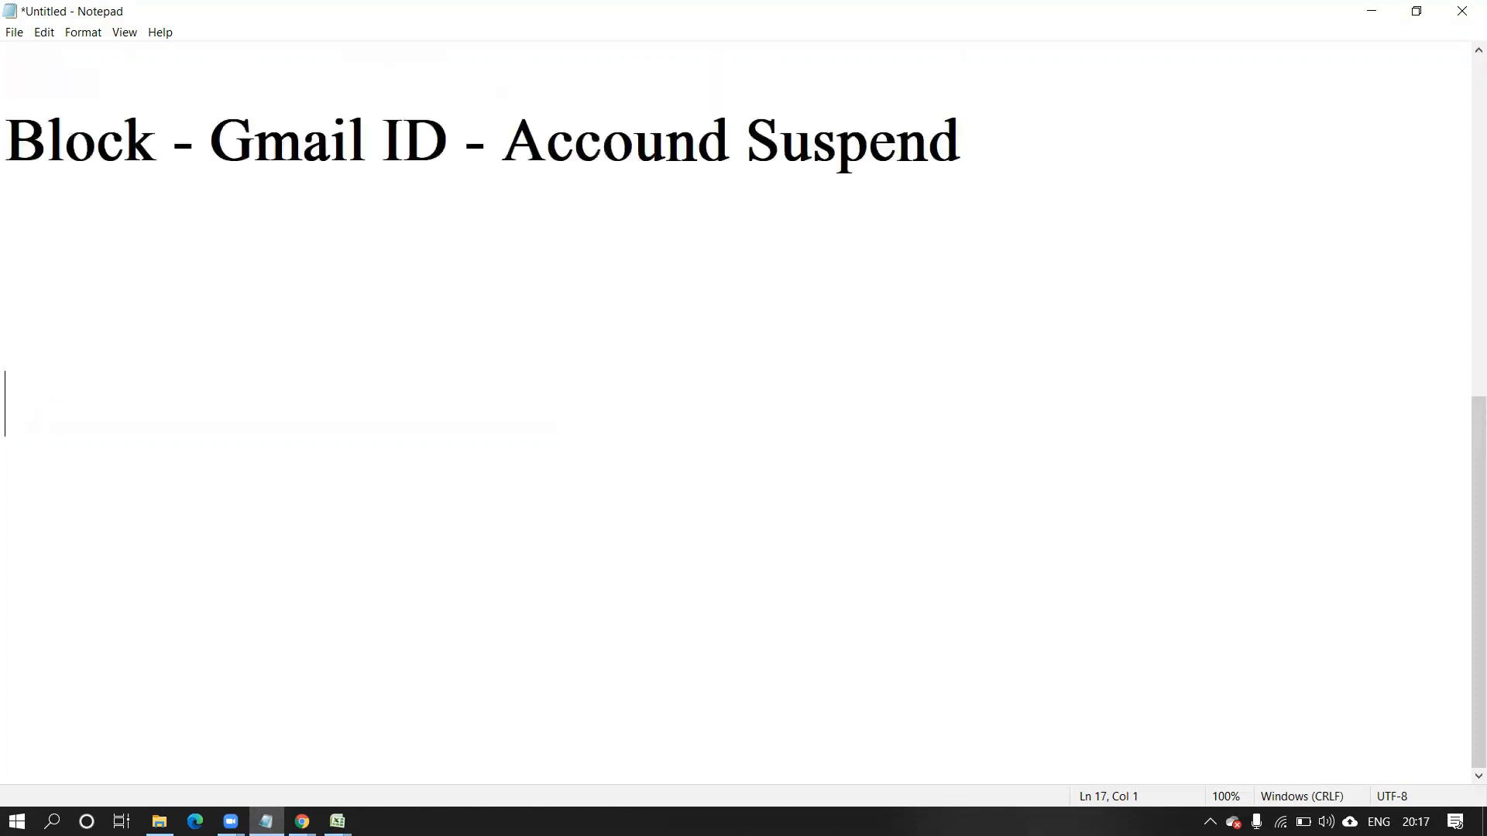
key(Return)
key(Return)
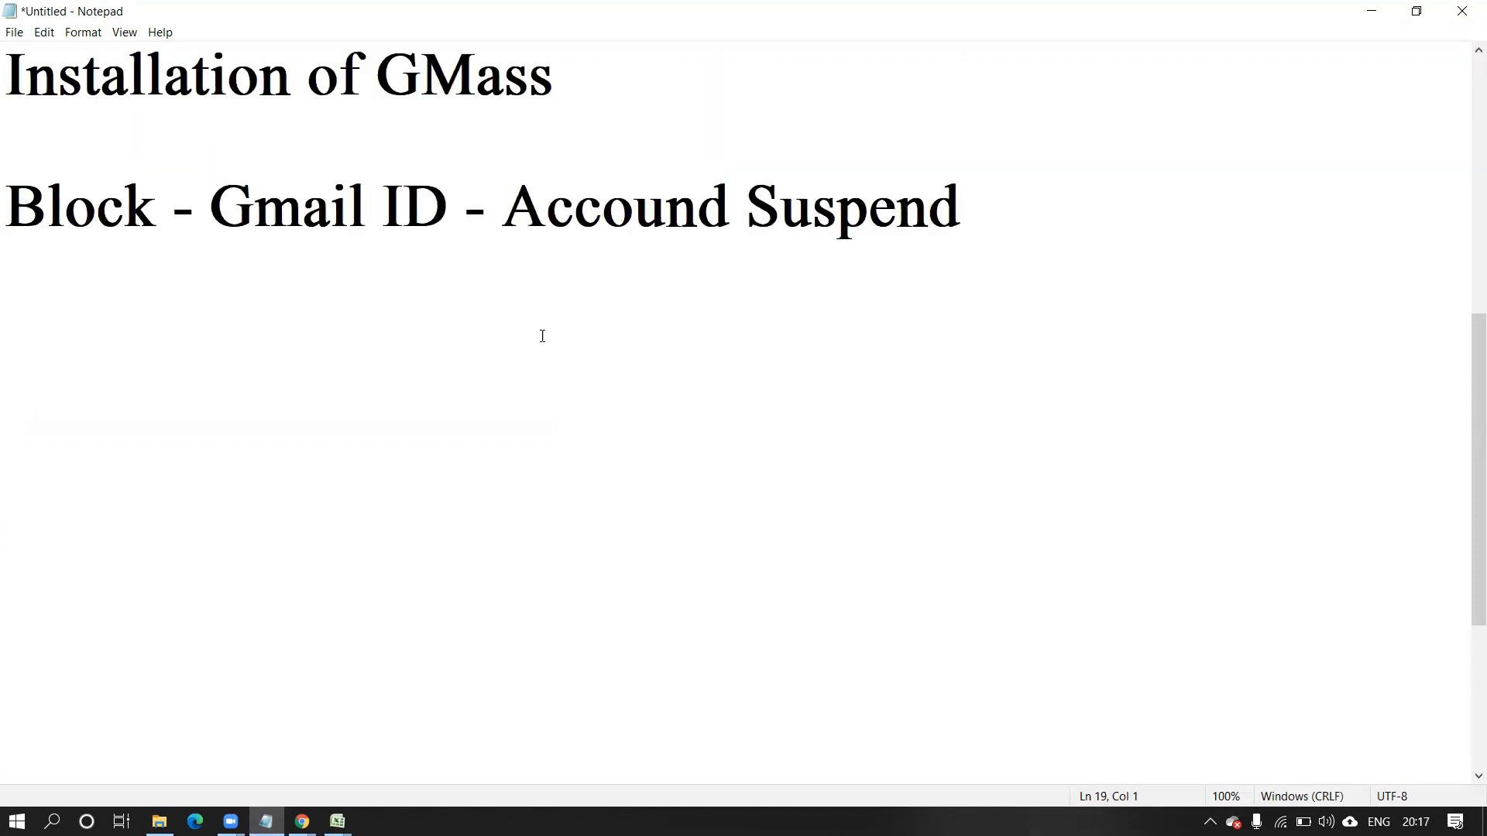
Type 'Product - D' on a new line under the 'Block - Gmail ID - Accound Suspend' topic.
click(1000, 199)
key(Return)
key(Return)
key(Return)
key(Return)
key(Return)
key(Return)
key(Return)
key(Return)
key(Return)
key(Return)
key(Return)
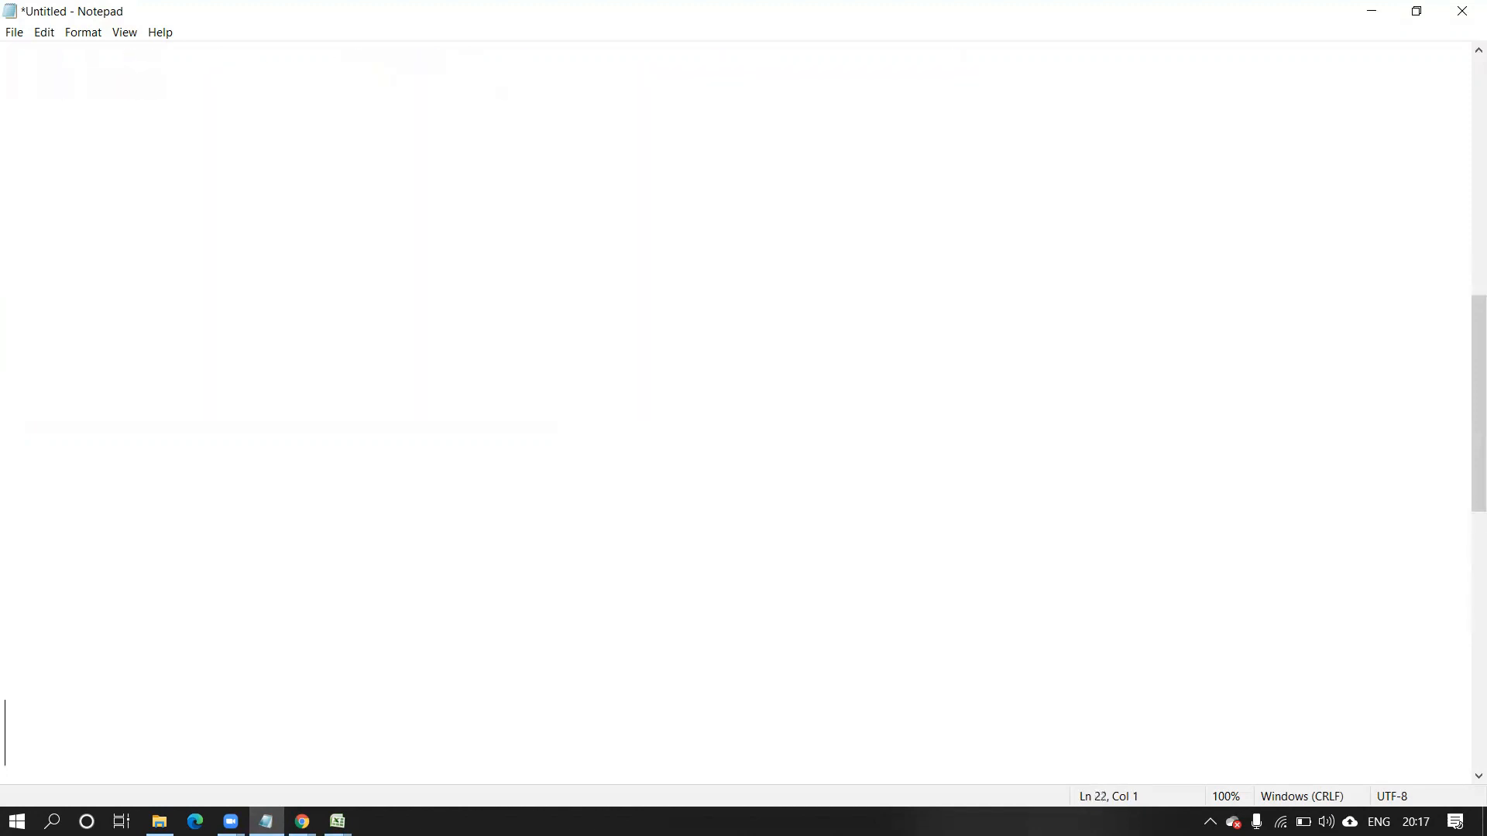
text(Produ)
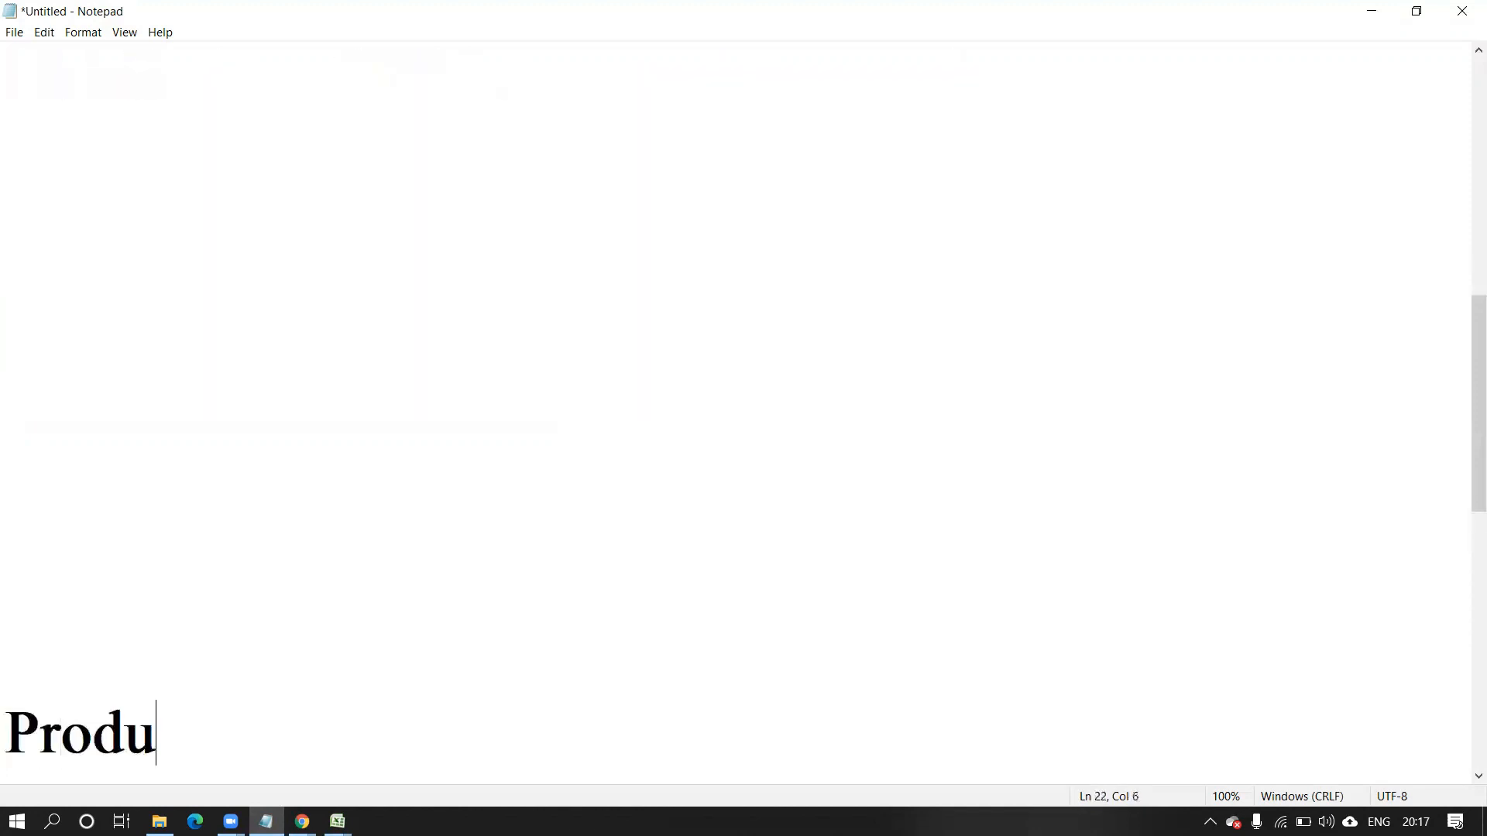
key(BackSpace)
key(BackSpace)
key(BackSpace)
key(BackSpace)
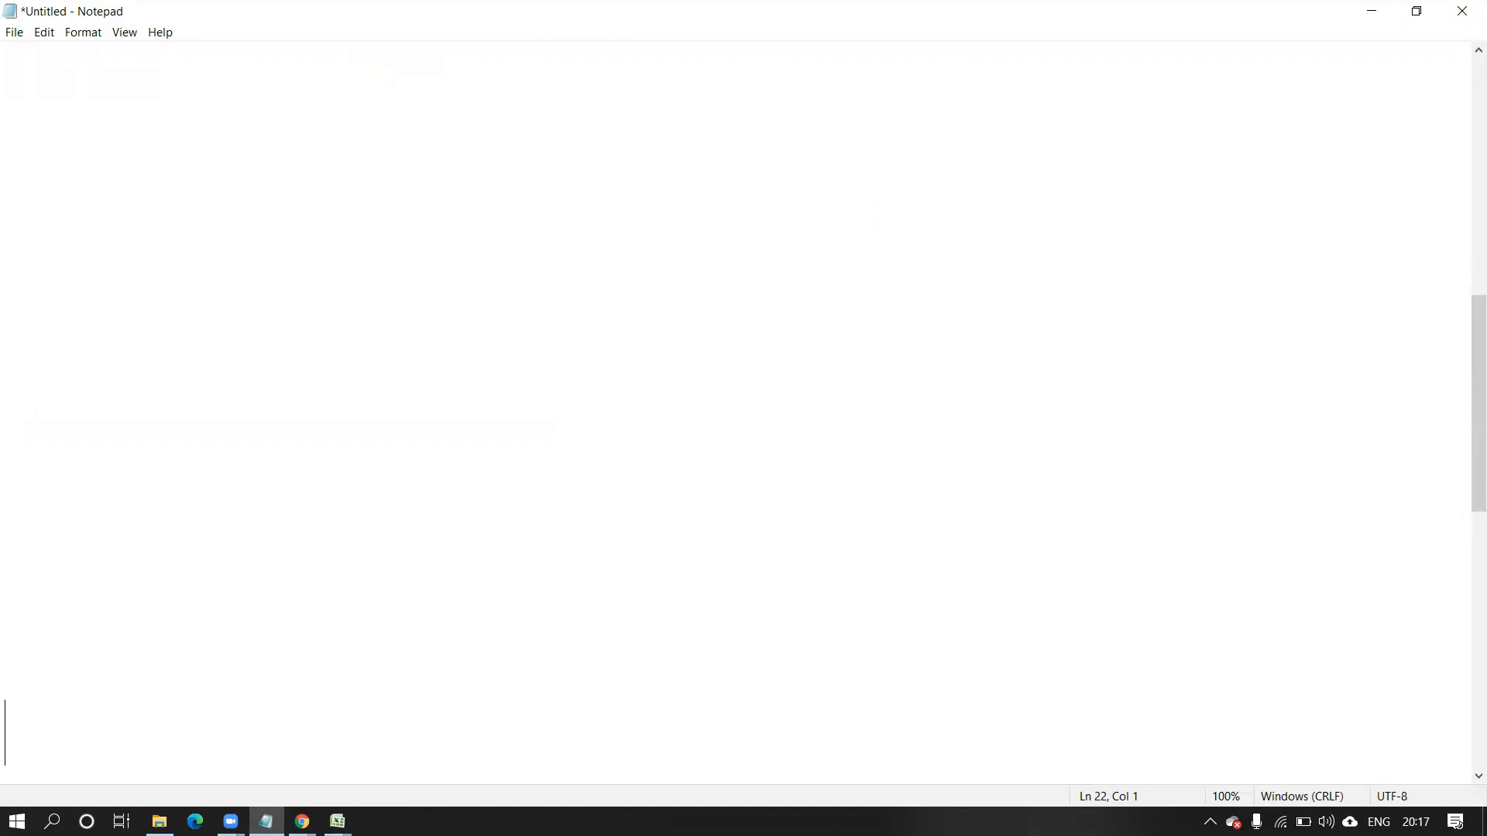
click(21, 116)
text(Product)
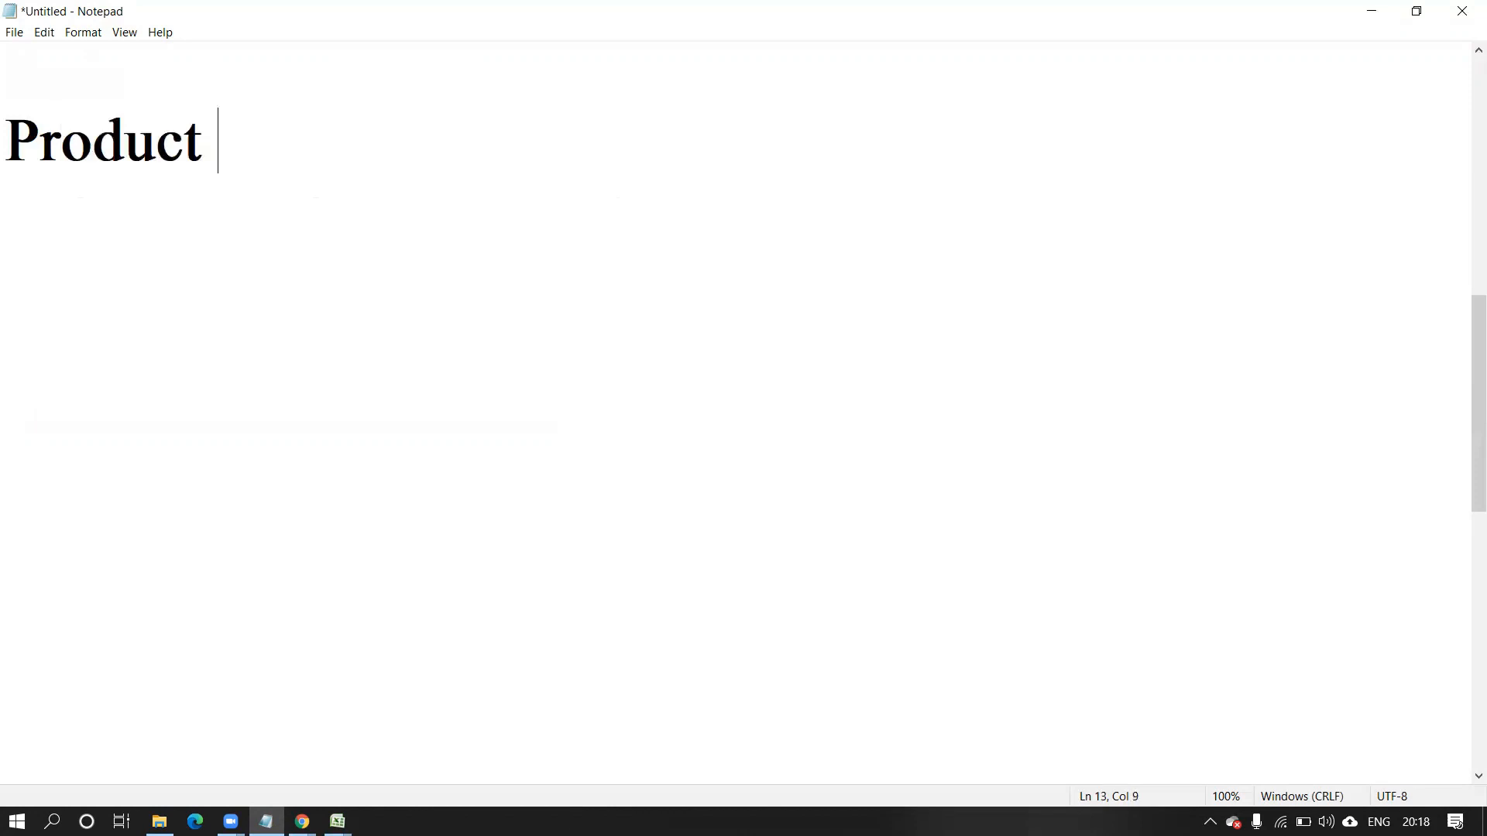
text( - D)
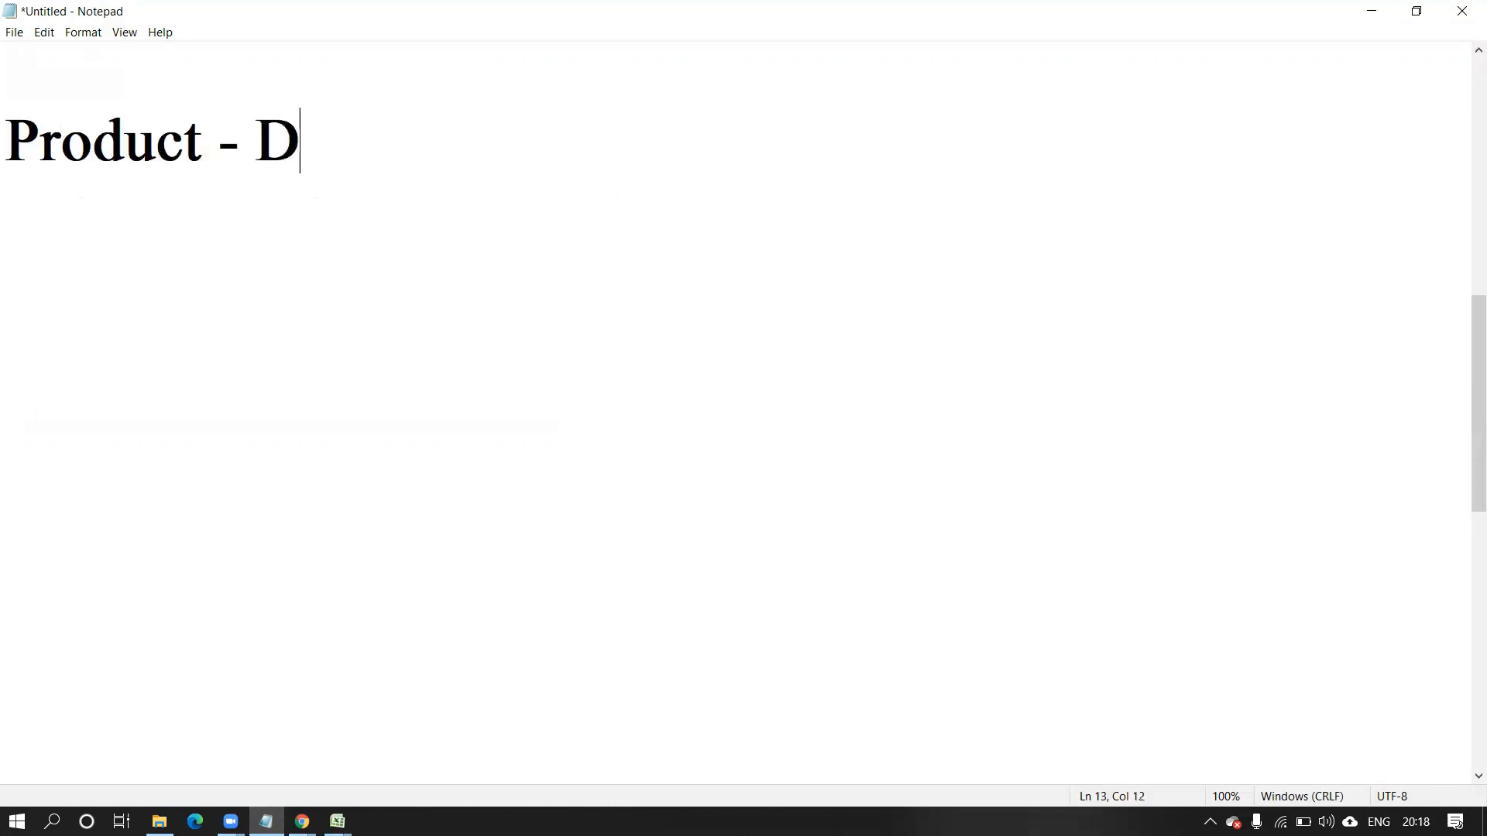